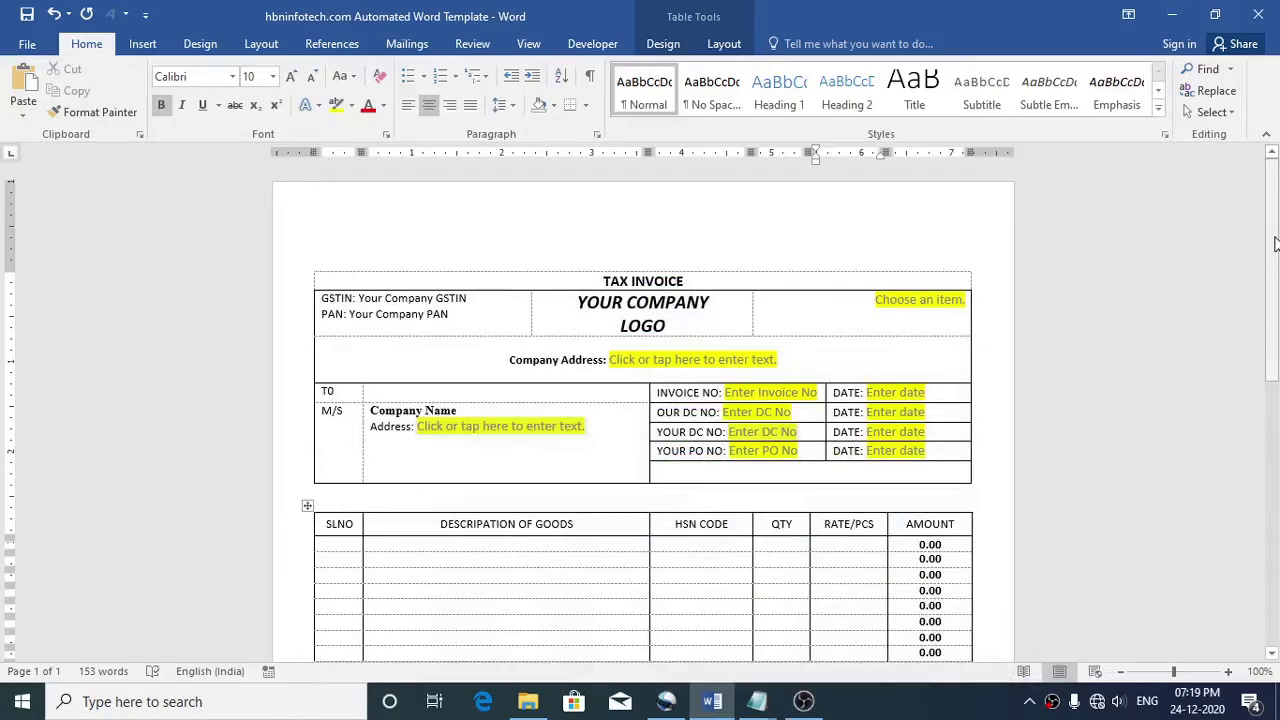
Look over the whole tax invoice template, from the company header and item table down to the totals and signature area
left_click_drag(1275, 244, 1275, 334)
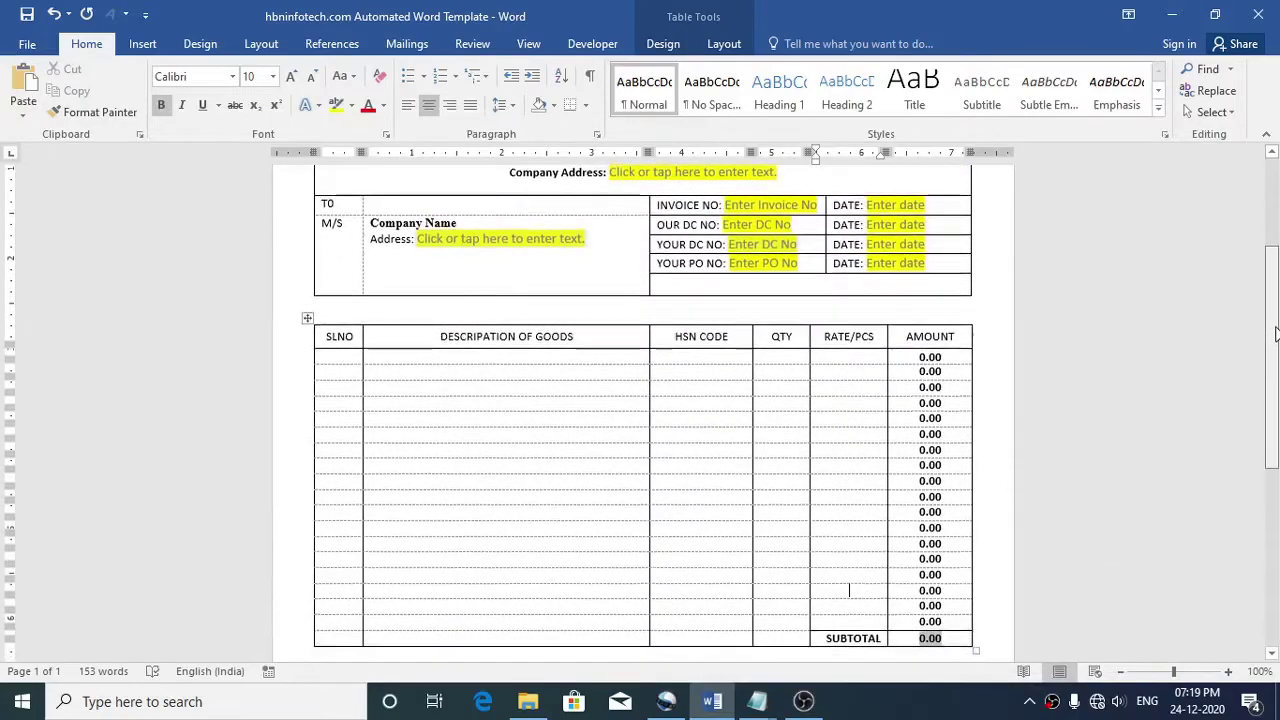
left_click_drag(1275, 400, 1276, 230)
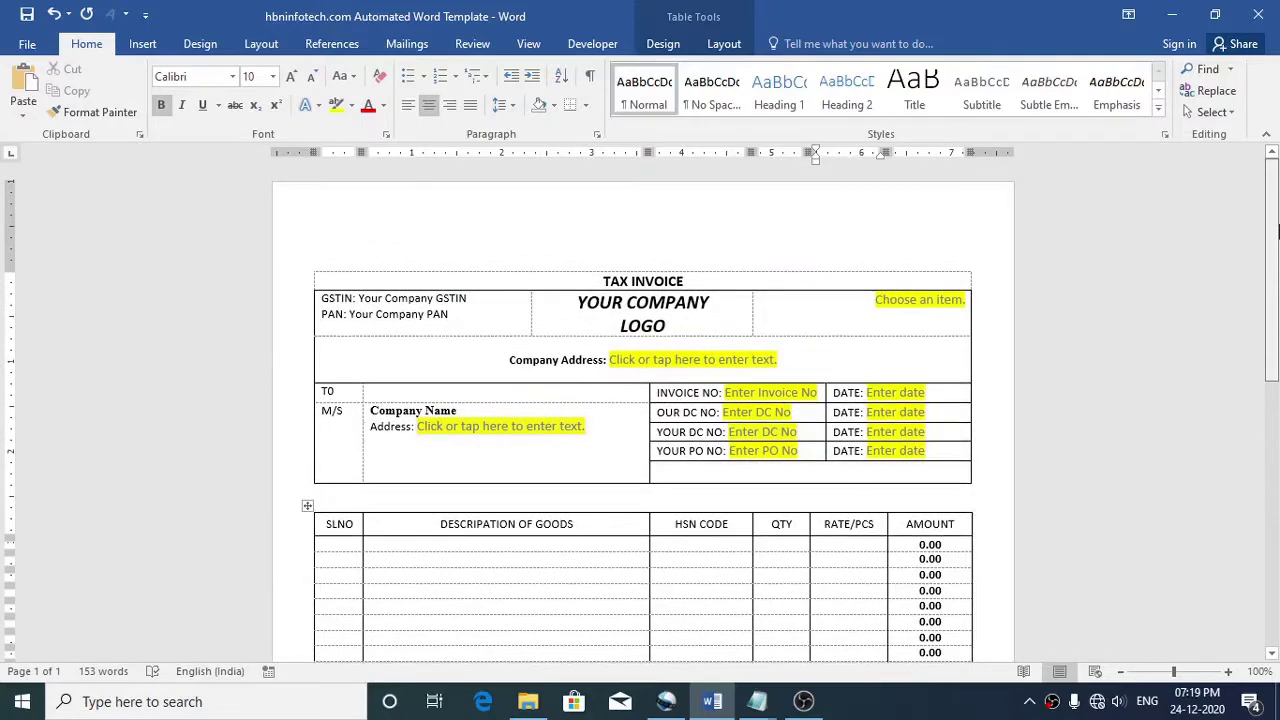
left_click(1122, 673)
left_click(1122, 673)
left_click(1122, 673)
left_click(1122, 673)
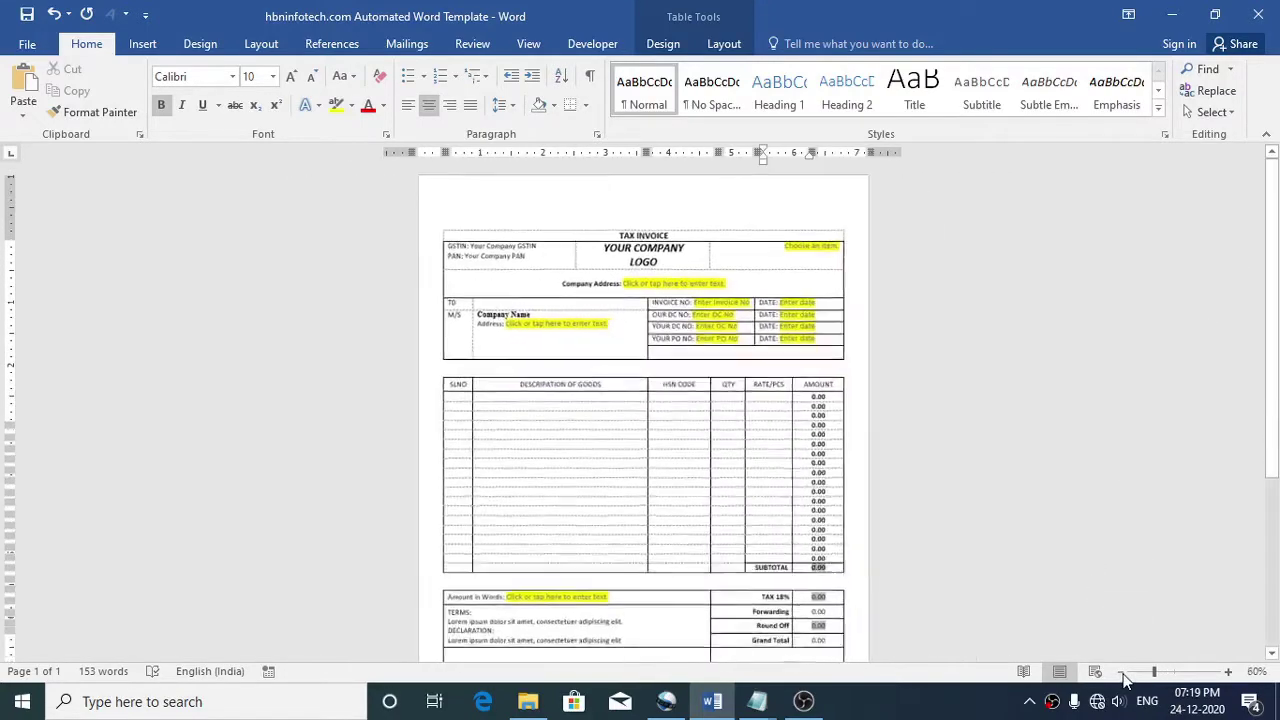
left_click(1122, 673)
left_click(1122, 673)
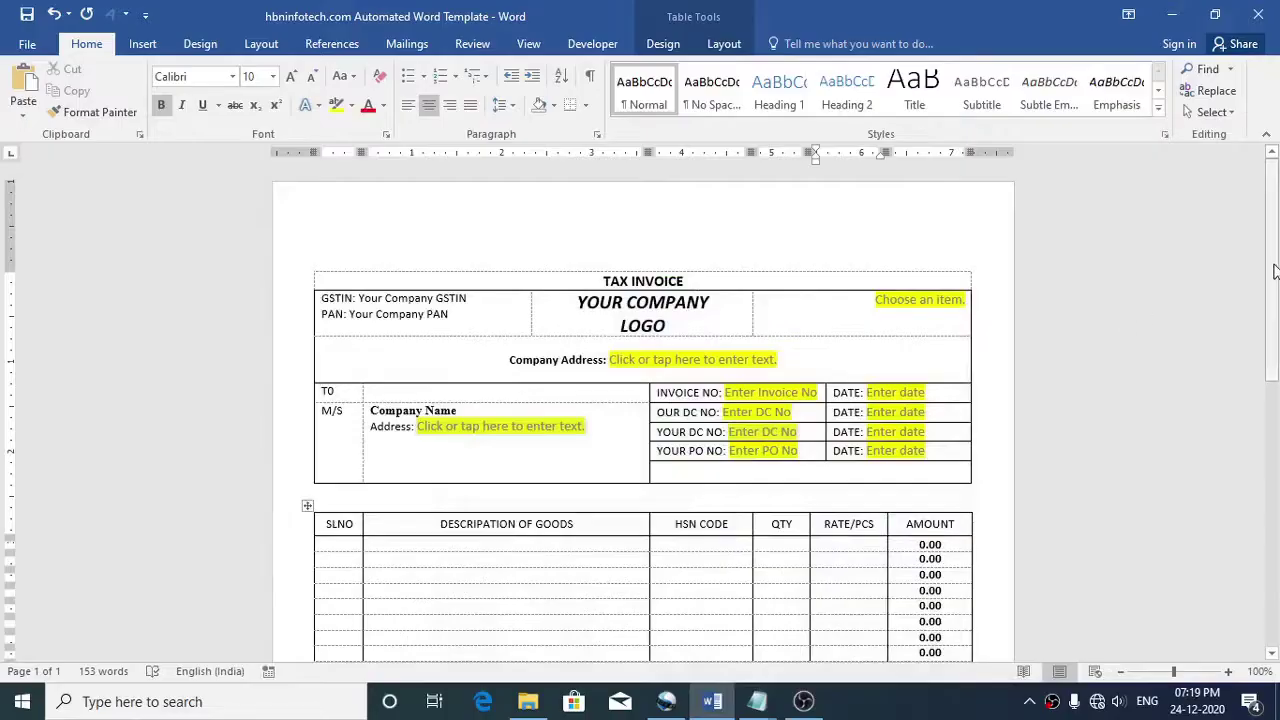
mouse_move(1275, 245)
left_mouse_down()
mouse_move(1275, 525)
mouse_move(1277, 230)
left_mouse_up()
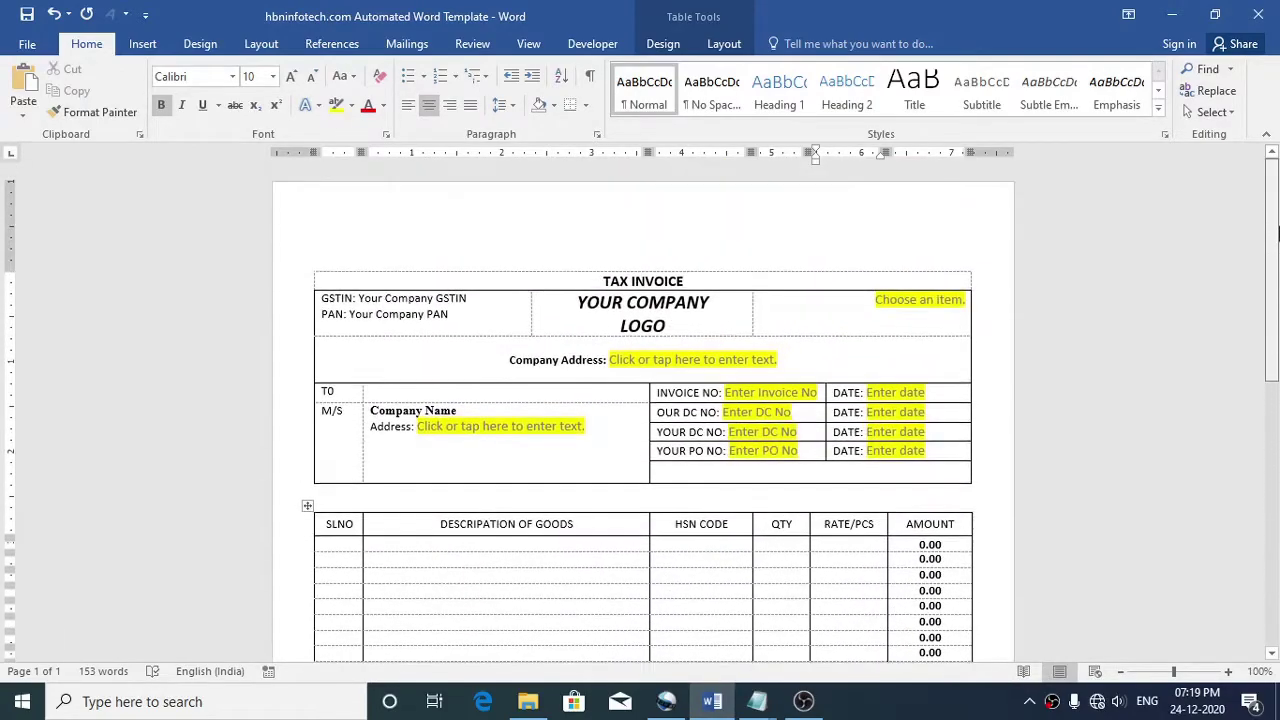
left_click(1121, 673)
left_click(1121, 673)
left_click(1121, 673)
left_click(1121, 673)
left_click(1121, 673)
left_click(1121, 673)
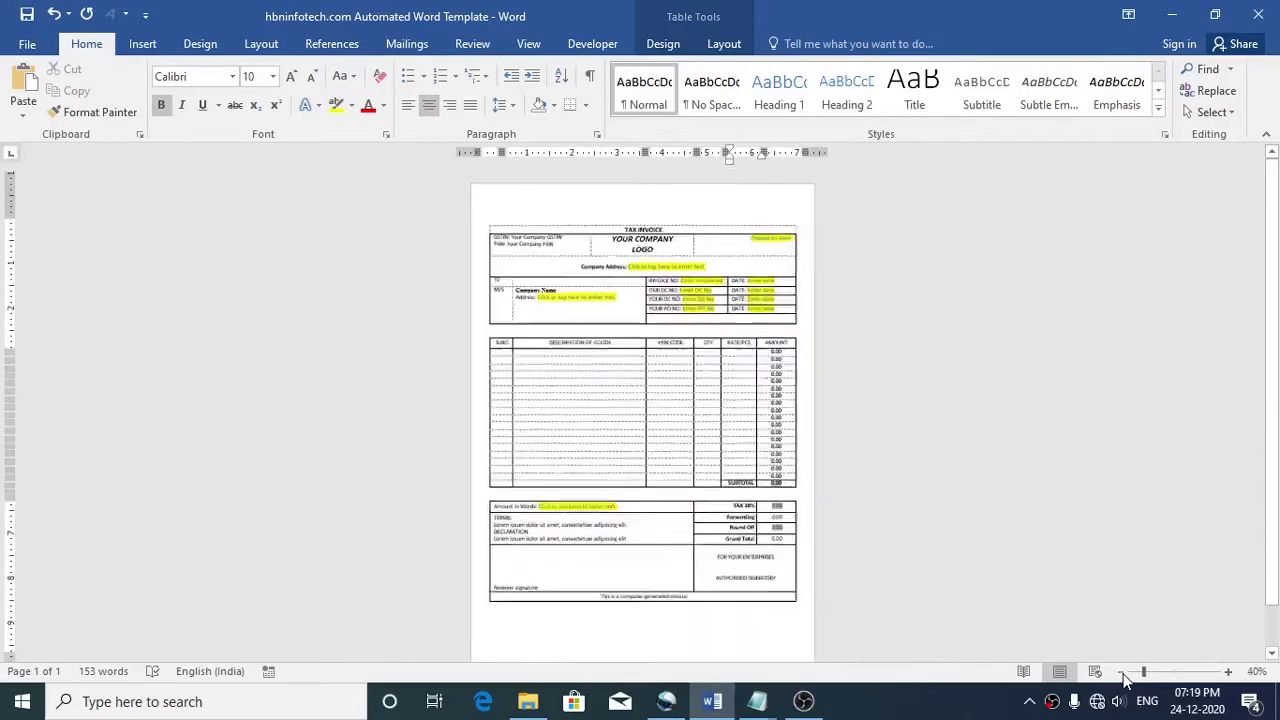
left_click(1229, 672)
left_click(1229, 672)
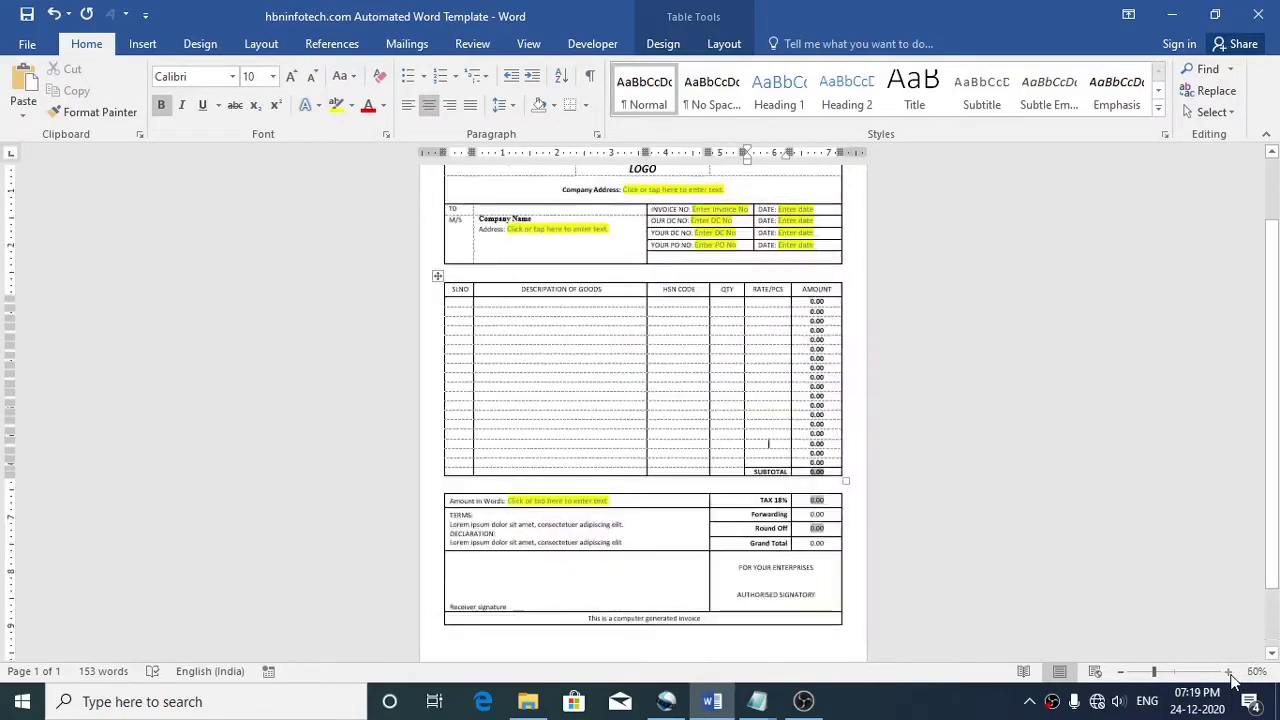
left_click(1229, 672)
left_click(1229, 672)
left_click(1231, 675)
left_click(1231, 675)
left_click(1231, 675)
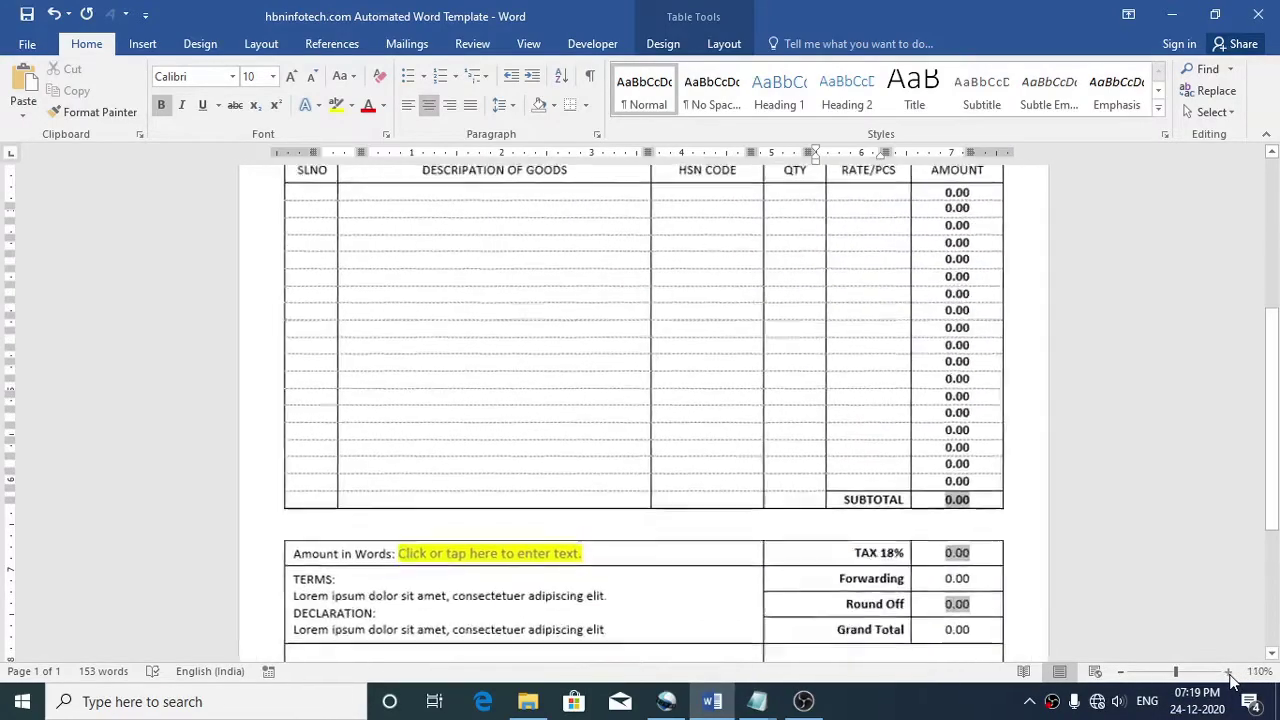
left_click(1121, 673)
scroll(1099, 586, "up", 5)
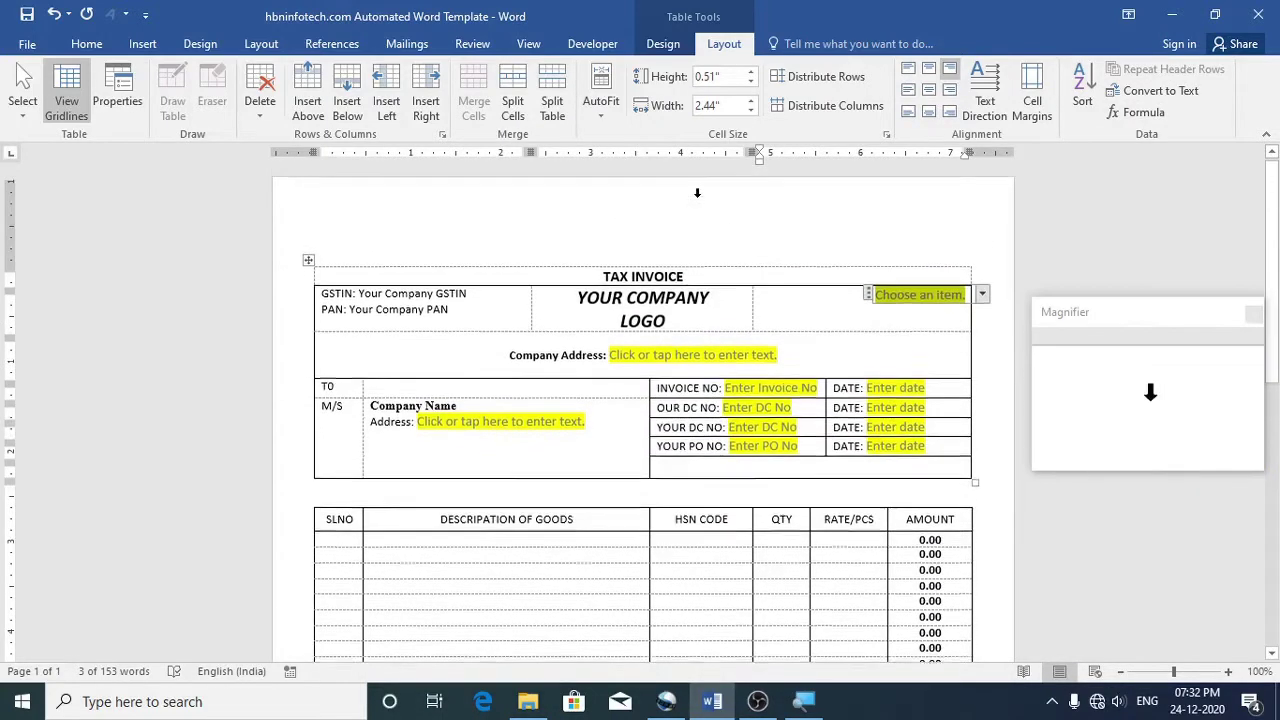
Examine the invoice header's fillable fields: the copy-type choices, the company and customer address fields, and the invoice date calendar
scroll(686, 283, "up", 2)
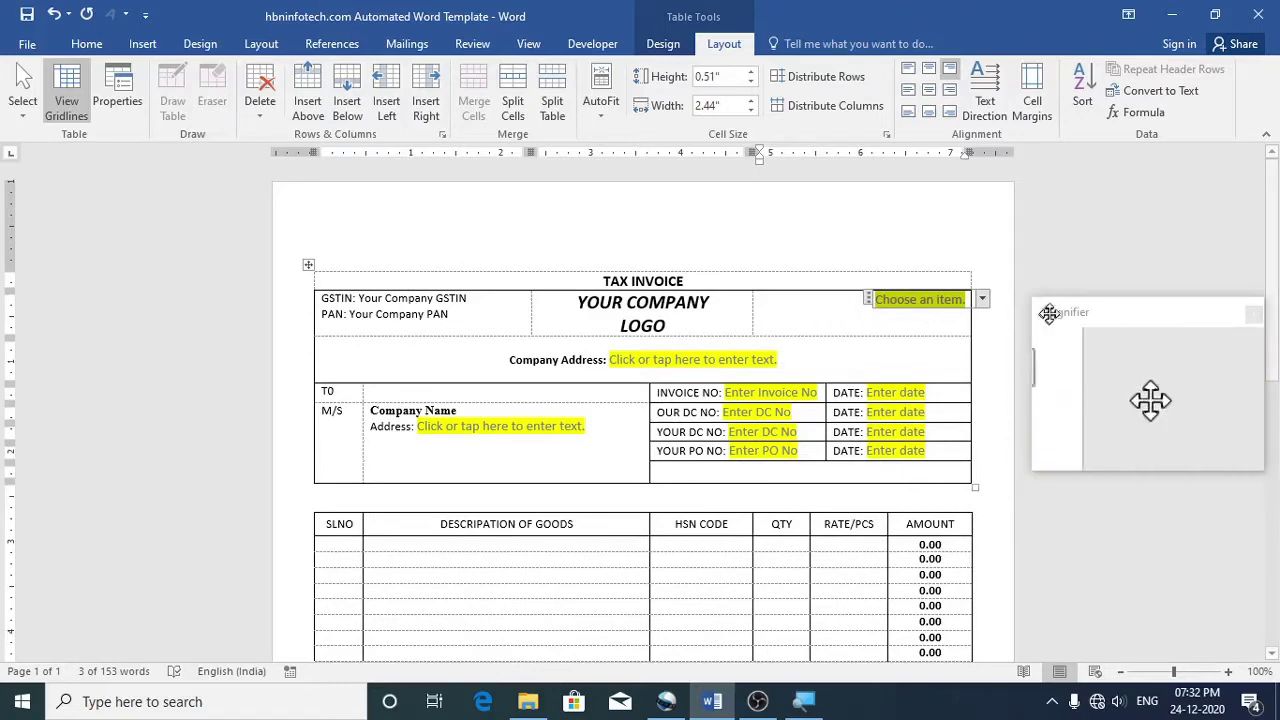
left_click(985, 301)
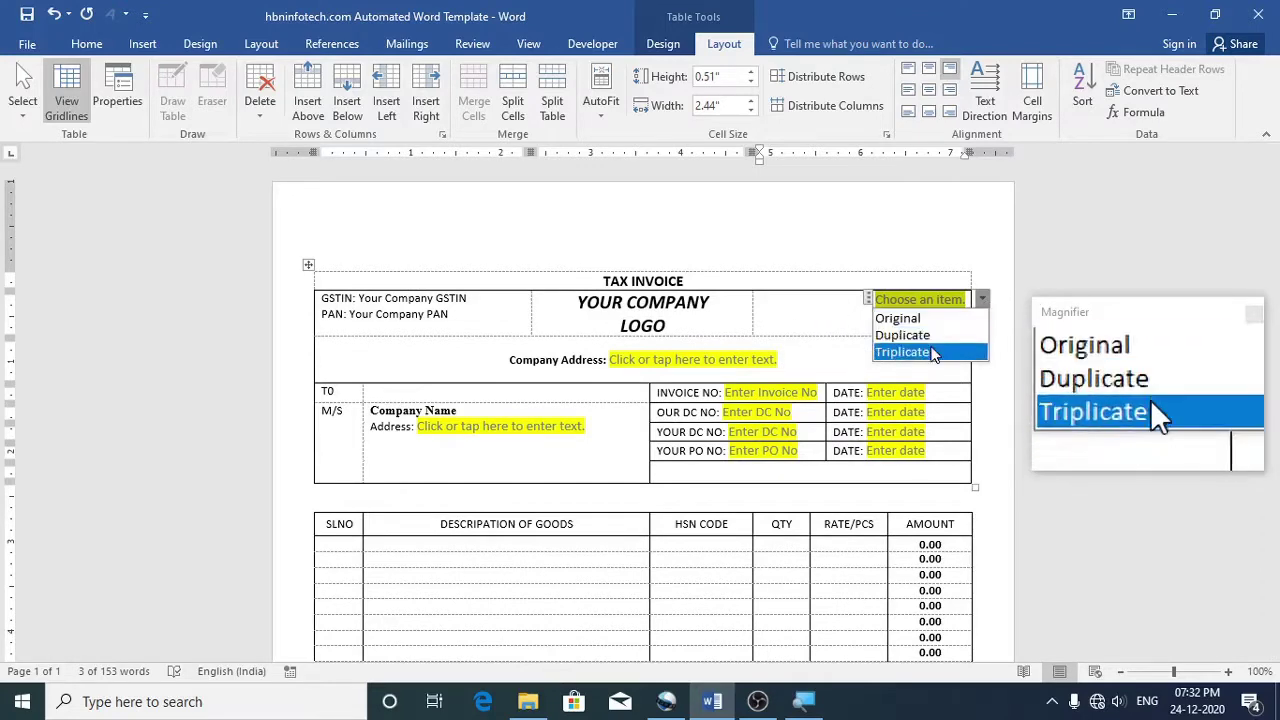
left_click(718, 358)
scroll(718, 358, "down", 2)
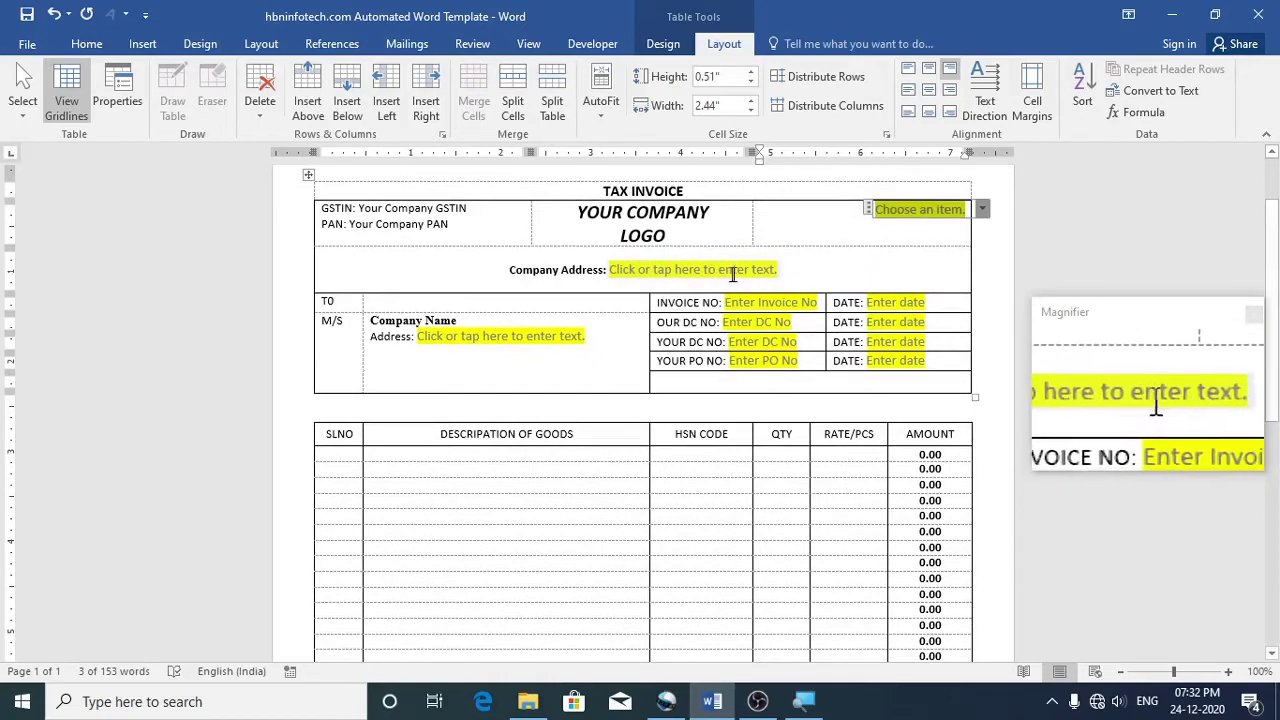
left_click(658, 268)
left_click(550, 333)
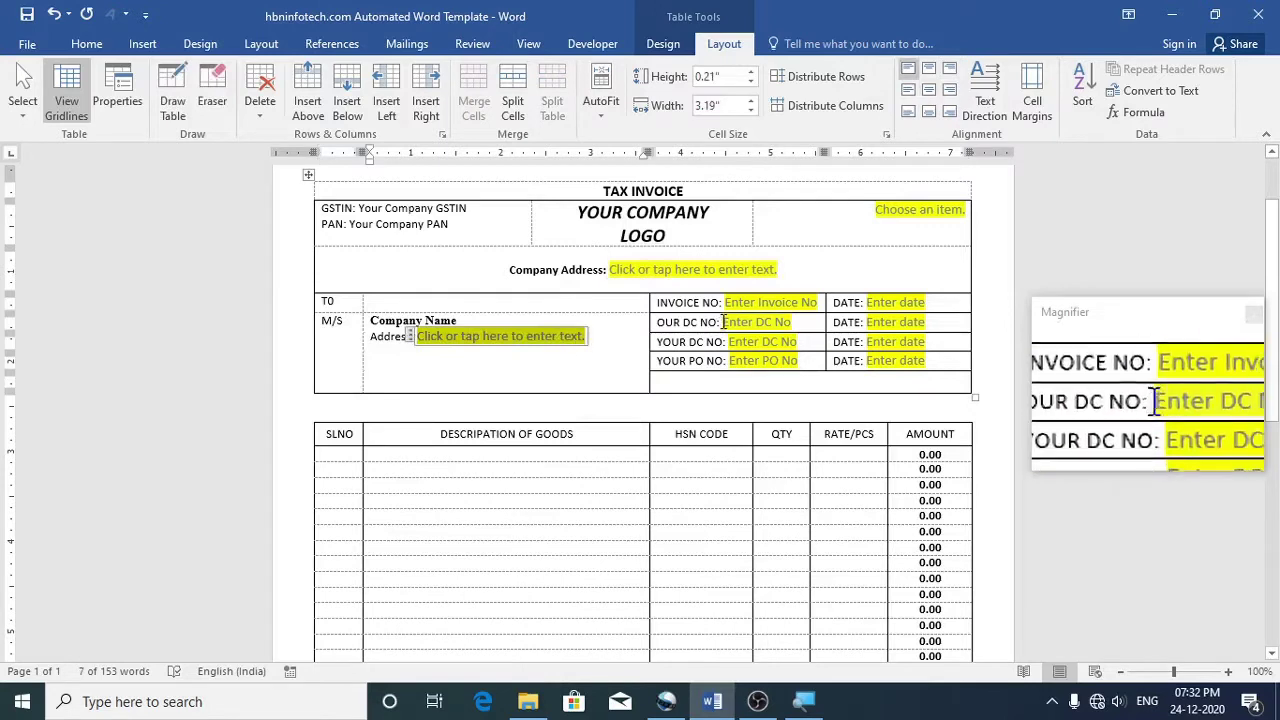
left_click(886, 303)
left_click(941, 303)
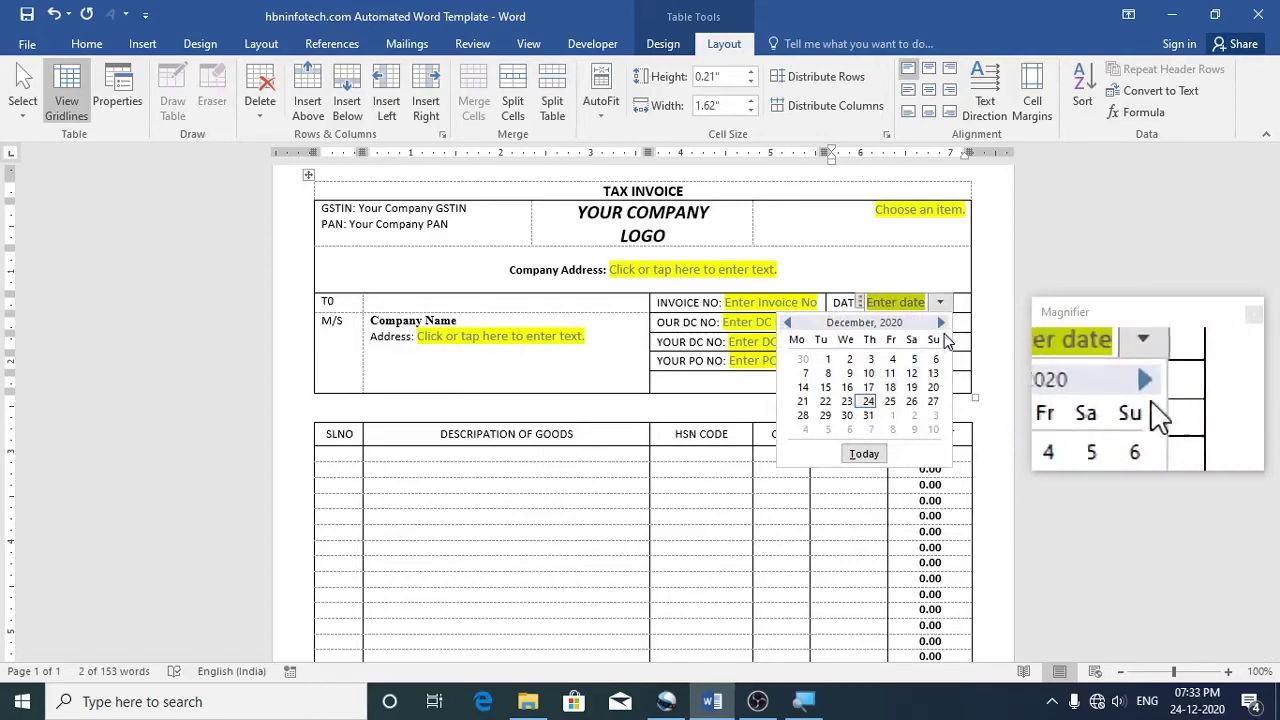
left_click(742, 372)
Inspect the formula dialog for the SUBTOTAL amount at the end of the item table and cancel it
scroll(784, 380, "down", 3)
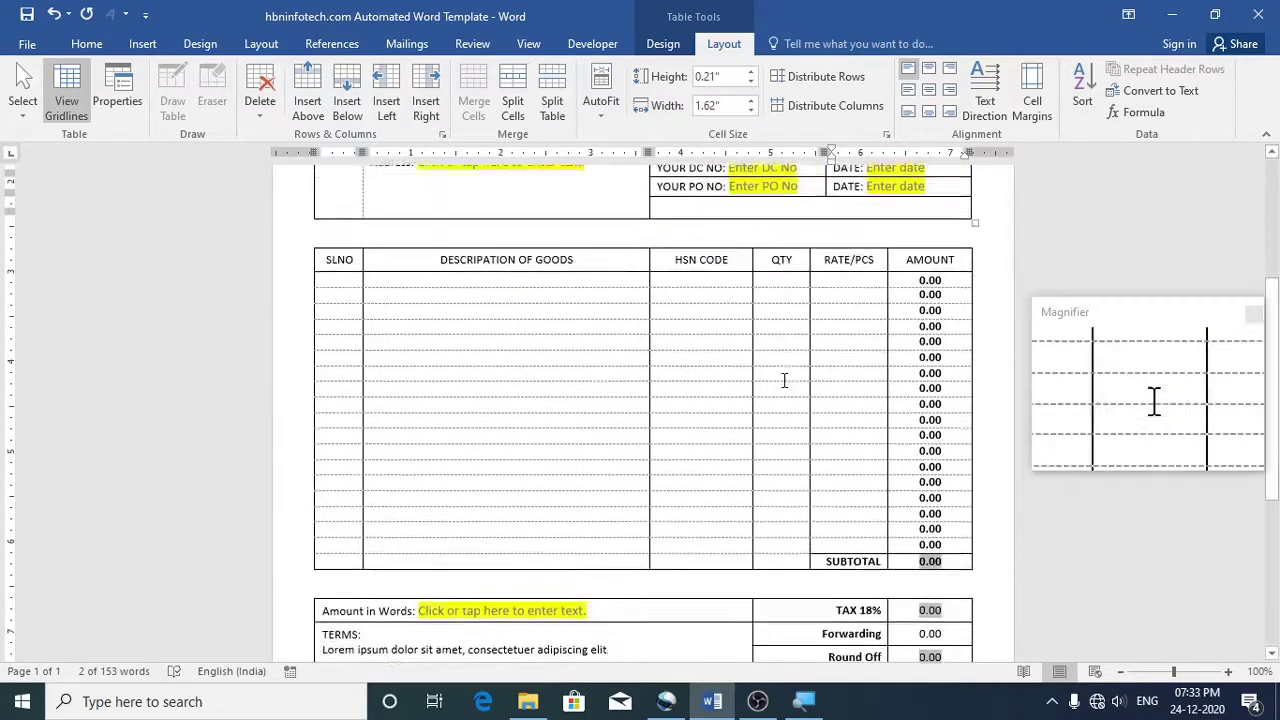
scroll(784, 380, "down", 3)
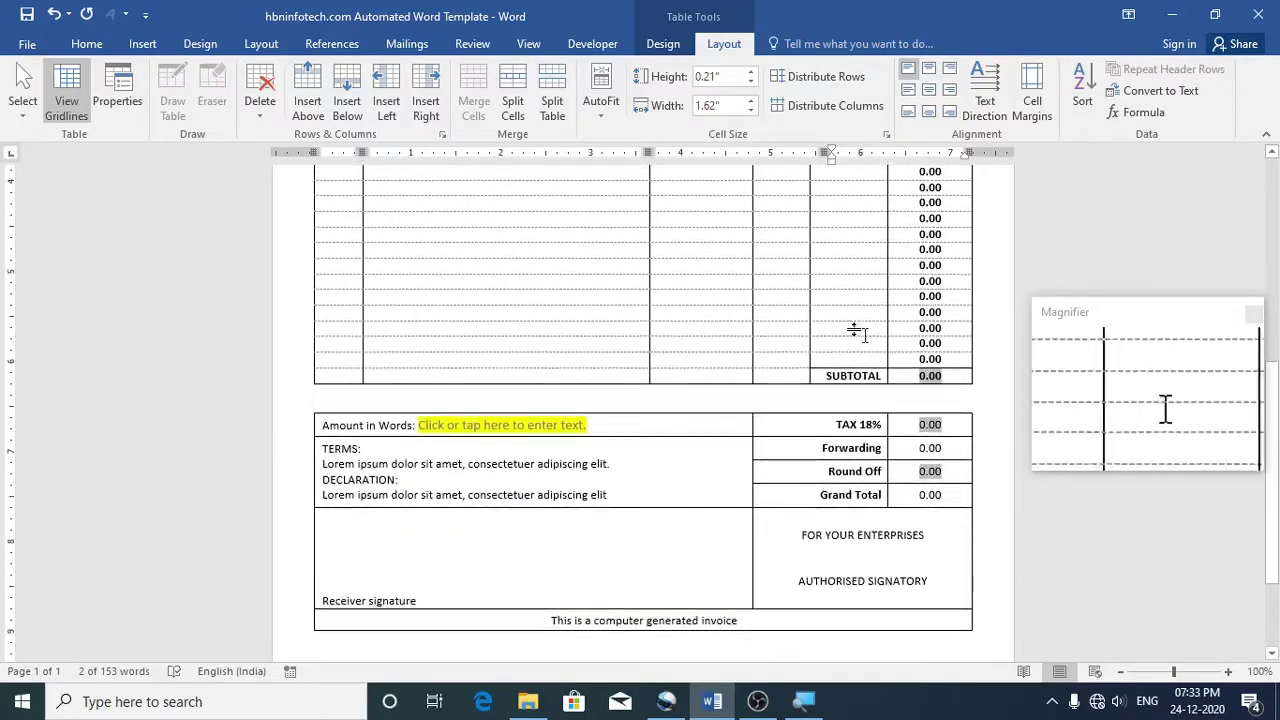
double_click(930, 375)
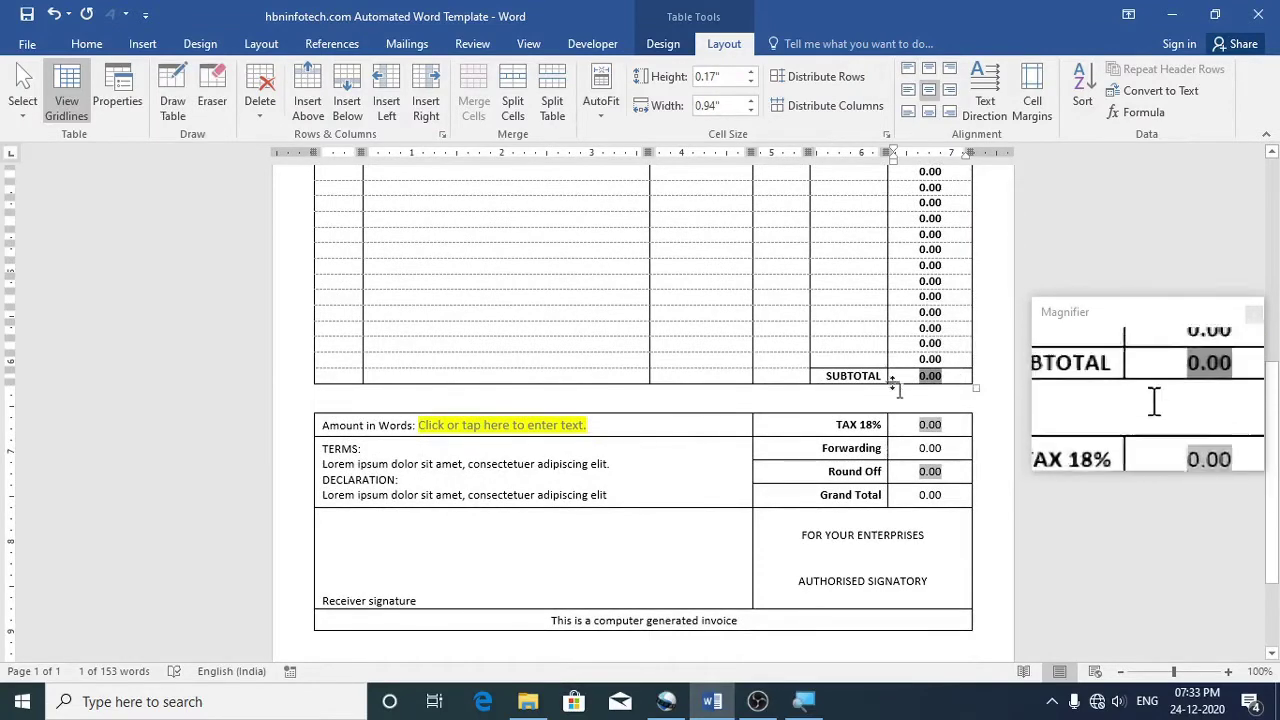
left_click(1140, 112)
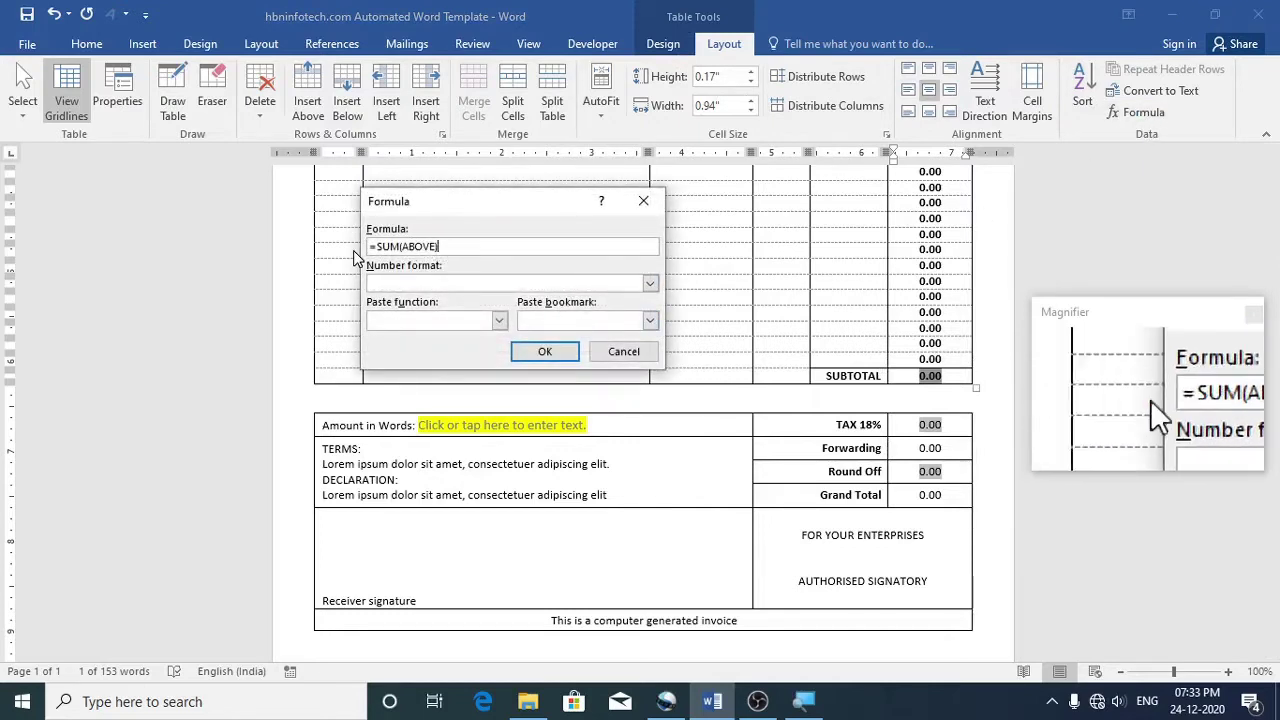
left_click(621, 352)
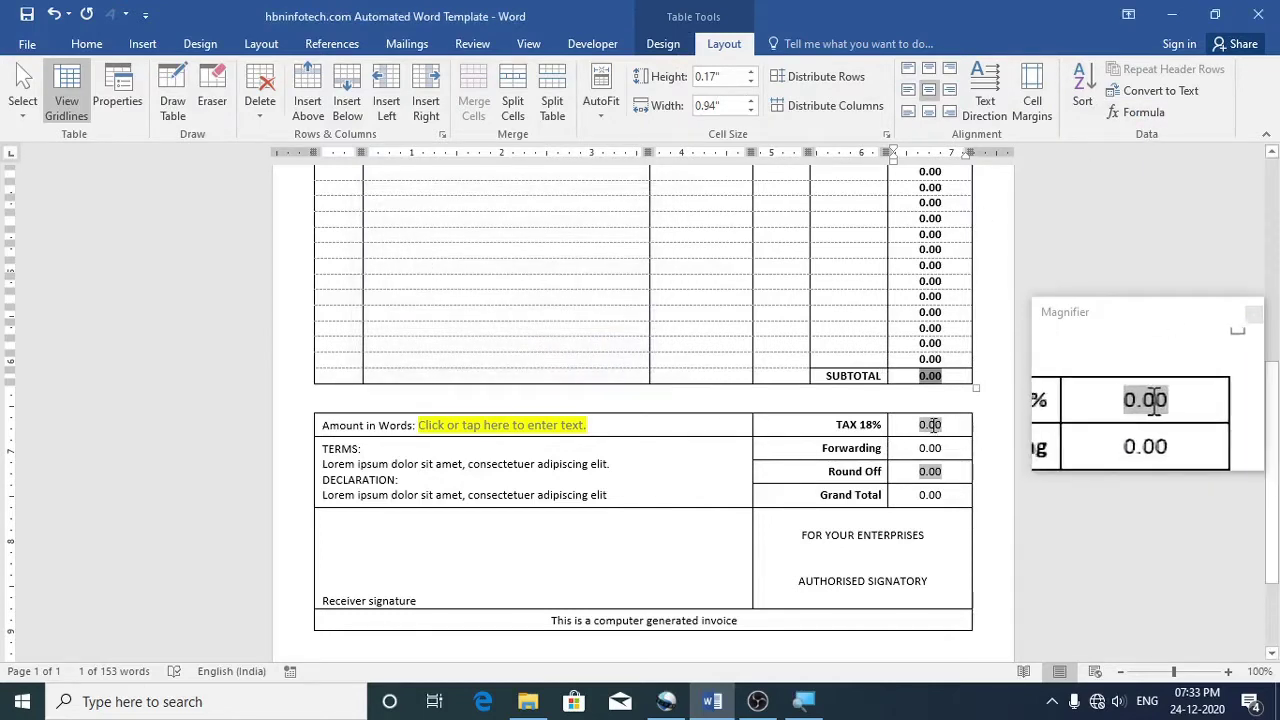
Inspect the Round Off amount's formula dialog and its text form field options, closing both without changes
left_click(930, 471)
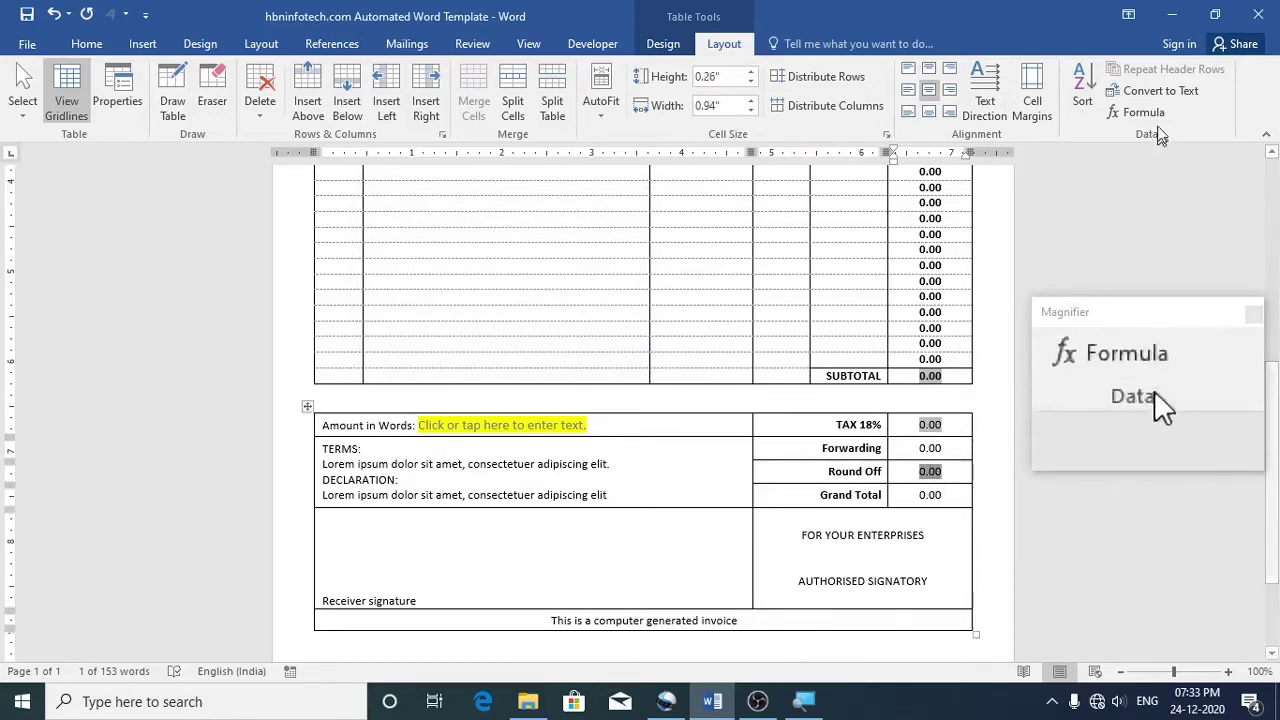
left_click(1140, 112)
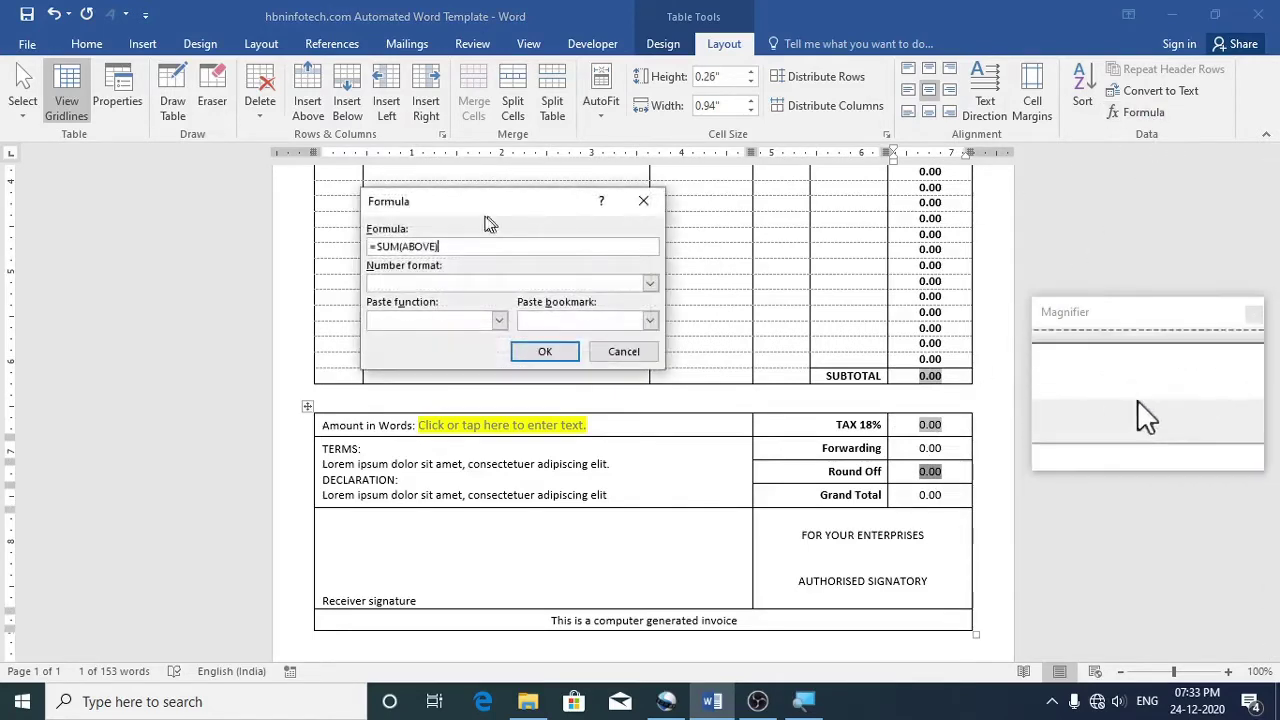
left_click(623, 351)
left_click(598, 50)
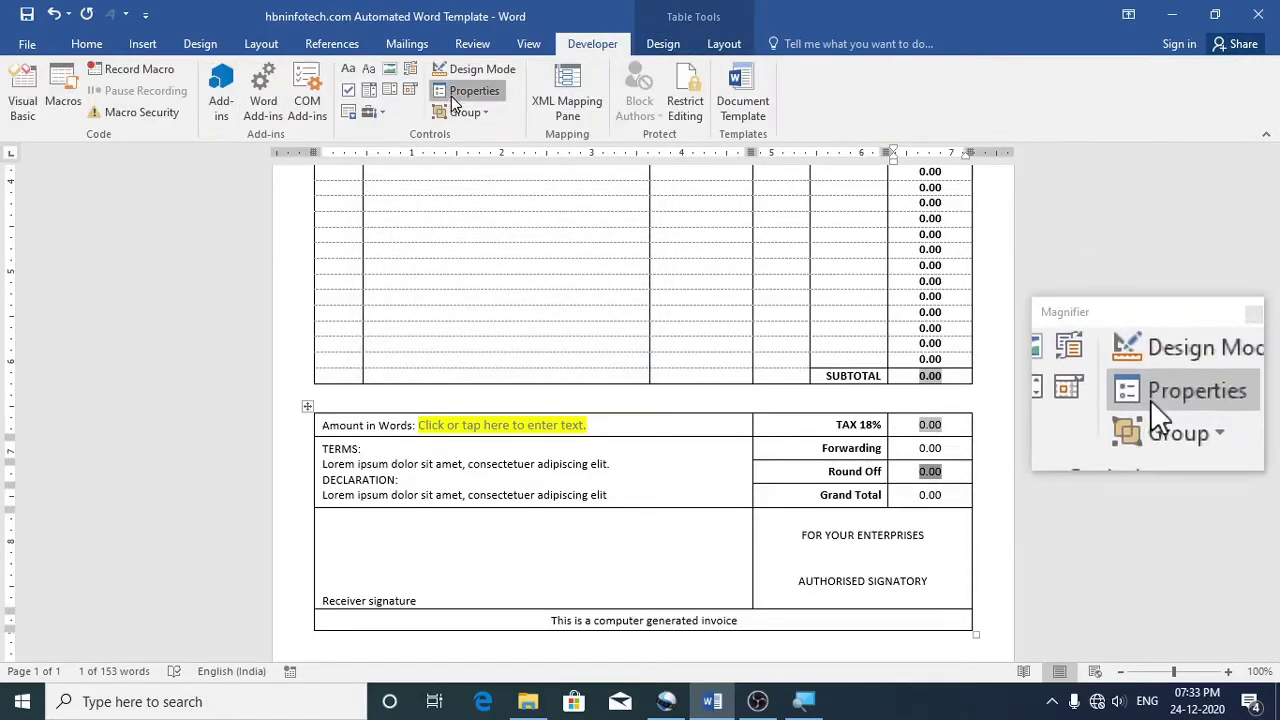
left_click(474, 90)
left_click_drag(668, 239, 622, 238)
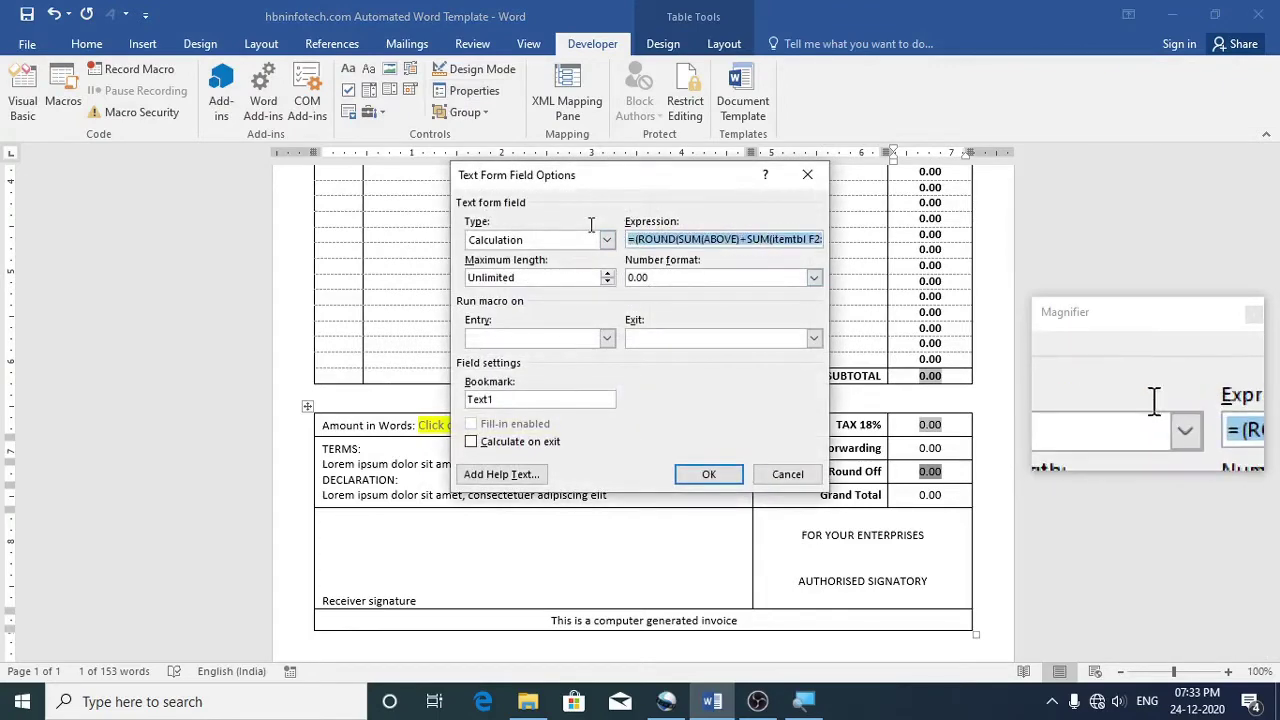
left_click(787, 474)
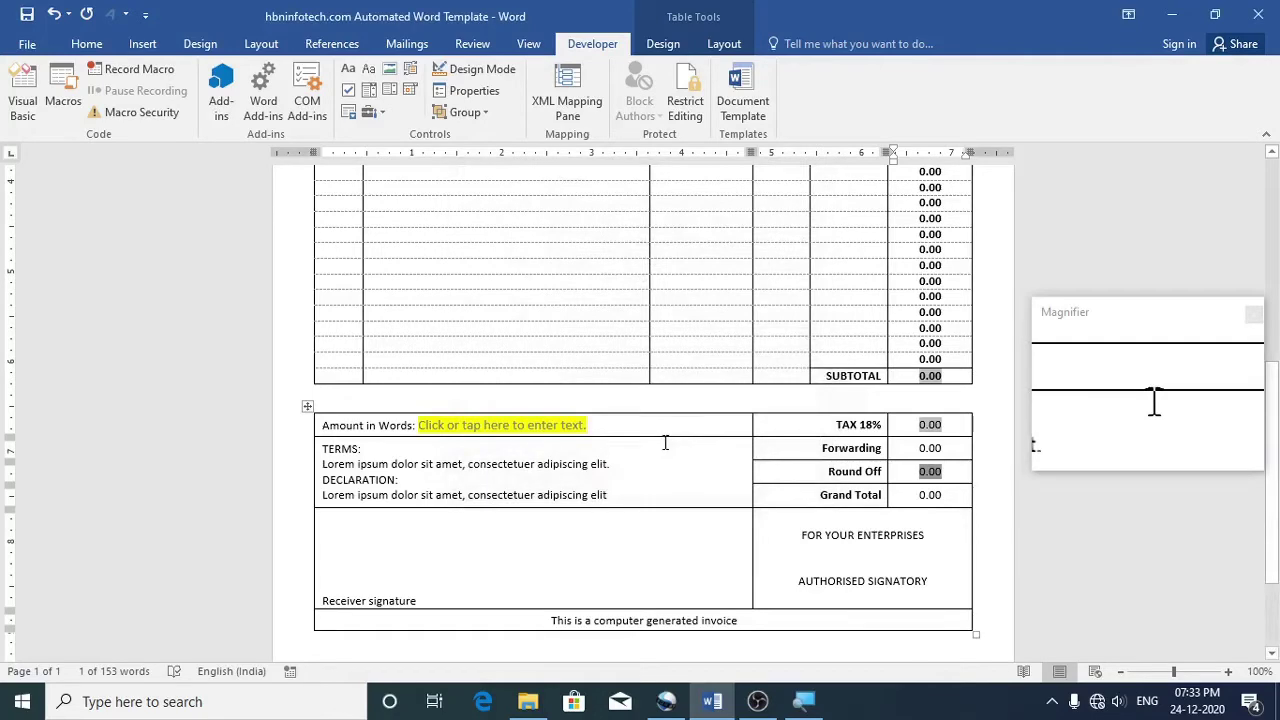
Create a new blank document
scroll(665, 442, "up", 12)
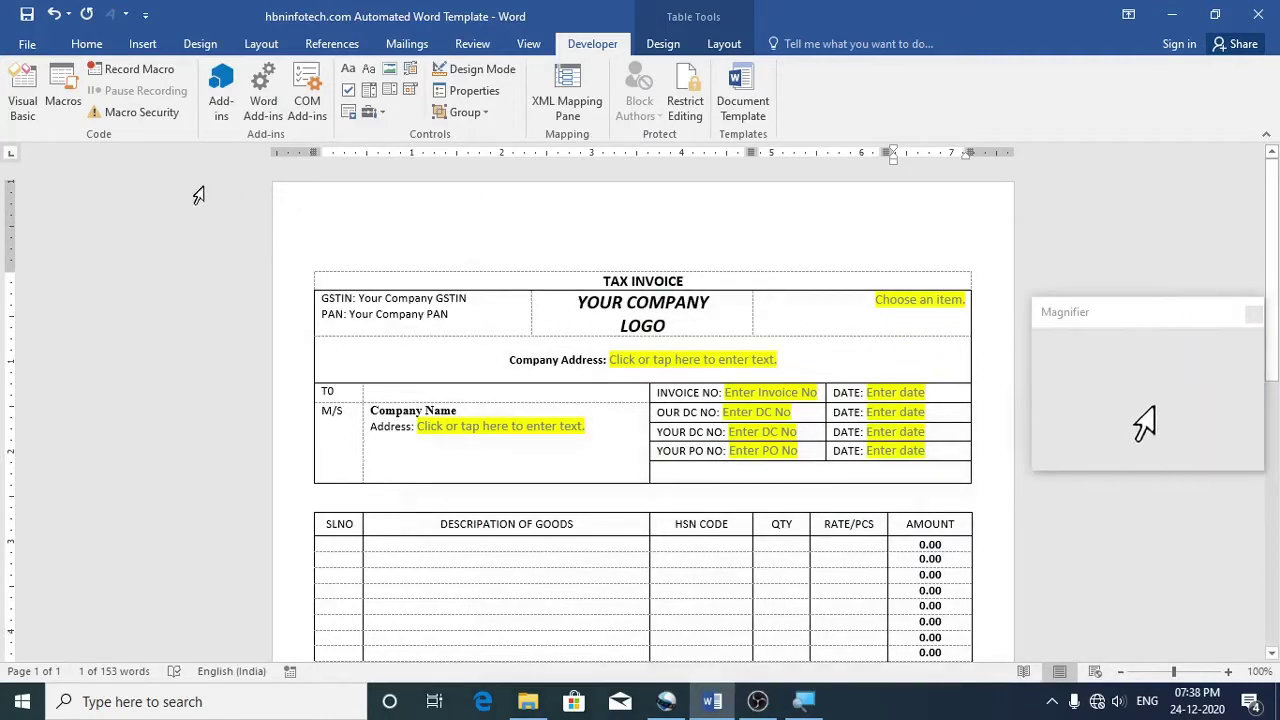
left_click(25, 46)
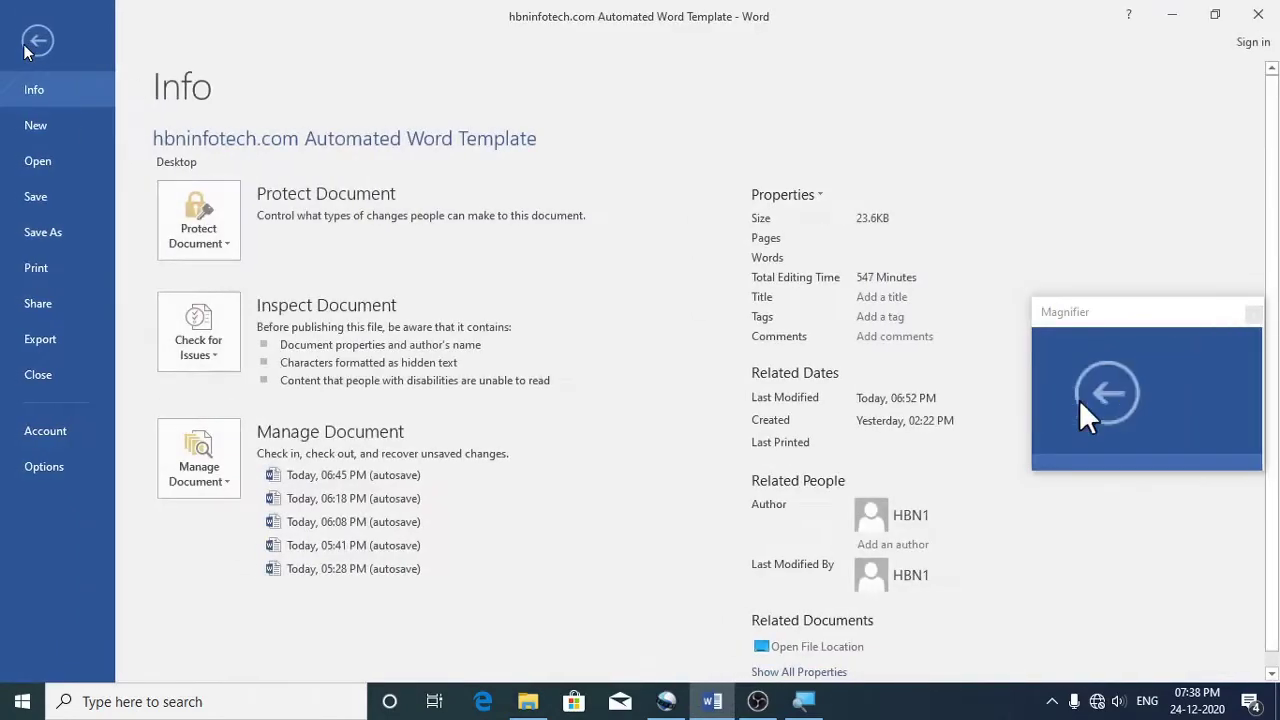
left_click(35, 128)
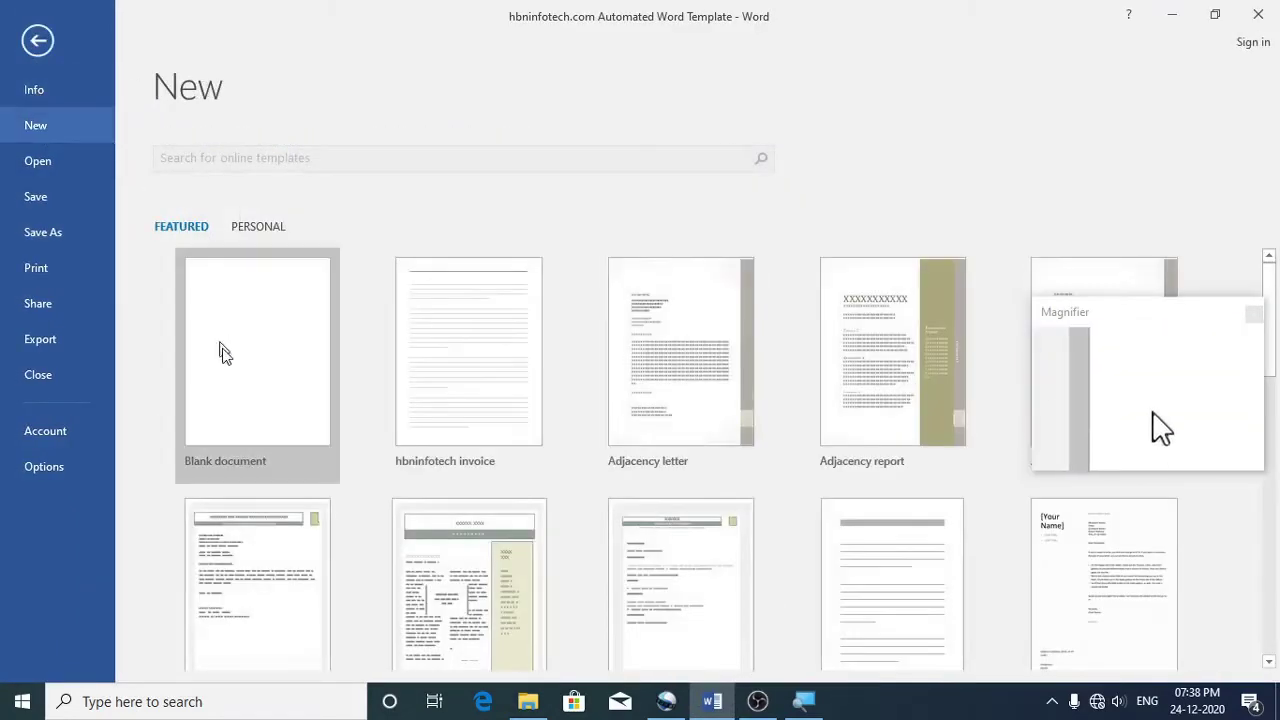
left_click(238, 372)
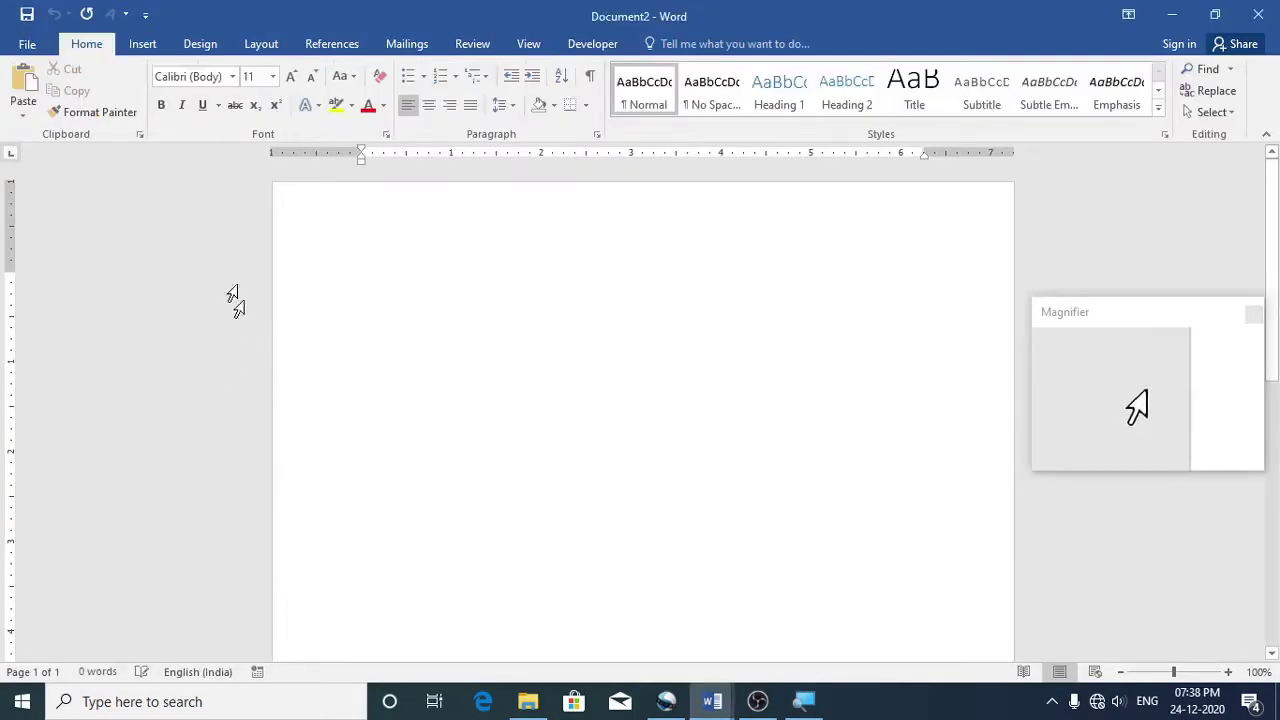
Insert a table with three columns and three rows at the start of the blank document
left_click(143, 48)
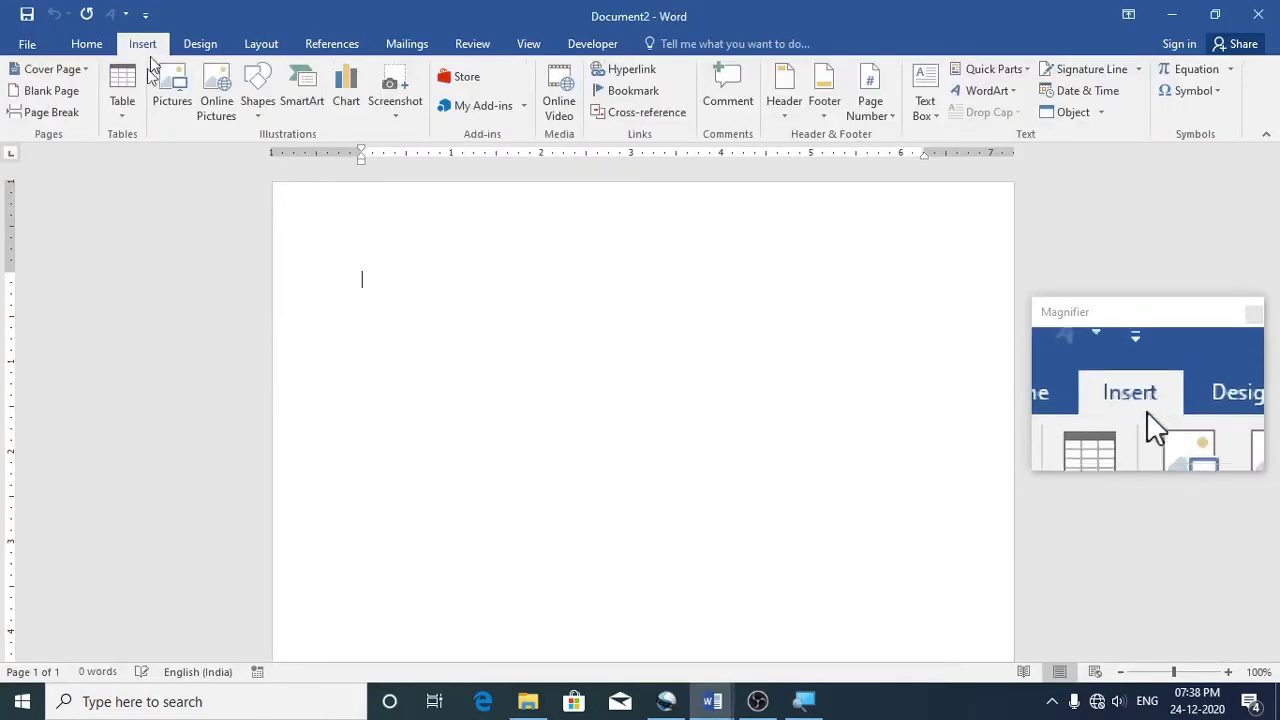
left_click(124, 112)
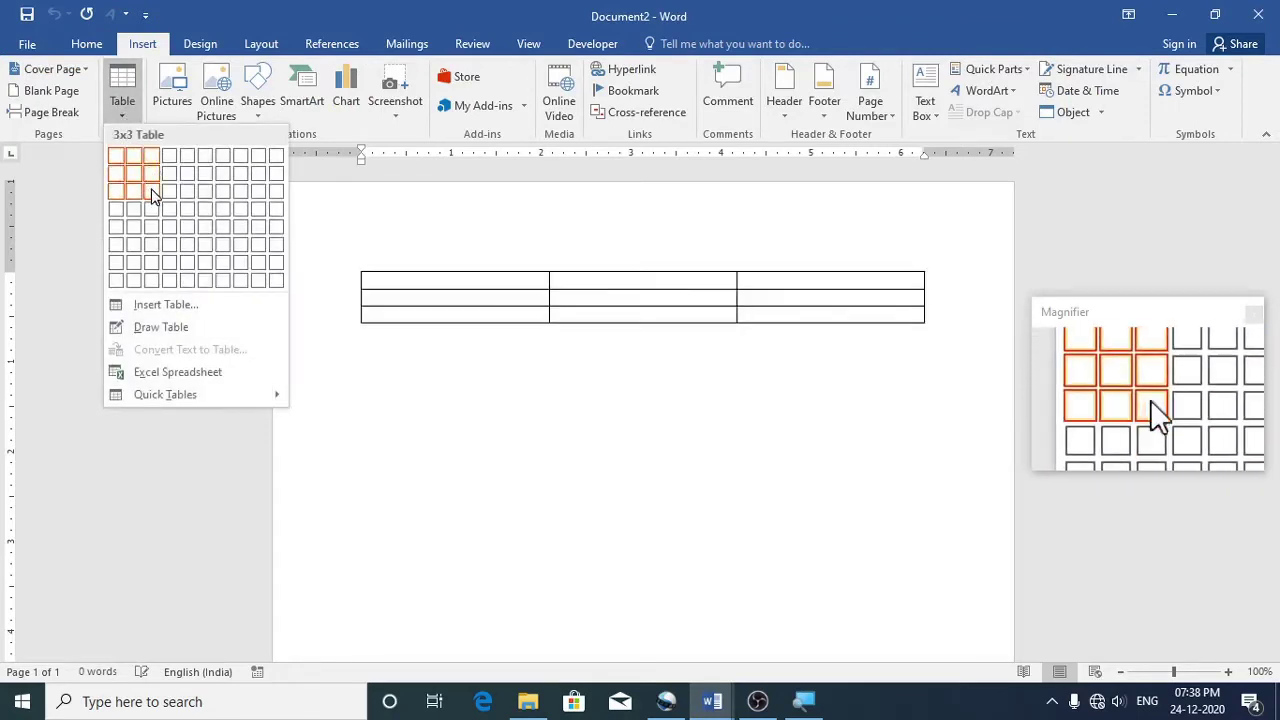
left_click(152, 194)
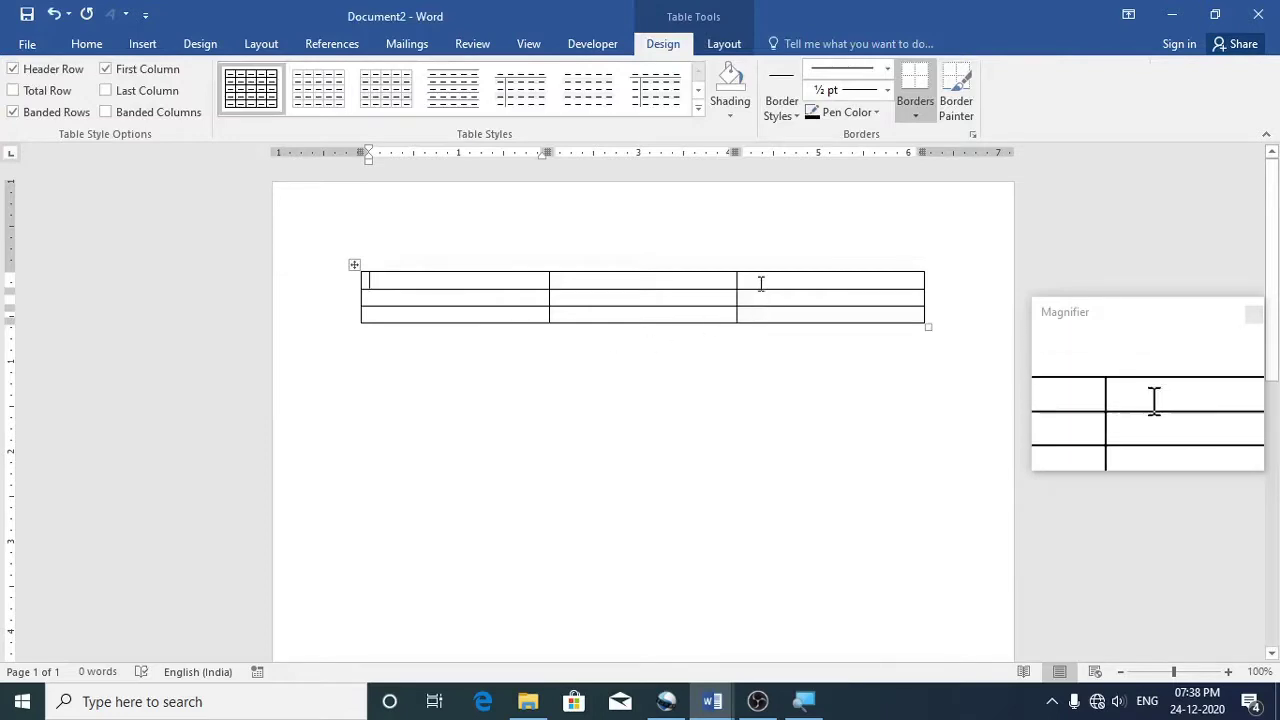
Merge the three cells of the table's first row into one cell
left_click_drag(742, 281, 618, 281)
left_click_drag(540, 280, 542, 281)
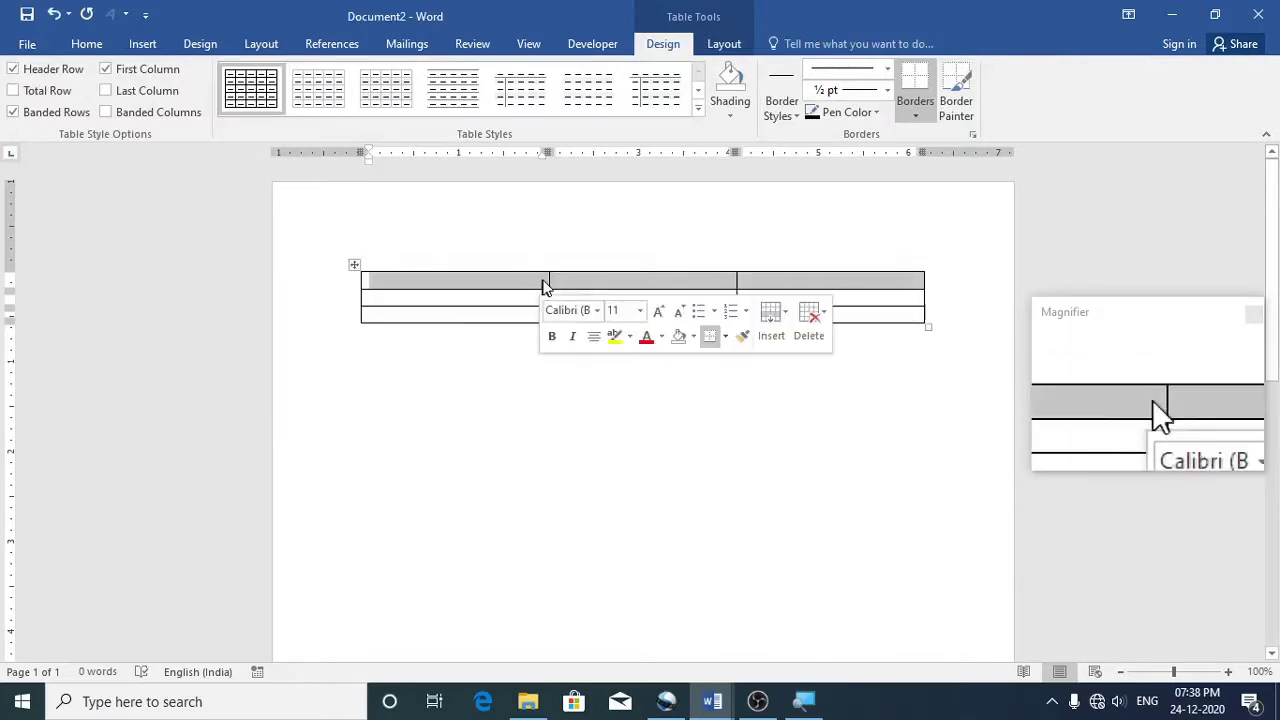
left_click(720, 47)
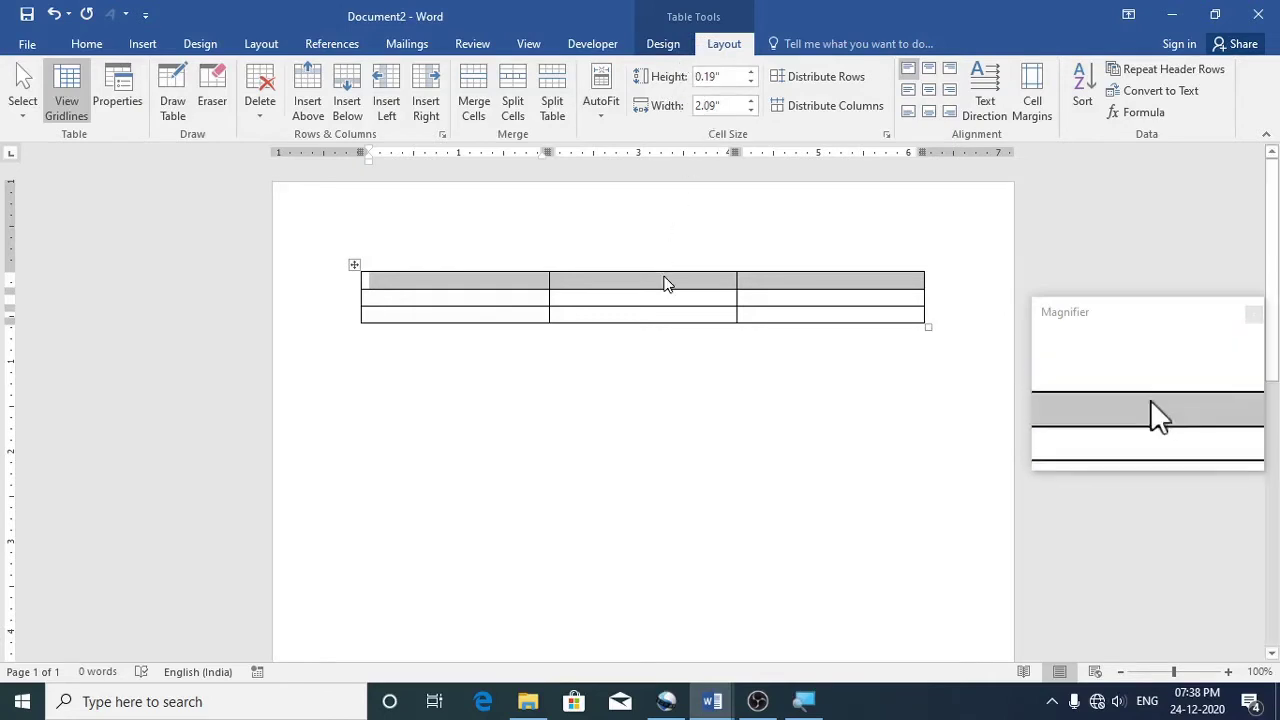
left_click(665, 287)
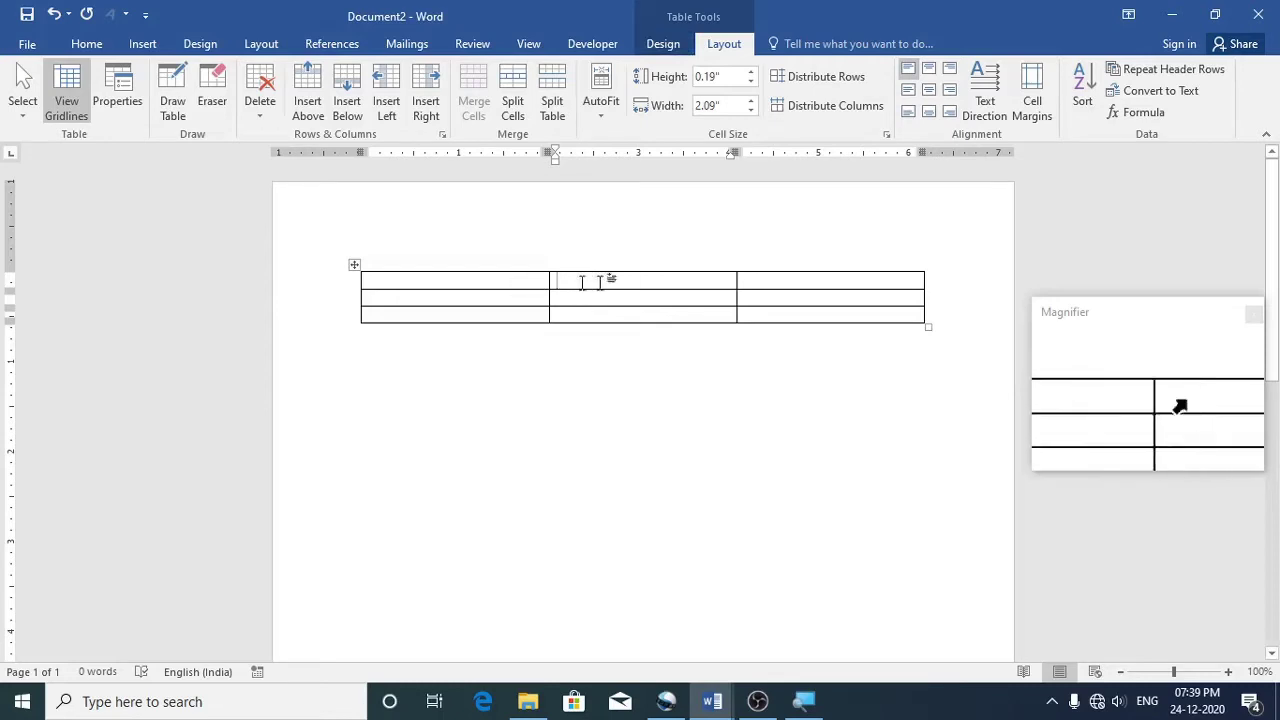
left_click_drag(760, 283, 643, 277)
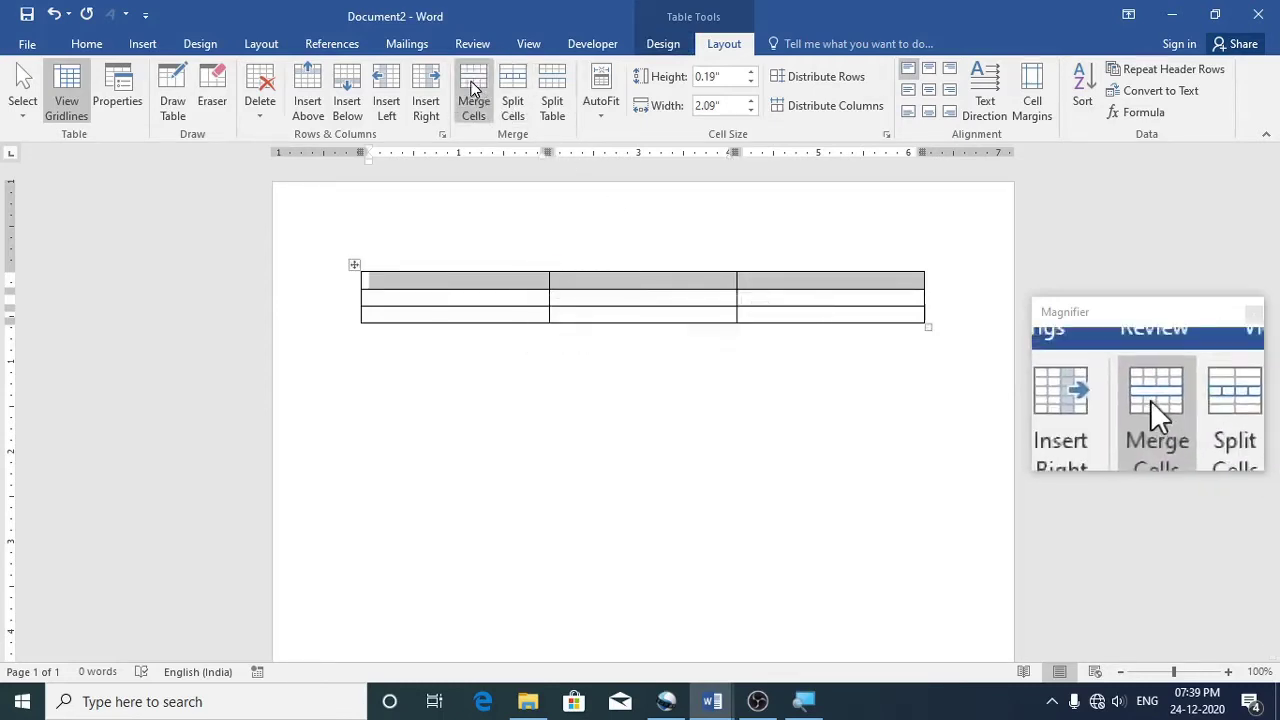
left_click(474, 88)
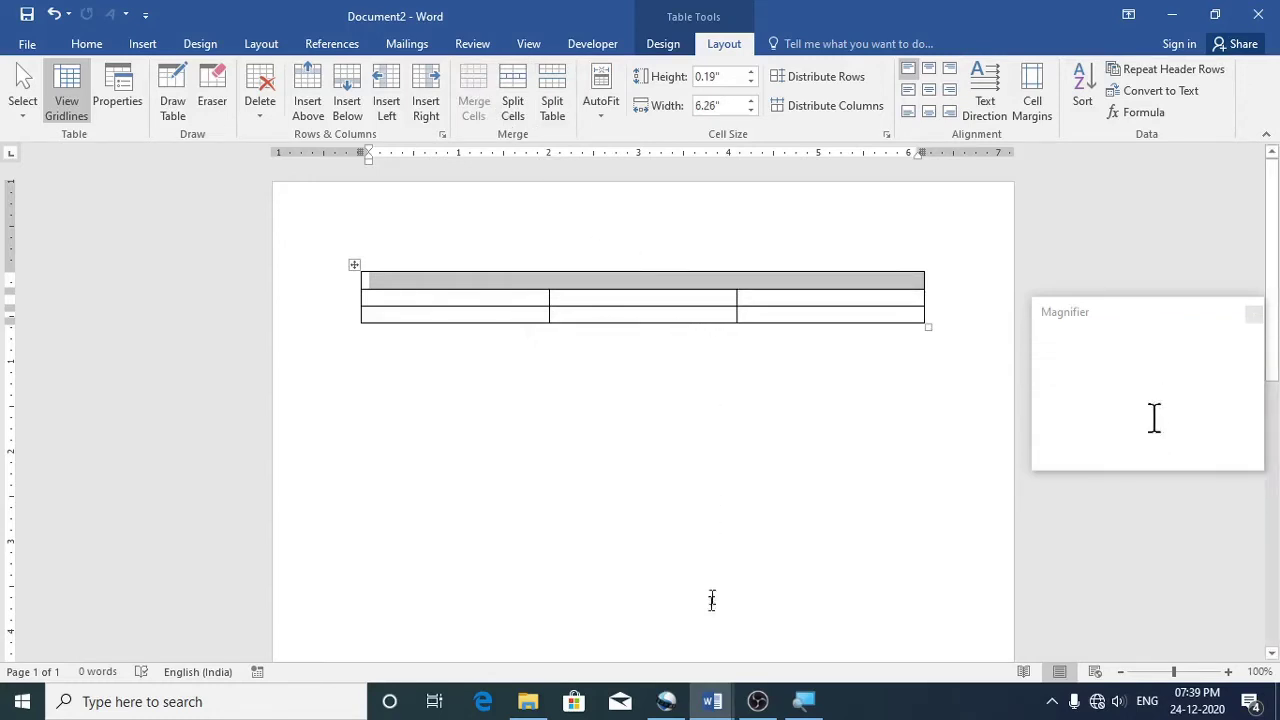
Copy the "TAX INVOICE" heading from the finished invoice template into the new table's merged first row and centre it in the cell
mouse_move(712, 700)
left_click(676, 640)
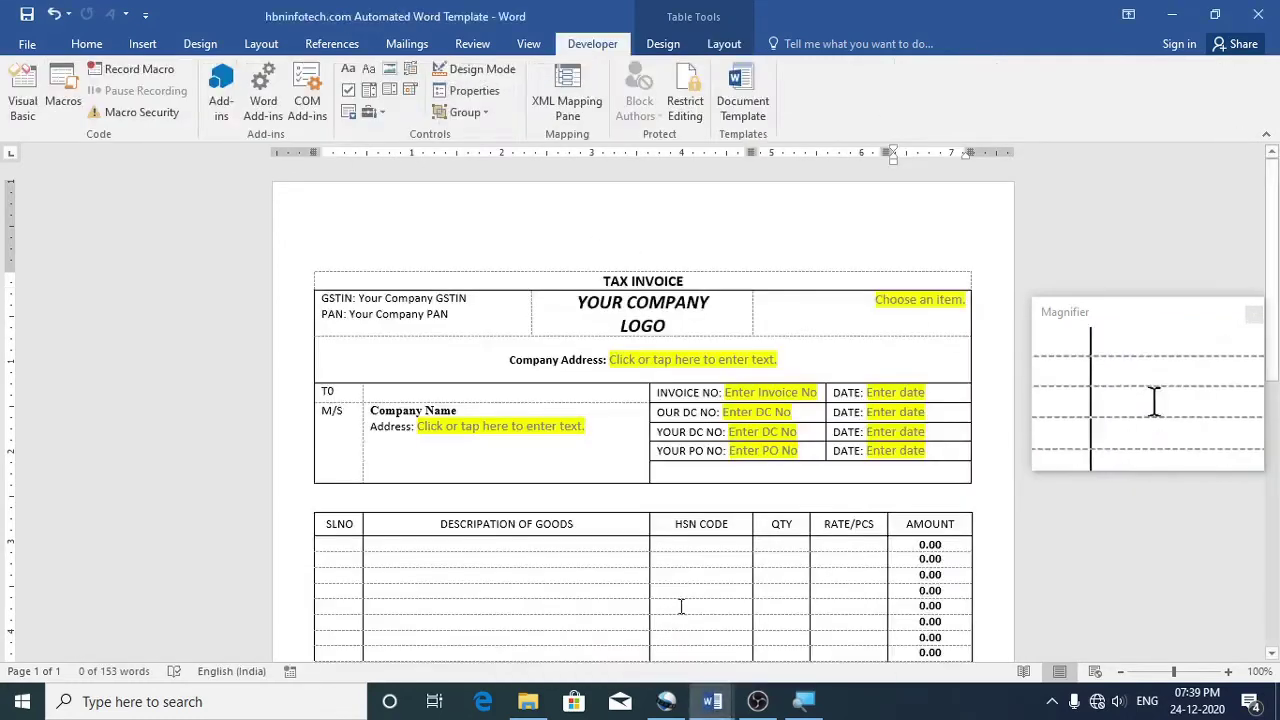
left_click_drag(686, 281, 630, 289)
key("ctrl+c")
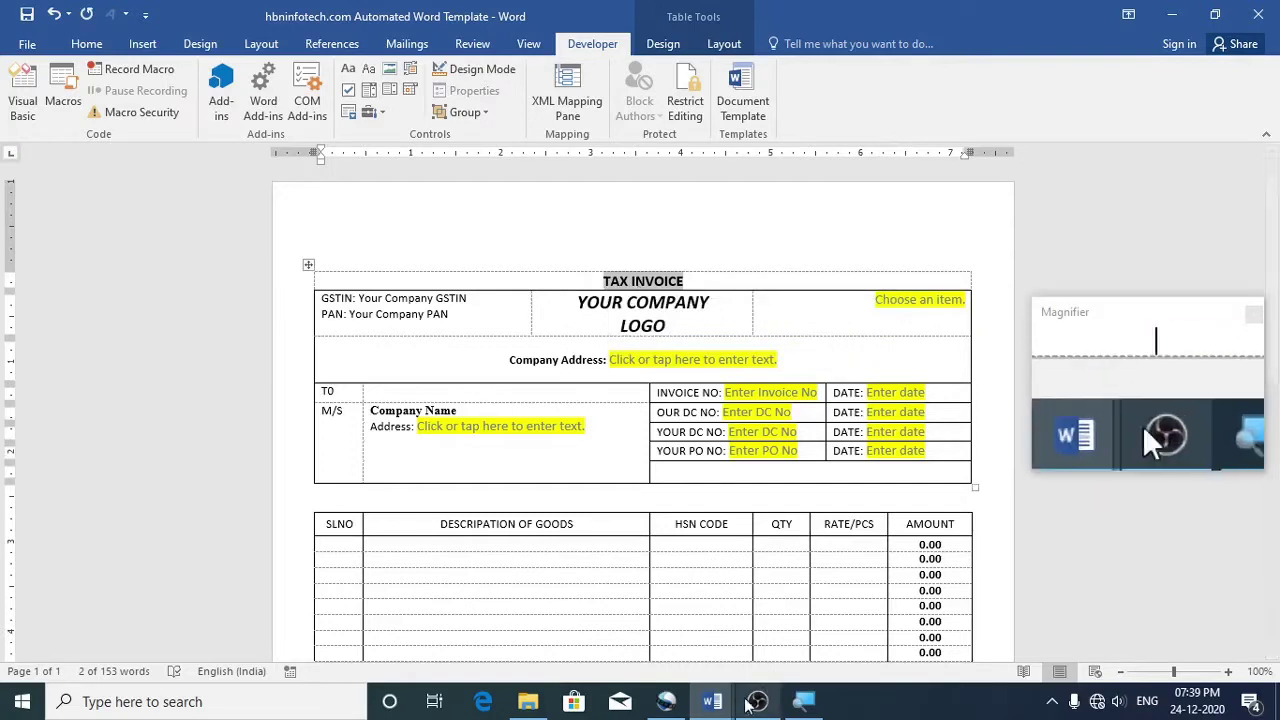
left_click(783, 634)
left_click(709, 287)
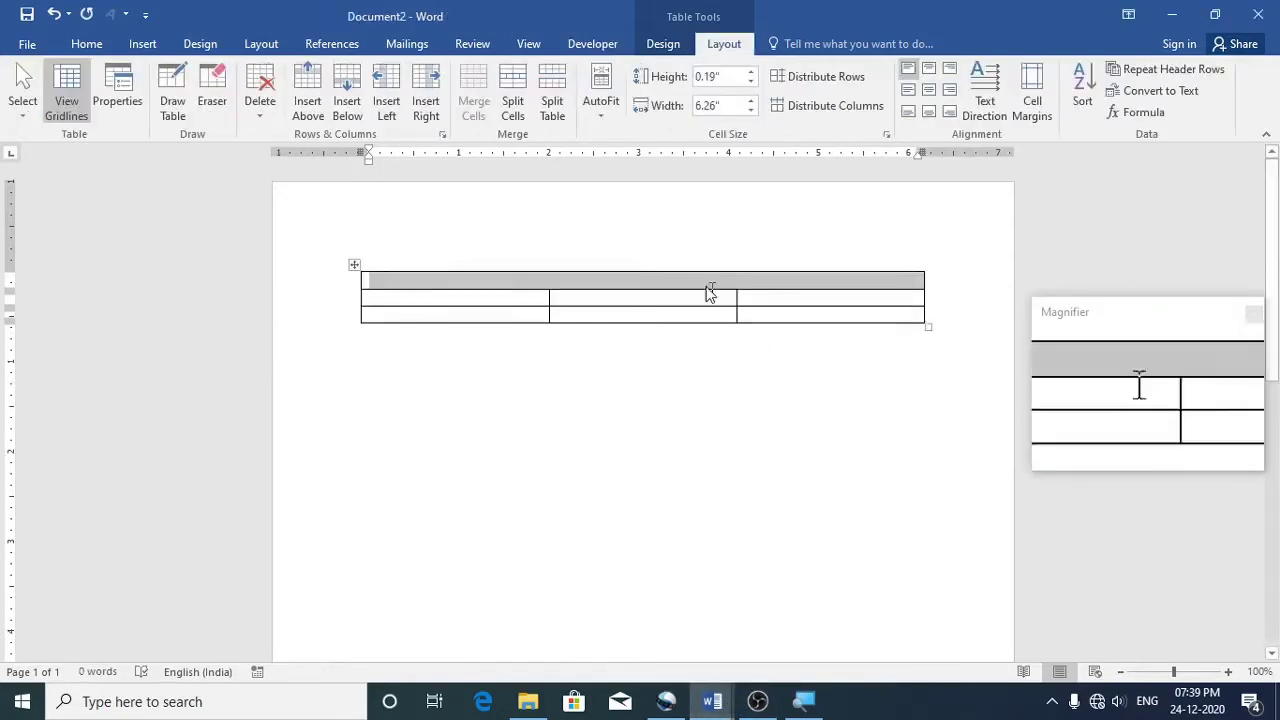
left_click(696, 276)
key("ctrl+v")
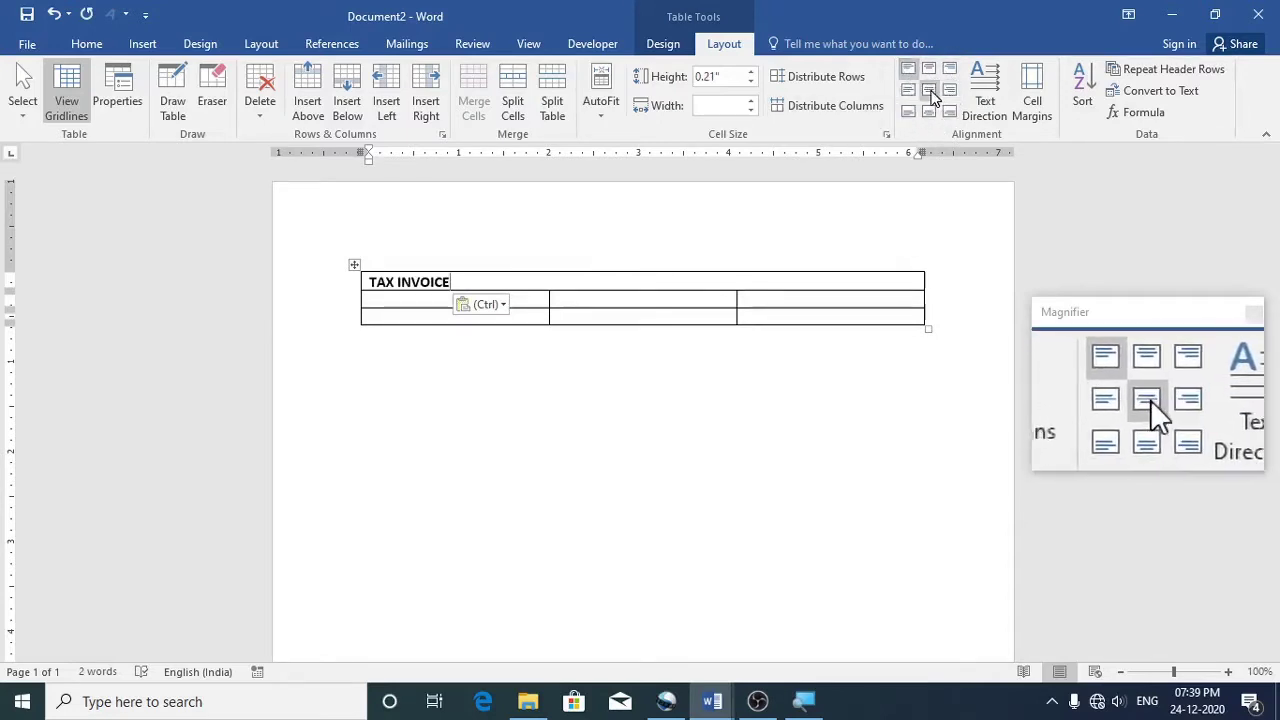
left_click(930, 93)
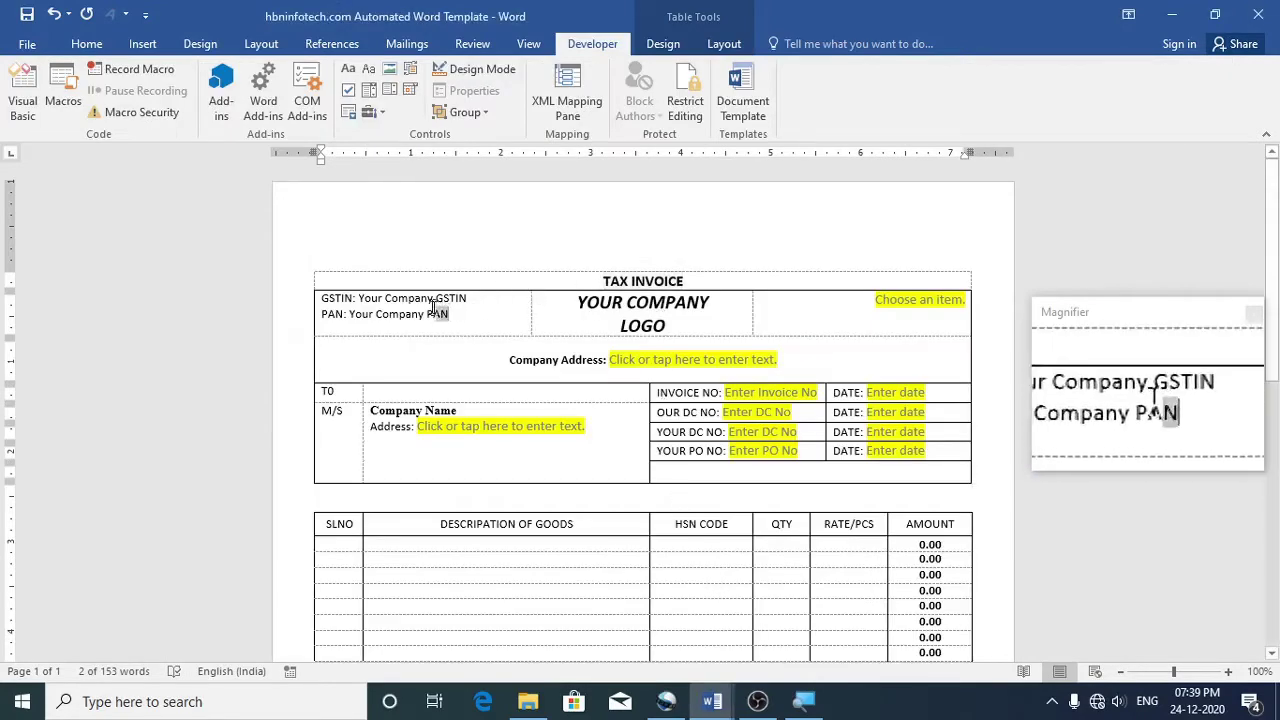
Copy the "GSTIN: Your Company GSTIN" and "PAN: Your Company PAN" lines from the finished template into the second row's first cell
left_click_drag(460, 314, 355, 298)
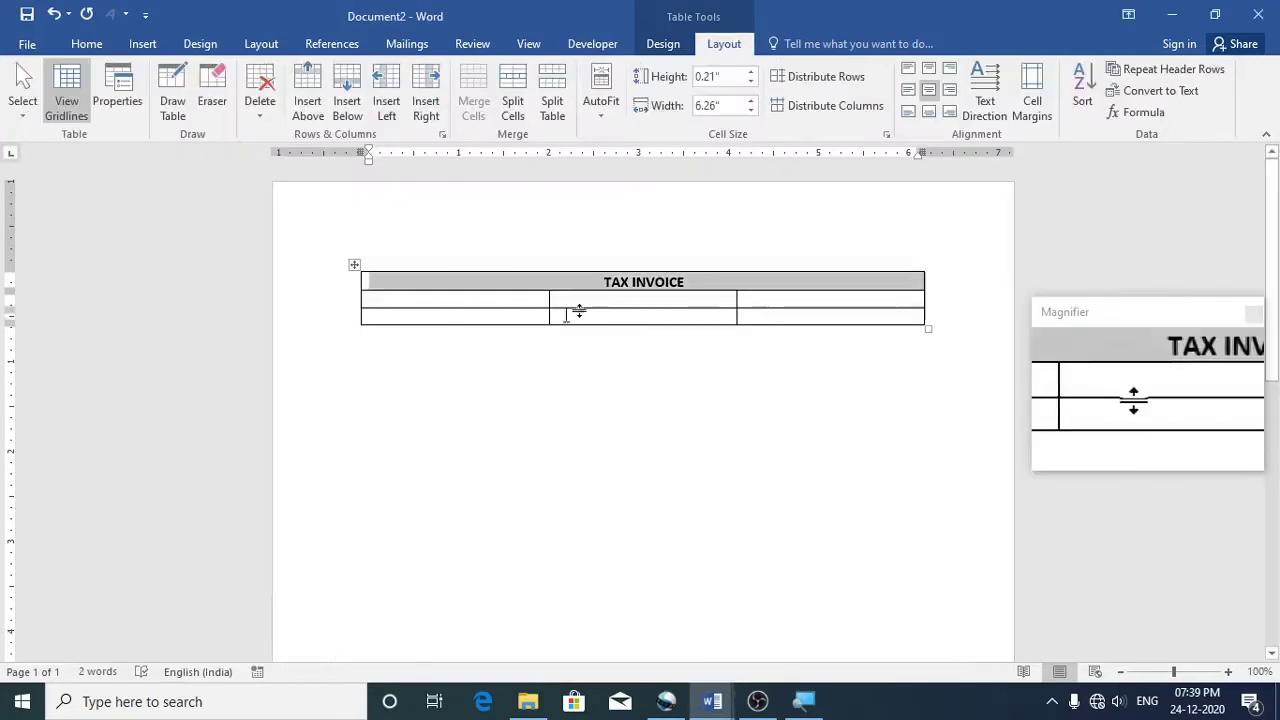
left_click(521, 297)
type("GSTIN: Your Company GSTIN PAN: Your Company PAN")
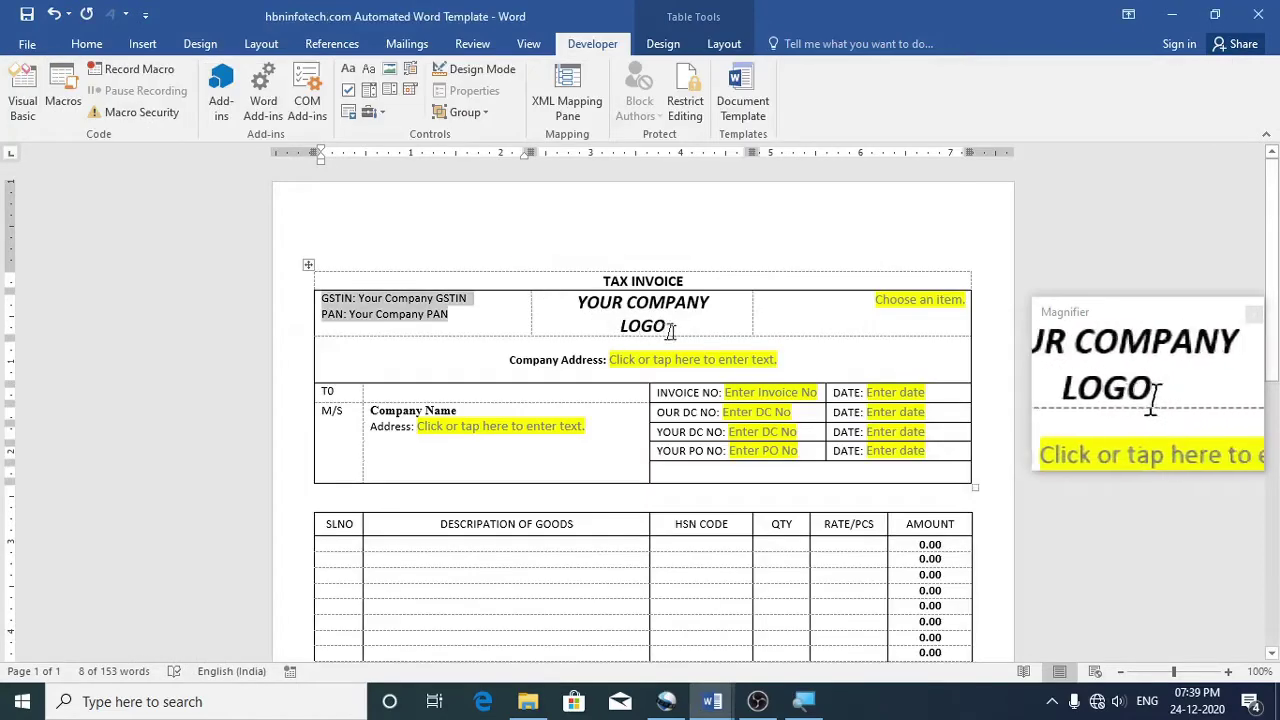
Copy "YOUR COMPANY LOGO" from the finished template into the second row's middle cell and centre it in the cell
left_click(598, 311)
key("ctrl+c")
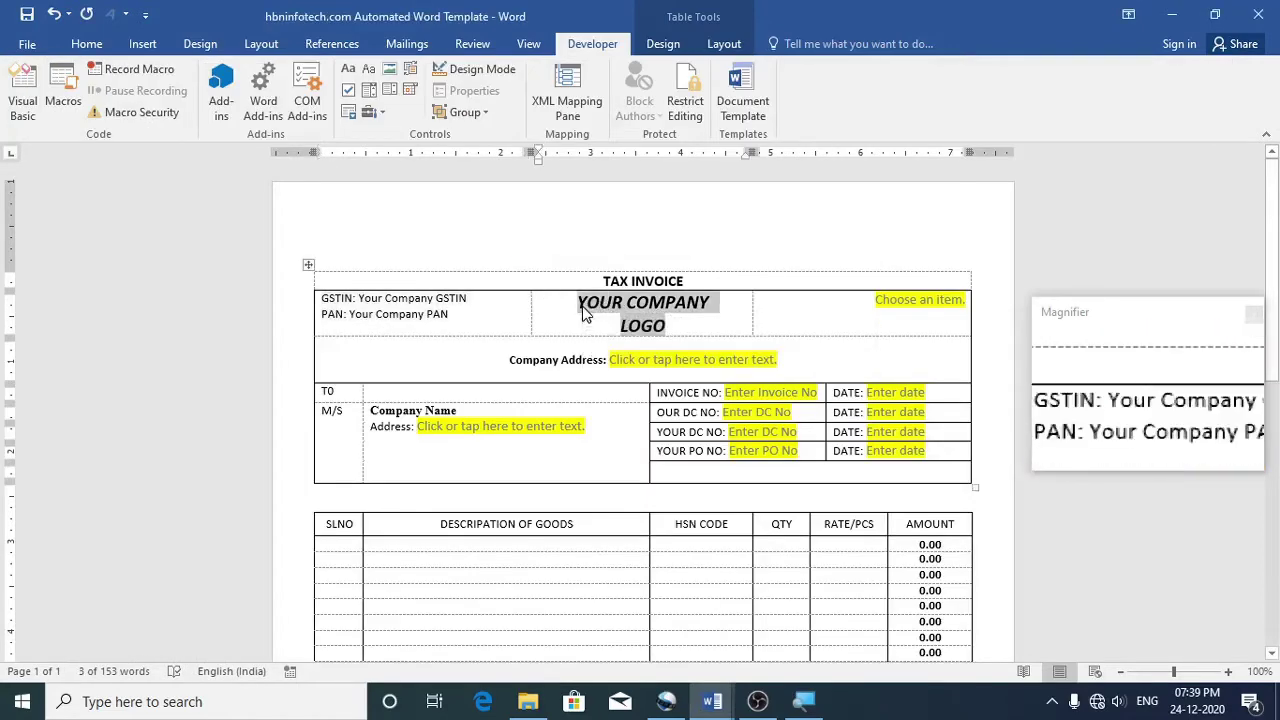
key("alt+Tab")
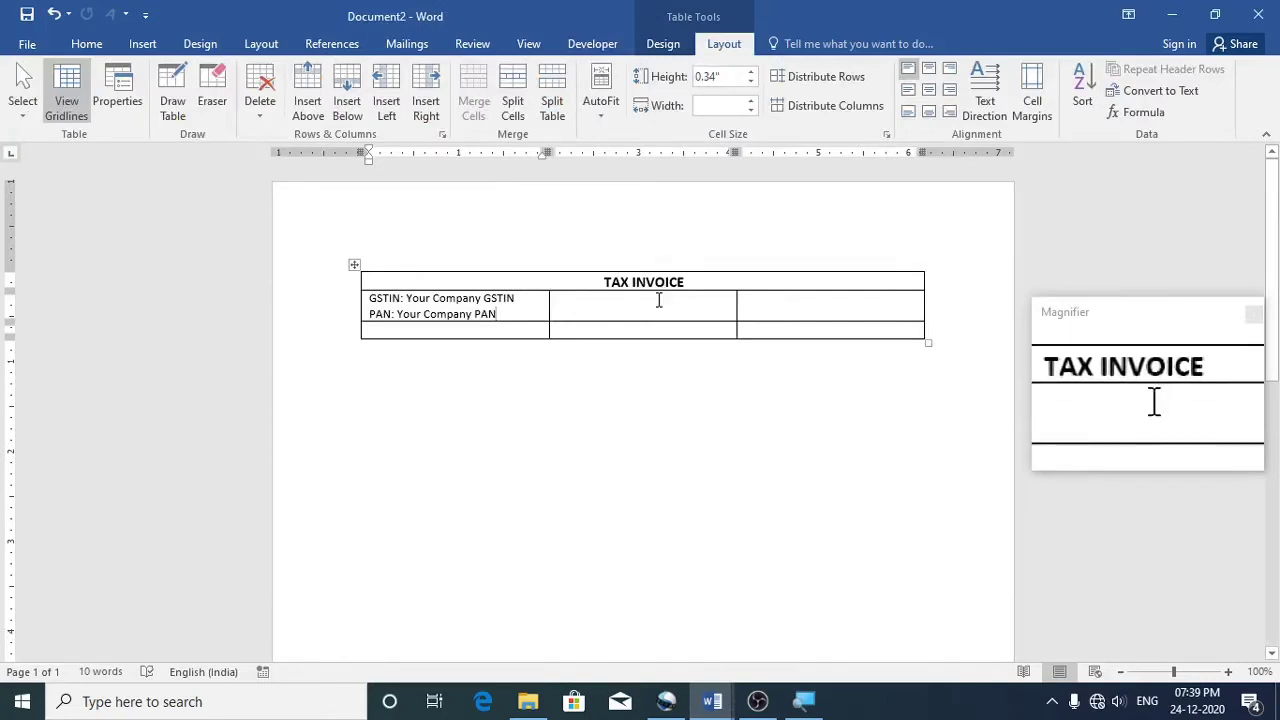
key("ctrl+v")
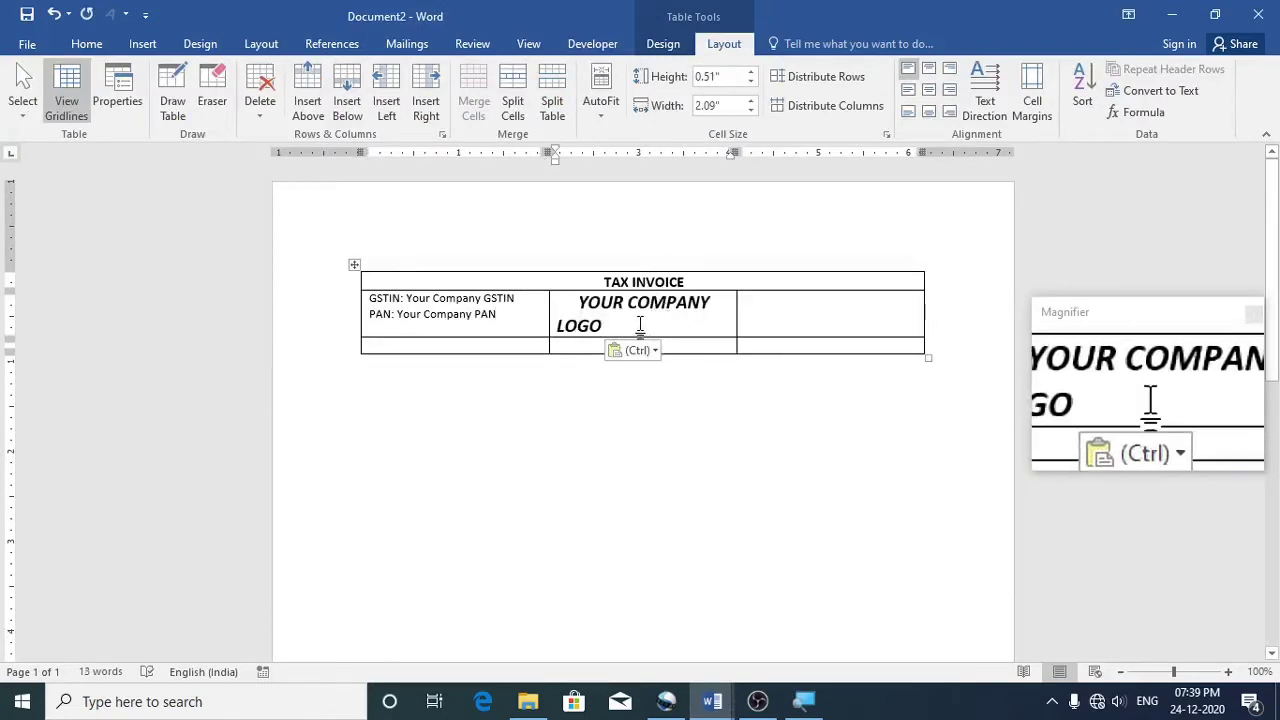
left_click(568, 322)
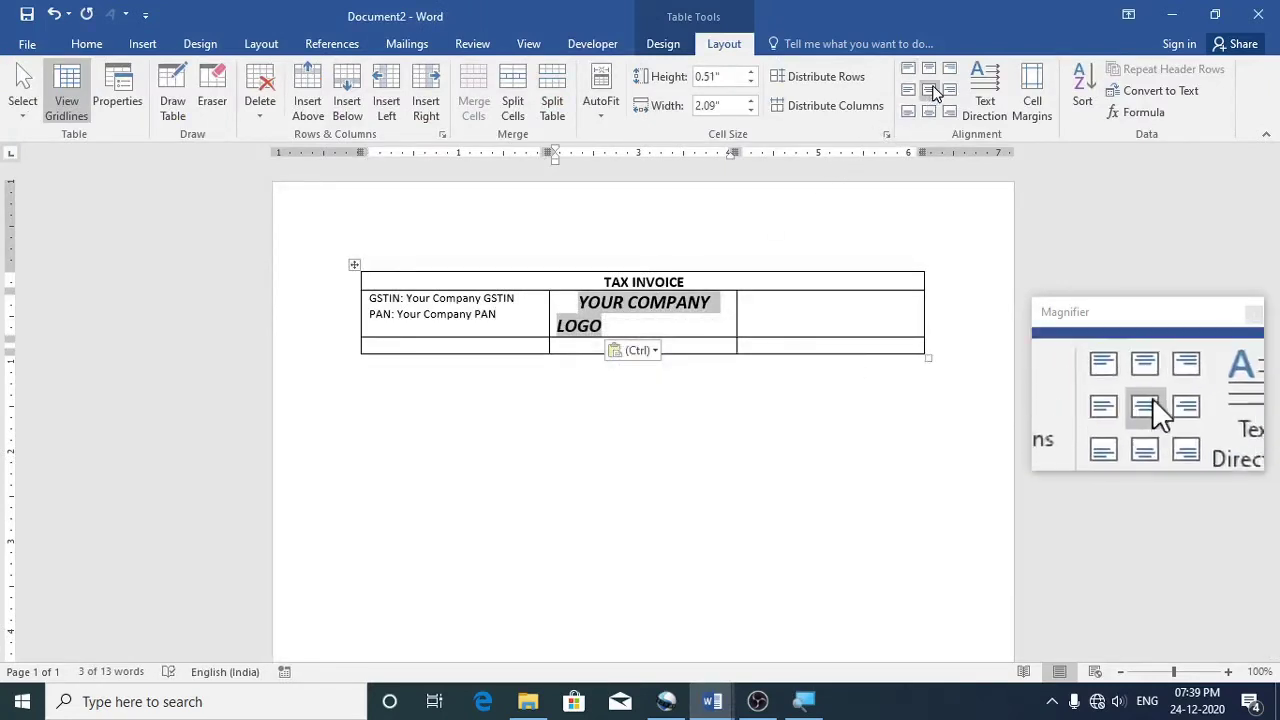
left_click(929, 89)
Merge the third row's cells and fill the row with the centred "Company Address:" label copied from the finished template
left_click(792, 328)
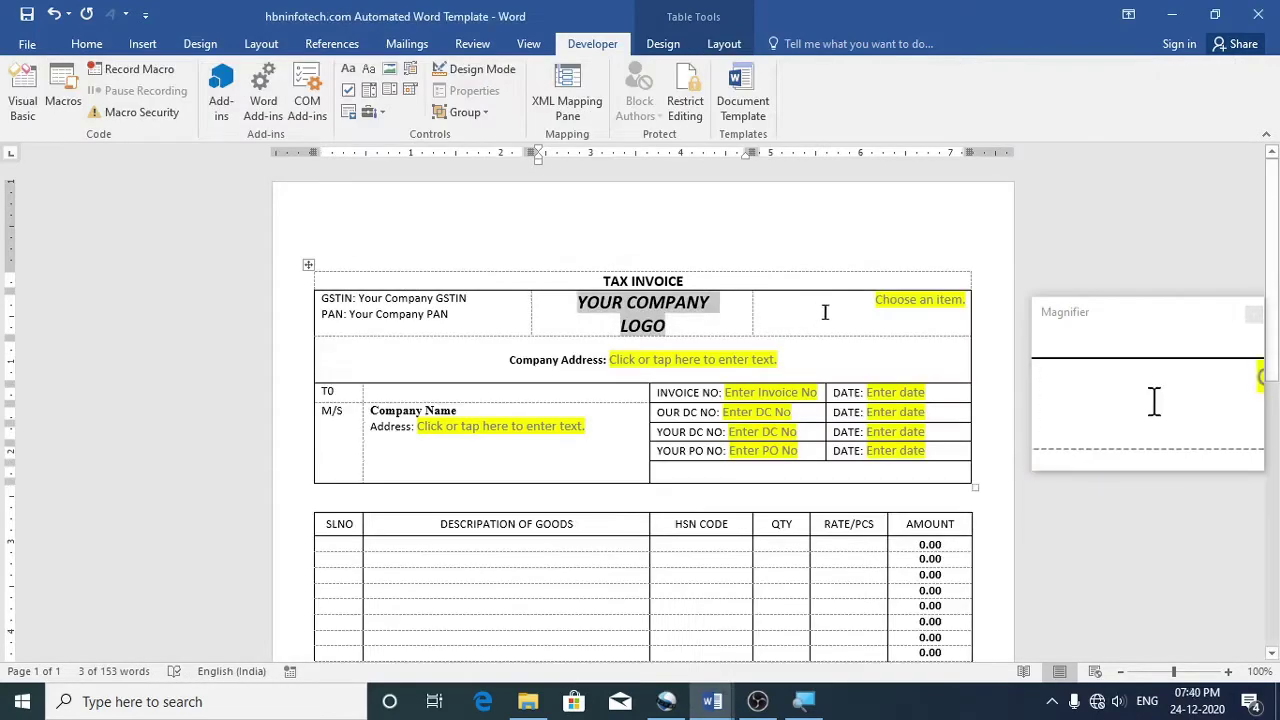
scroll(824, 314, "down", 1)
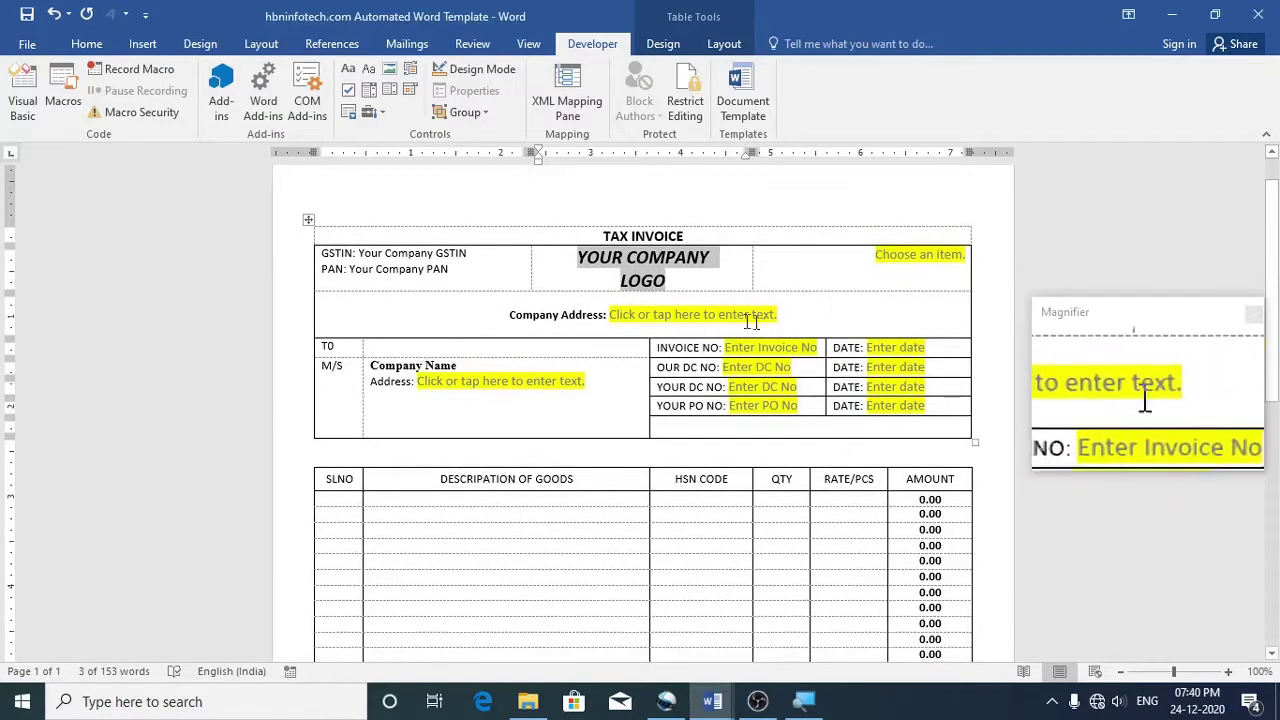
scroll(720, 310, "down", 1)
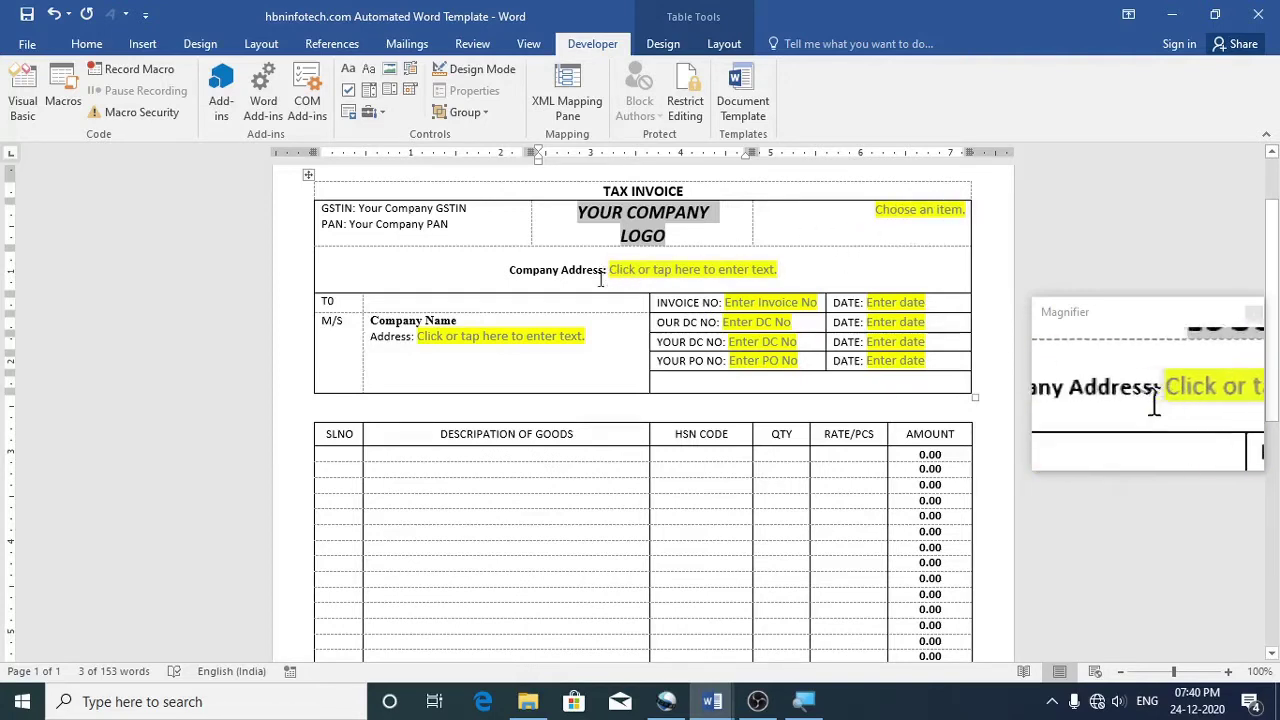
left_click_drag(605, 270, 522, 271)
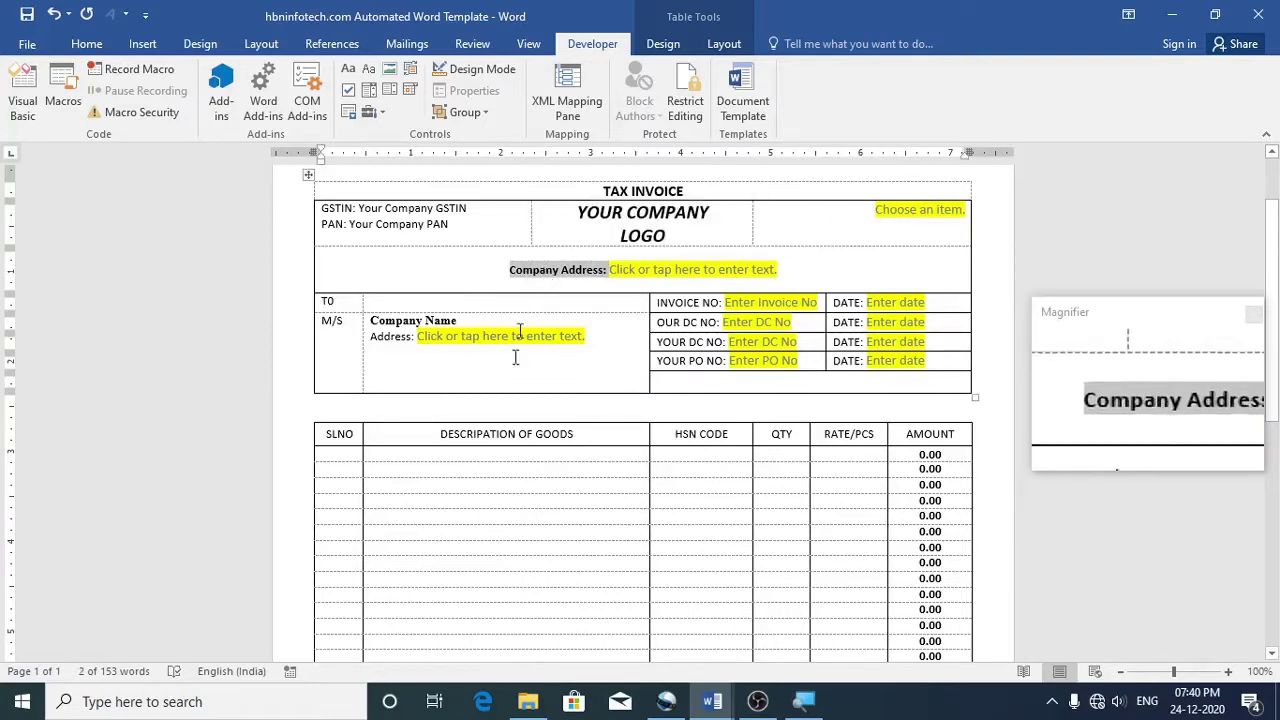
left_click(713, 705)
left_click(771, 614)
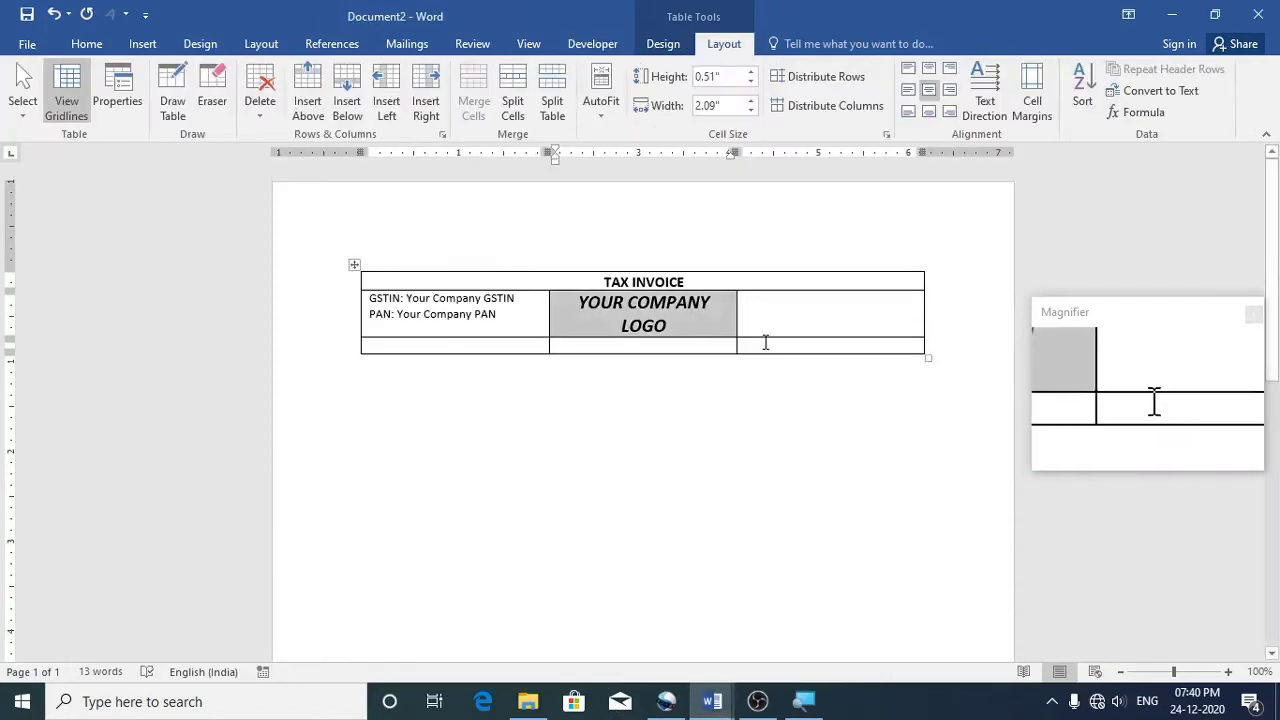
left_click_drag(763, 345, 526, 345)
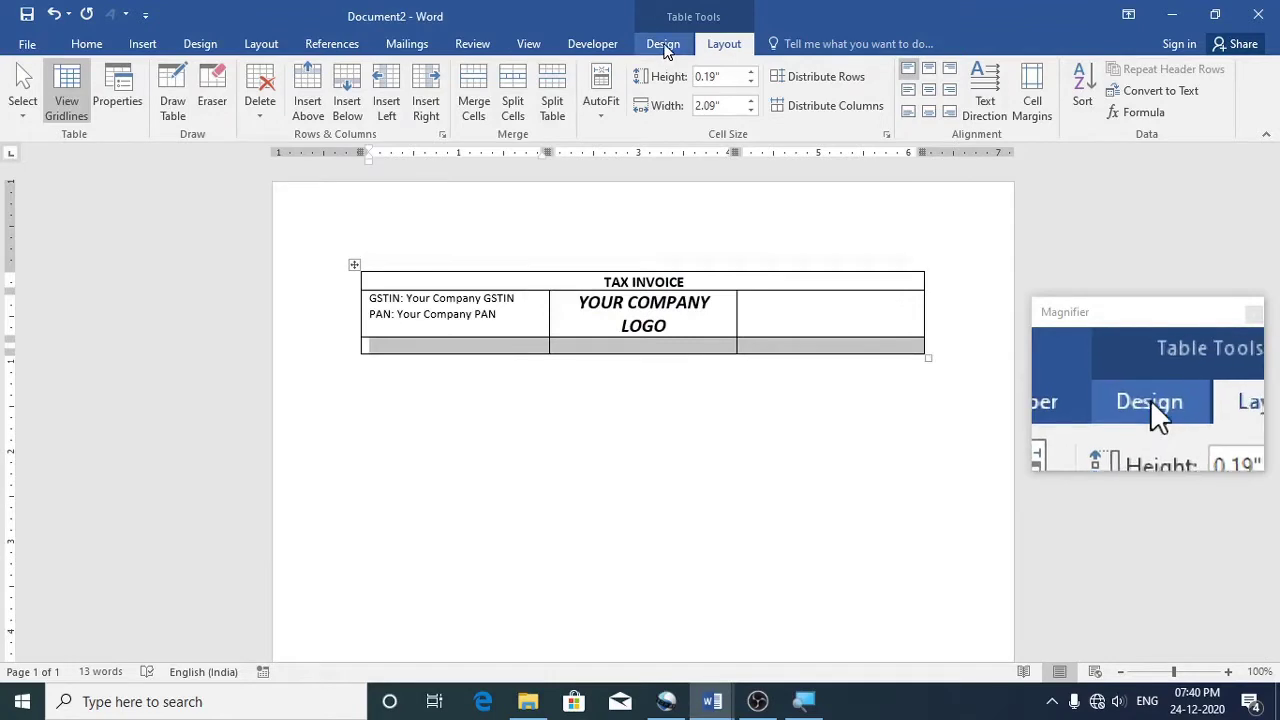
left_click(472, 105)
left_click(673, 350)
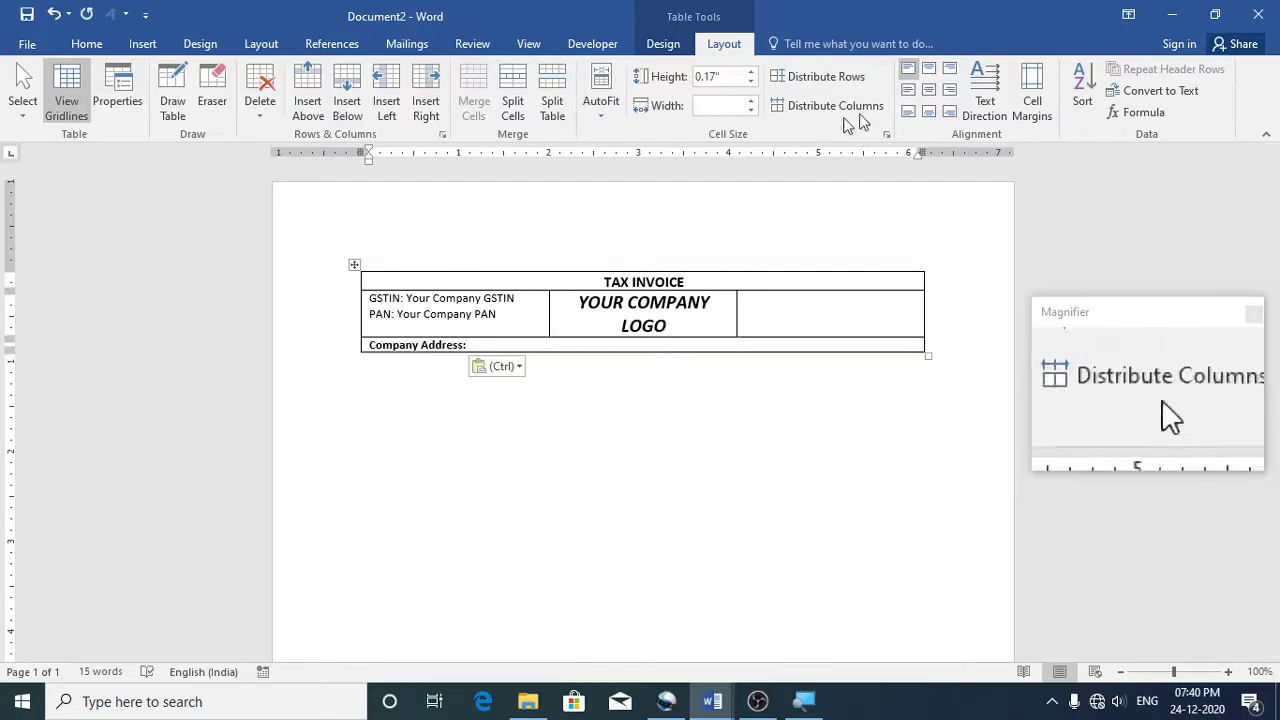
left_click(929, 89)
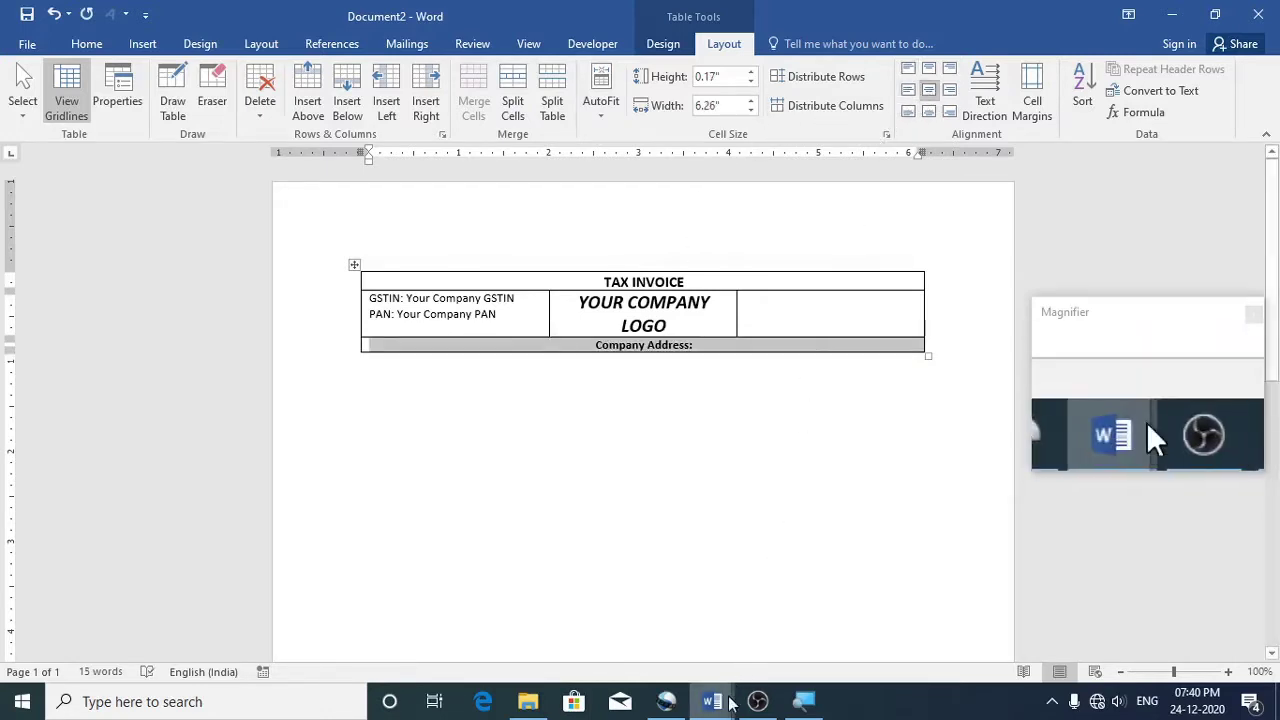
Set the new table's Company Address row height to 0.52 inches, matching the same row in the finished template
mouse_move(726, 708)
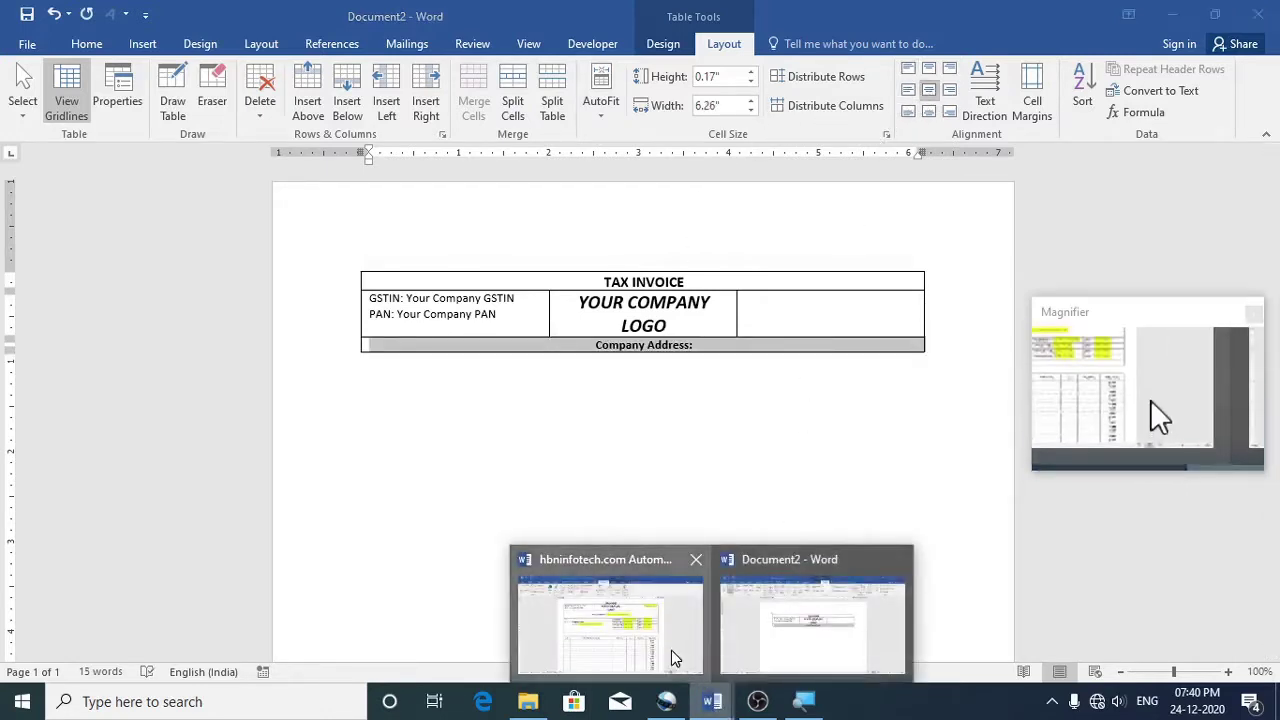
left_click(671, 650)
left_click(690, 270)
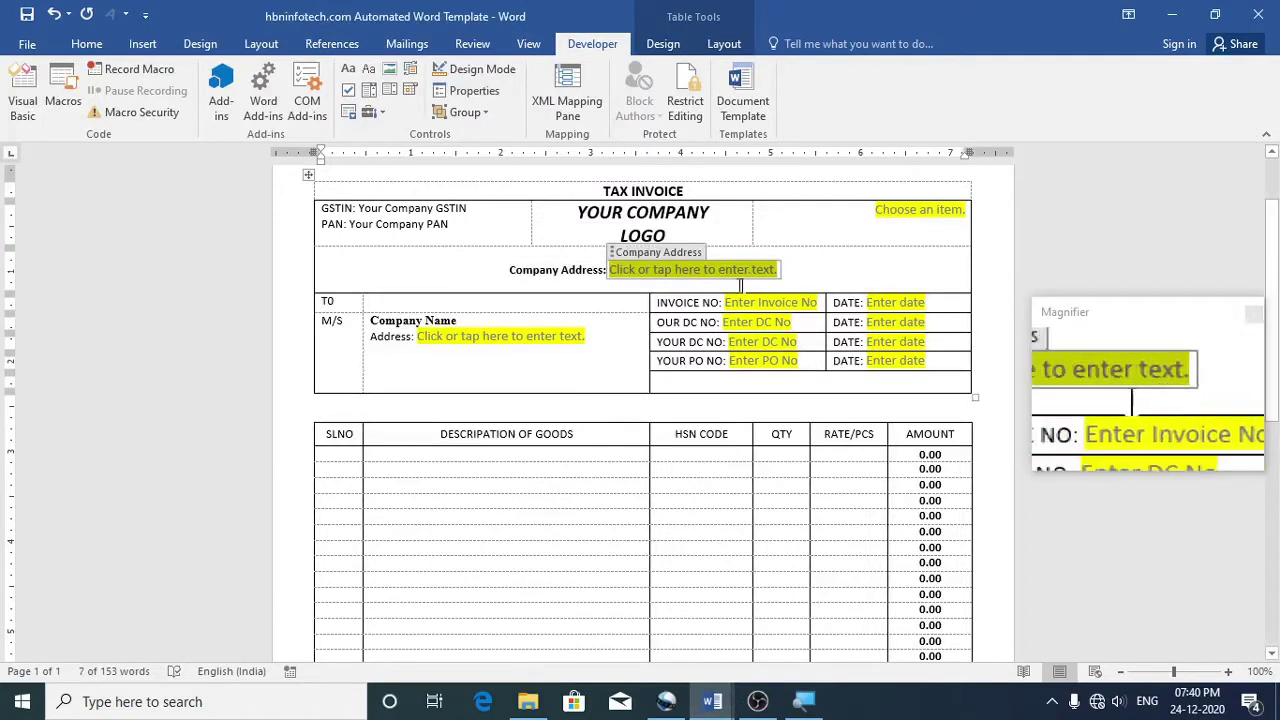
left_click(537, 272)
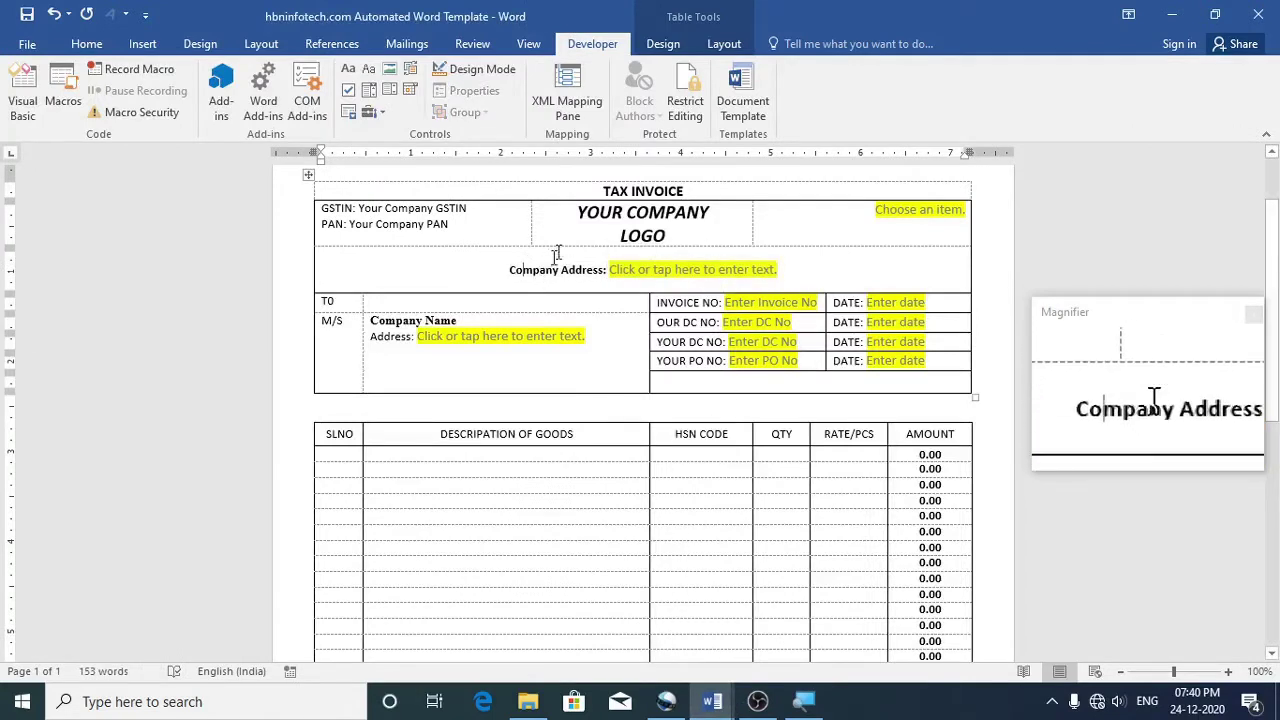
left_click(725, 48)
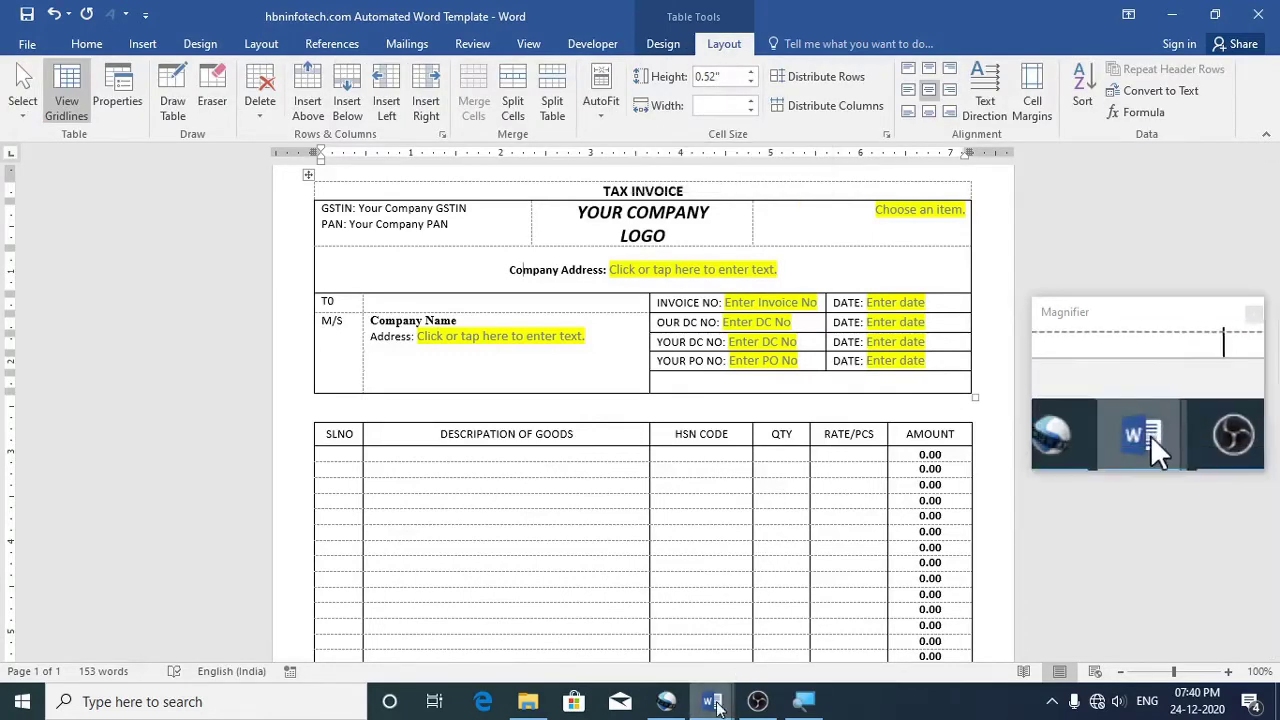
mouse_move(718, 705)
left_click(812, 615)
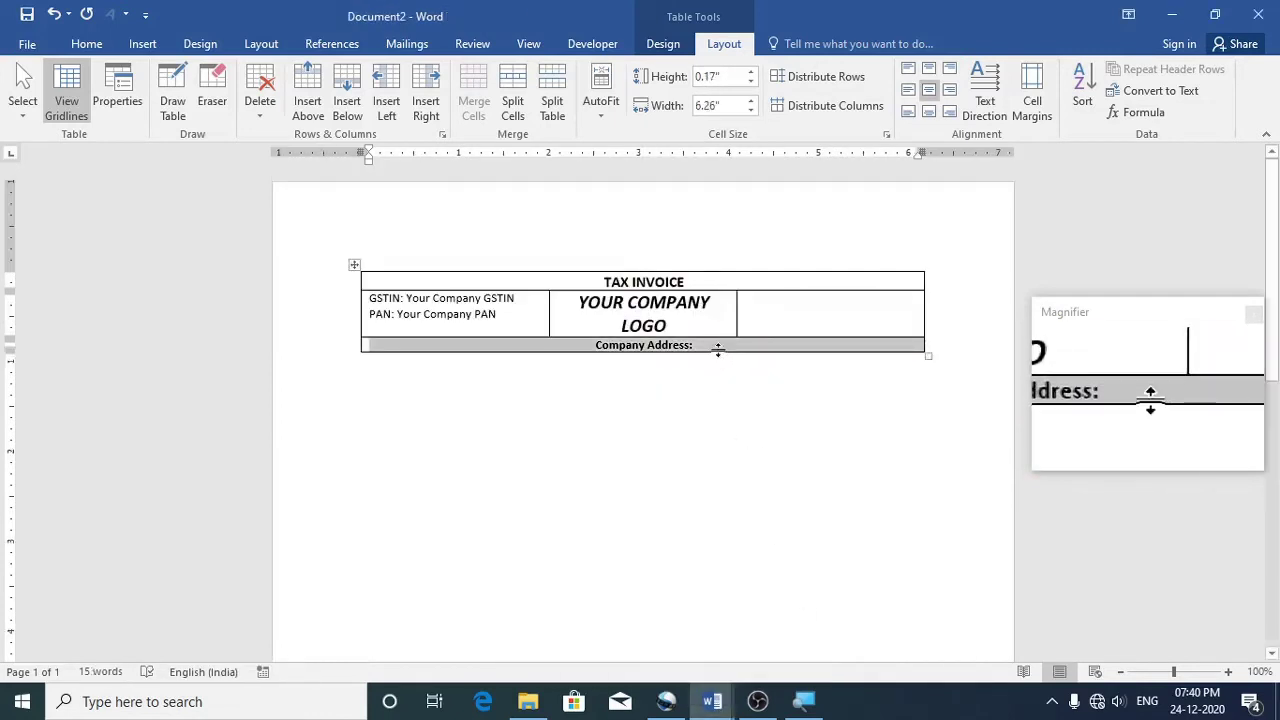
left_click(724, 349)
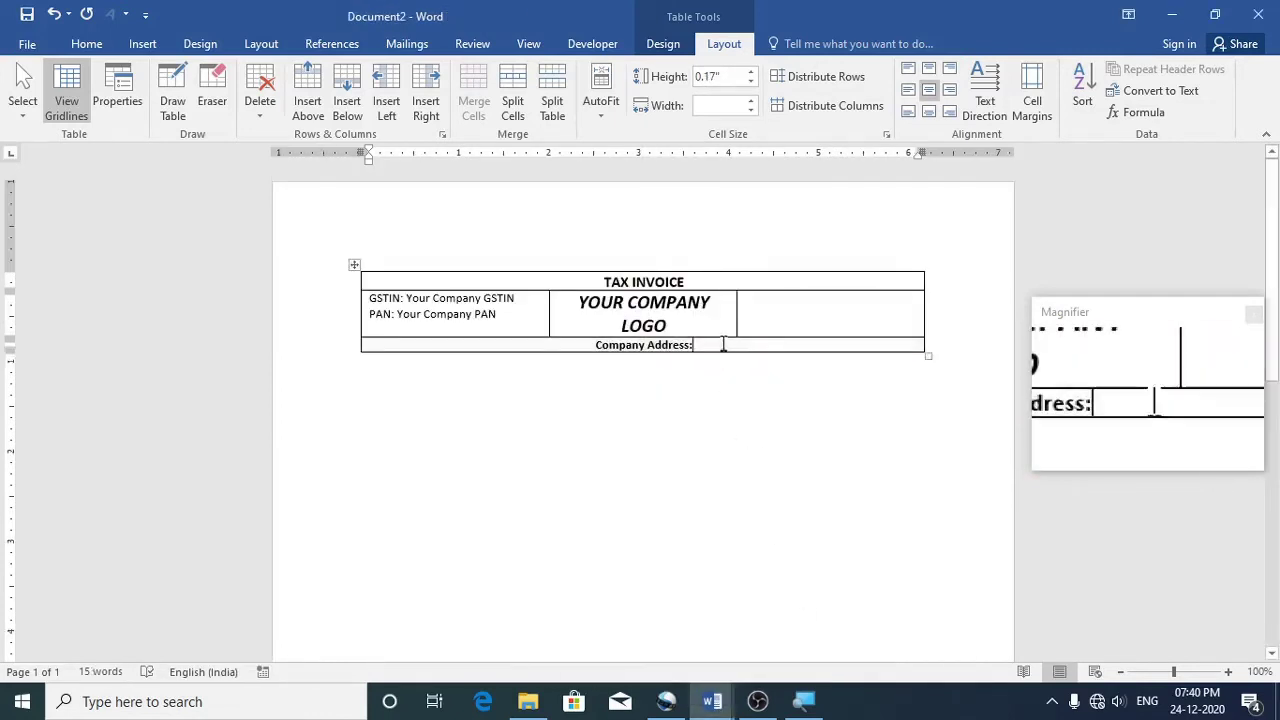
left_click(726, 77)
type("0.52")
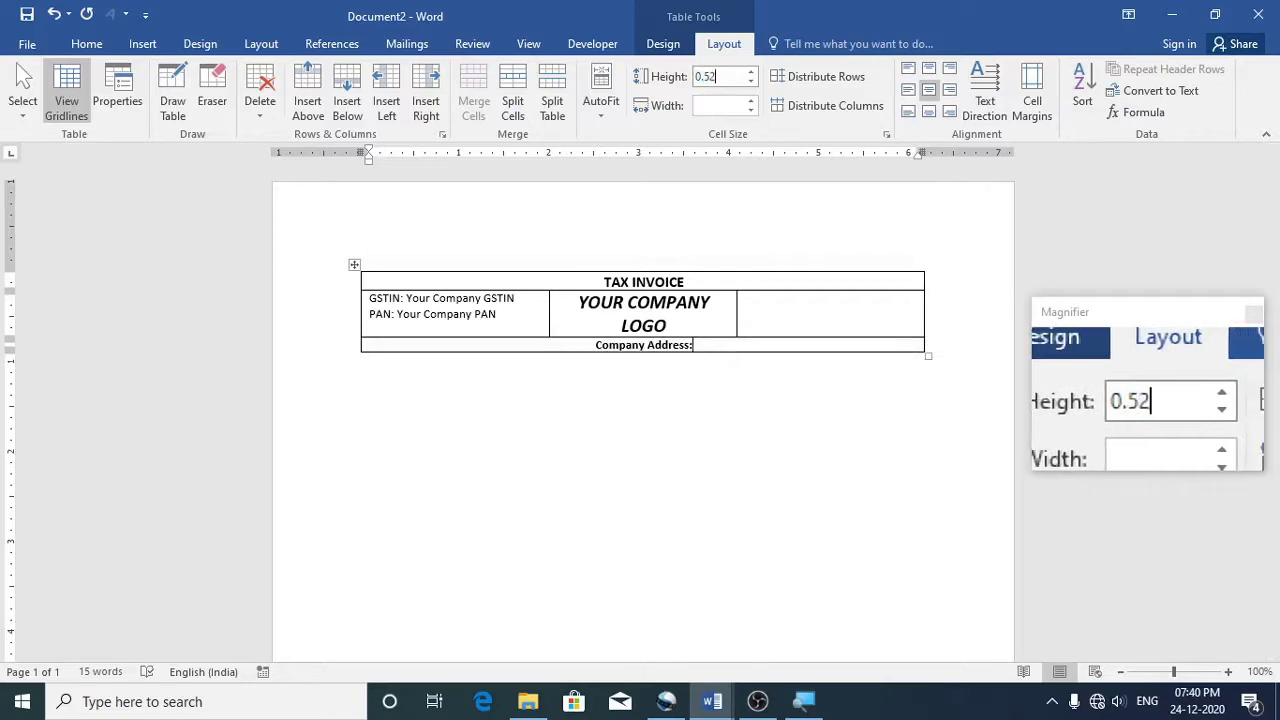
key("Return")
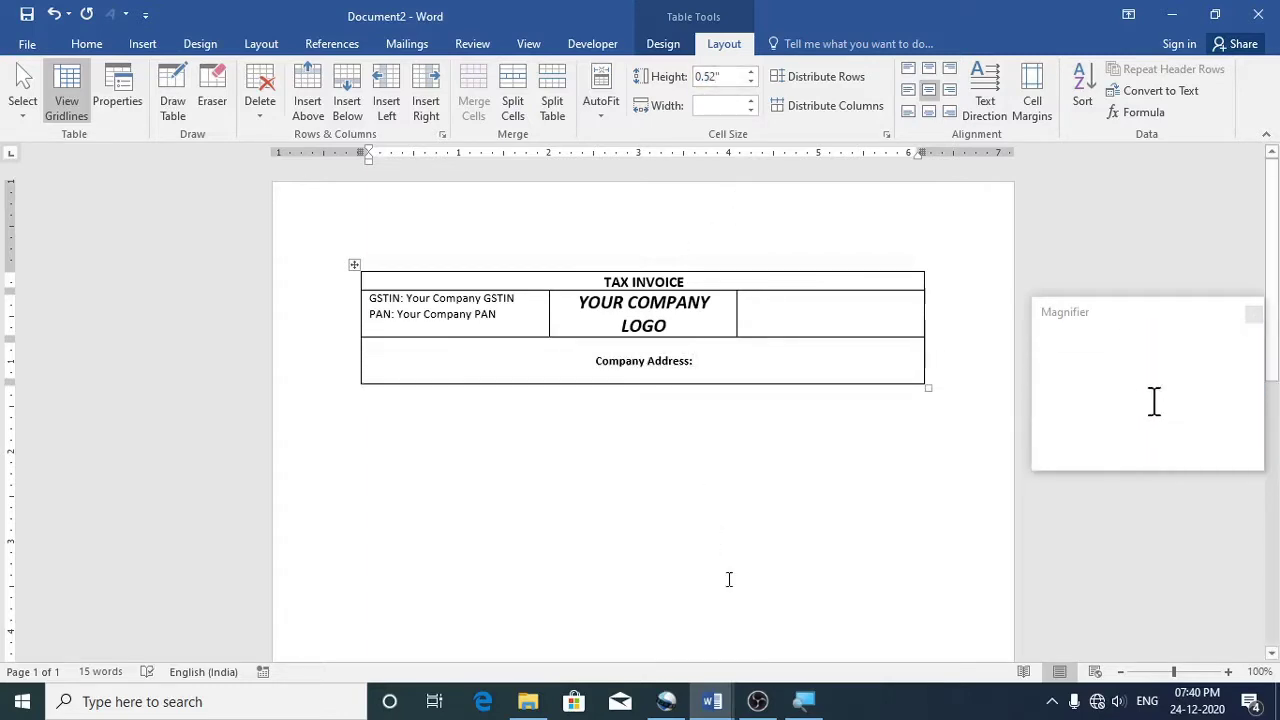
Set the new table's preferred width to 7.31 inches, matching the top table in the finished template
mouse_move(712, 701)
left_click(660, 640)
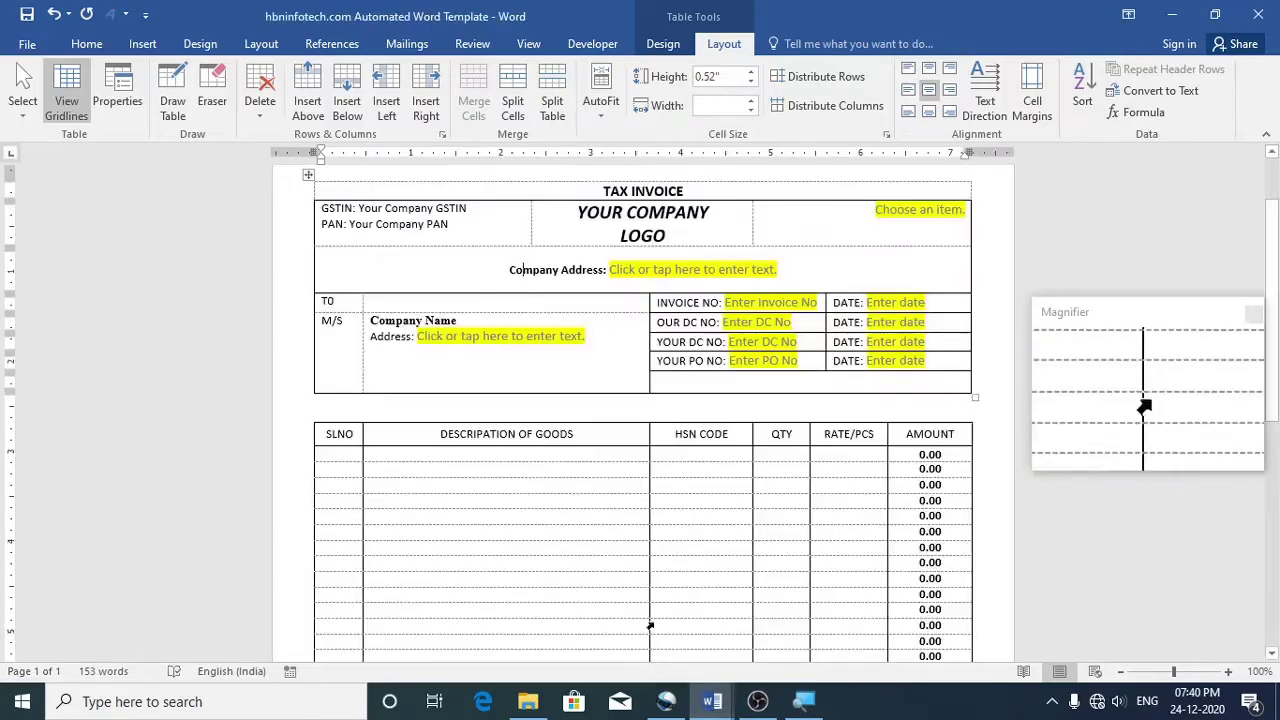
scroll(492, 397, "up", 2)
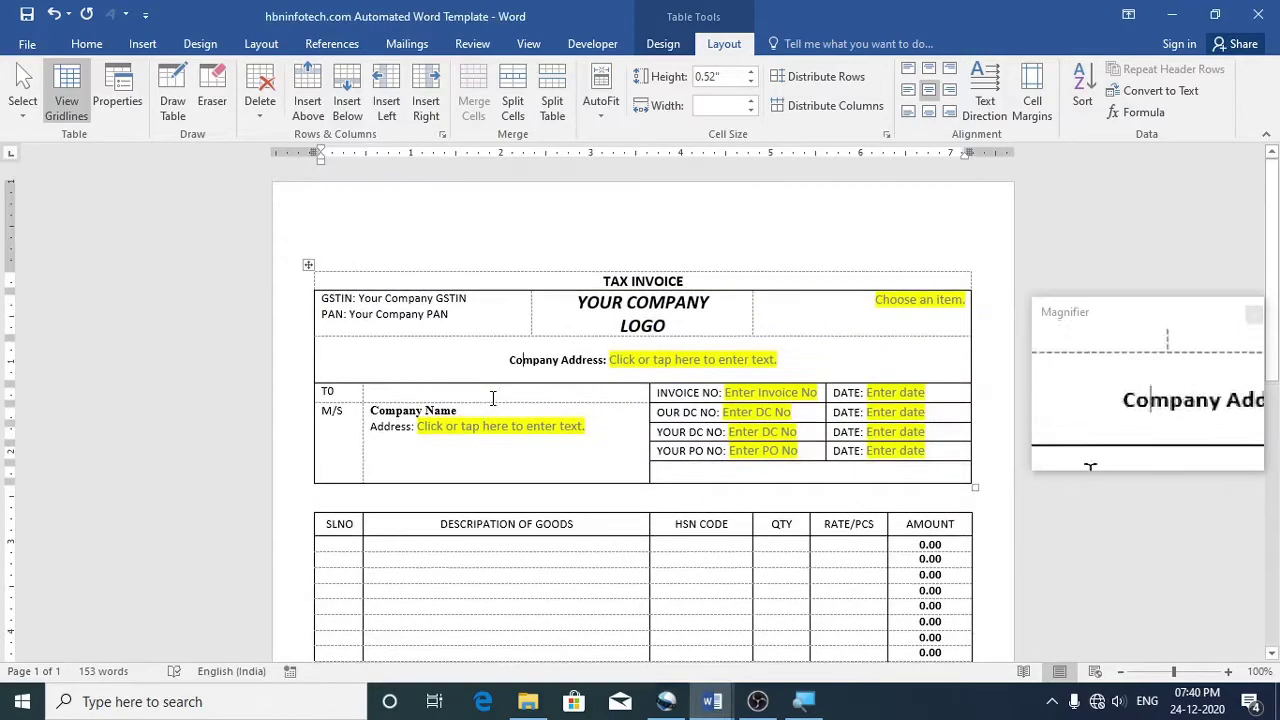
left_click(309, 265)
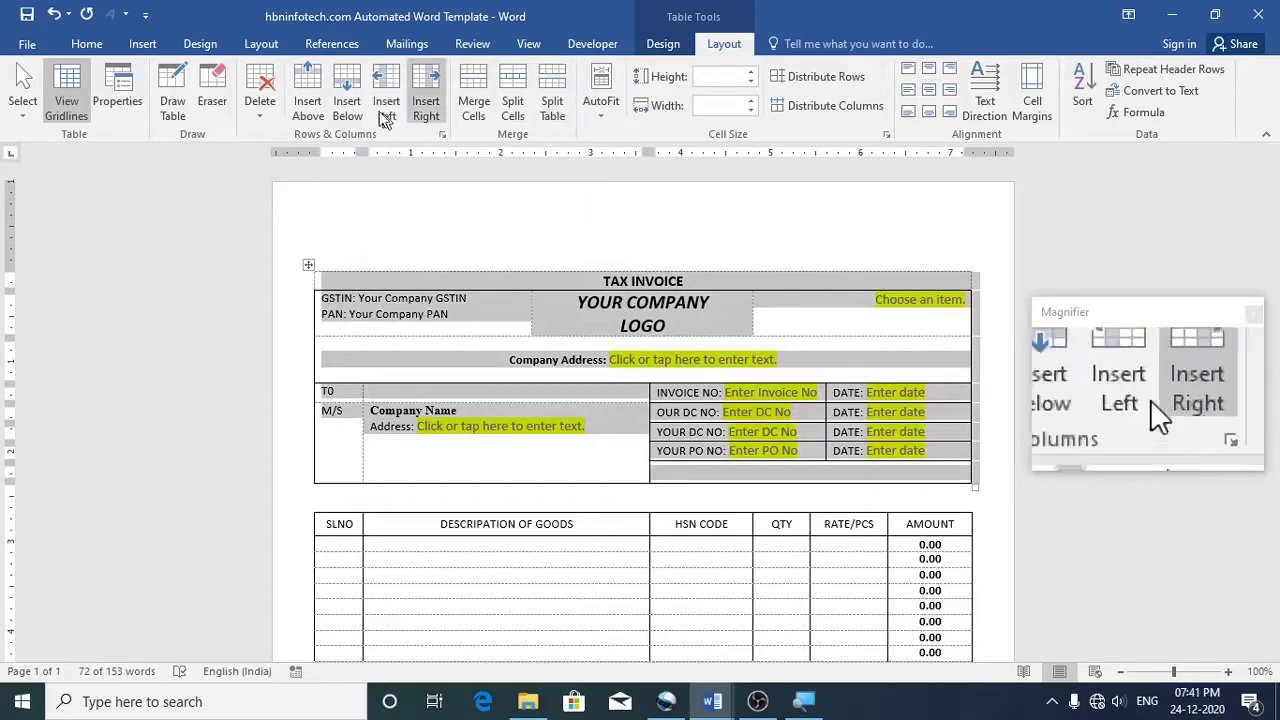
left_click(115, 105)
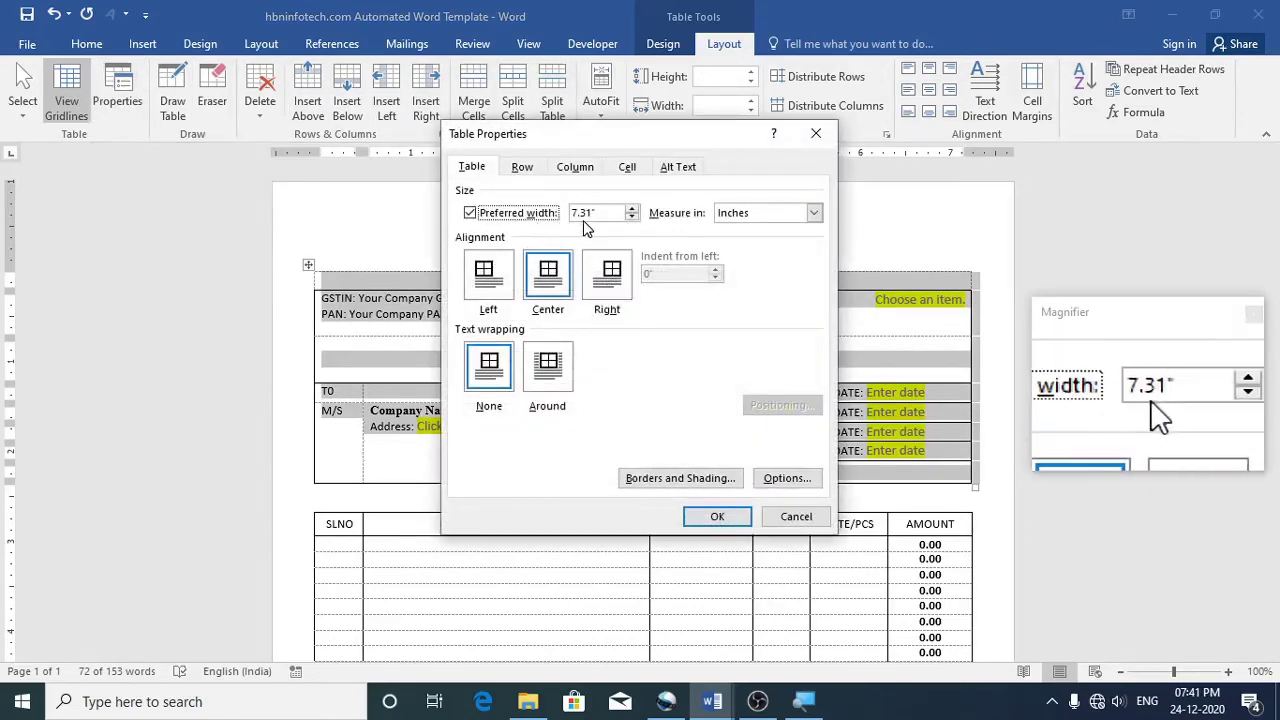
left_click(795, 517)
mouse_move(712, 701)
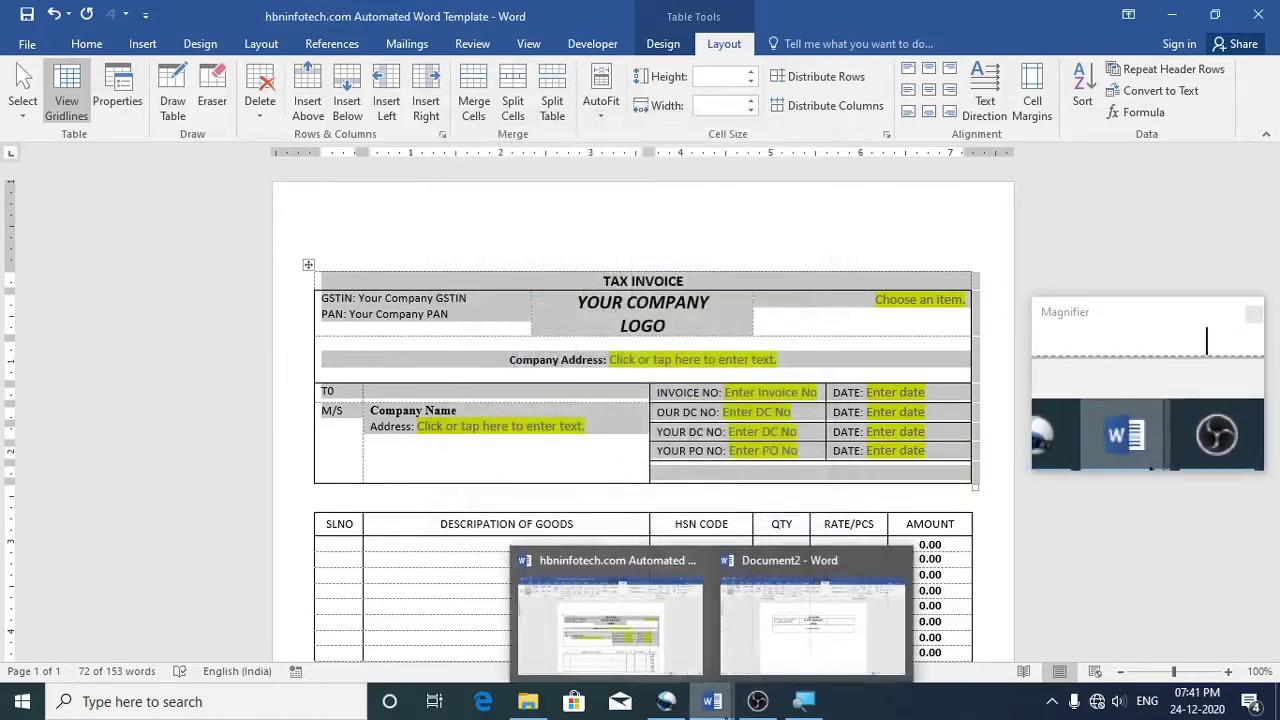
left_click(804, 661)
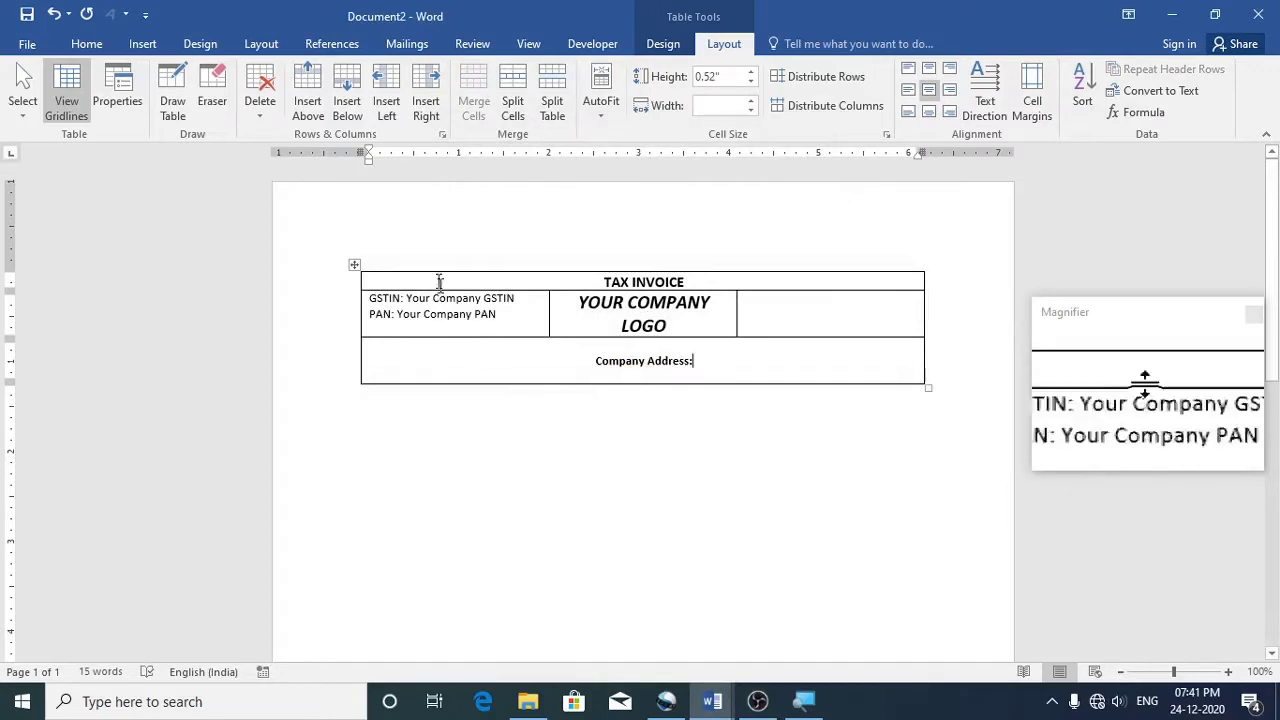
left_click(354, 265)
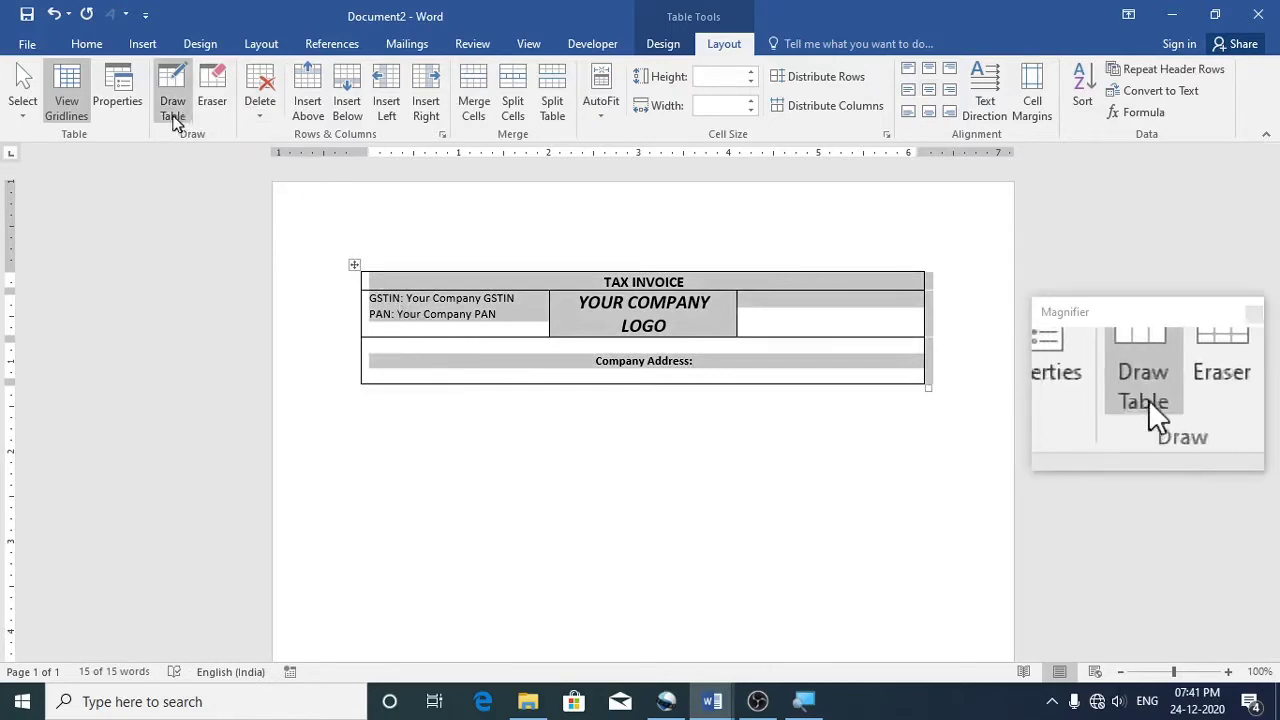
left_click(118, 95)
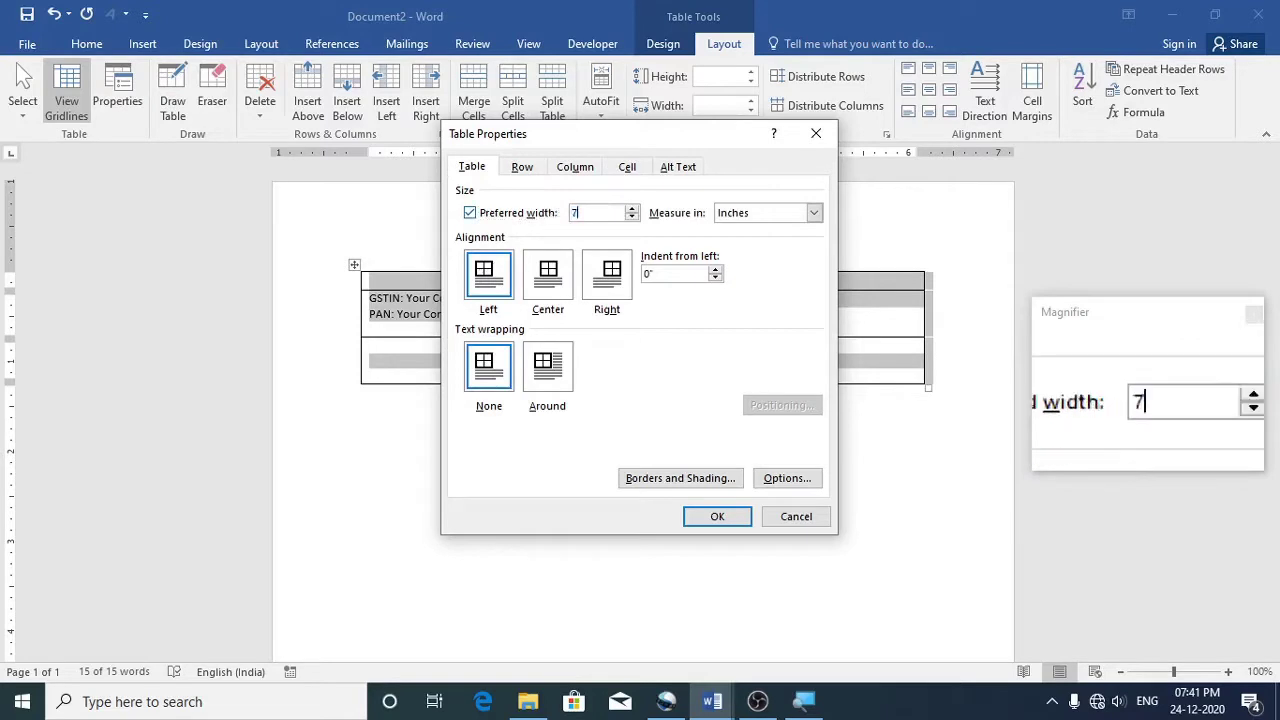
key("Return")
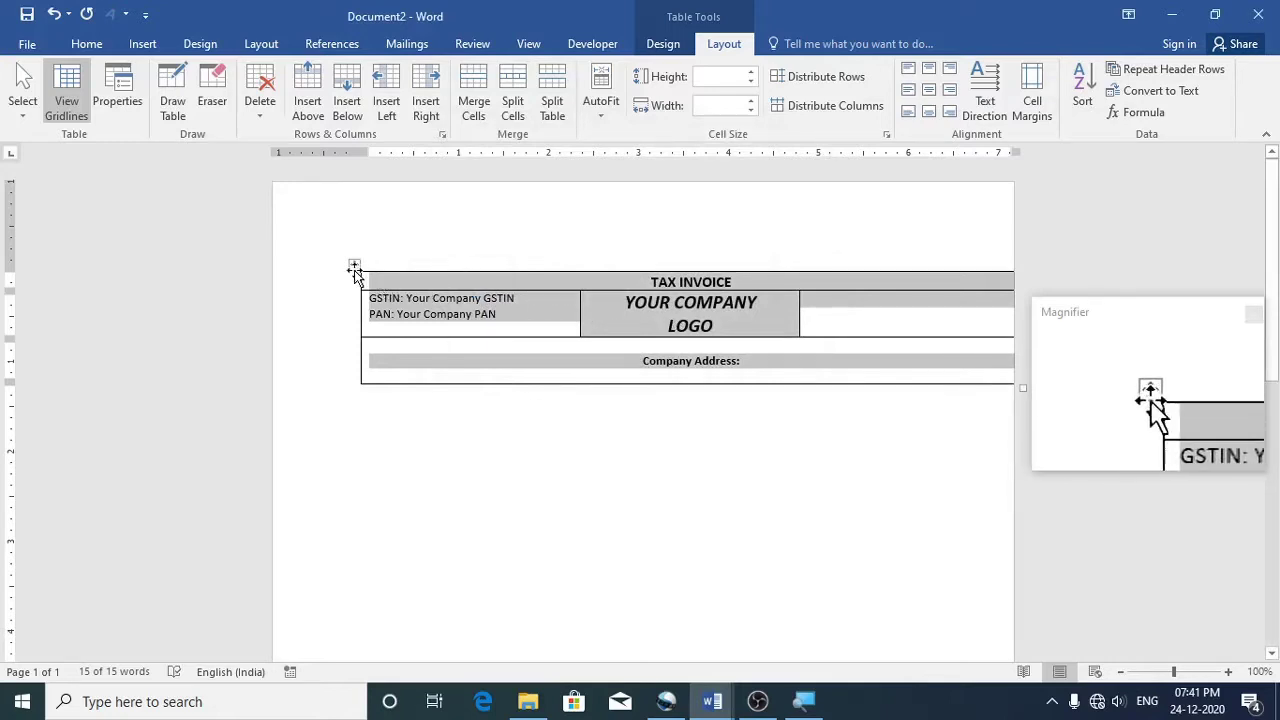
Centre the whole new table horizontally on the page
left_click(90, 47)
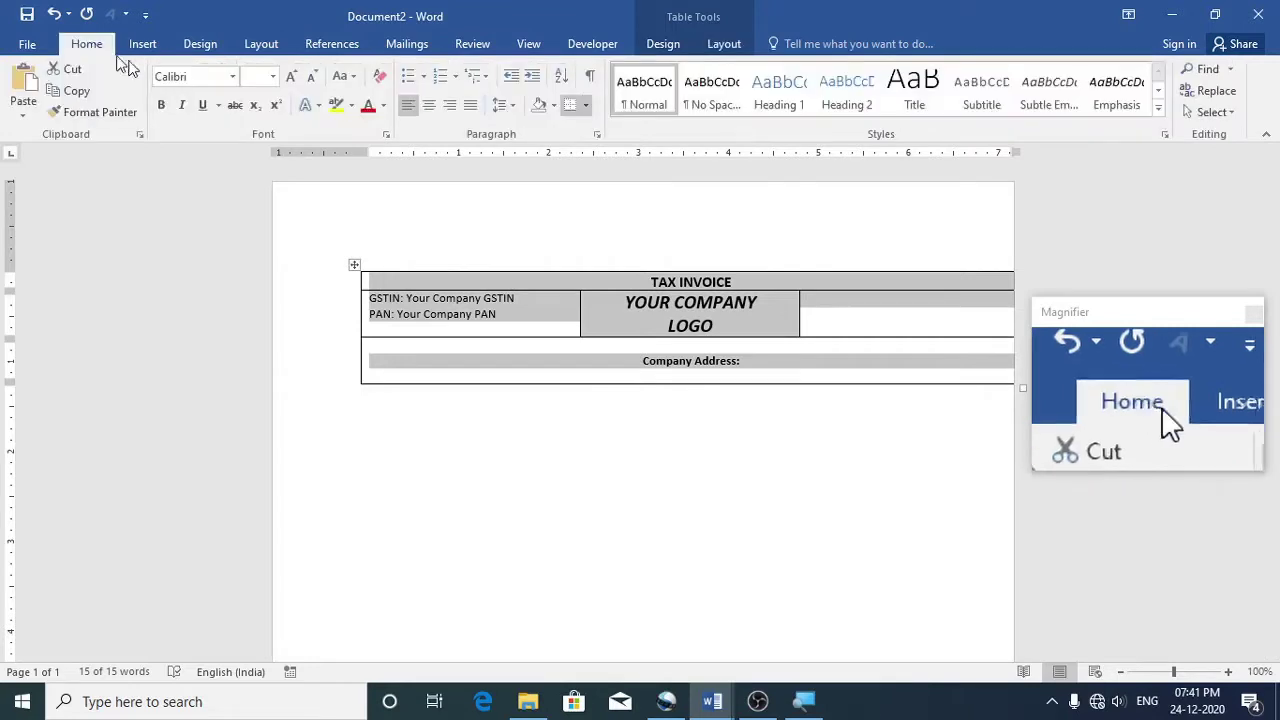
left_click(429, 108)
left_click(768, 370)
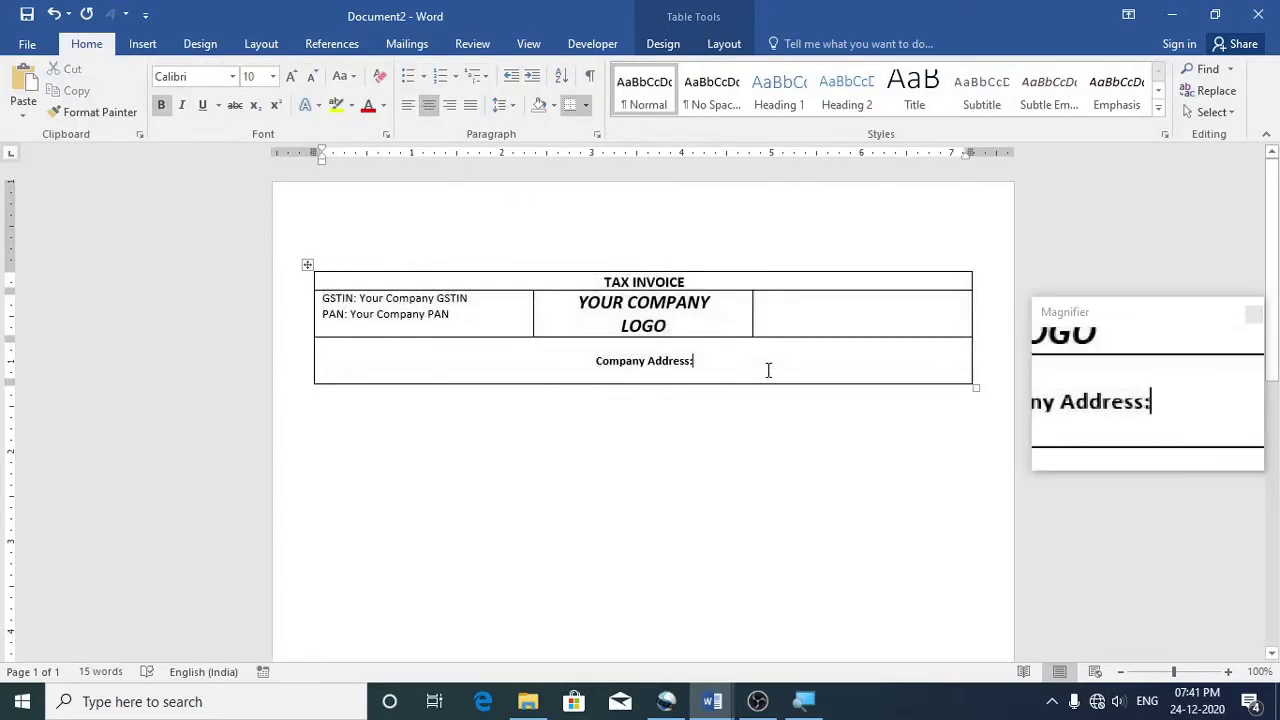
Compare with the finished template's TO and invoice details section, and insert a row below the new table's Company Address row
mouse_move(712, 701)
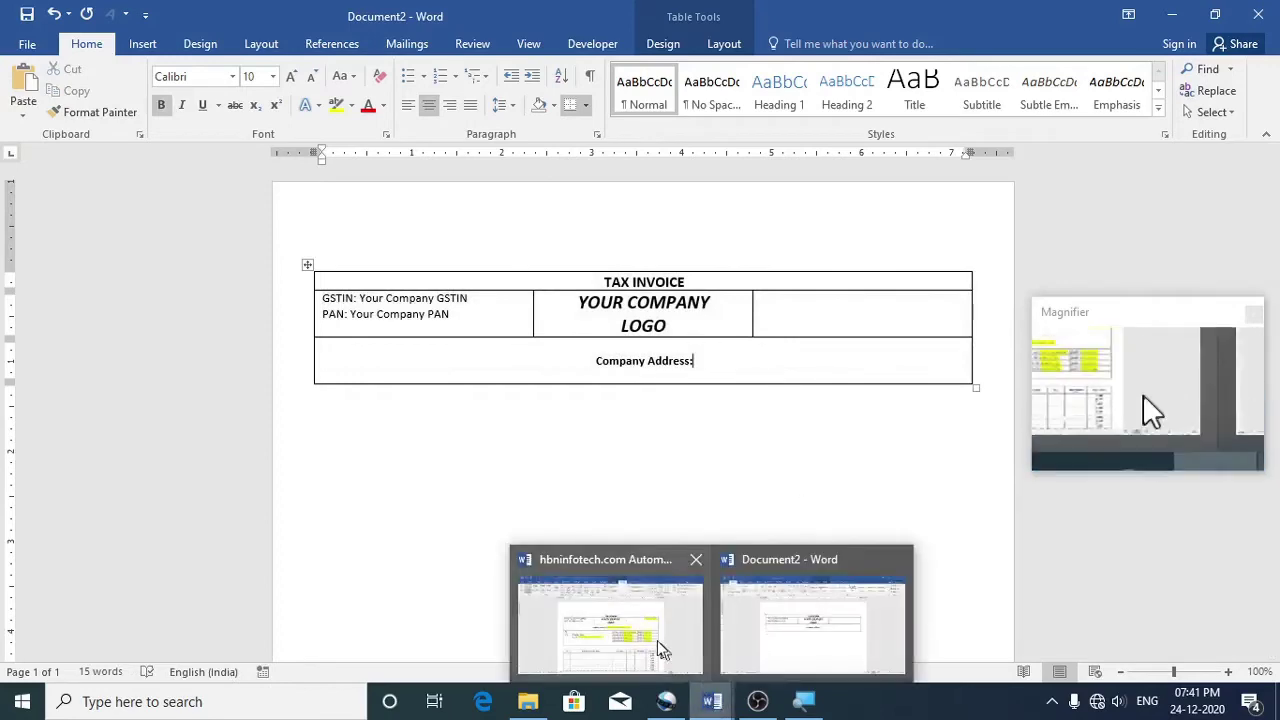
left_click(657, 645)
scroll(660, 480, "down", 2)
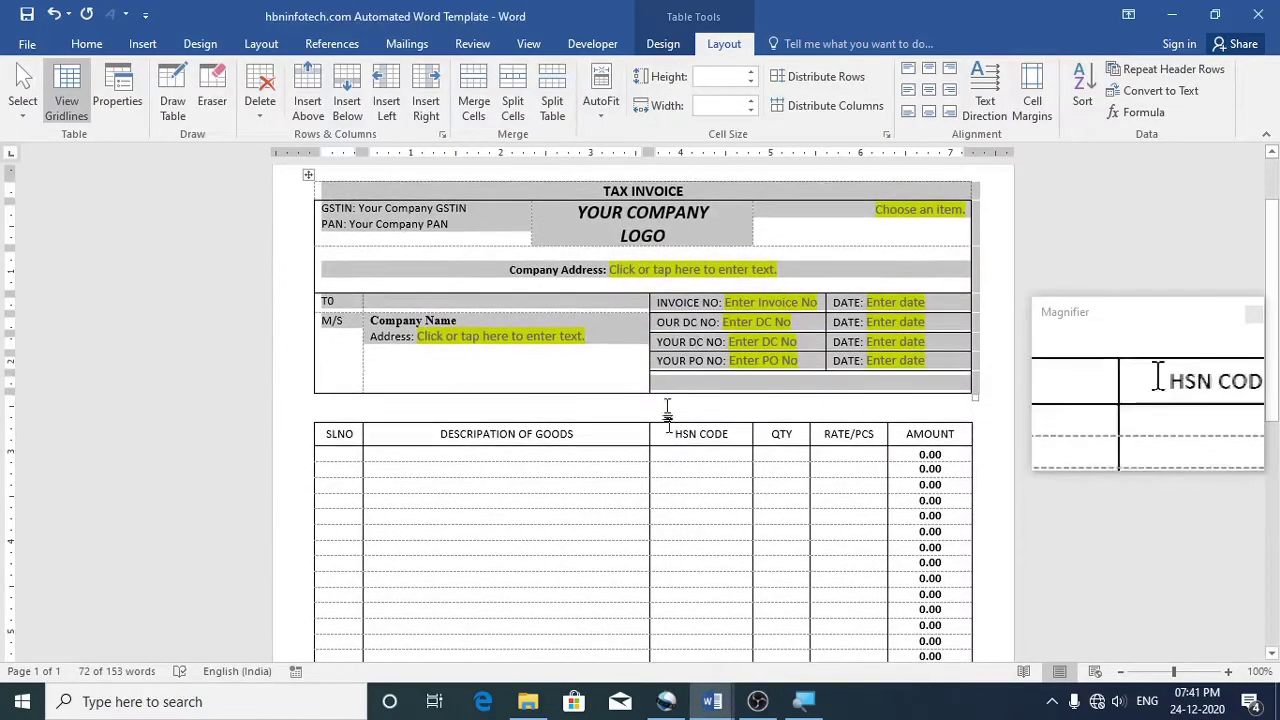
left_click(529, 340)
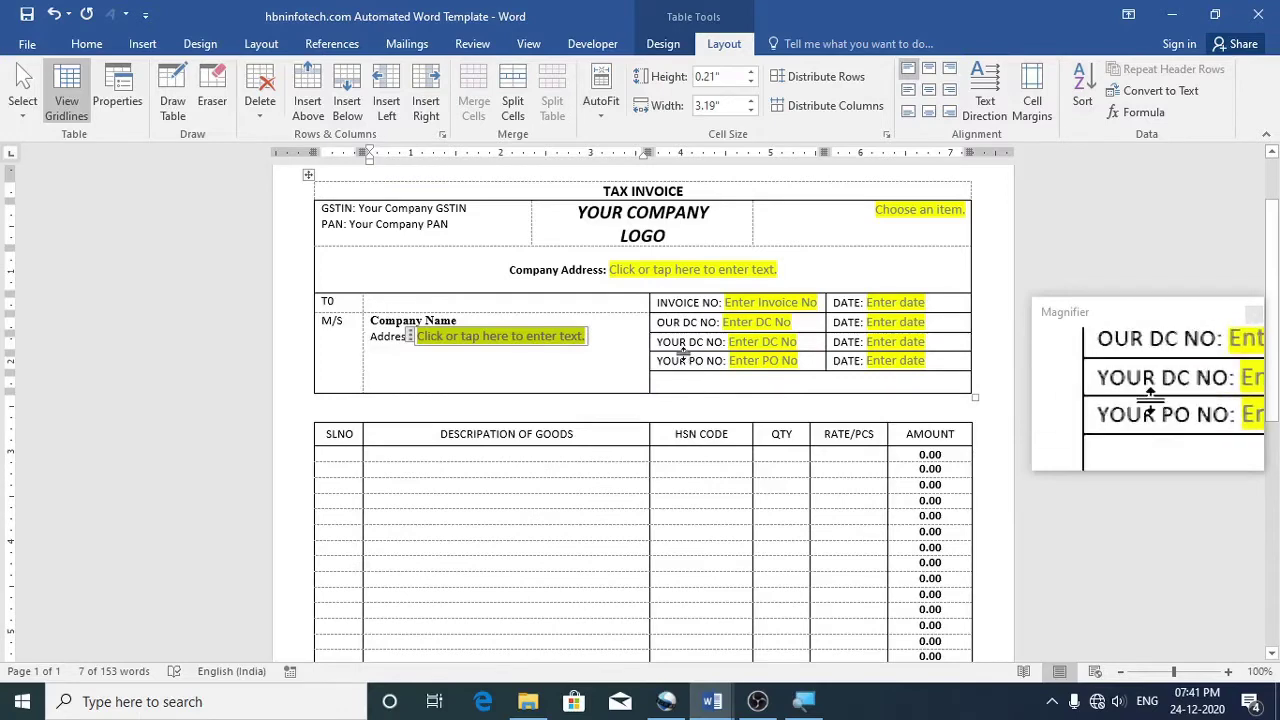
mouse_move(712, 705)
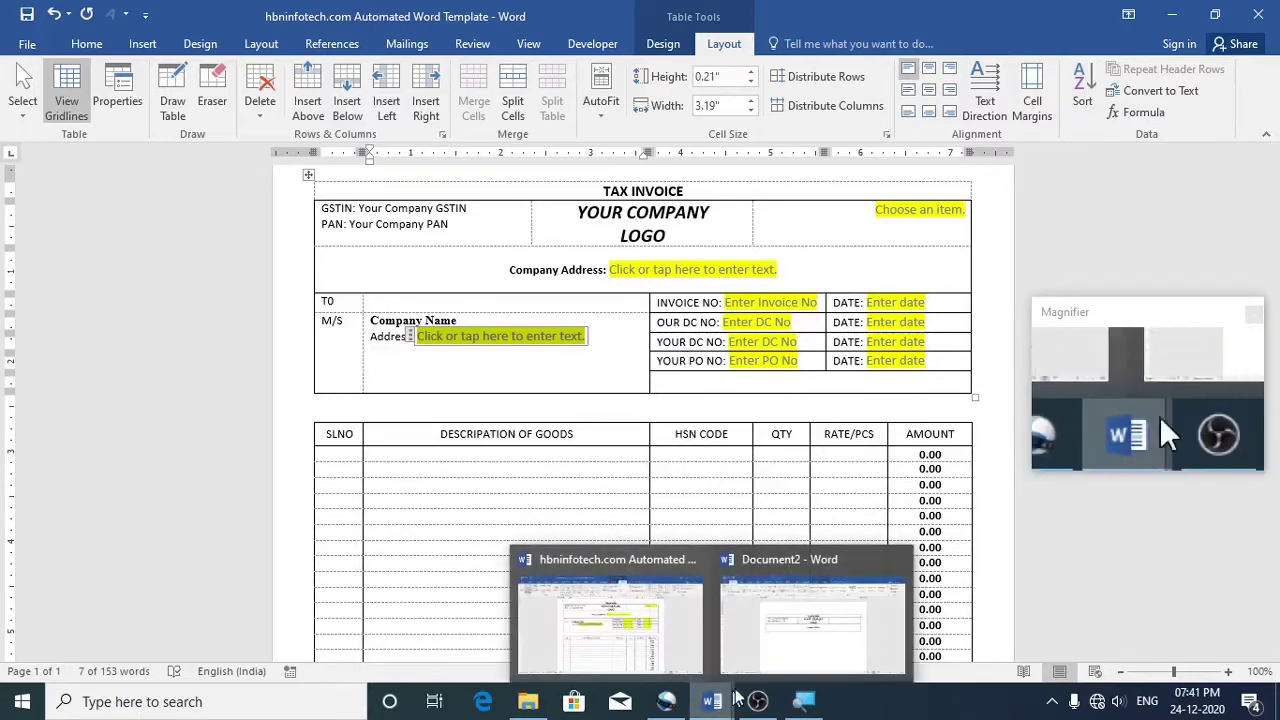
left_click(805, 615)
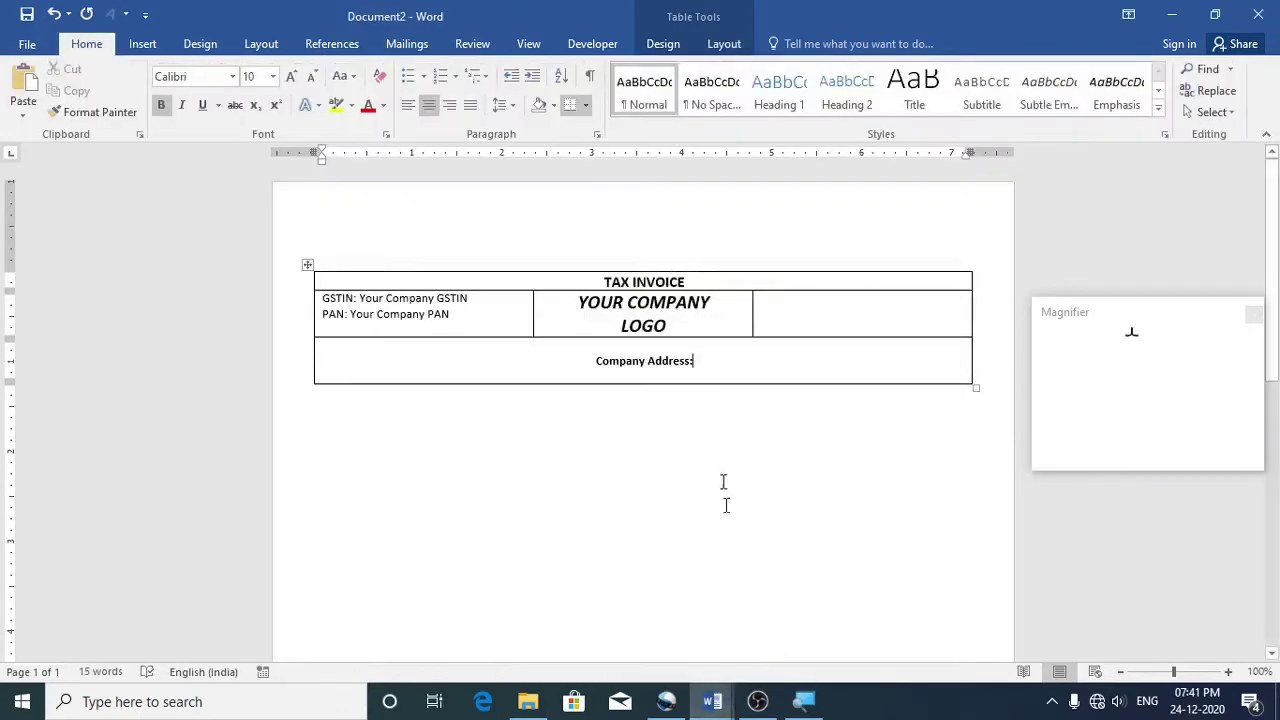
left_click(722, 44)
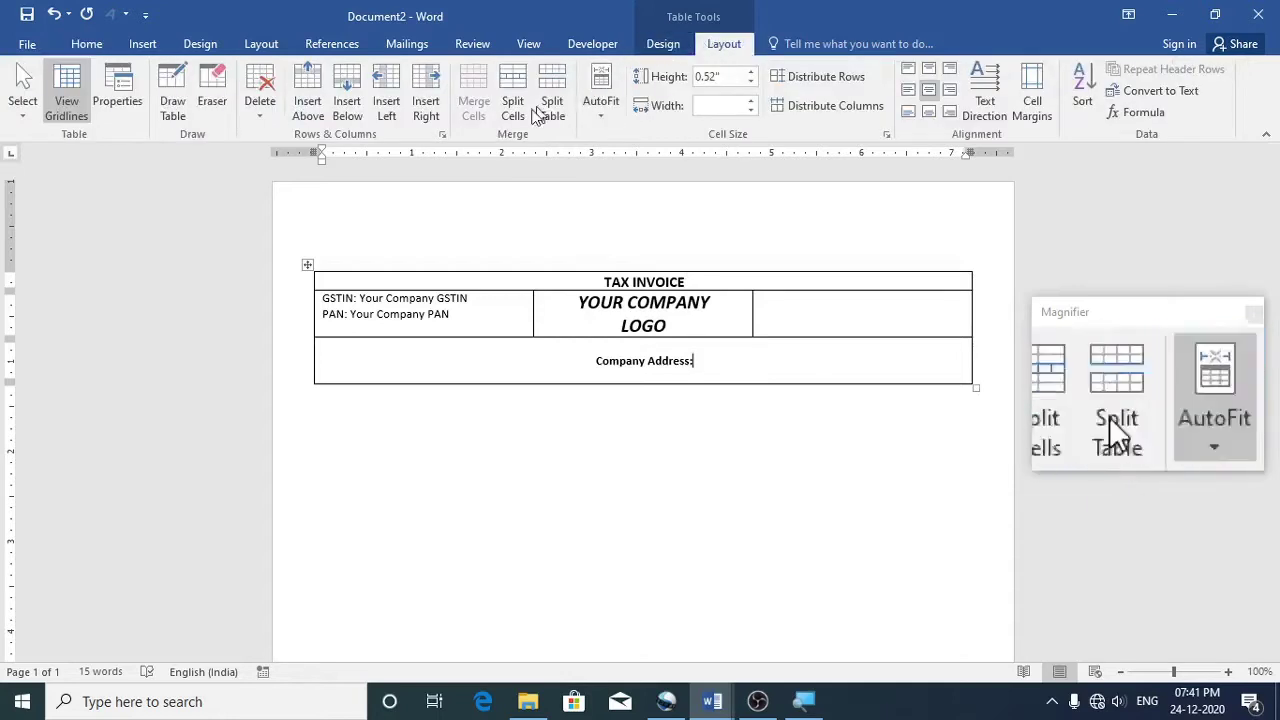
left_click(347, 105)
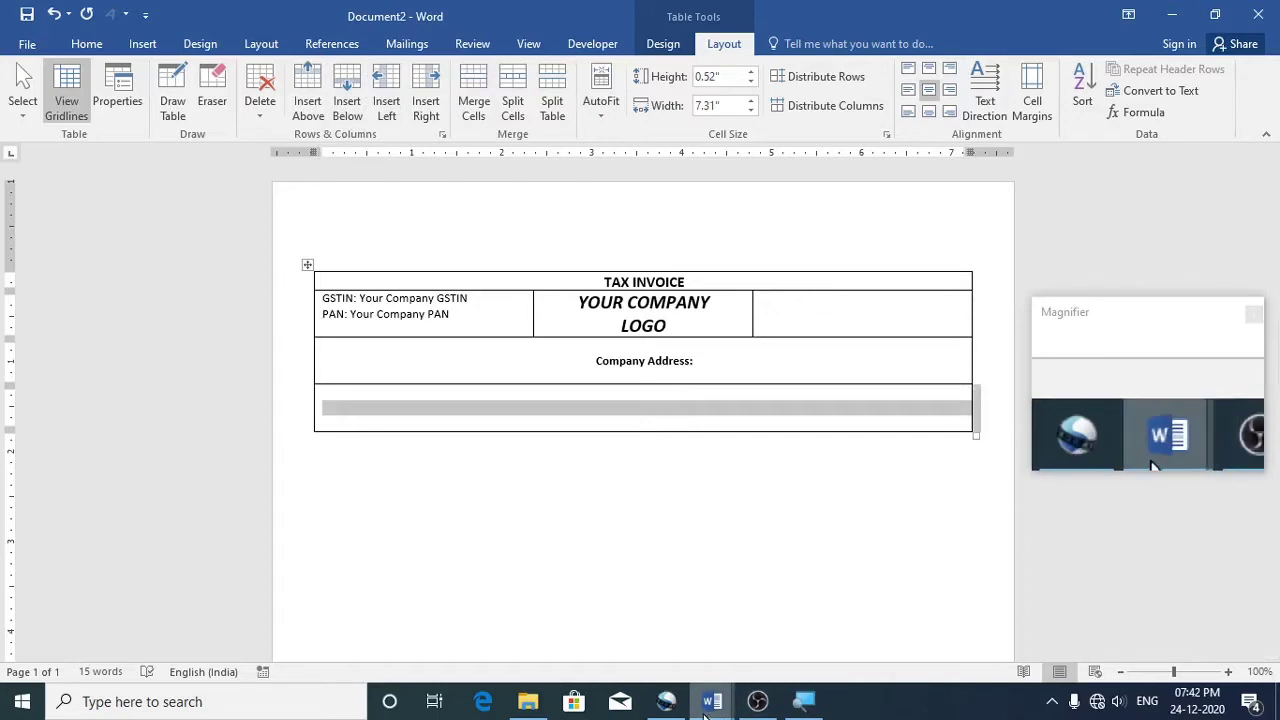
Split the new row below Company Address into 4 columns and 1 row
mouse_move(712, 701)
left_click(600, 610)
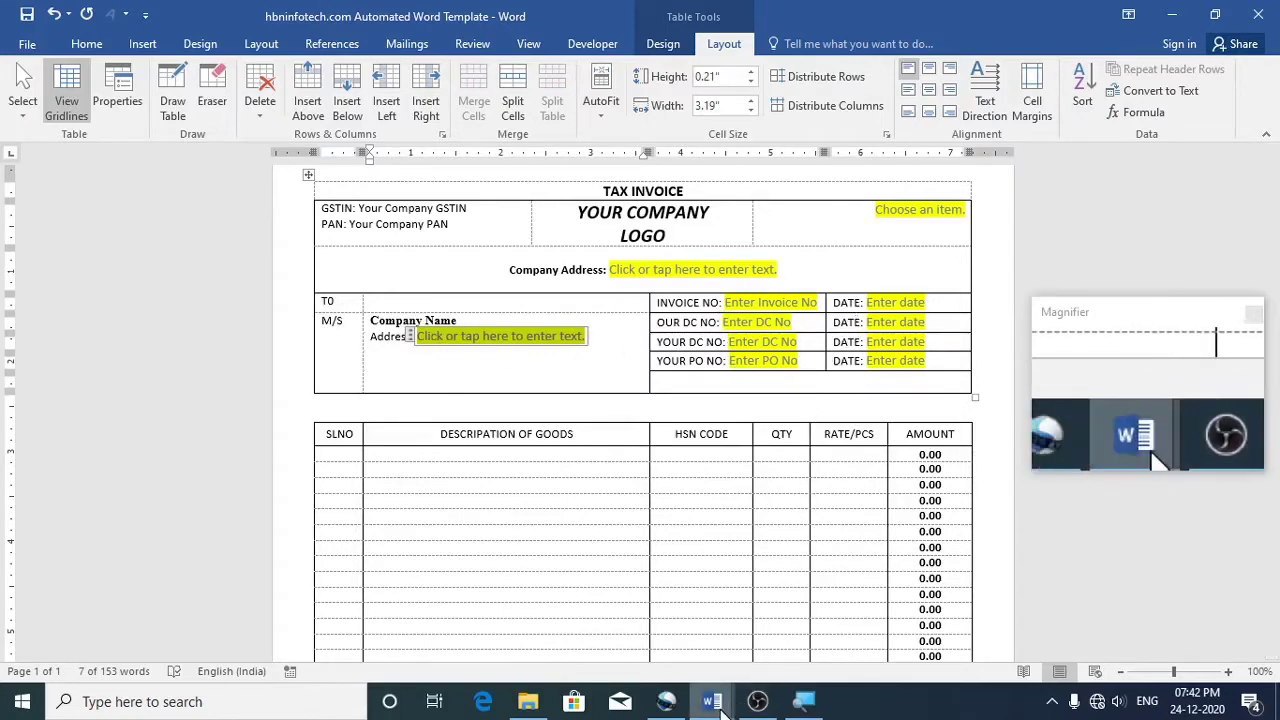
mouse_move(712, 701)
left_click(800, 650)
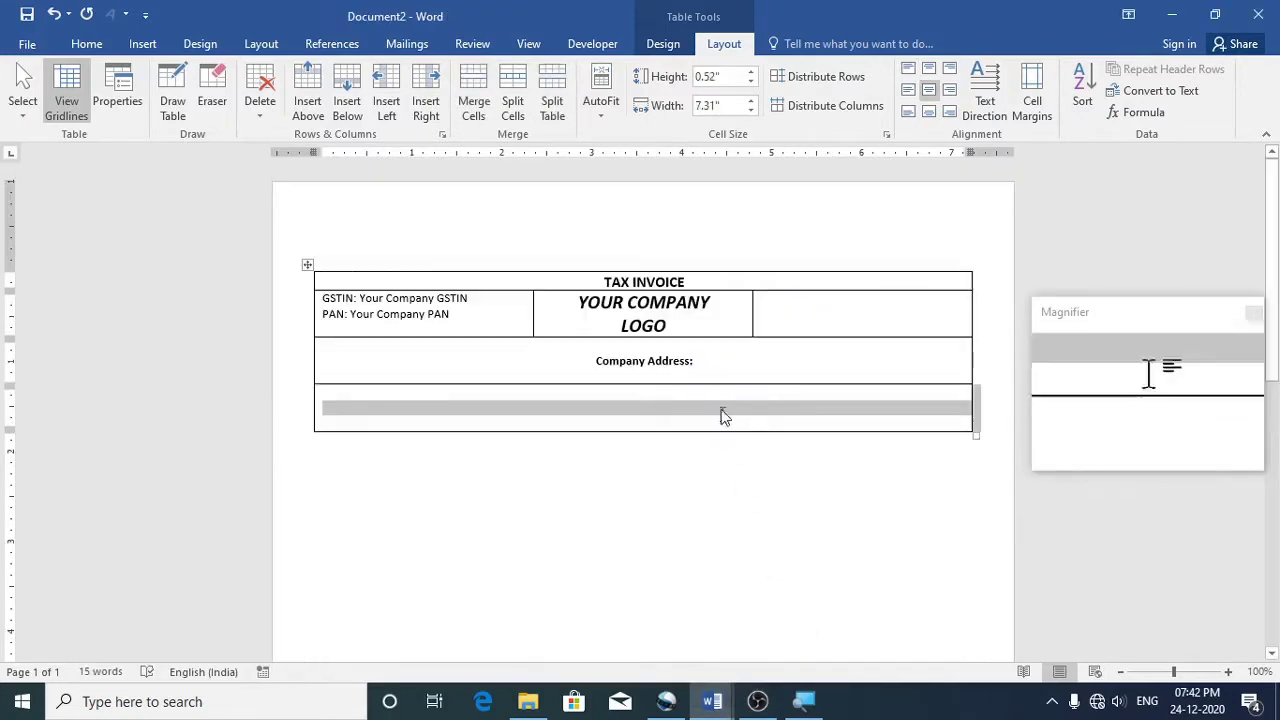
left_click(663, 407)
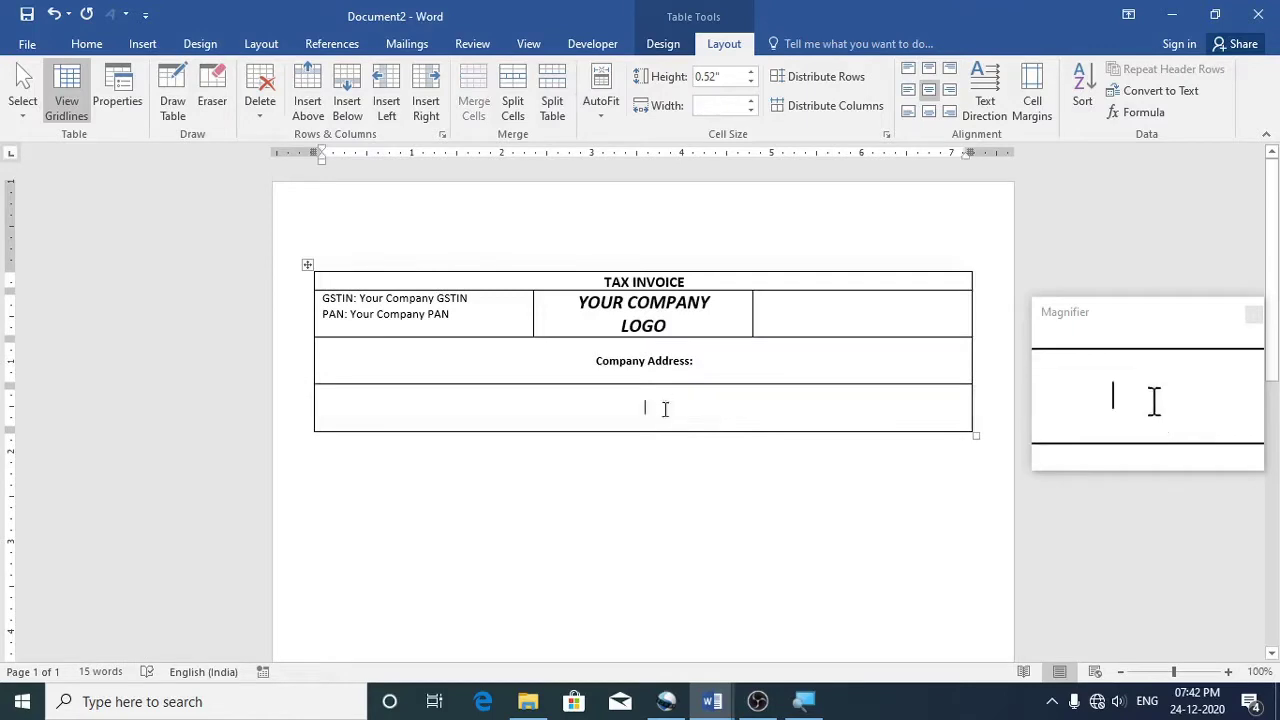
left_click(513, 108)
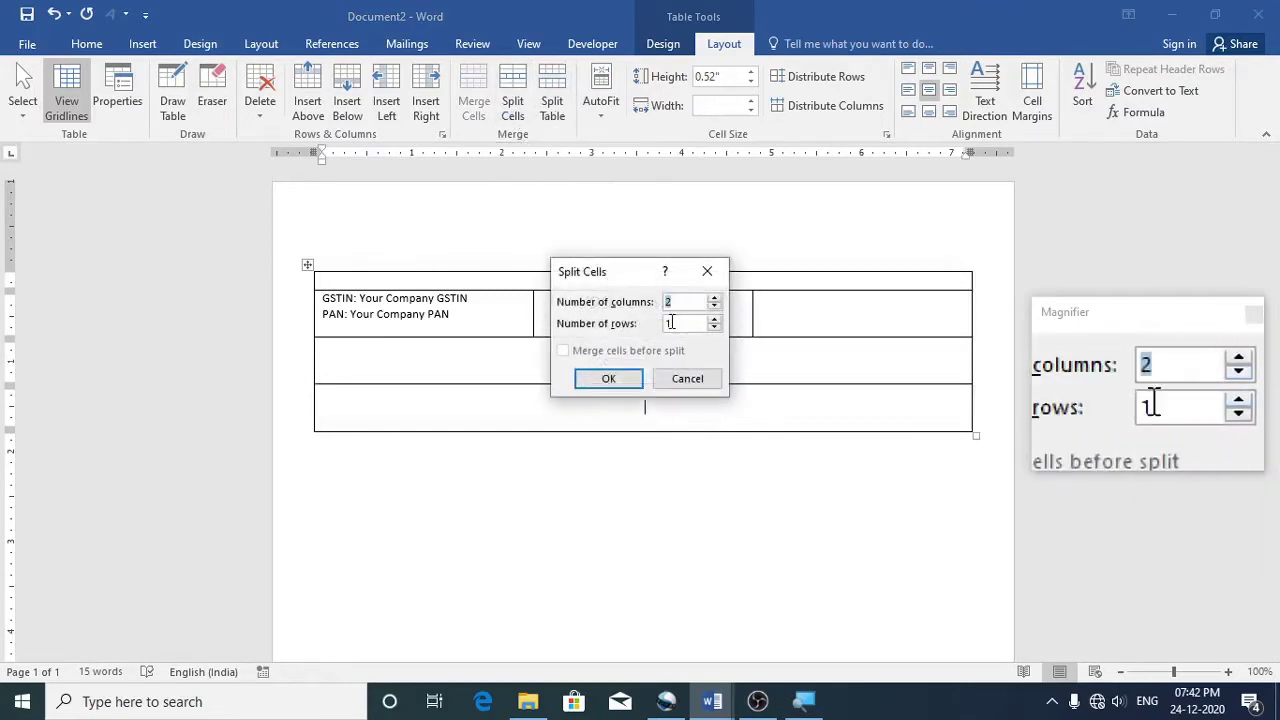
type("4")
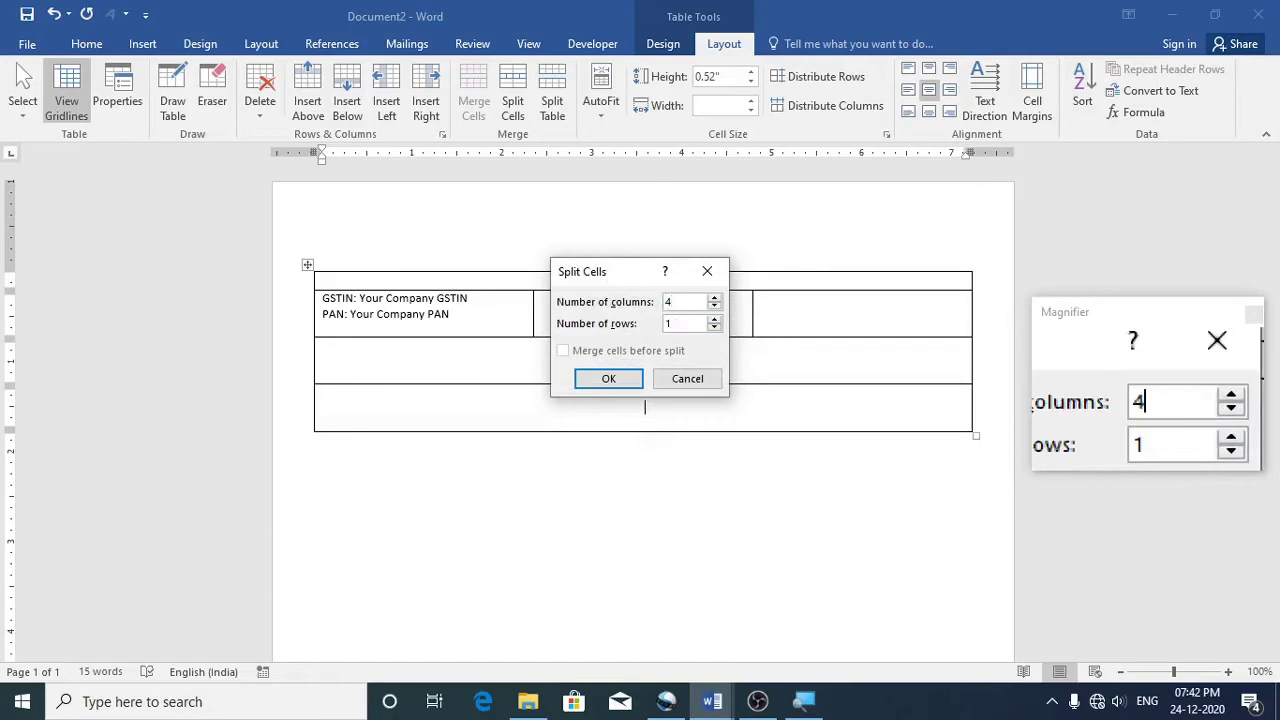
key("Return")
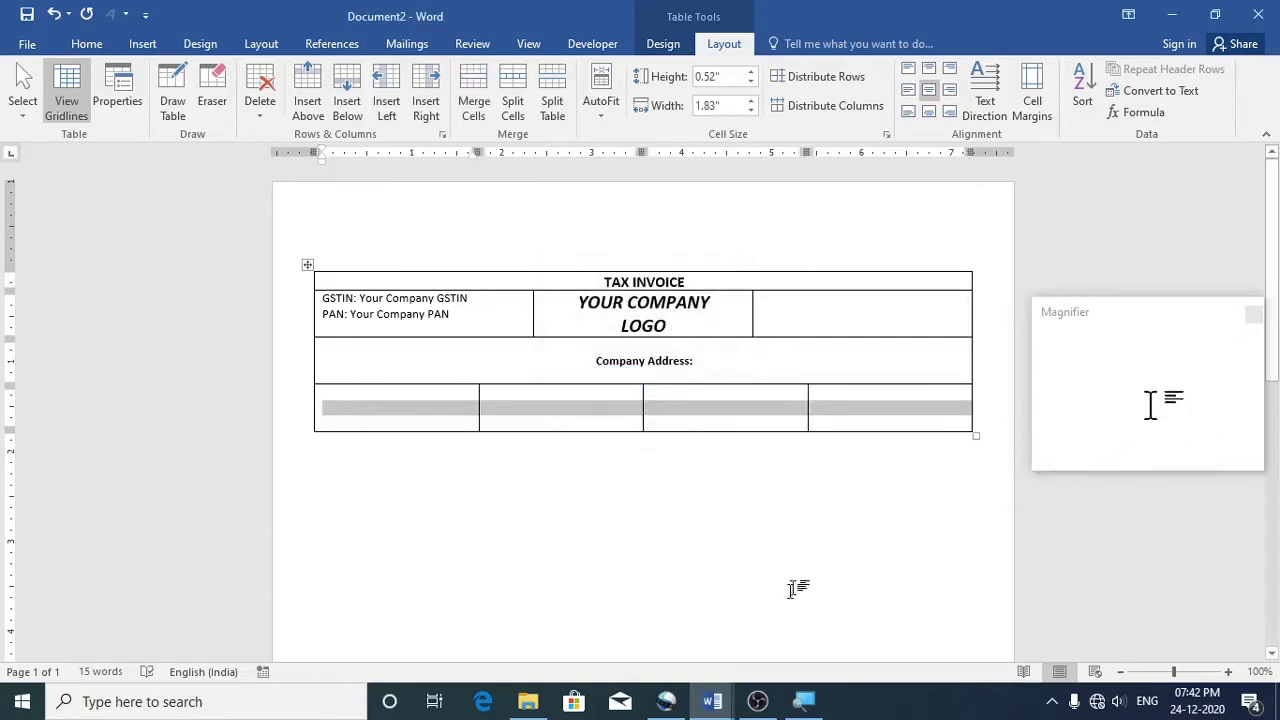
Set the width of the fourth row's first cell to 0.54 inches, matching the TO and M/S cells in the finished template
mouse_move(710, 700)
left_click(610, 625)
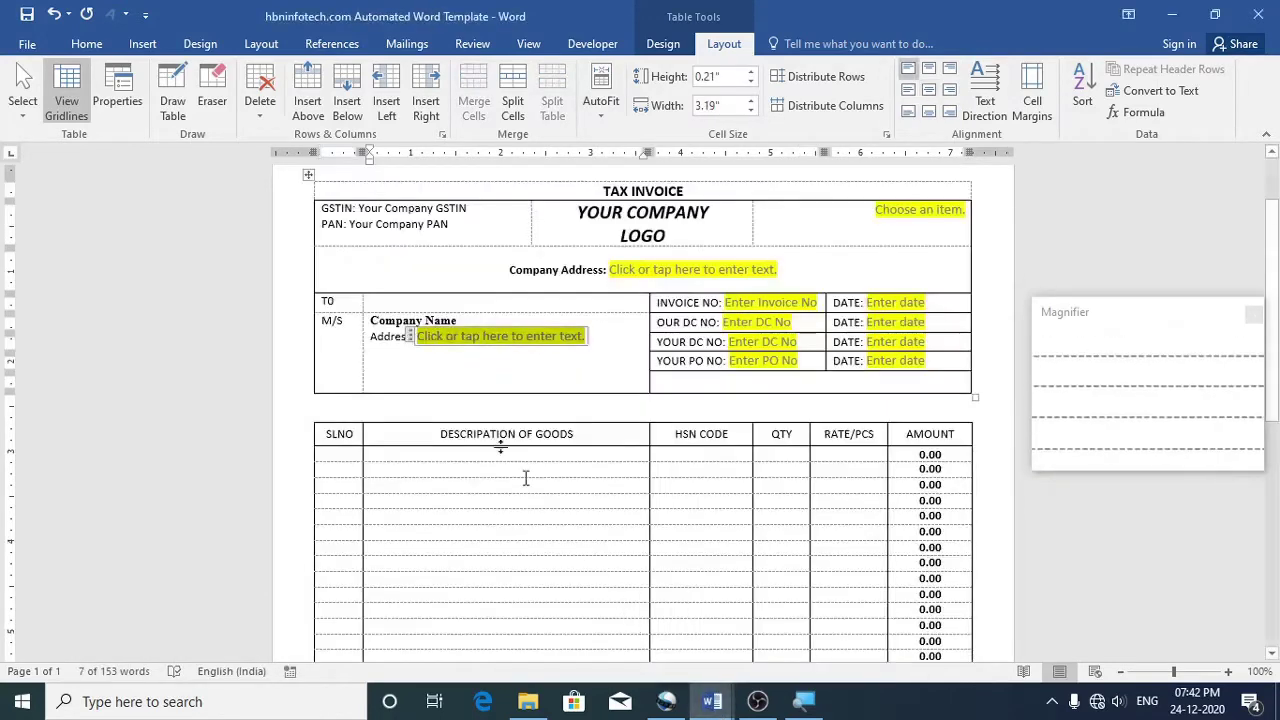
left_click_drag(344, 304, 345, 328)
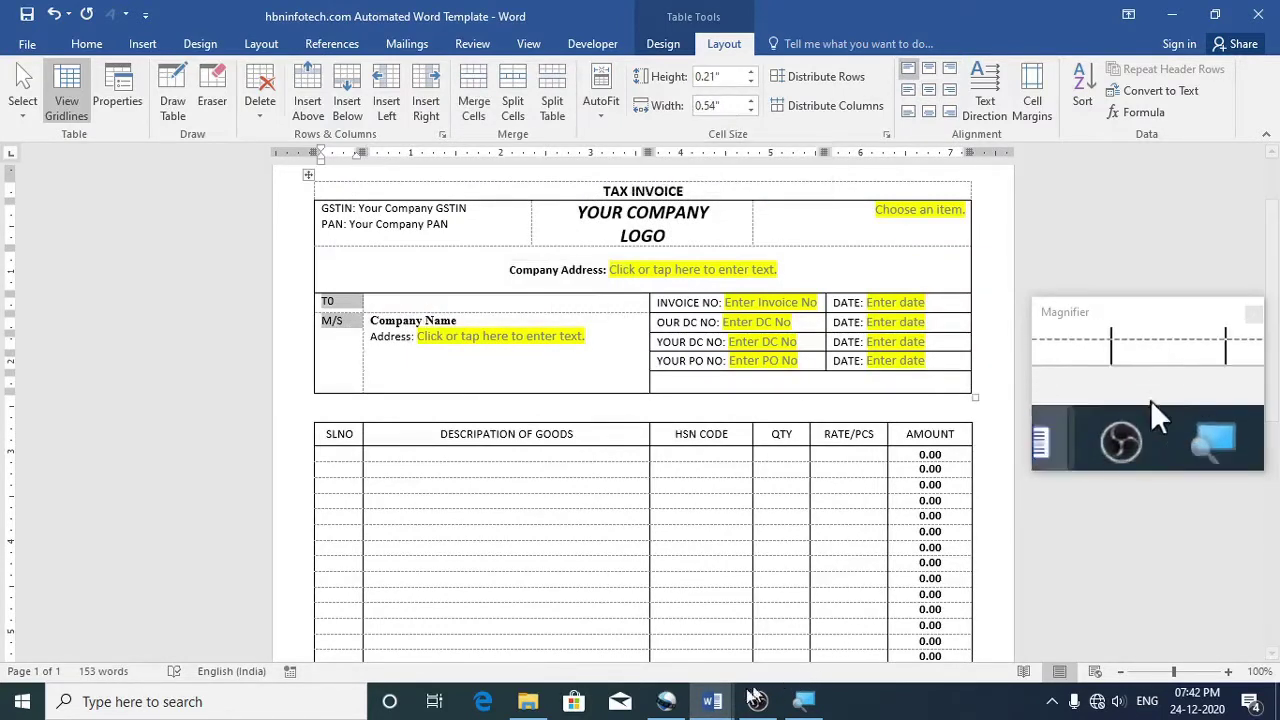
mouse_move(712, 701)
left_click(810, 625)
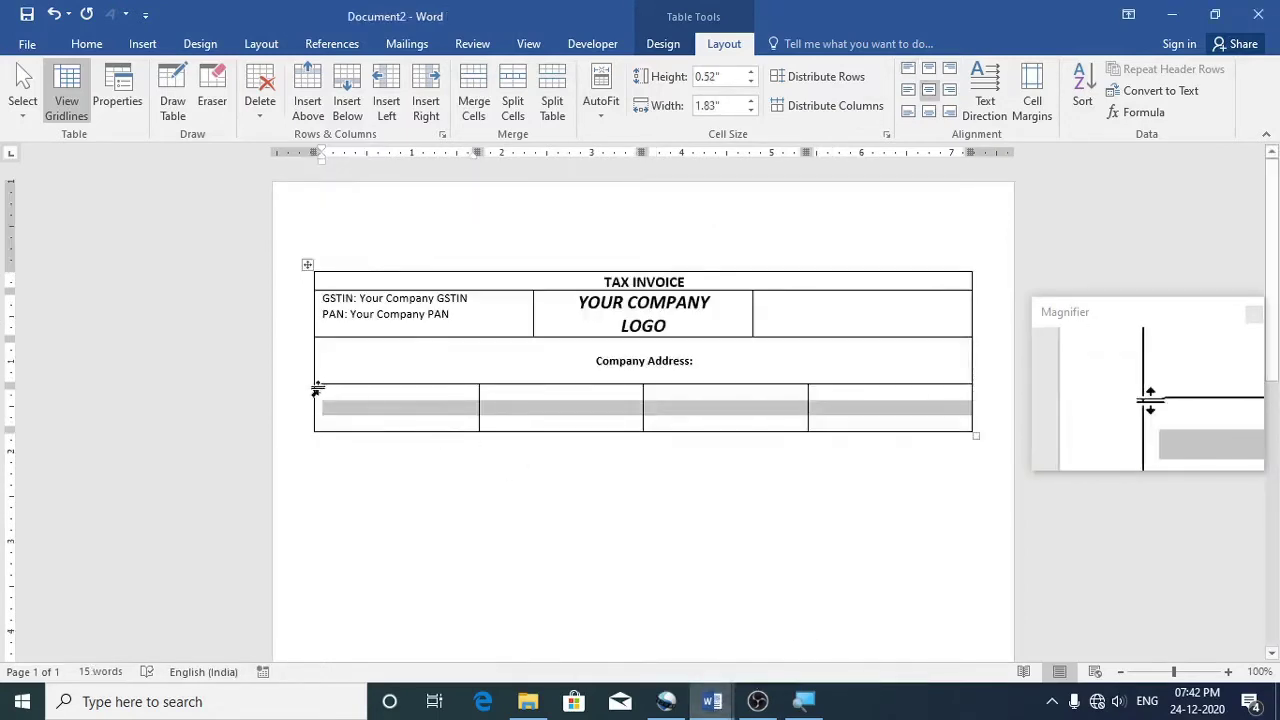
left_click(346, 403)
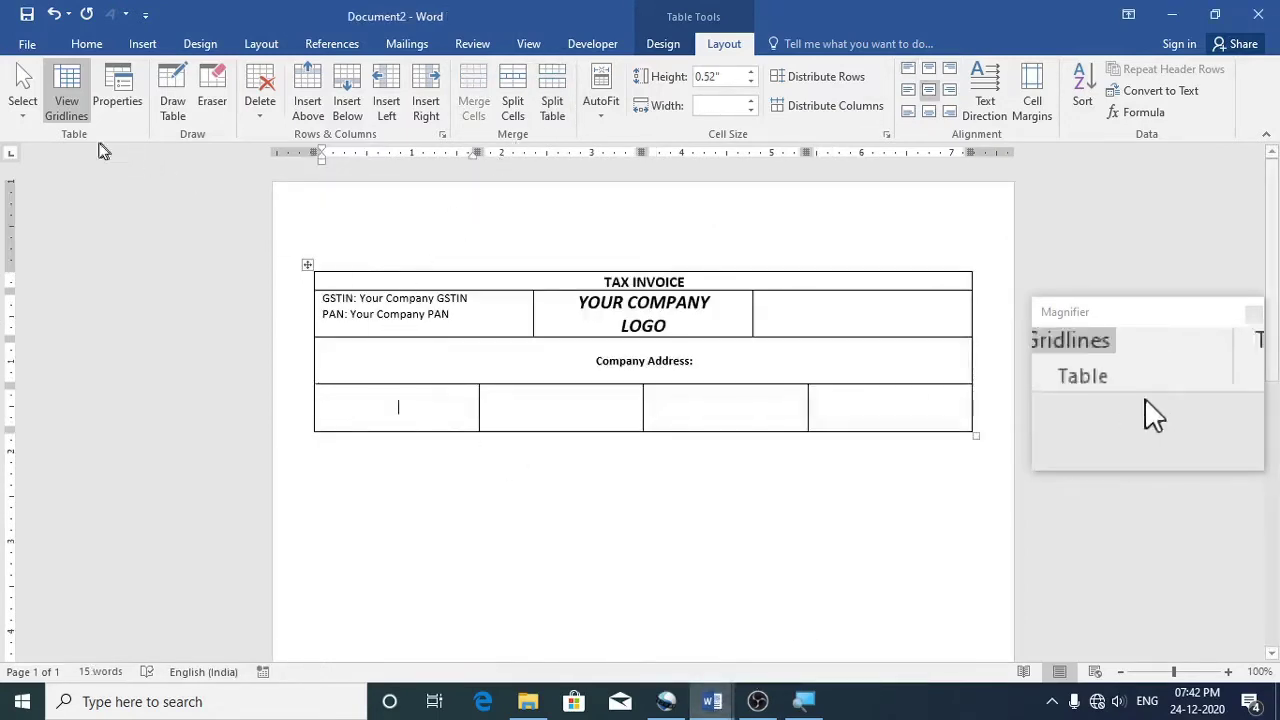
left_click(23, 114)
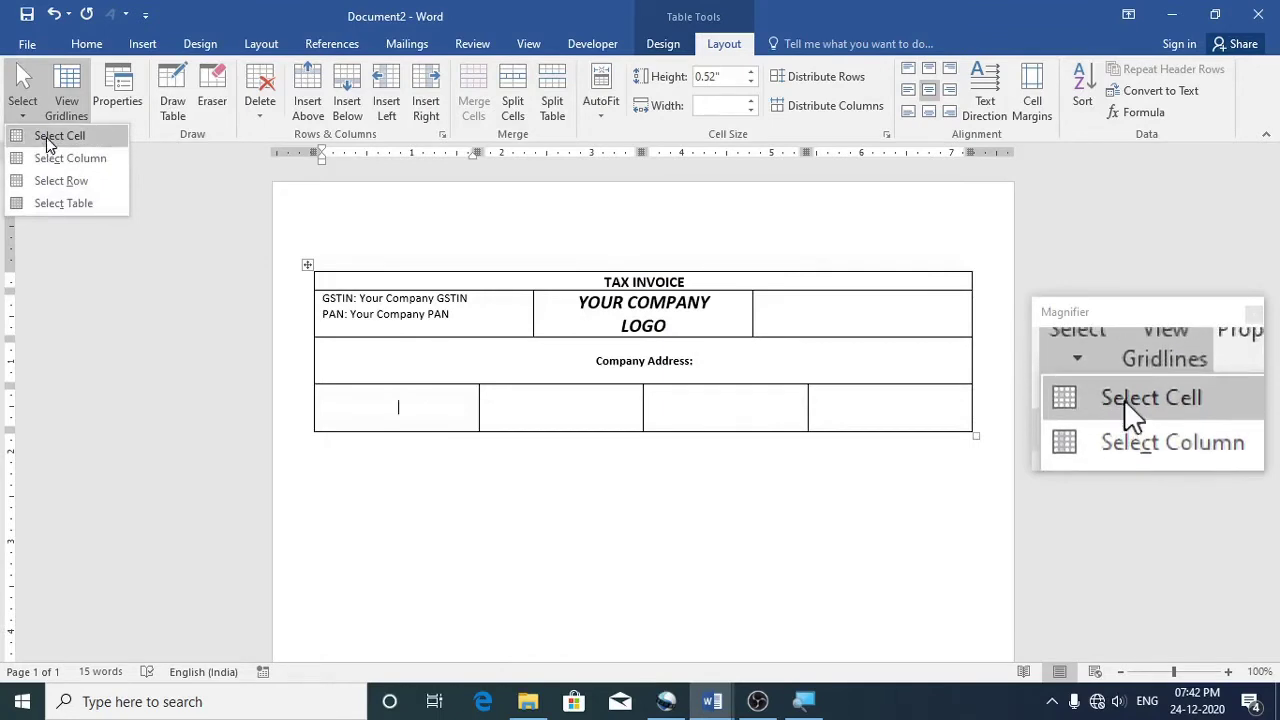
left_click(46, 135)
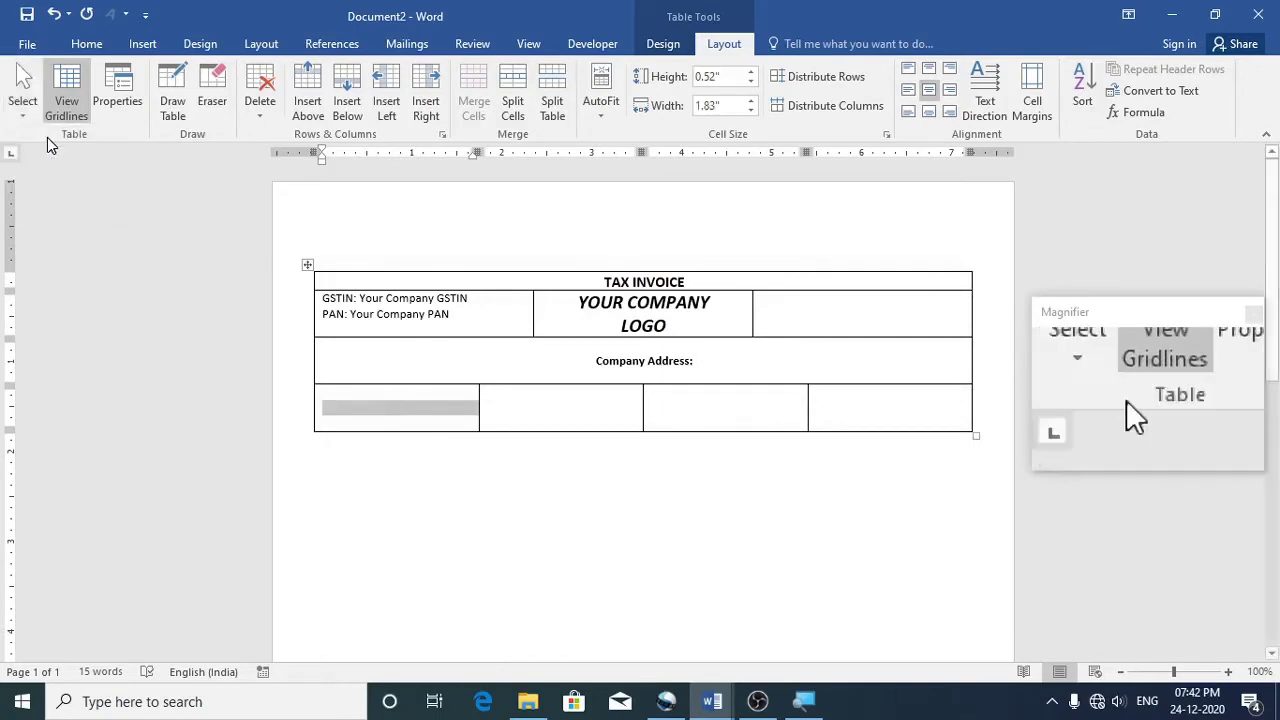
left_click(727, 106)
type("0.")
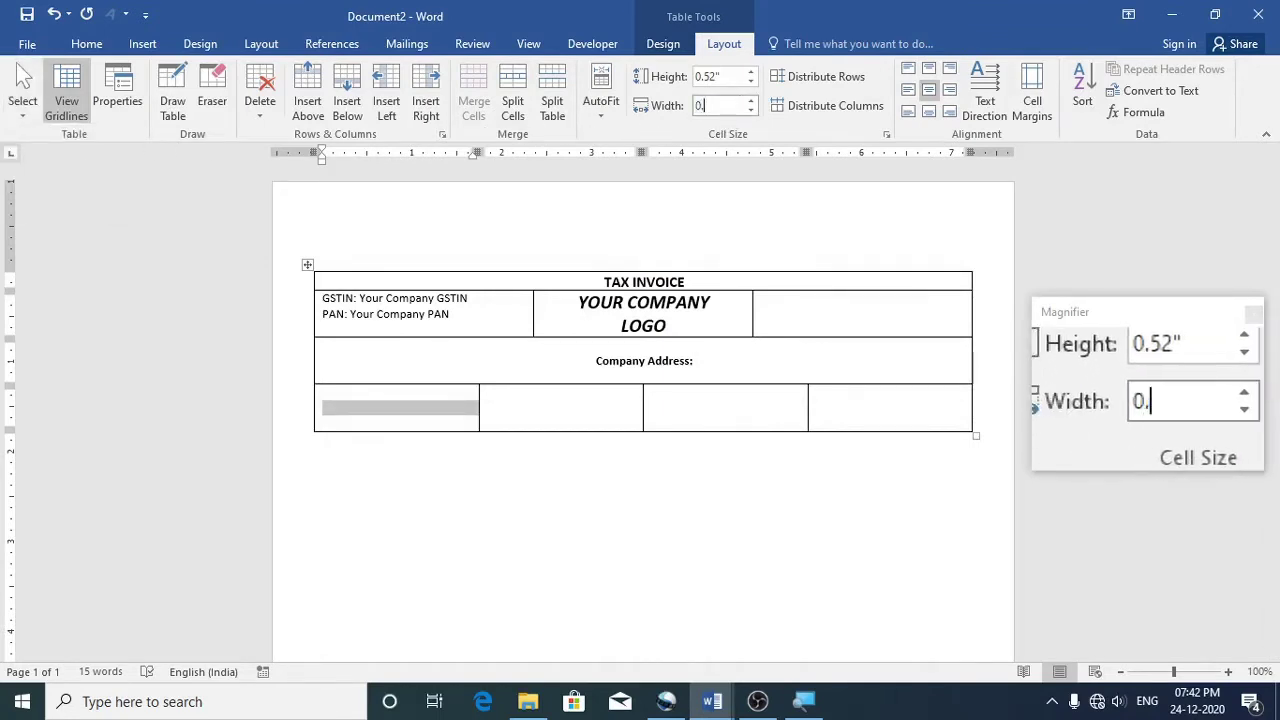
type("54")
key("Return")
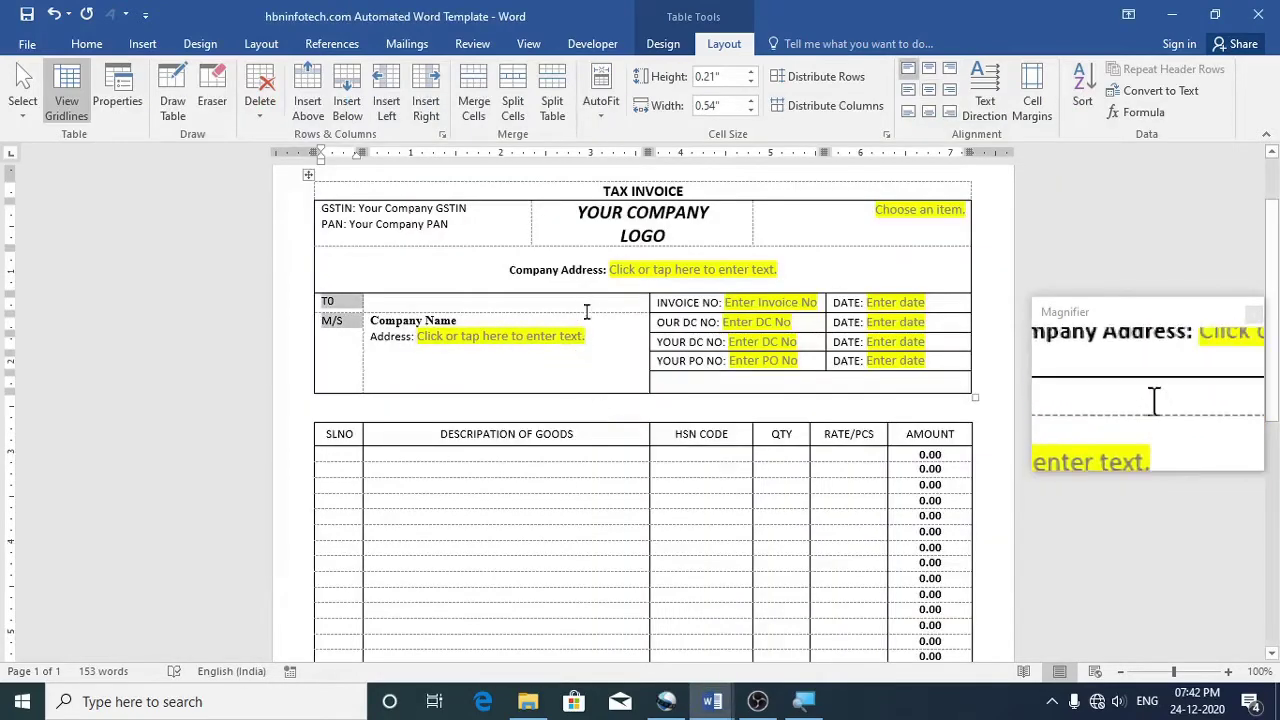
Set the width of the fourth row's second cell to 3.19 inches, matching the company name cells in the finished template
left_click_drag(587, 313, 590, 337)
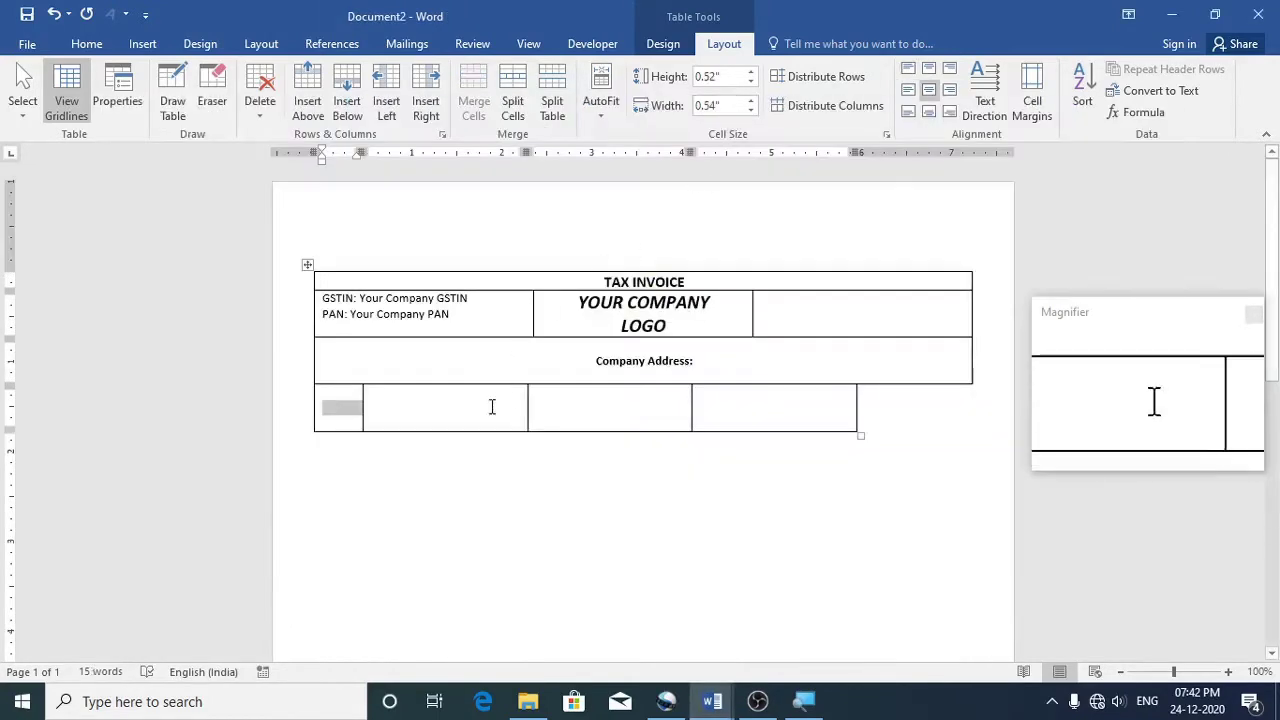
left_click(491, 406)
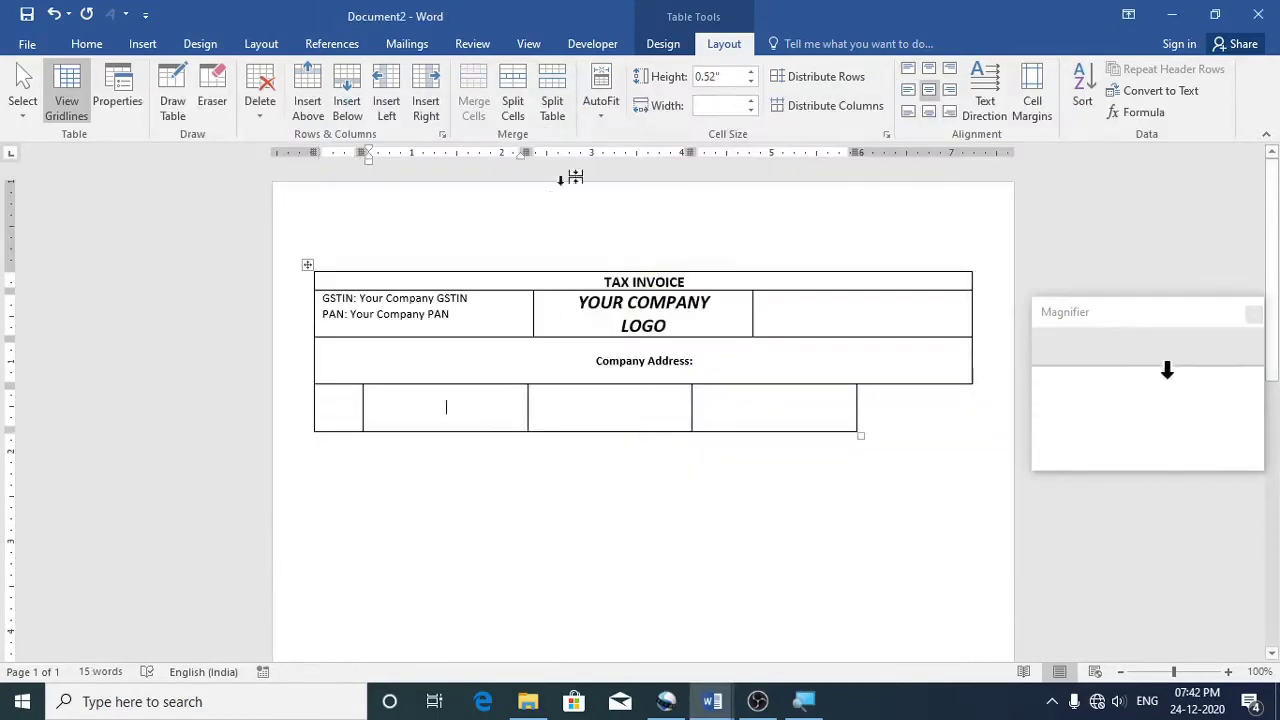
left_click(18, 120)
left_click(48, 132)
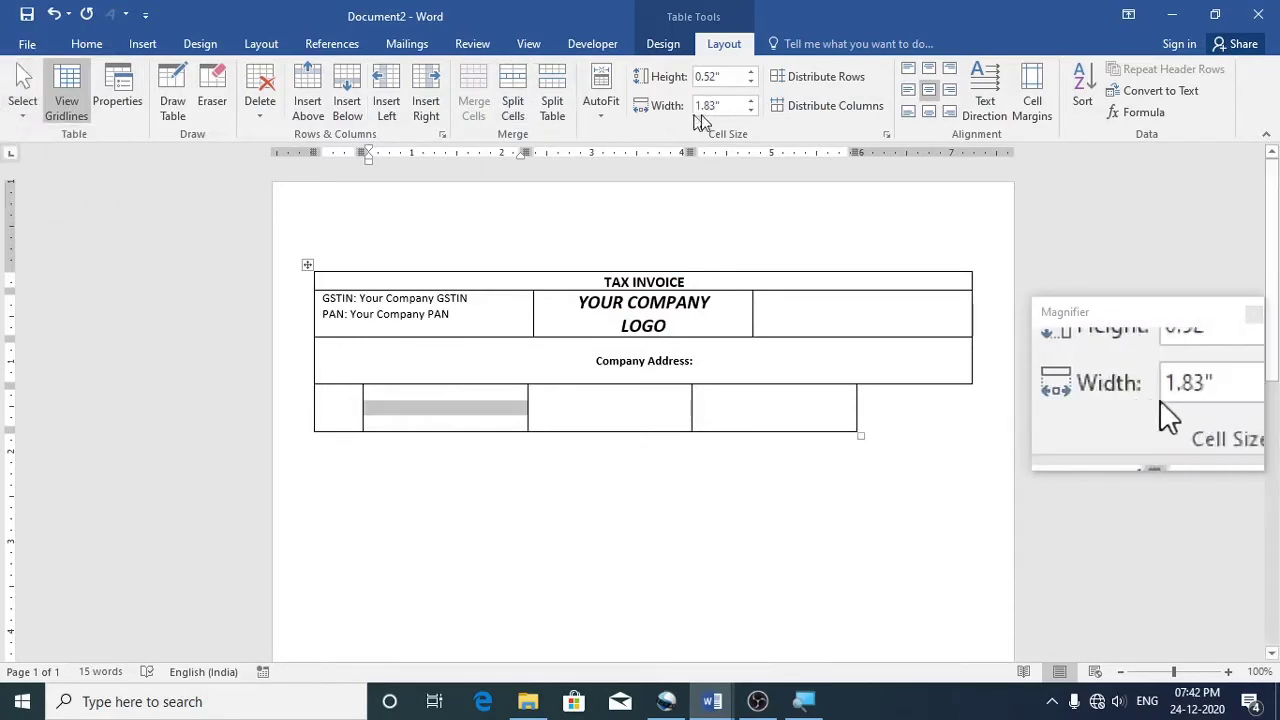
left_click(735, 108)
type("3.19")
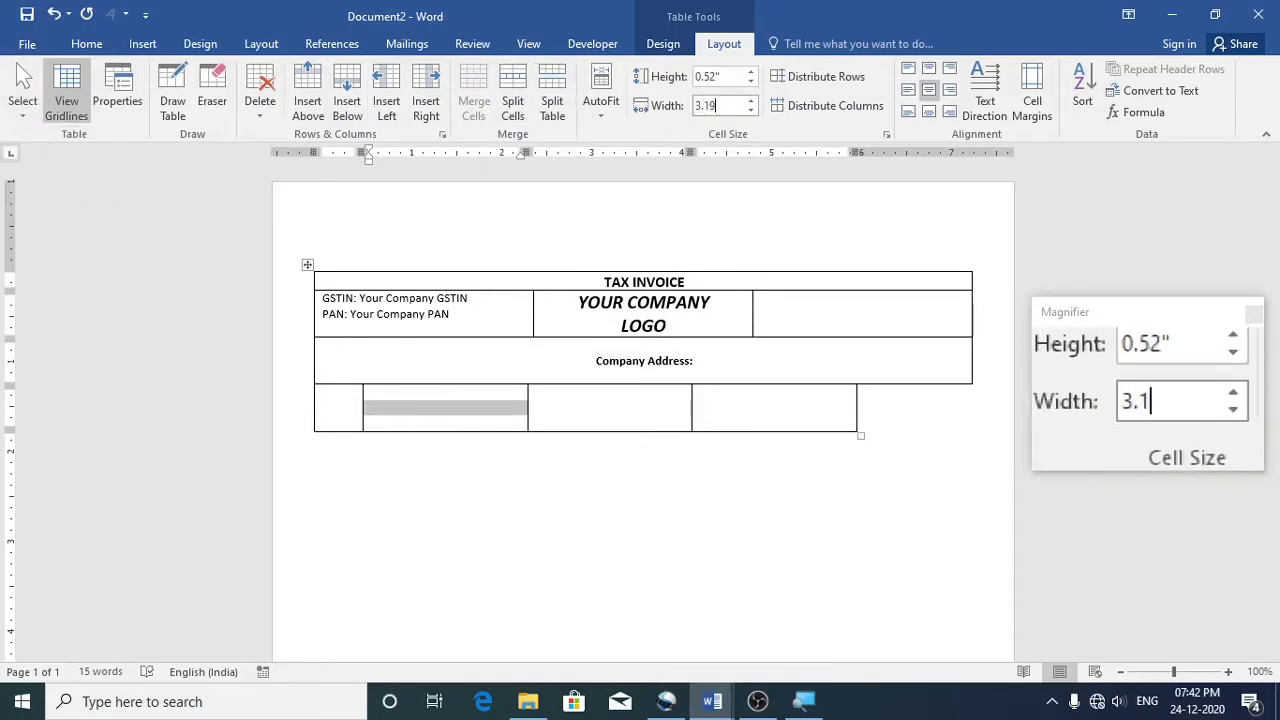
key("Return")
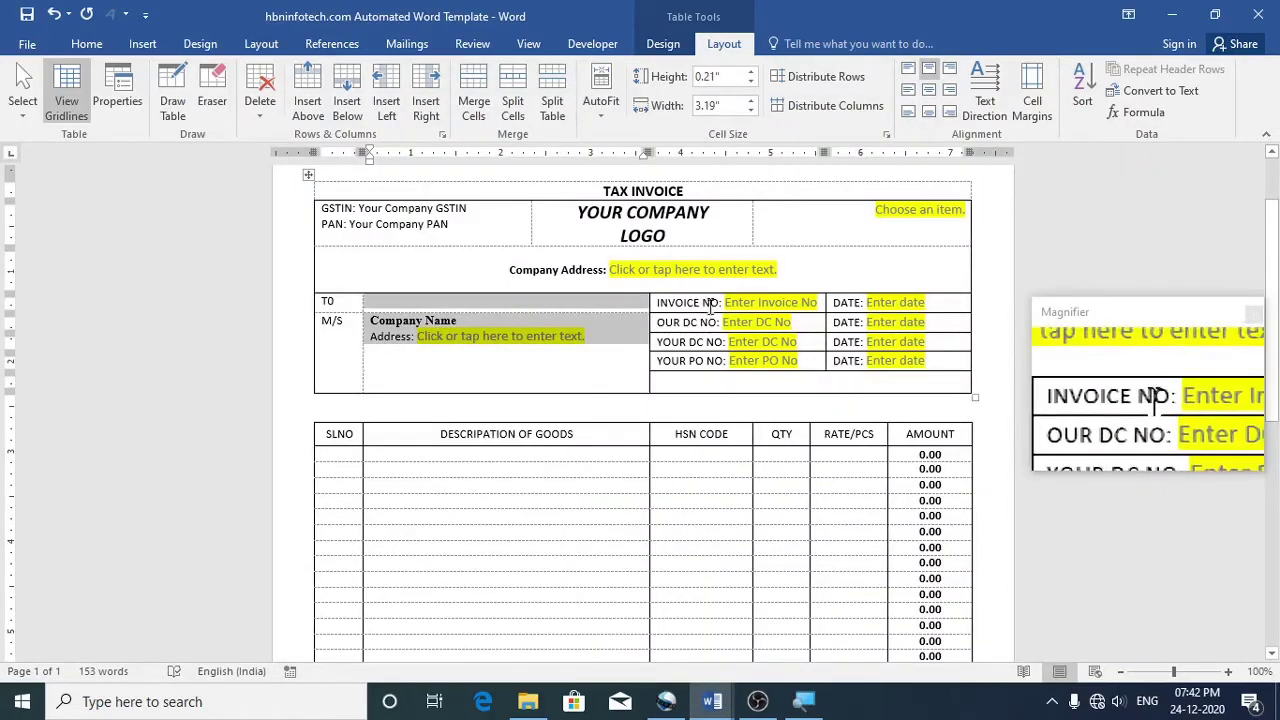
Set the width of the fourth row's third cell to 1.96 inches, matching the INVOICE NO and OUR DC NO cells in the finished template
left_click_drag(708, 306, 708, 325)
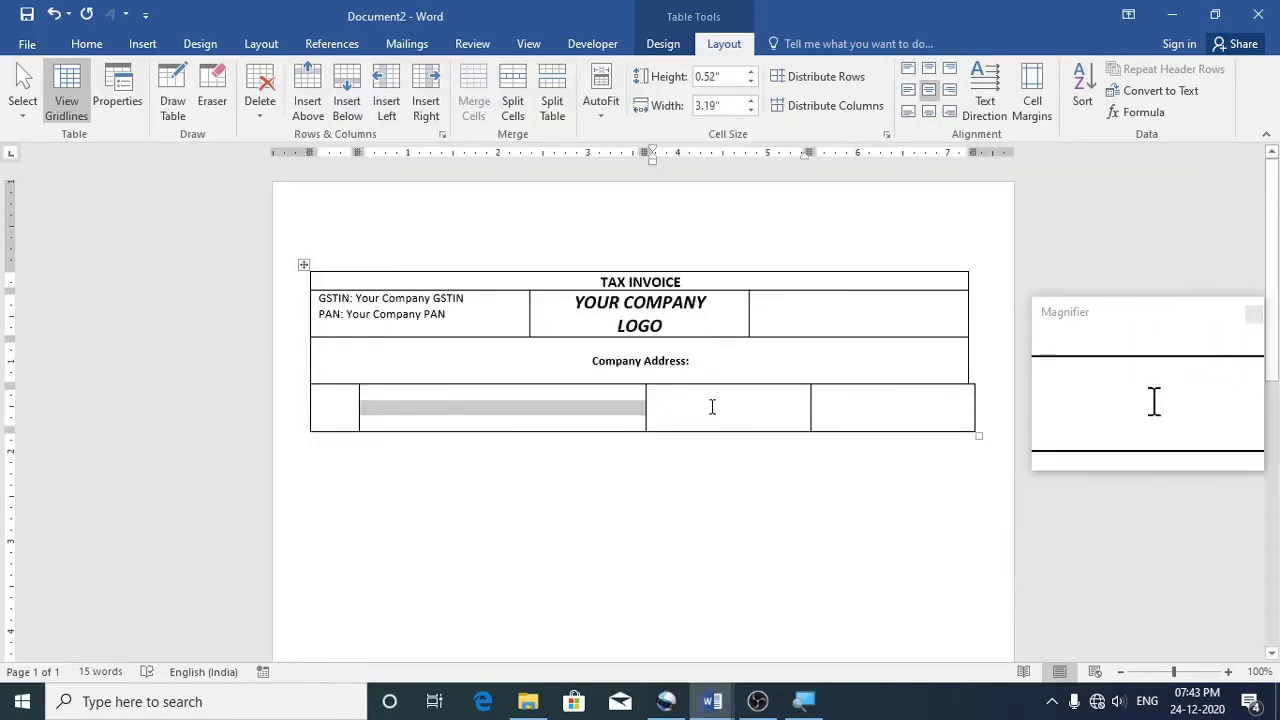
left_click(712, 406)
left_click(22, 108)
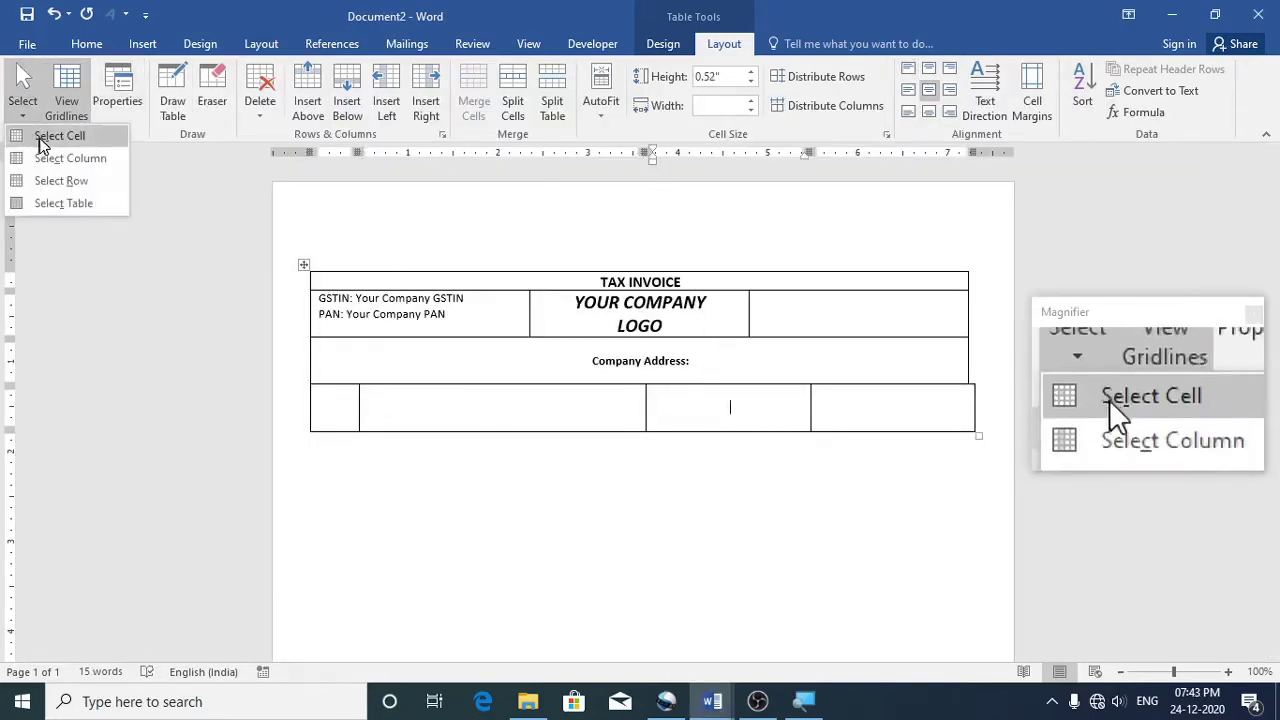
left_click(41, 142)
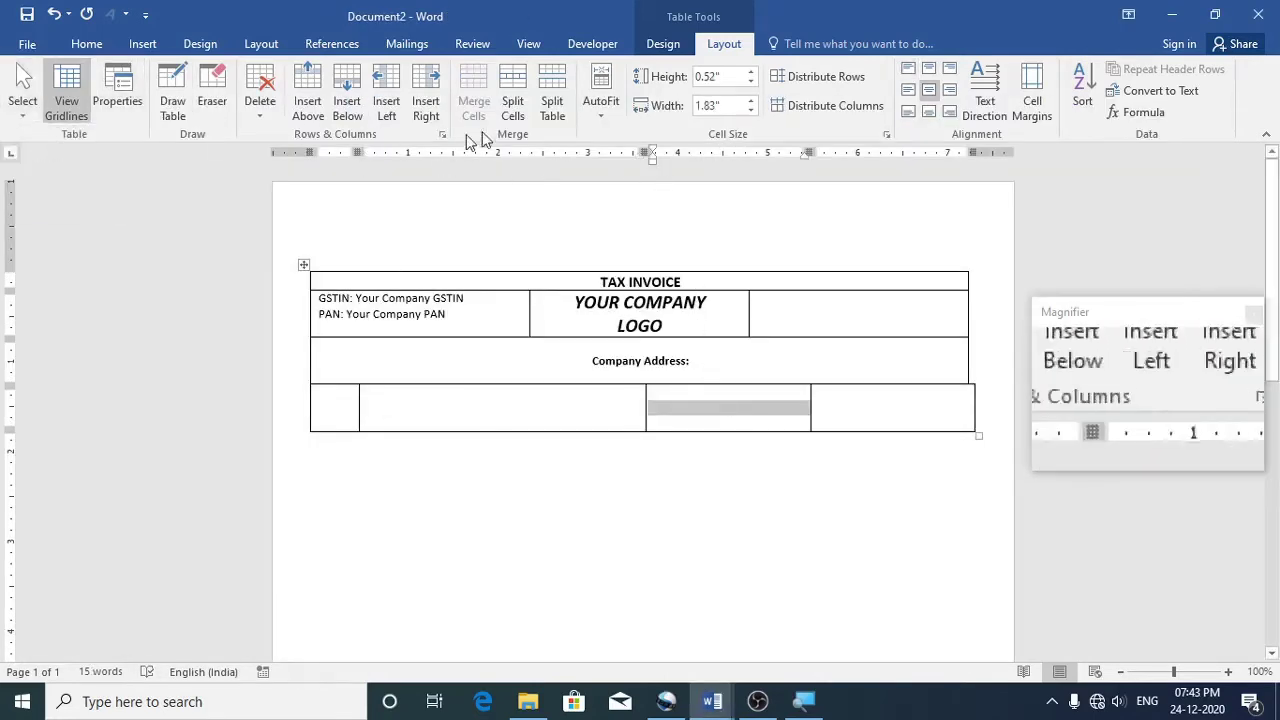
left_click(729, 105)
type("1.96")
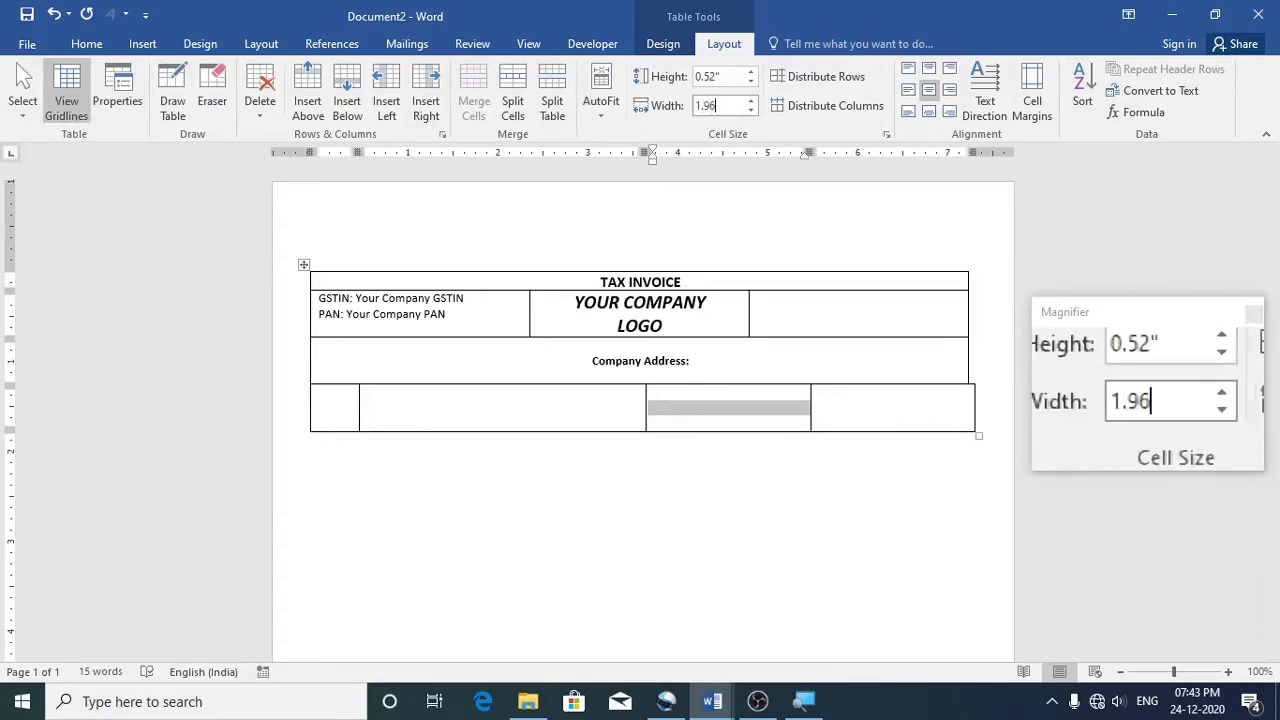
key("Return")
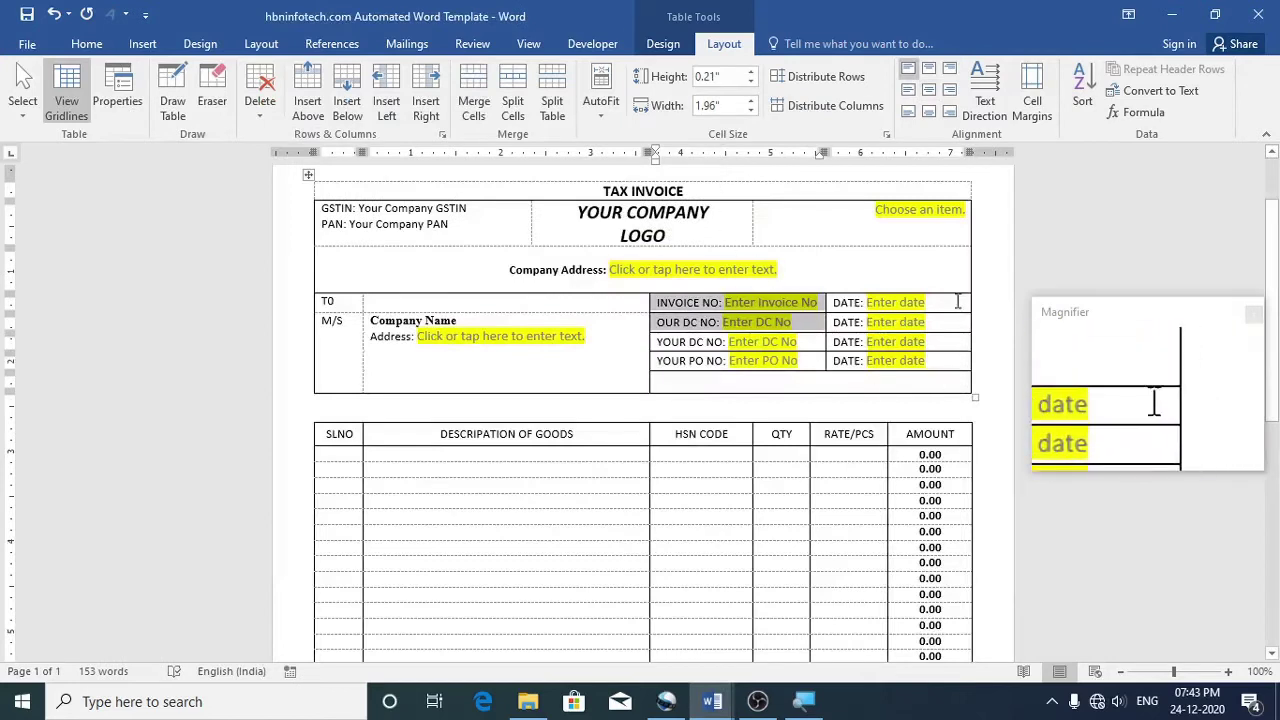
Set the width of the fourth row's last cell to 1.62 inches, matching the DATE cells in the finished template
left_click(957, 301)
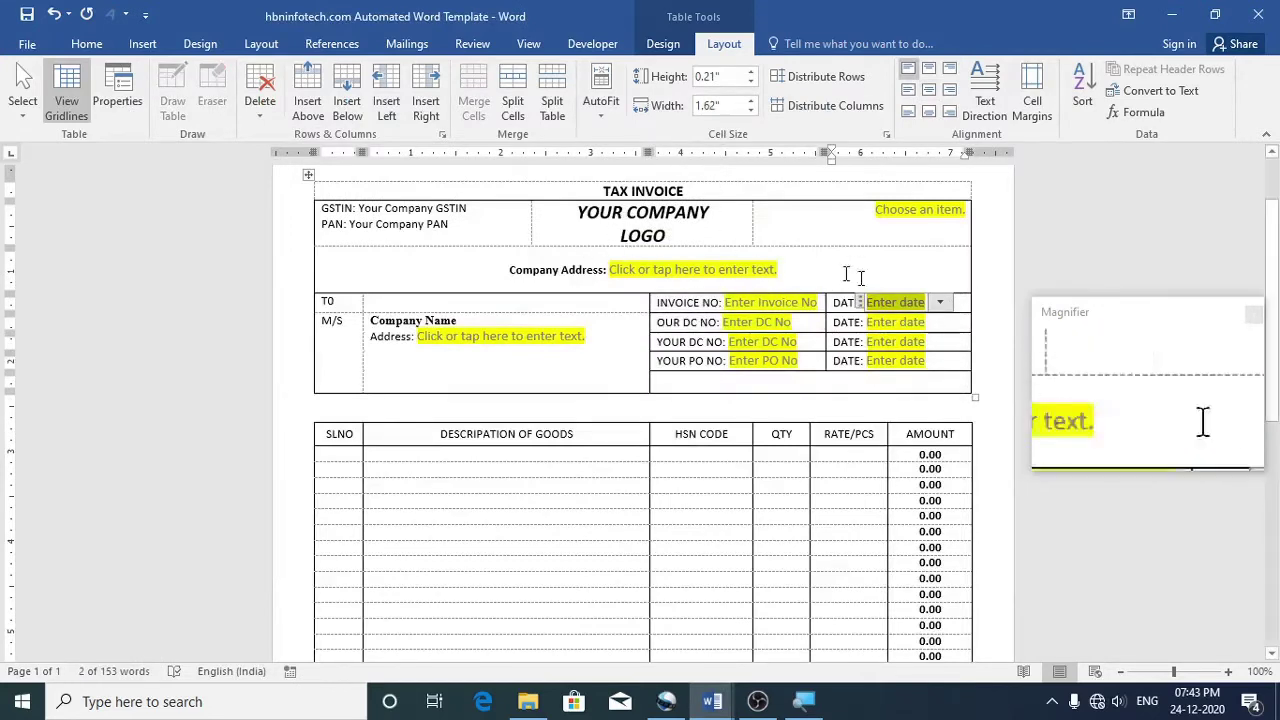
left_click(953, 330)
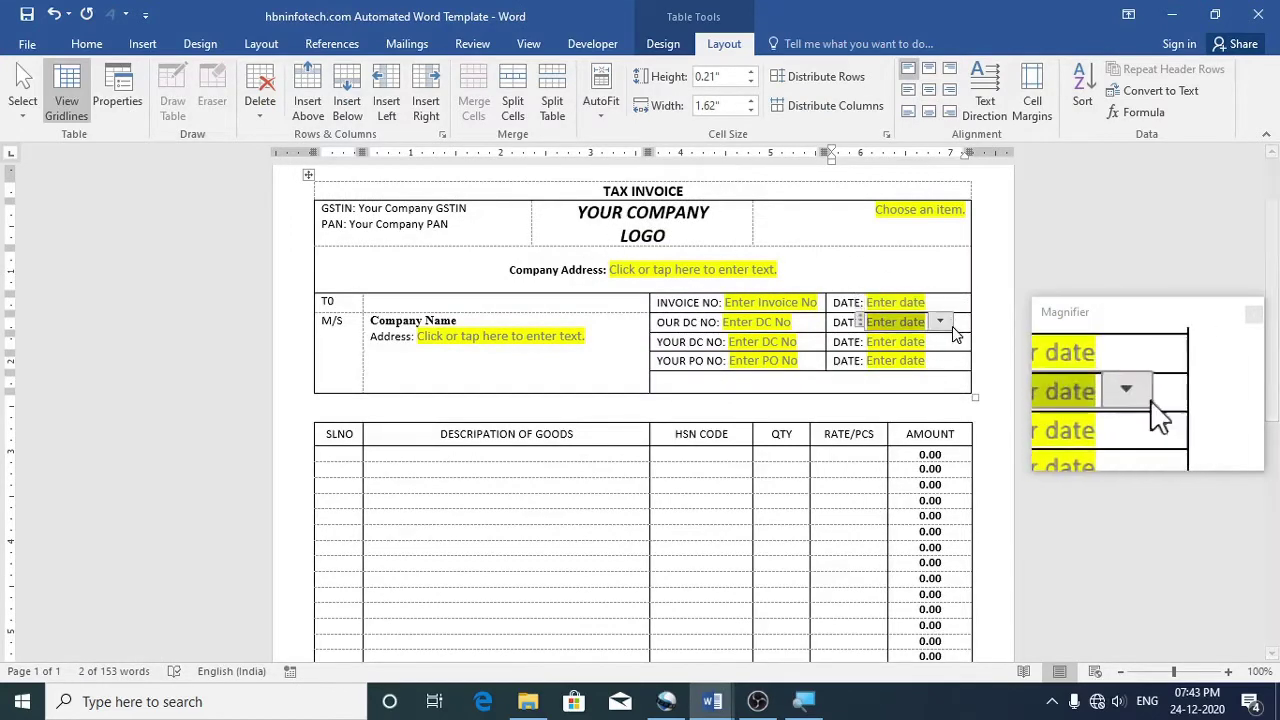
left_click_drag(950, 363, 950, 305)
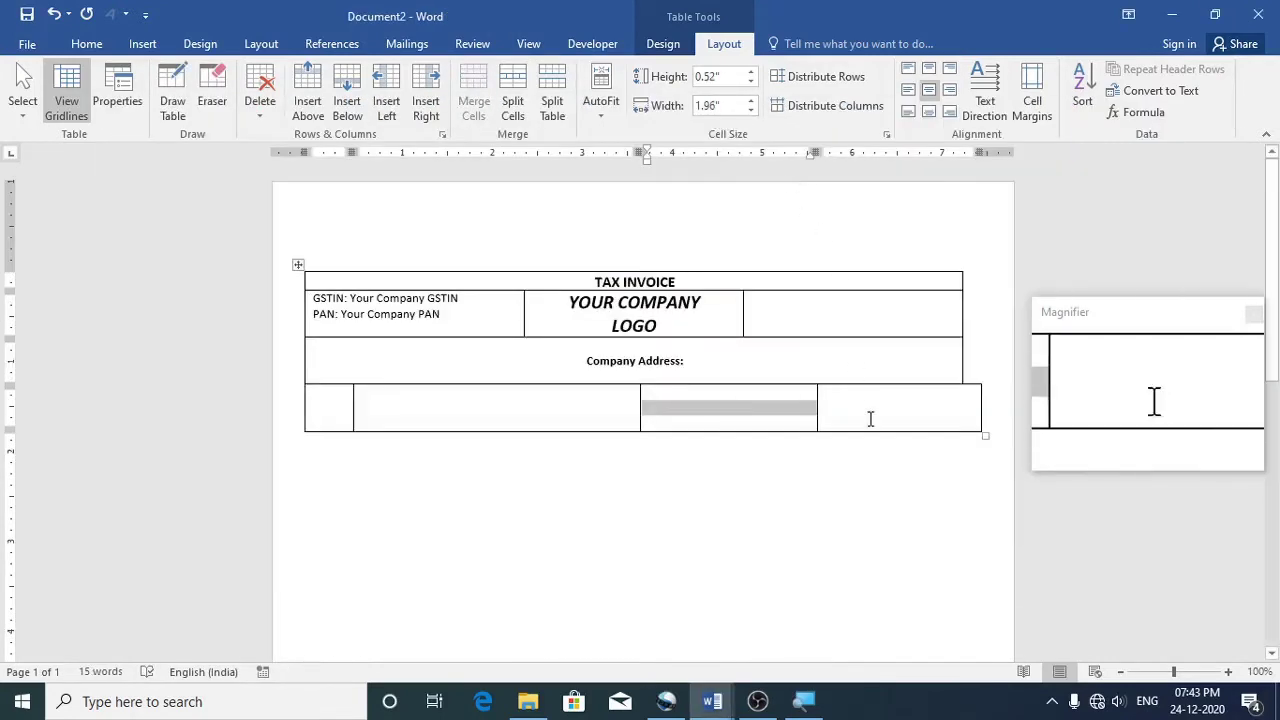
left_click(22, 116)
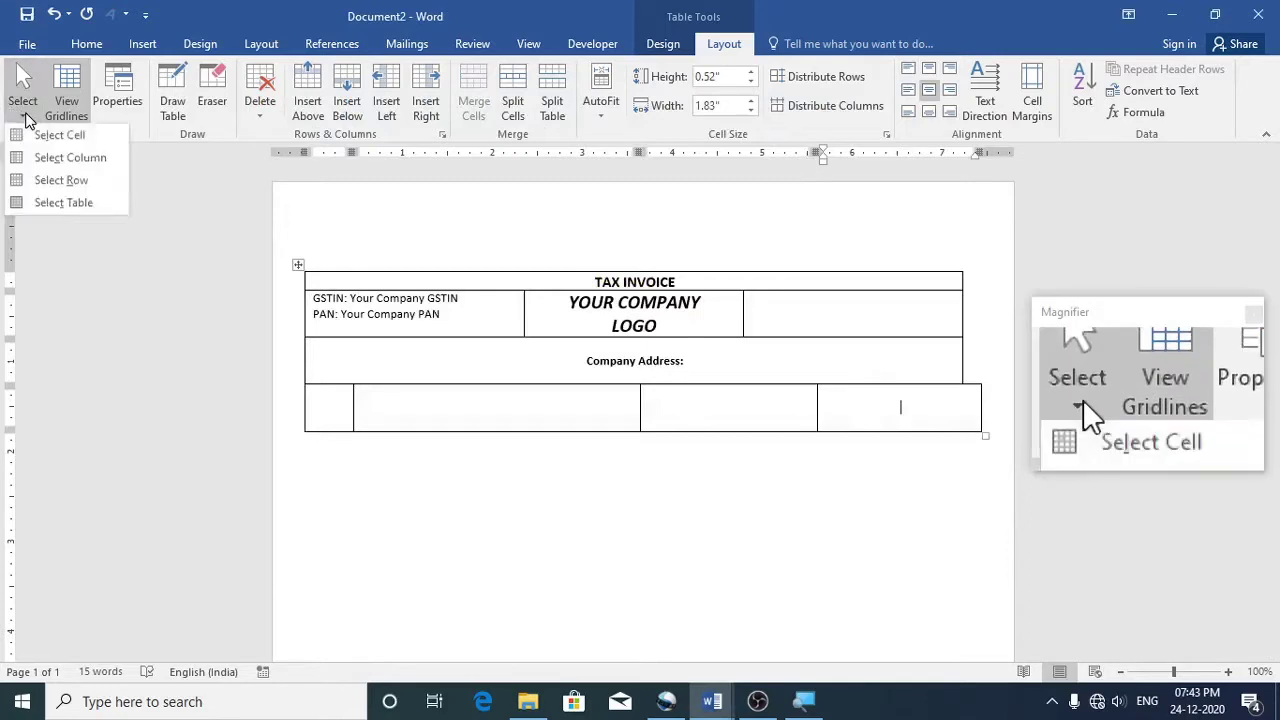
left_click(30, 134)
double_click(723, 105)
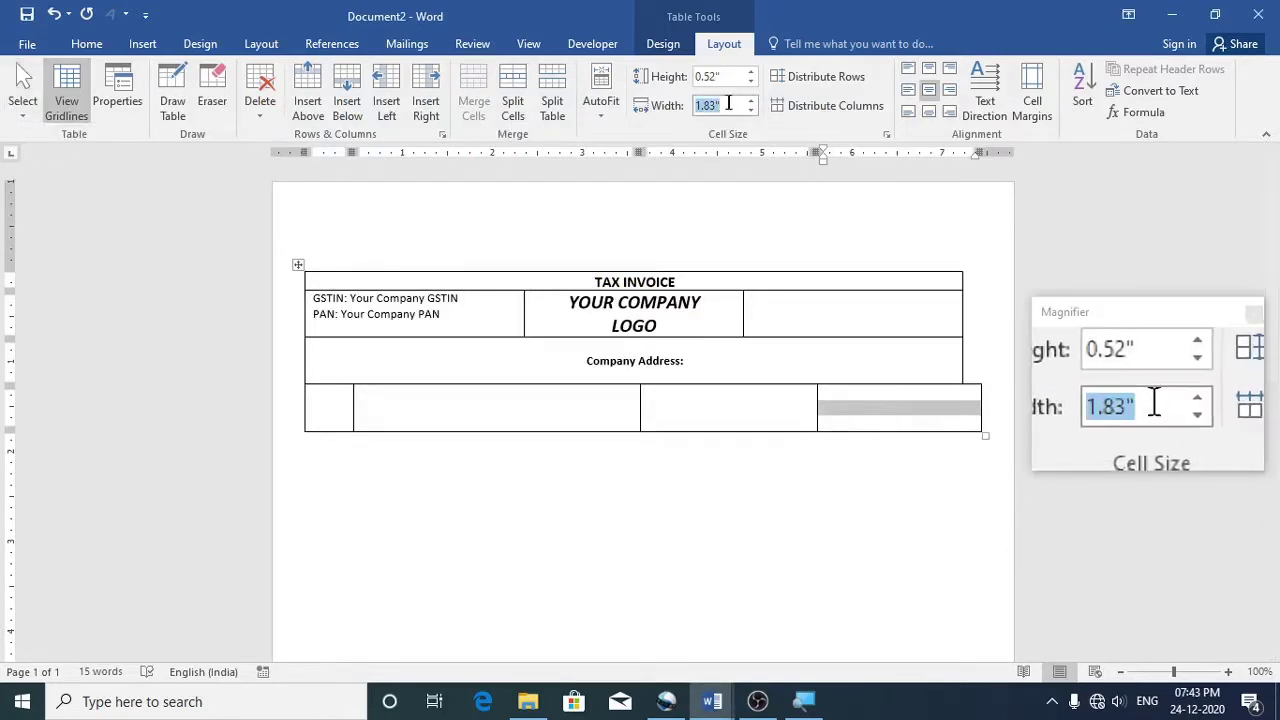
type("1.6")
key("Return")
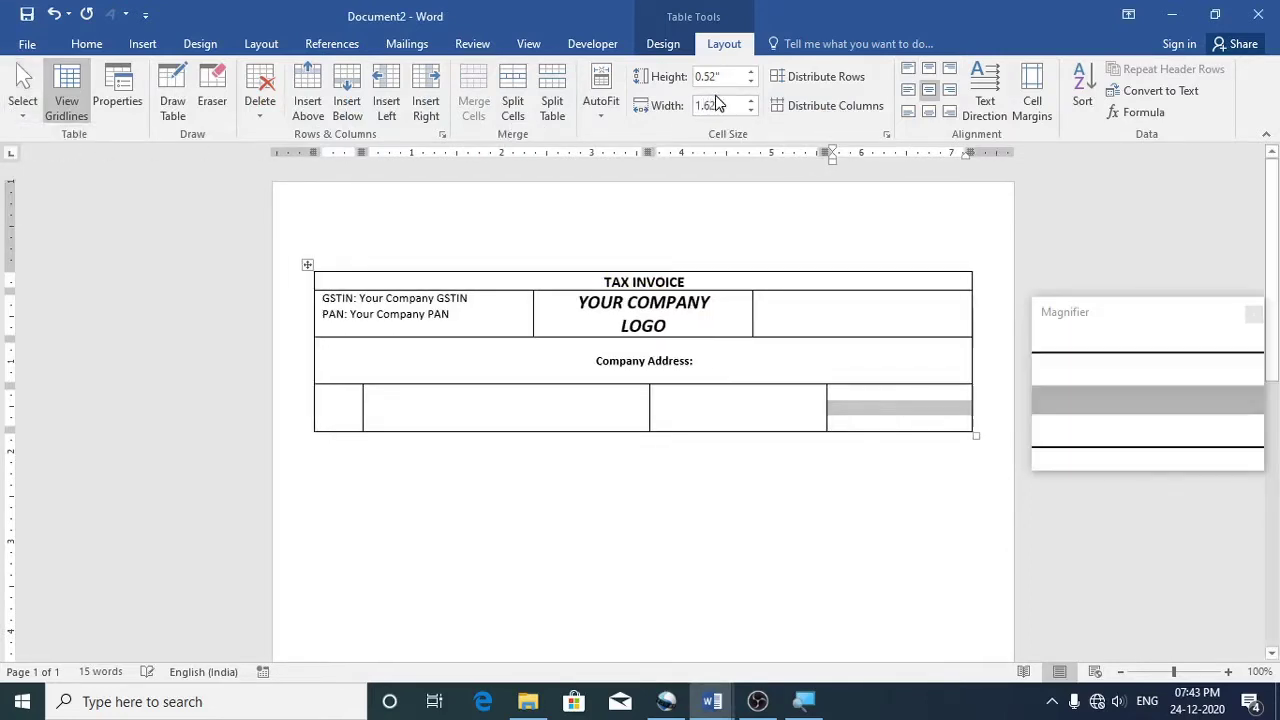
left_click(845, 422)
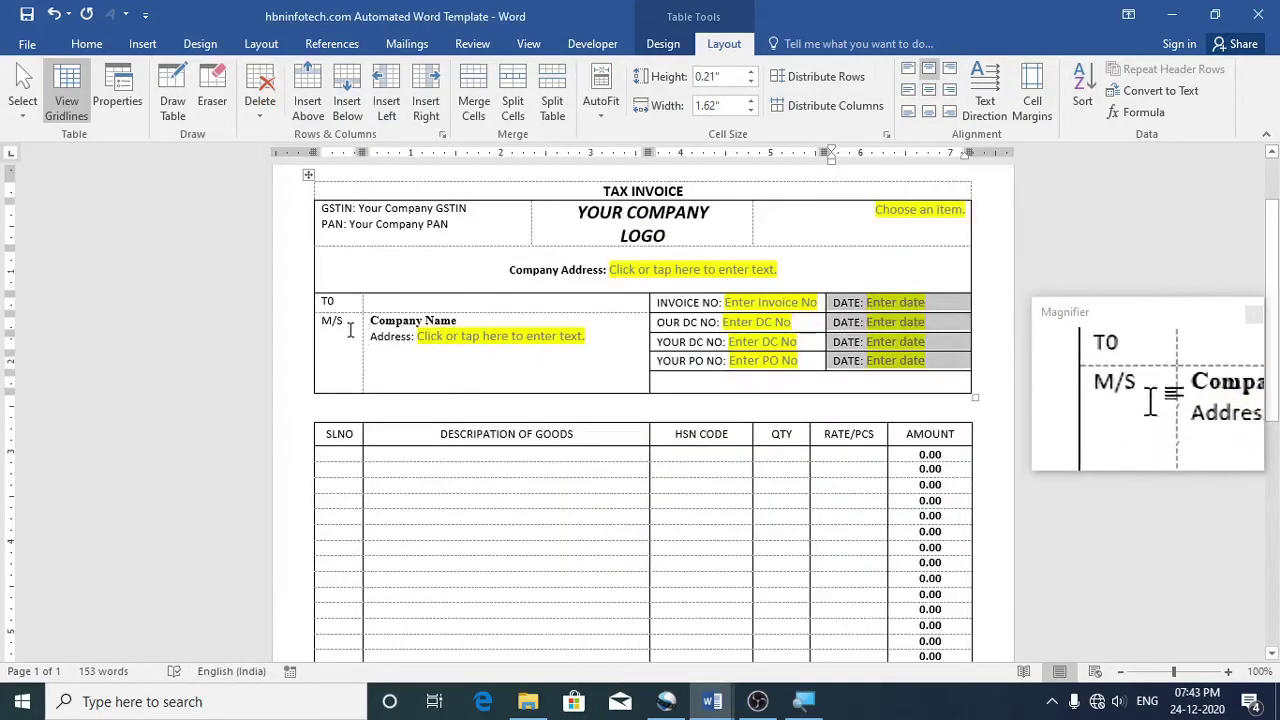
Set the height of the new table's fourth row to 0.21 inches, matching the TO row in the finished template
left_click(352, 301)
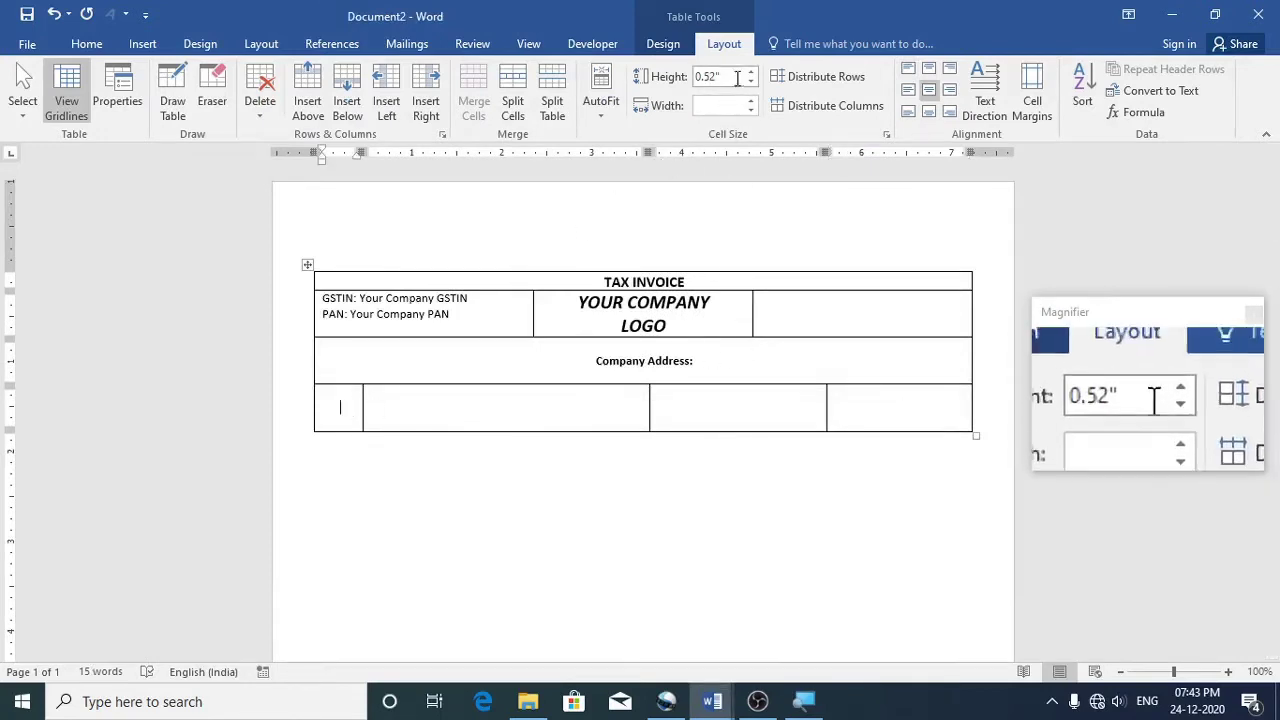
left_click(297, 412)
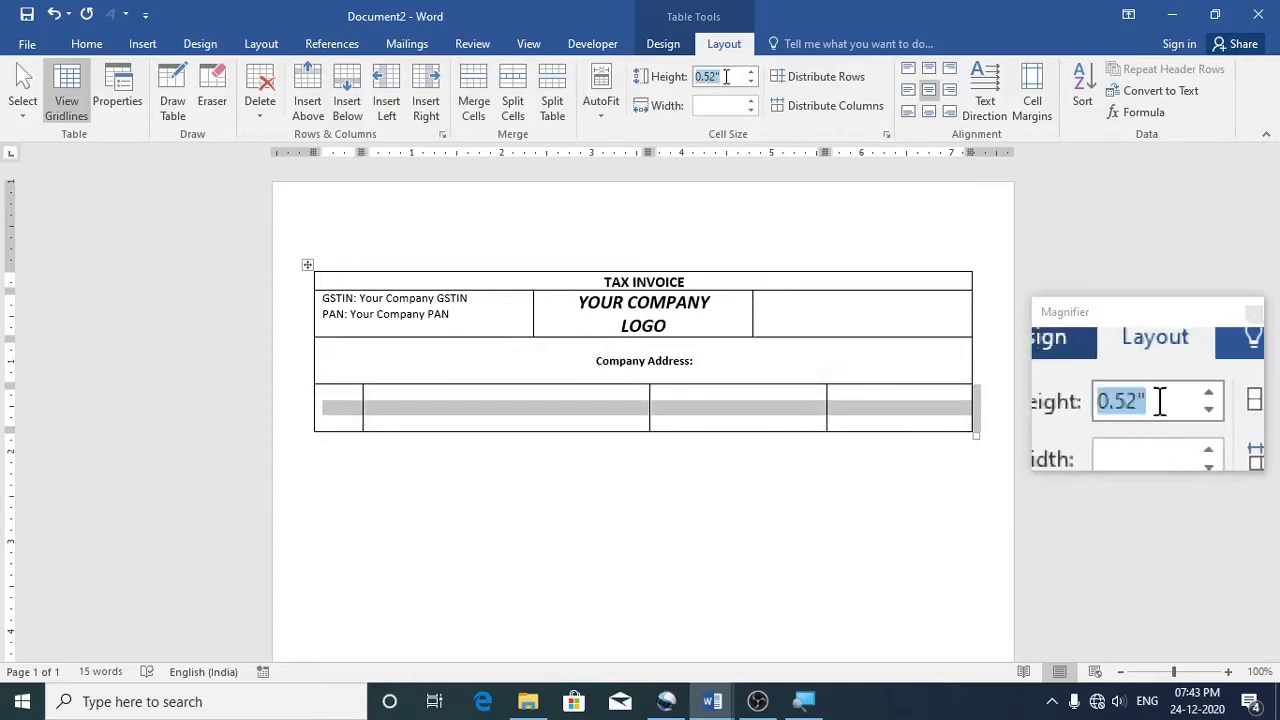
type("0")
key("Return")
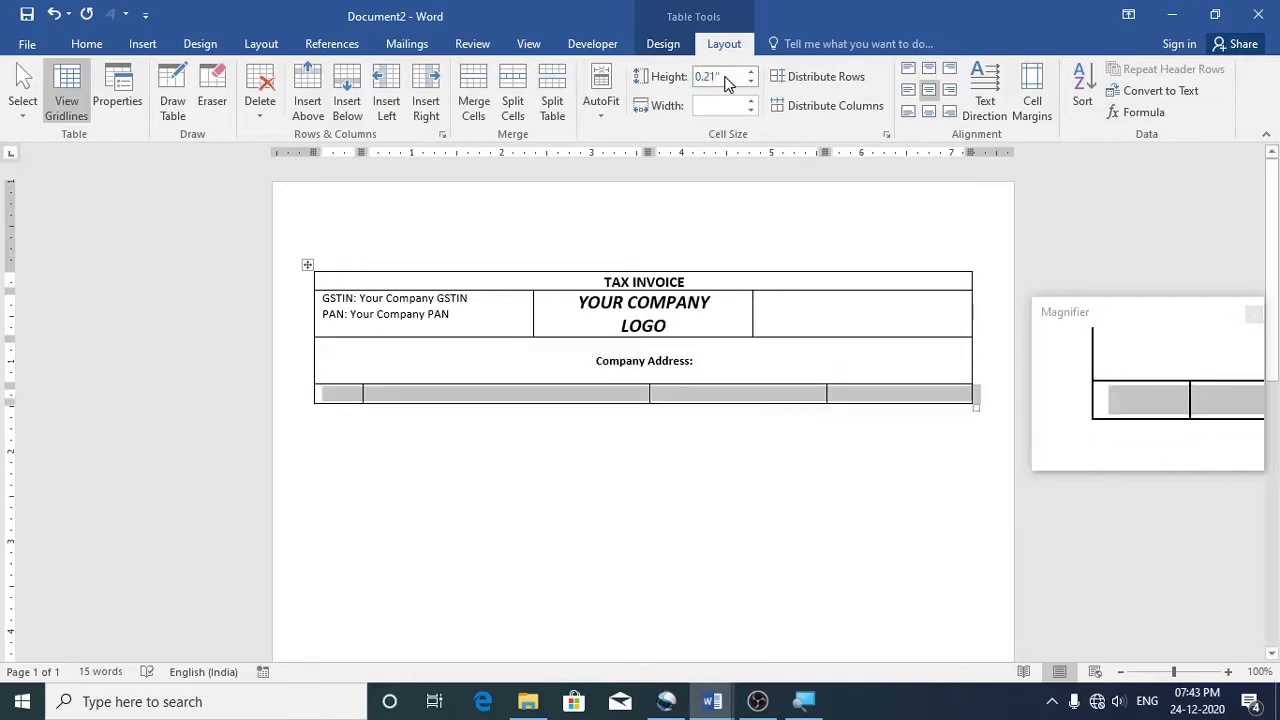
Insert four more four-column rows below the new table's fourth row, checking the finished template's company and invoice details section
left_click(886, 393)
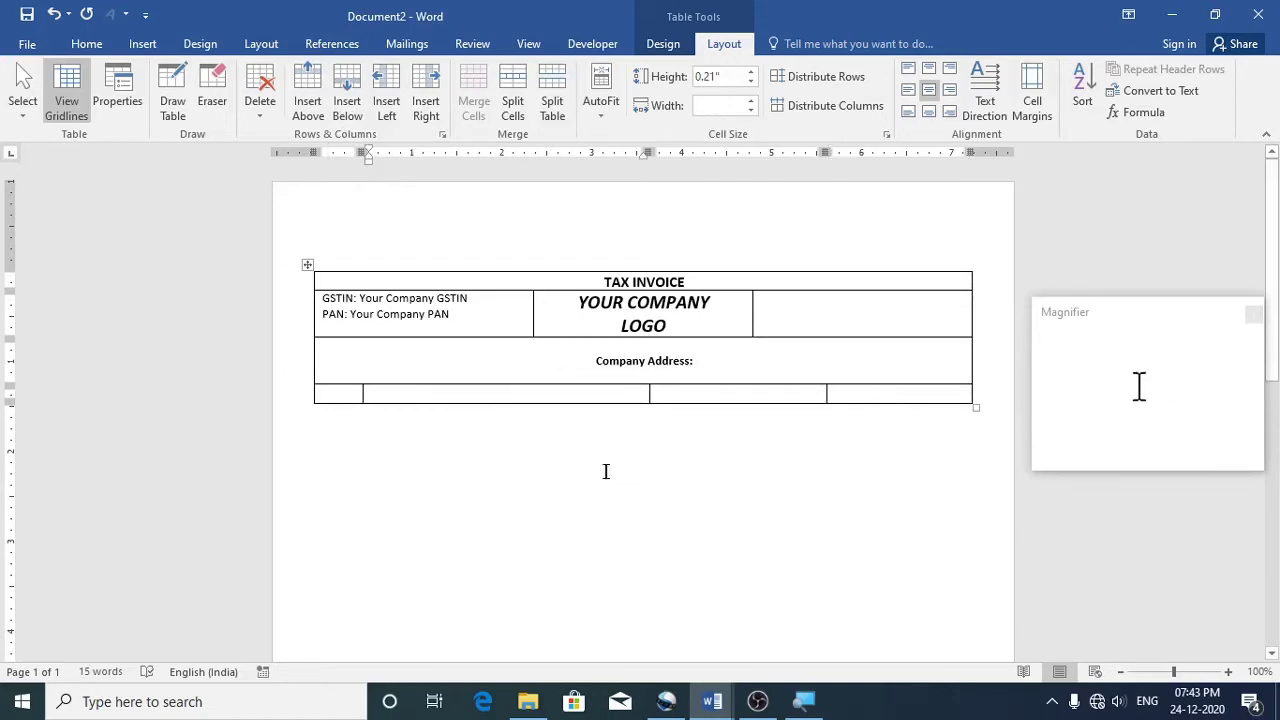
left_click(353, 112)
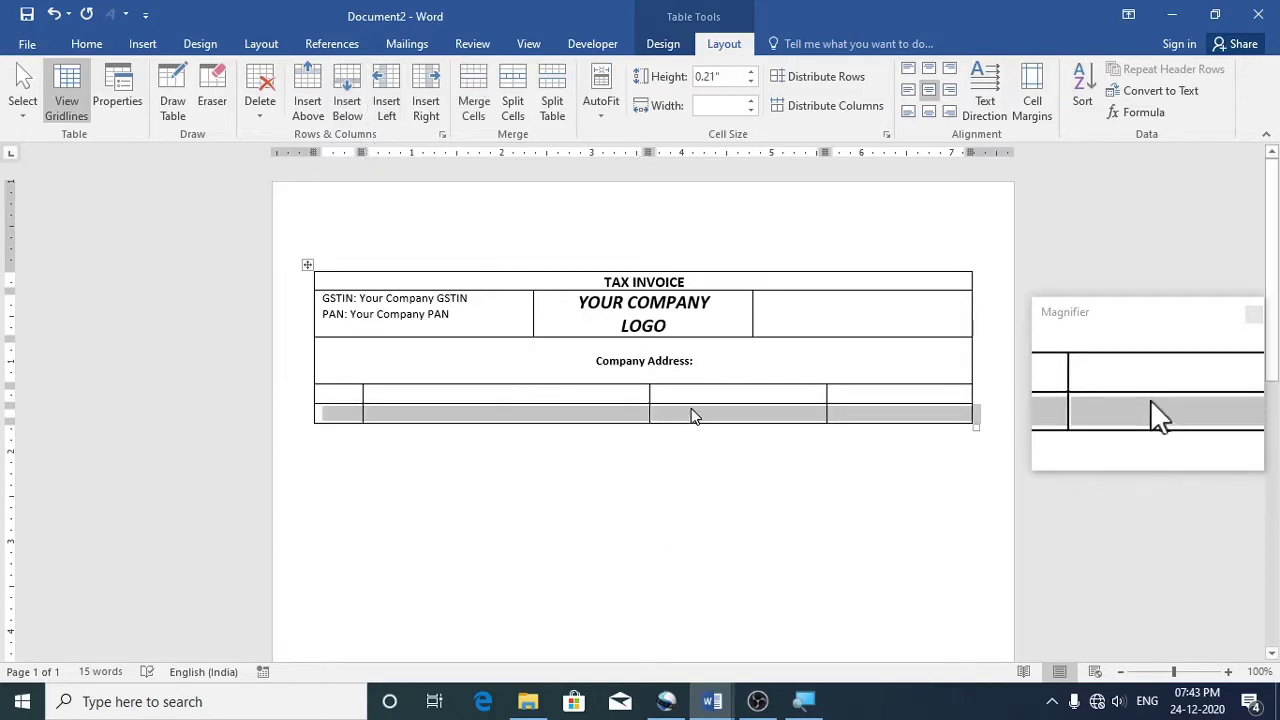
left_click(625, 416)
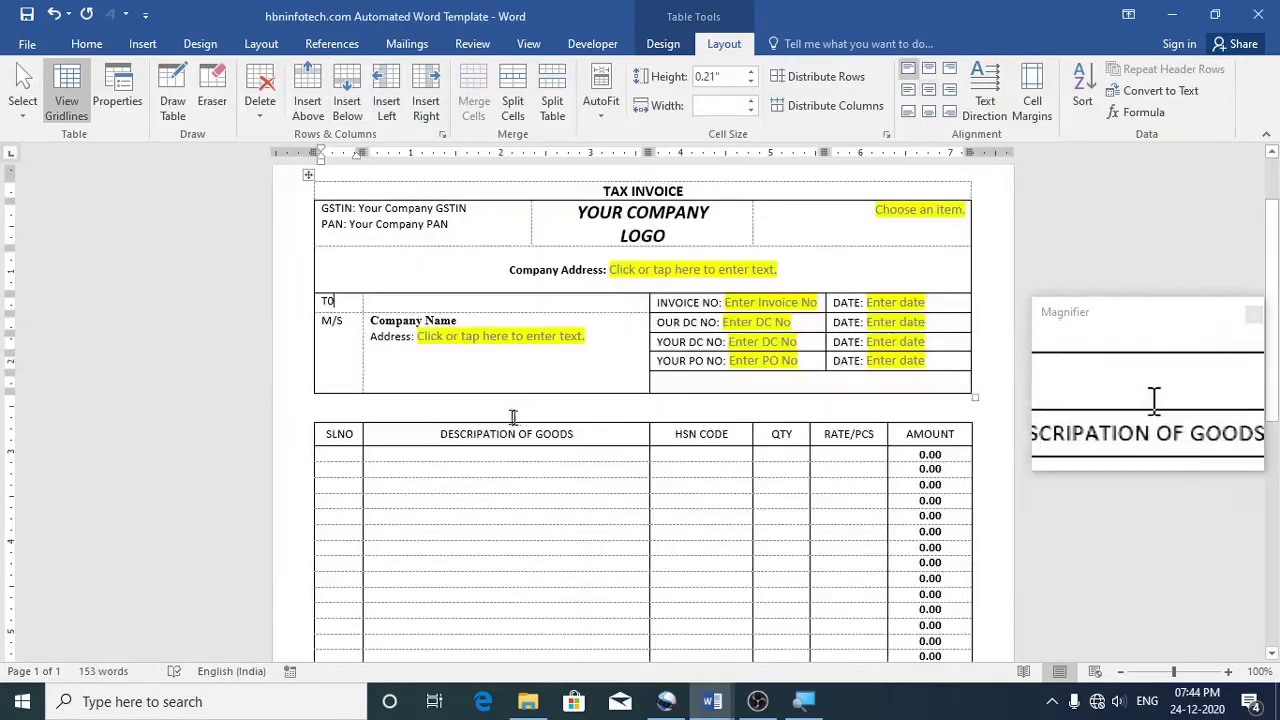
left_click(588, 336)
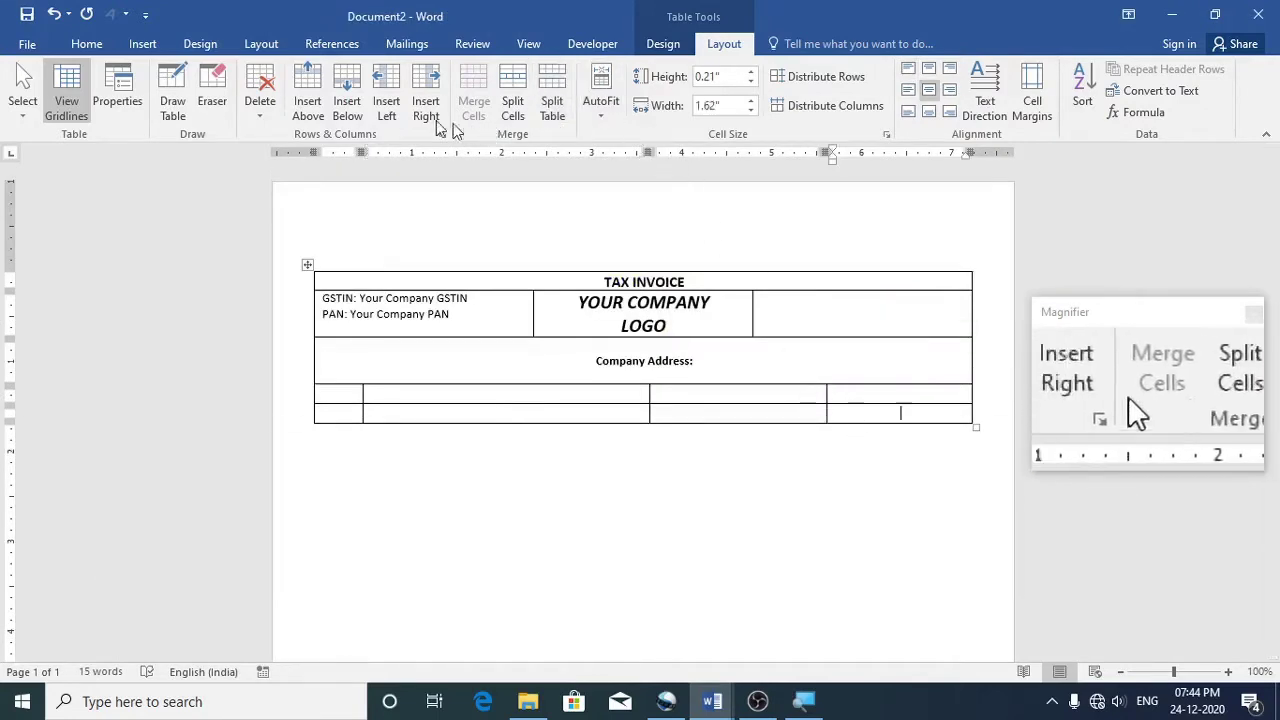
left_click(346, 105)
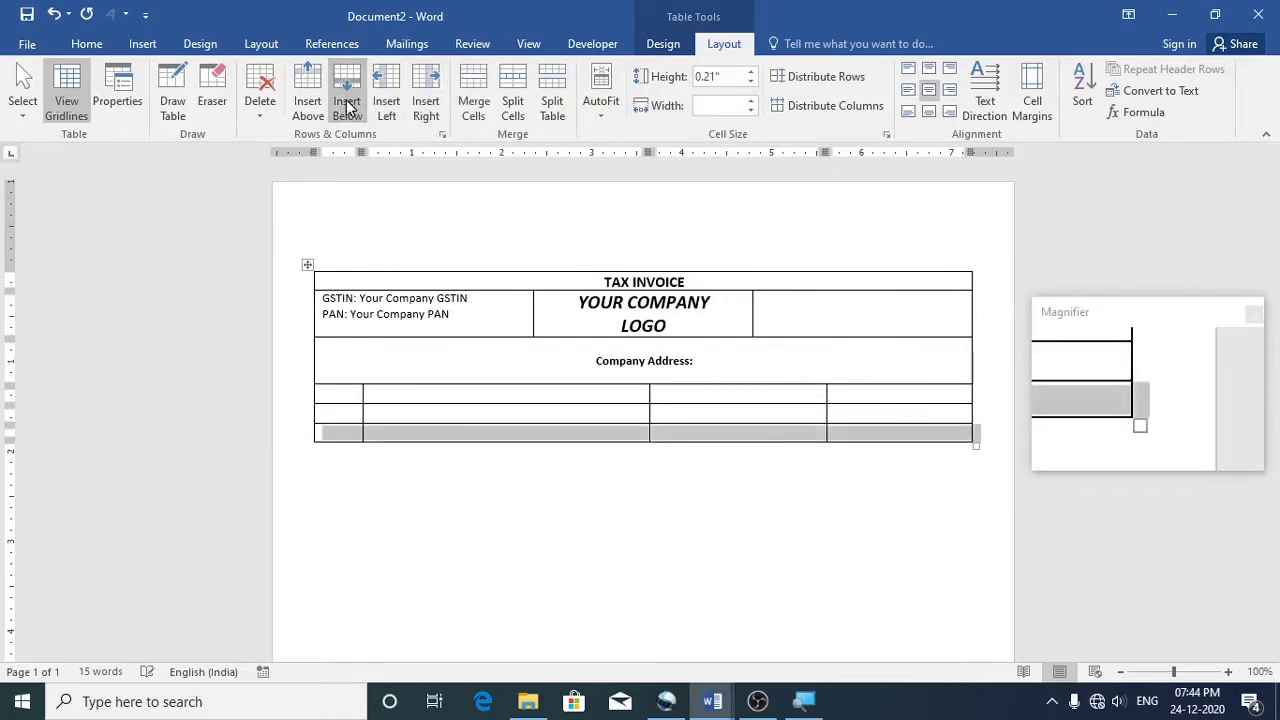
left_click(346, 105)
left_click(346, 105)
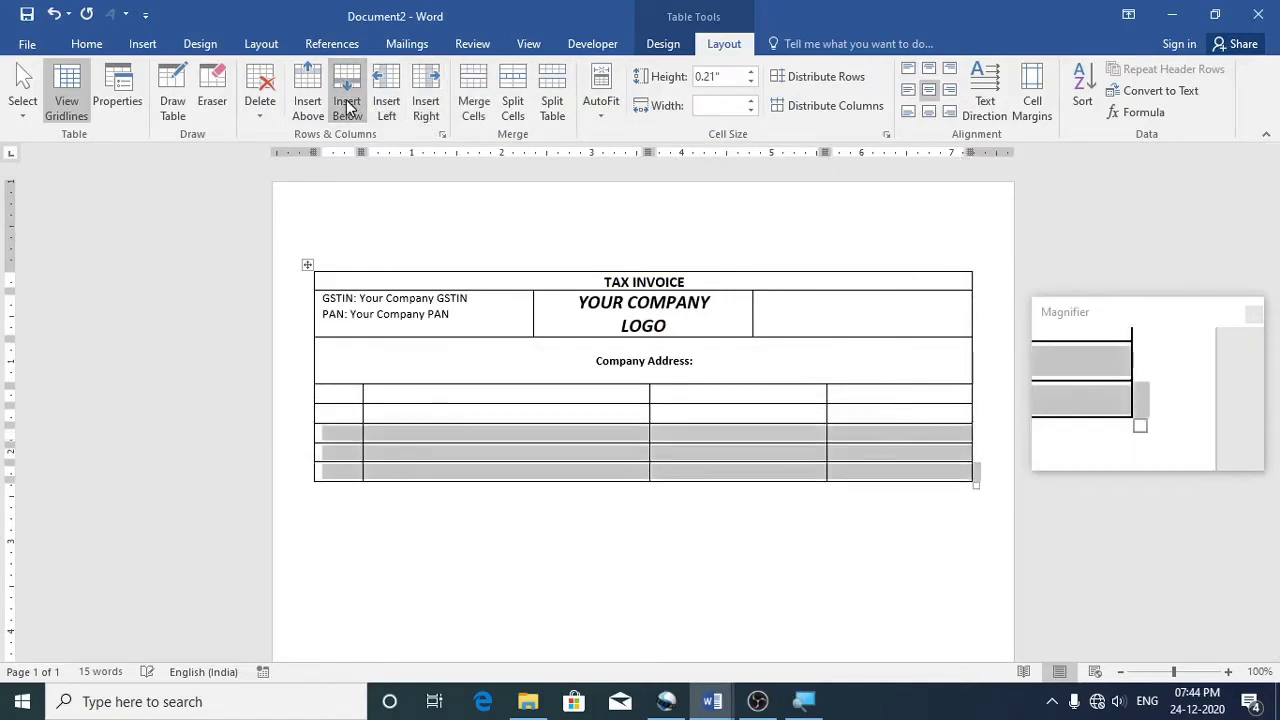
Compare with the finished template's M/S cell and merge the first column's four cells below the fourth row into one
left_click(452, 431)
key("alt+Tab")
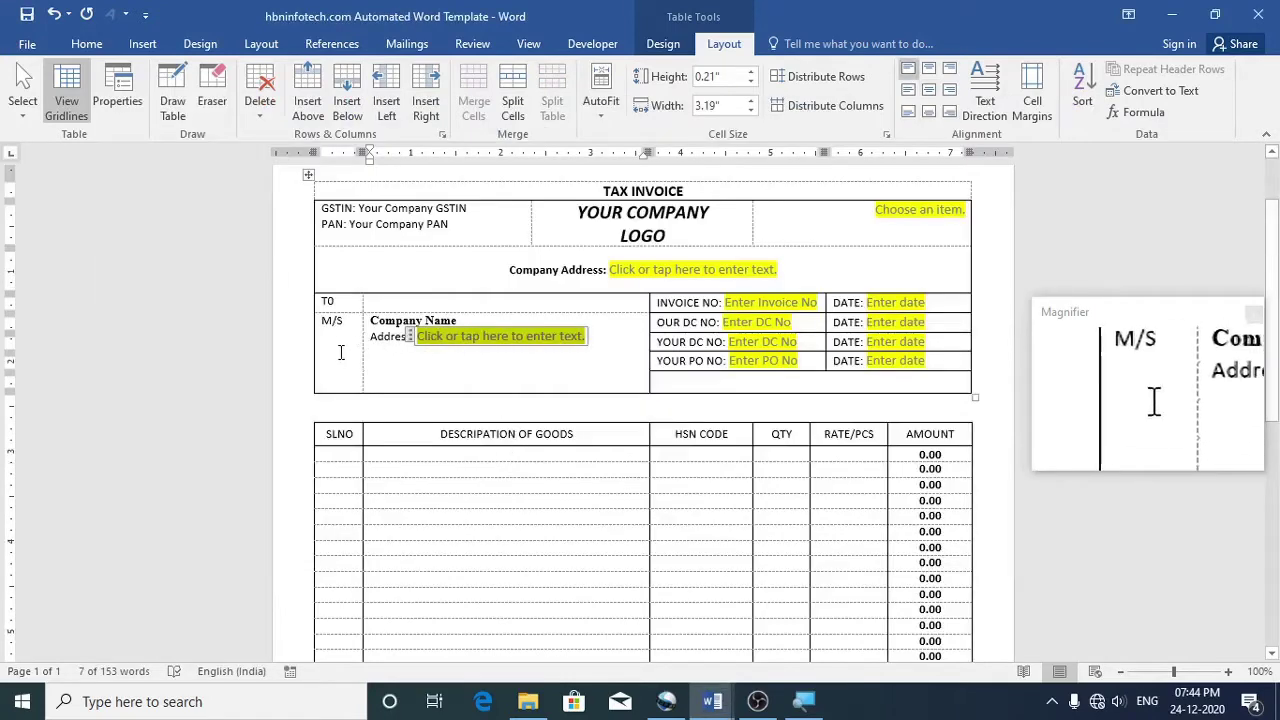
key("alt+Tab")
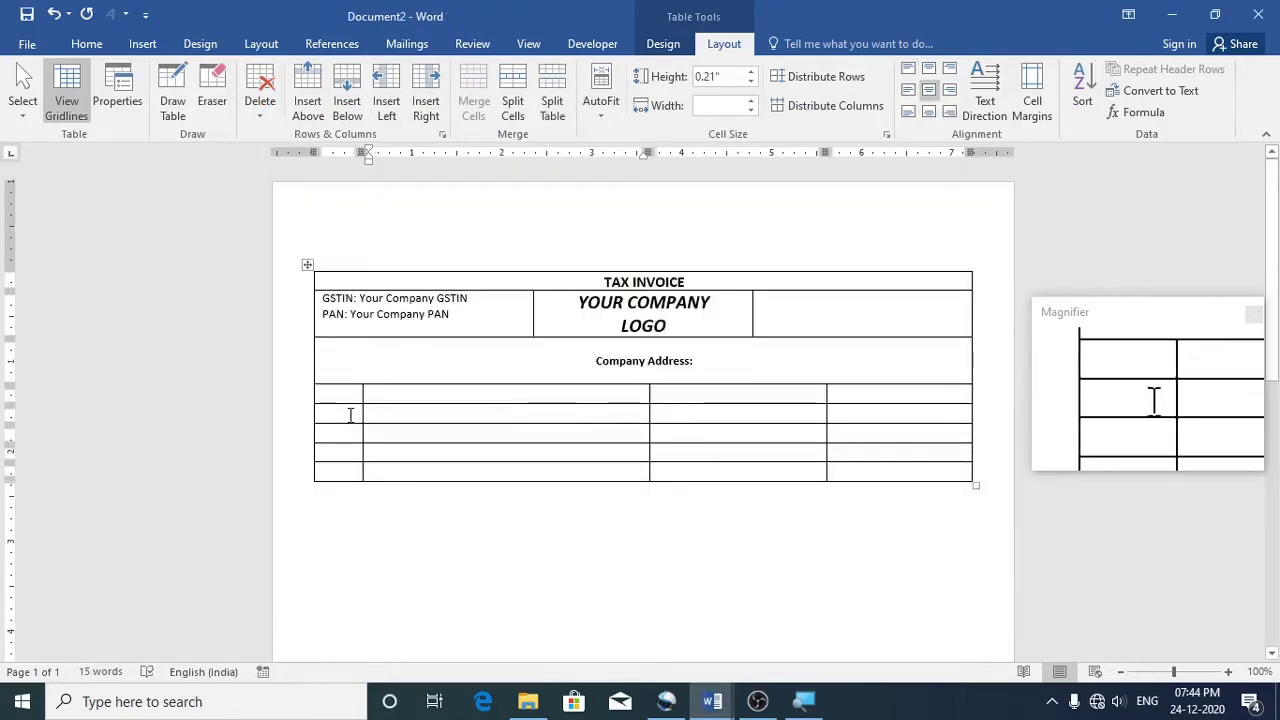
left_click_drag(350, 415, 338, 472)
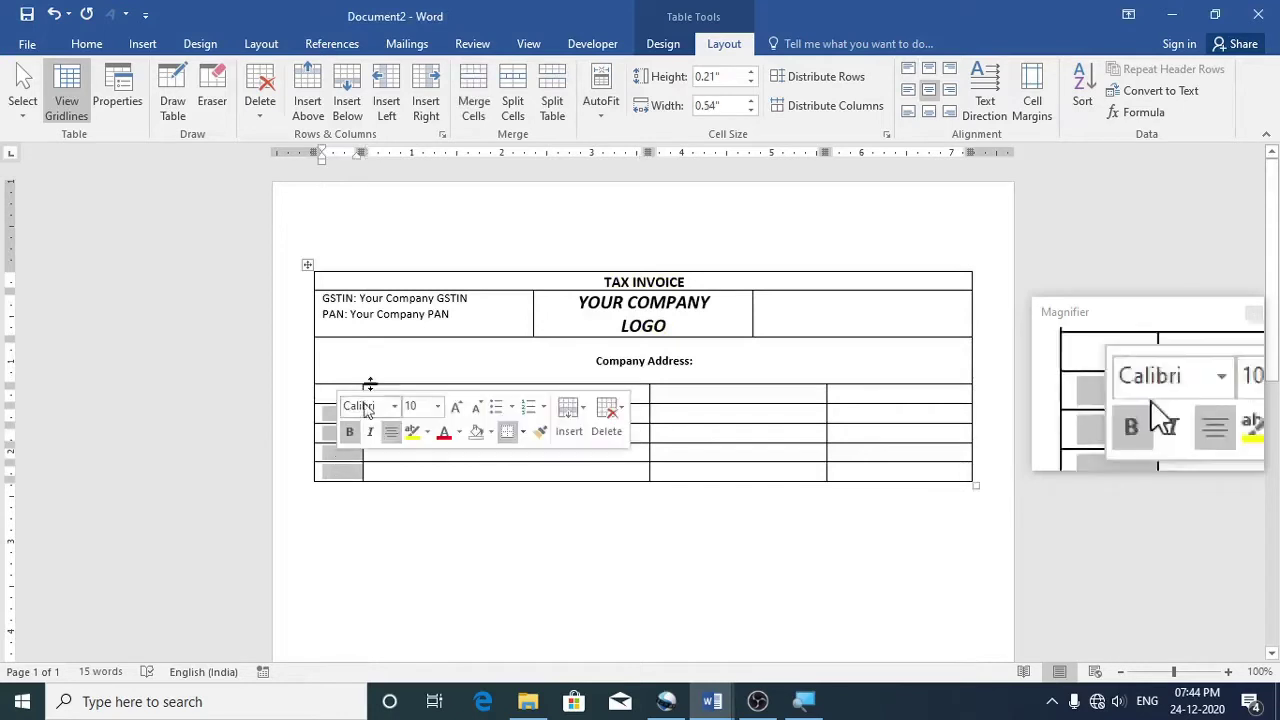
left_click(474, 105)
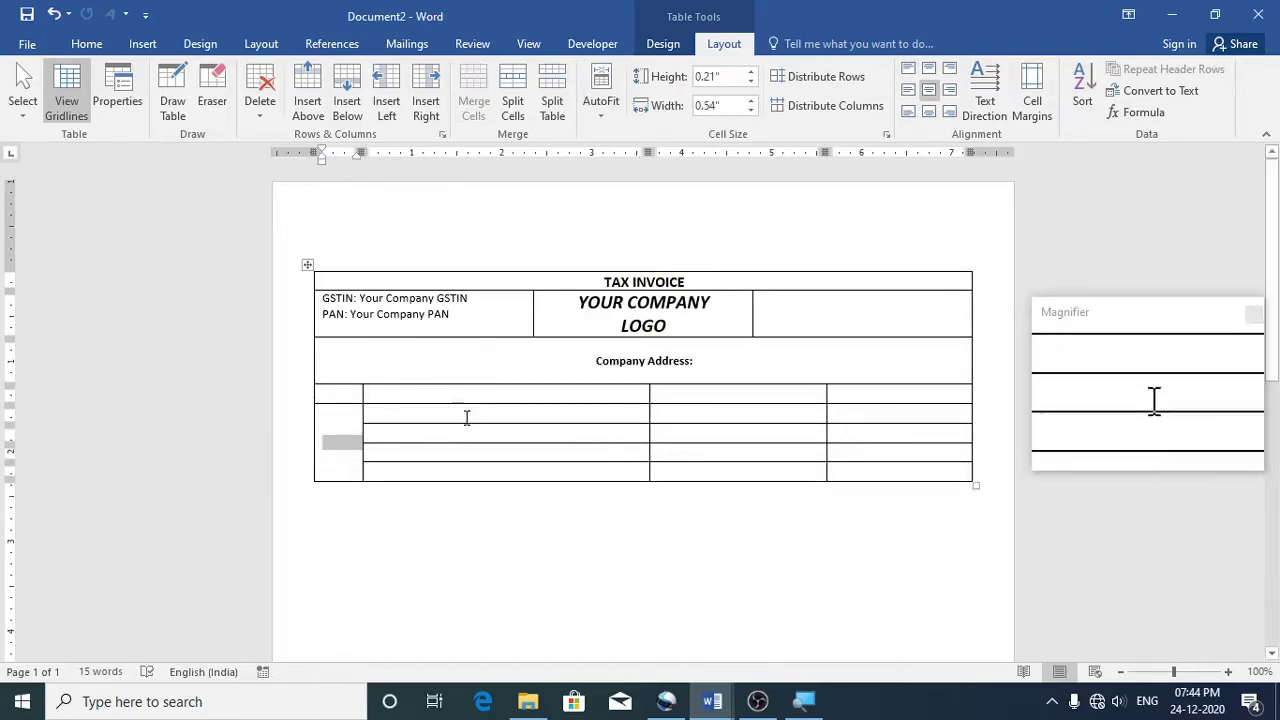
Merge the second column's four cells below the fourth row, and merge the bottom row's last two cells into one
left_click_drag(466, 417, 474, 462)
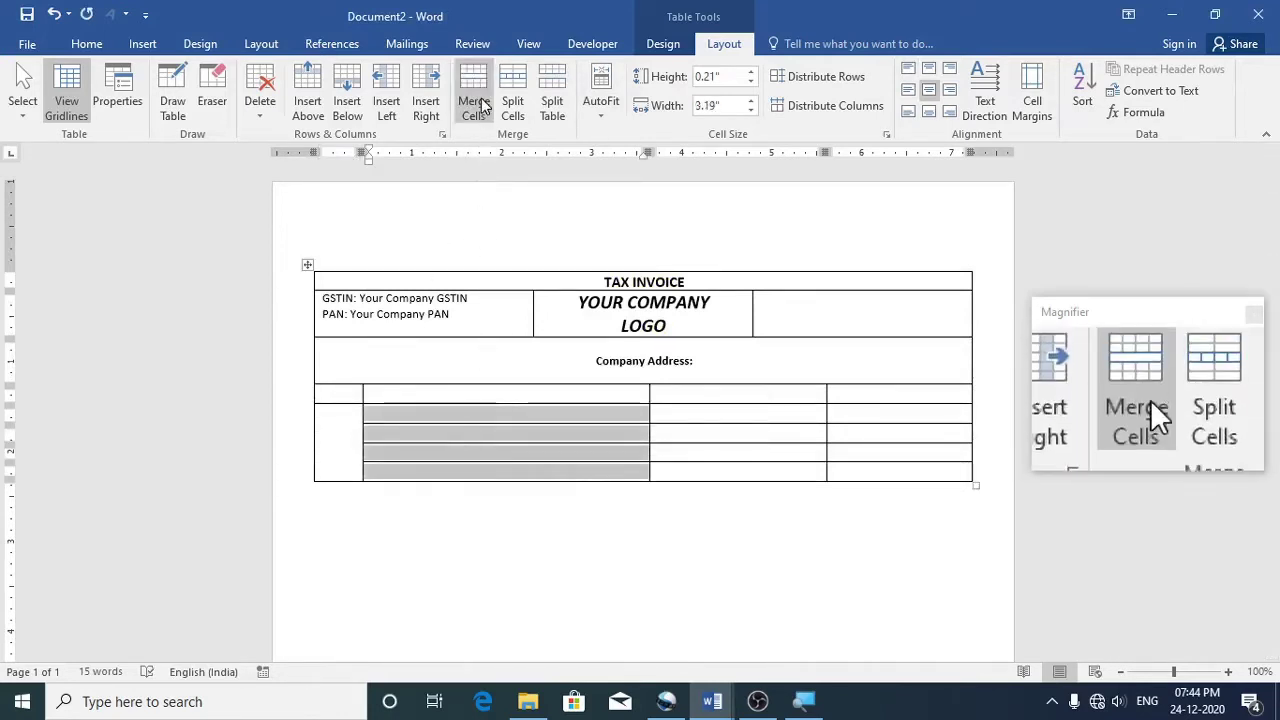
left_click(480, 103)
left_click_drag(858, 471, 814, 466)
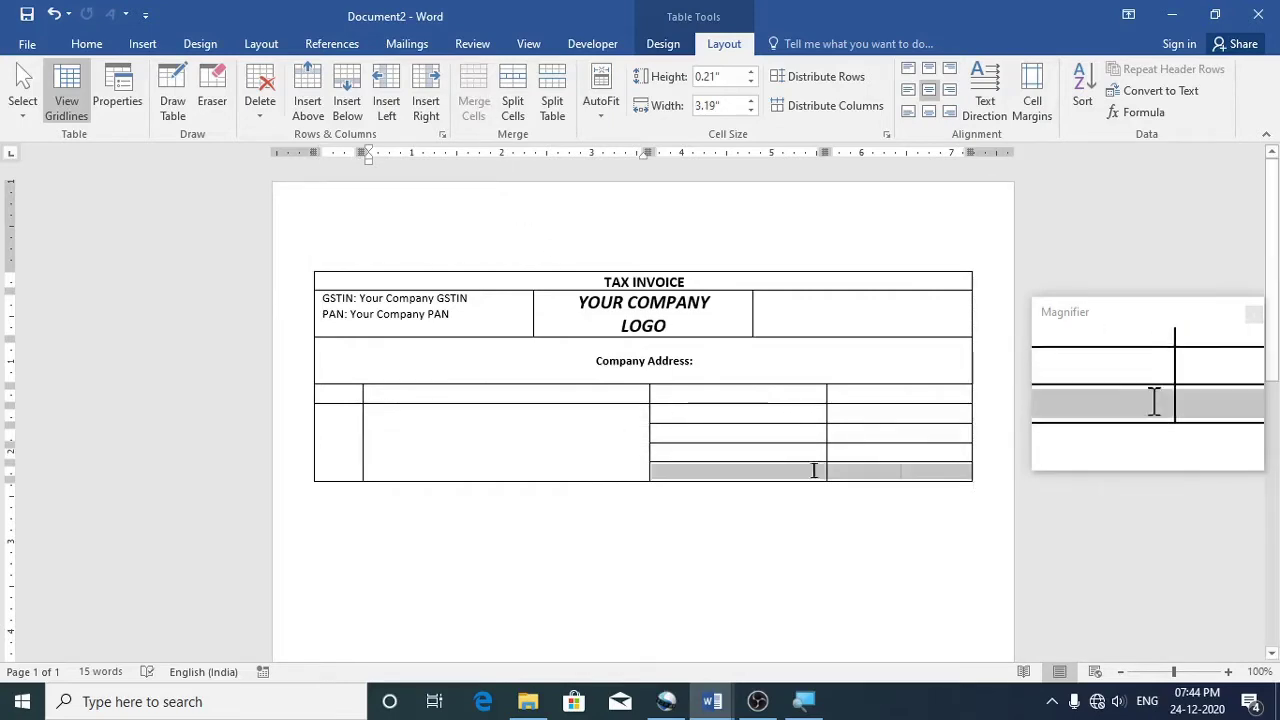
left_click(478, 108)
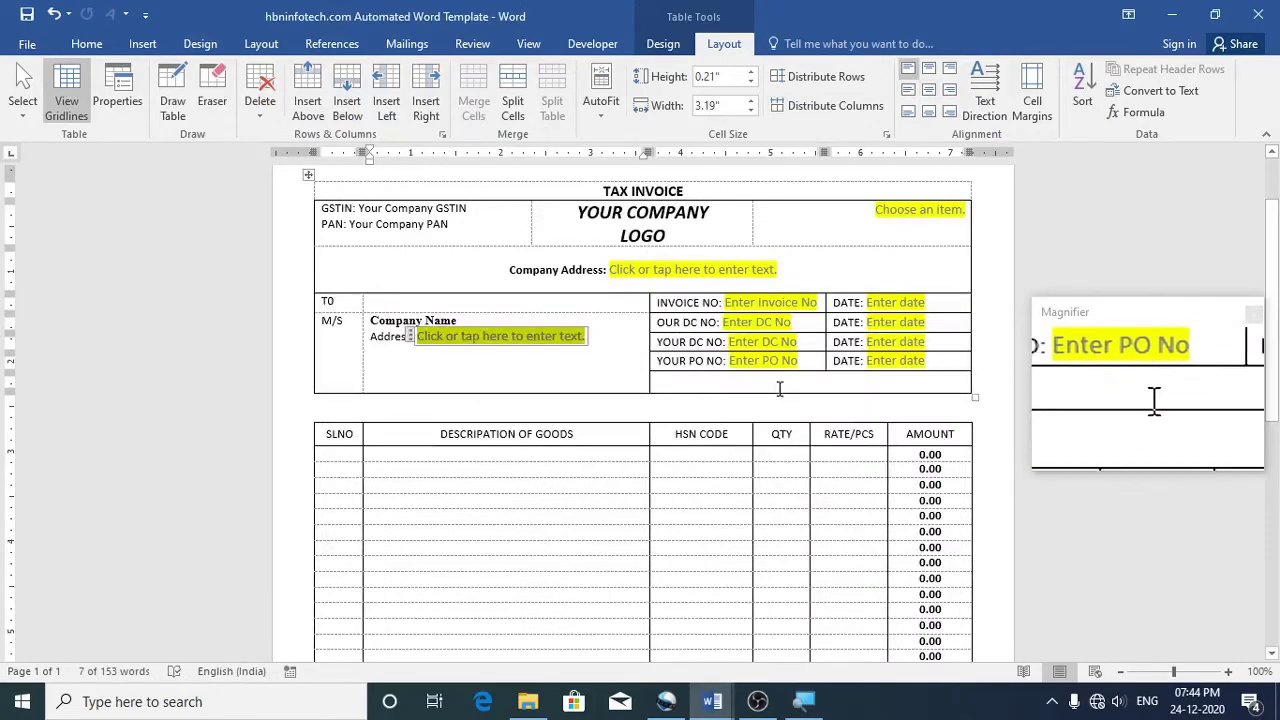
Copy the TO label from the finished template into the new table's fourth-row first cell and align it top left
left_click(327, 302)
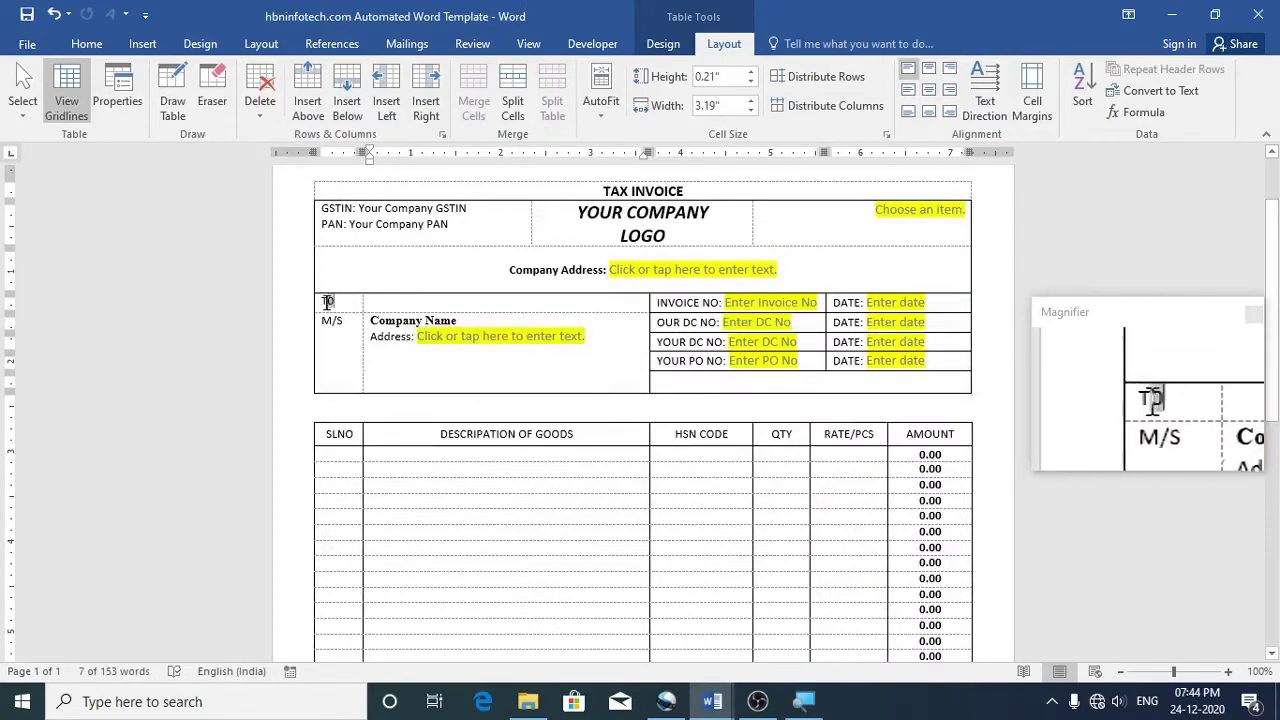
left_click(316, 302)
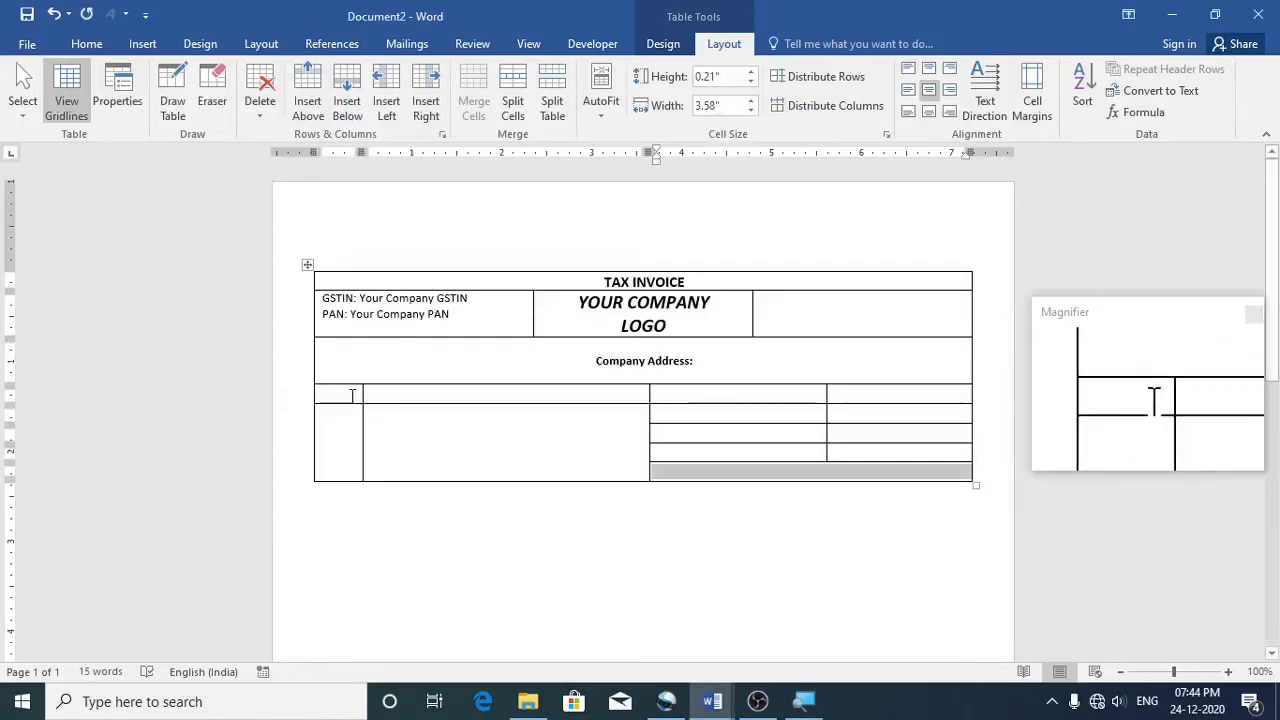
left_click(352, 396)
type("TO")
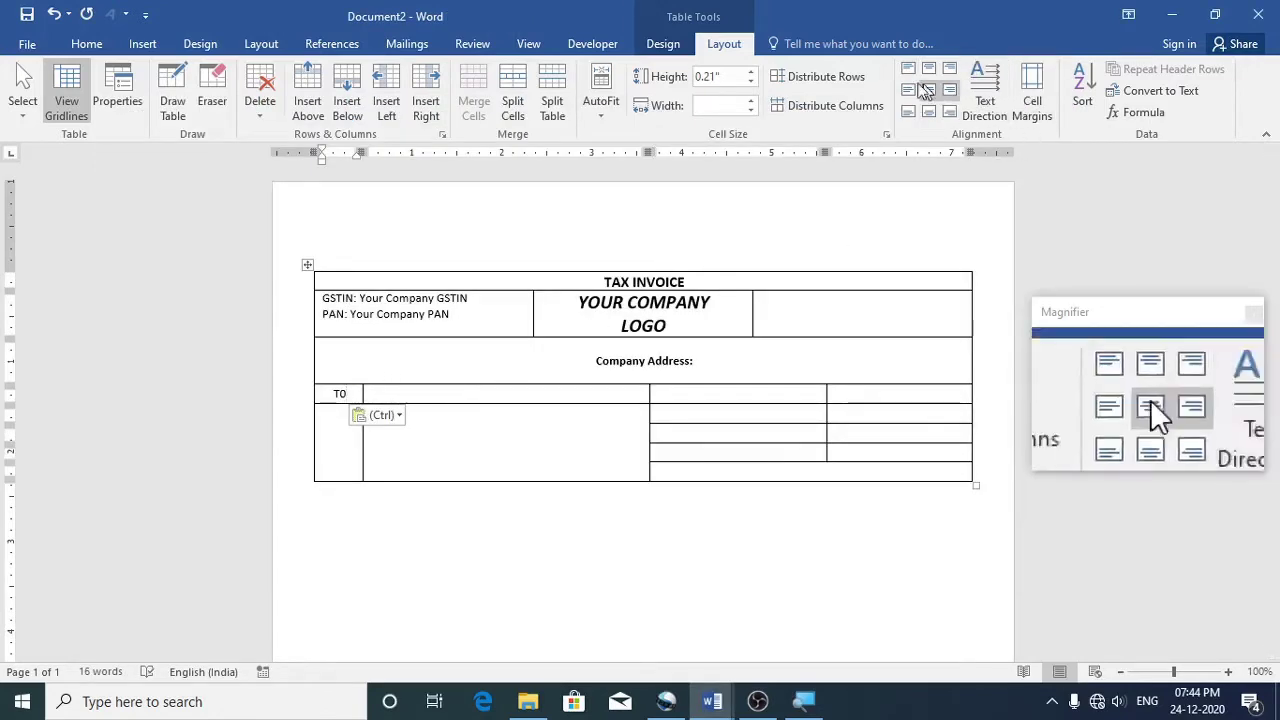
left_click(908, 68)
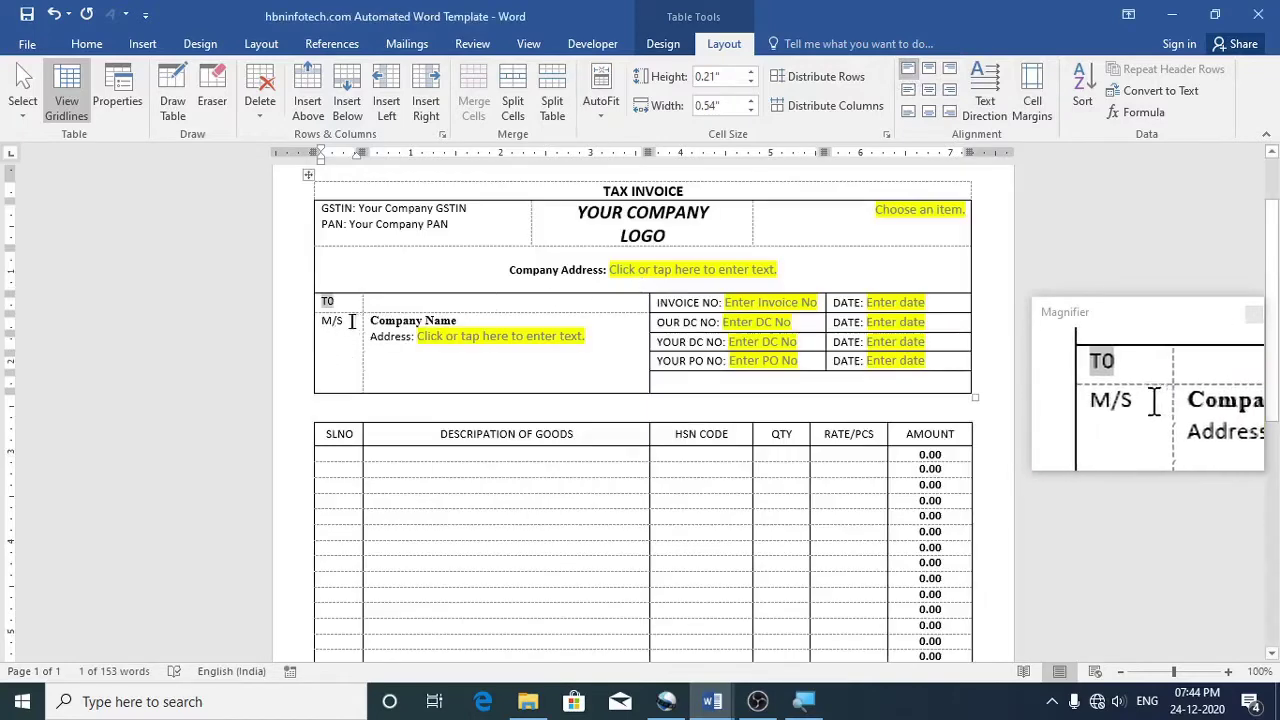
Copy the M/S label from the finished template into the merged cell below TO and align it top left
left_click_drag(345, 320, 316, 319)
key("ctrl+c")
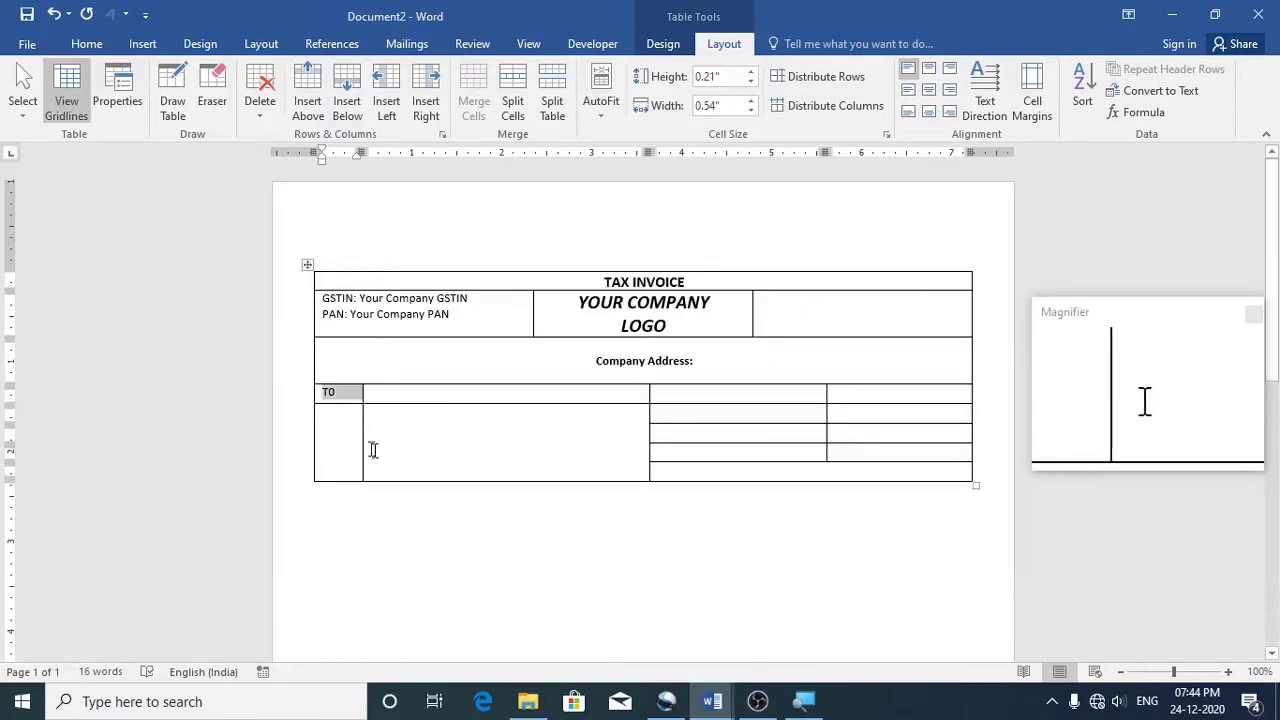
left_click(344, 409)
key("ctrl+v")
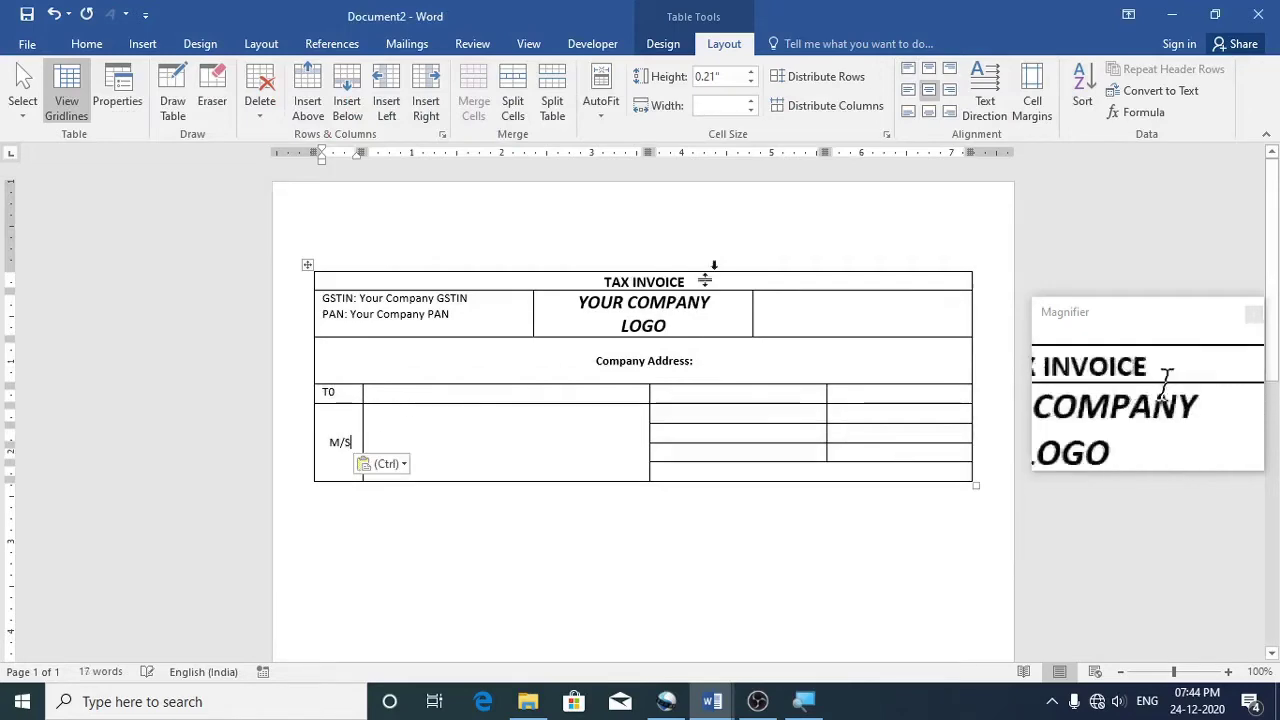
left_click(908, 68)
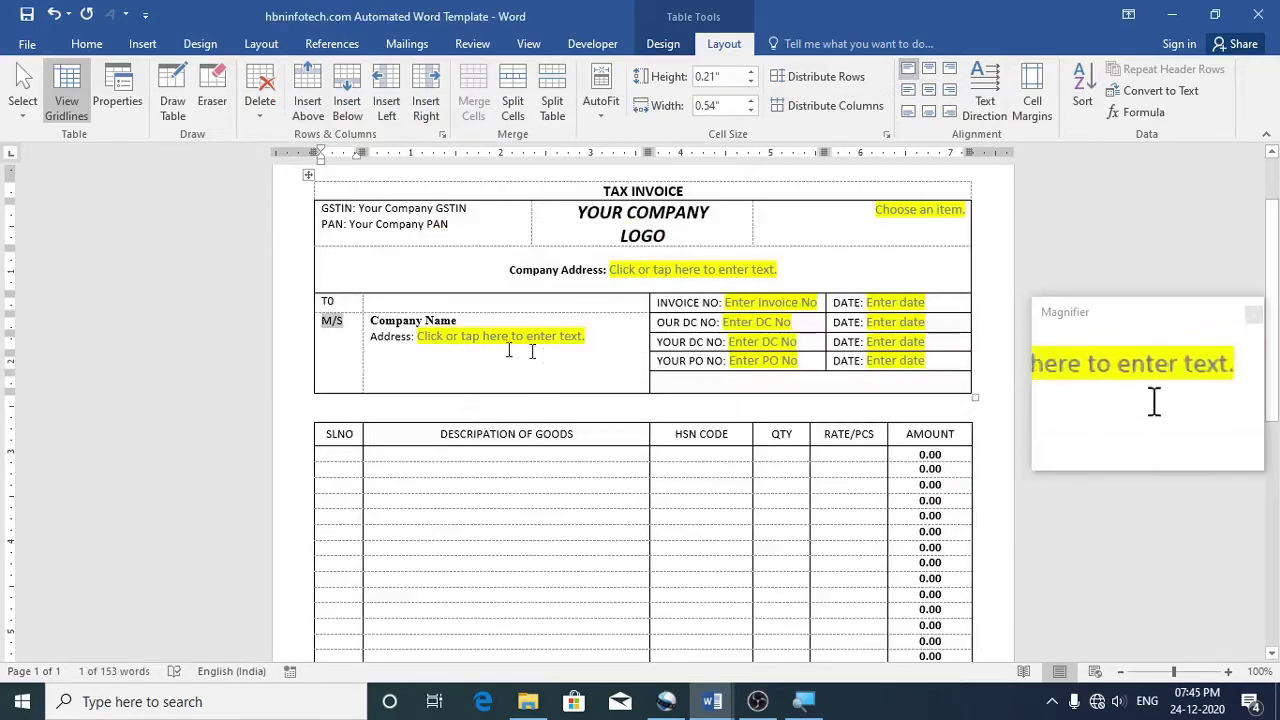
Copy the Company Name and Address: labels into the merged cell beside M/S and align them top left
left_click(387, 325)
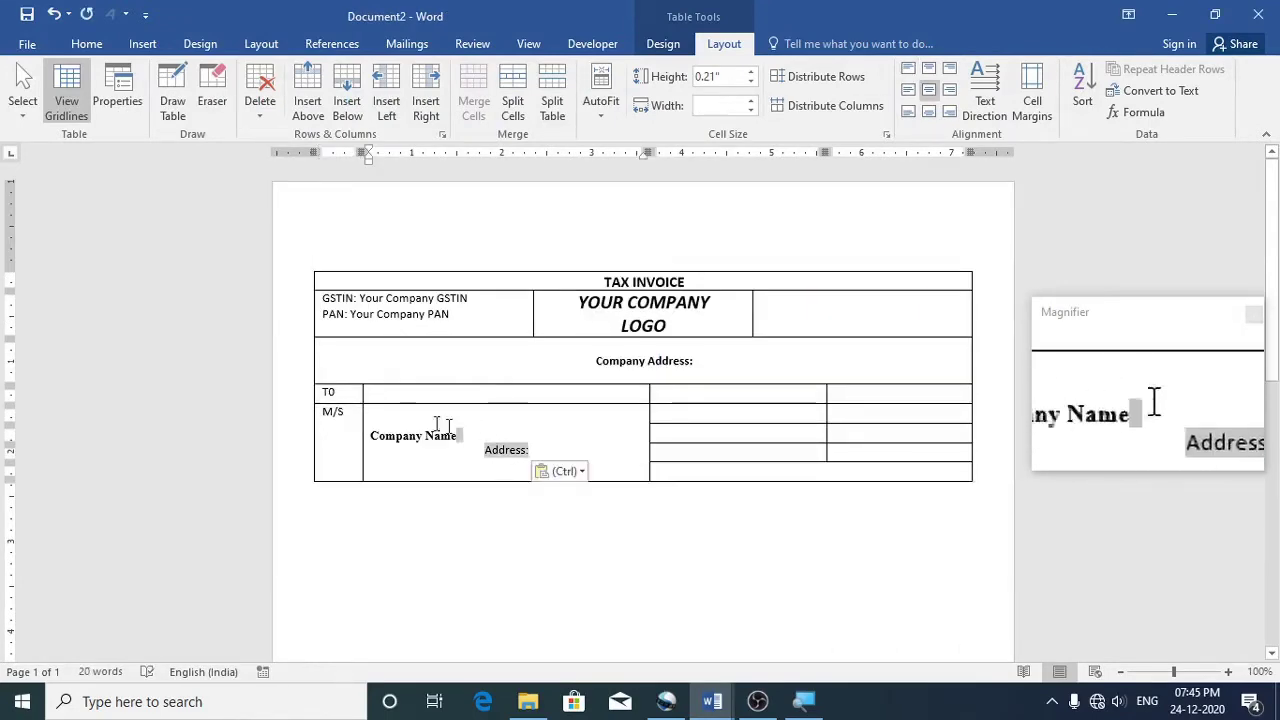
left_click_drag(437, 424, 374, 406)
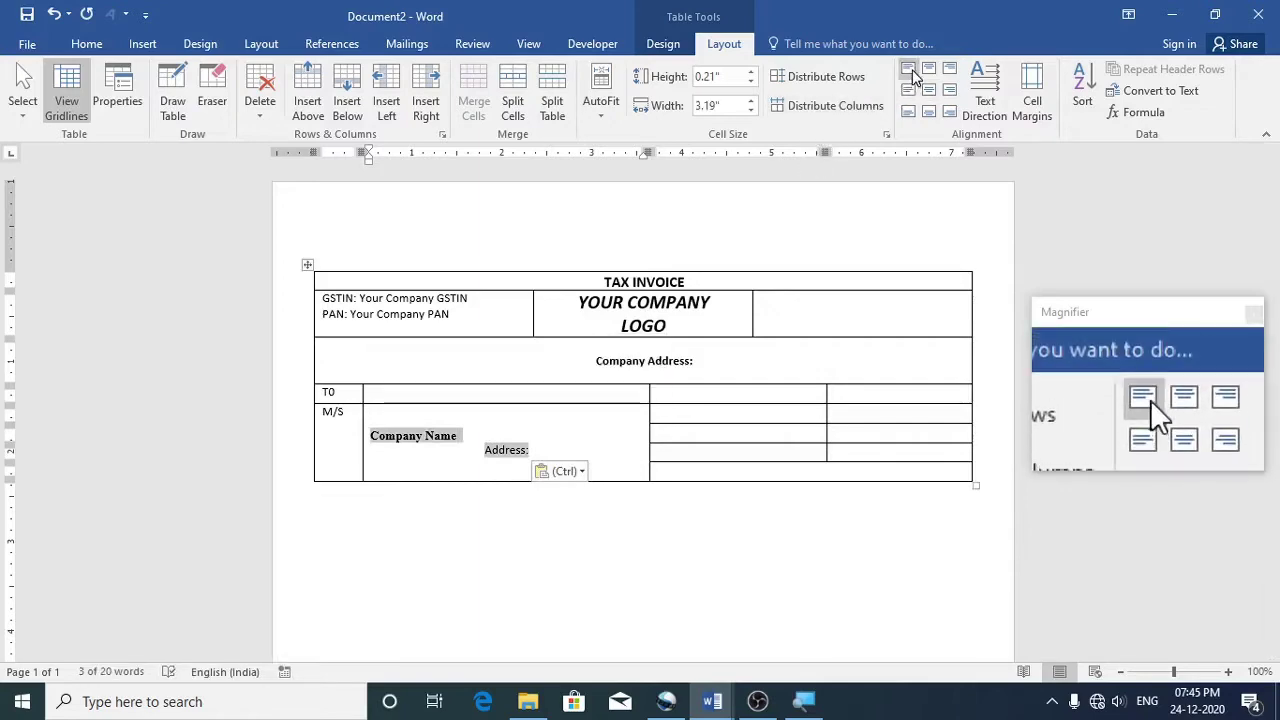
left_click(910, 72)
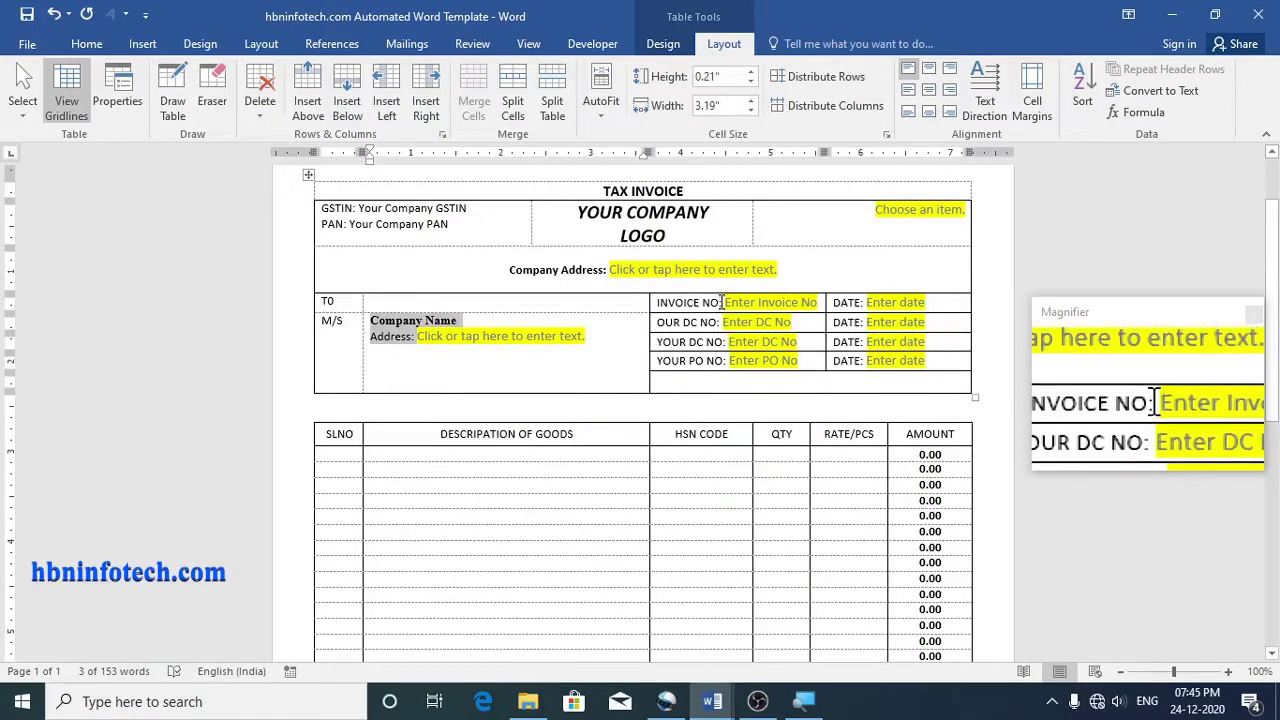
Copy the INVOICE NO: and OUR DC NO: labels from the finished template into the first two cells of the new table's third column
left_click_drag(657, 302, 722, 302)
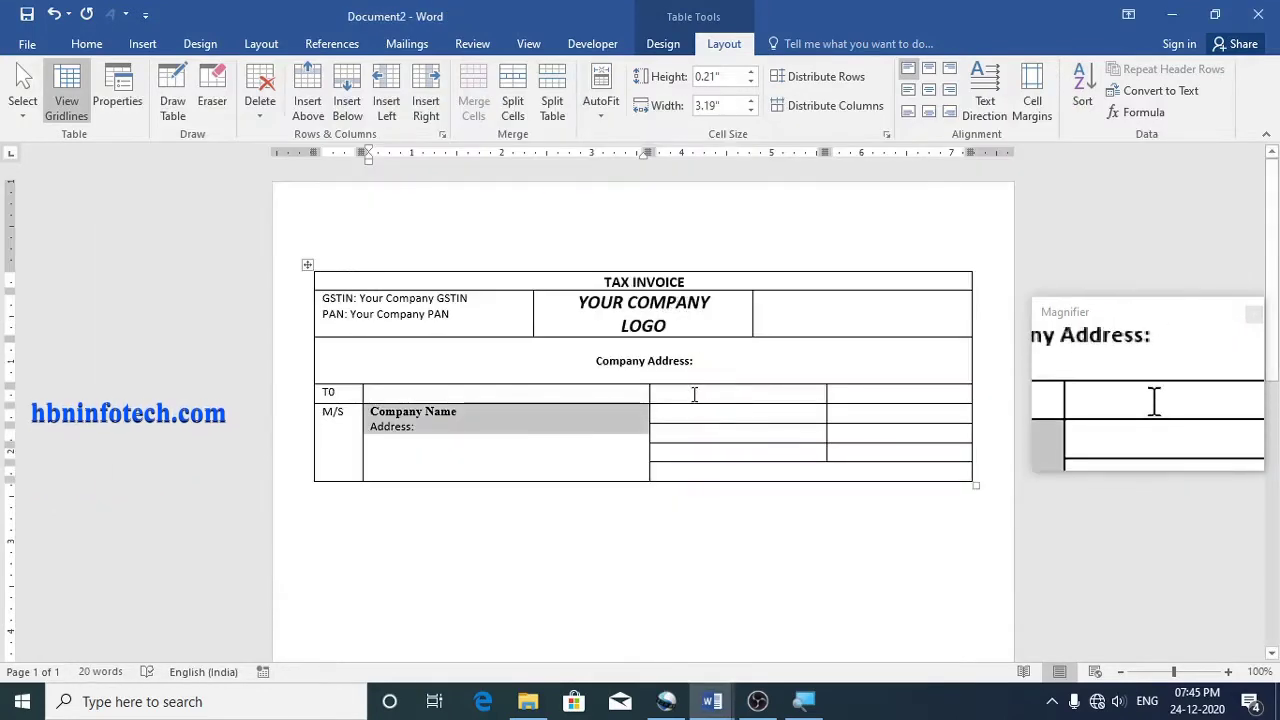
left_click(694, 394)
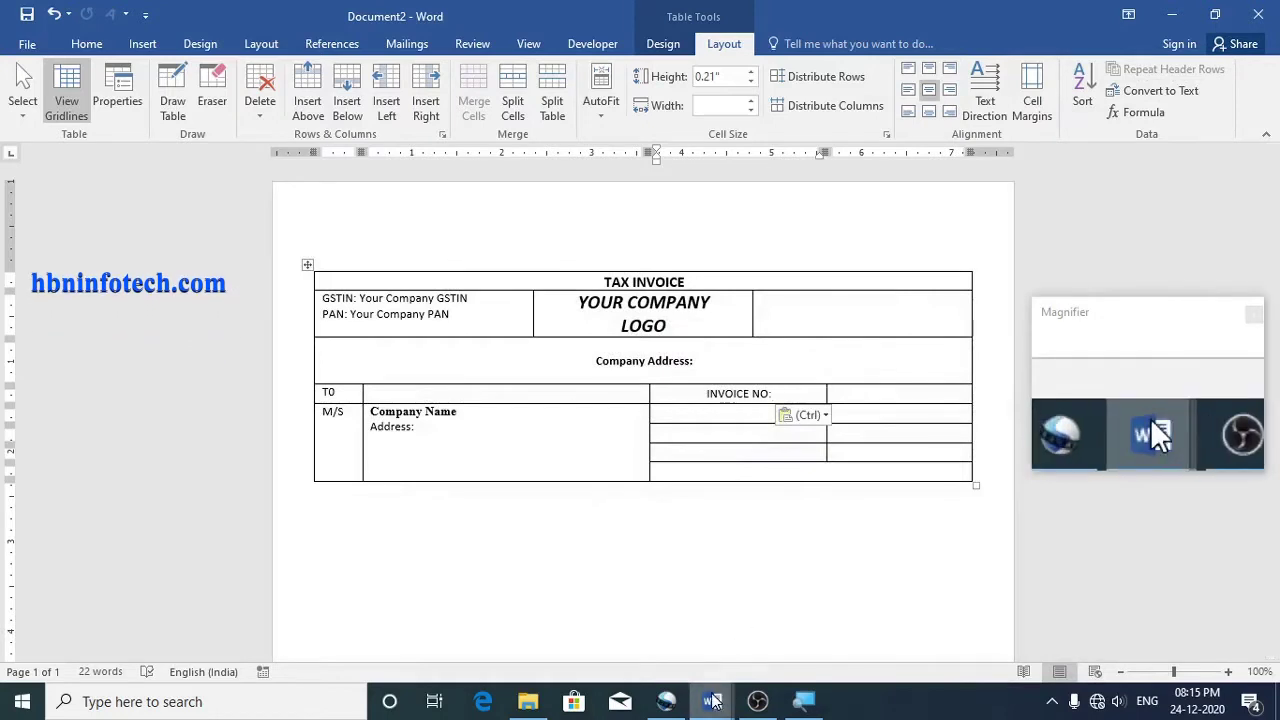
mouse_move(712, 701)
left_click(663, 622)
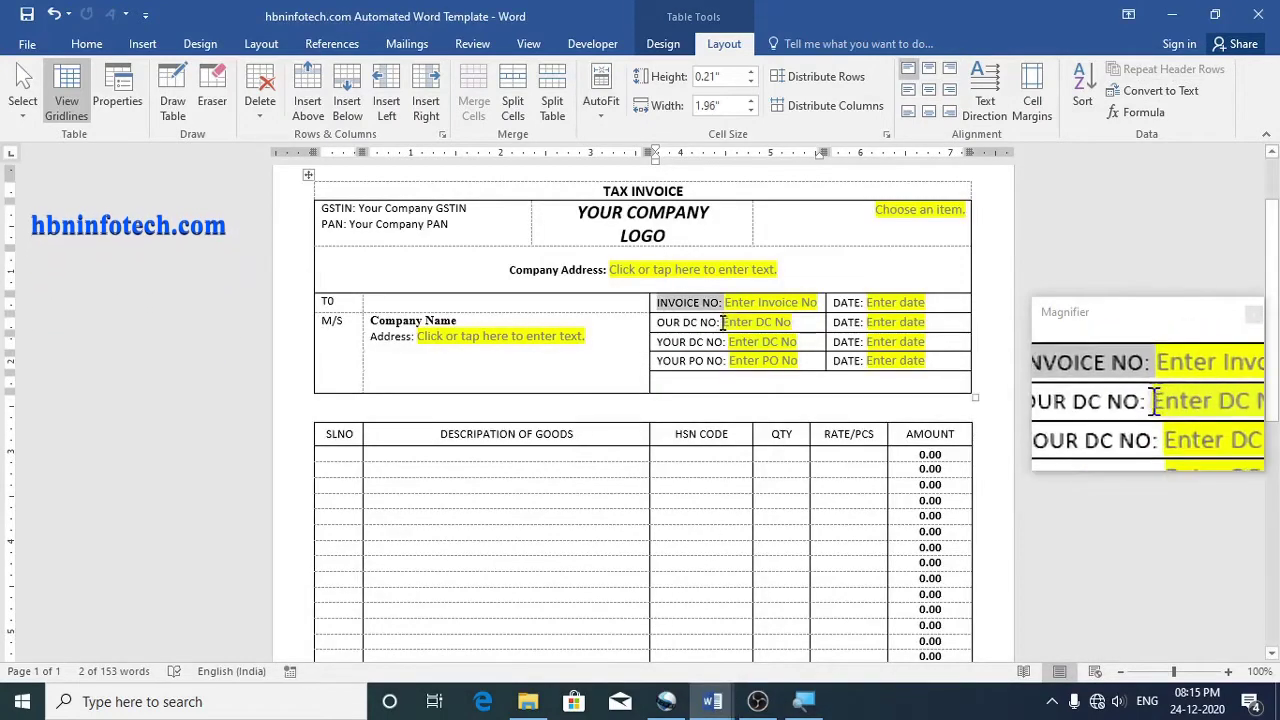
left_click_drag(717, 322, 658, 322)
key("ctrl+c")
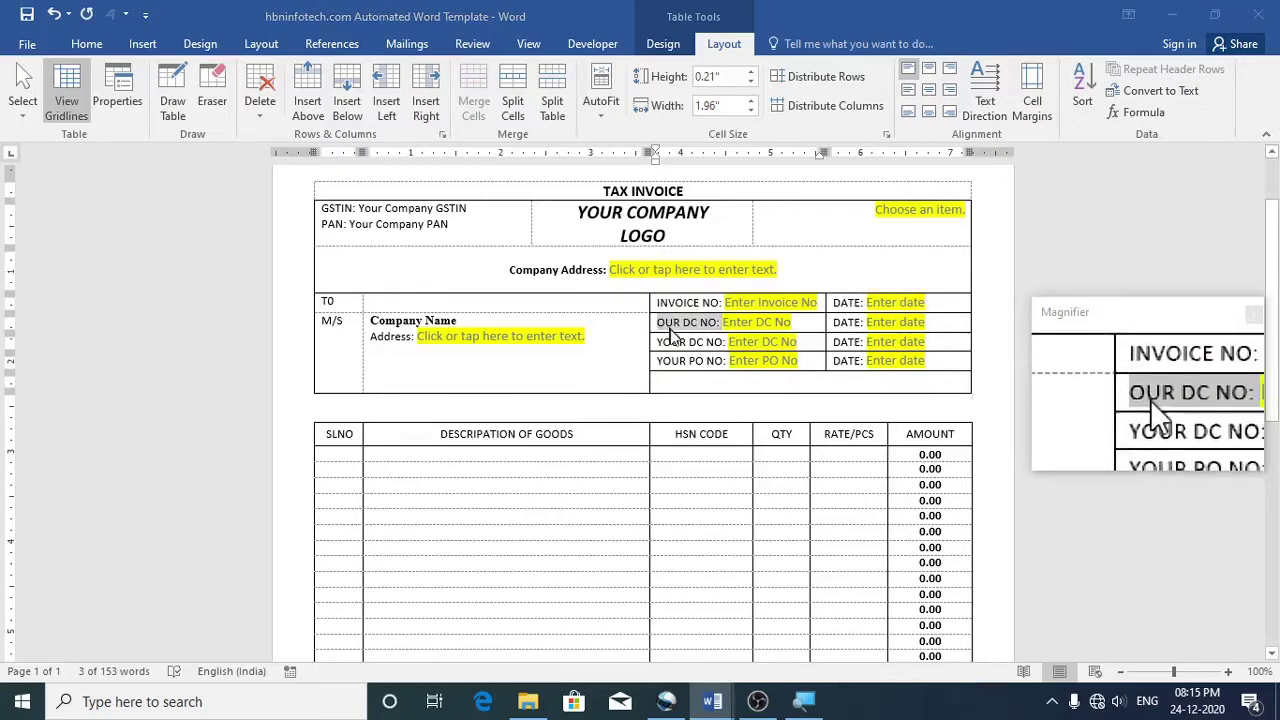
key("alt+Tab")
left_click(750, 418)
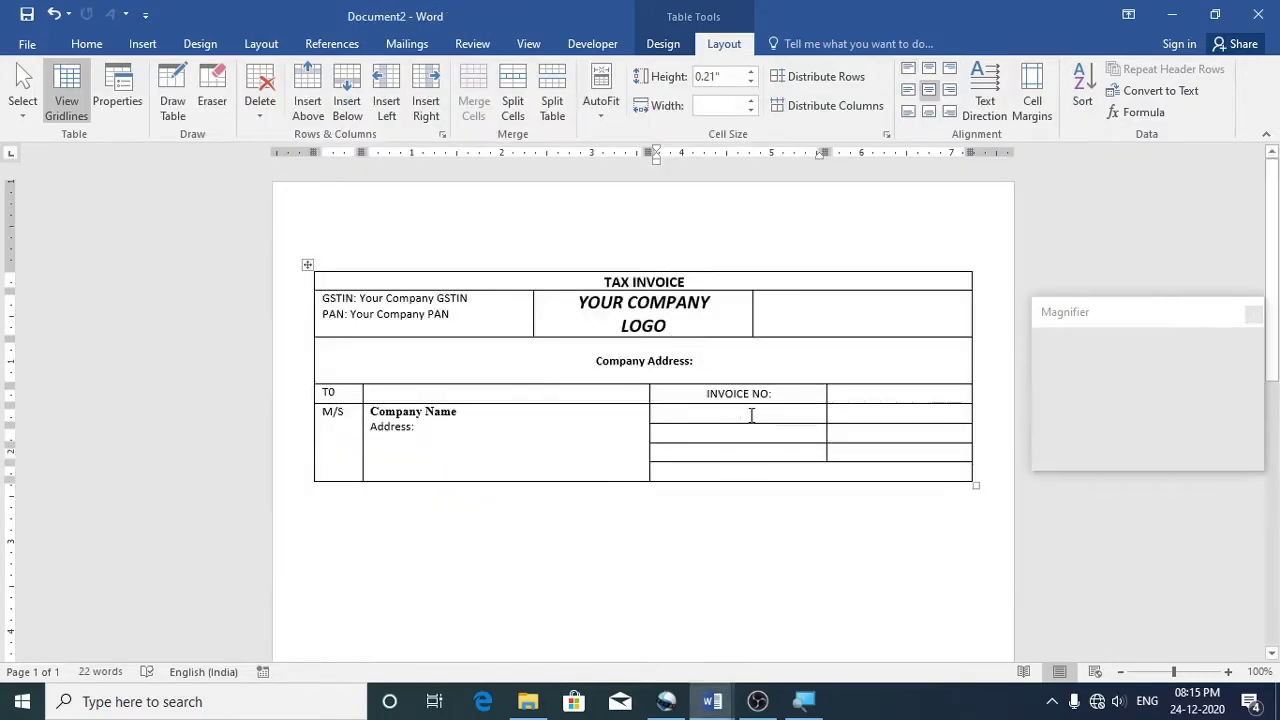
key("ctrl+v")
Copy the YOUR DC NO label into the cell below OUR DC NO: and add its missing colon
key("alt+Tab")
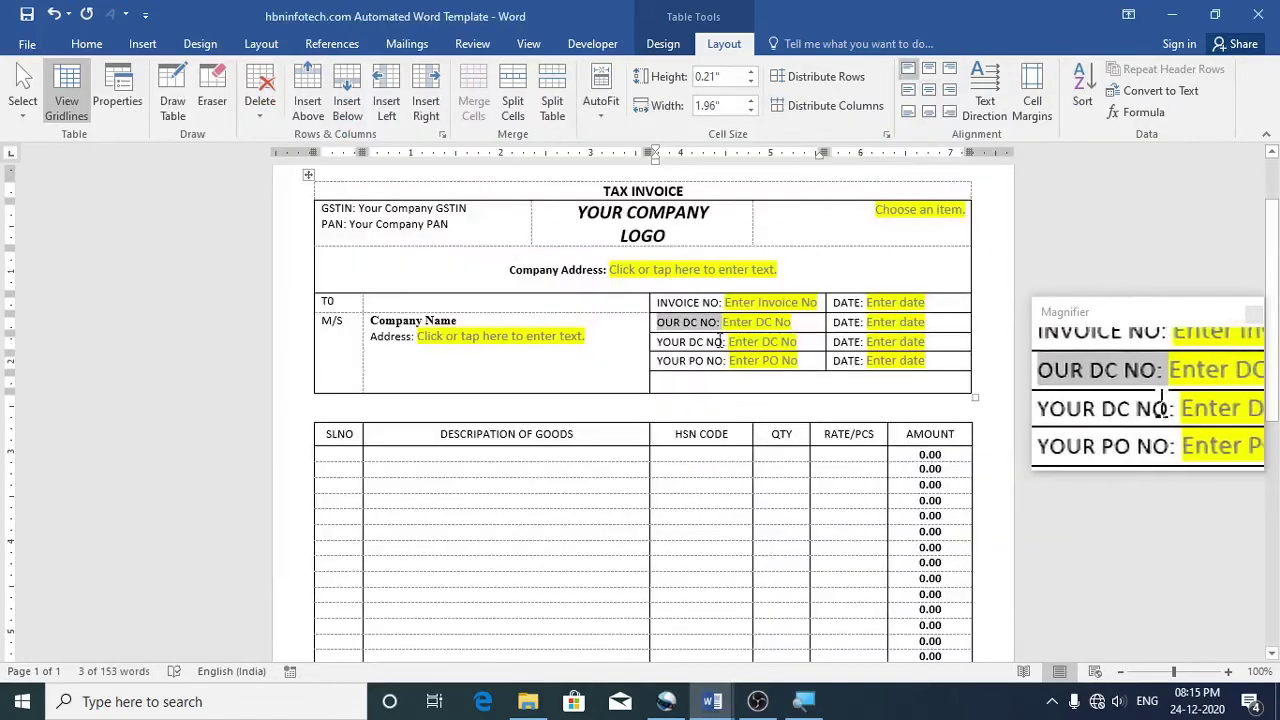
left_click_drag(724, 341, 663, 345)
key("ctrl+c")
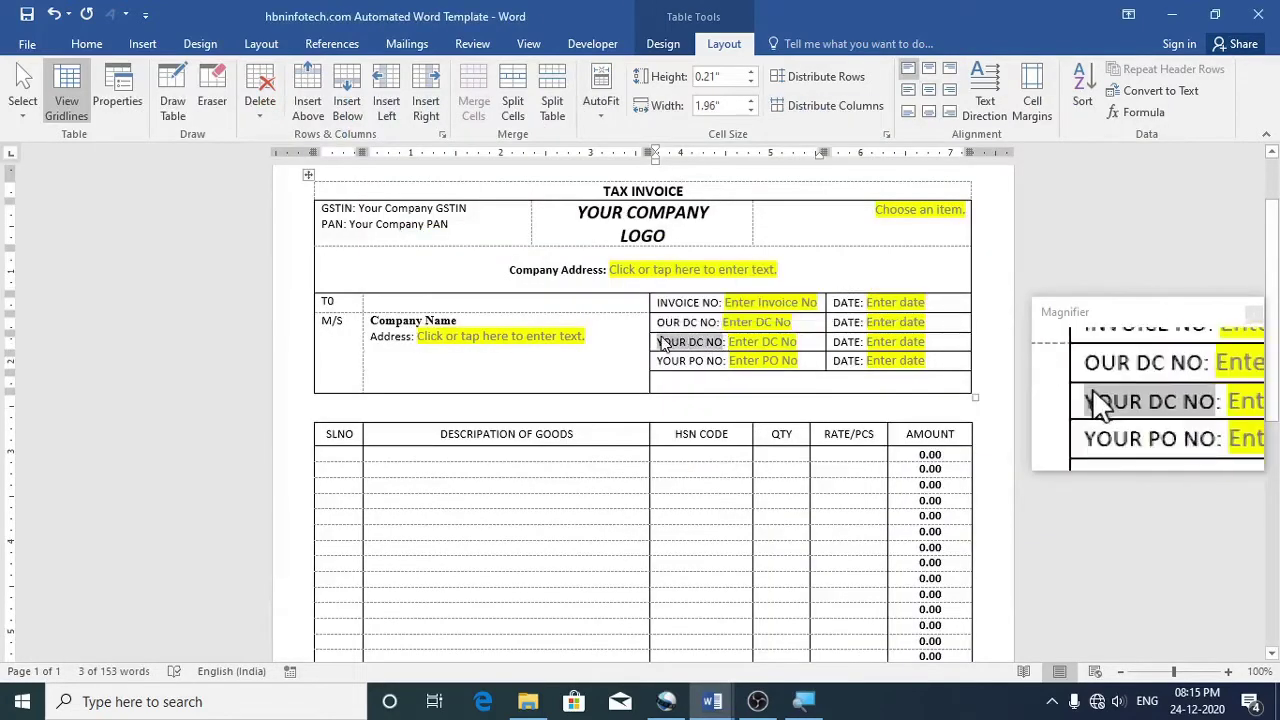
key("alt+Tab")
left_click(731, 432)
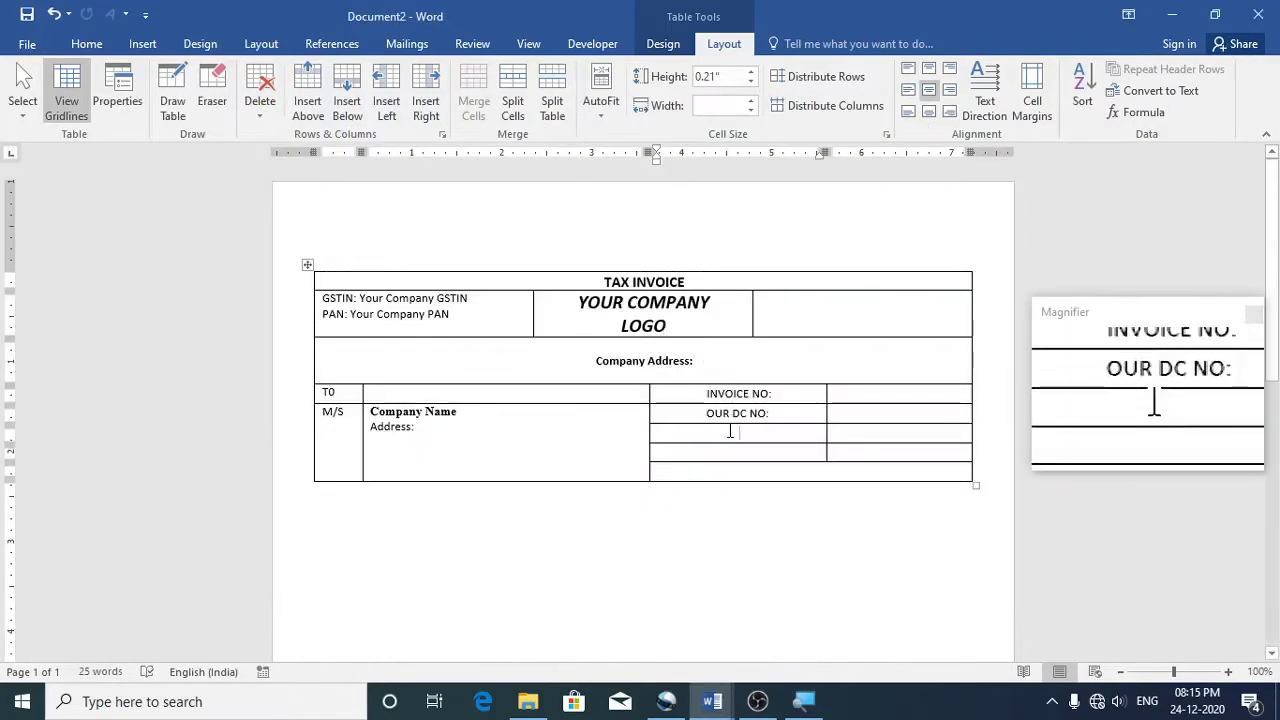
key("ctrl+v")
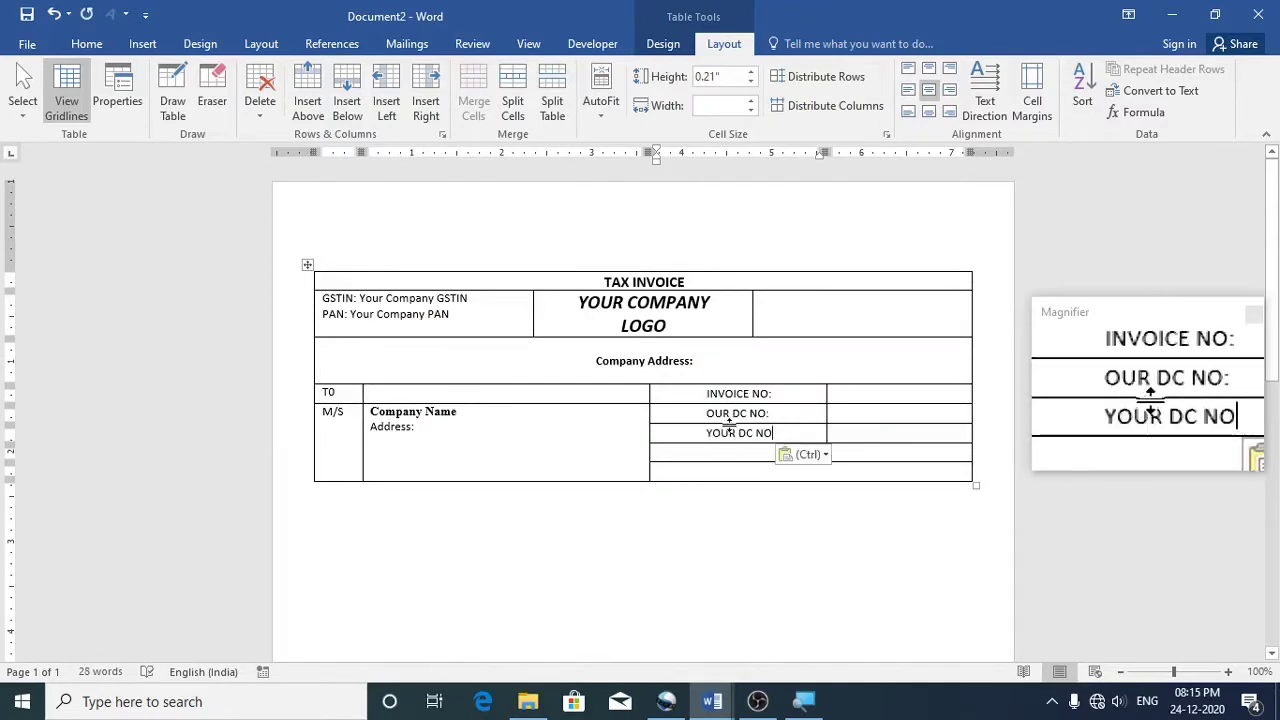
type(":")
Copy the YOUR PO NO: label from the finished template into the cell below YOUR DC NO:
key("alt+Tab")
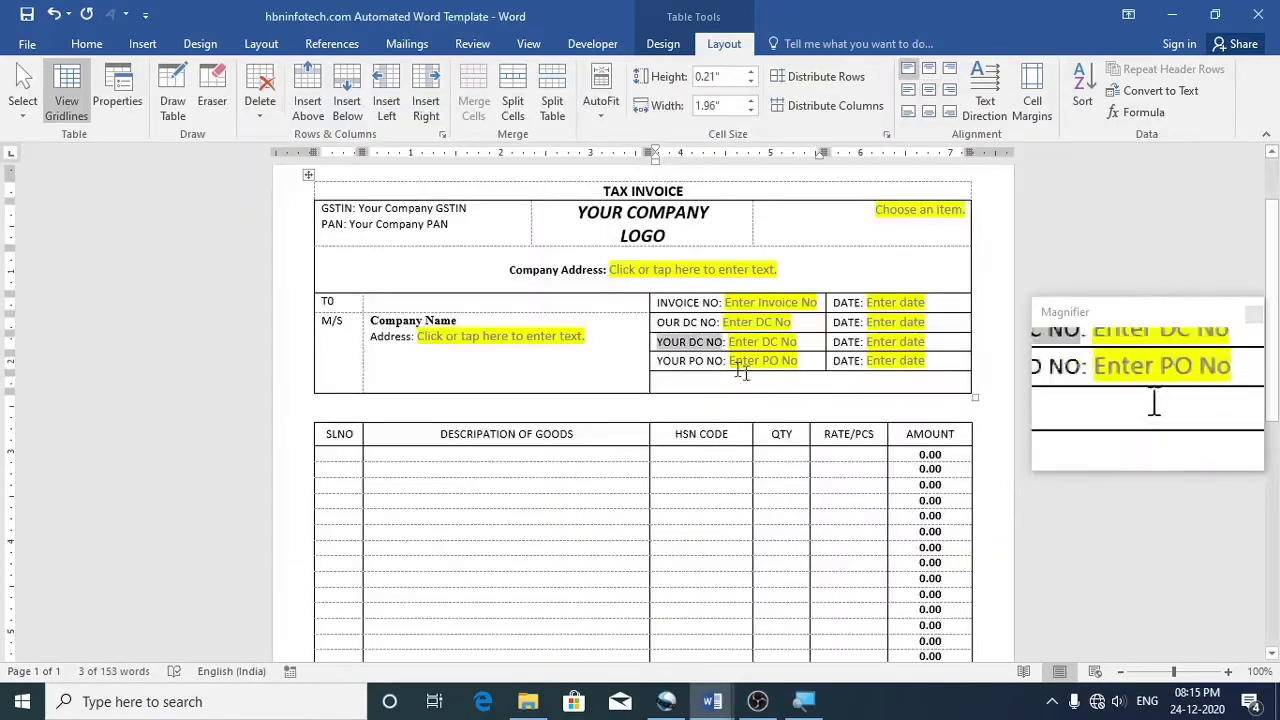
mouse_move(730, 363)
left_mouse_down()
mouse_move(660, 362)
mouse_move(726, 364)
left_mouse_up()
key("ctrl+c")
left_click(660, 362)
key("alt+Tab")
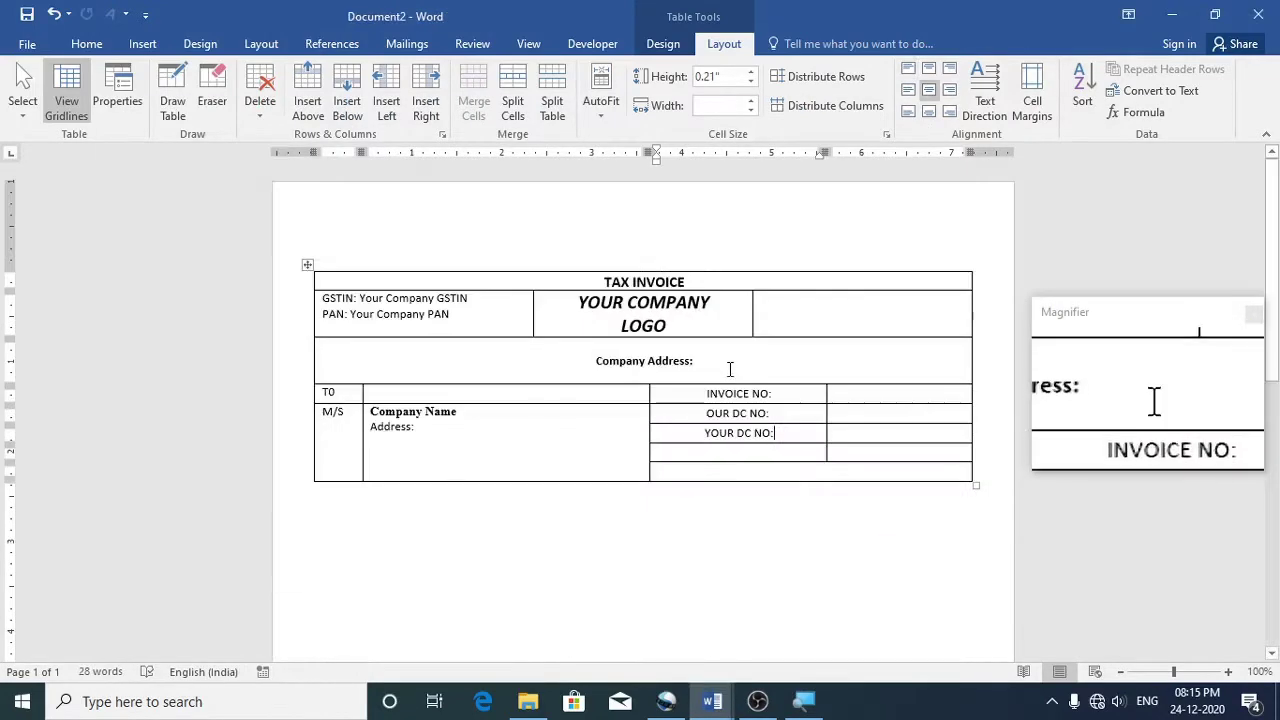
left_click(726, 452)
key("ctrl+v")
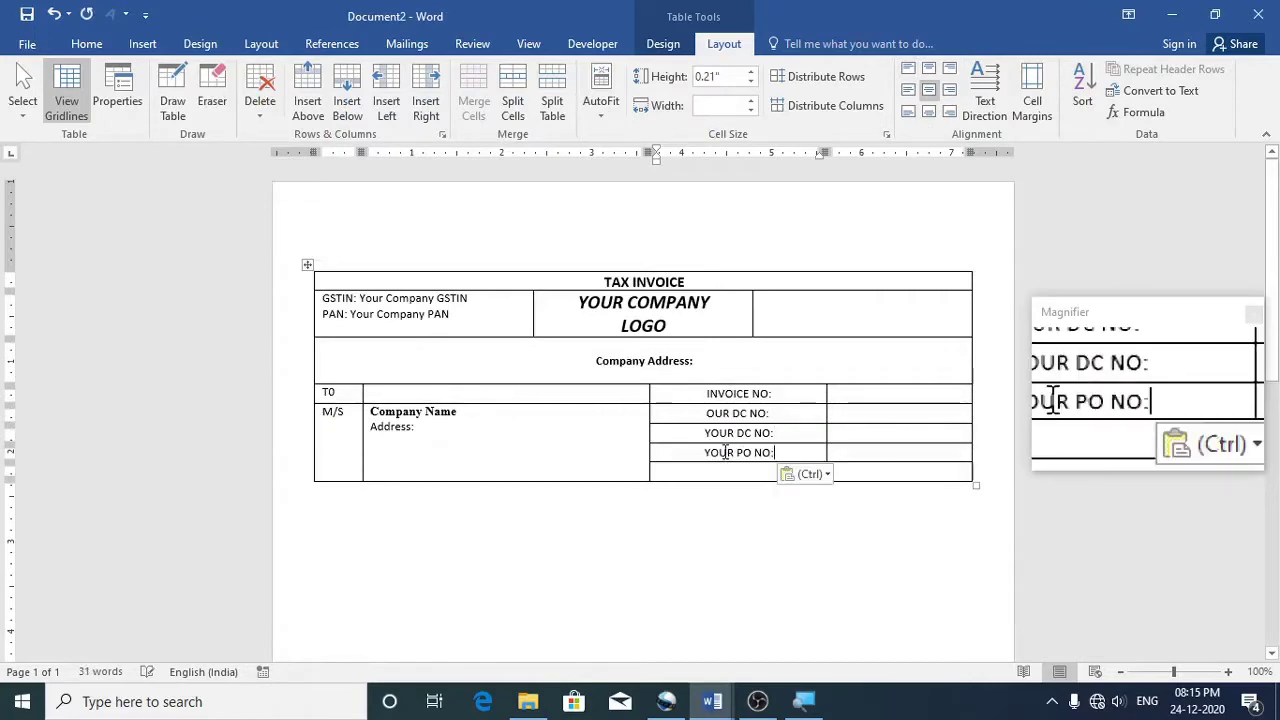
Copy the DATE: label from the finished template into all four cells beside the invoice, DC and PO number labels
key("alt+Tab")
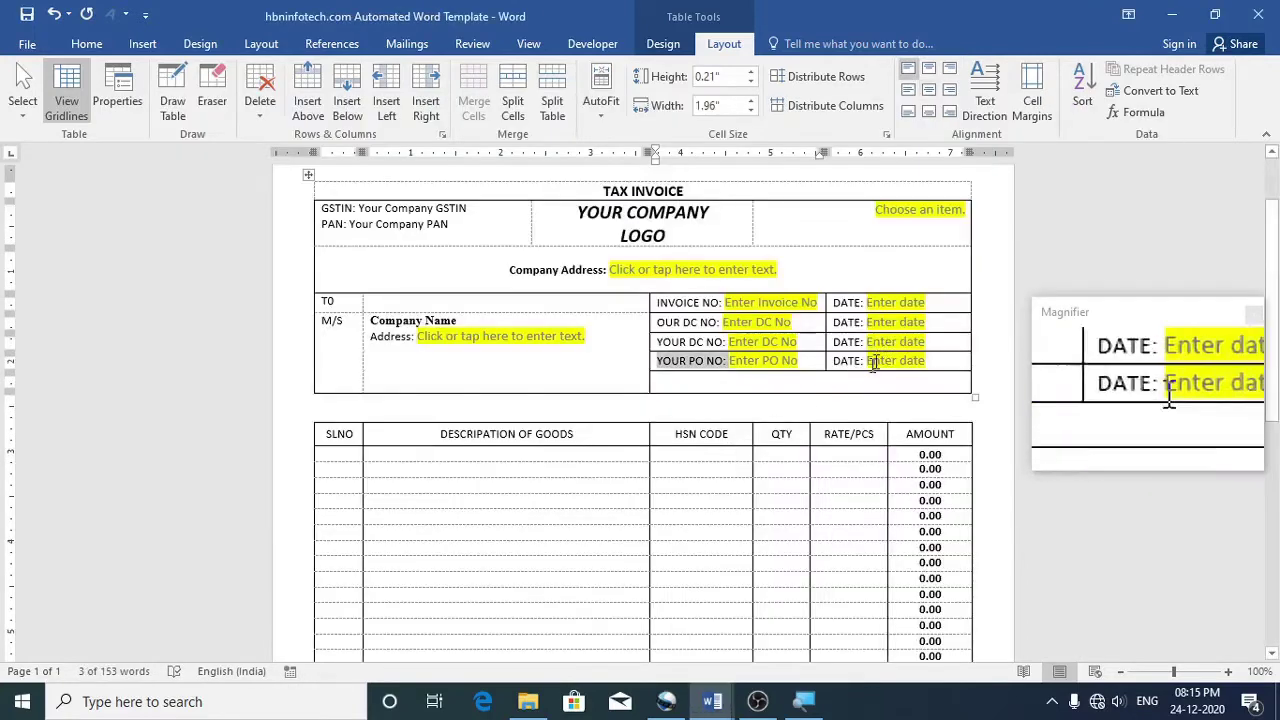
left_click(857, 302)
double_click(857, 302)
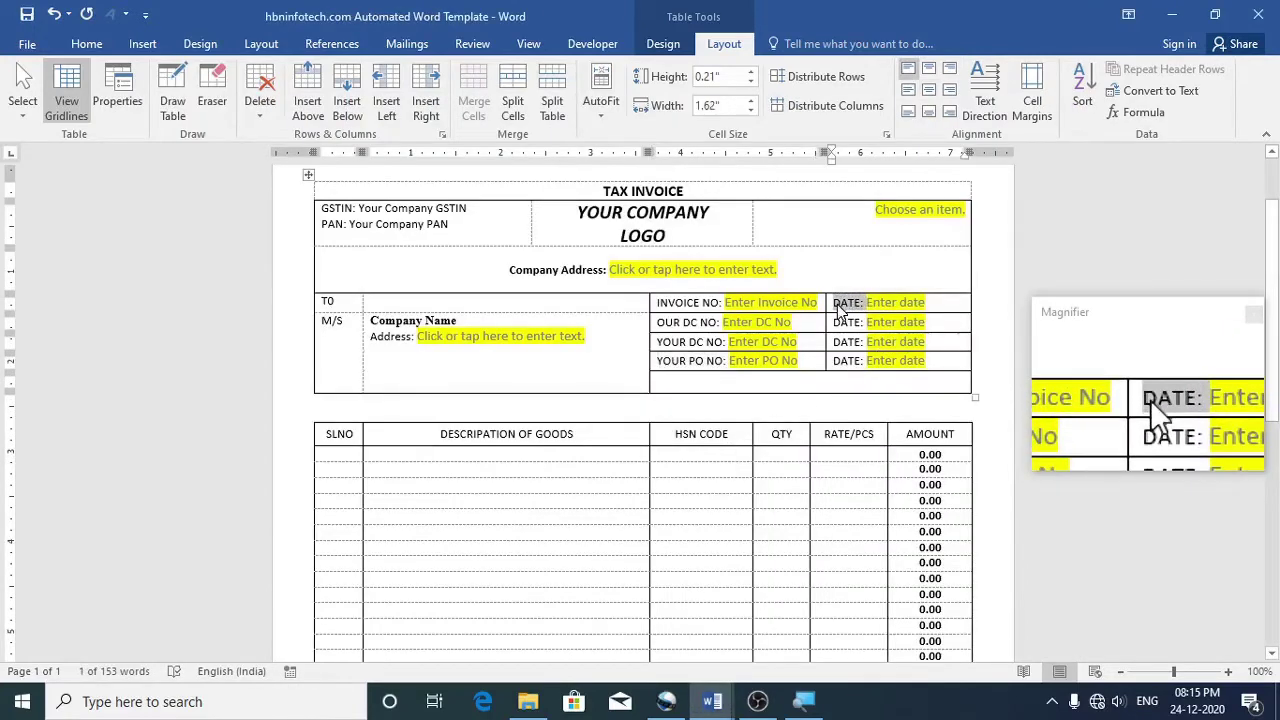
key("alt+Tab")
left_click_drag(854, 395, 851, 443)
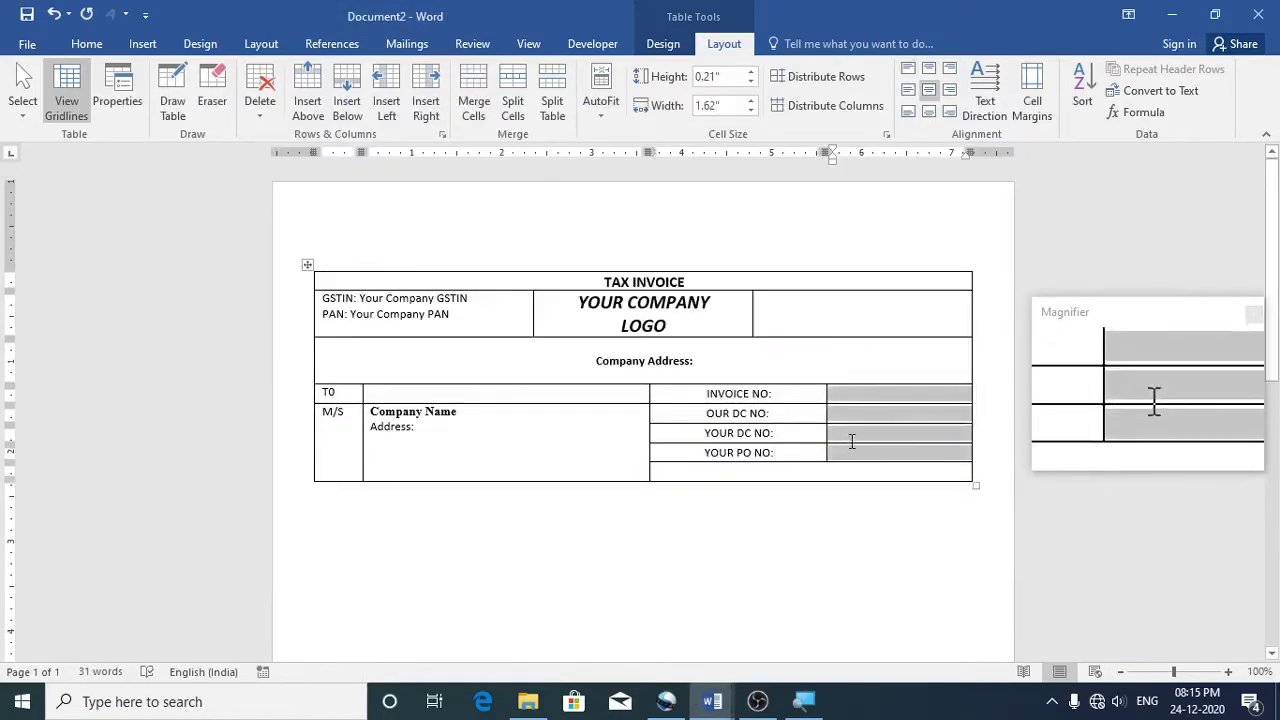
type("DATE: DATE: DATE: DATE:")
Align the INVOICE NO:, OUR DC NO:, YOUR DC NO: and YOUR PO NO: cells top left
left_click_drag(794, 394, 783, 451)
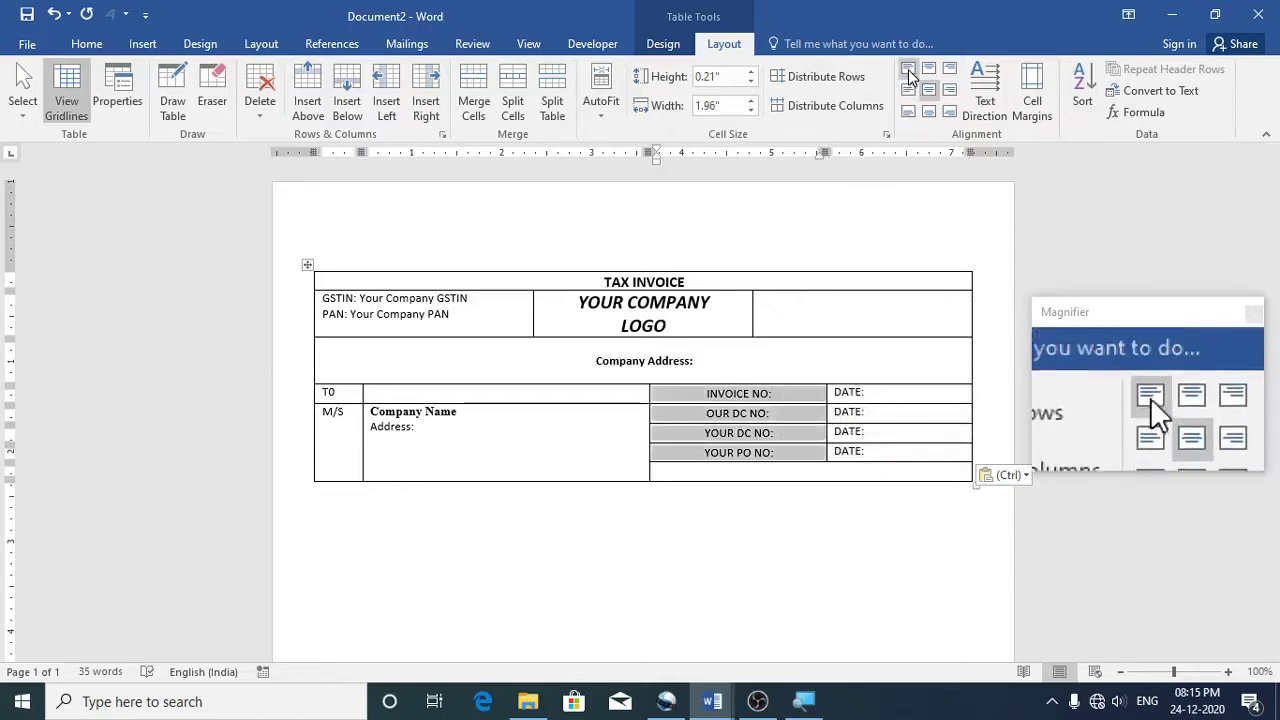
left_click(909, 70)
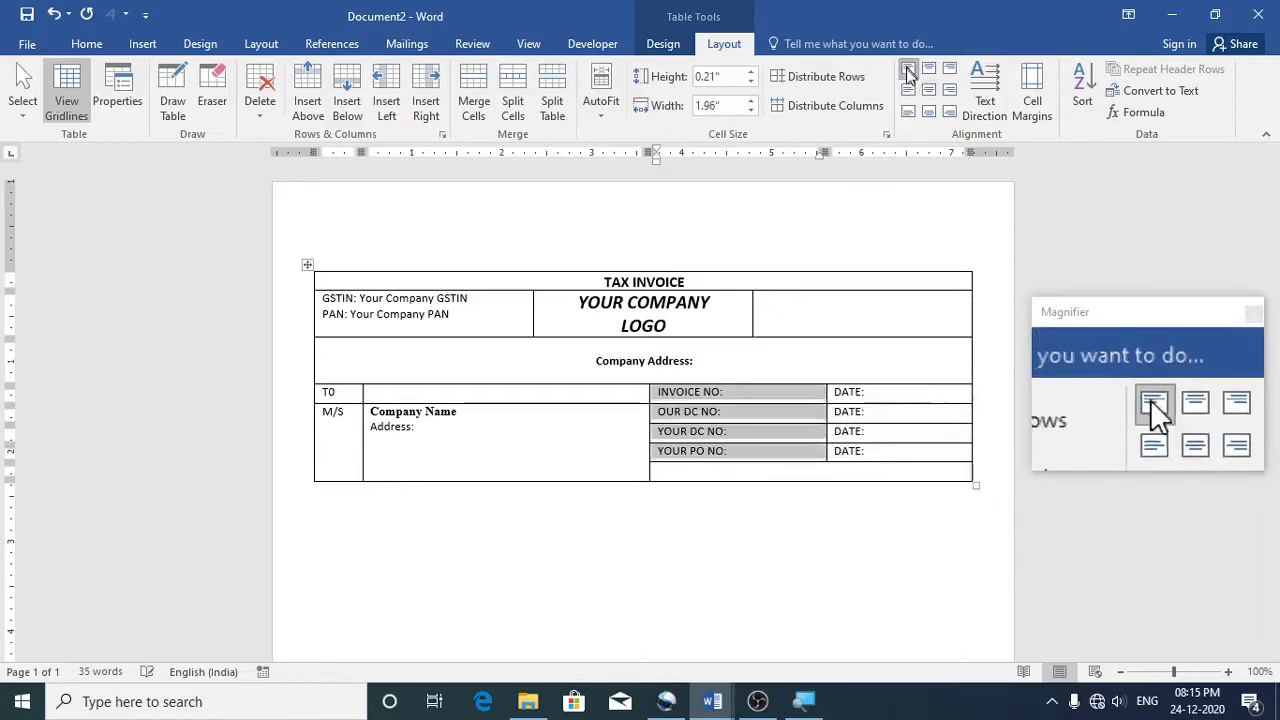
left_click(893, 393)
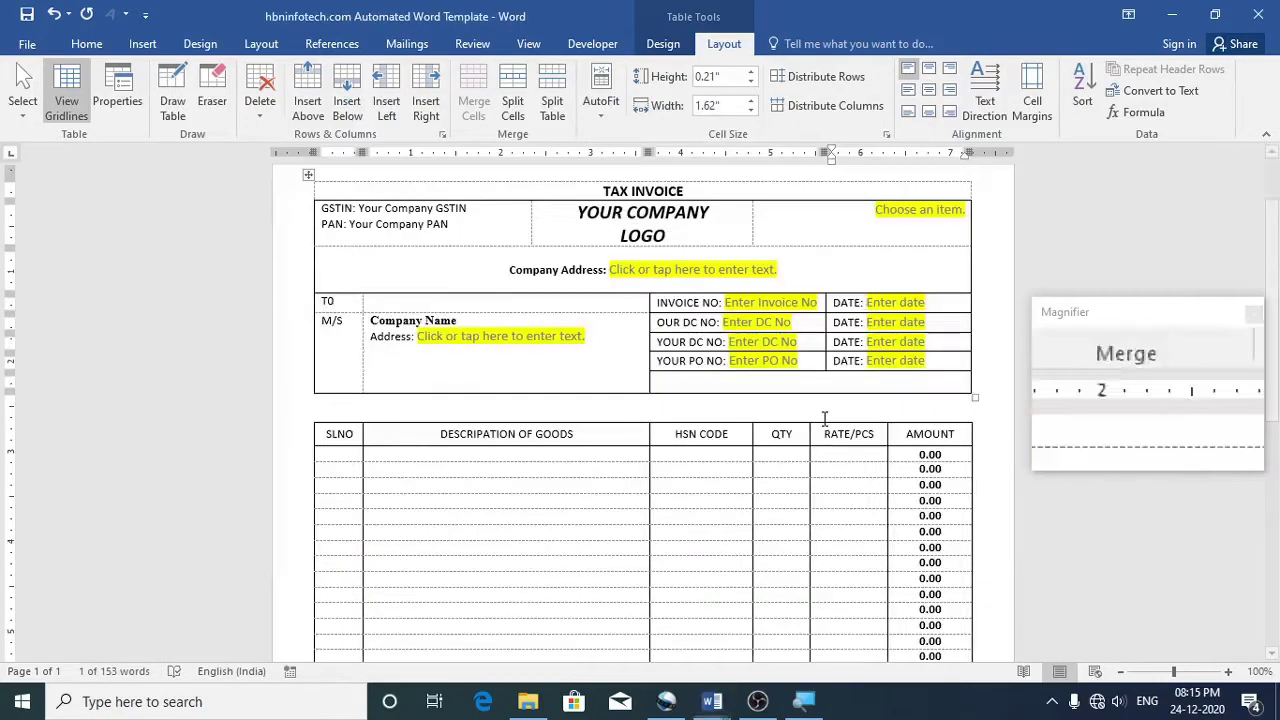
Remove the top, left and right borders from the TAX INVOICE row of the new document's table
scroll(588, 351, "up", 1)
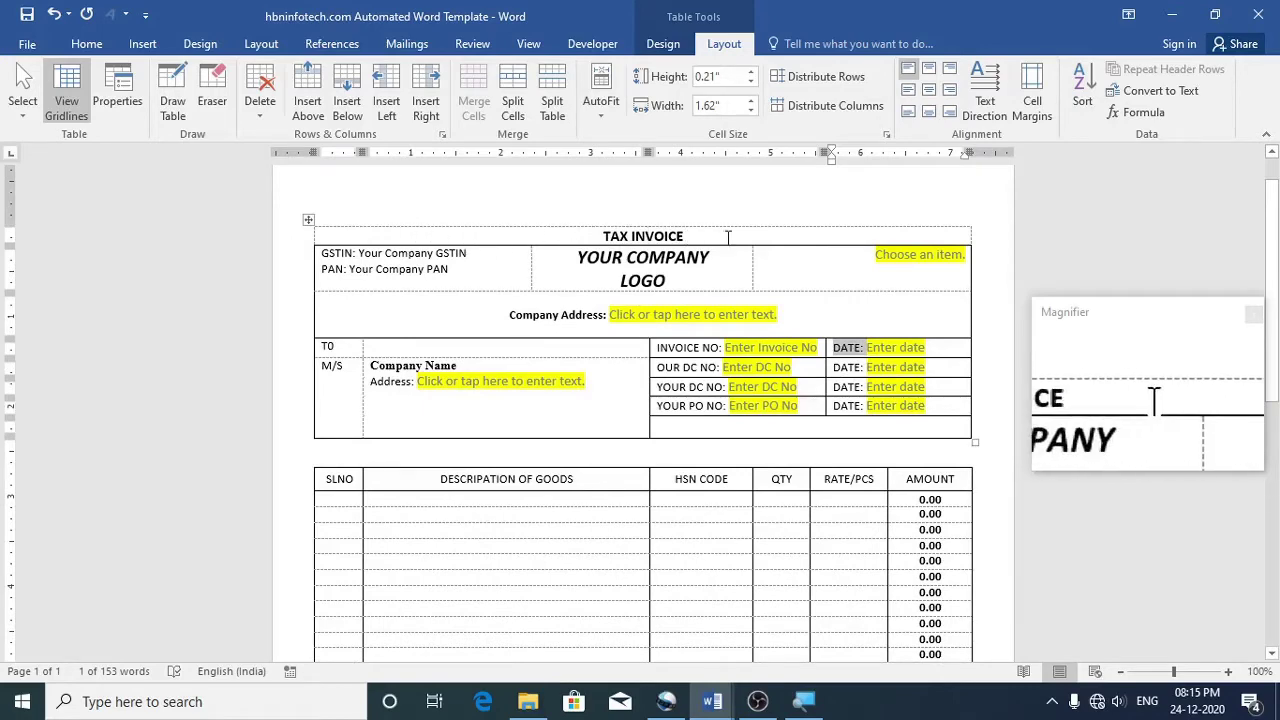
key("alt+Tab")
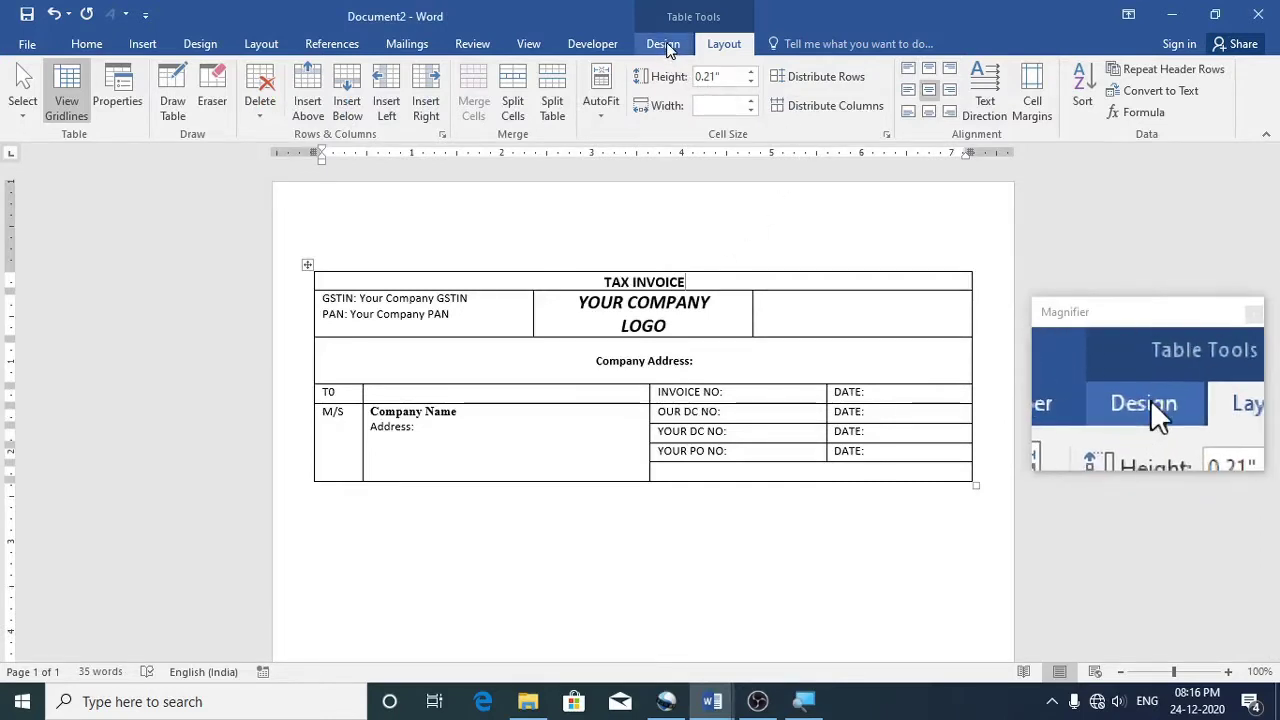
left_click(665, 46)
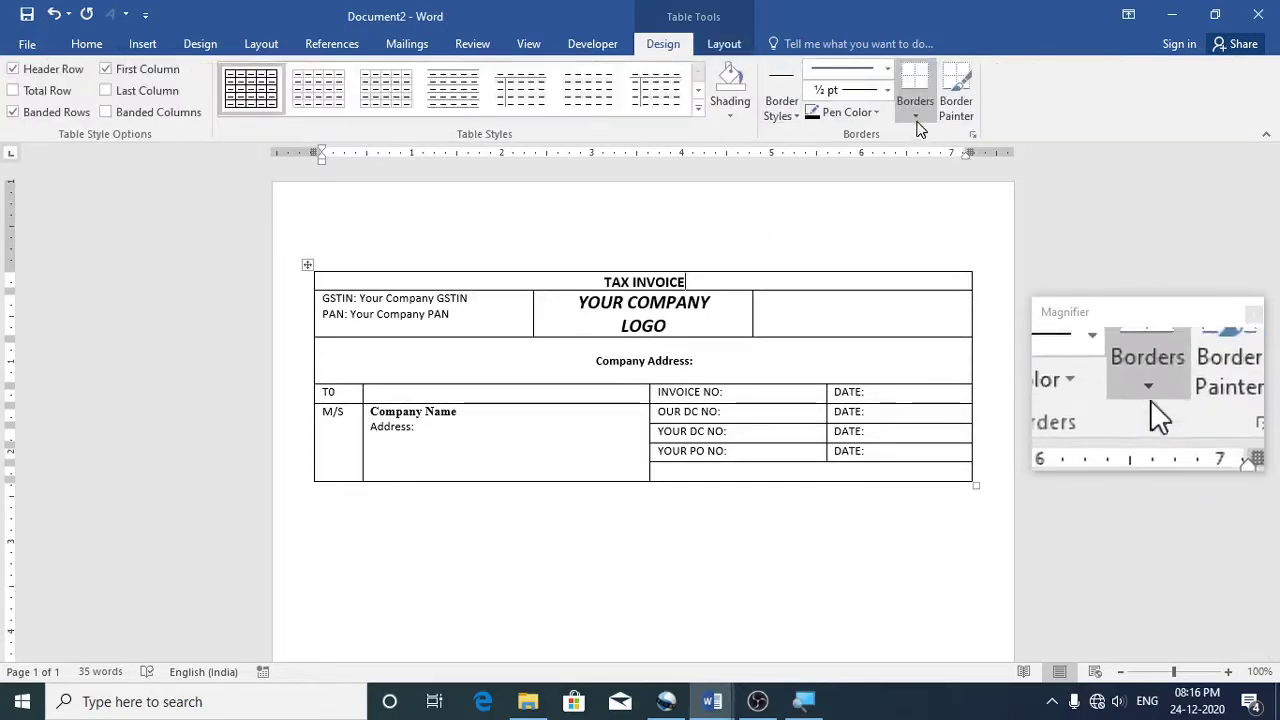
left_click(917, 121)
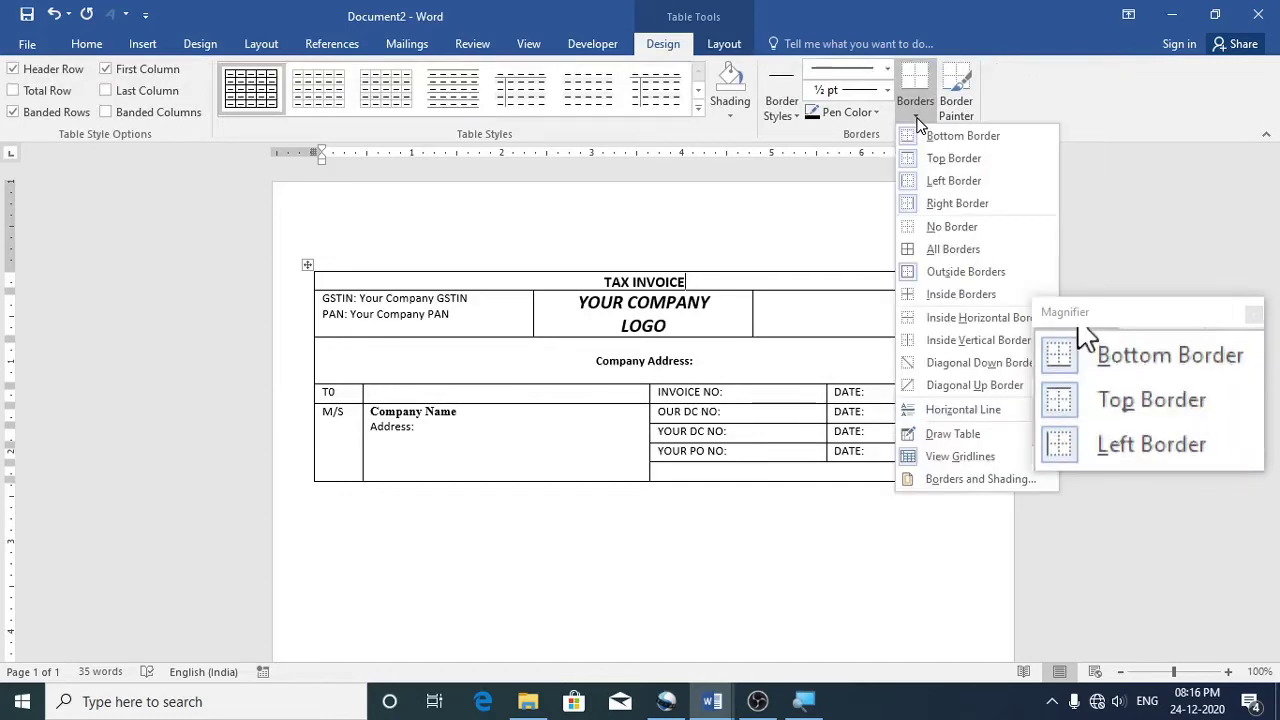
left_click(912, 166)
left_click(920, 117)
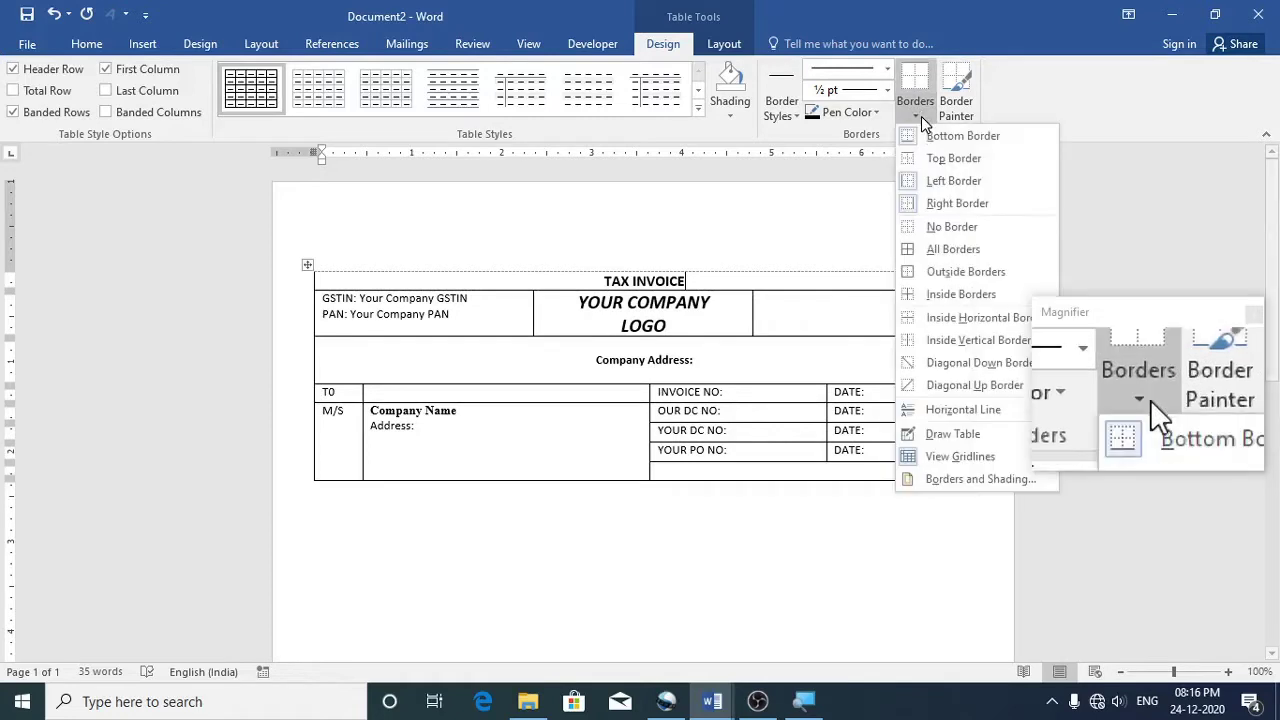
left_click(932, 181)
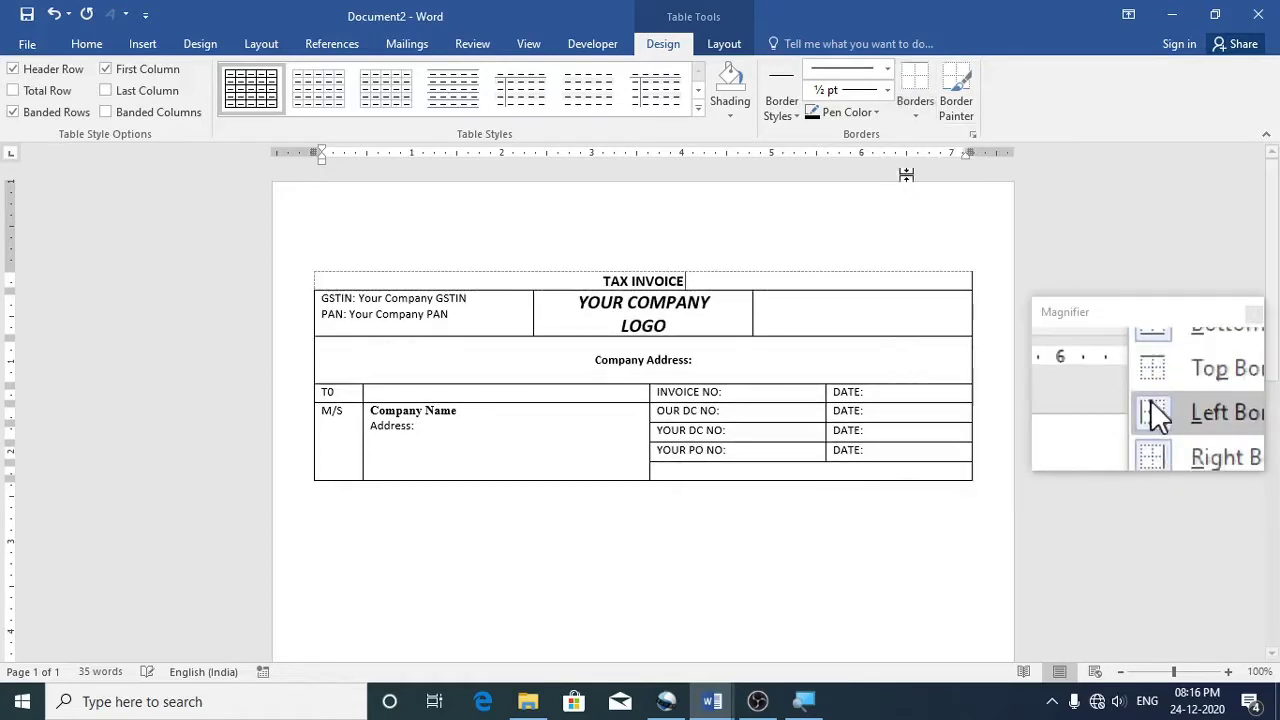
left_click(915, 116)
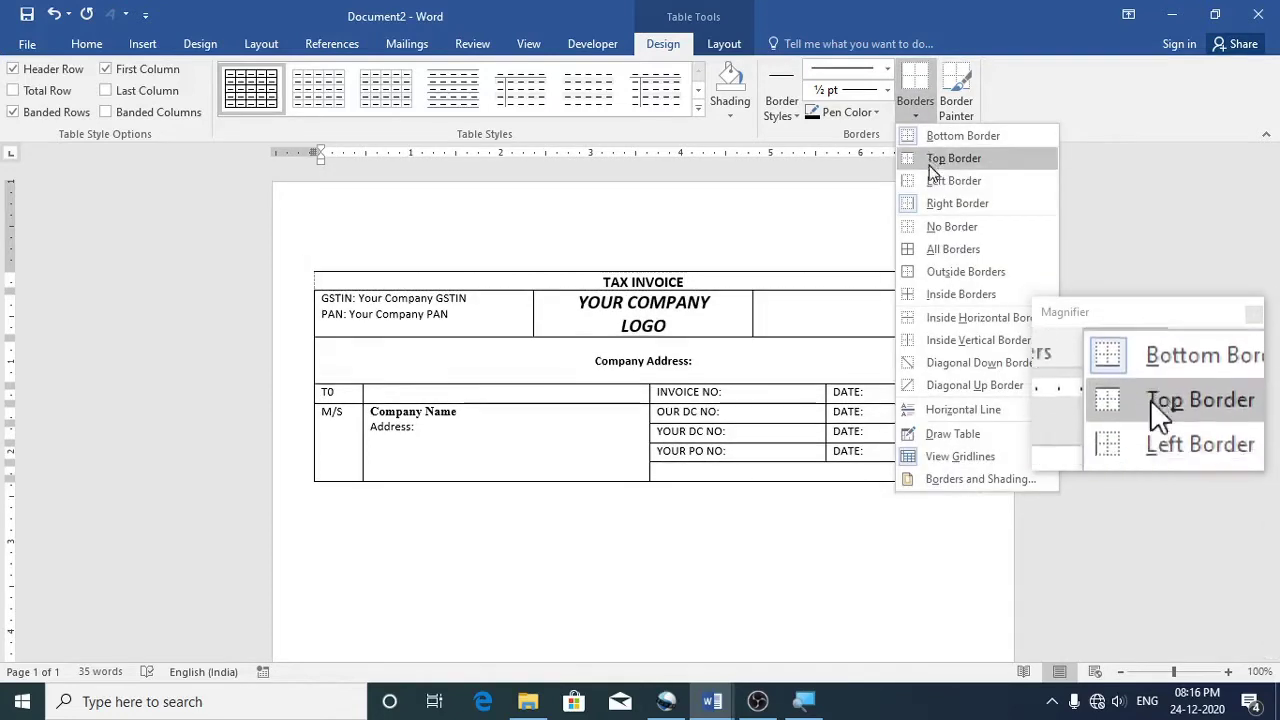
left_click(930, 203)
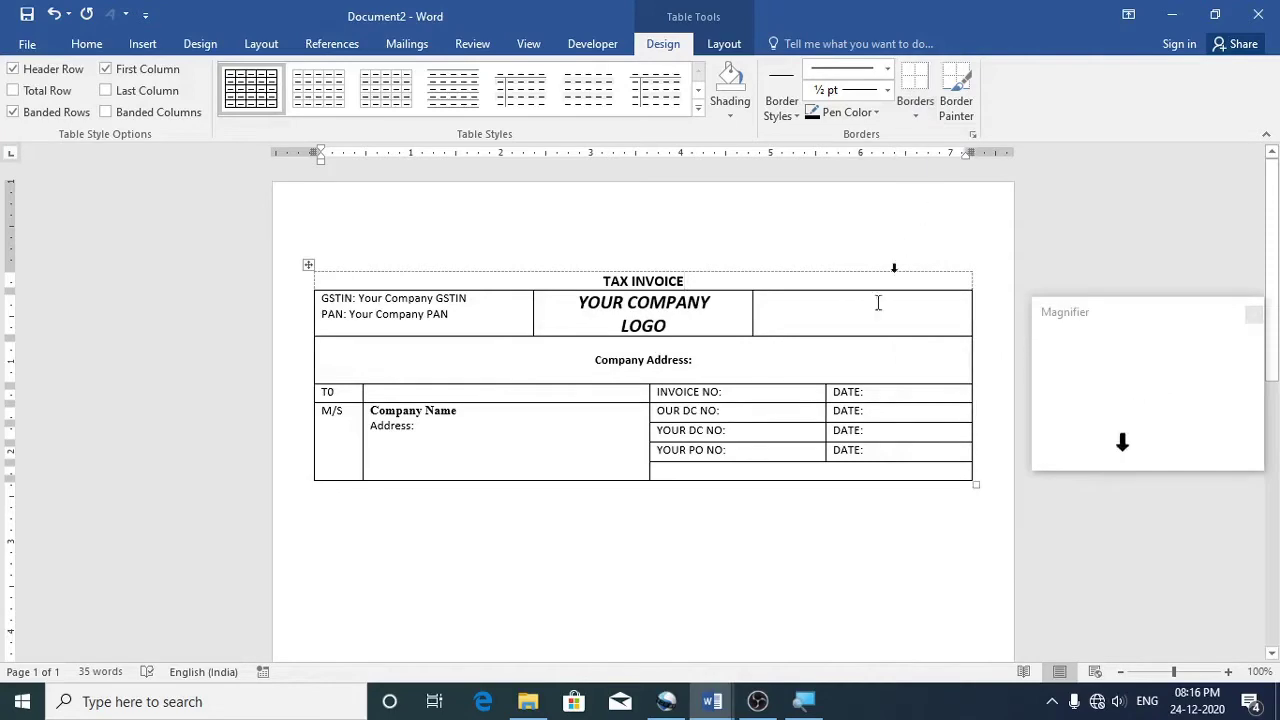
Remove the inside borders from the GSTIN, company logo and Company Address rows, matching the finished template
key("alt+Tab")
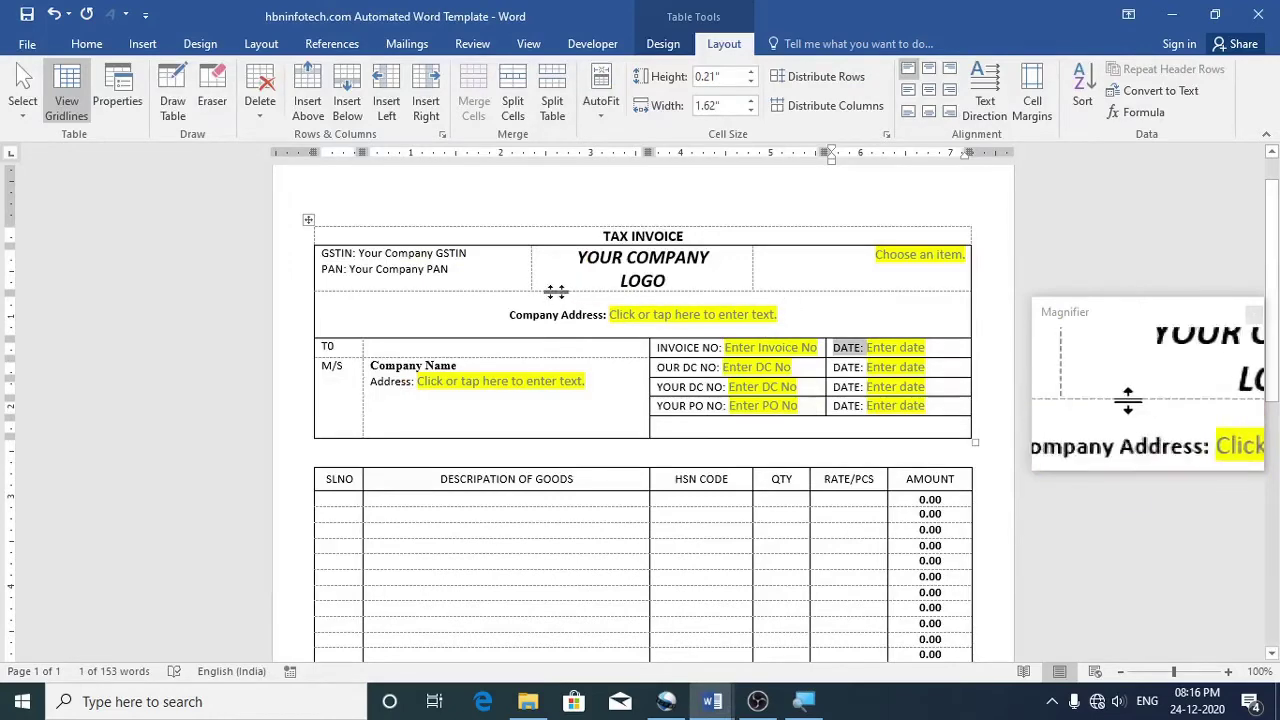
key("alt+Tab")
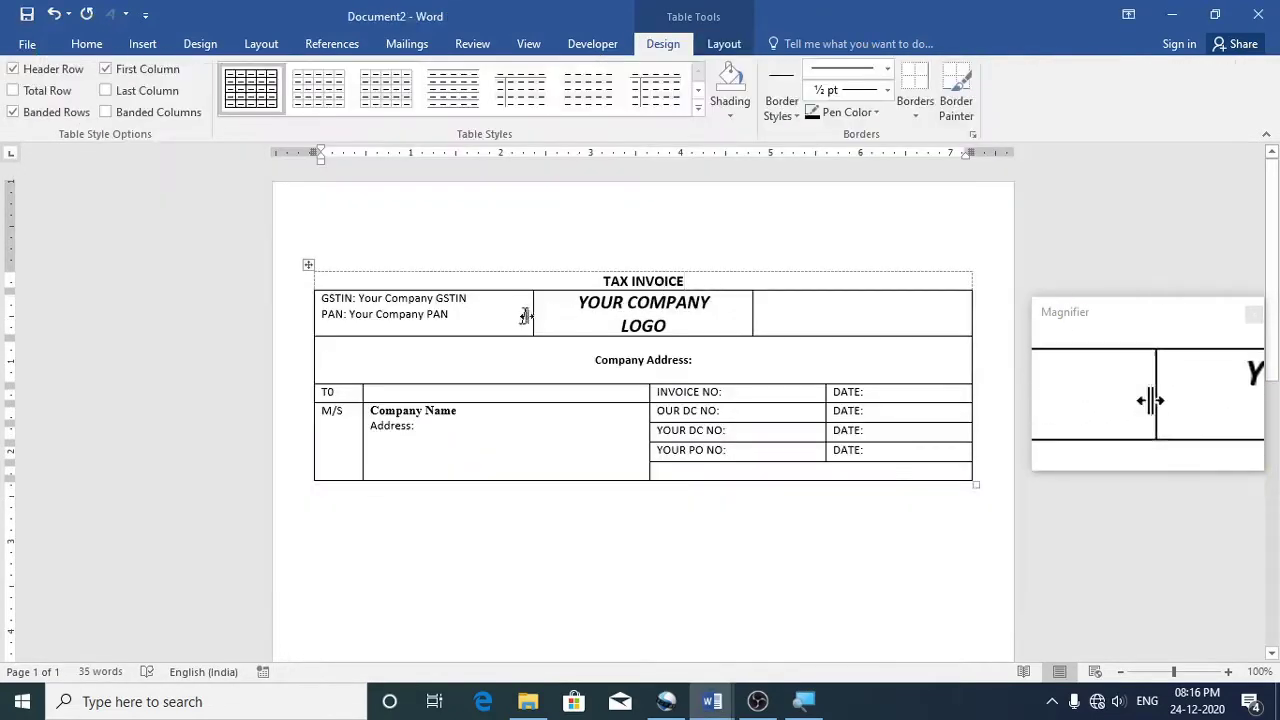
left_click_drag(513, 315, 740, 351)
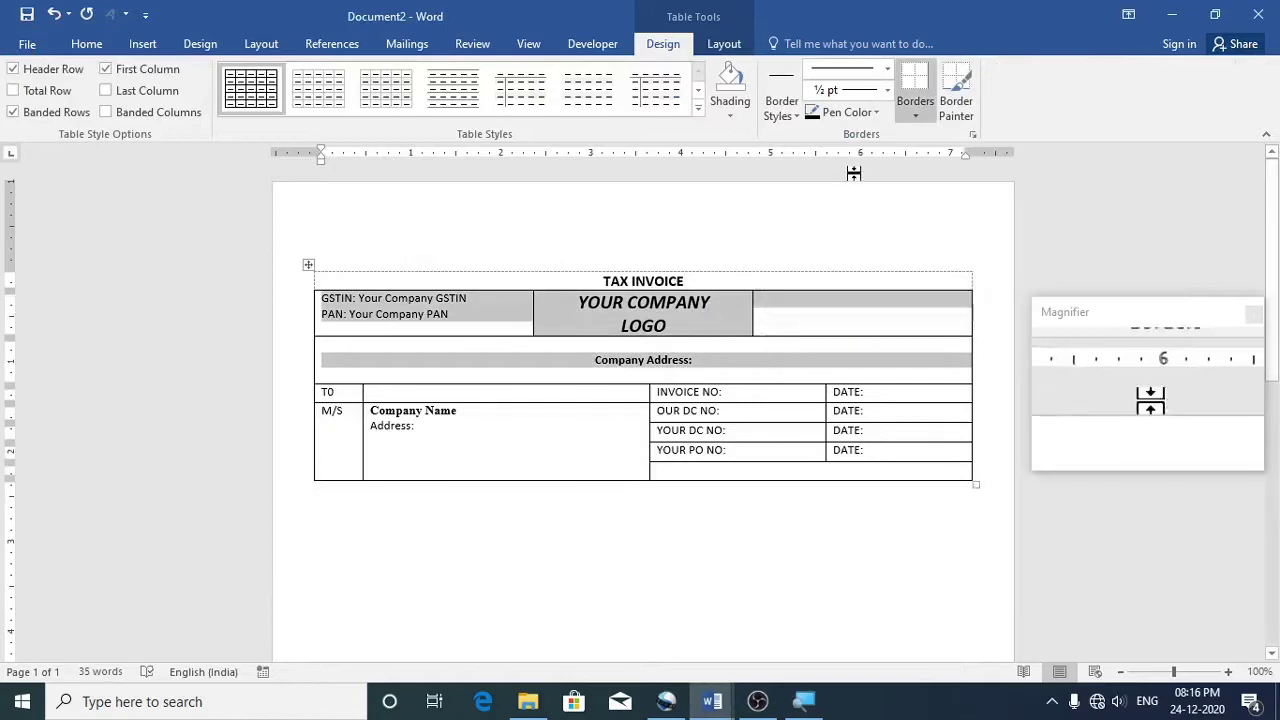
left_click(918, 126)
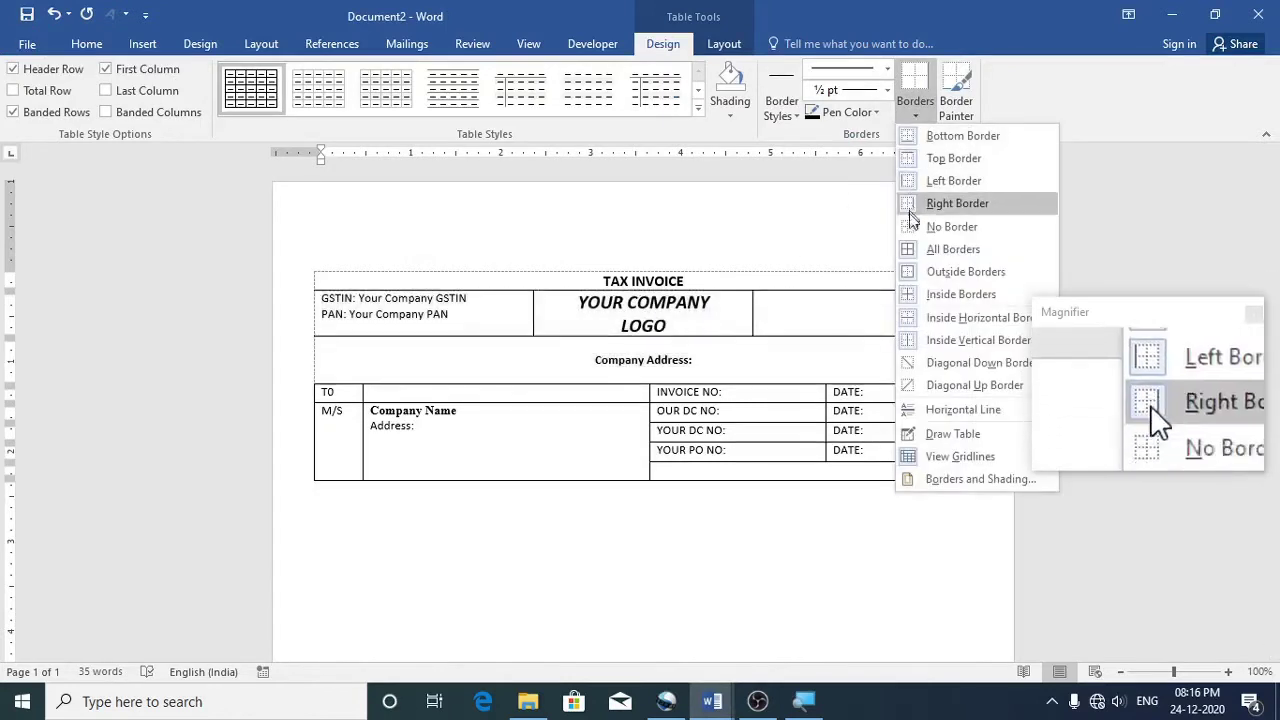
left_click(912, 296)
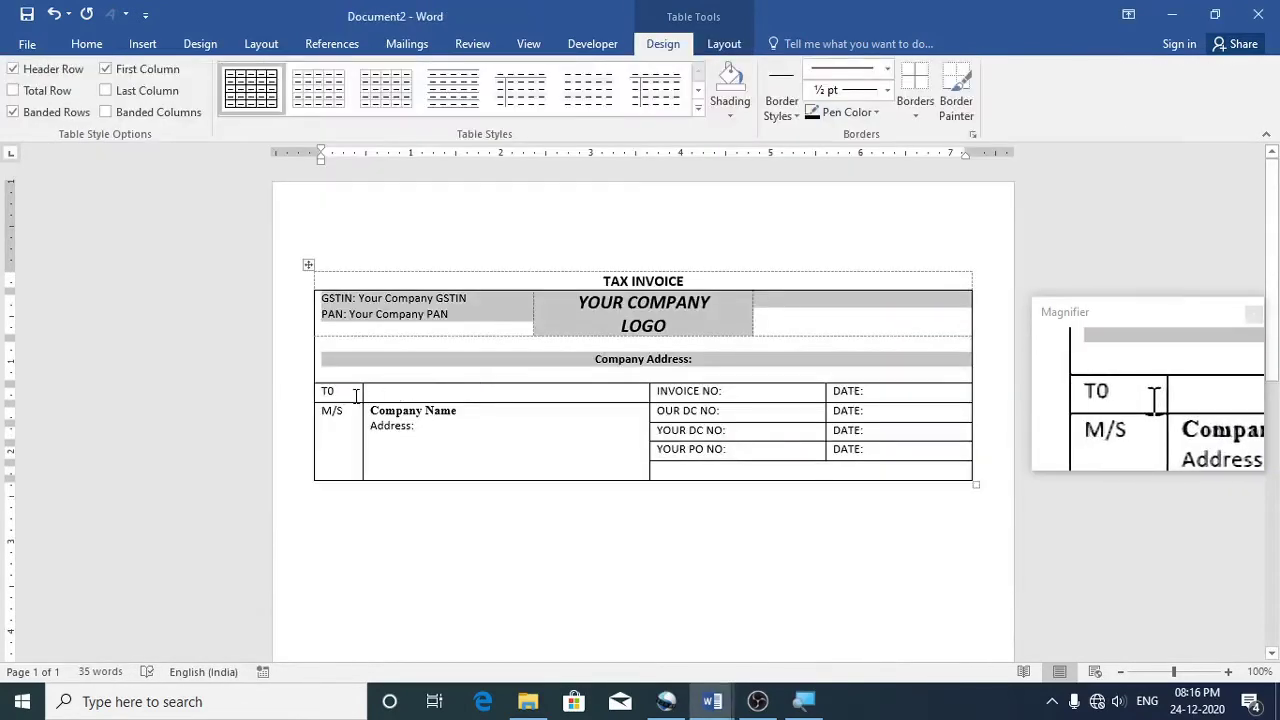
Remove the inside borders of the TO and M/S address block, including the line beneath the TO row
left_click_drag(355, 396, 411, 429)
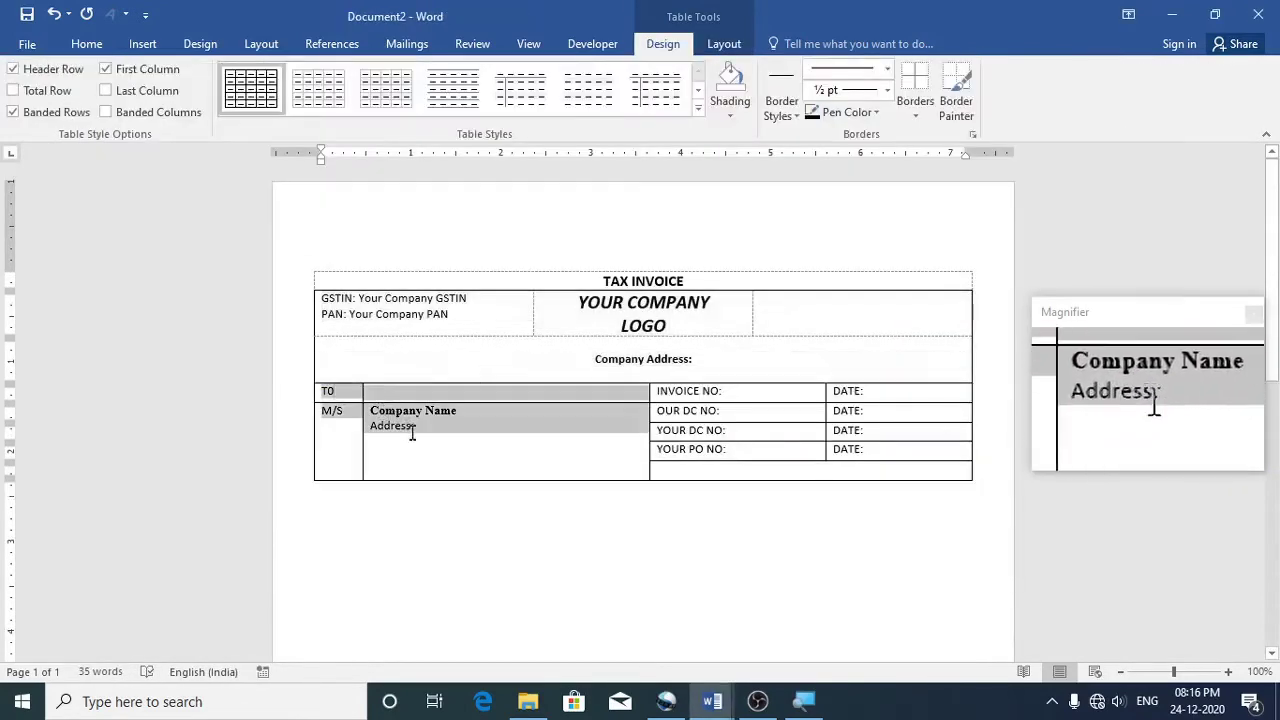
left_click(915, 108)
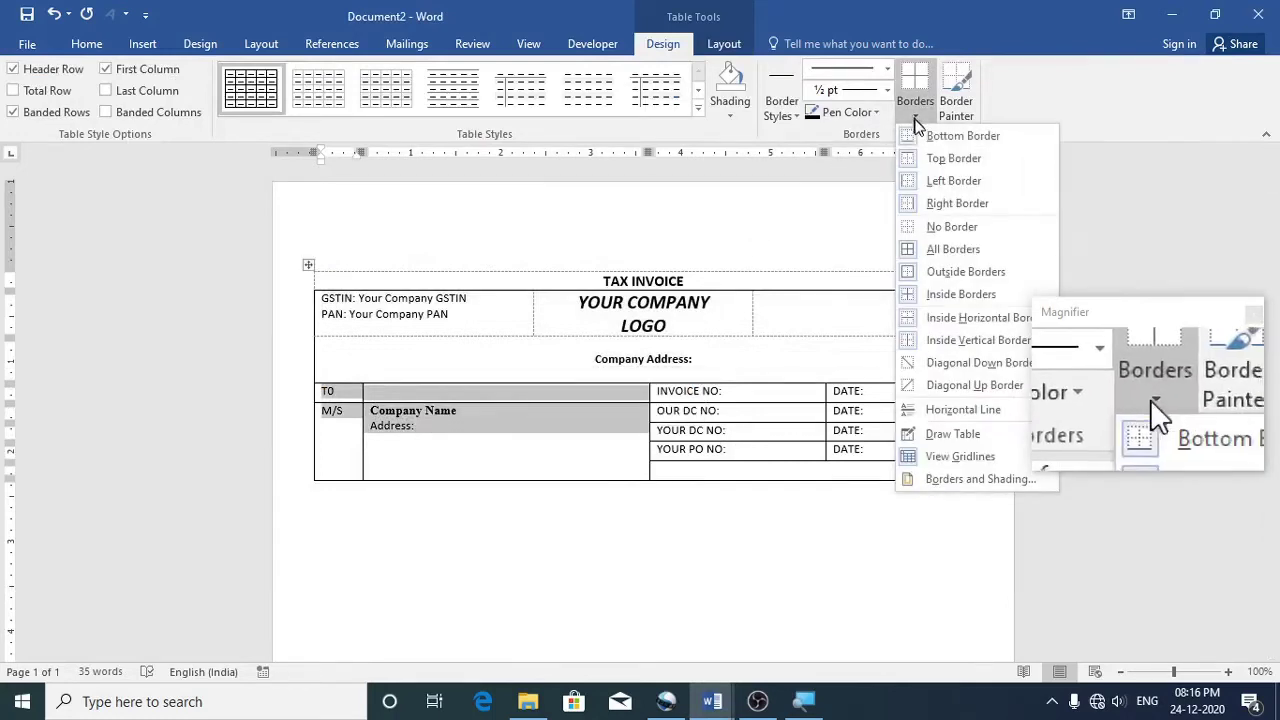
left_click(924, 294)
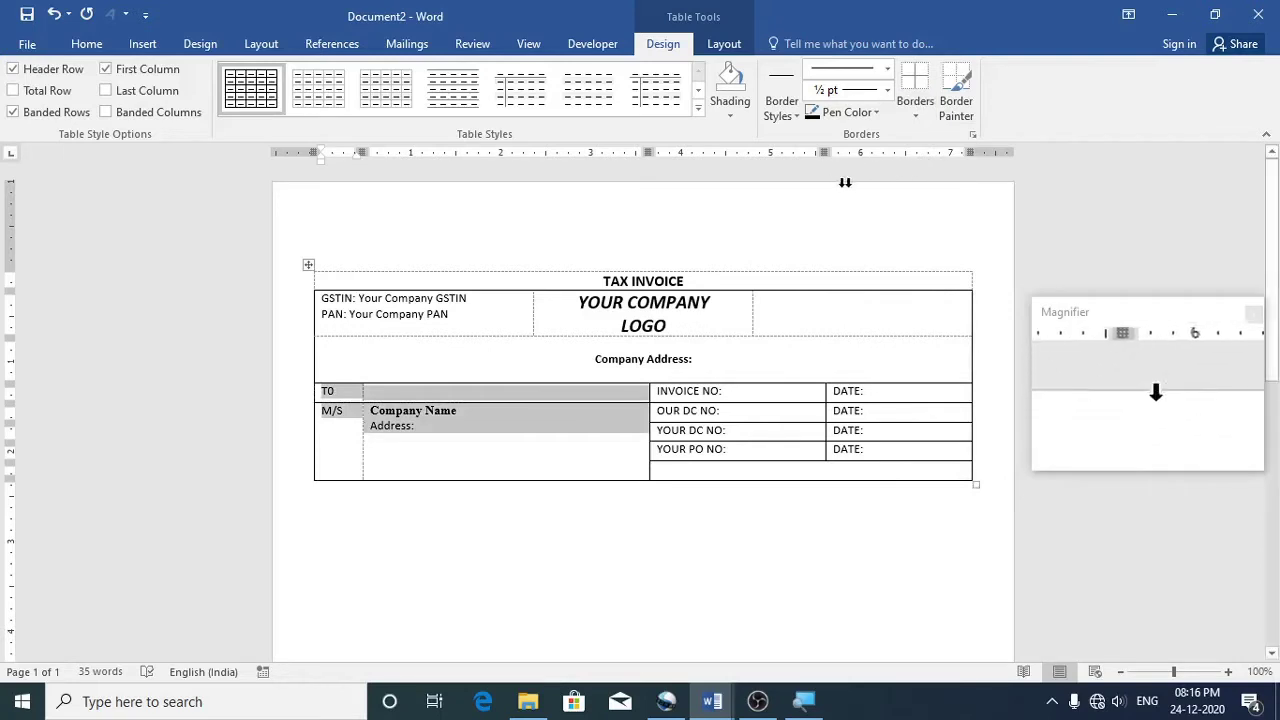
left_click(510, 403)
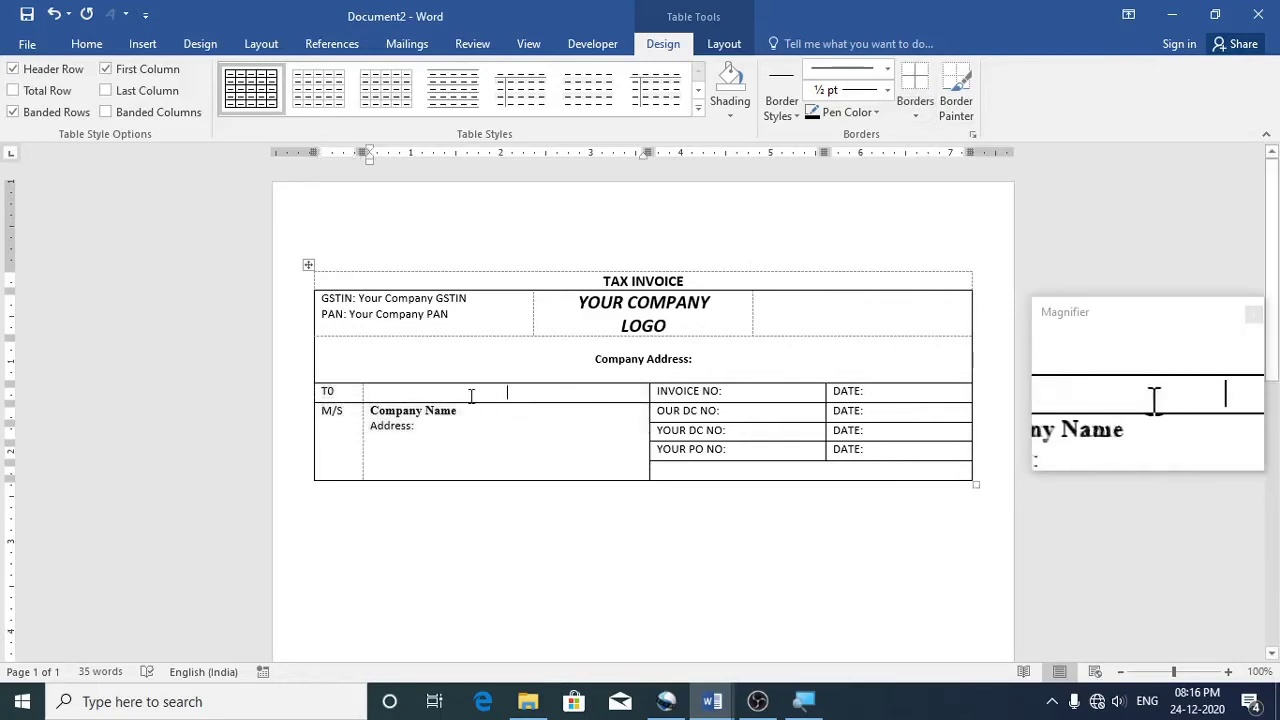
left_click(368, 393)
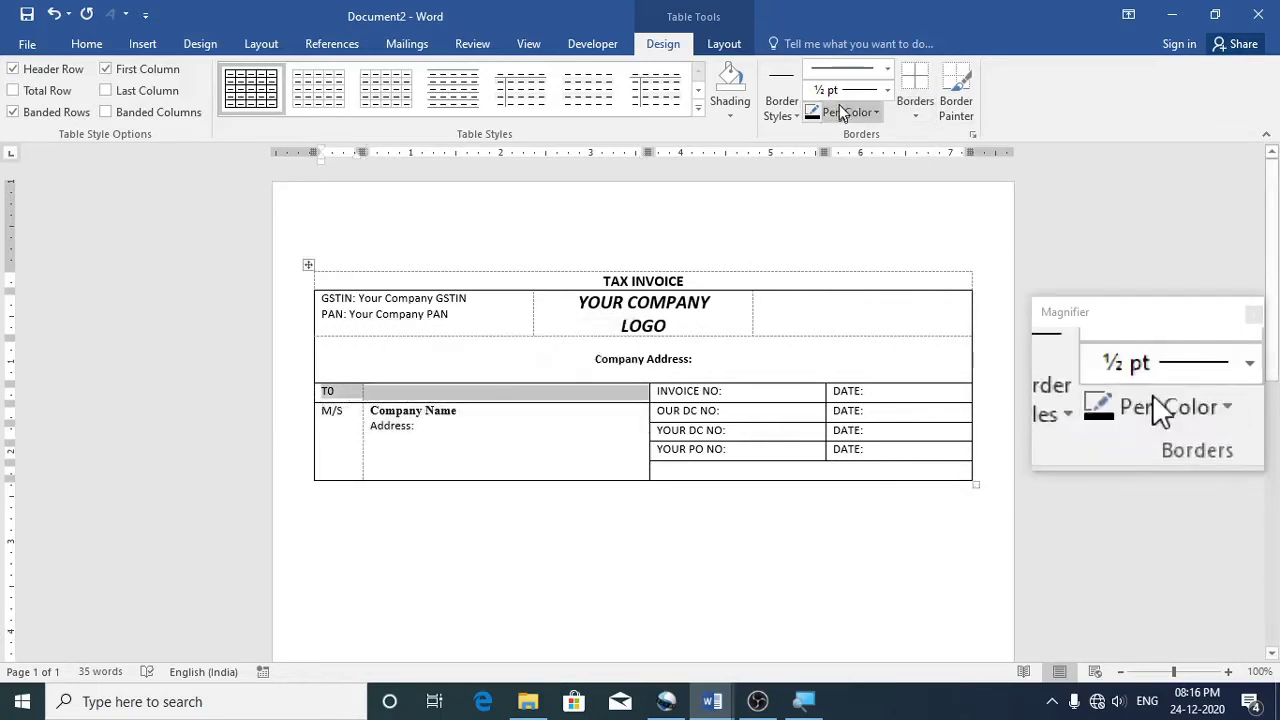
left_click(915, 116)
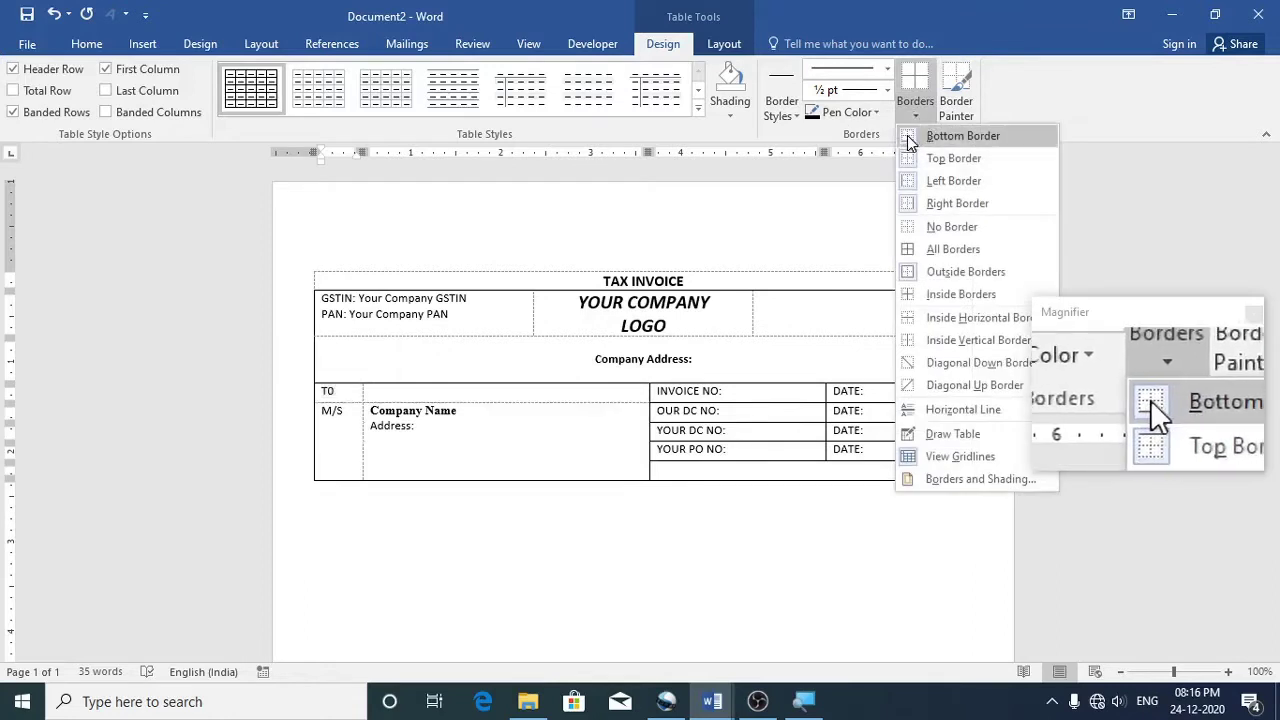
left_click(935, 135)
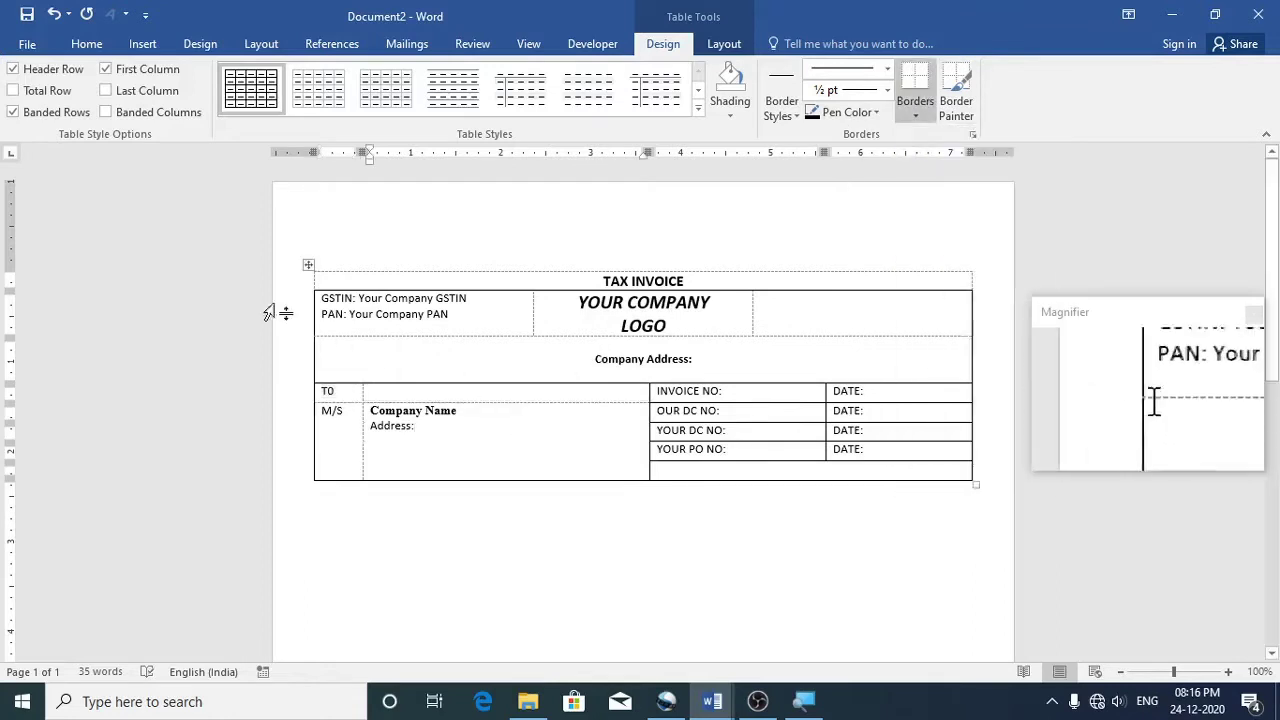
Check the invoice header's borders in the print preview and return to the document
left_click(28, 44)
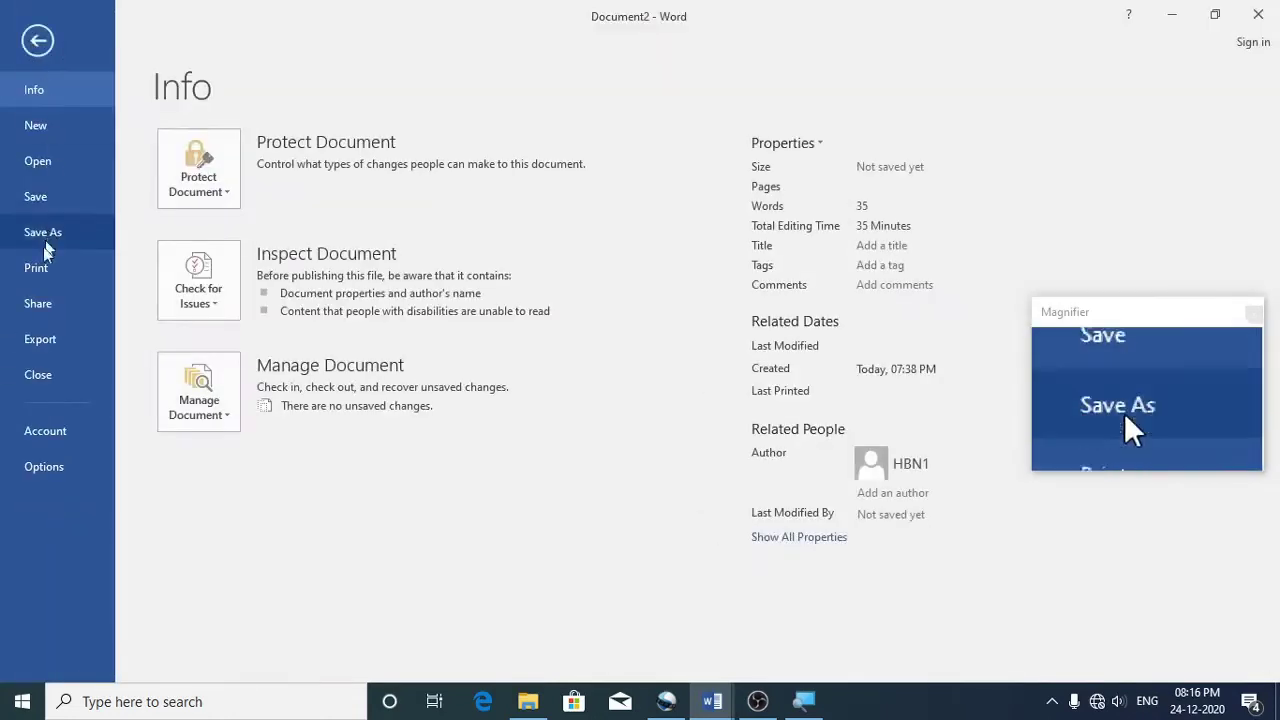
left_click(38, 271)
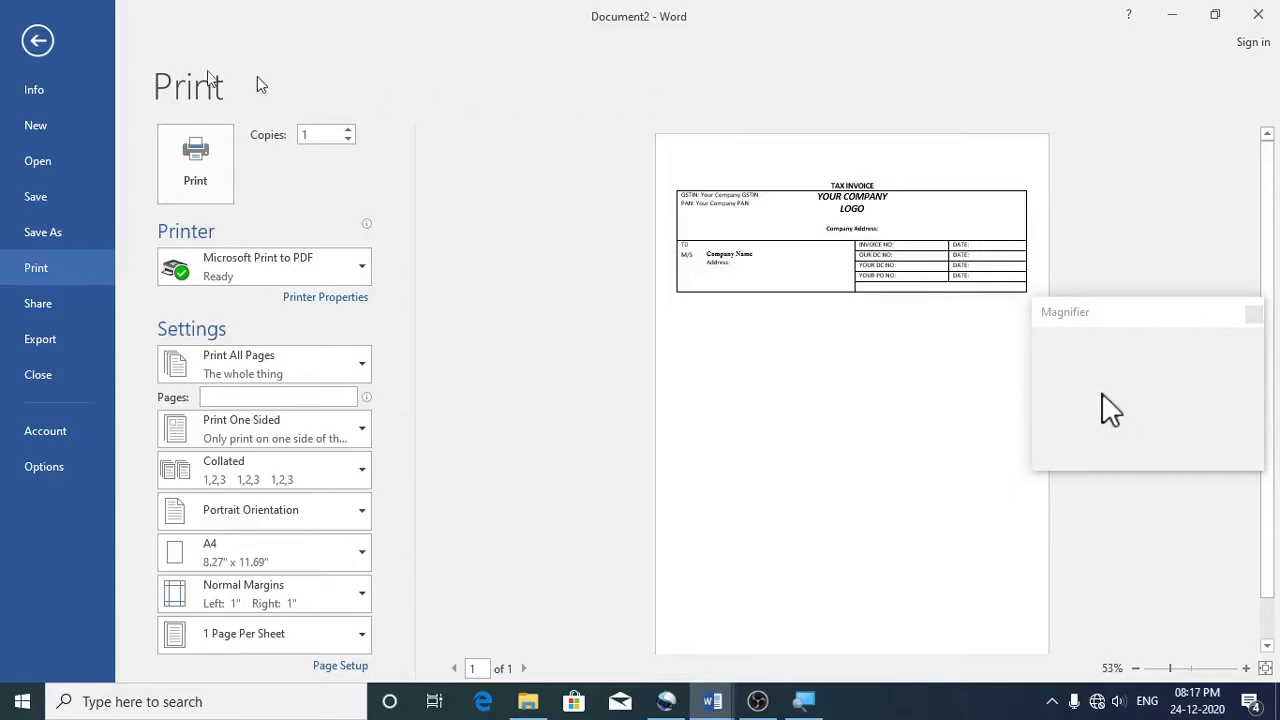
left_click(42, 46)
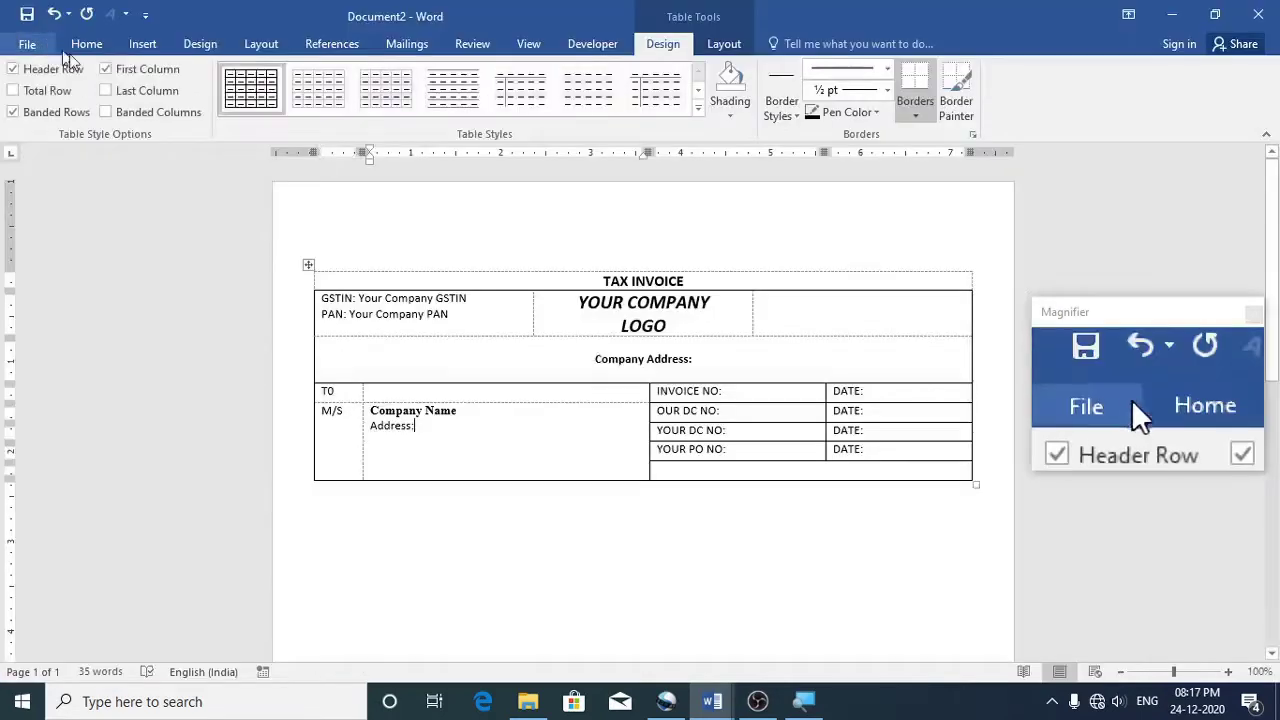
Examine the goods table and the totals and signature table in the finished template
scroll(675, 510, "down", 1)
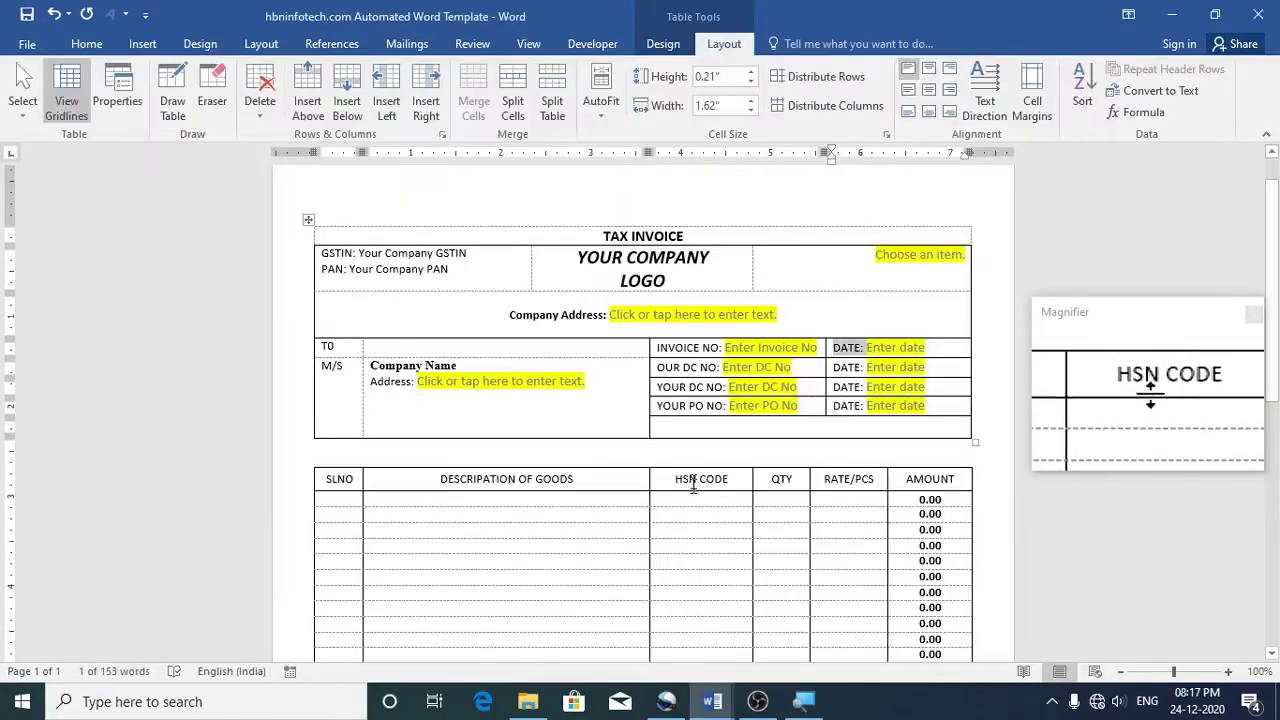
scroll(560, 432, "down", 3)
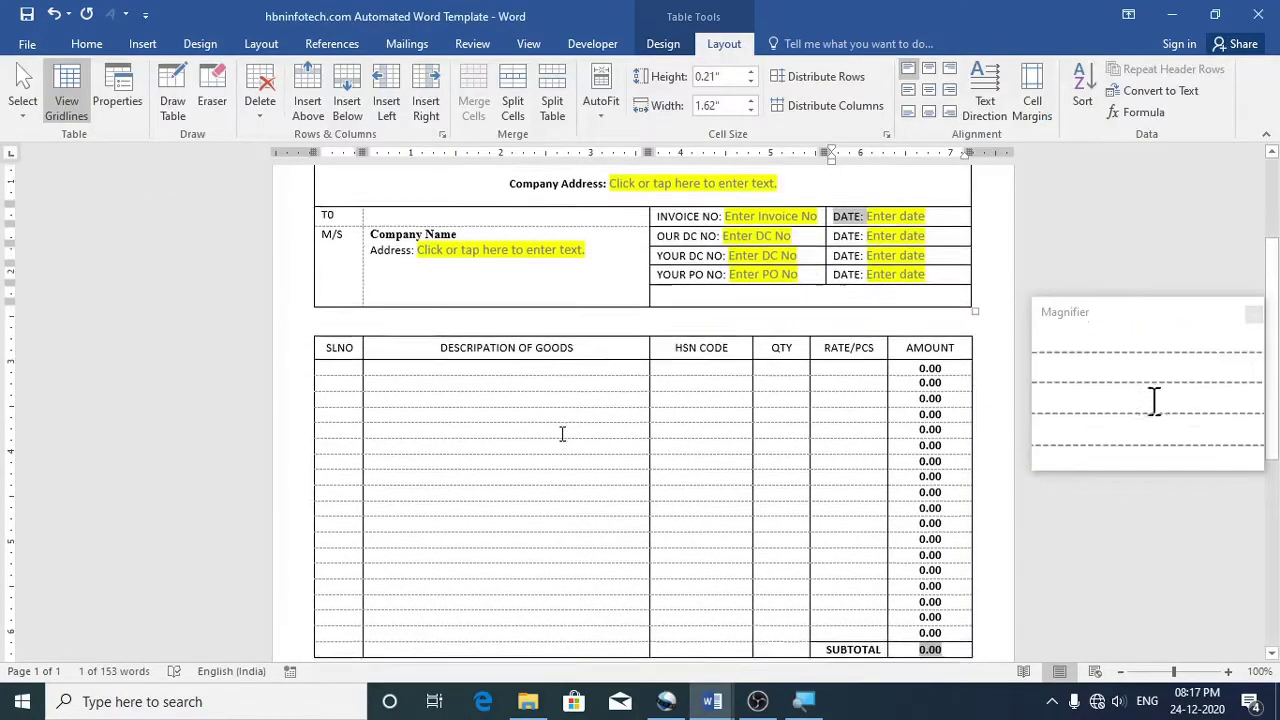
scroll(560, 432, "down", 2)
scroll(560, 432, "up", 1)
scroll(560, 432, "up", 3)
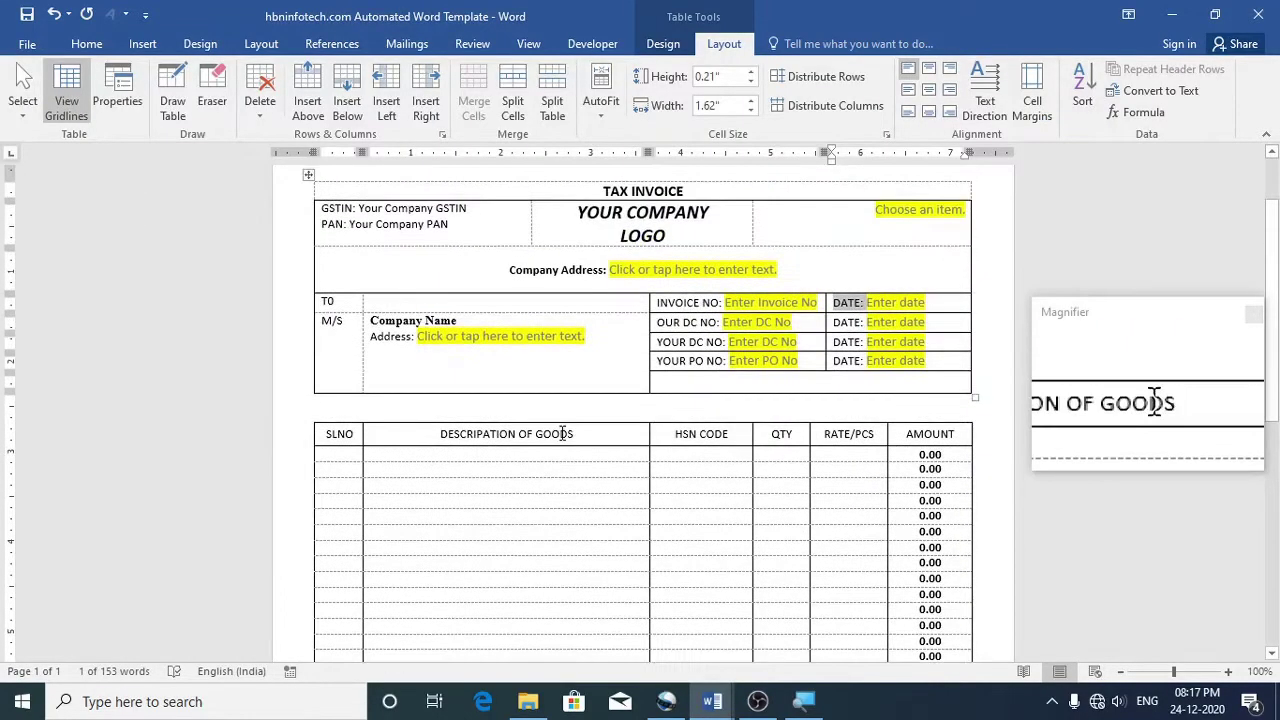
scroll(560, 432, "down", 5)
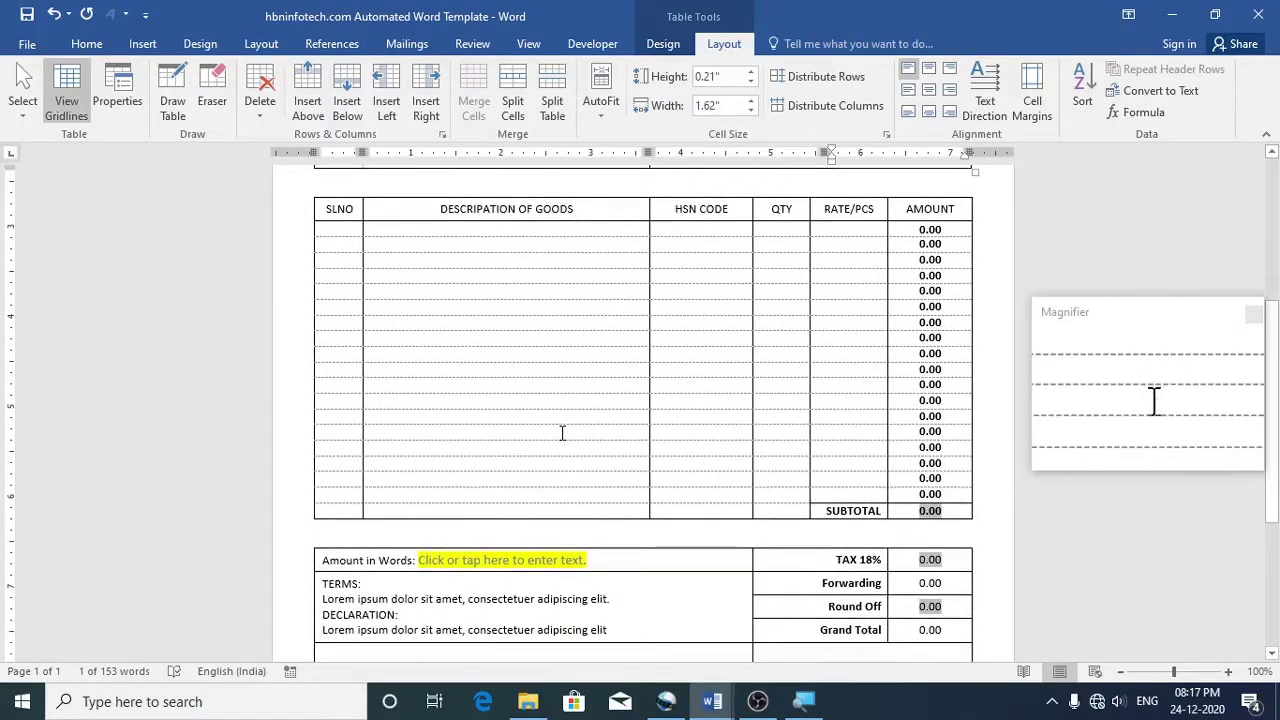
scroll(562, 432, "down", 4)
scroll(562, 432, "up", 2)
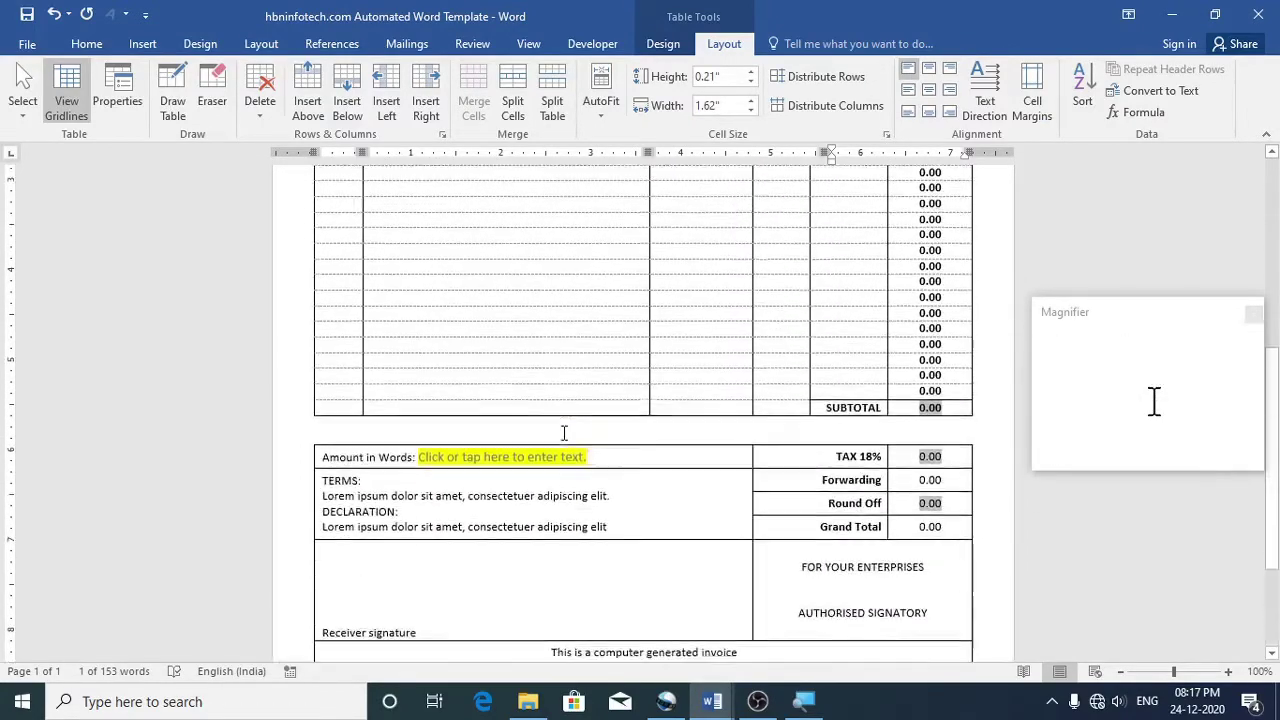
scroll(564, 432, "up", 5)
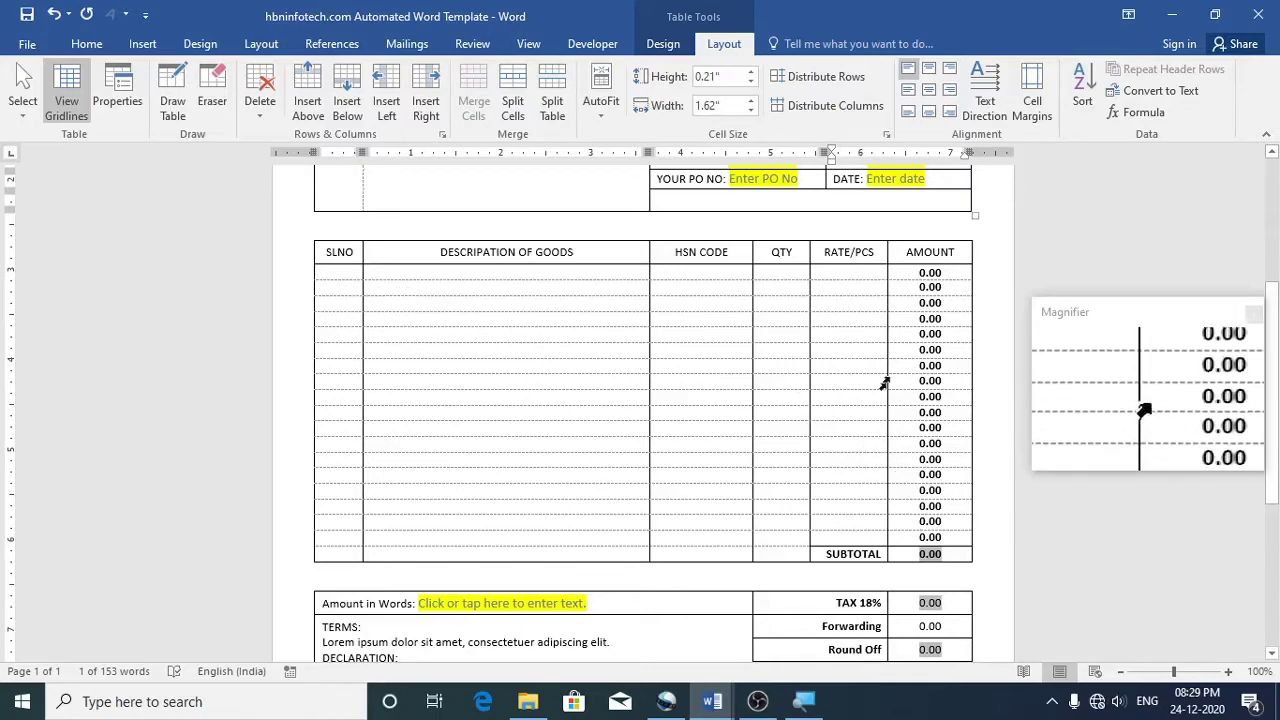
Switch to the new document and insert a table with 6 columns and 20 rows below the invoice header
mouse_move(722, 710)
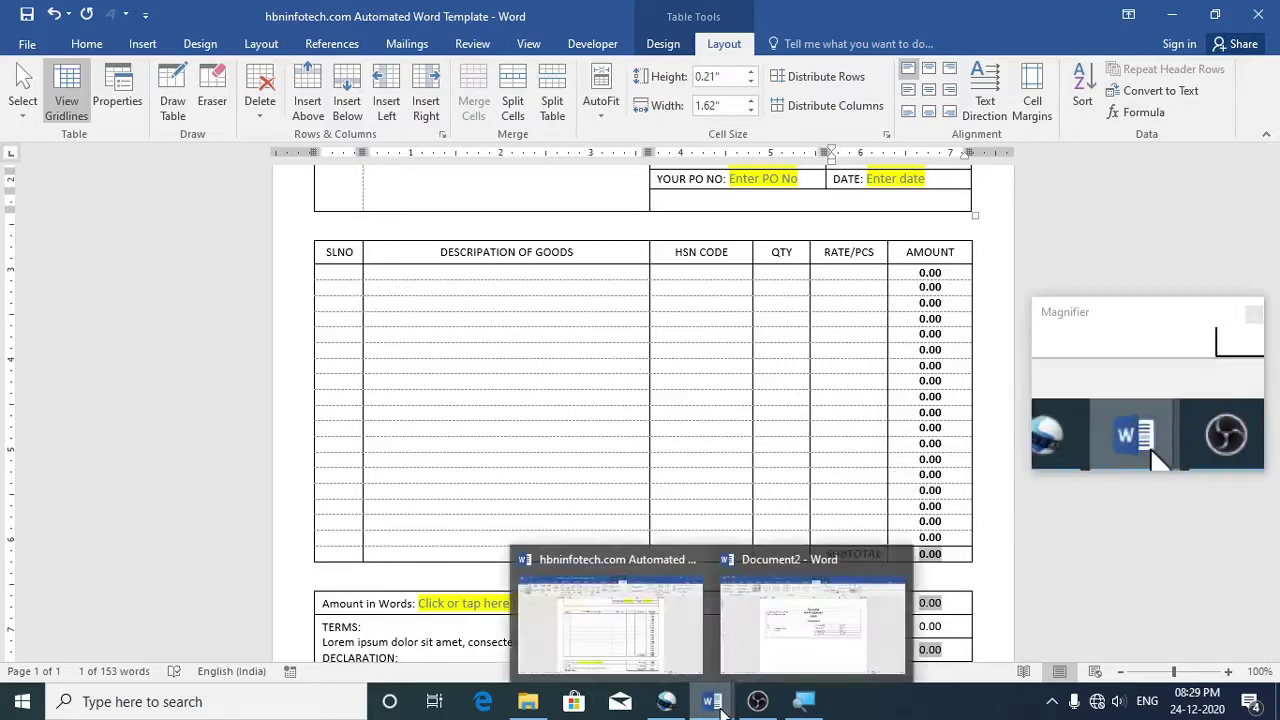
left_click(789, 640)
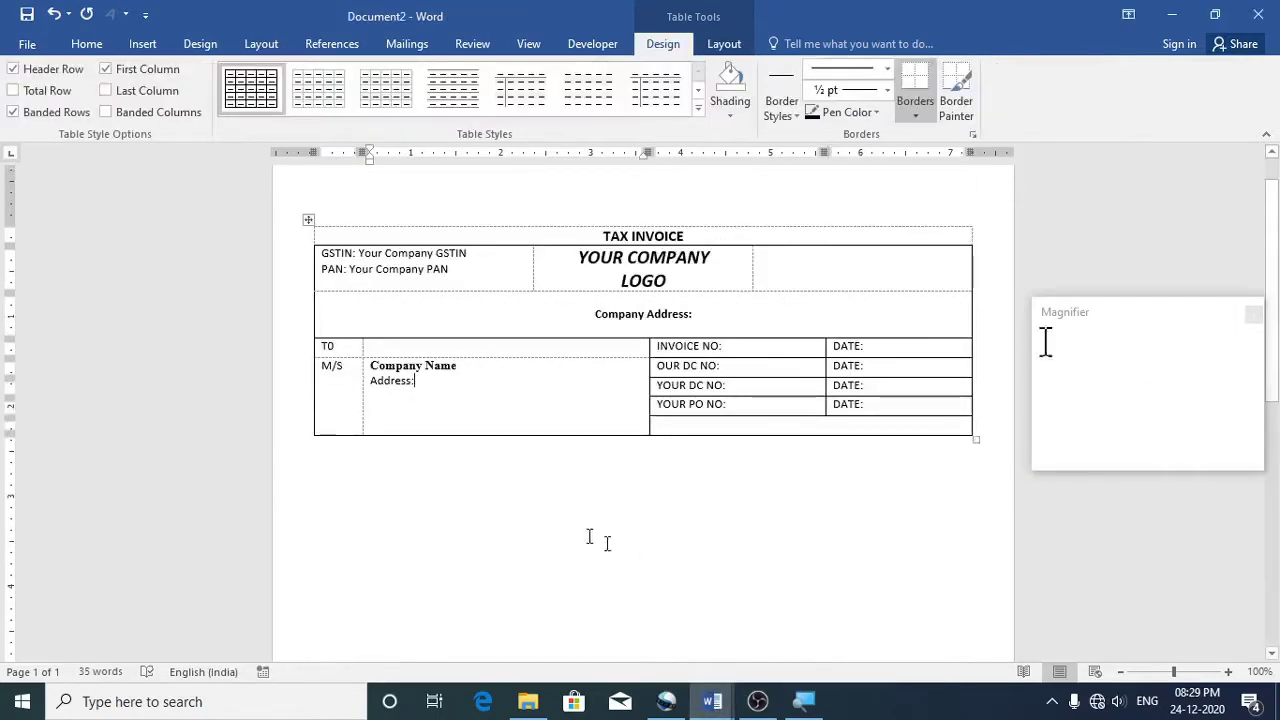
left_click(391, 453)
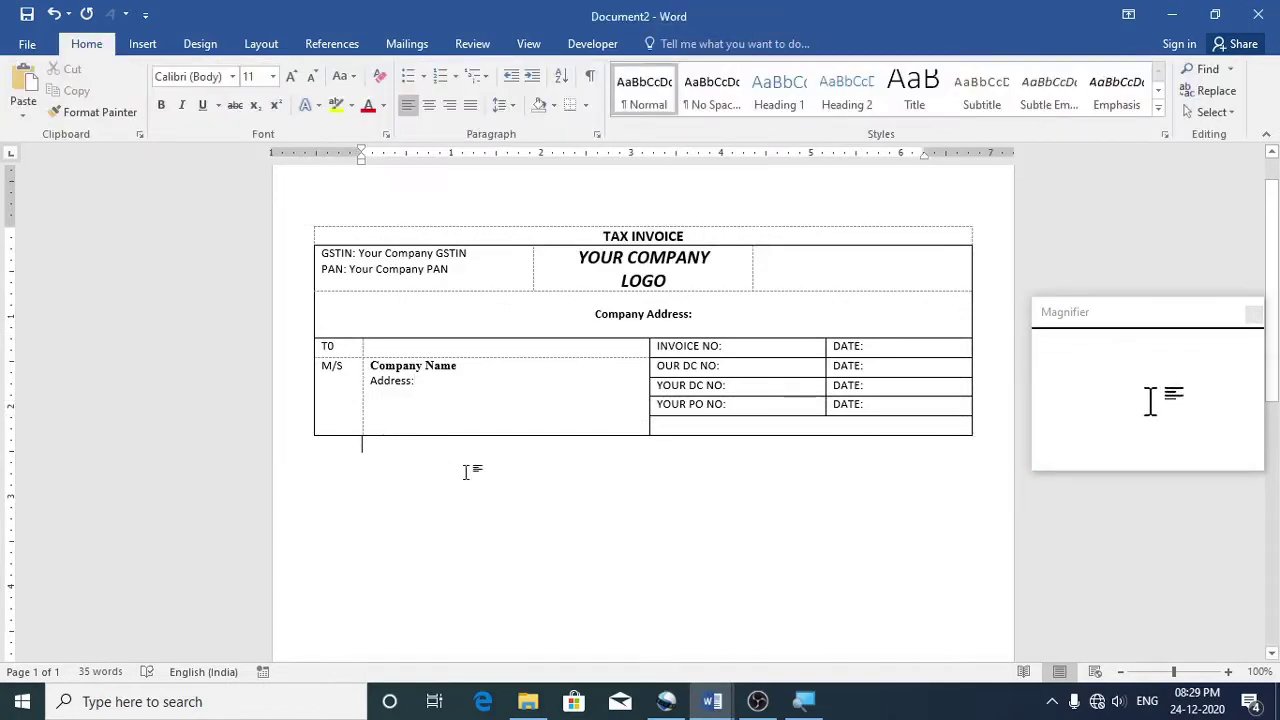
left_click(141, 44)
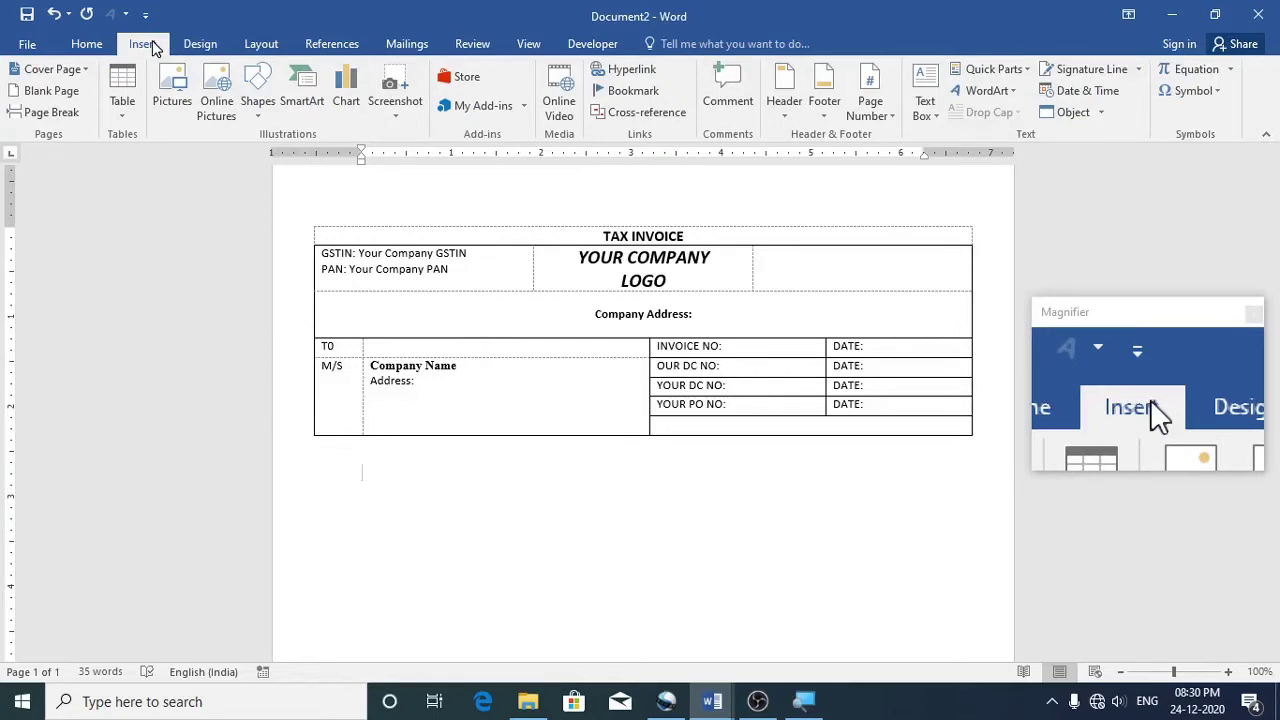
left_click(128, 114)
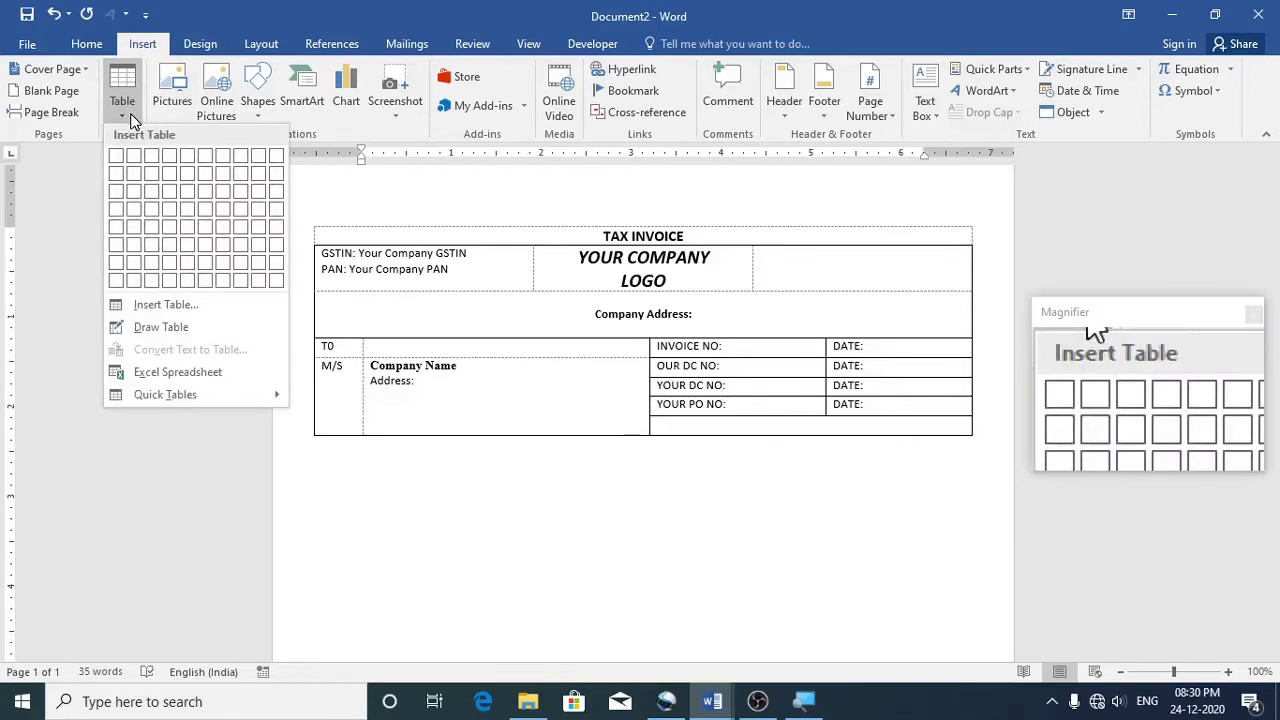
left_click(166, 304)
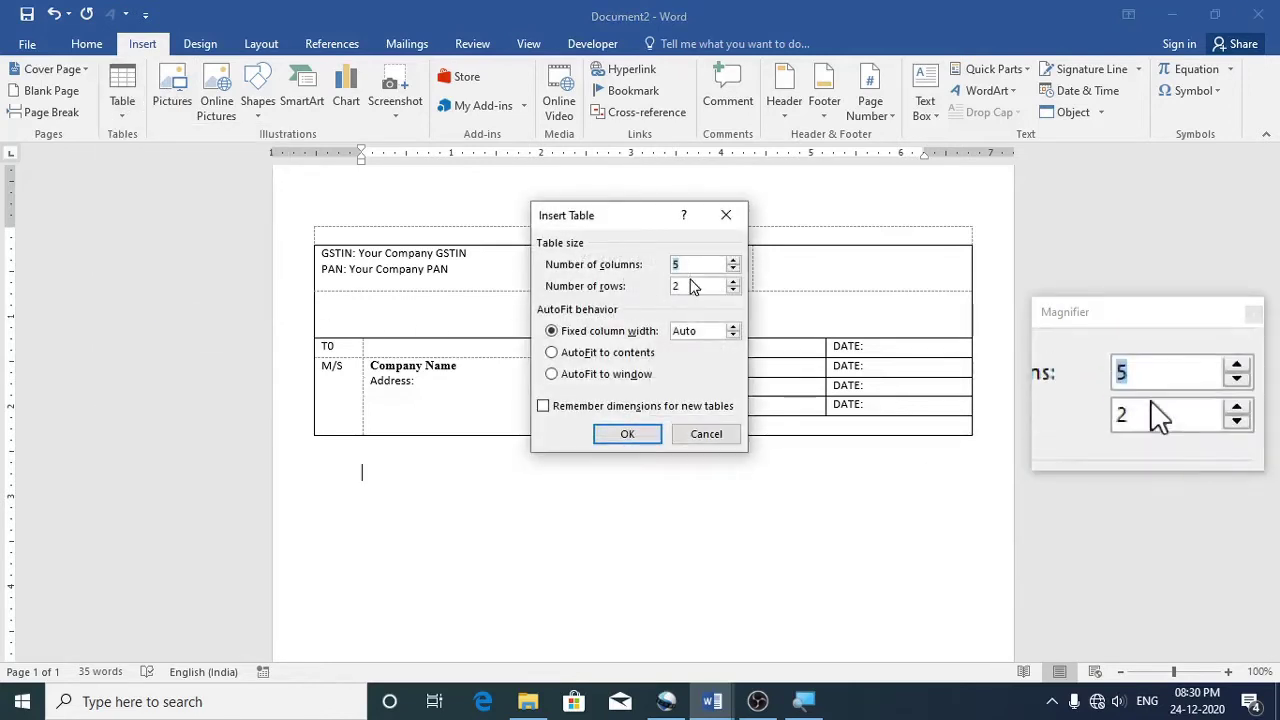
type("6")
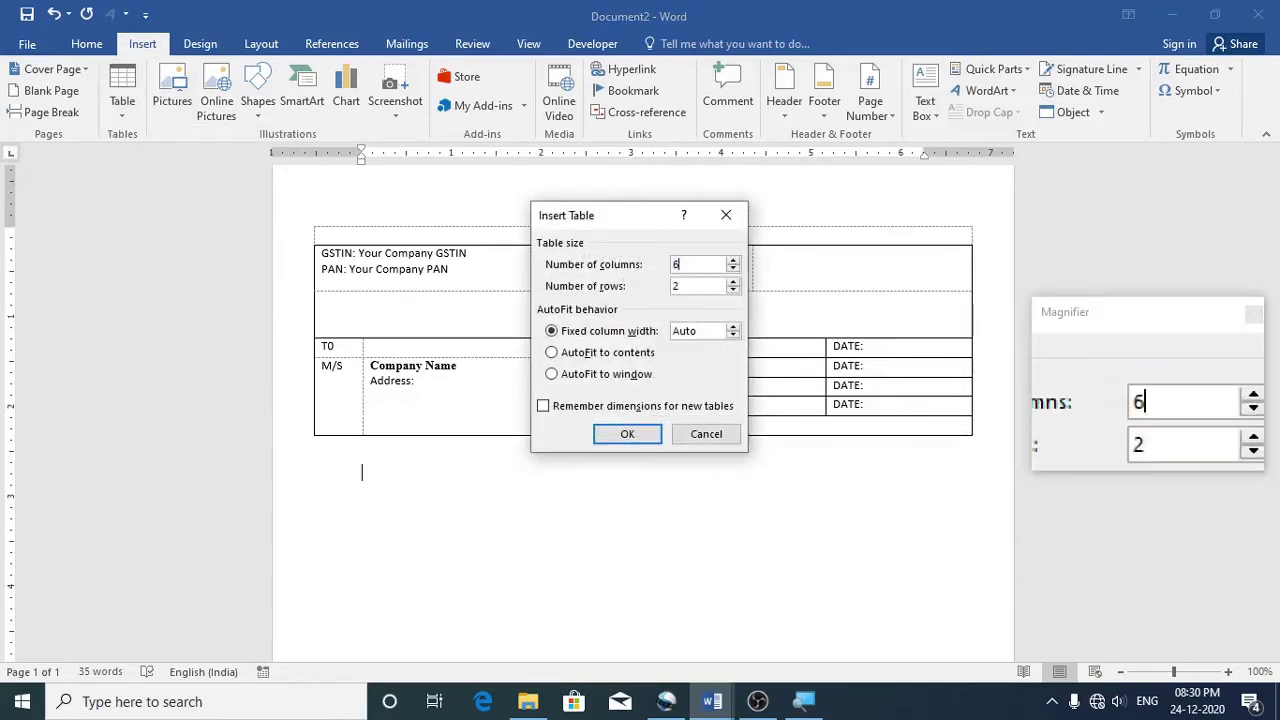
left_click(692, 286)
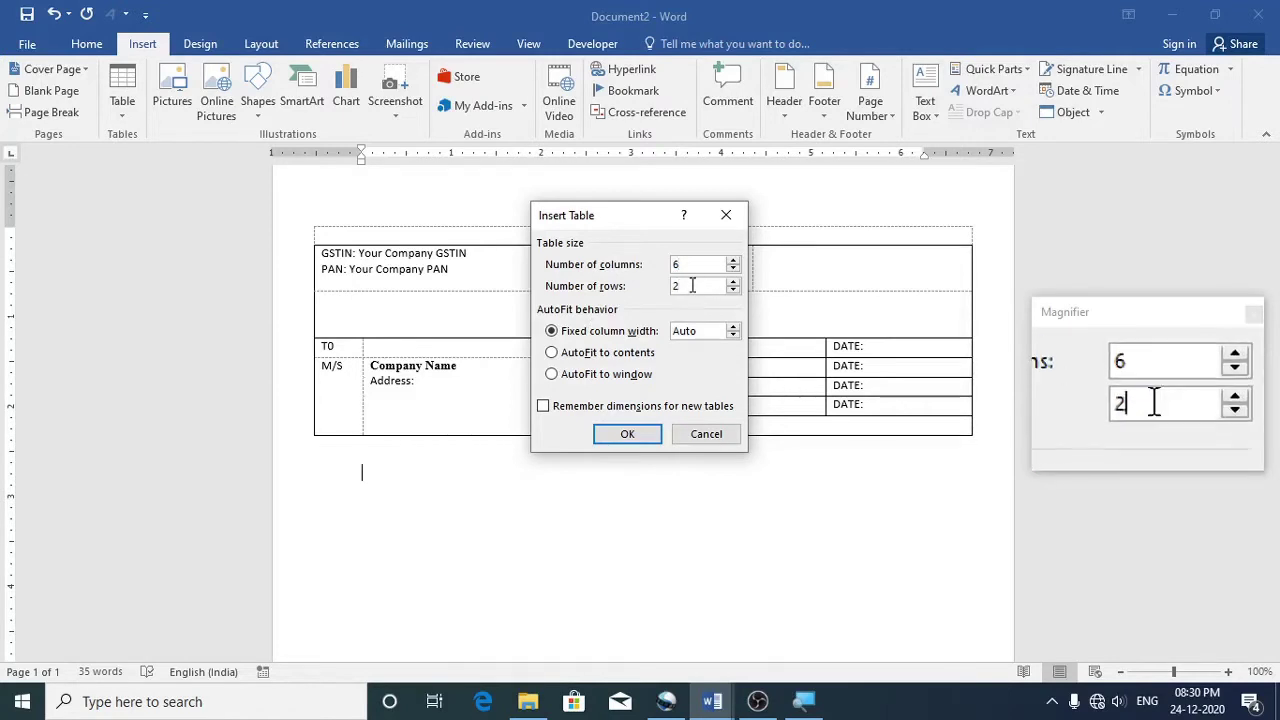
type("0")
key("Return")
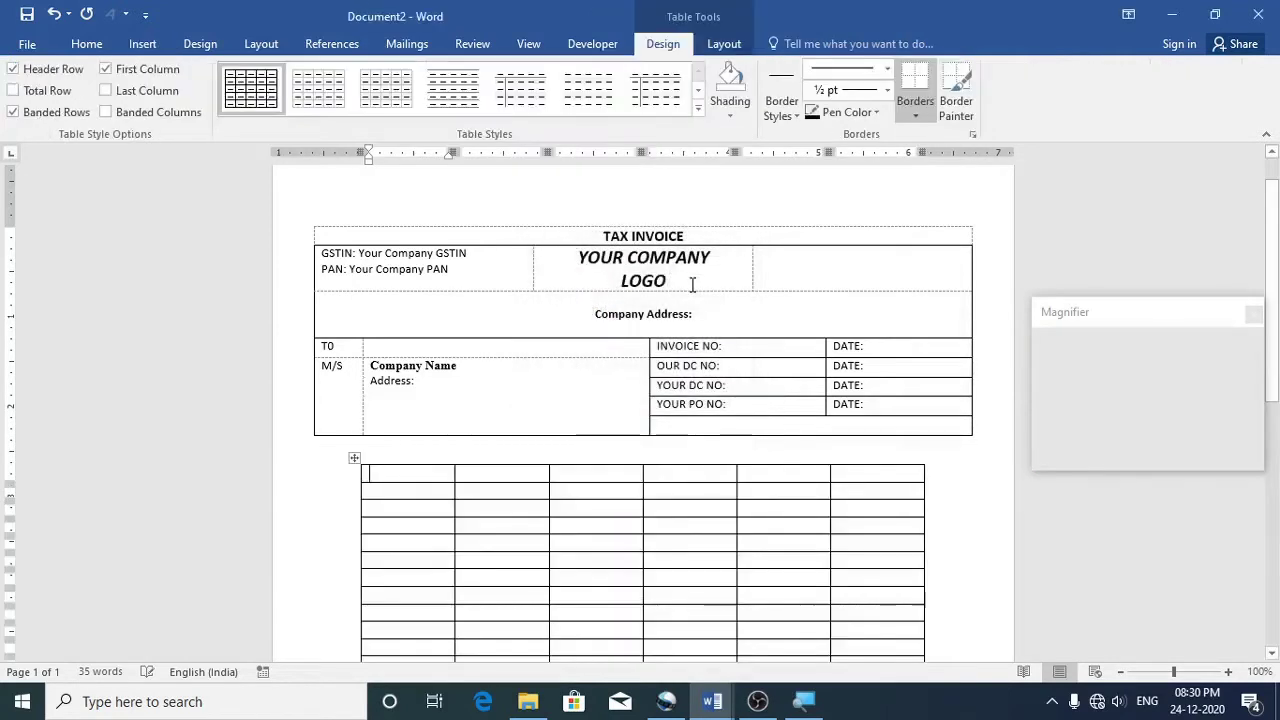
Set the new table's preferred width to 7.31 inches and center the table on the page
left_click(354, 459)
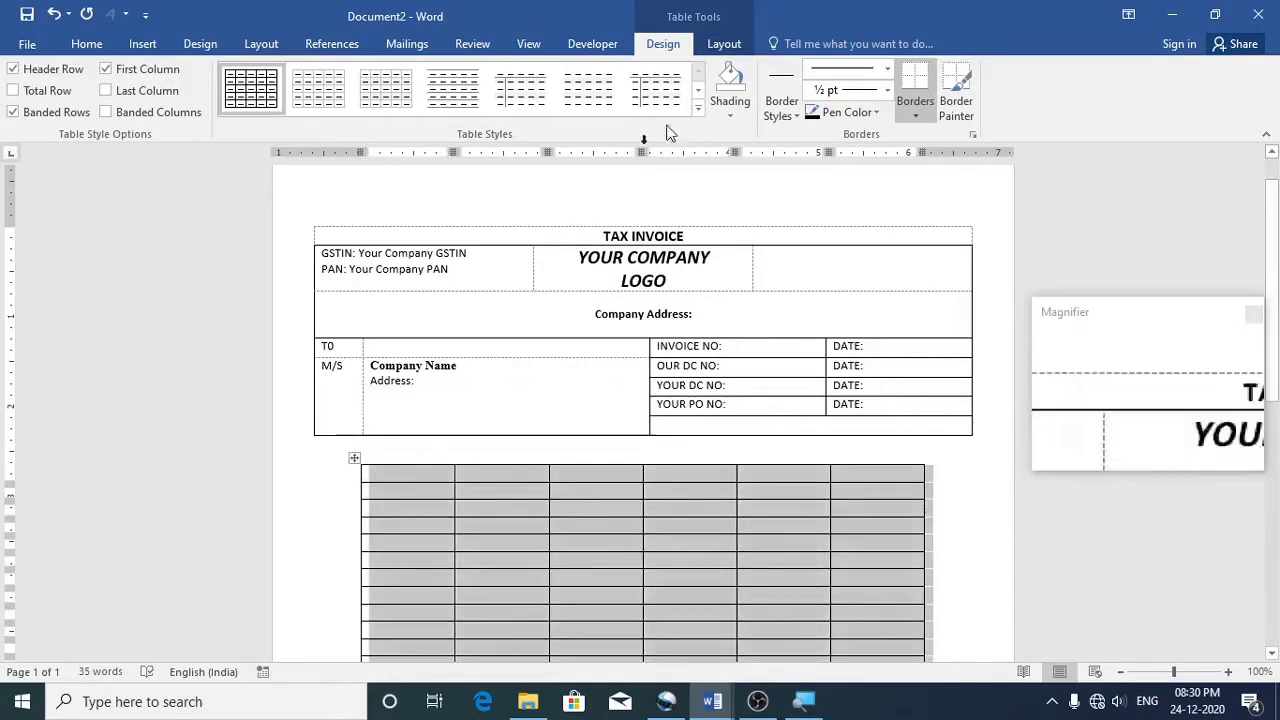
left_click(726, 44)
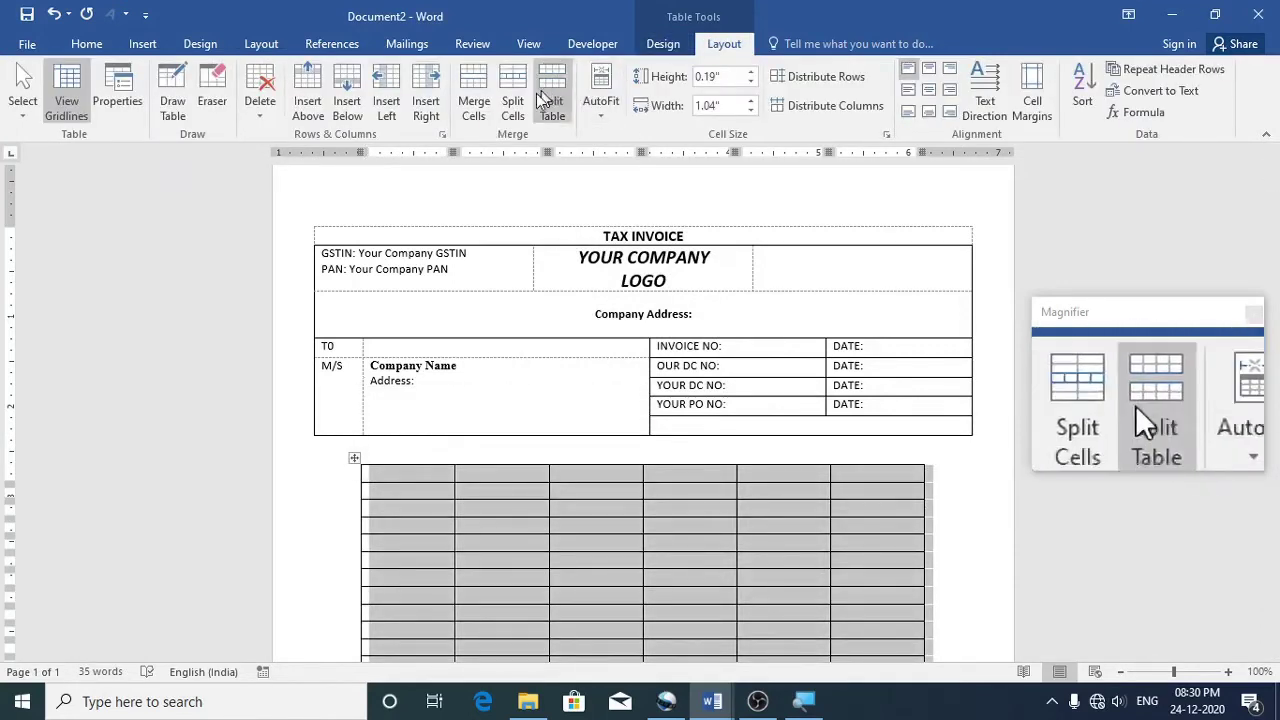
left_click(140, 102)
left_click(470, 213)
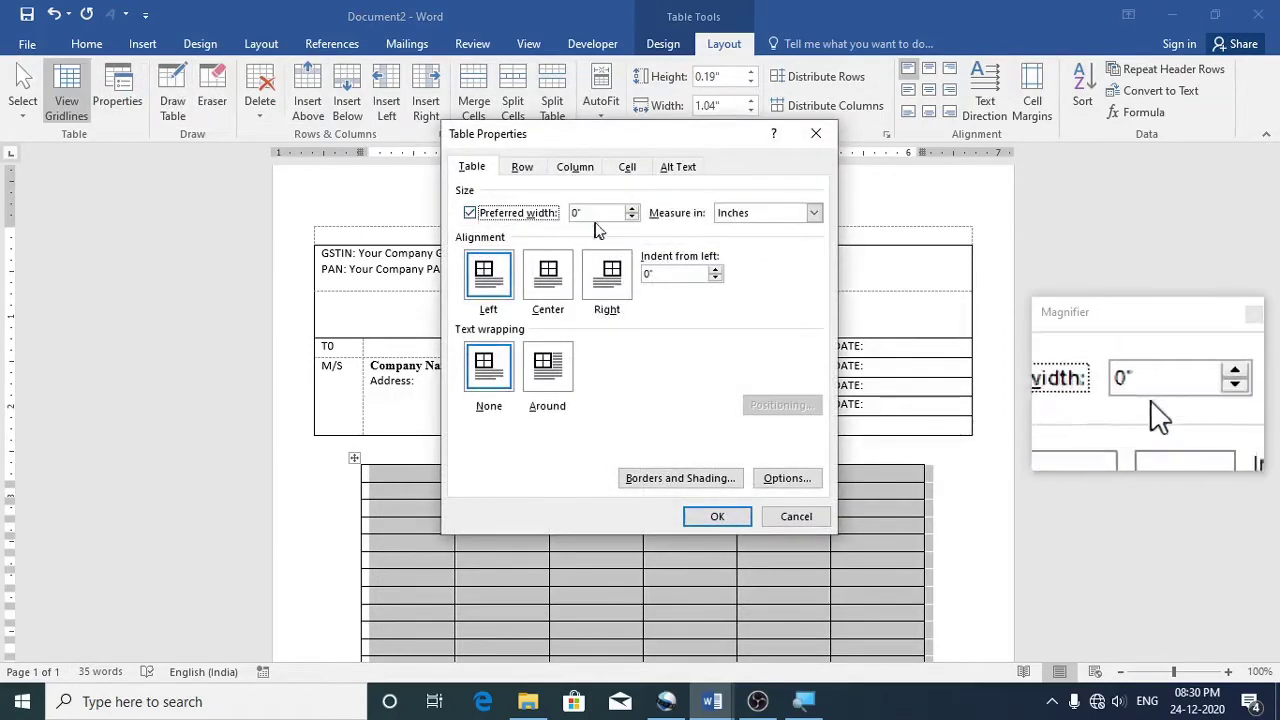
key("Tab")
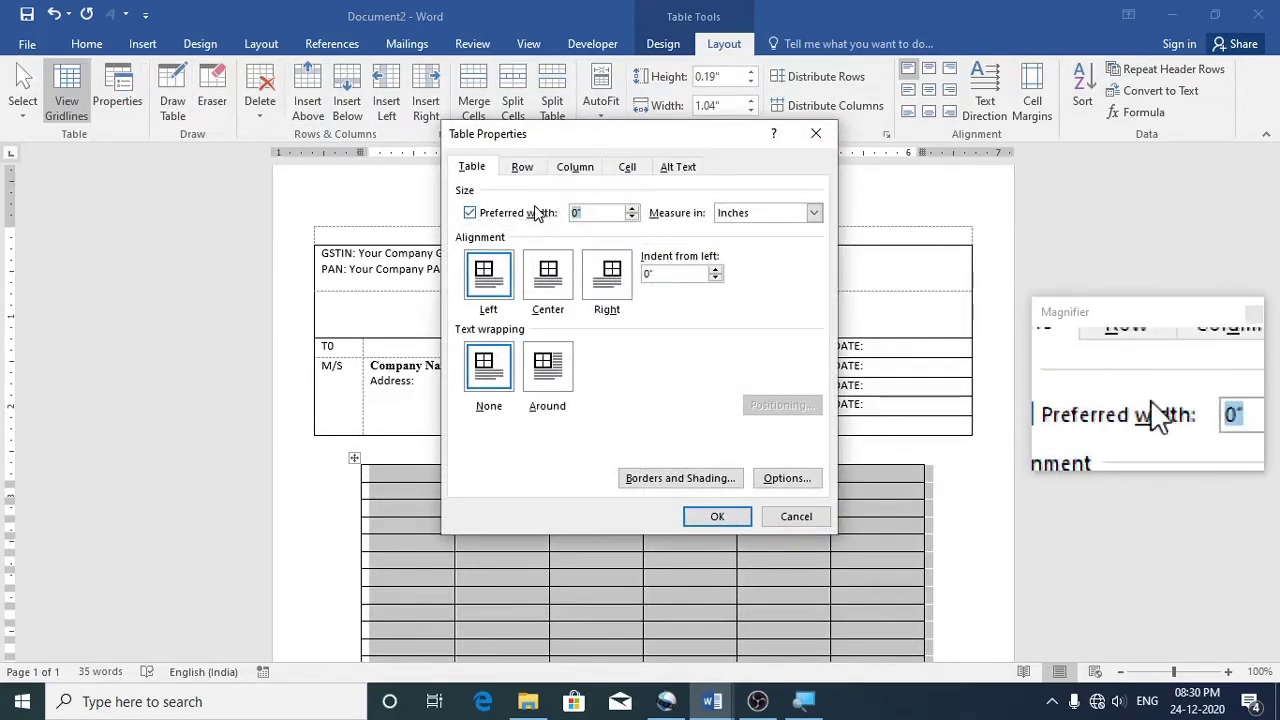
type("7.31")
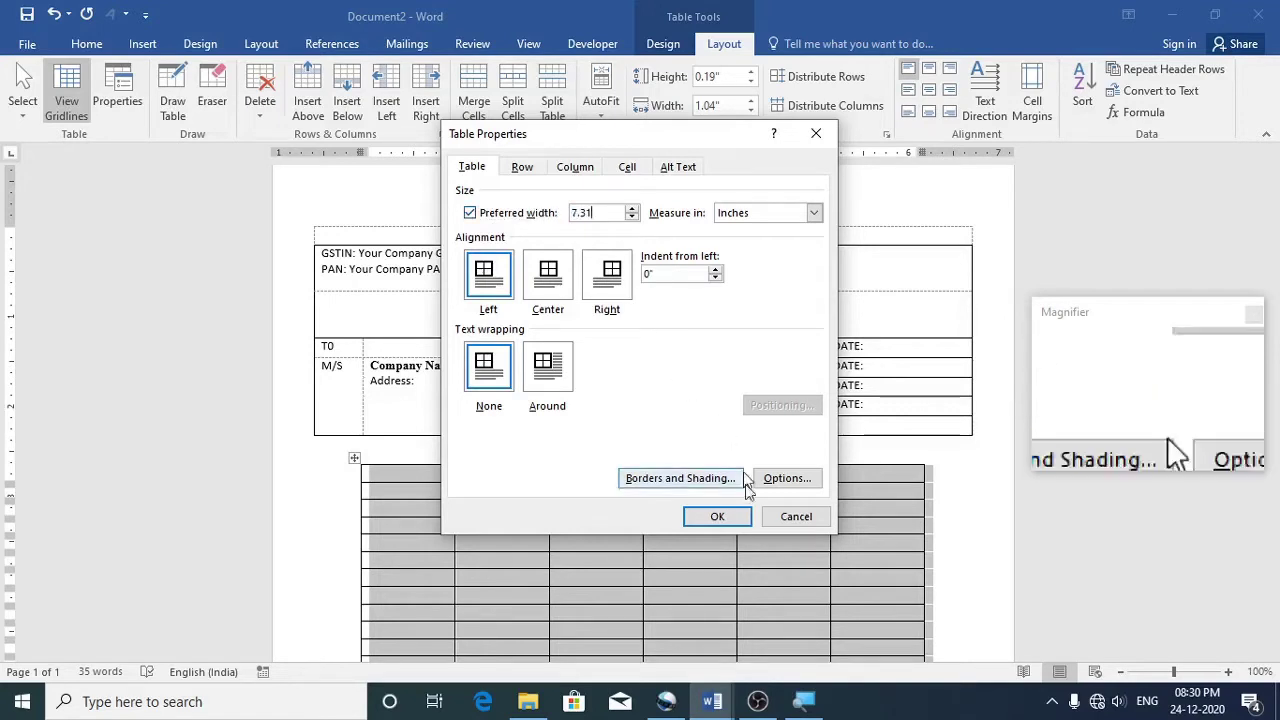
left_click(735, 516)
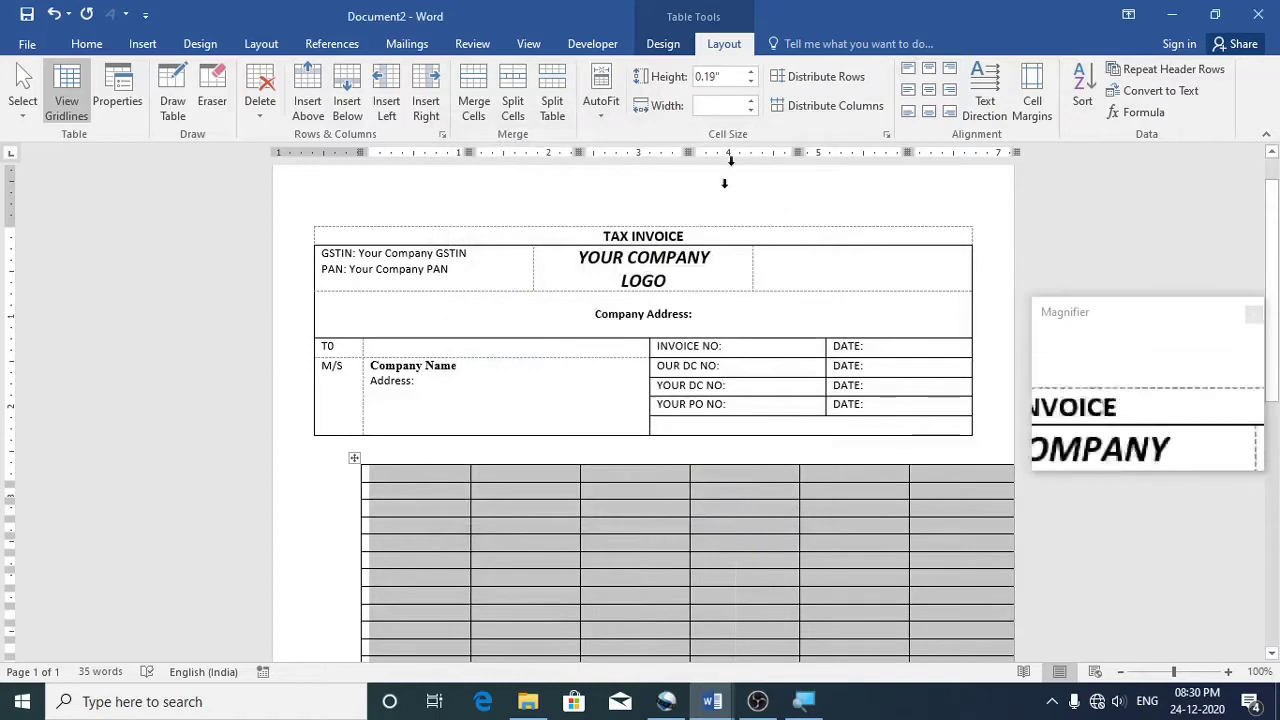
left_click(86, 44)
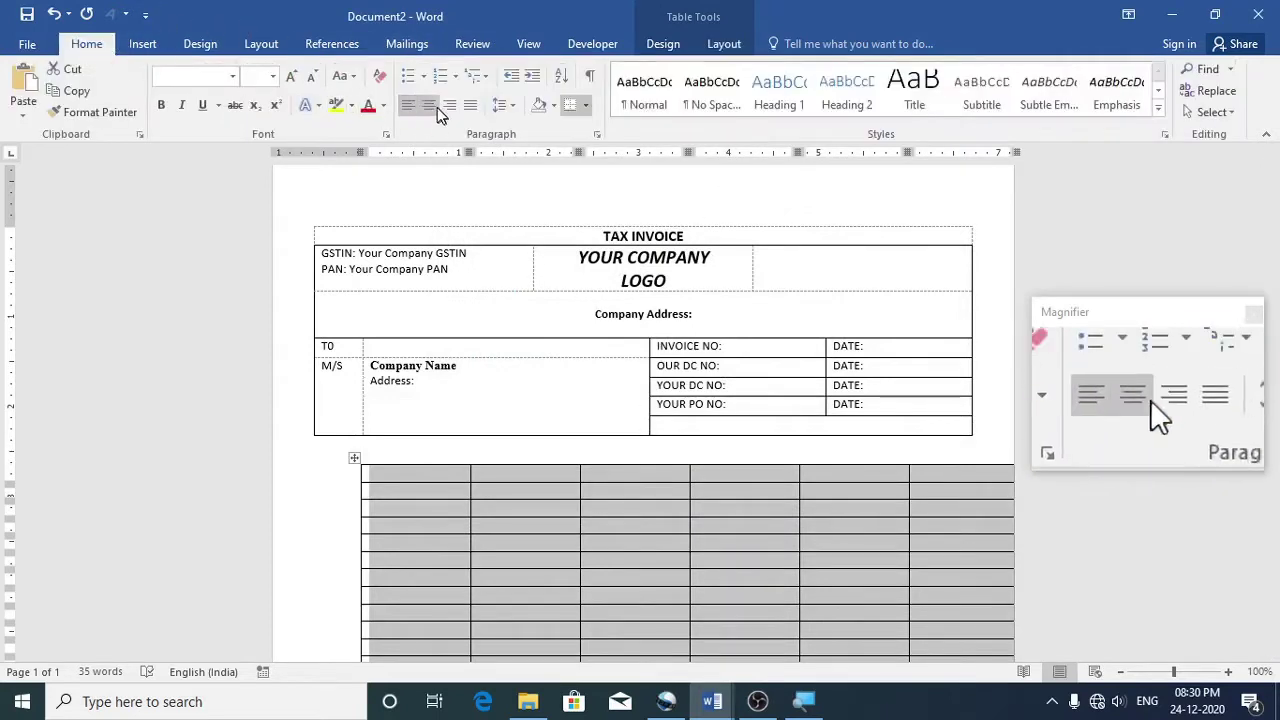
left_click(428, 105)
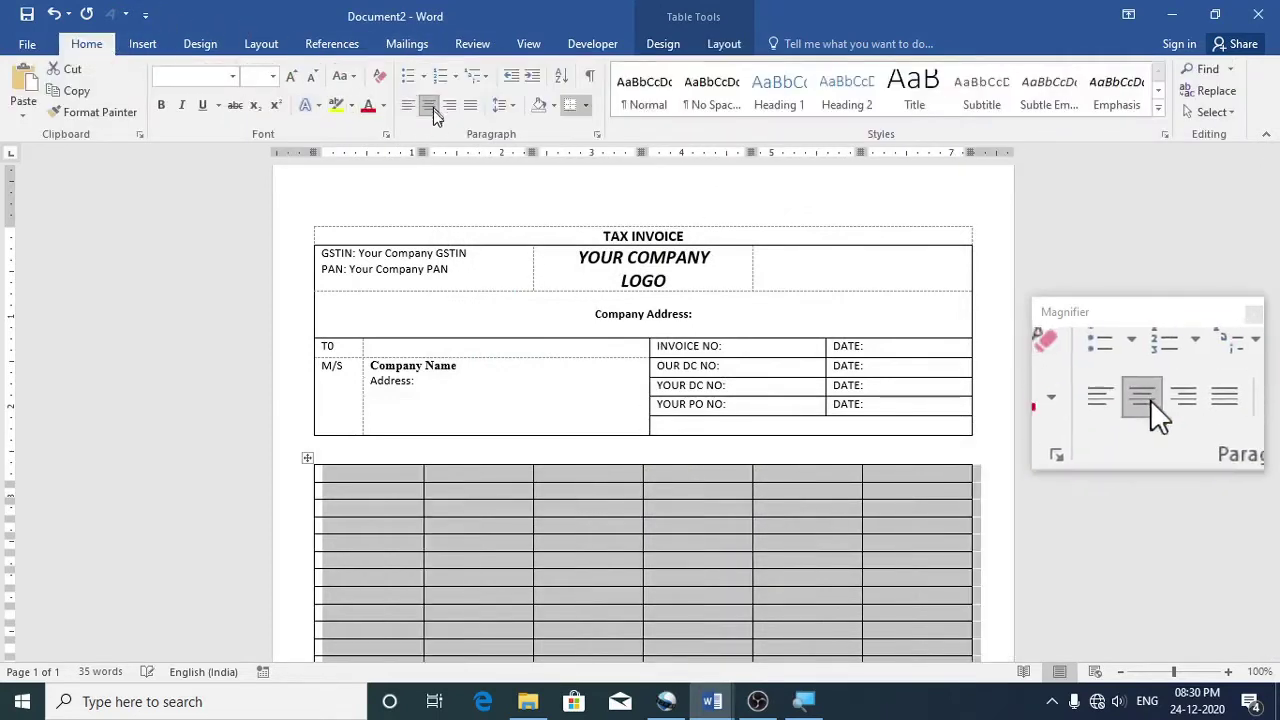
Narrow the first column of the new table to about 0.5 inches
left_click(371, 486)
scroll(514, 508, "down", 3)
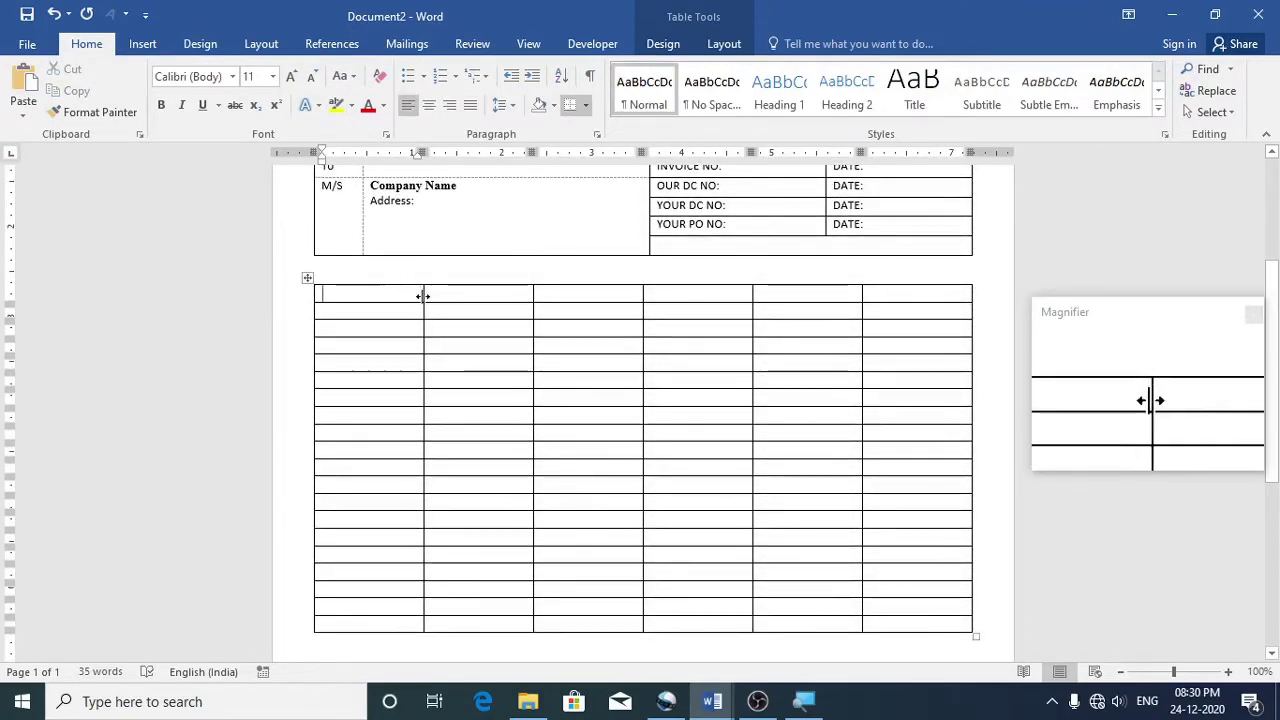
left_click_drag(420, 296, 360, 292)
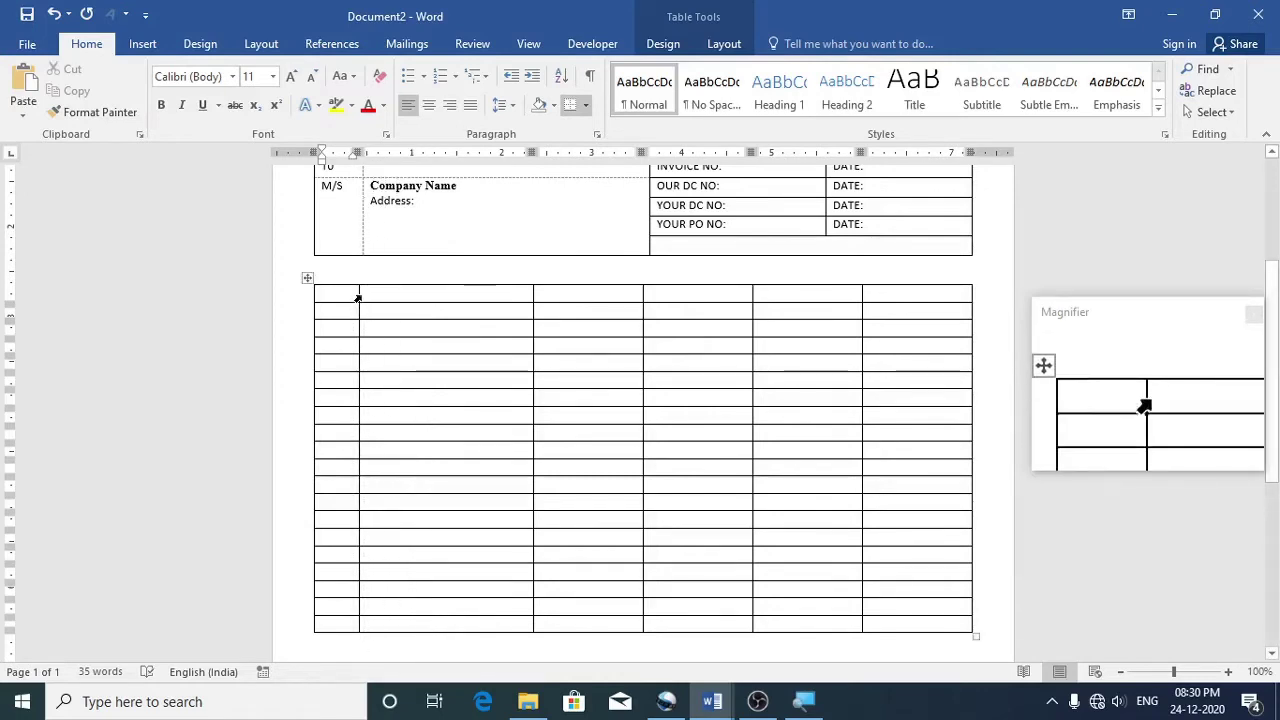
left_click(358, 297)
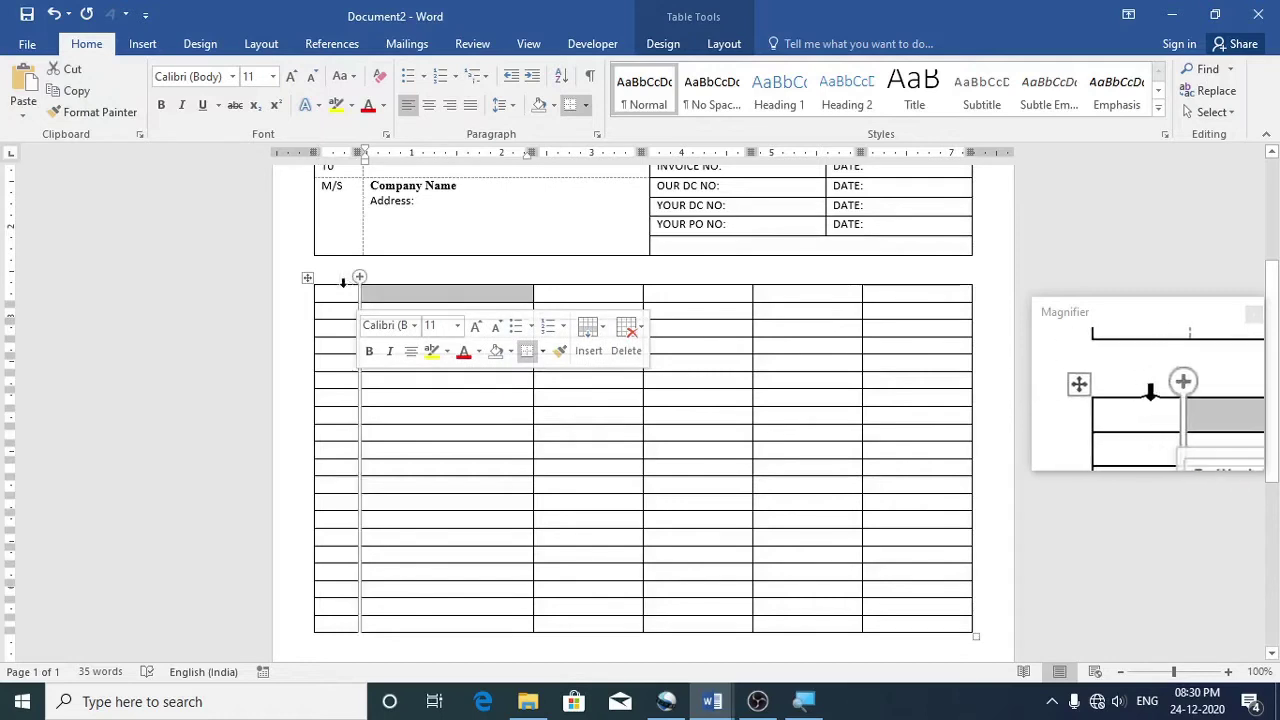
left_click(340, 294)
scroll(350, 270, "up", 2)
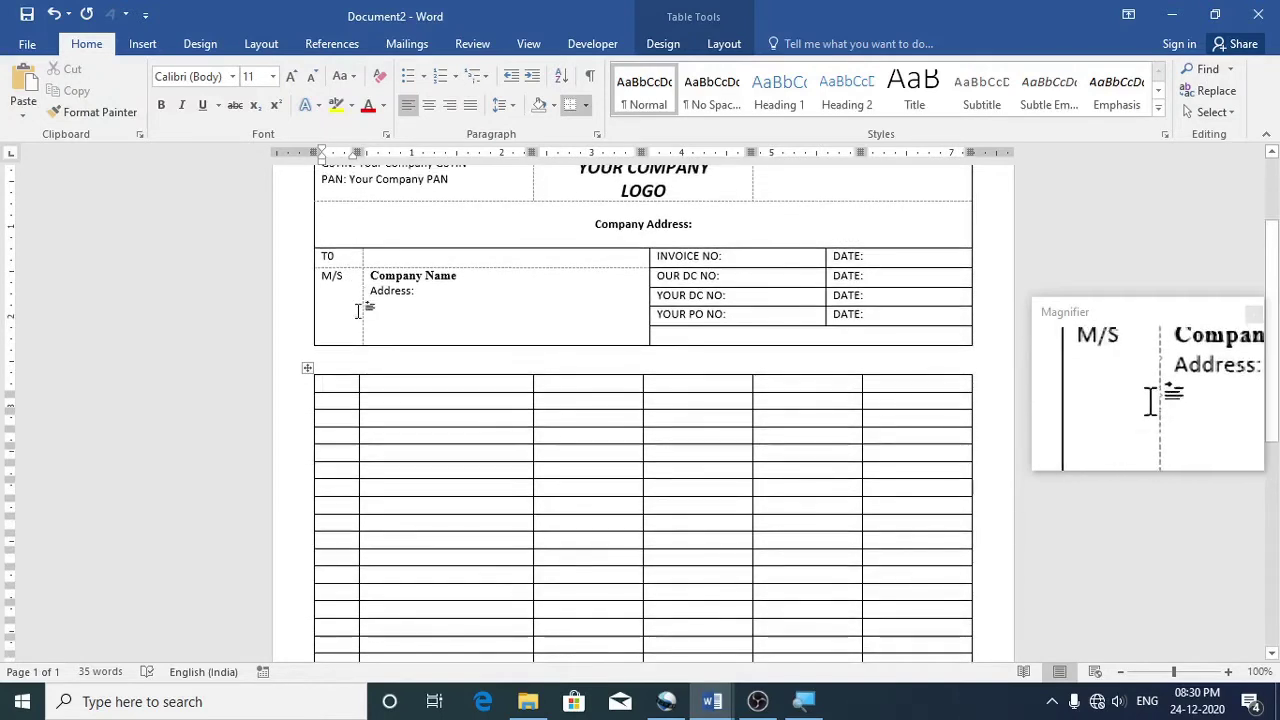
Check the width of the header's TO and M/S column, and set the new table's first column to 0.54 inches
left_click_drag(356, 262, 354, 287)
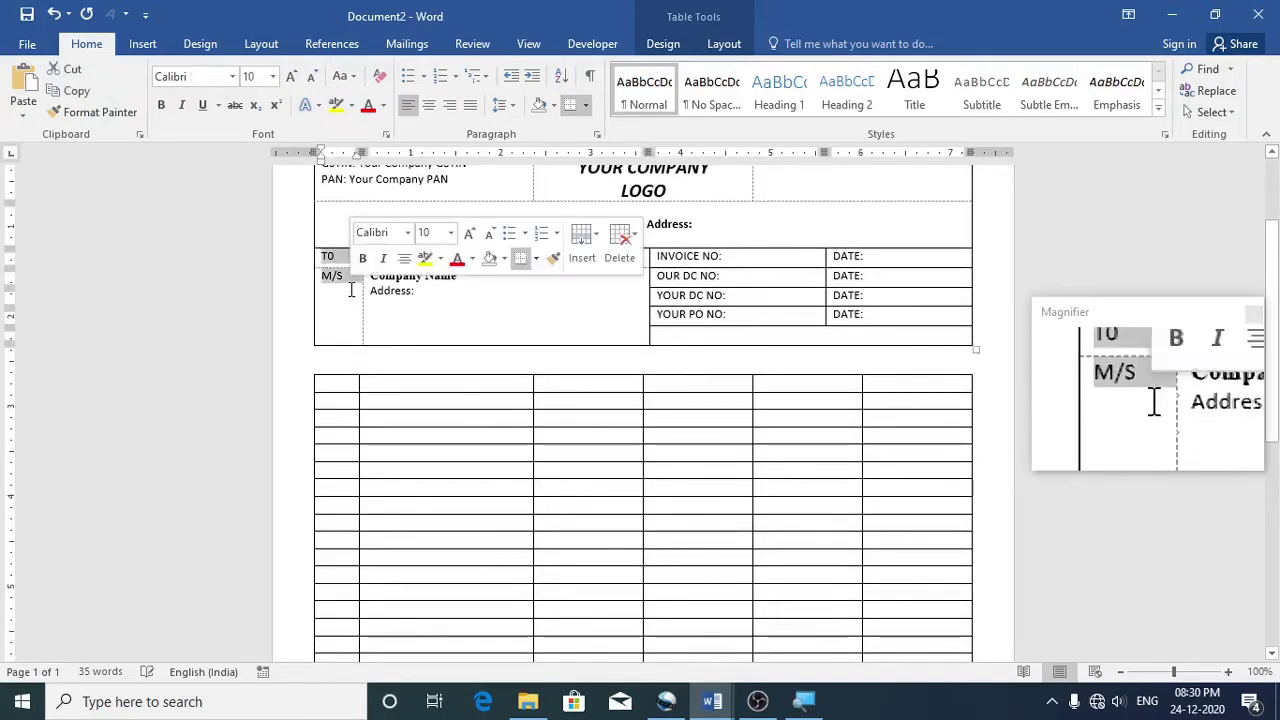
left_click(724, 44)
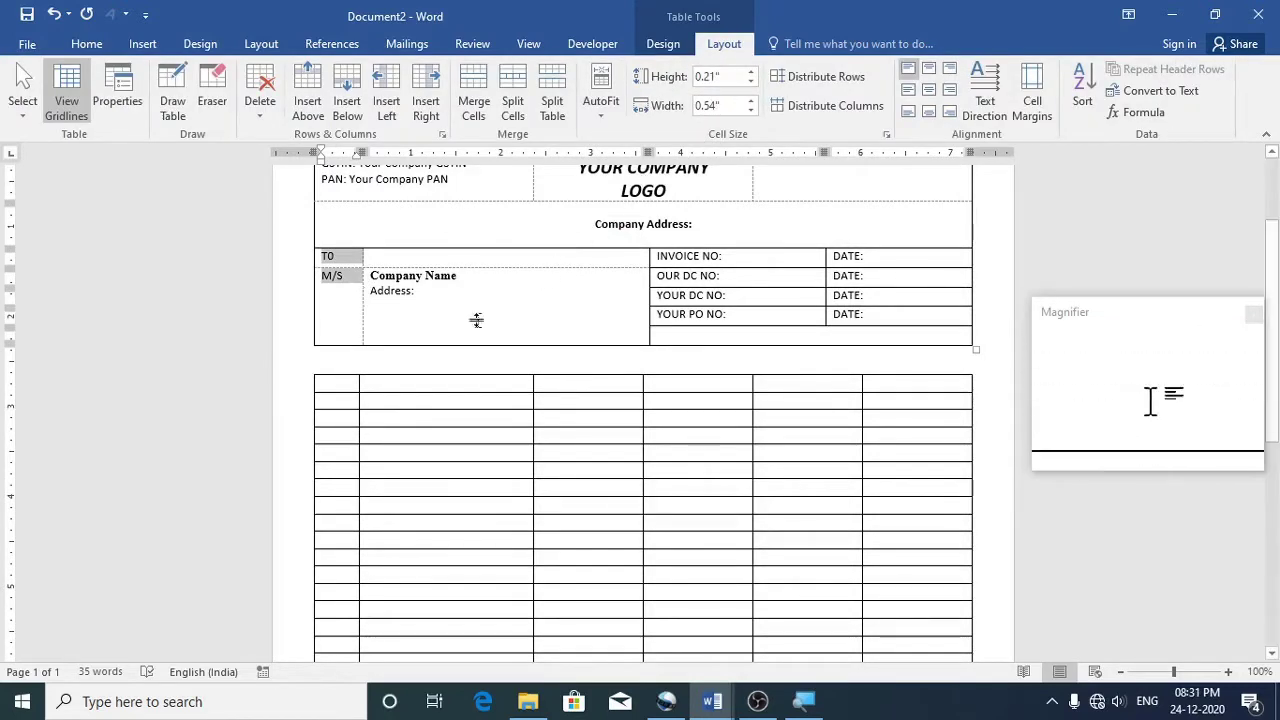
scroll(476, 320, "down", 3)
left_click_drag(343, 246, 335, 576)
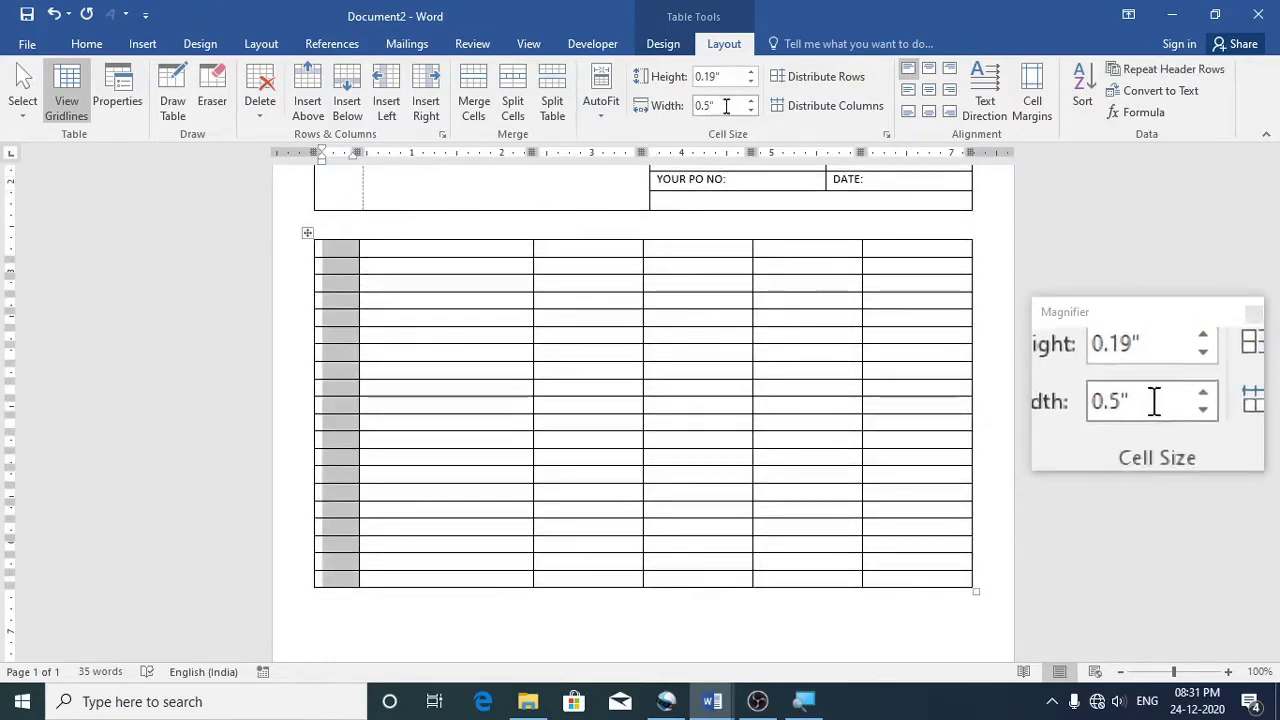
type("0.")
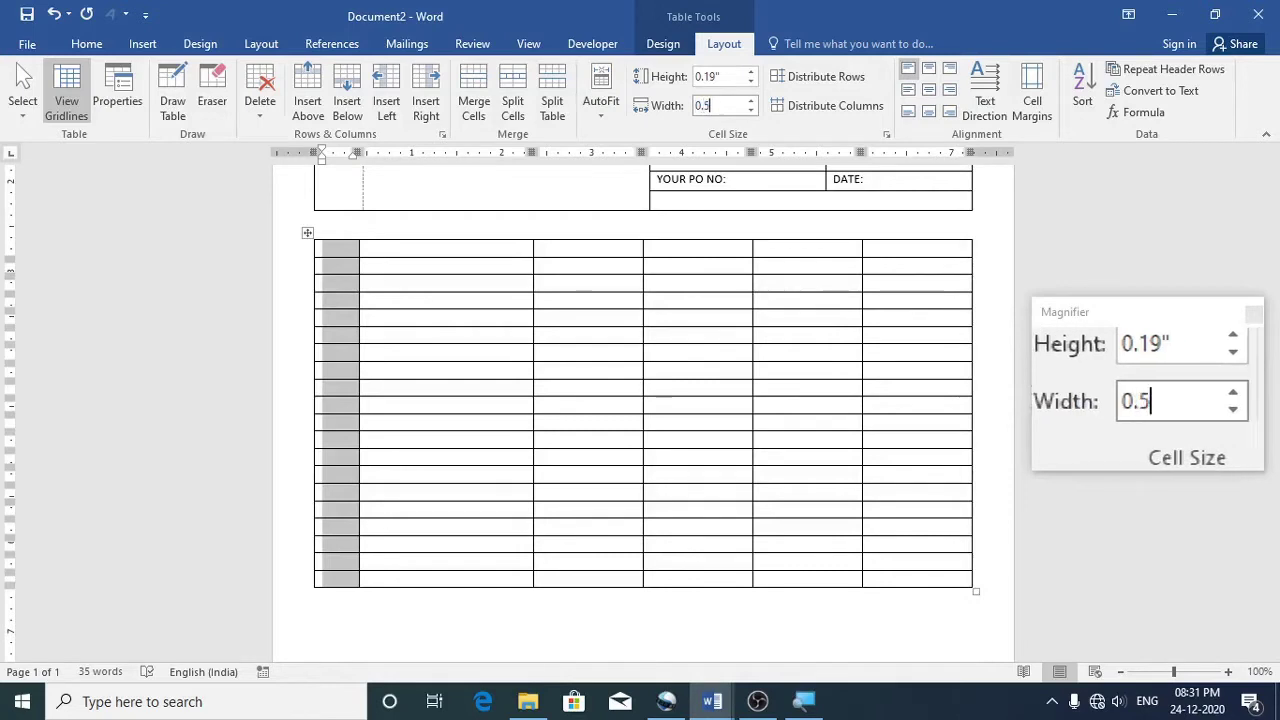
type("54")
key("Return")
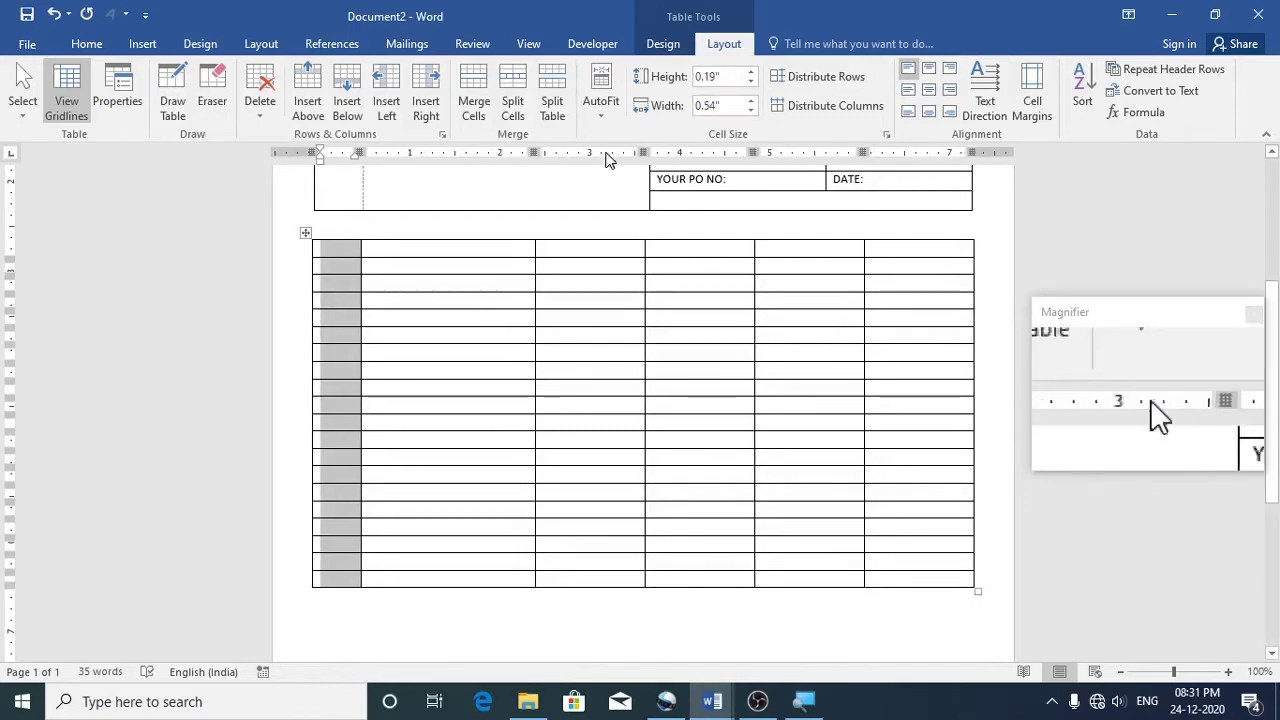
Widen the second column to about 3.21 inches by moving its right border in line with the header's INVOICE NO column, after making room in the third
scroll(510, 302, "up", 1)
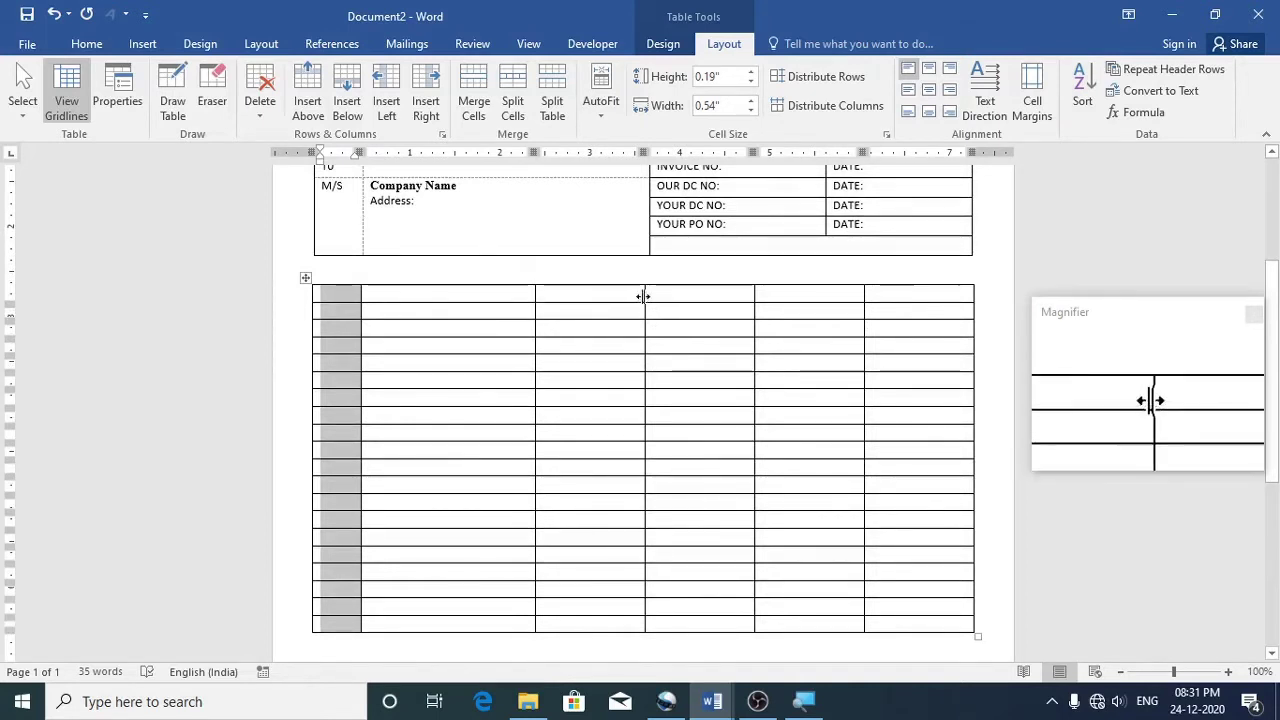
left_click_drag(643, 296, 694, 302)
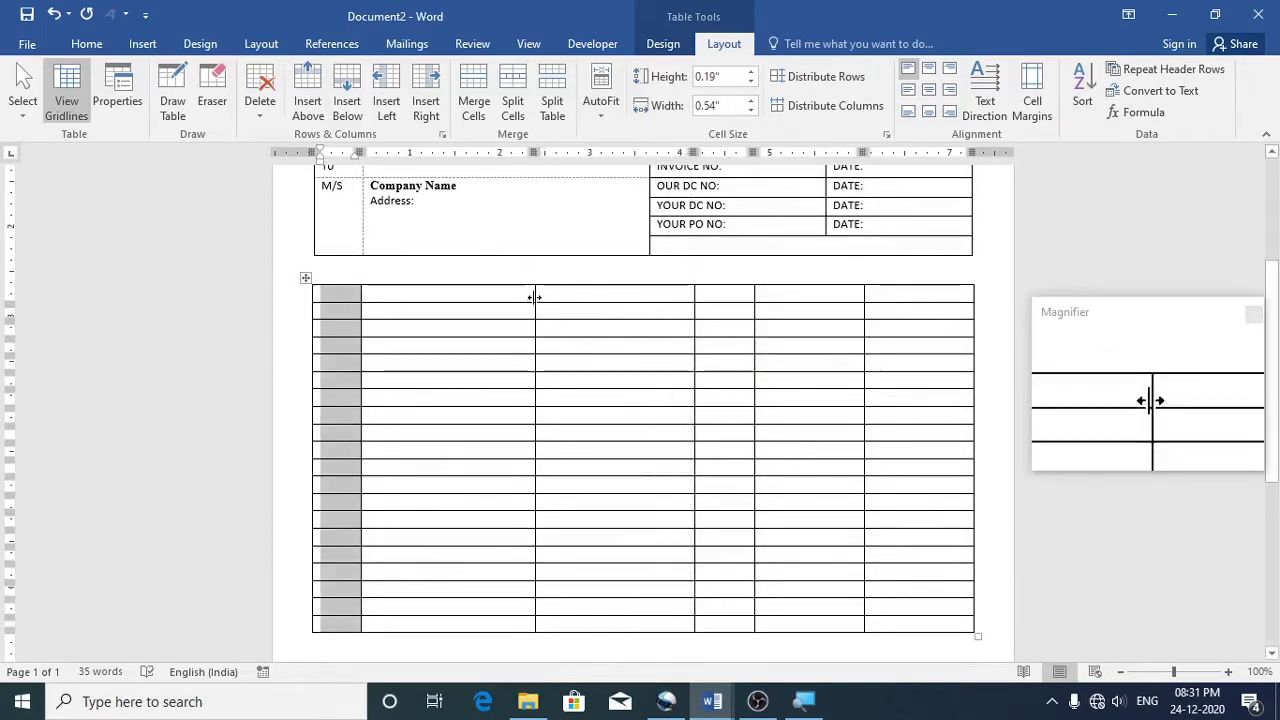
left_click_drag(534, 297, 650, 300)
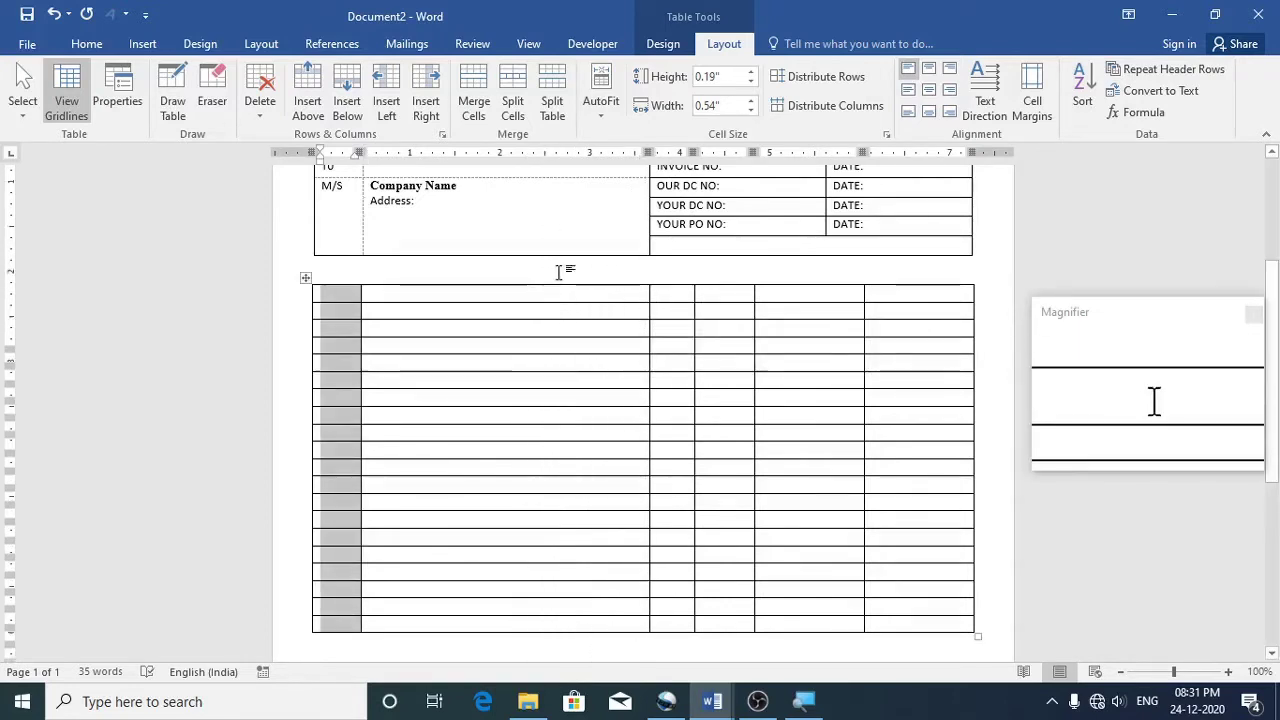
Check the width of the header's Company Name column, and set the new table's second column to 3.19 inches
scroll(552, 272, "up", 3)
left_click_drag(549, 262, 550, 290)
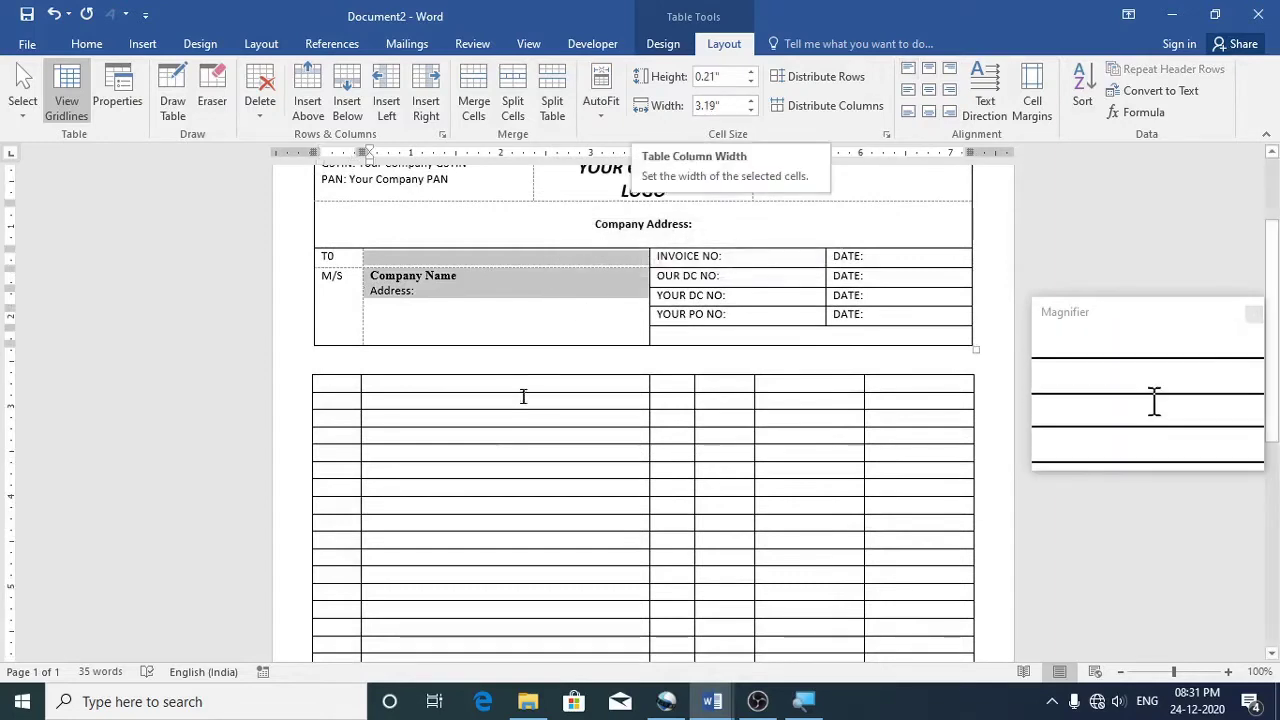
left_click_drag(526, 381, 517, 452)
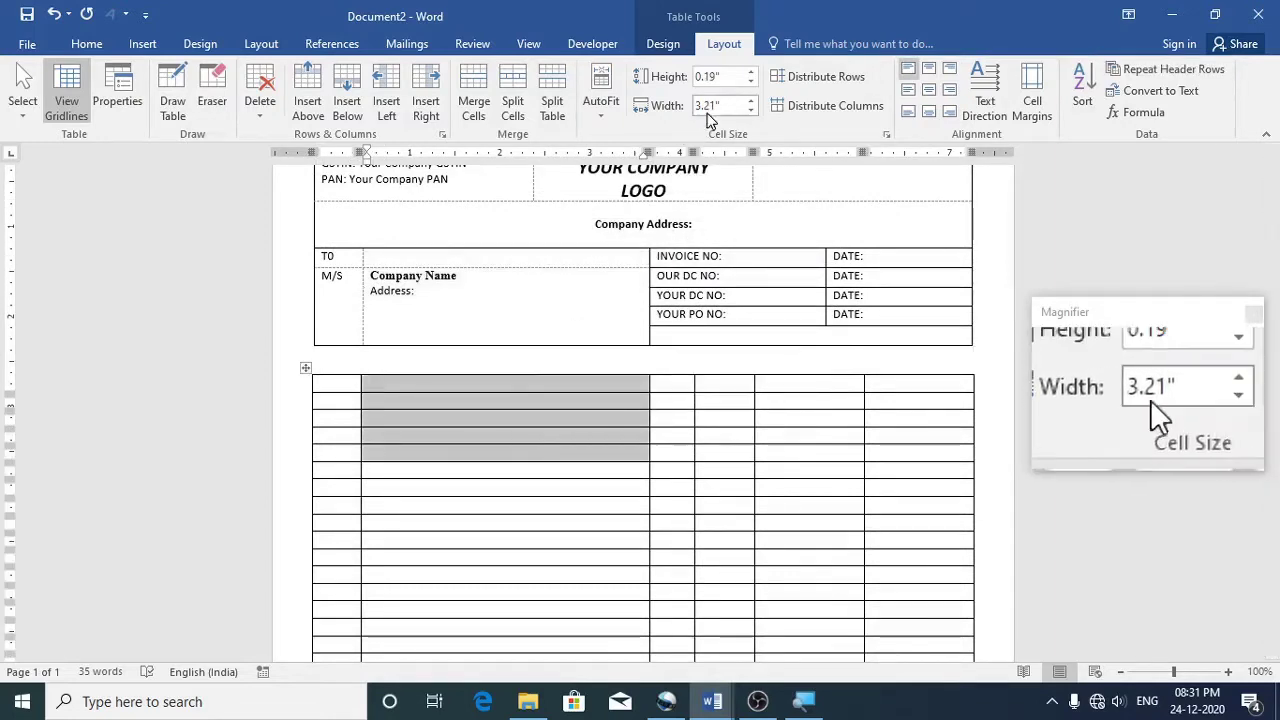
left_click(560, 383)
scroll(547, 343, "down", 1)
left_click_drag(547, 355, 536, 640)
left_click(731, 113)
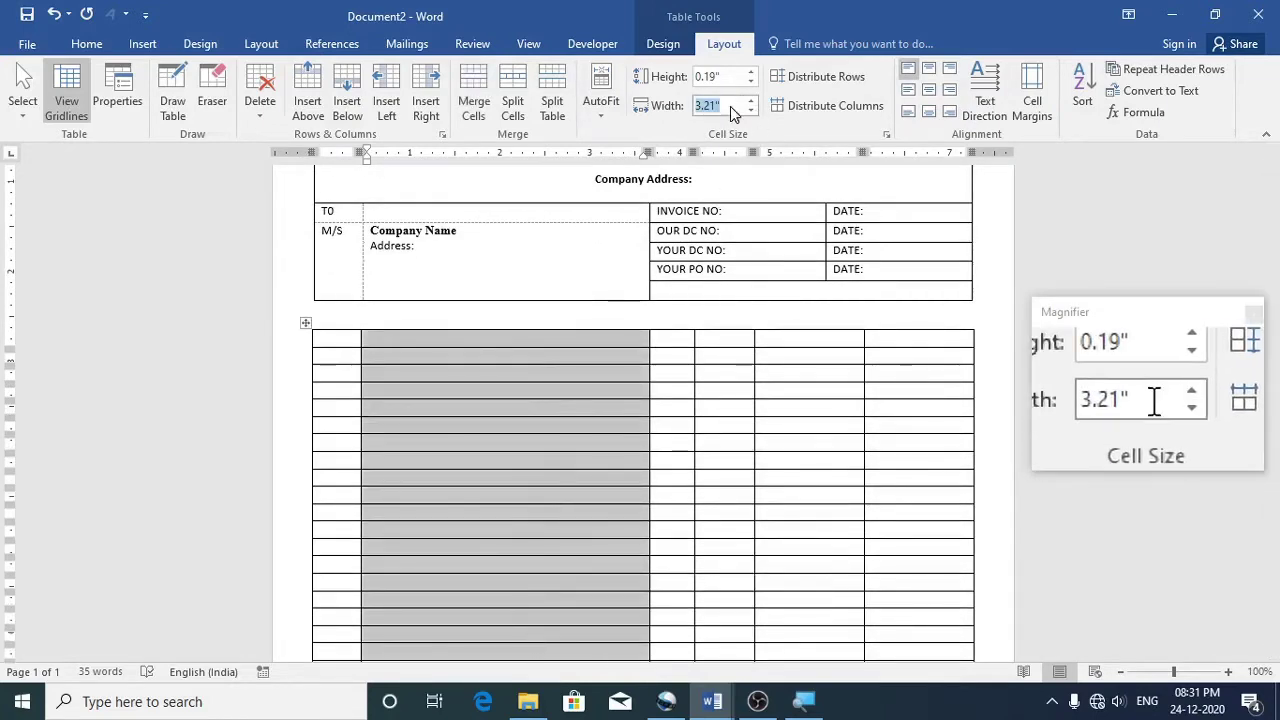
type("3.")
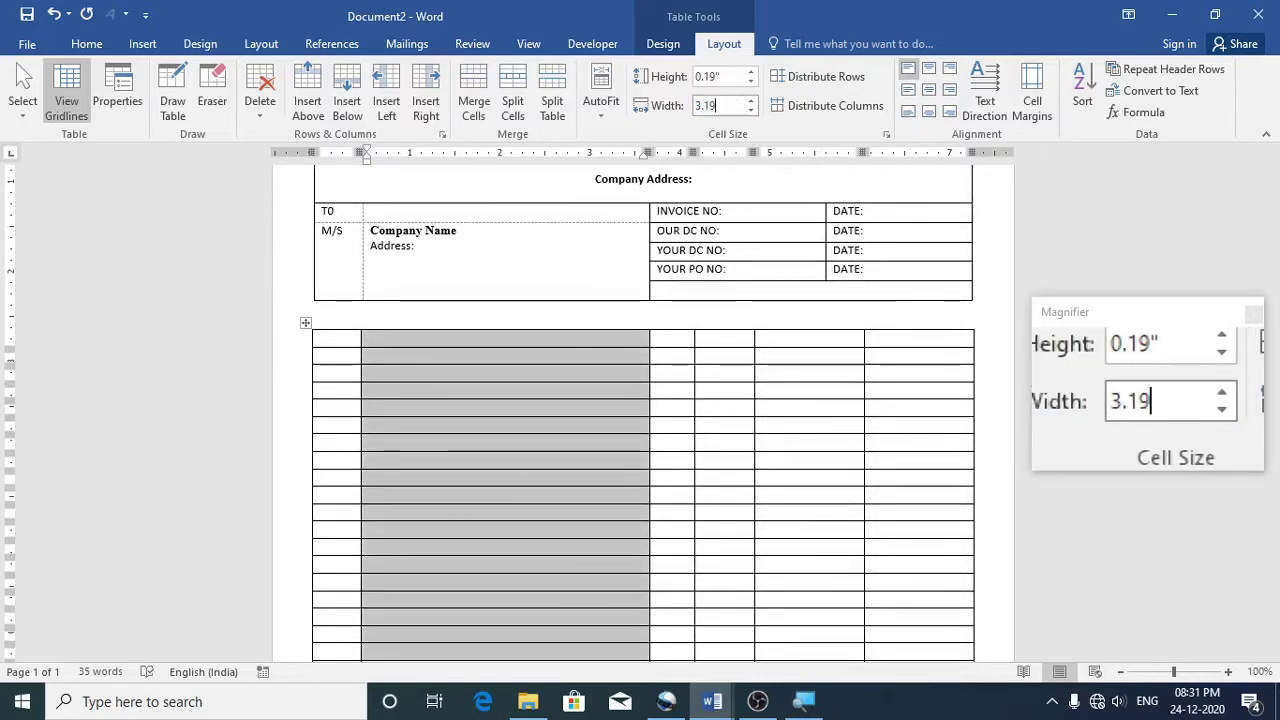
type("19")
key("Return")
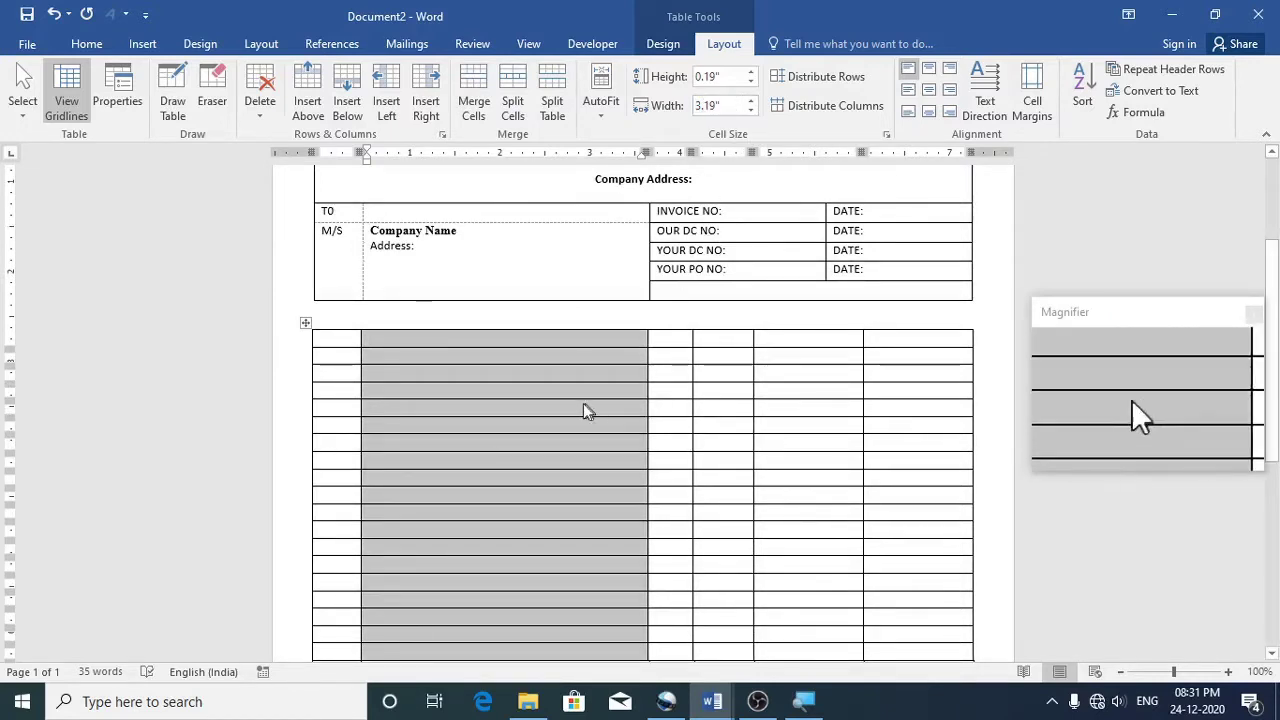
left_click(674, 342)
scroll(689, 369, "down", 1)
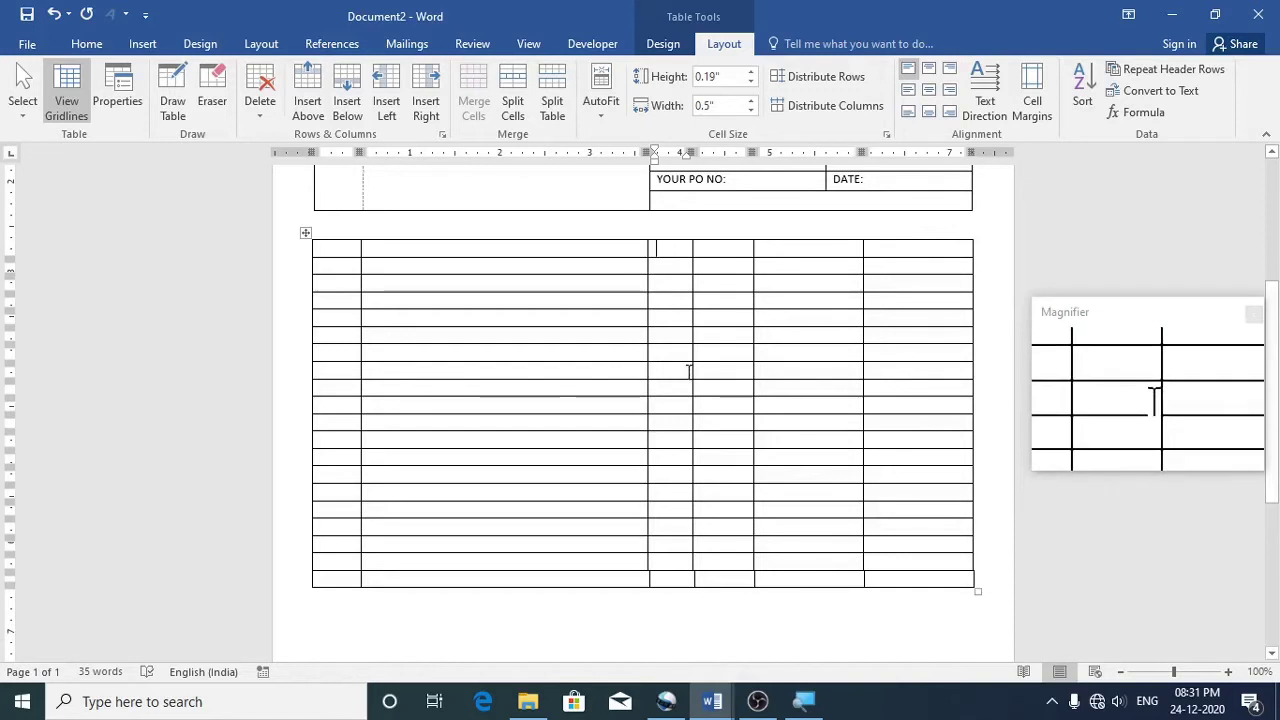
Undo the last width change and set the new table's entire second column to 3.19 inches, checking it against the header's Company Name column
key("ctrl+z")
left_click(602, 256)
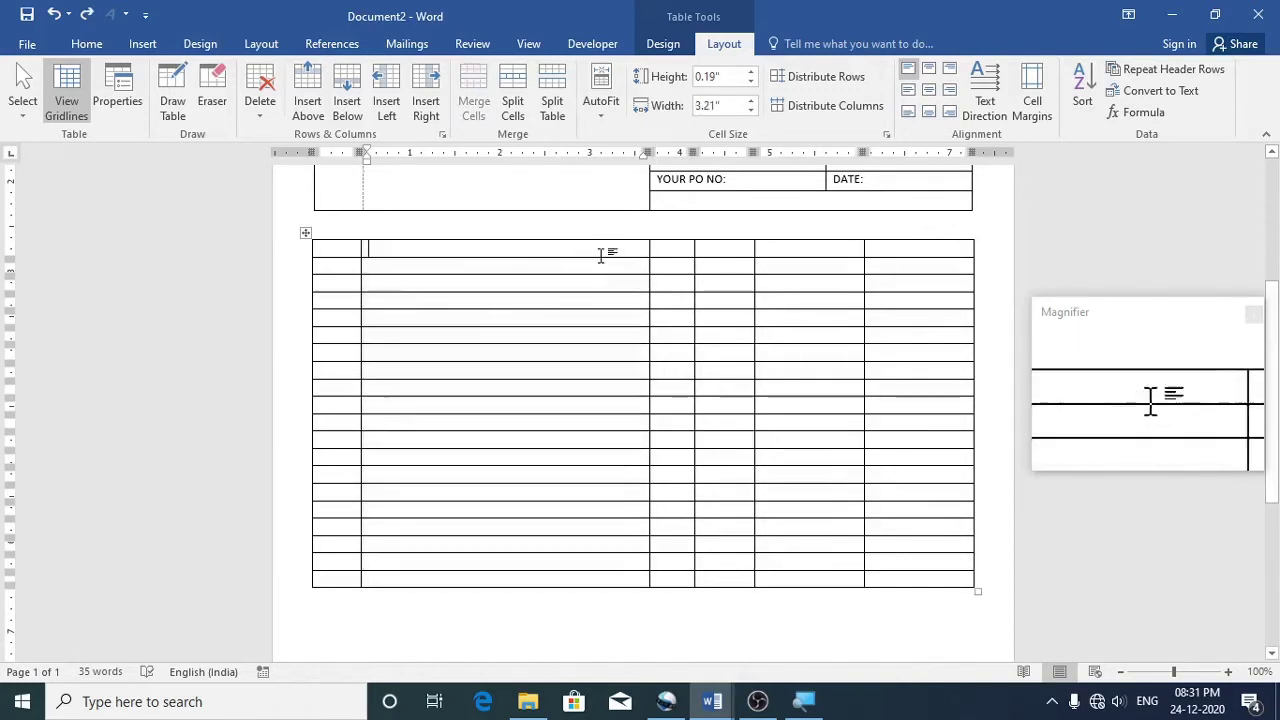
left_click_drag(600, 251, 601, 576)
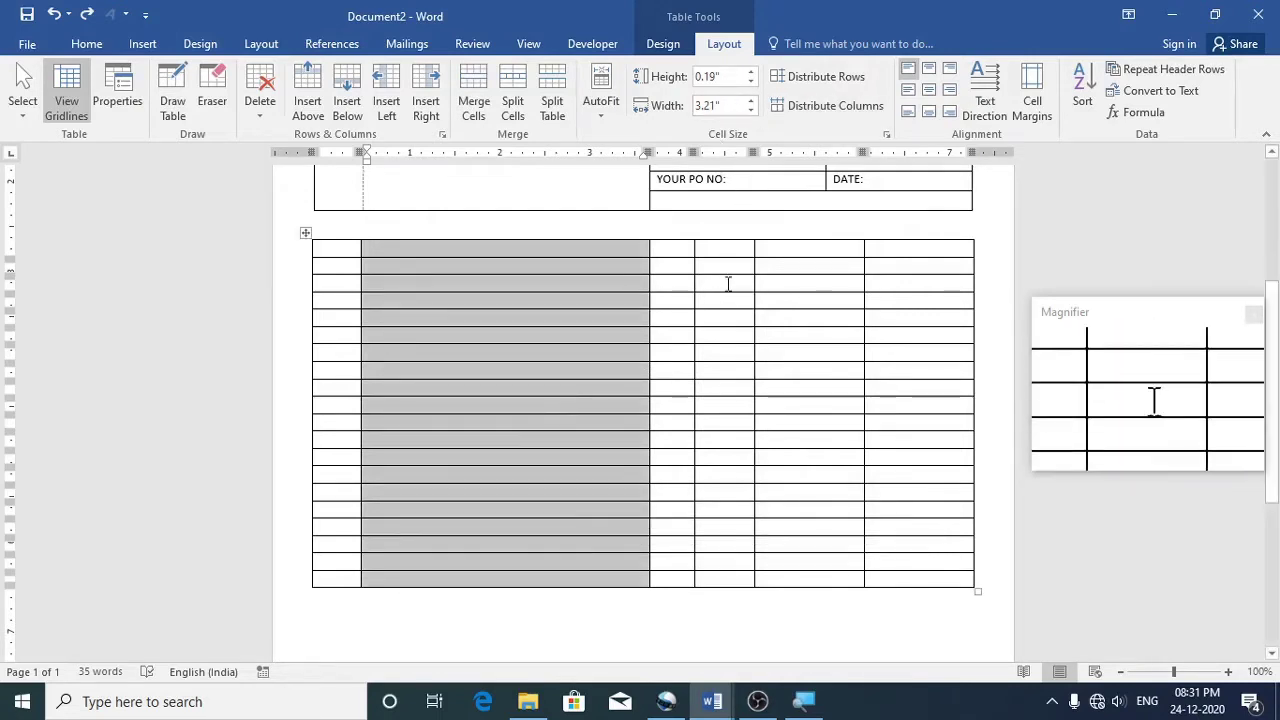
scroll(729, 282, "up", 1)
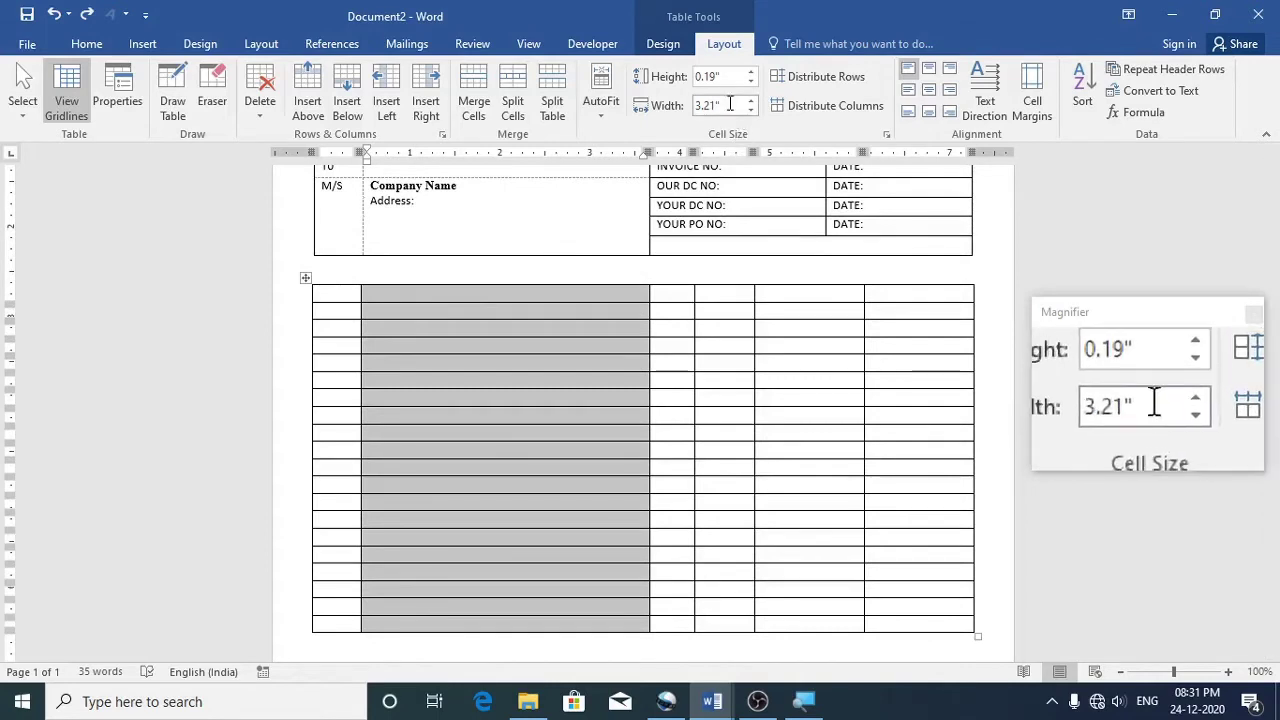
type("3.")
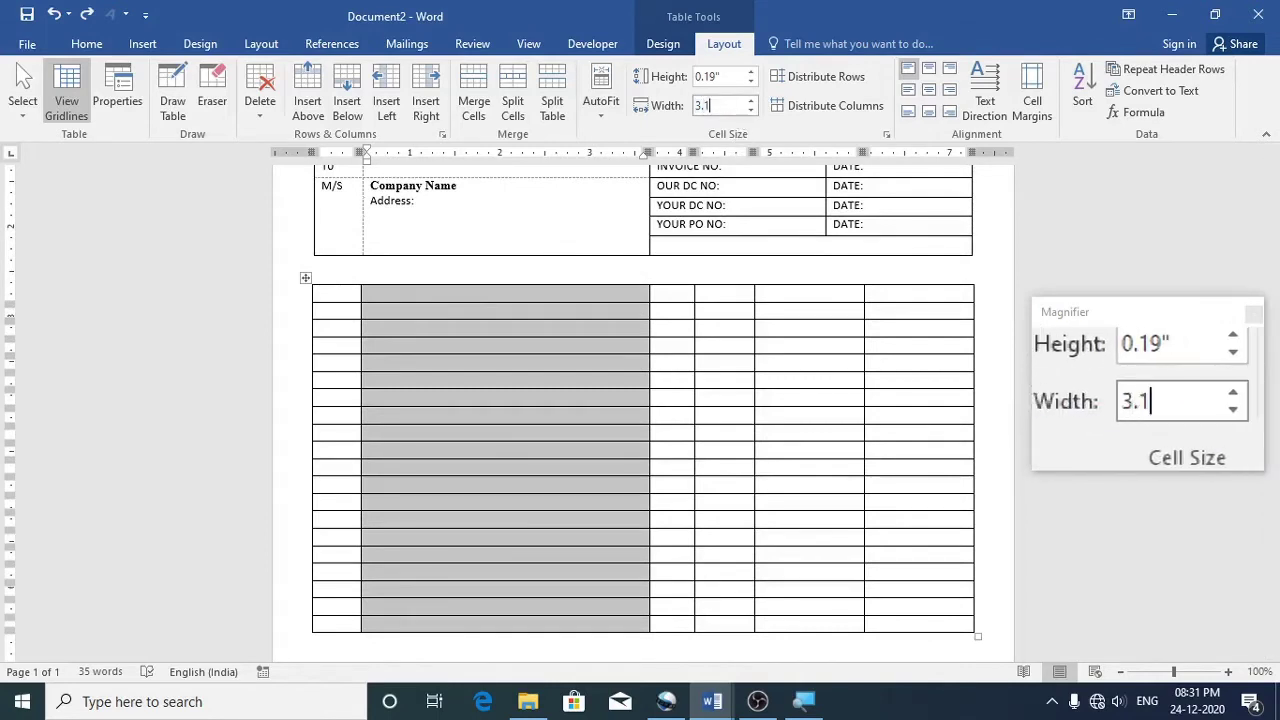
type("19")
key("Return")
scroll(588, 286, "up", 2)
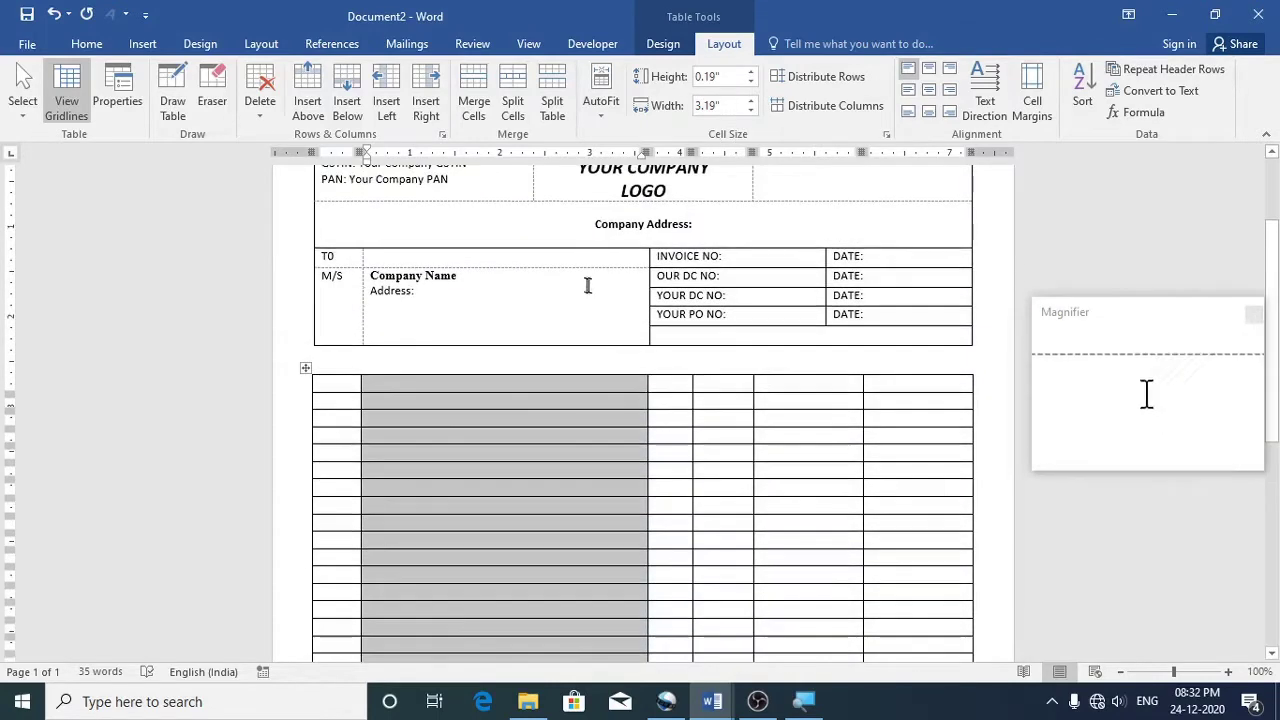
left_click_drag(581, 257, 583, 300)
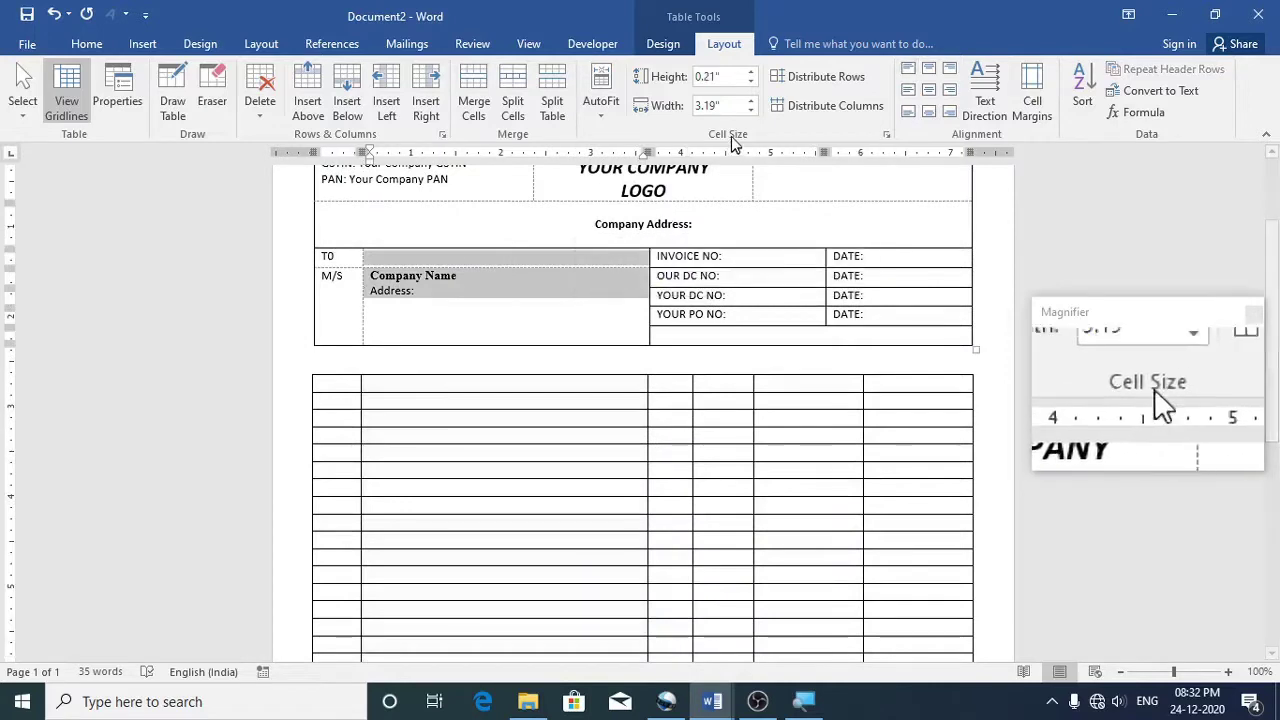
Check the description and HSN CODE column widths in the finished template, and set the new table's third column to 1.15 inches
left_click(677, 386)
scroll(667, 430, "down", 3)
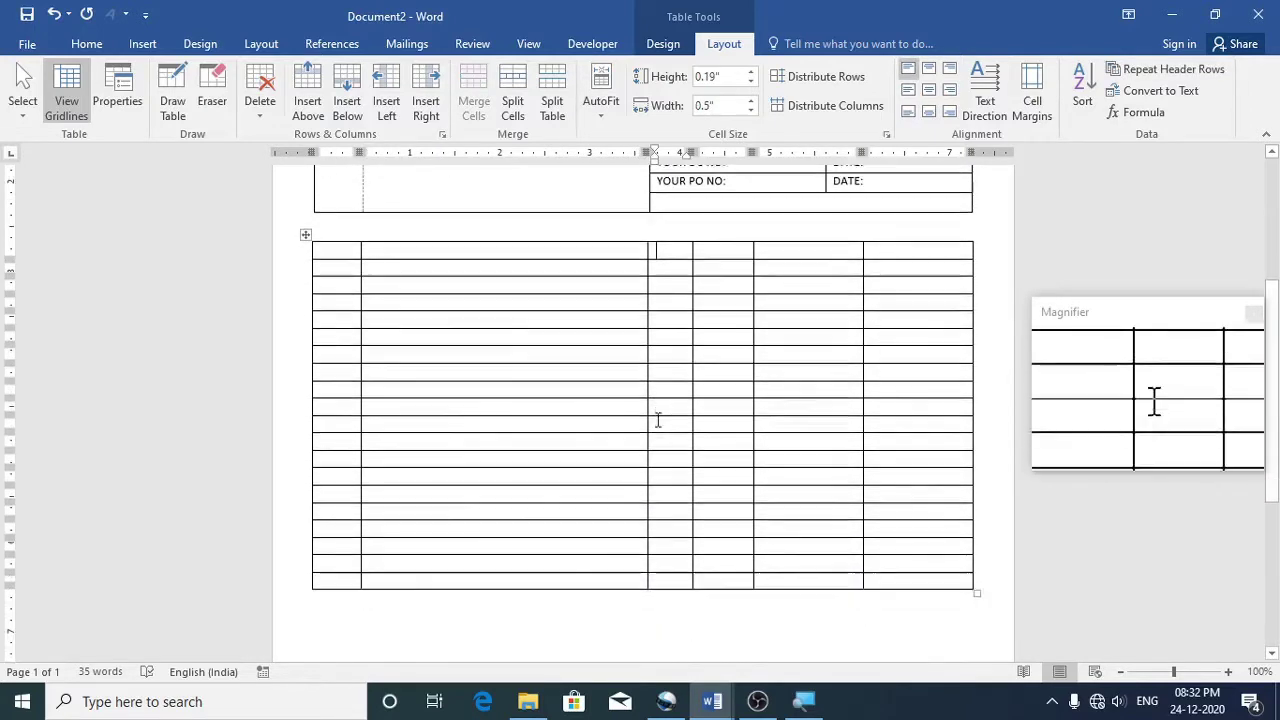
mouse_move(714, 704)
left_click(615, 560)
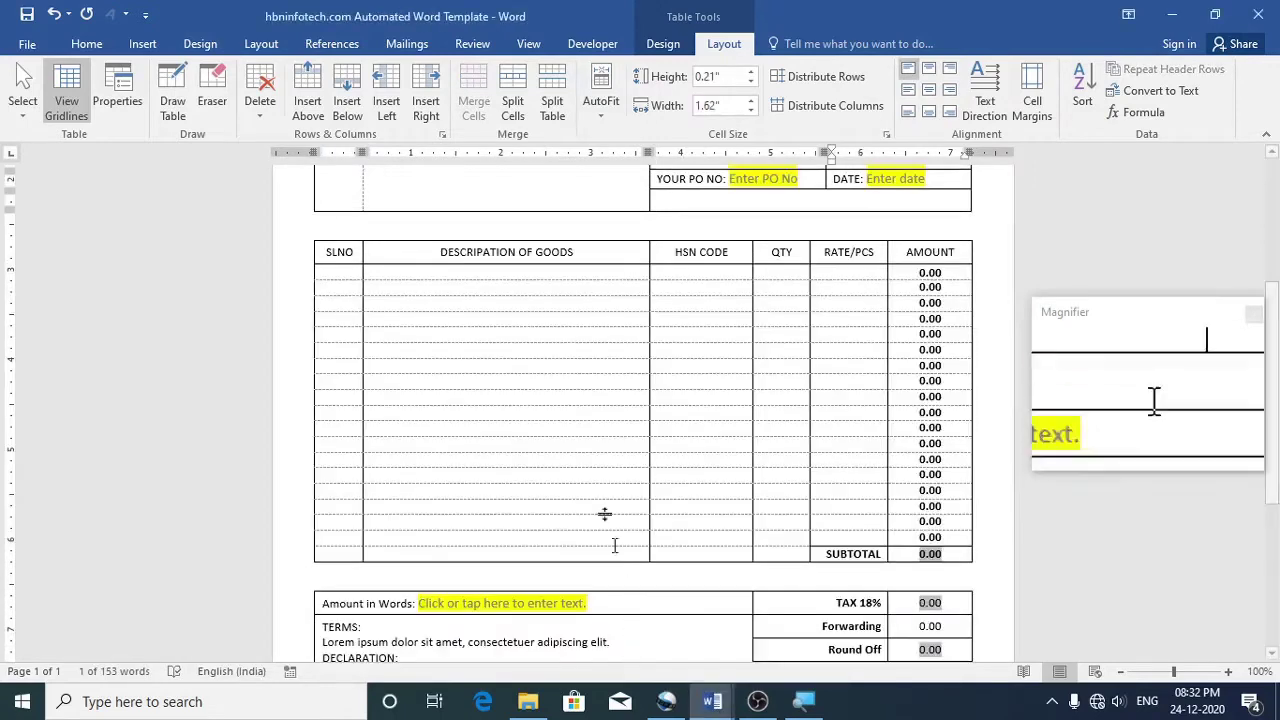
left_click_drag(580, 251, 586, 320)
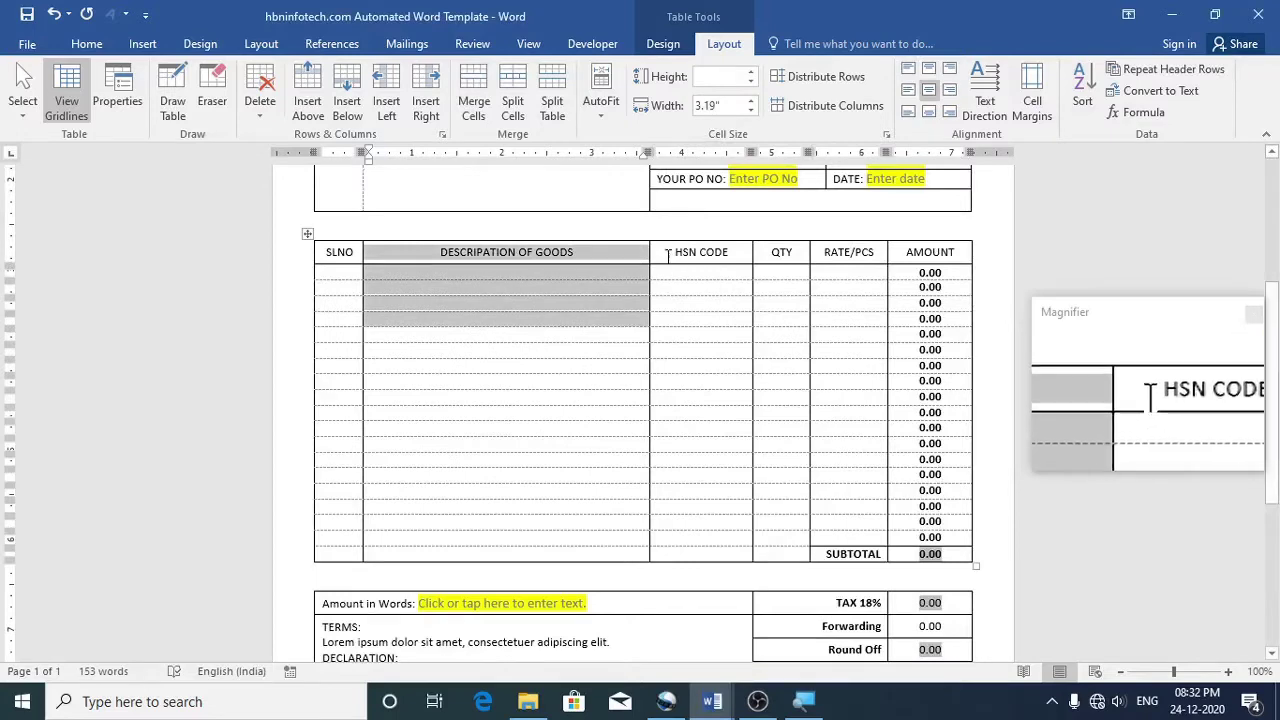
left_click_drag(668, 253, 680, 323)
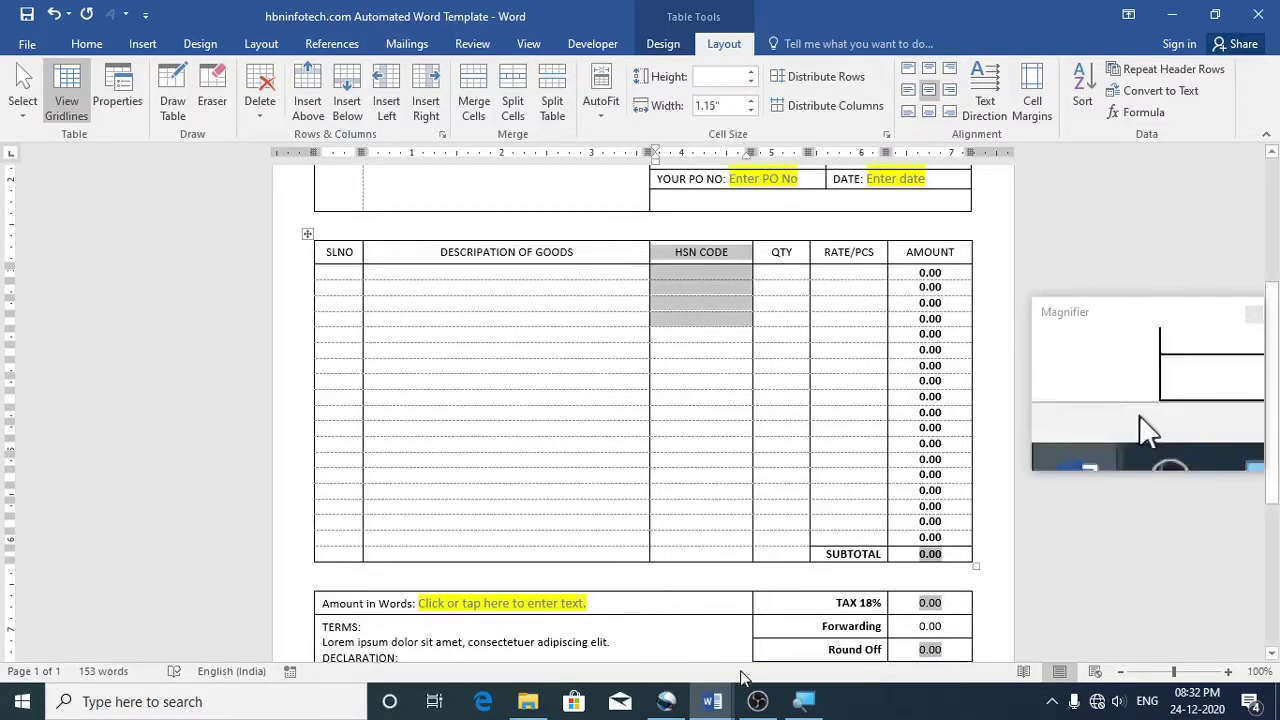
mouse_move(712, 705)
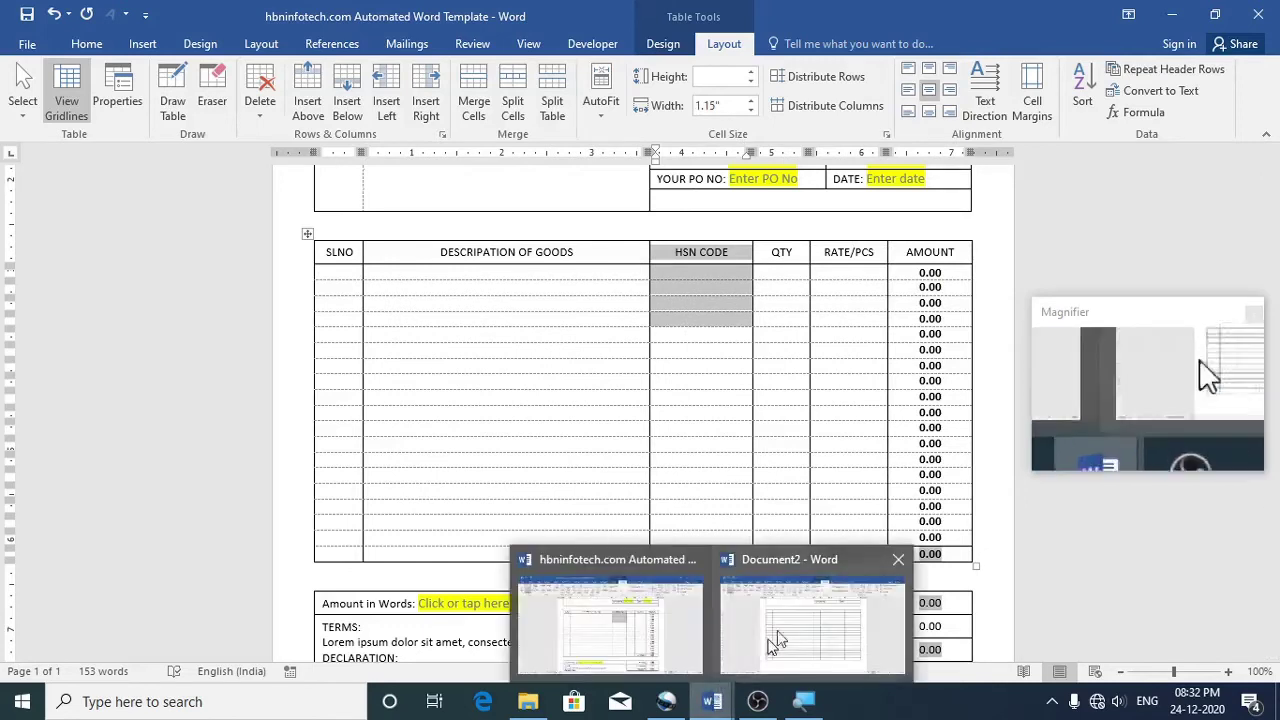
left_click(805, 668)
left_click_drag(666, 246, 674, 571)
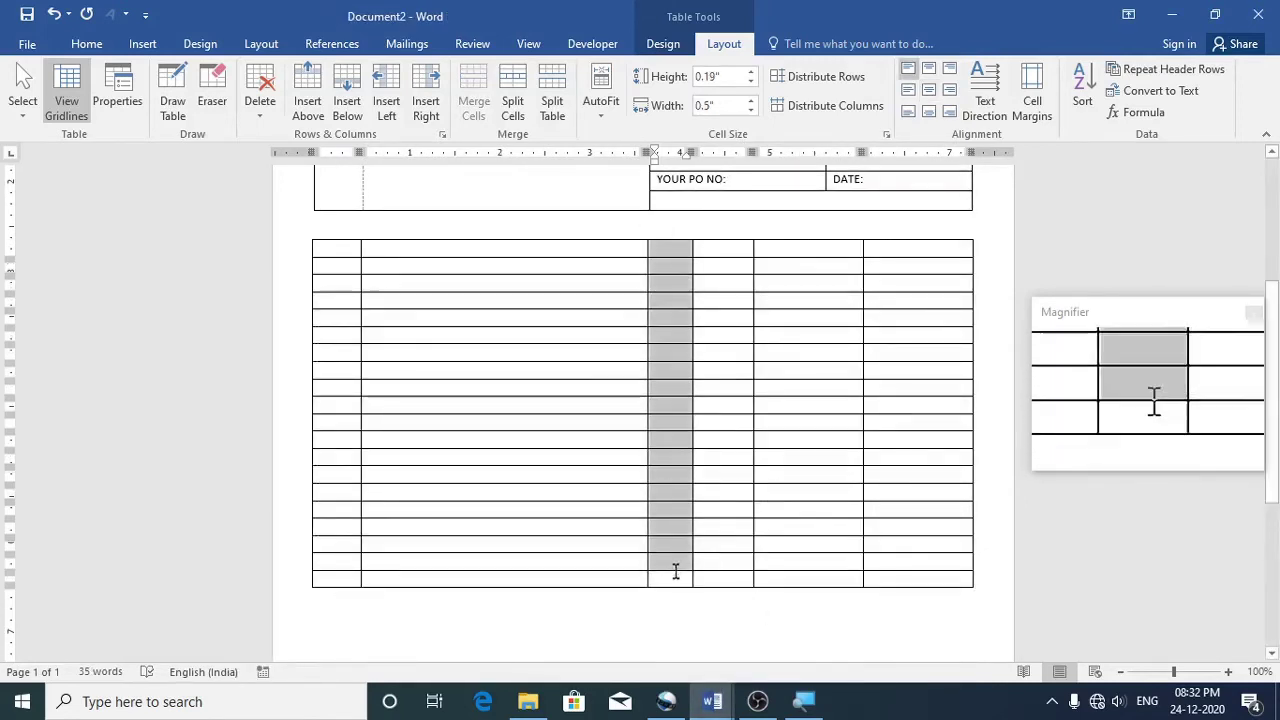
left_click(728, 107)
type("1")
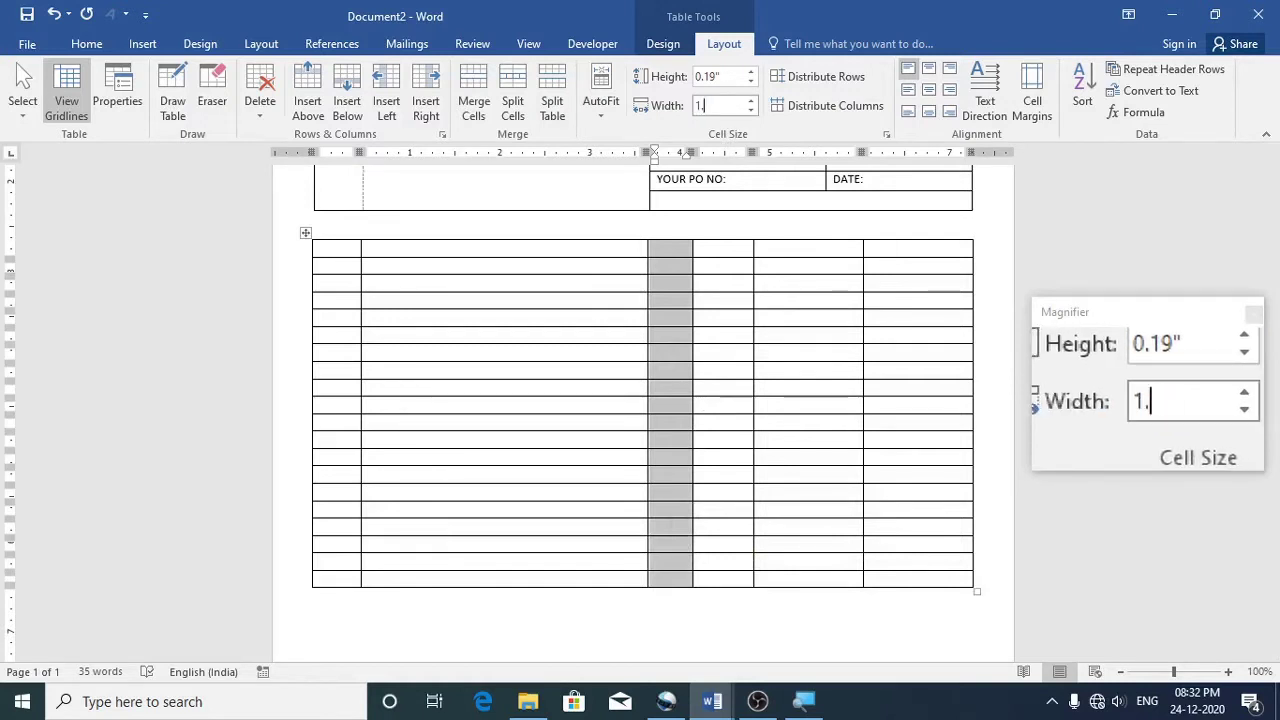
type(".15")
key("Return")
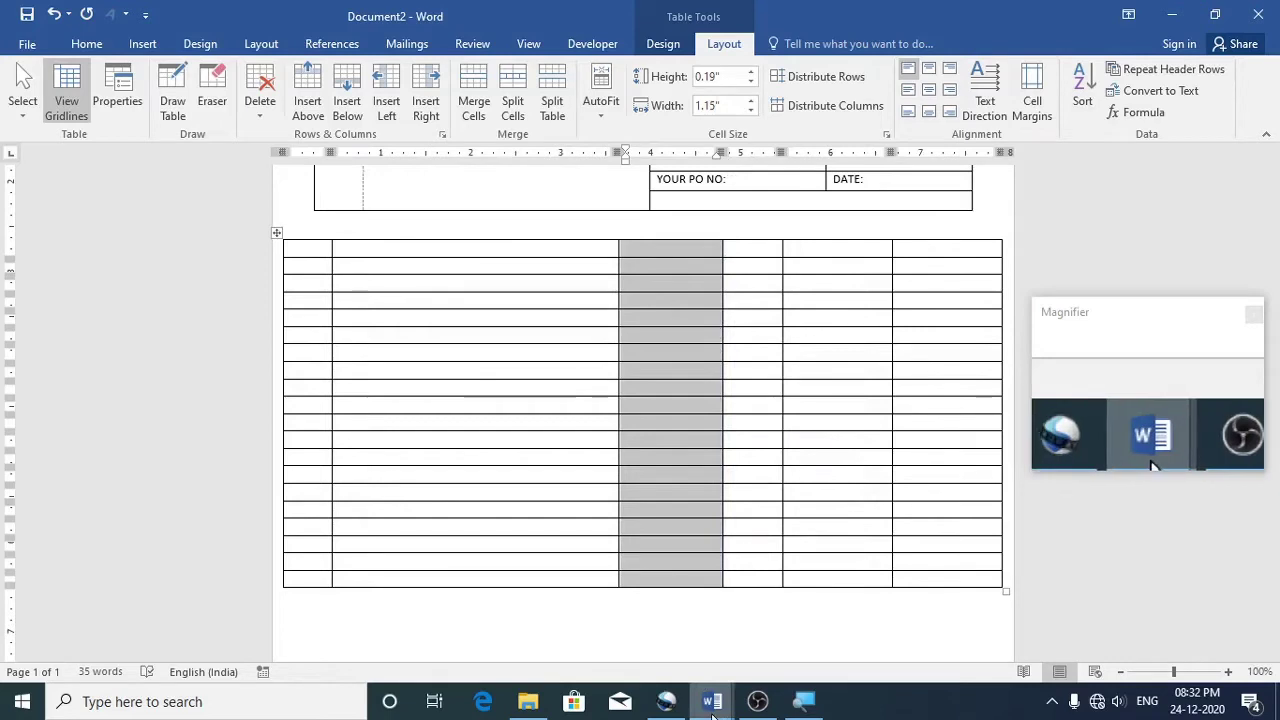
Check the QTY column's width in the finished template, and set the new table's fourth column to 0.64 inches
mouse_move(712, 713)
left_click(646, 660)
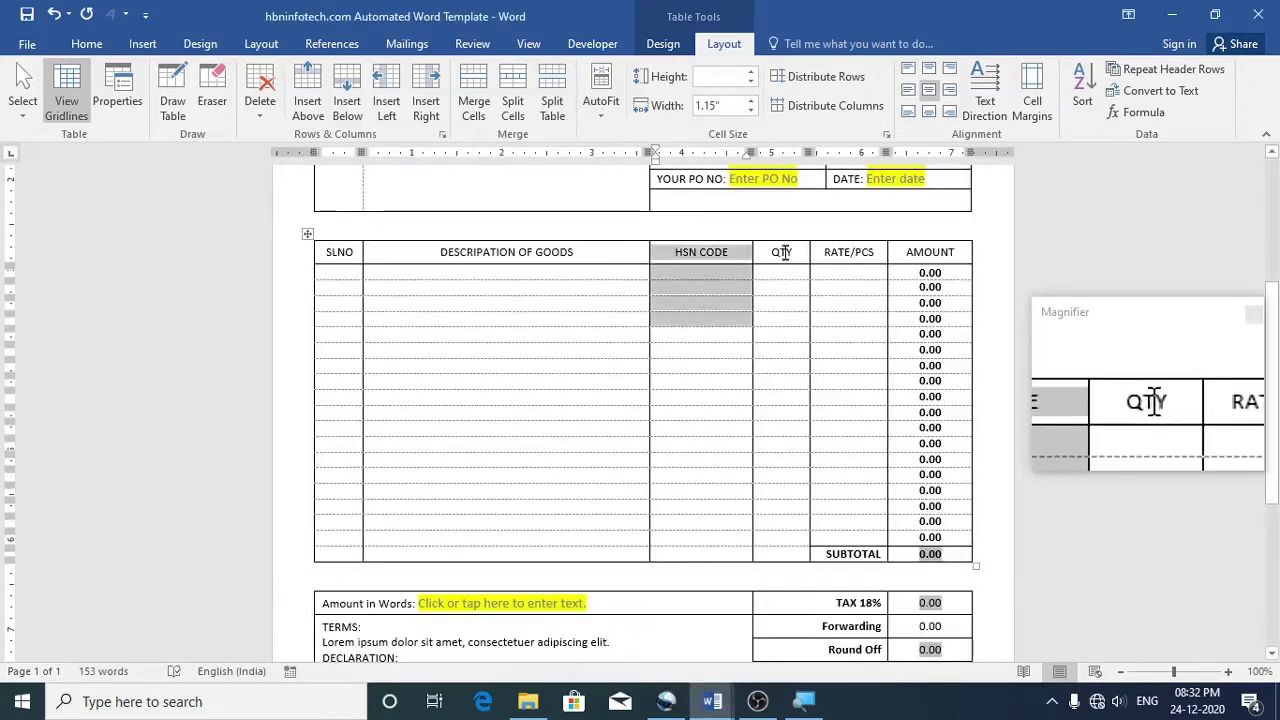
left_click_drag(781, 252, 768, 492)
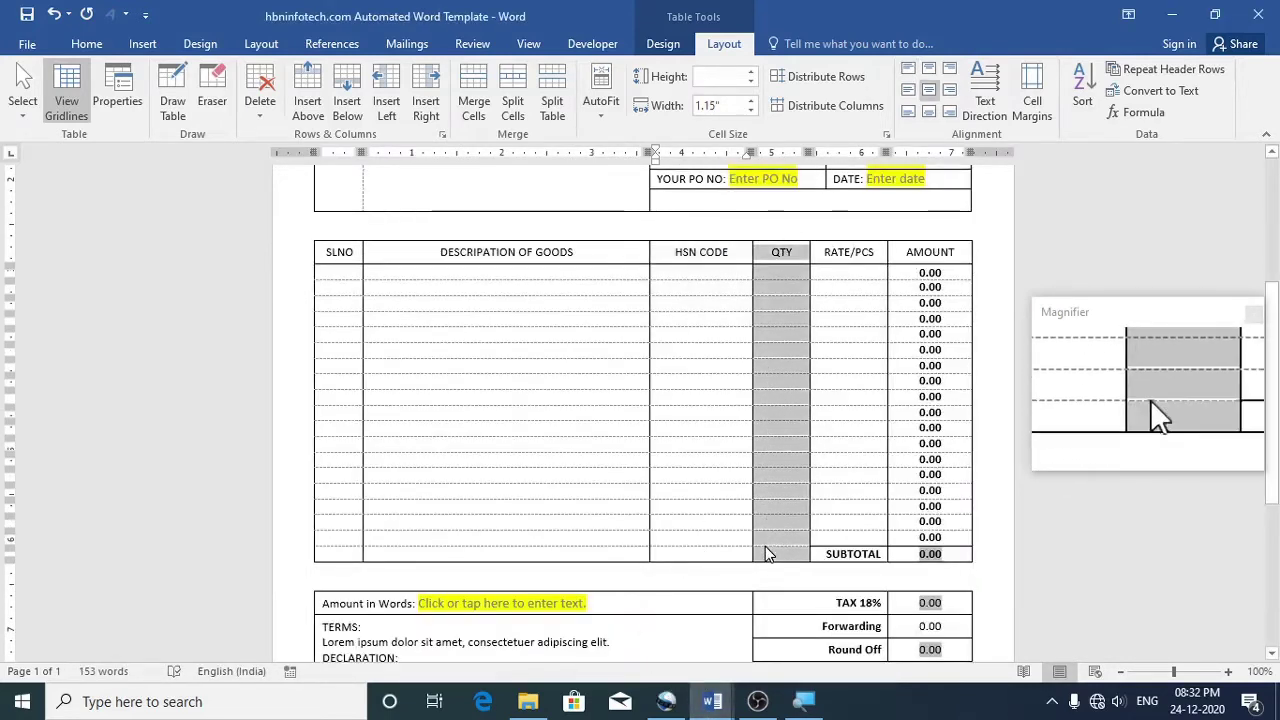
left_click_drag(765, 553, 765, 553)
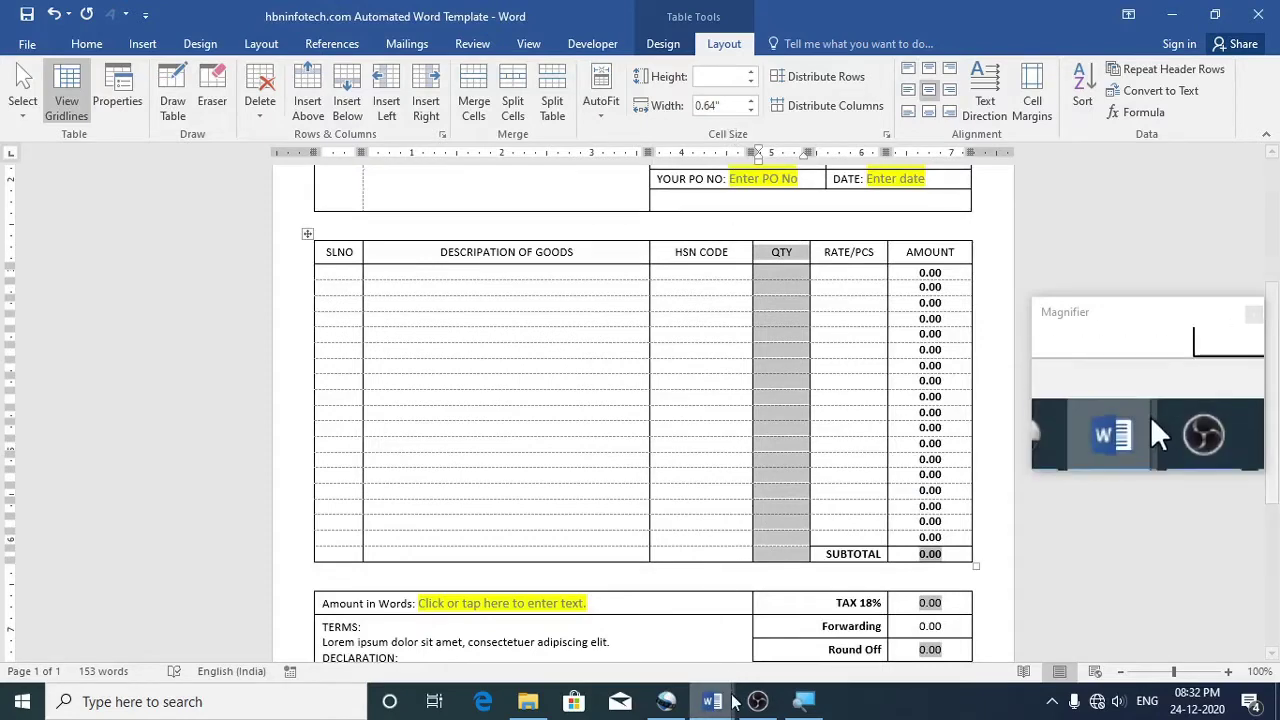
mouse_move(735, 703)
left_click(811, 614)
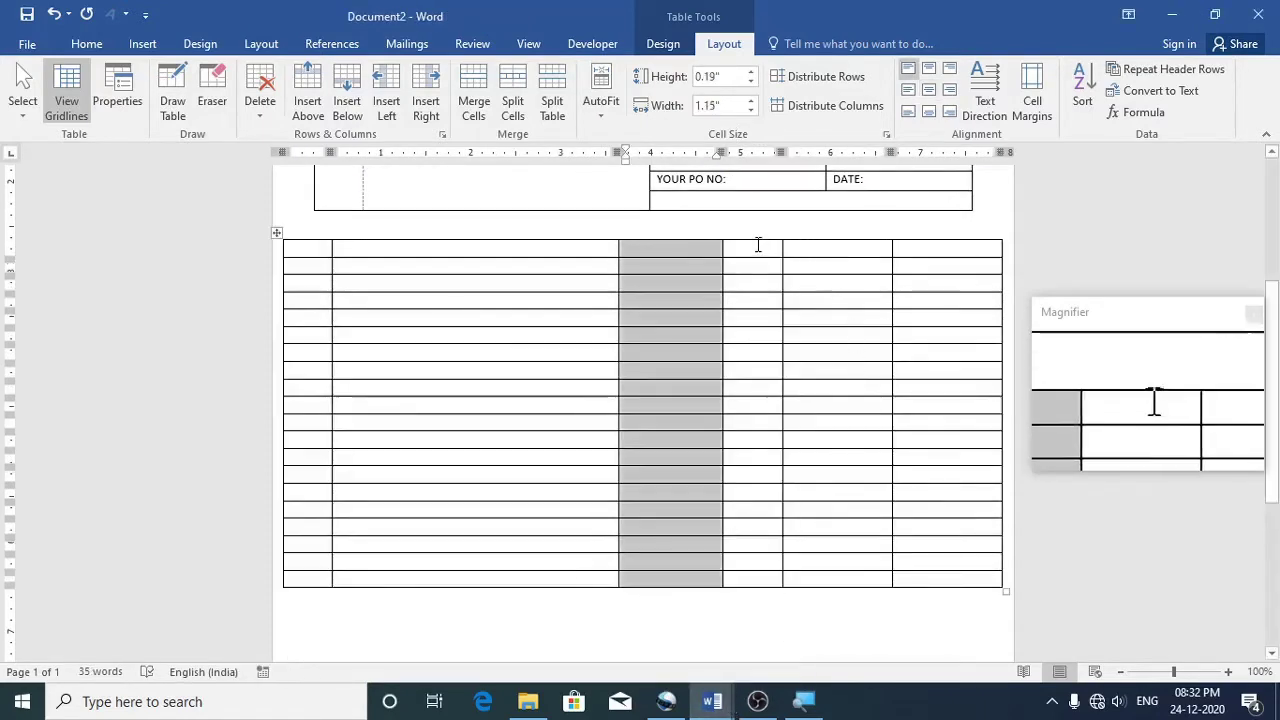
left_click_drag(758, 245, 752, 565)
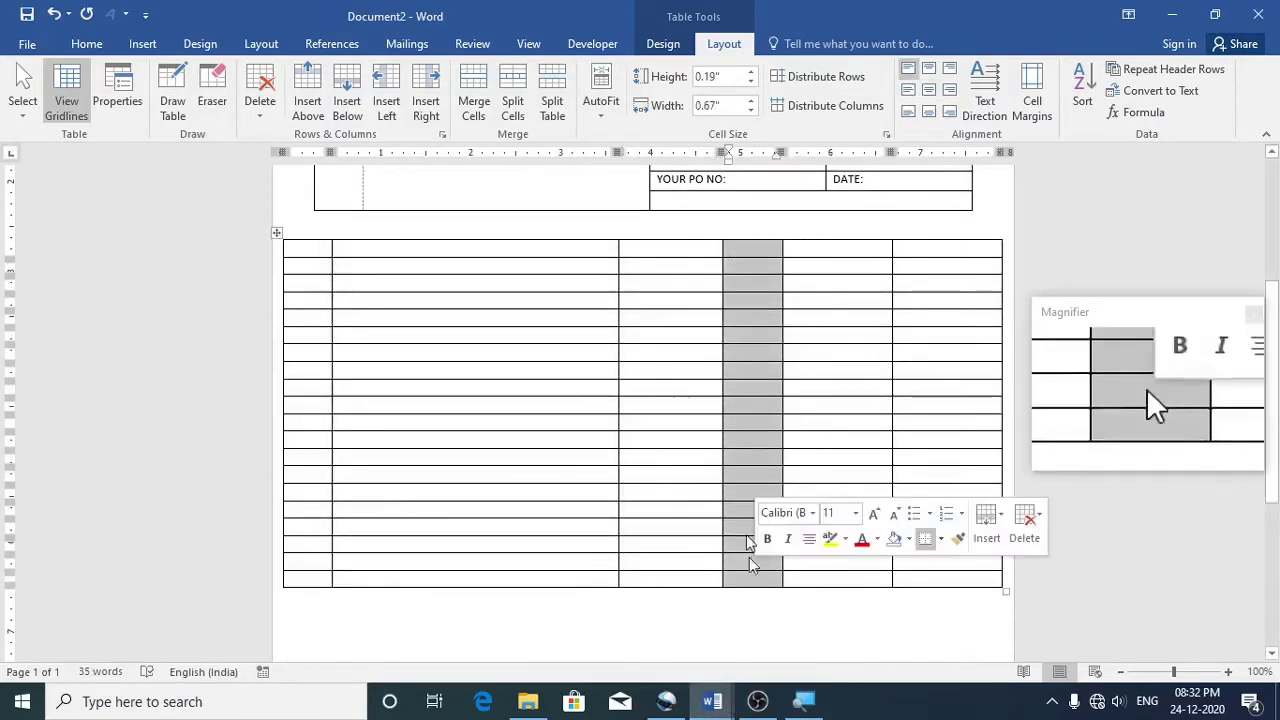
left_click(735, 105)
type("0")
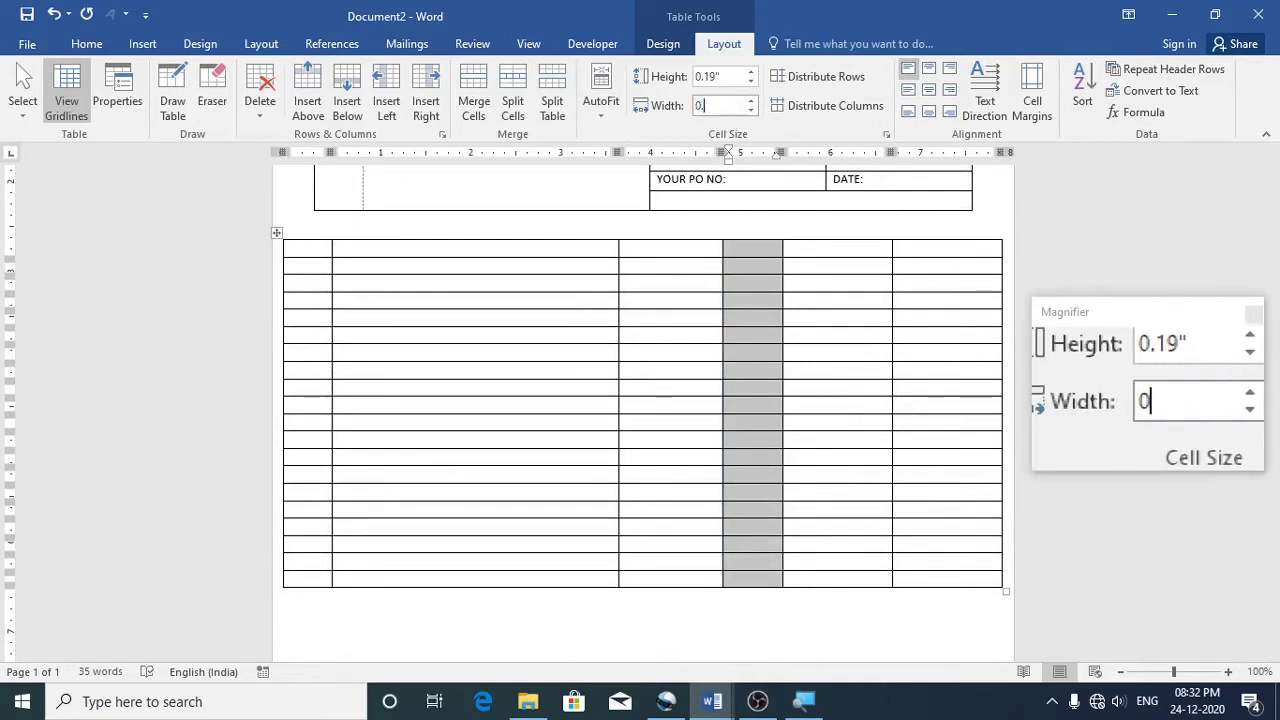
type(".64")
key("Return")
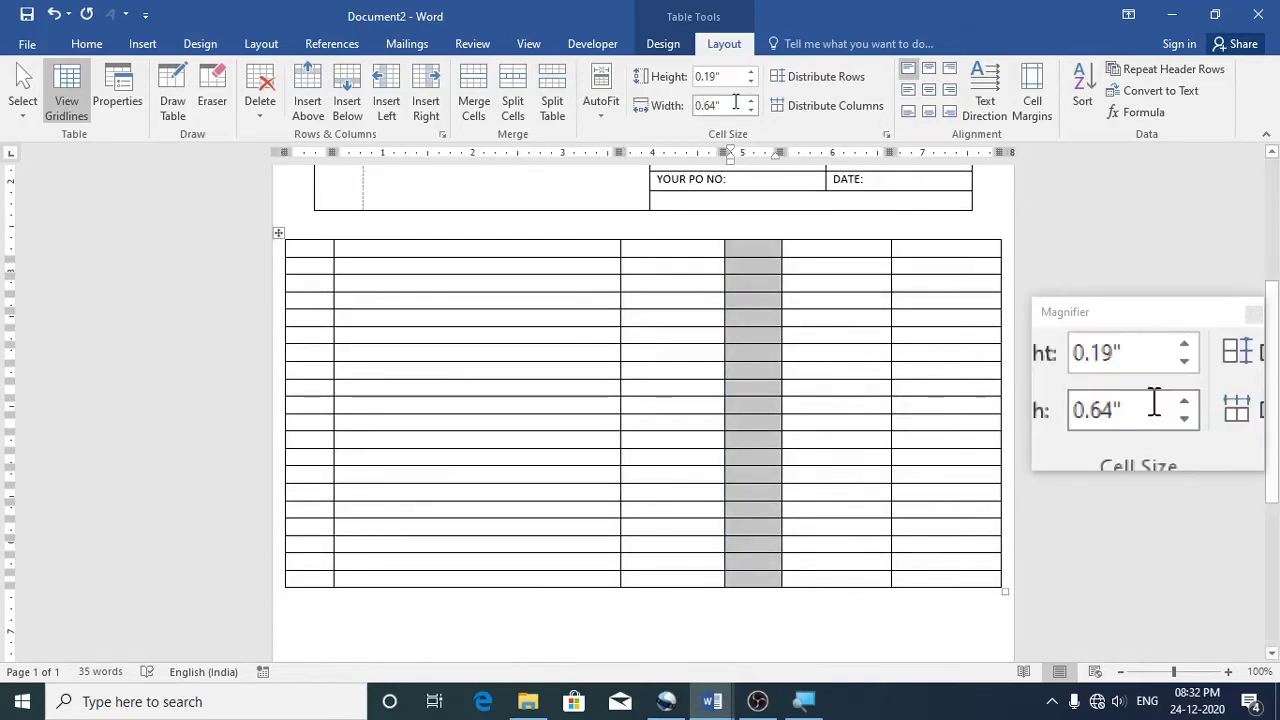
Check the RATE/PCS column's width in the finished template, and set the new table's fifth column to 0.86 inches
mouse_move(707, 705)
left_click(612, 580)
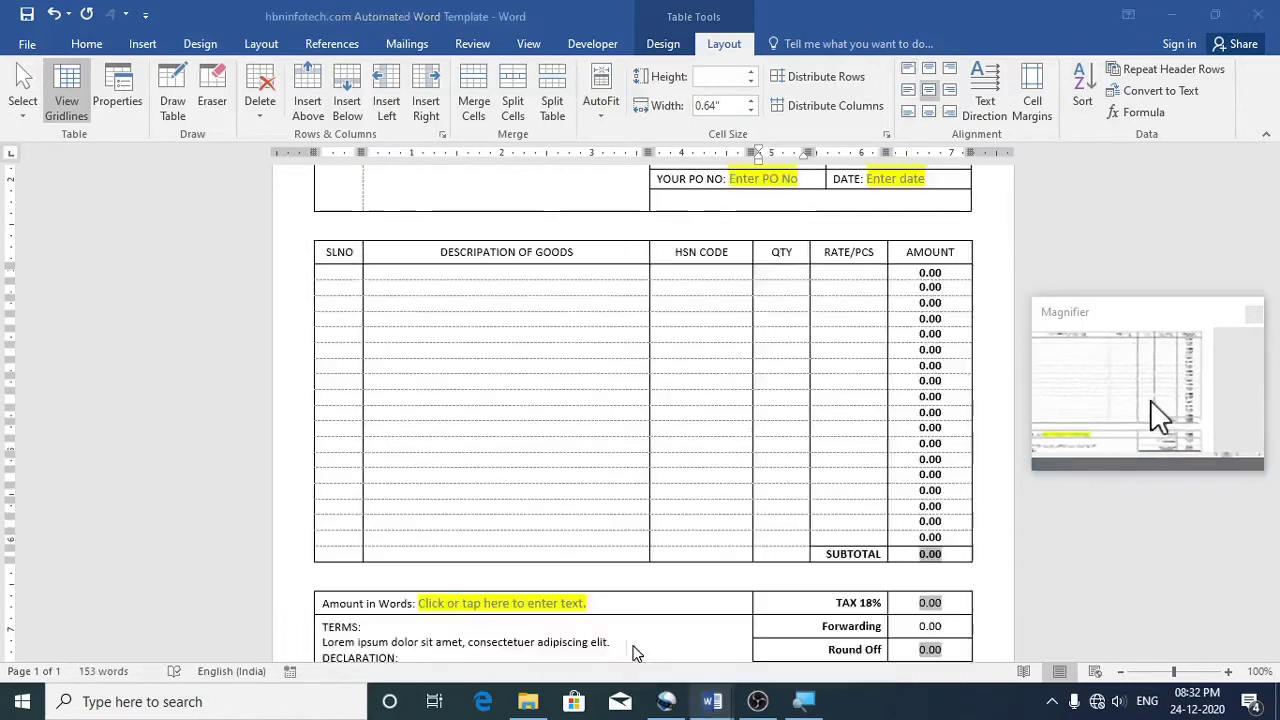
left_click_drag(853, 252, 845, 545)
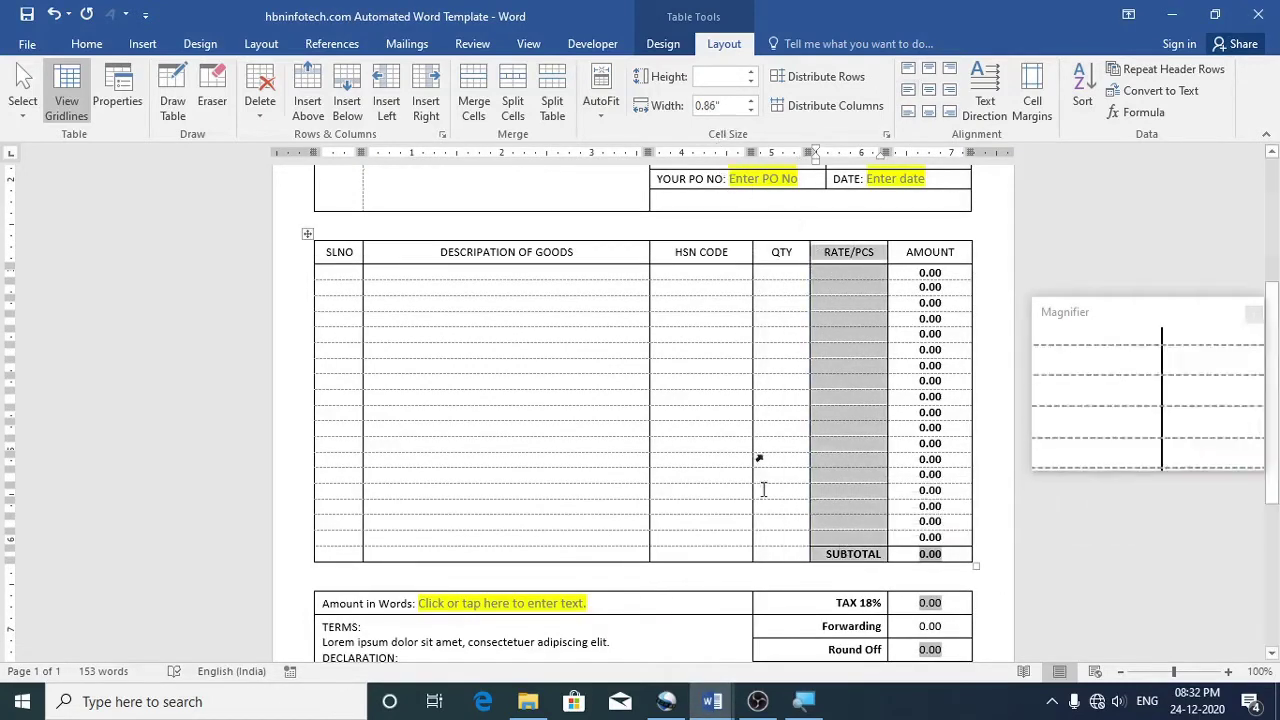
mouse_move(731, 695)
left_click(810, 615)
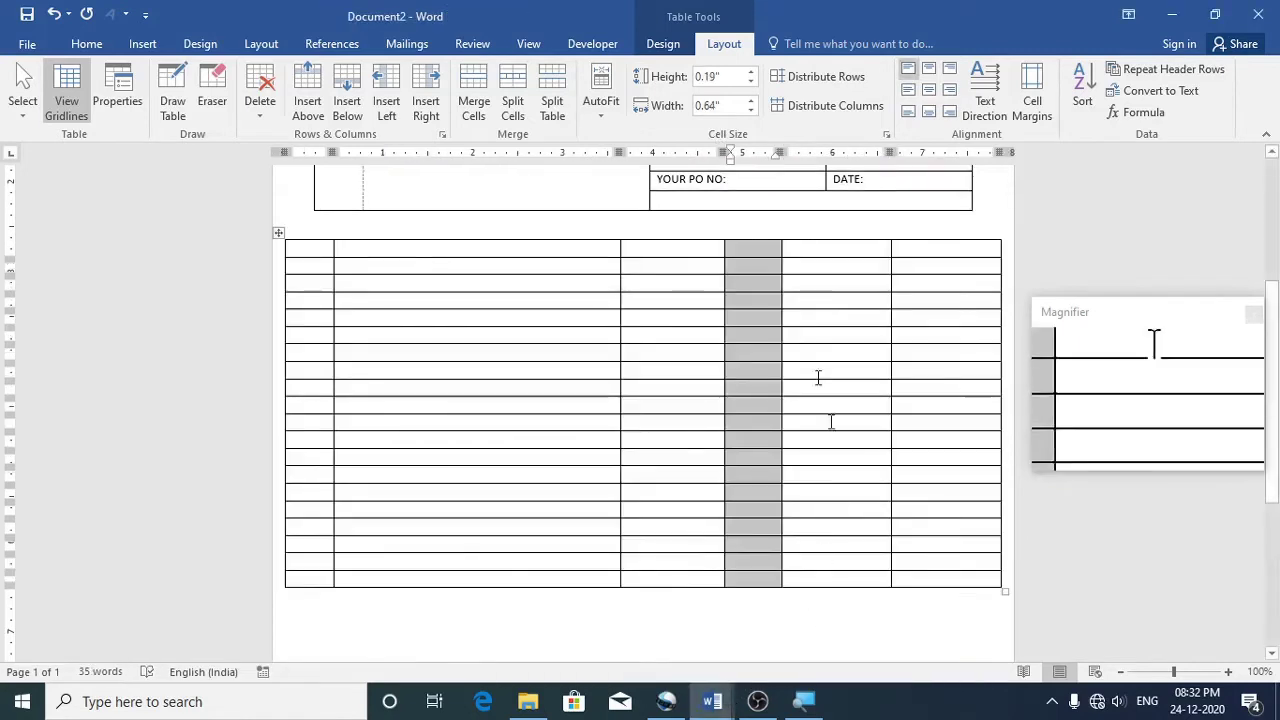
left_click_drag(805, 245, 806, 589)
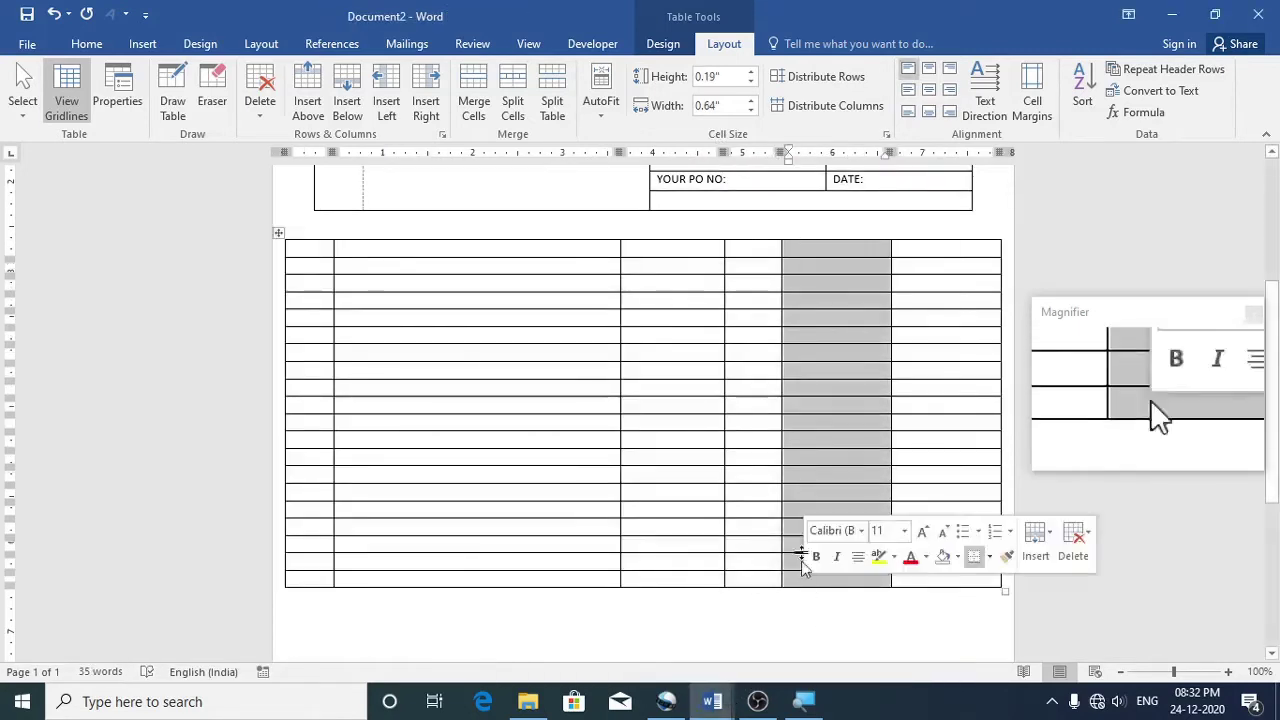
left_click(729, 104)
type("0")
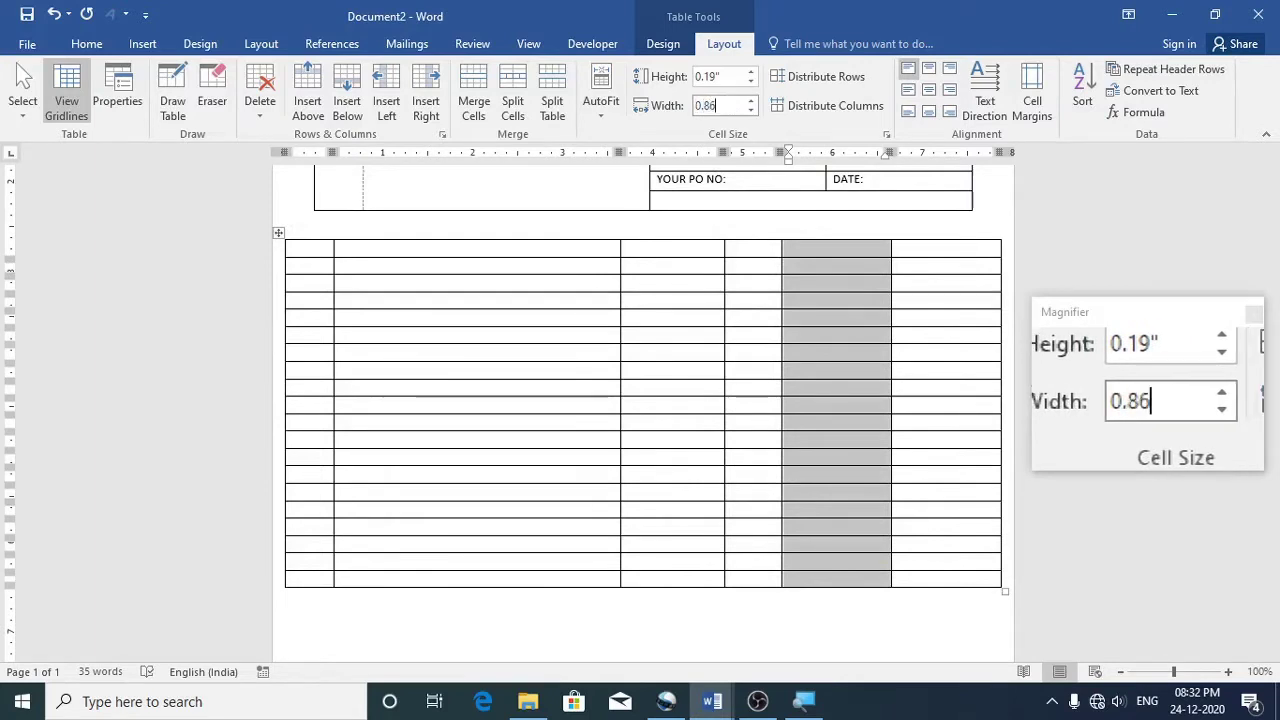
type(".86")
key("Return")
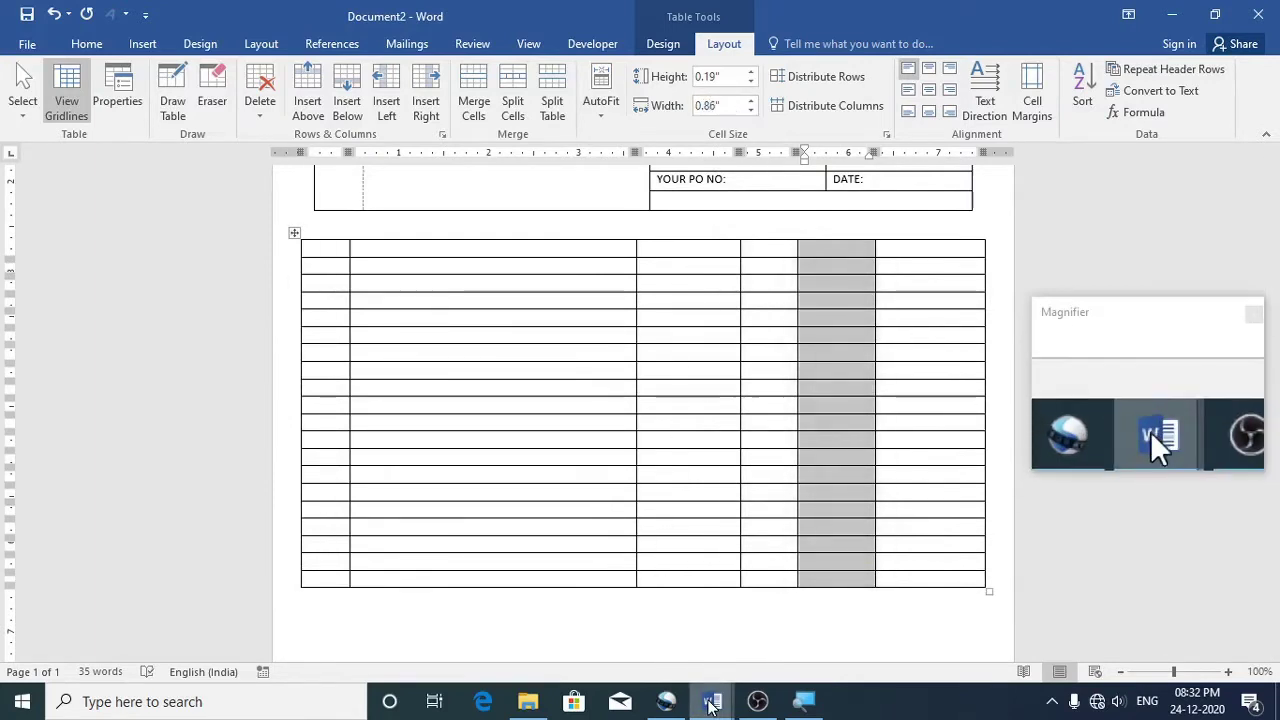
Check the AMOUNT column's width in the finished template, and set the new table's last column to 0.94 inches
mouse_move(710, 704)
left_click(580, 610)
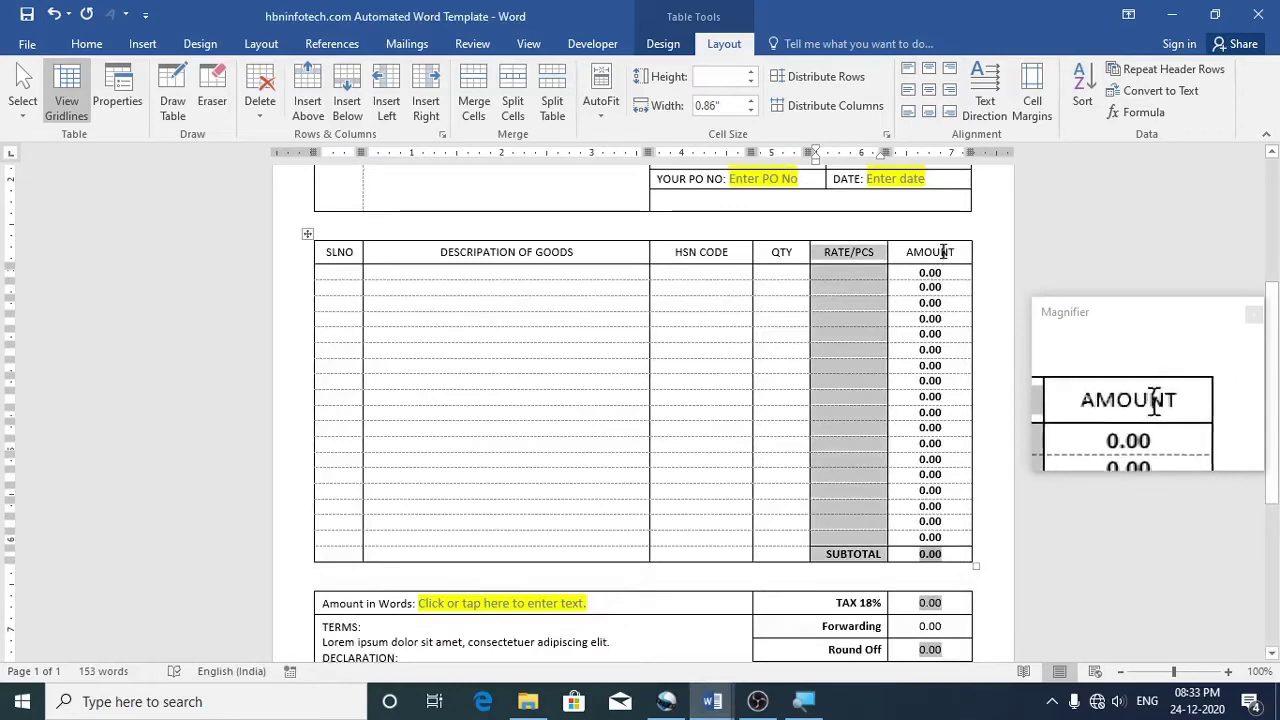
left_click_drag(943, 252, 926, 425)
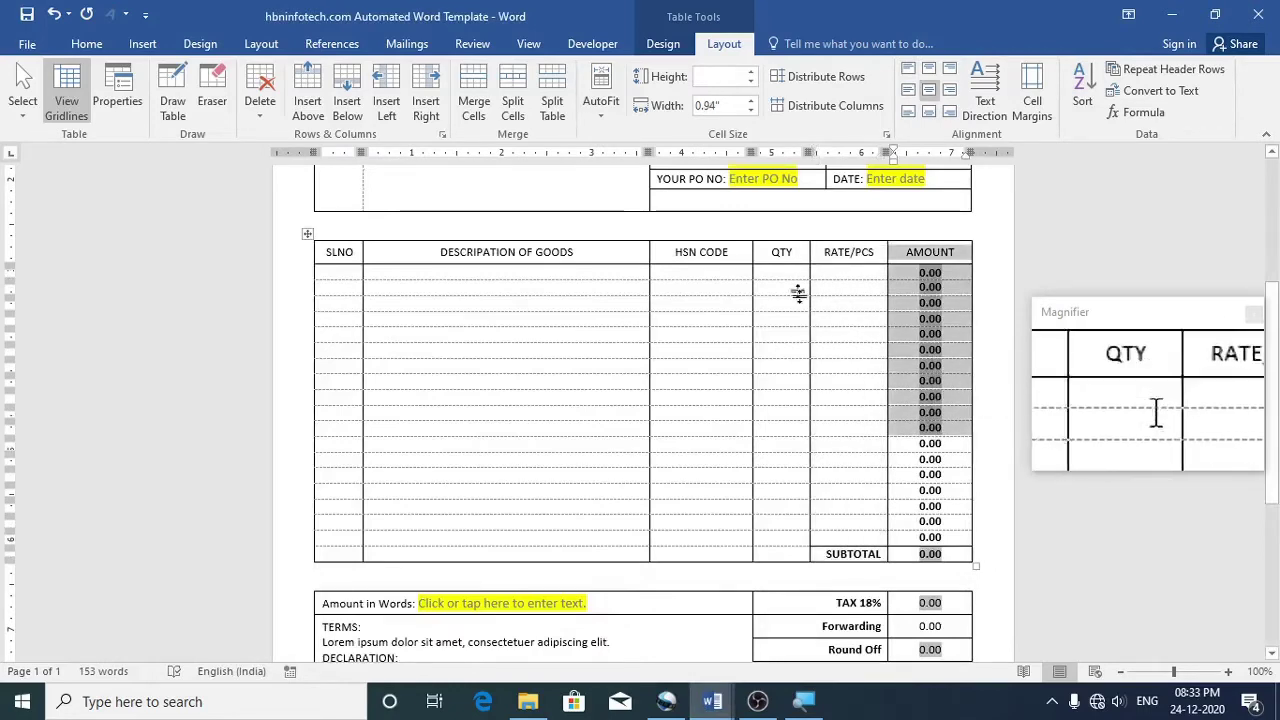
mouse_move(712, 701)
left_click(775, 650)
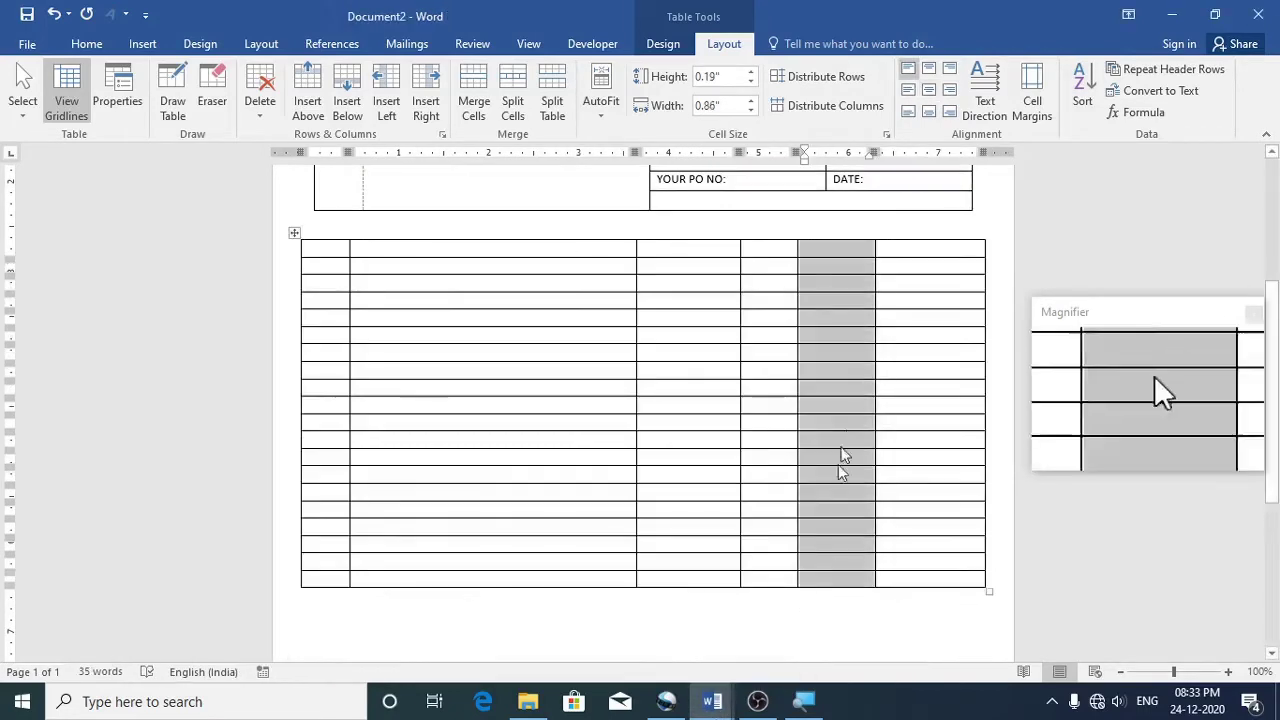
left_click_drag(920, 262, 909, 506)
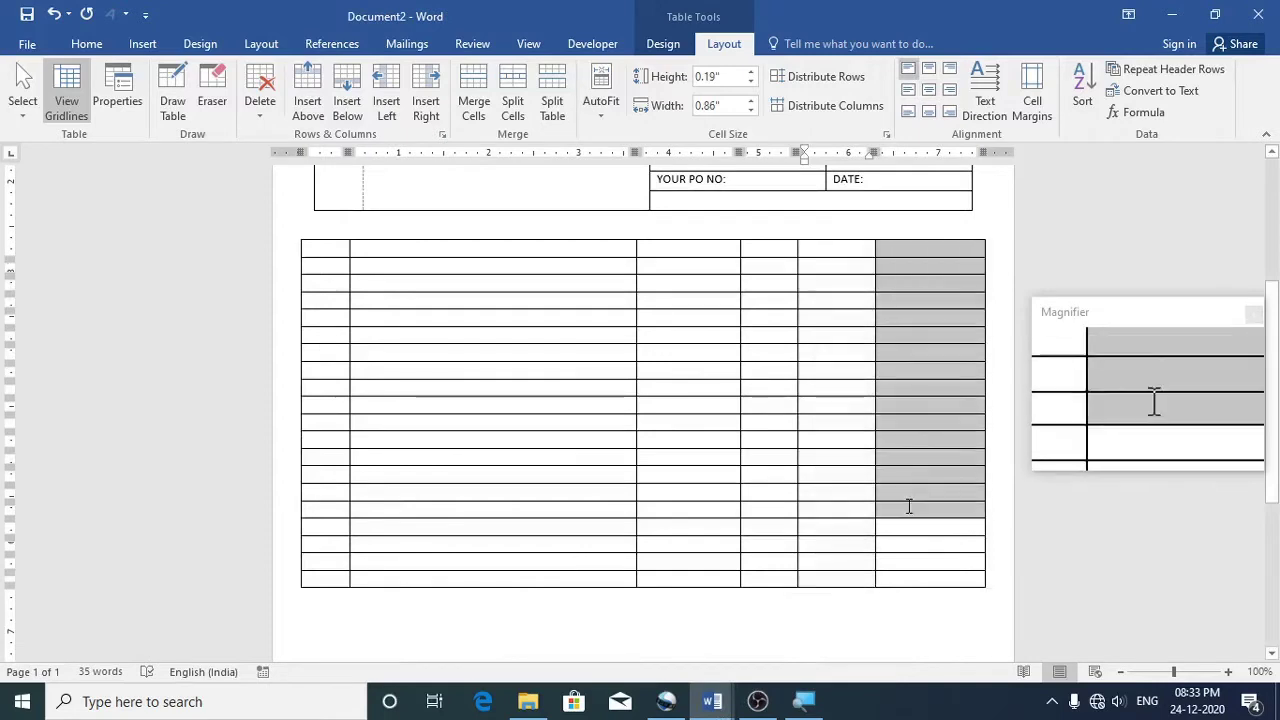
left_click_drag(910, 253, 894, 580)
left_click(729, 105)
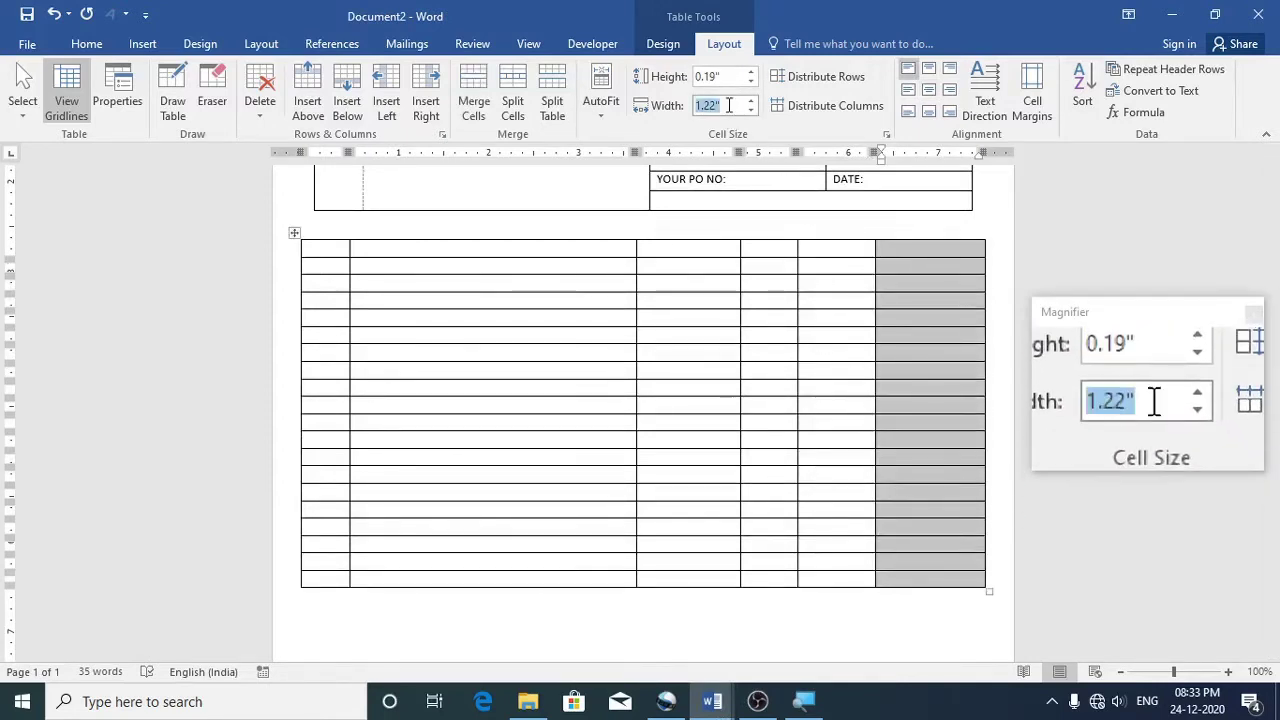
type("0.94")
key("Return")
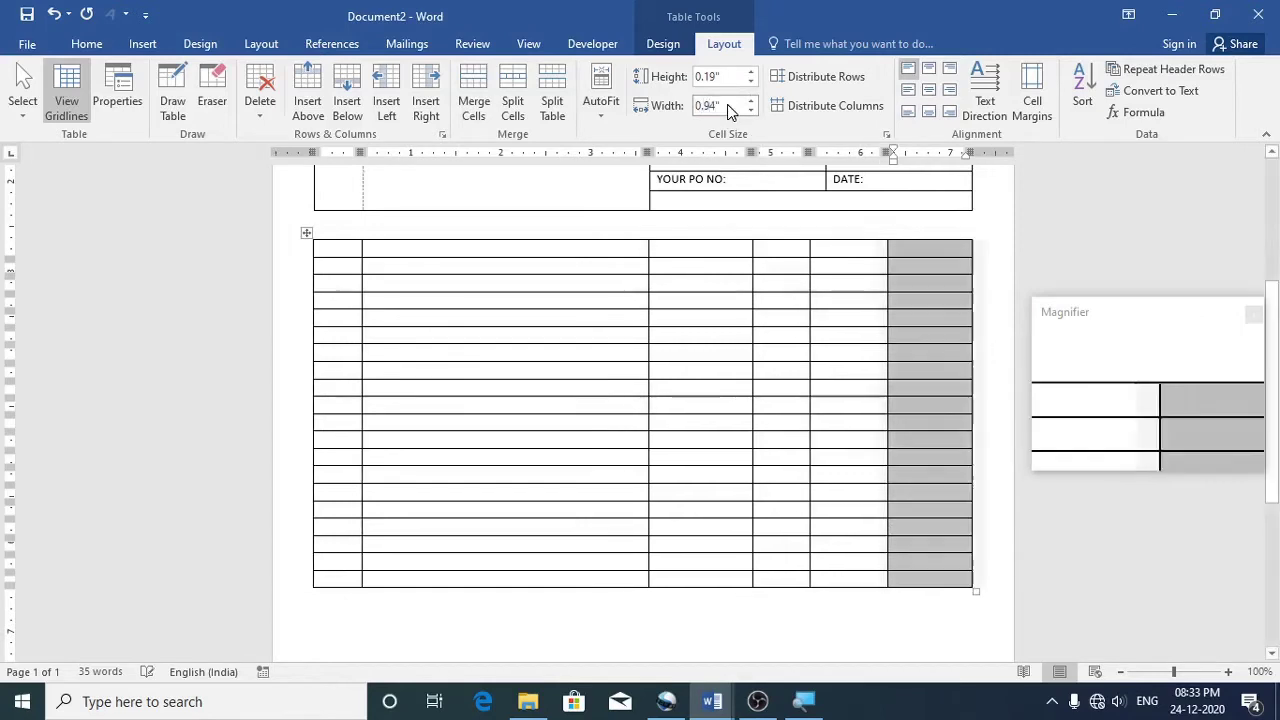
left_click(505, 251)
scroll(559, 342, "up", 2)
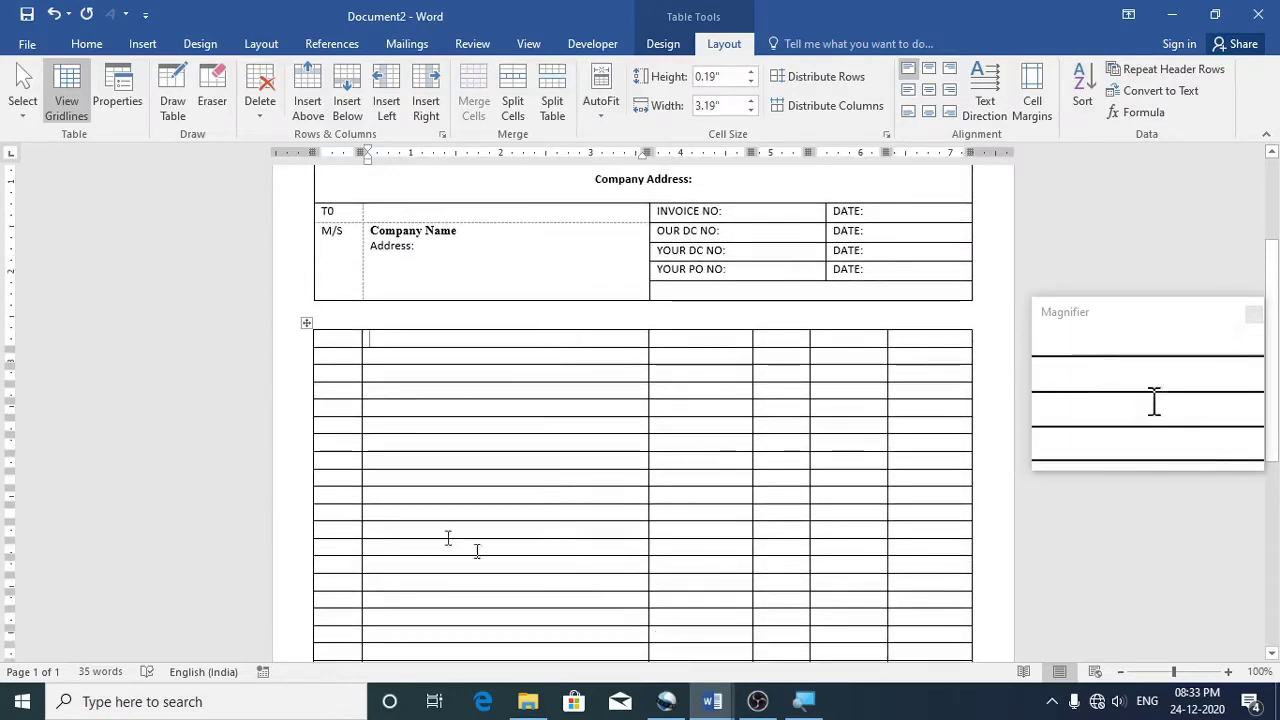
scroll(354, 437, "down", 2)
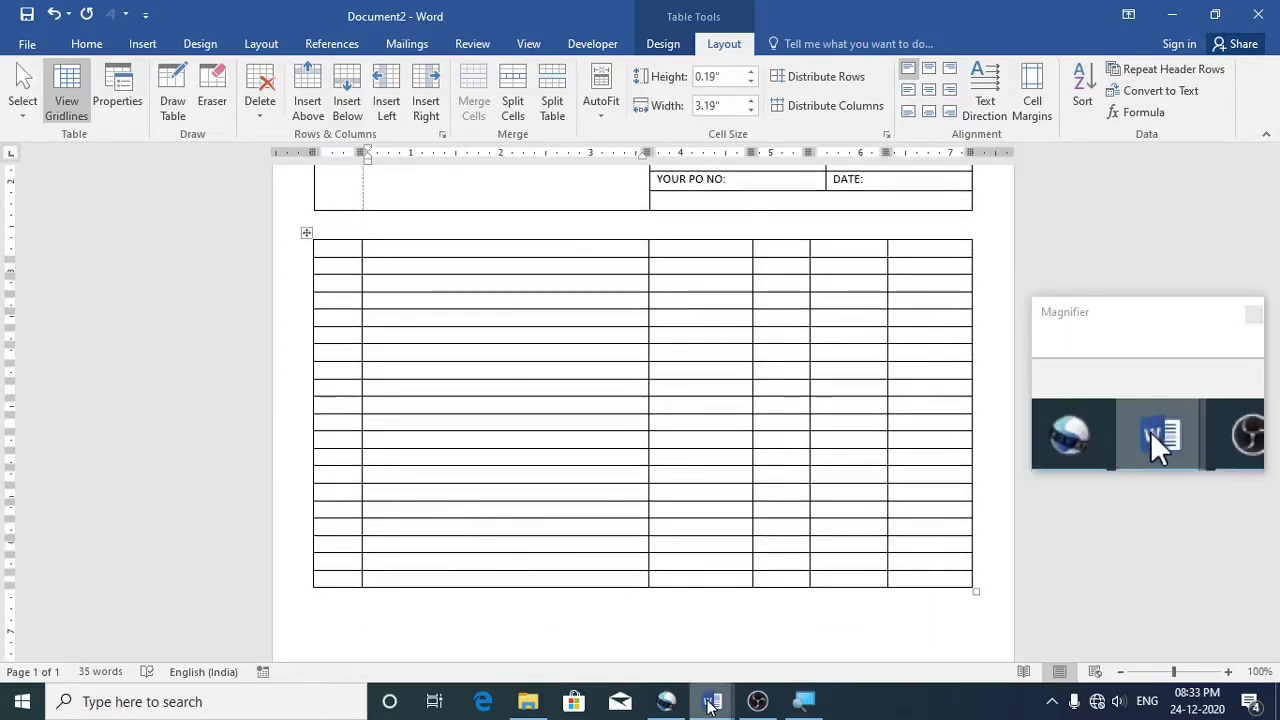
Copy the header row from SLNO to AMOUNT in the finished template into the first row of the new document's items table
mouse_move(712, 700)
left_click(617, 642)
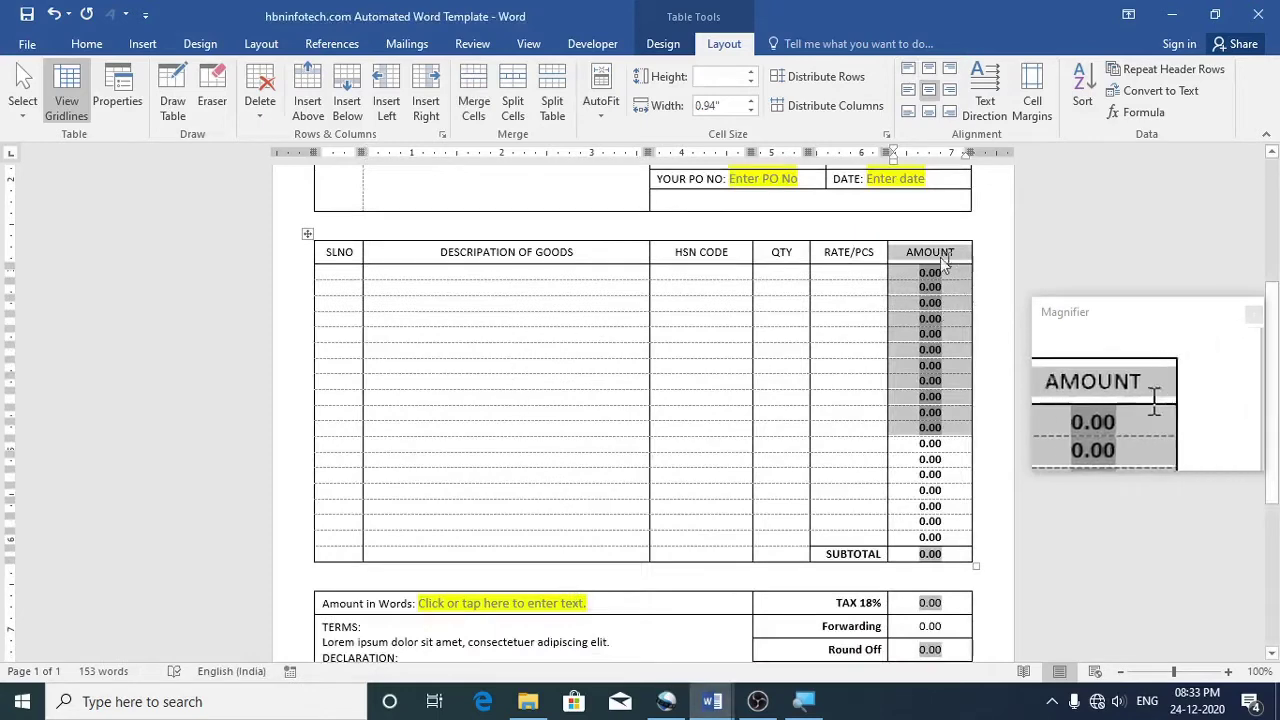
left_click_drag(922, 253, 333, 258)
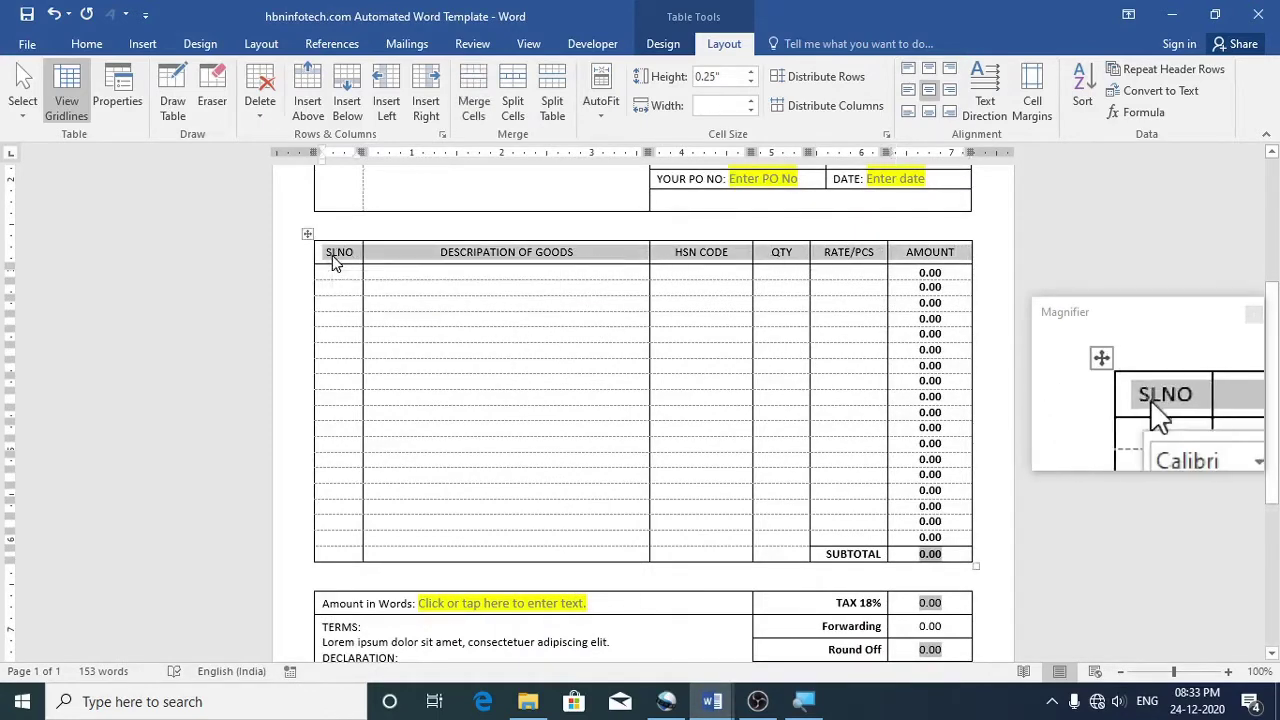
mouse_move(728, 708)
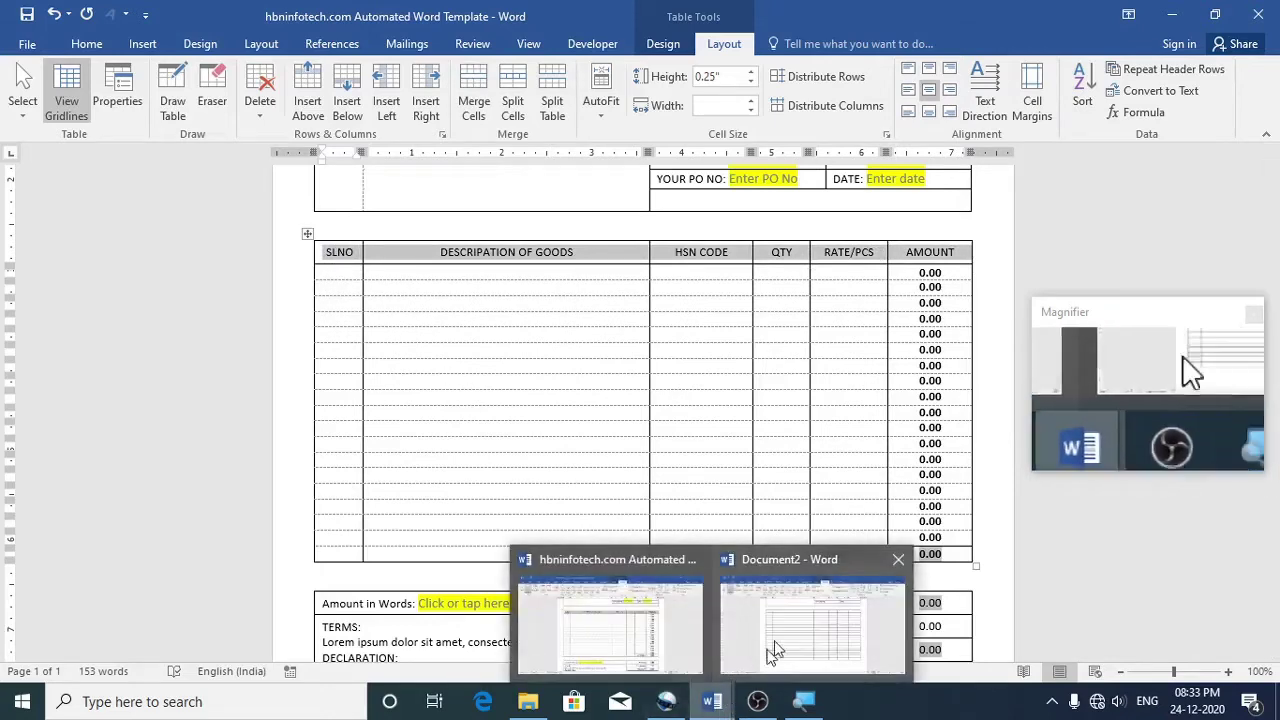
left_click(812, 615)
left_click_drag(909, 252, 477, 253)
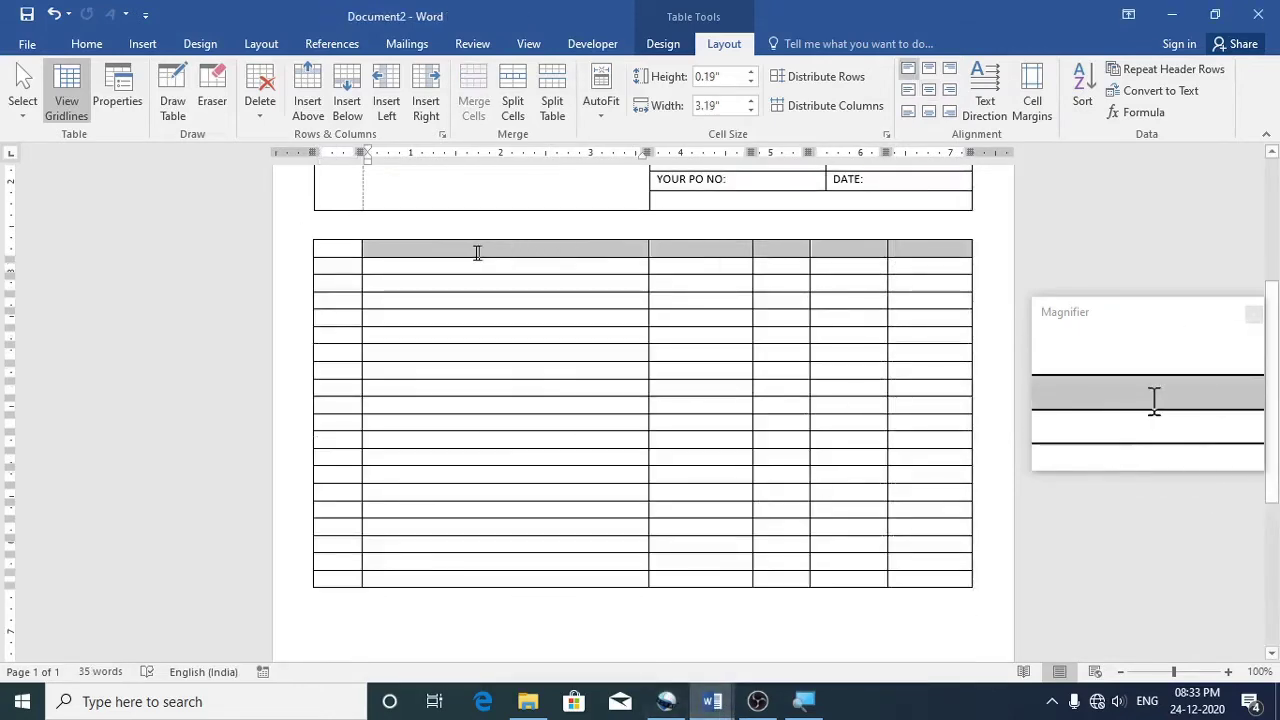
type("SLNO\tDESCRIPTION OF GOODS\tHSN CODE\tQTY\tRATE/PCS\tAMOUNT")
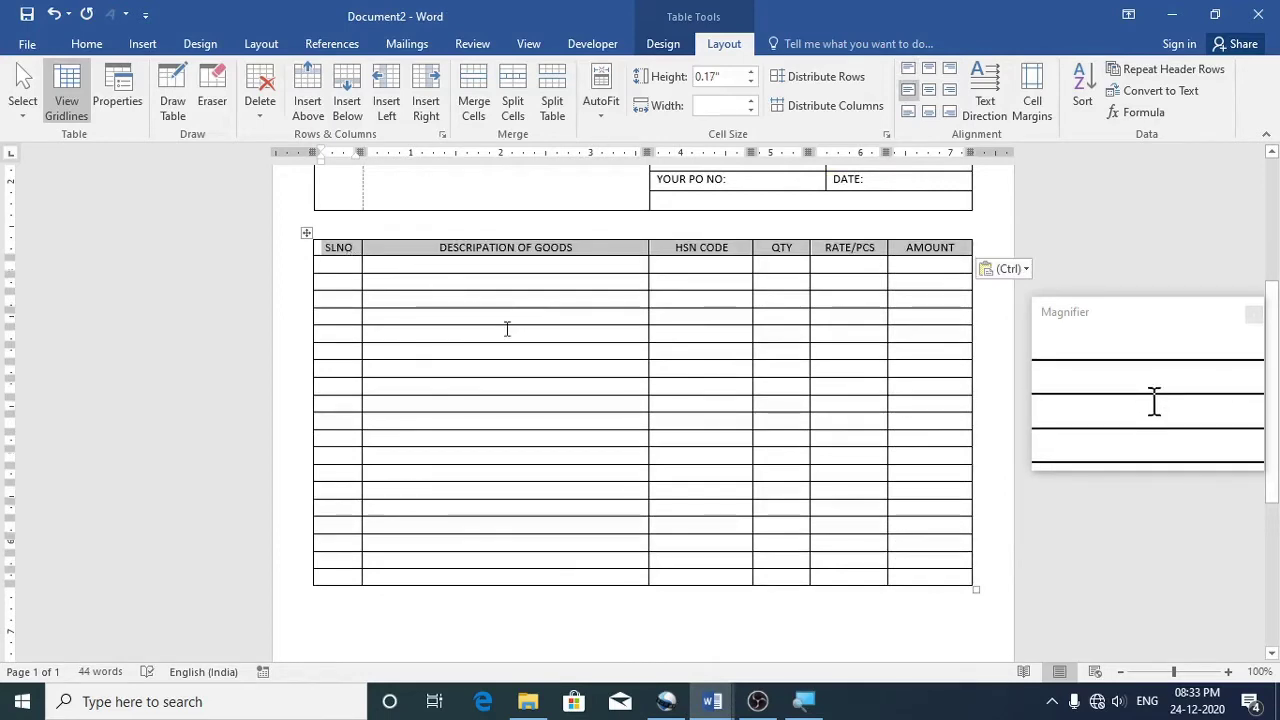
Compare with the finished template, and remove the inside borders from the SLNO column's cells below the header in the new table
key("alt+Tab")
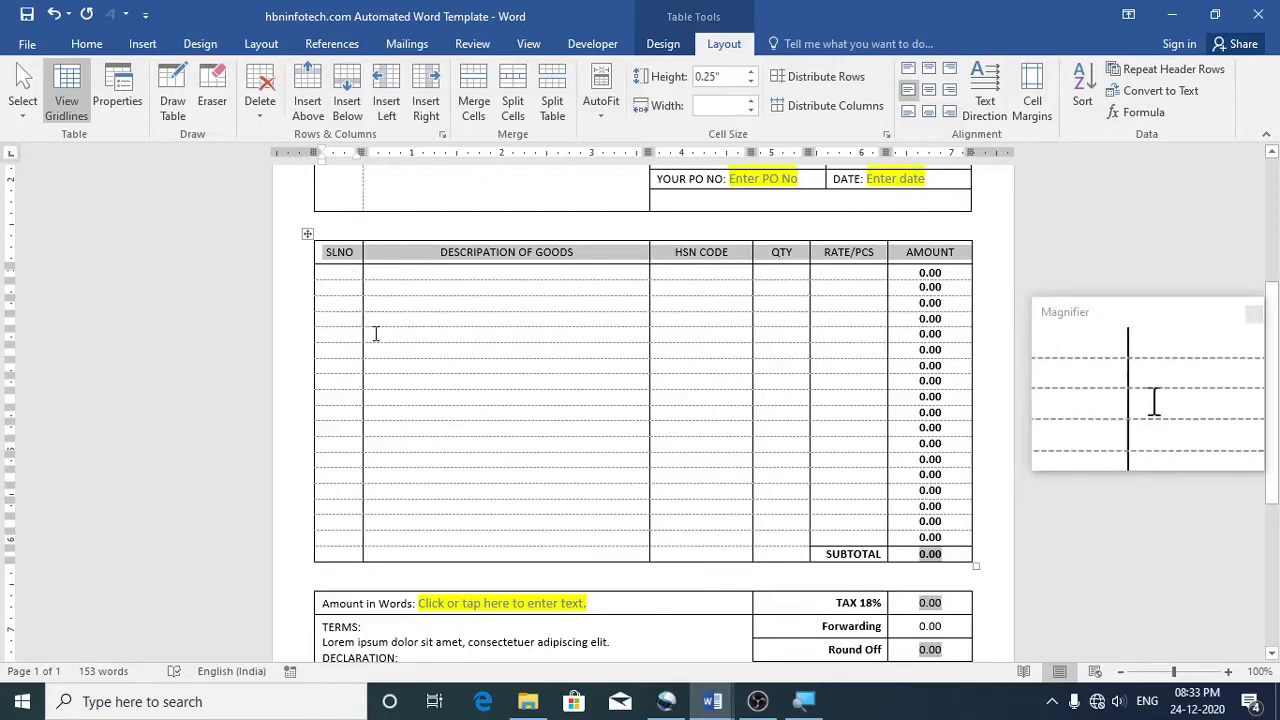
key("alt+Tab")
left_click_drag(343, 266, 334, 578)
left_click(662, 44)
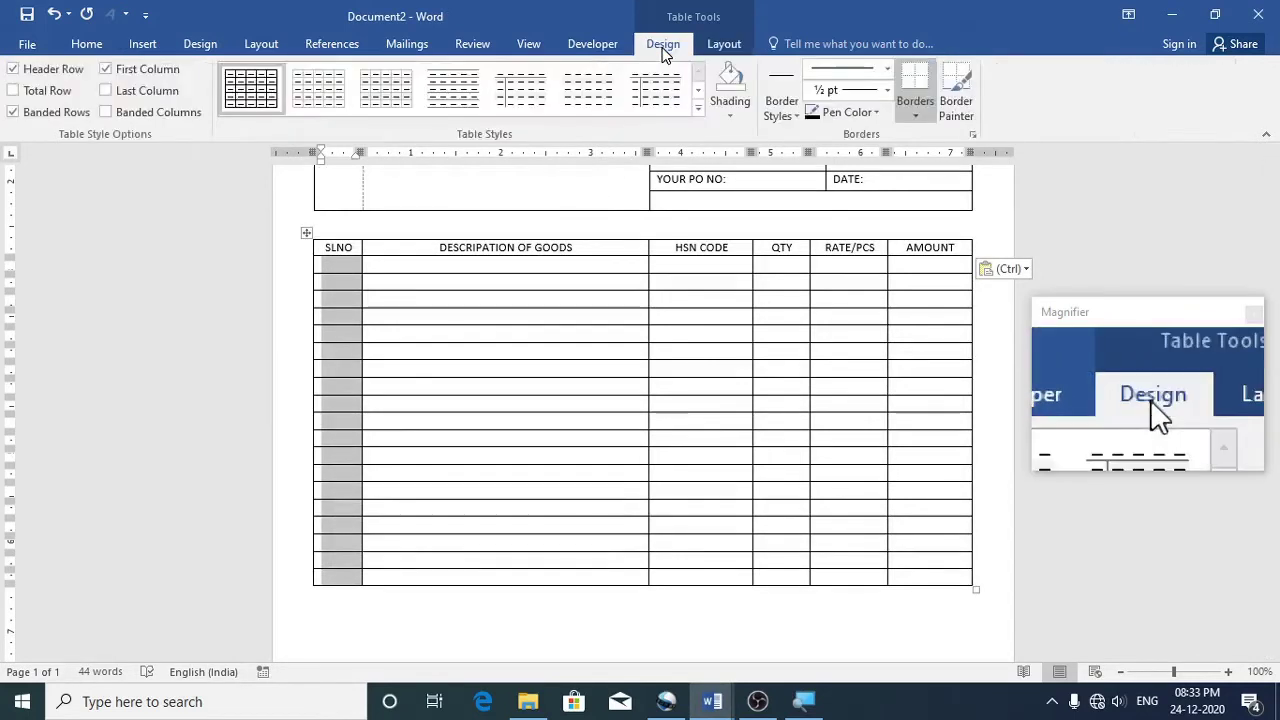
left_click(915, 110)
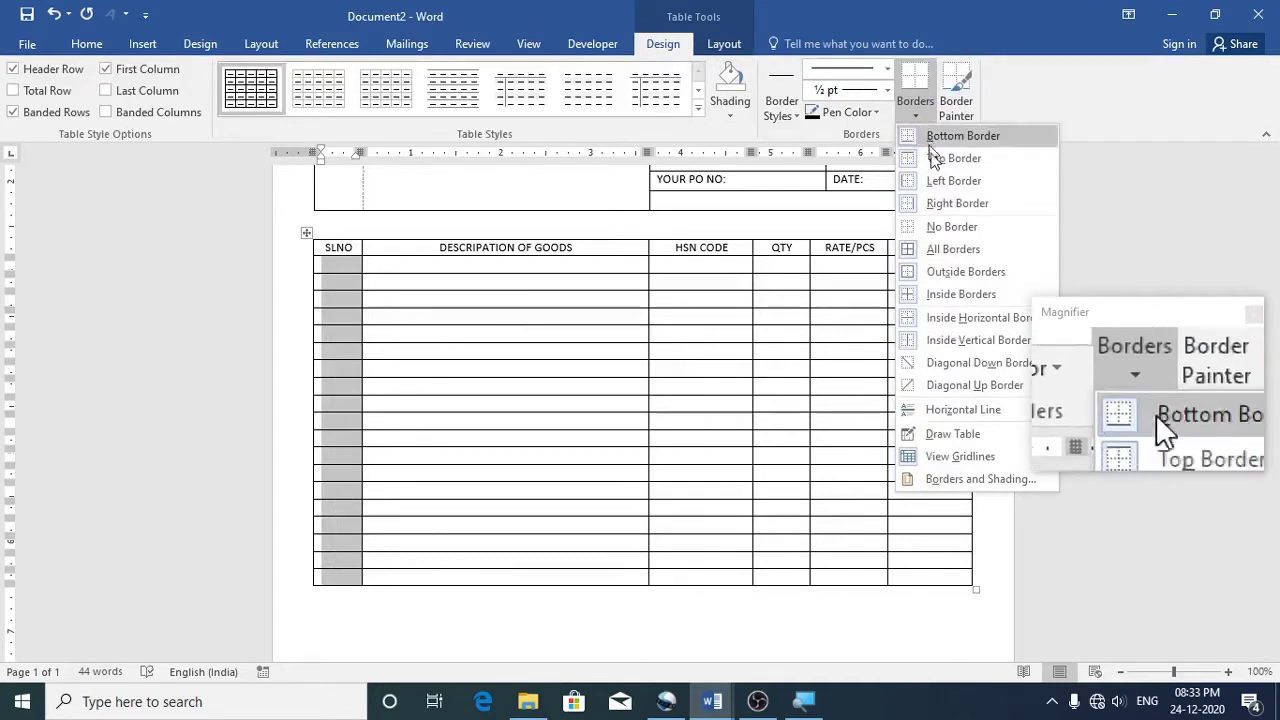
left_click(942, 296)
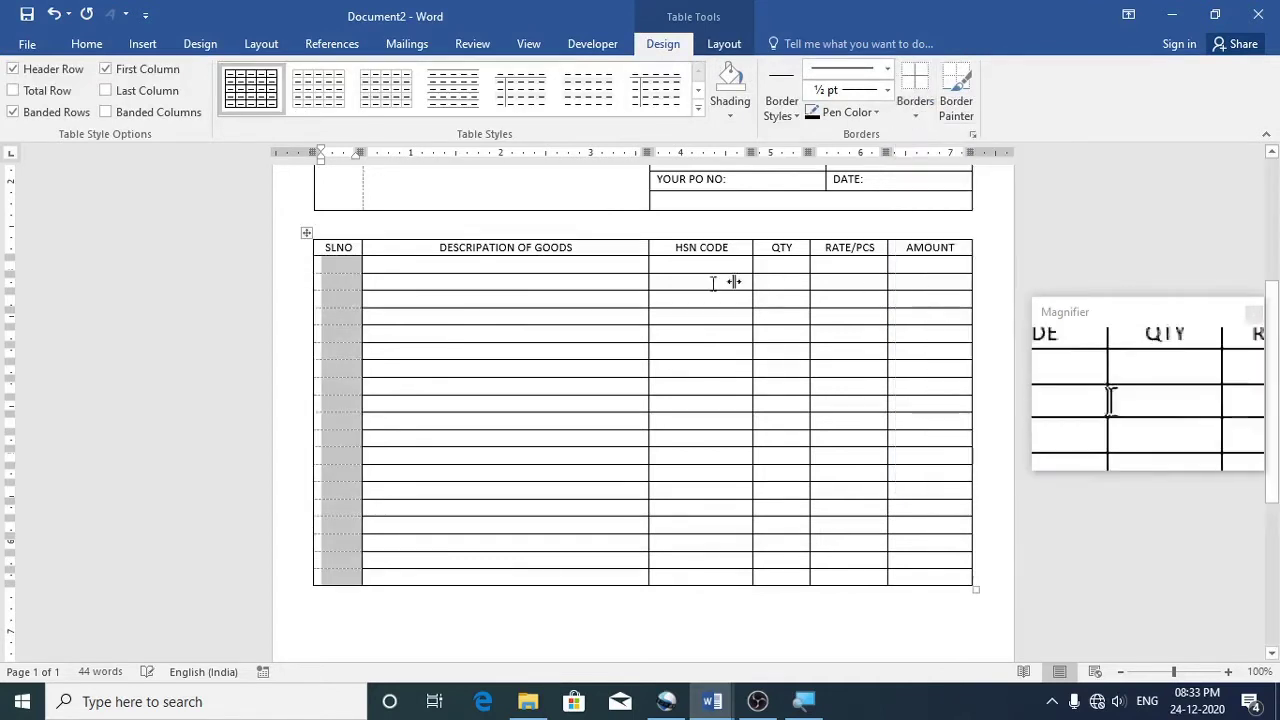
Remove the inside borders from the description column's cells below the header
left_click_drag(508, 267, 524, 571)
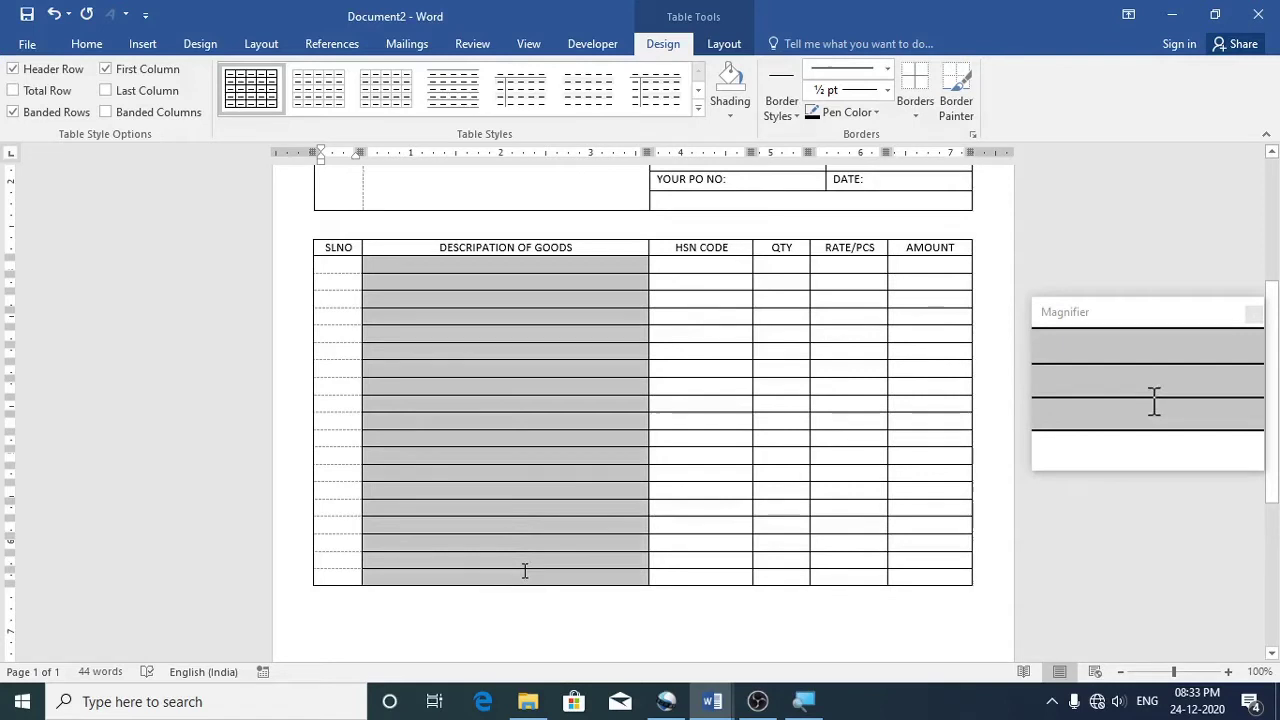
left_click(914, 85)
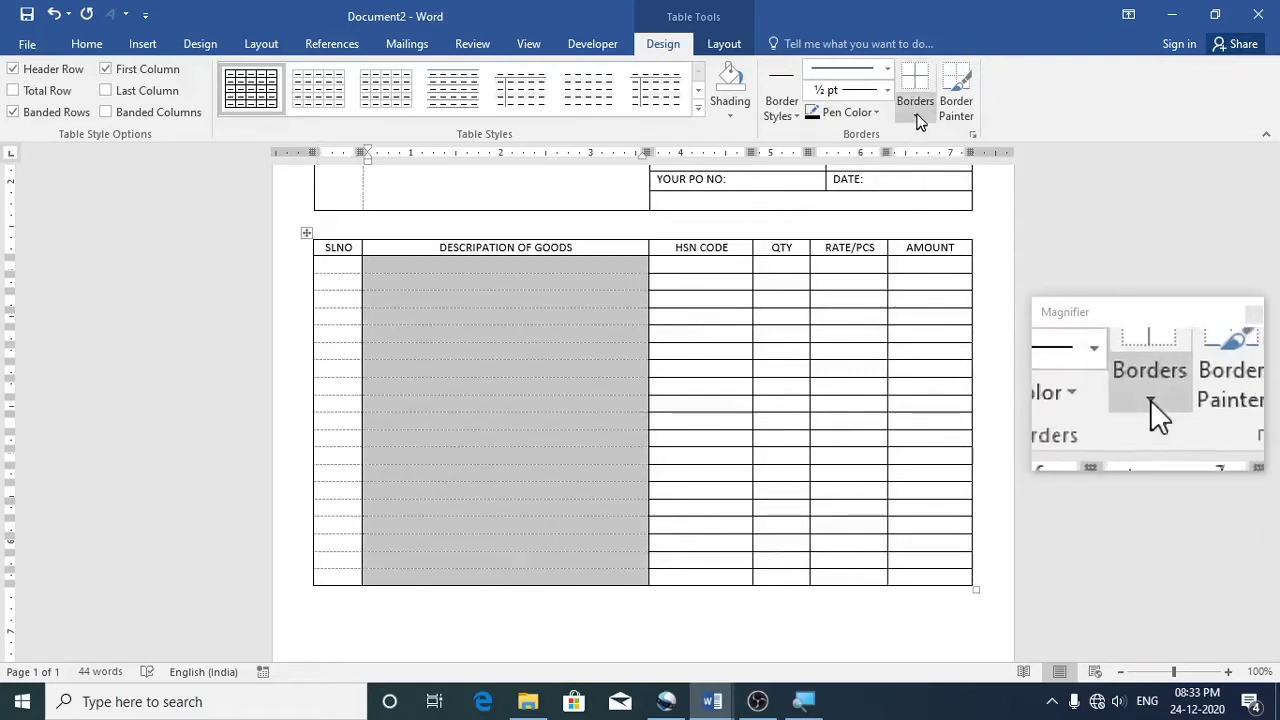
left_click(914, 112)
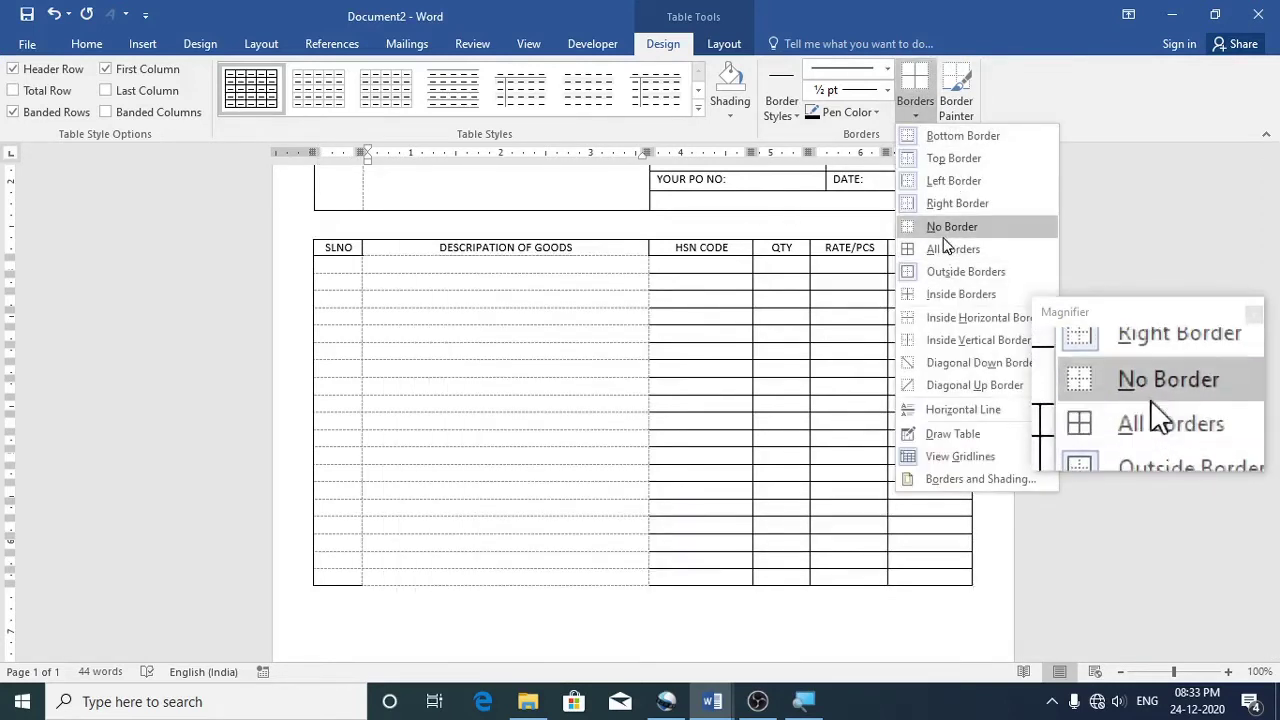
left_click(938, 298)
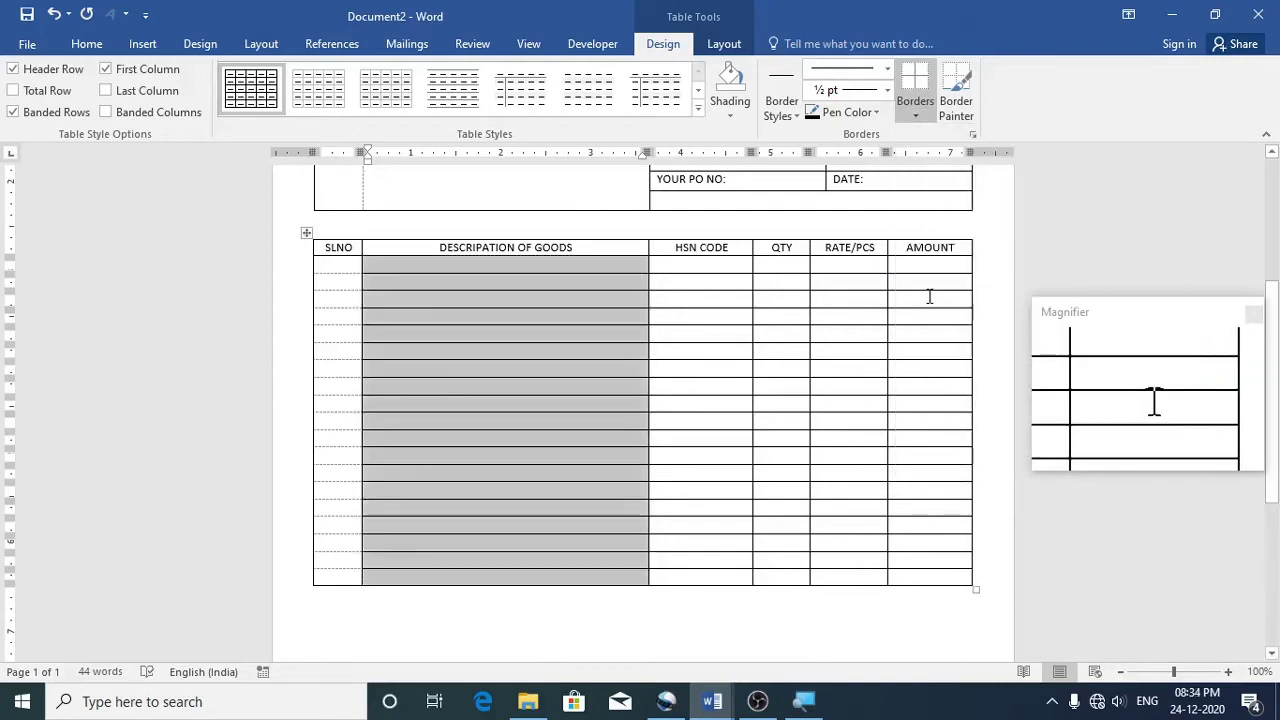
left_click(914, 114)
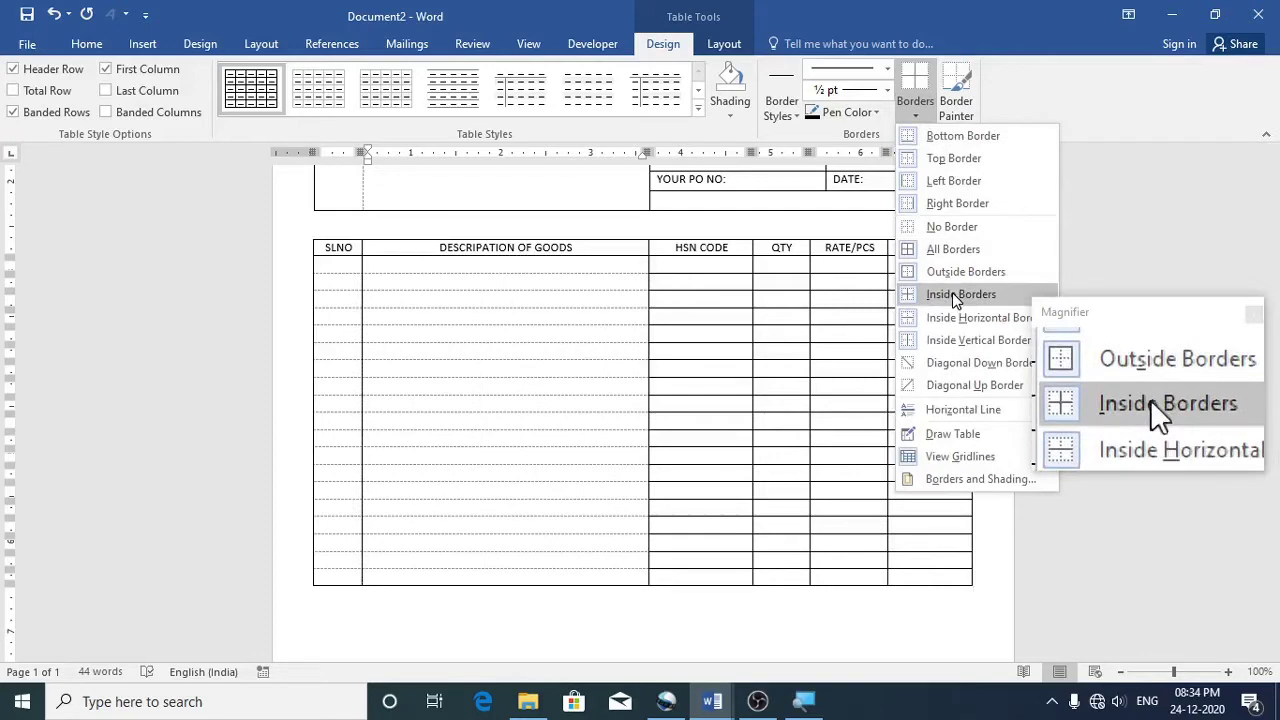
left_click(955, 298)
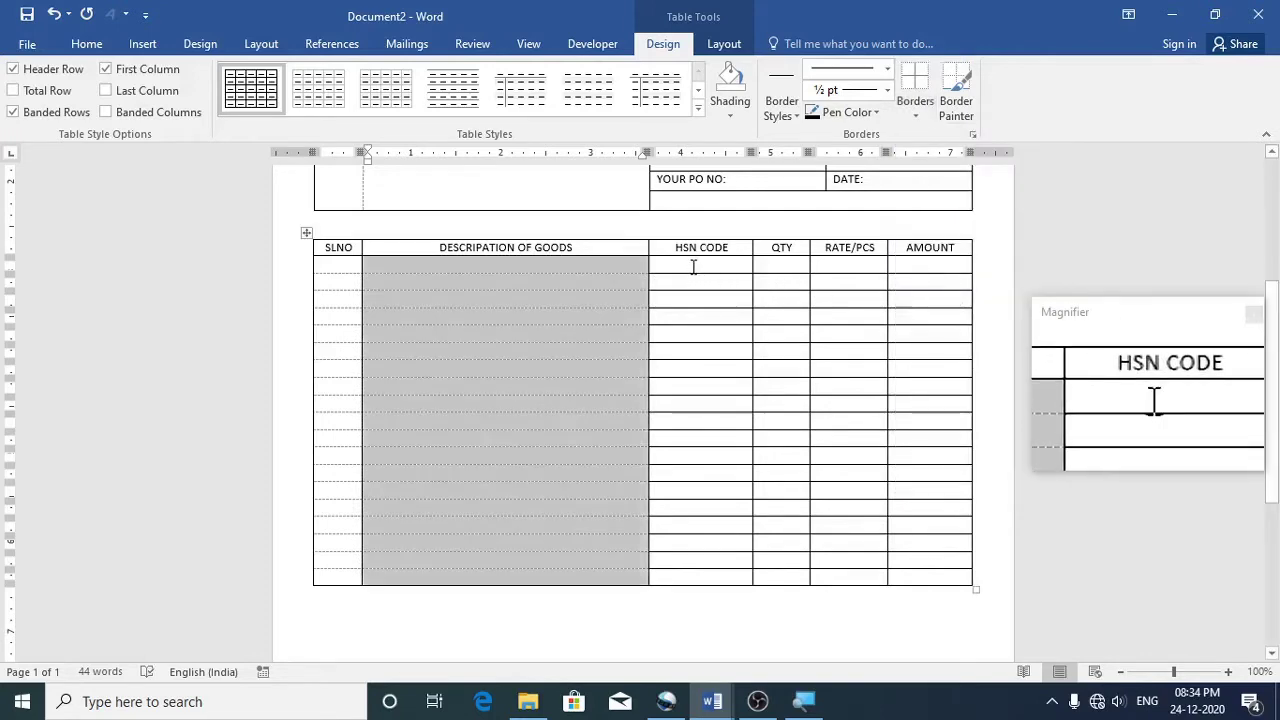
Remove the inside borders below the header in the HSN CODE, QTY, RATE/PCS and AMOUNT columns
left_click_drag(697, 263, 711, 574)
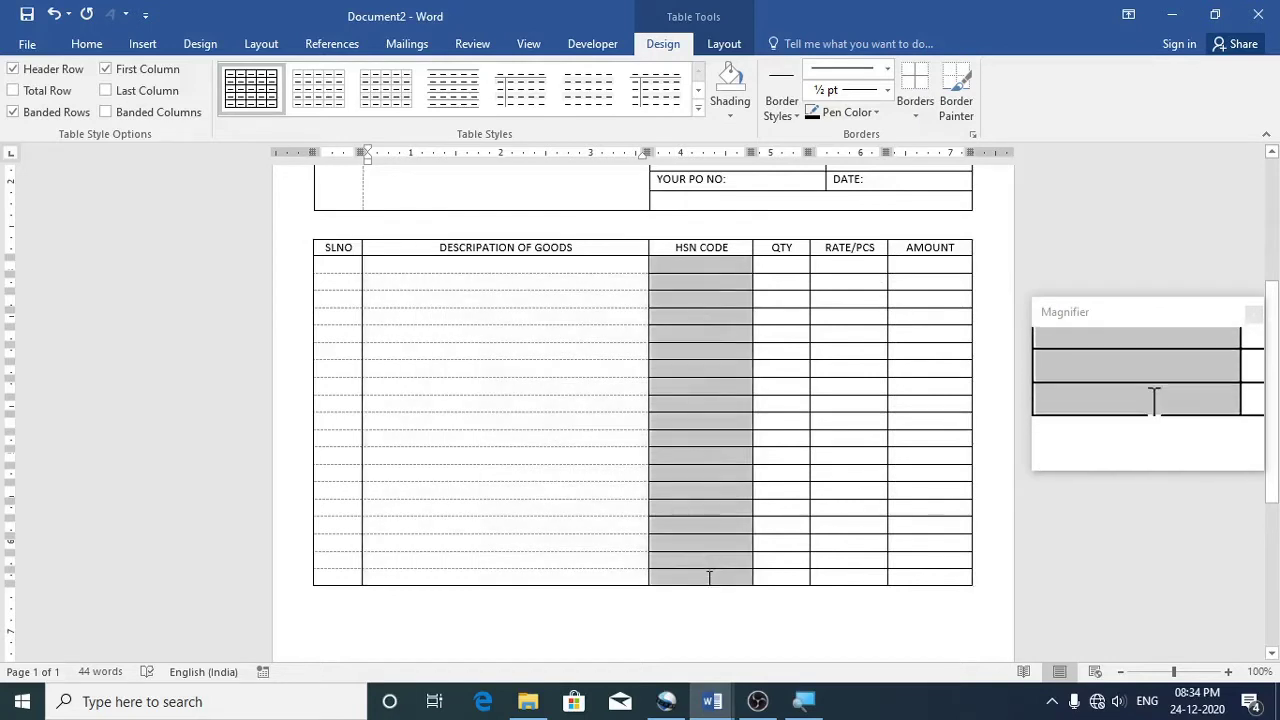
left_click(913, 82)
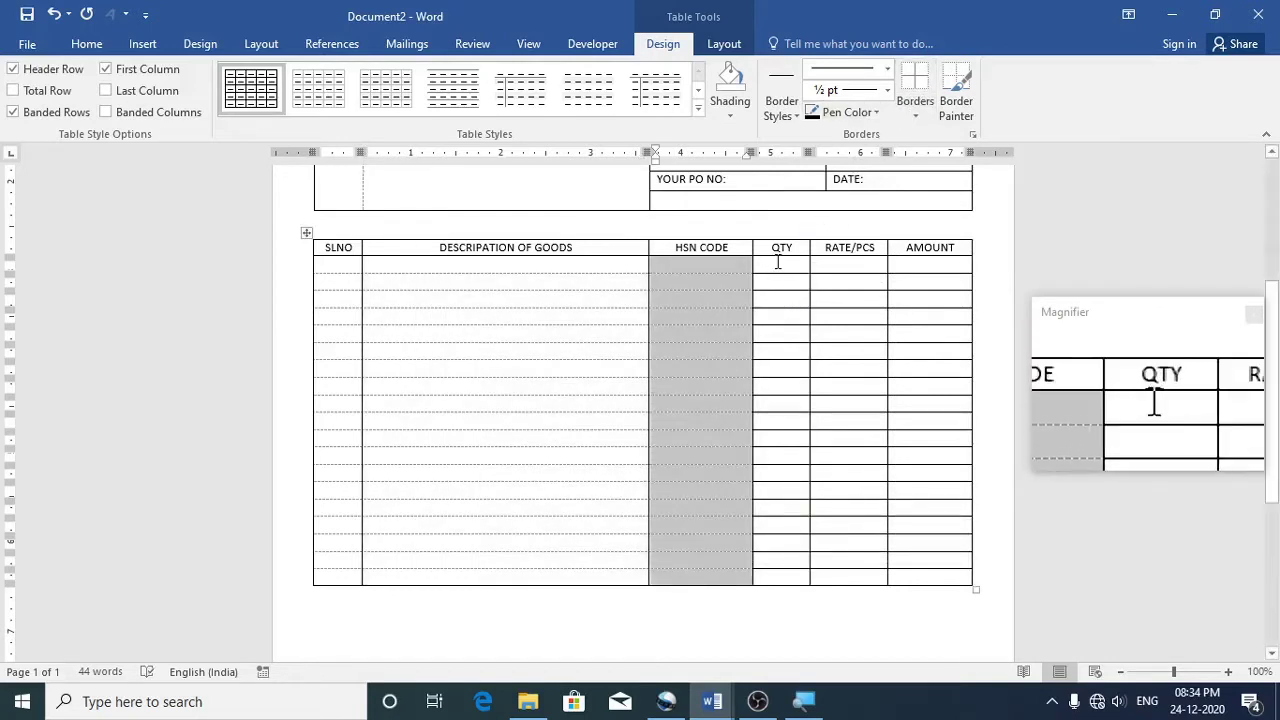
left_click_drag(778, 262, 775, 563)
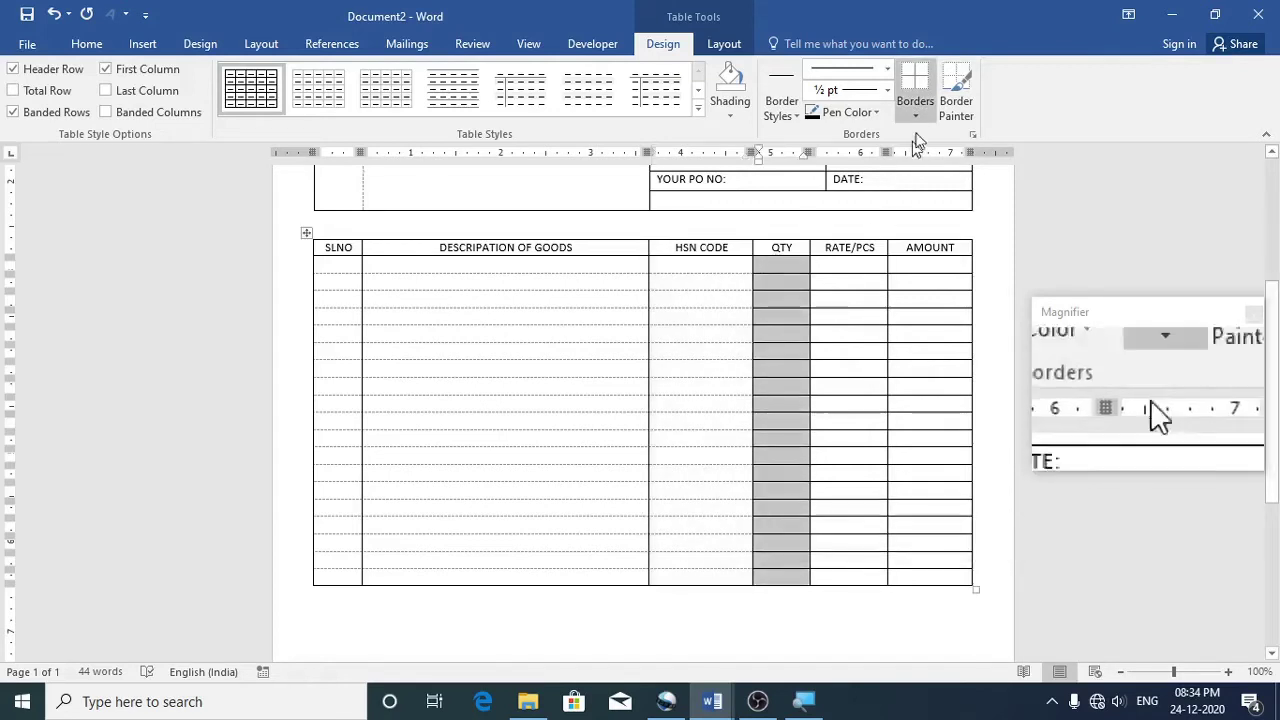
left_click(913, 81)
left_click_drag(846, 262, 836, 568)
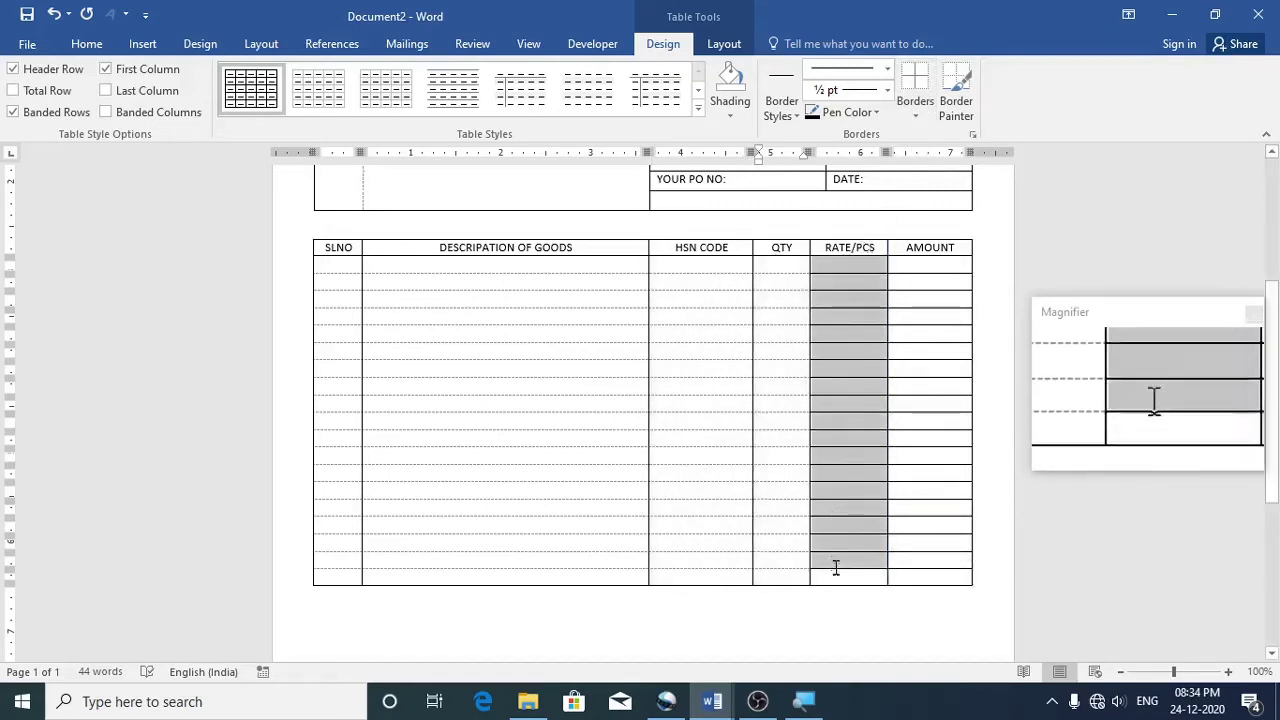
left_click(913, 84)
left_click_drag(909, 262, 920, 566)
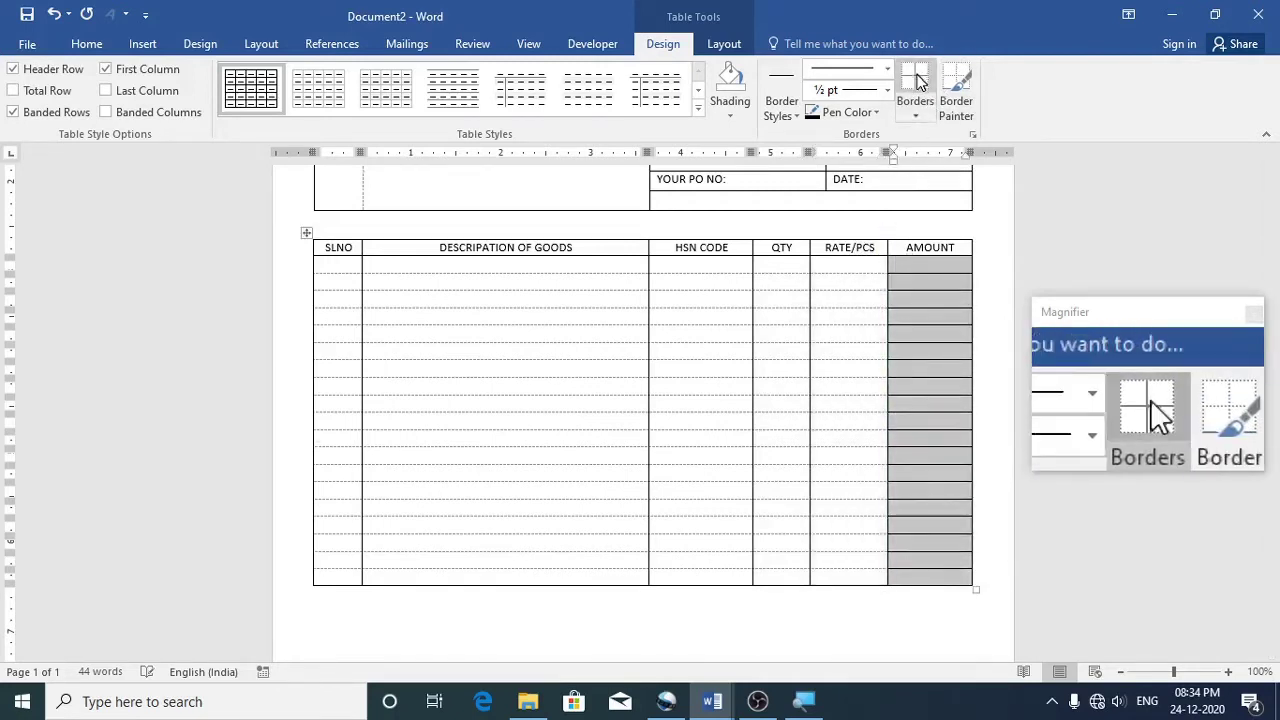
left_click(914, 86)
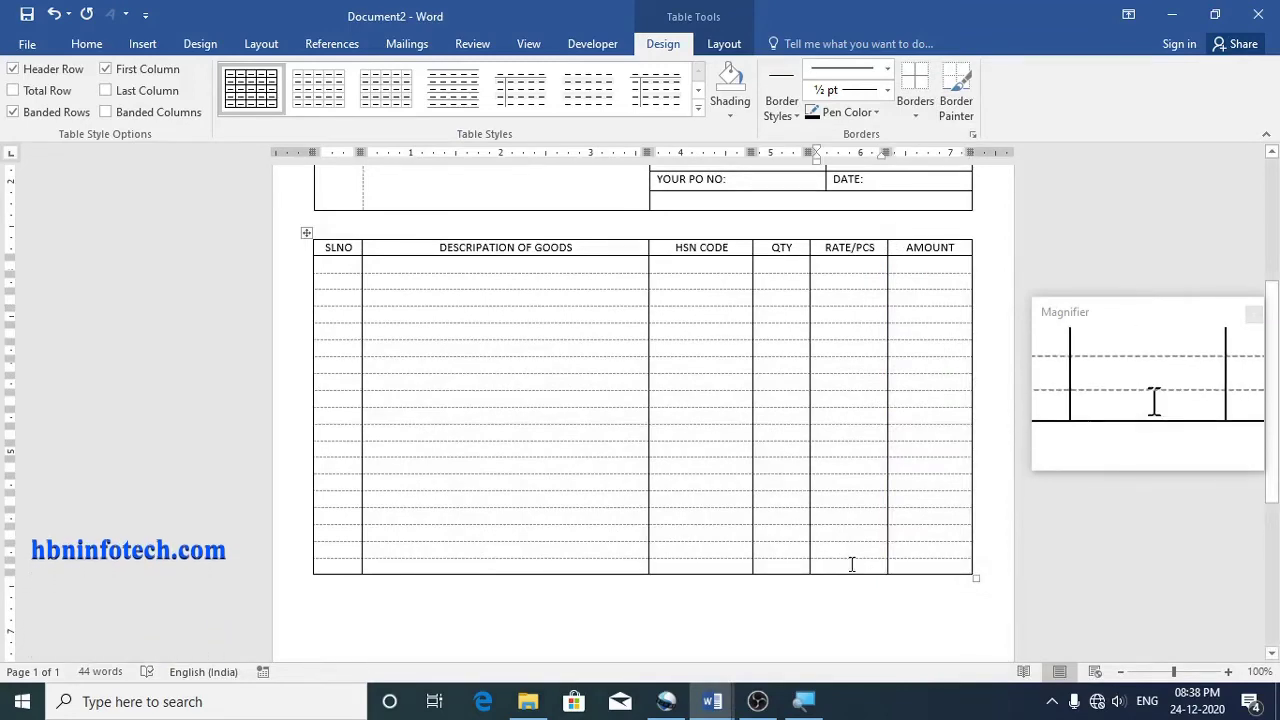
Enter SUBTOTAL in the last row's RATE/PCS cell and format it as bold 10 pt text, aligned centre right
type("s")
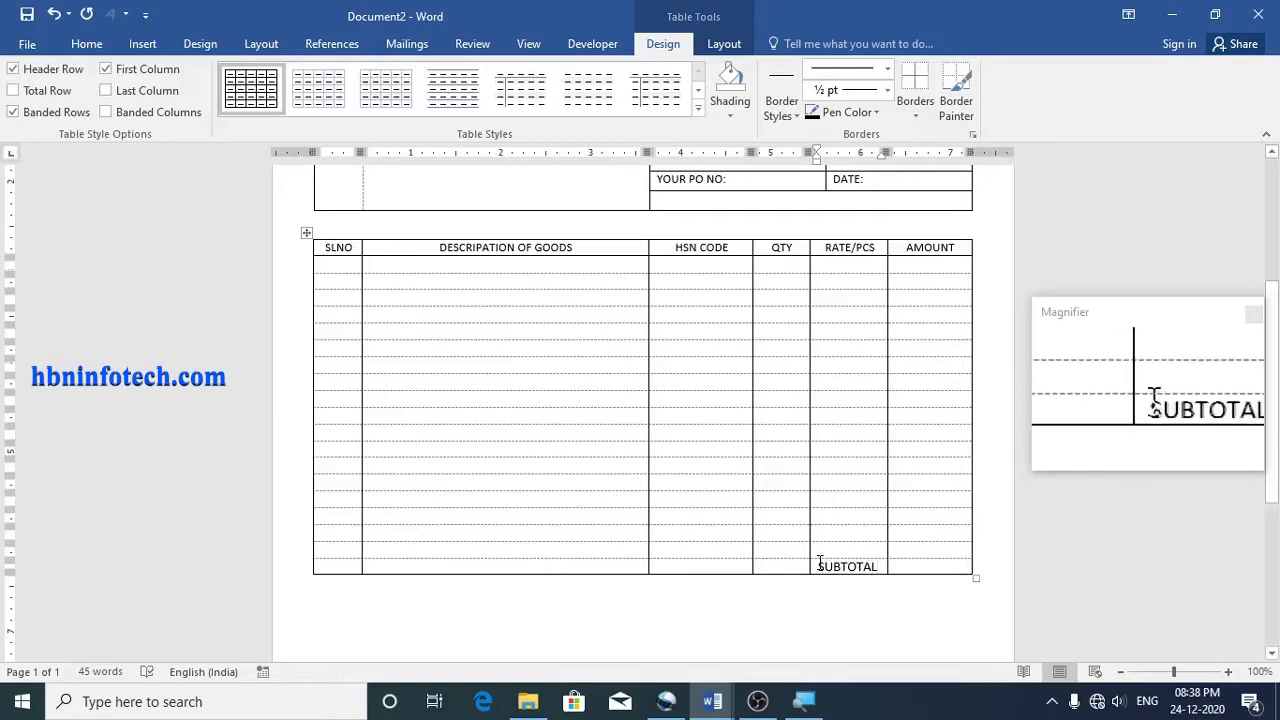
double_click(818, 563)
left_click(86, 44)
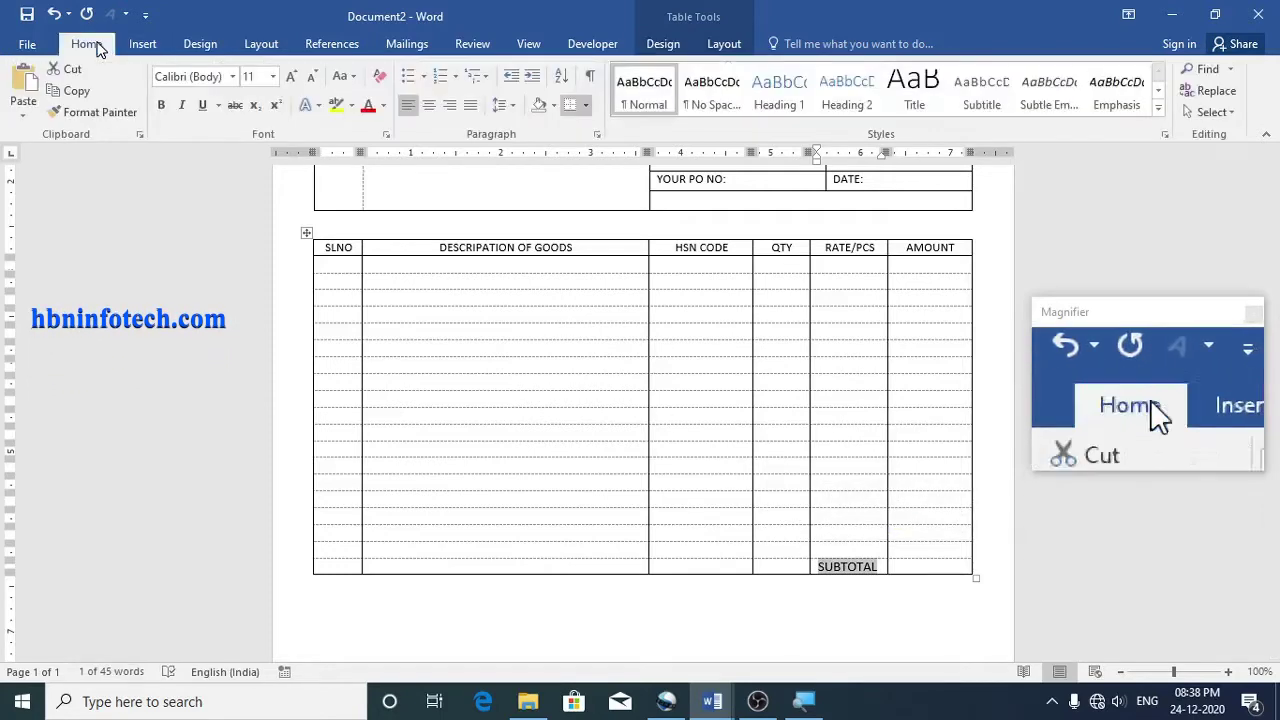
left_click(310, 77)
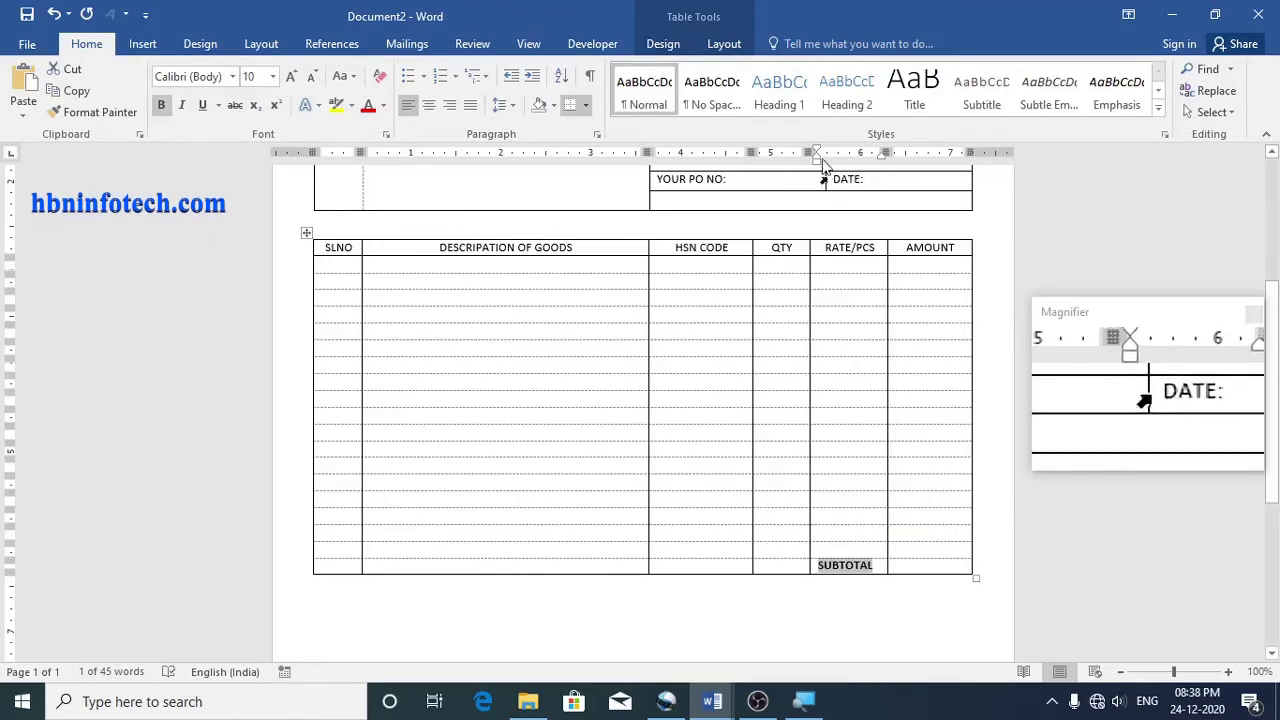
left_click(722, 46)
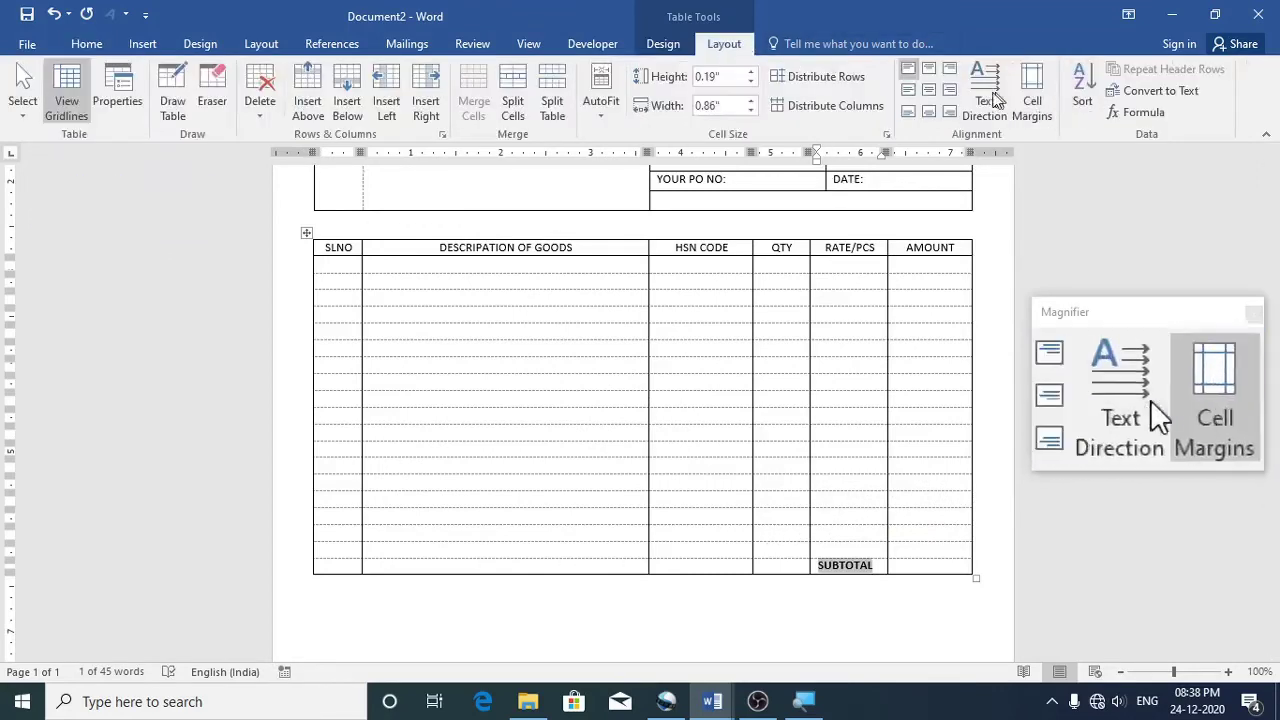
left_click(950, 89)
Apply all borders to the SUBTOTAL cell and the AMOUNT cell beside it
left_click(923, 560)
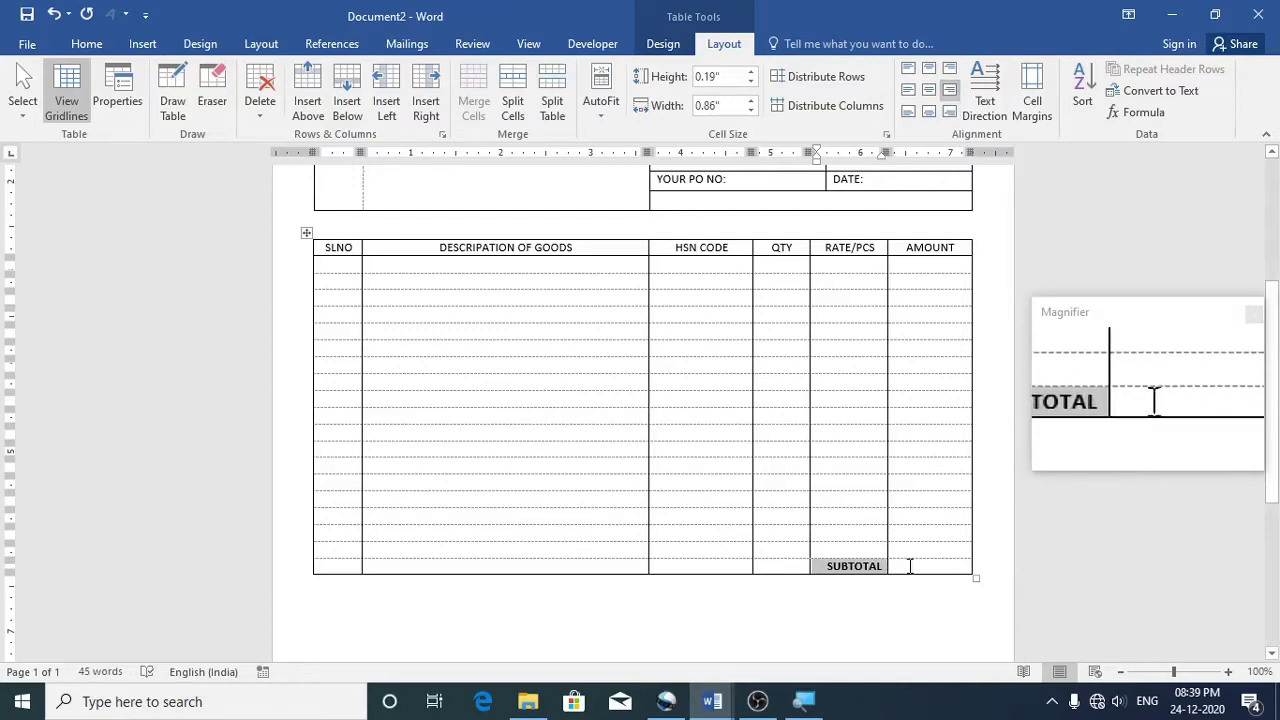
left_click(922, 566)
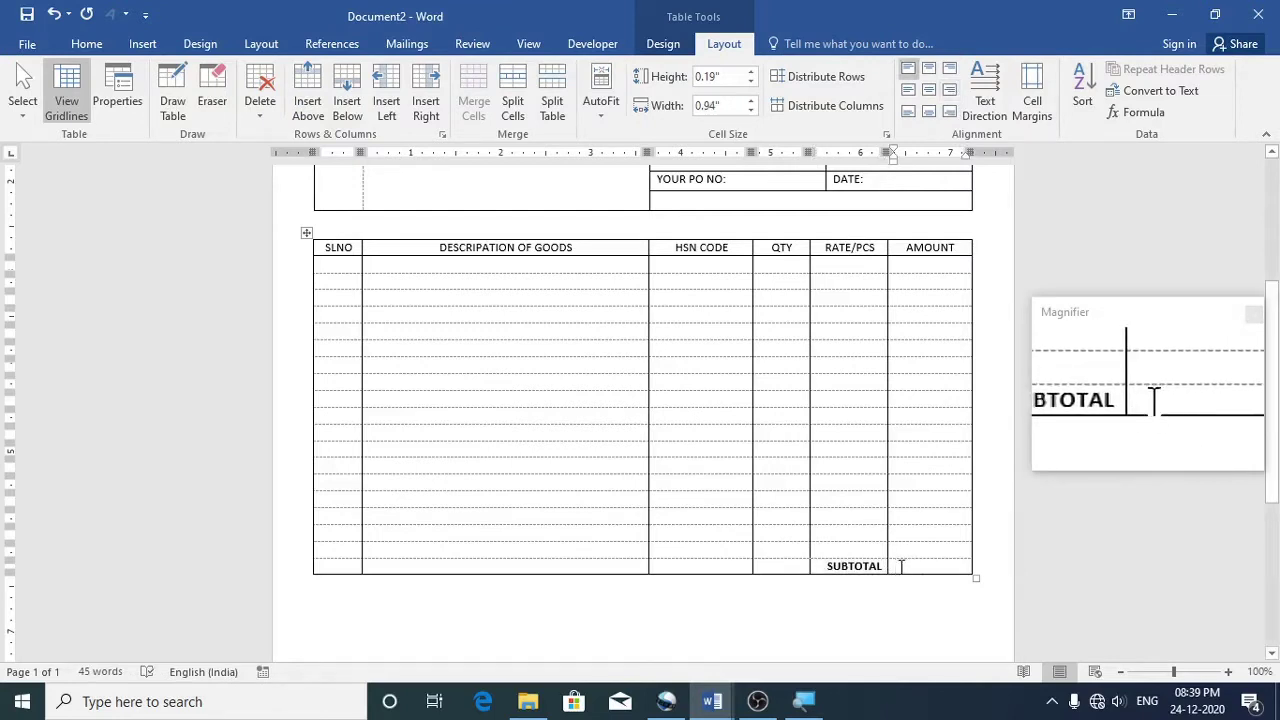
left_click_drag(900, 566, 855, 566)
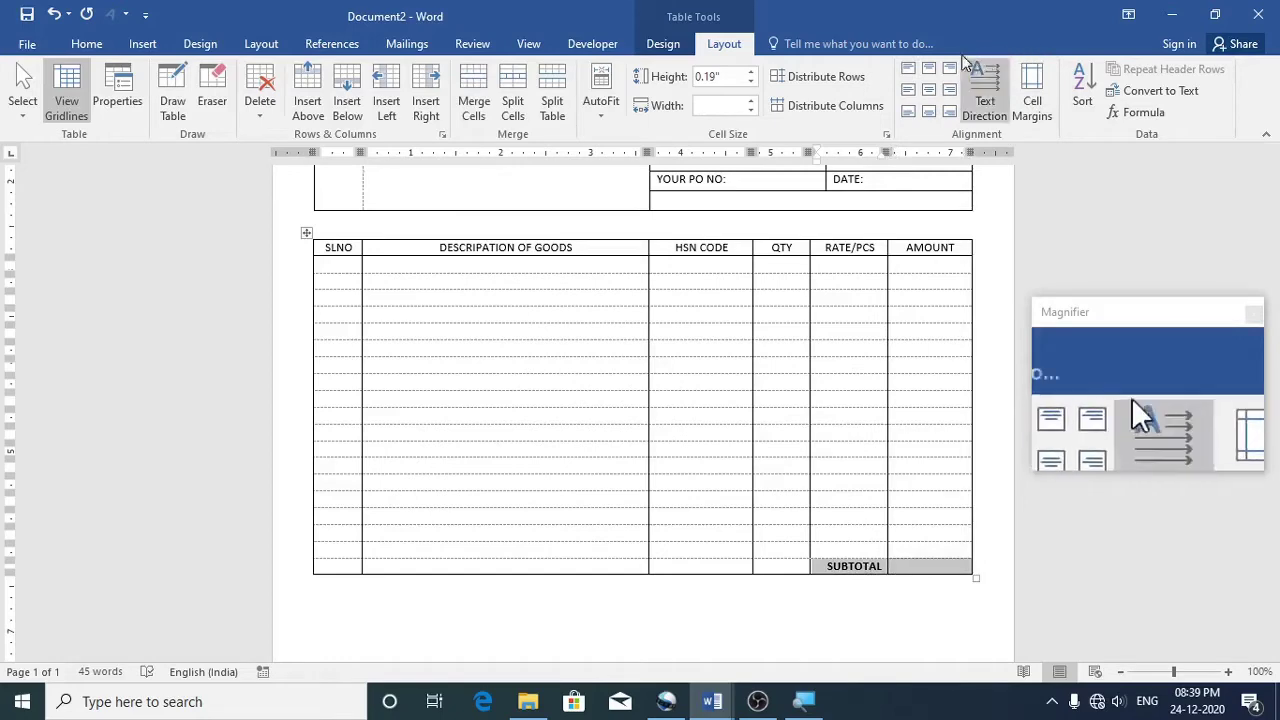
left_click(662, 44)
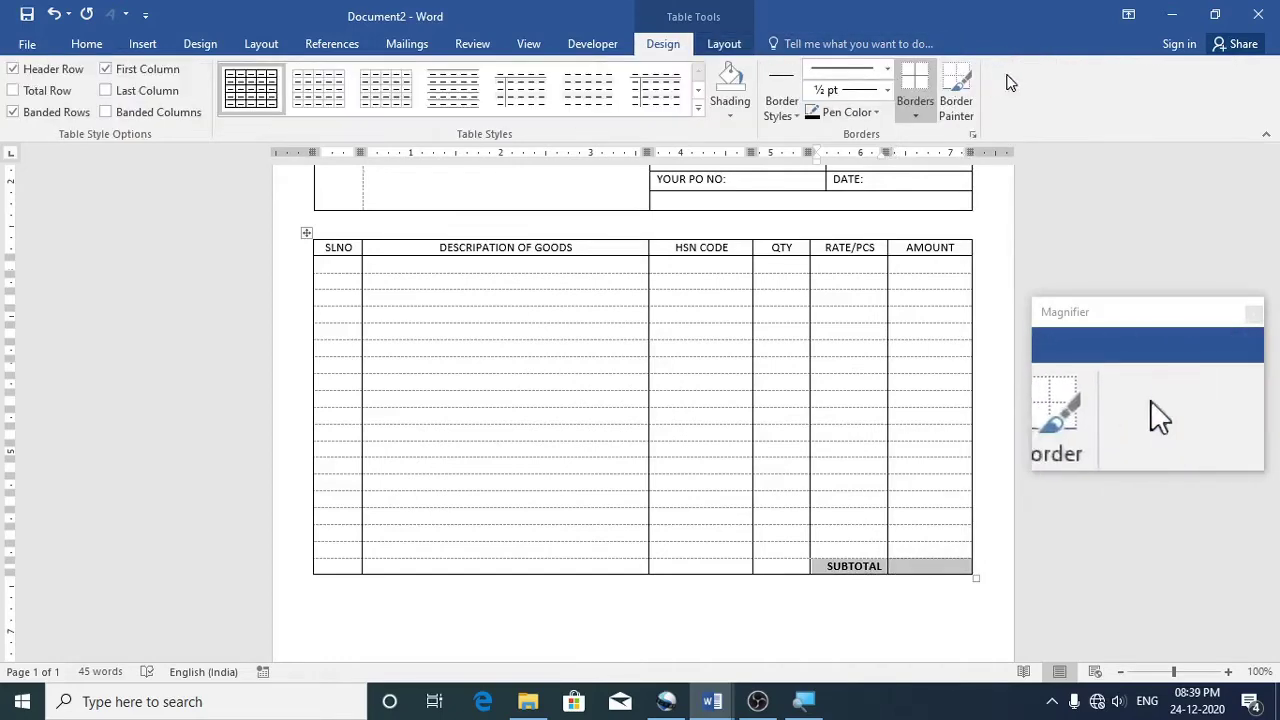
left_click(920, 118)
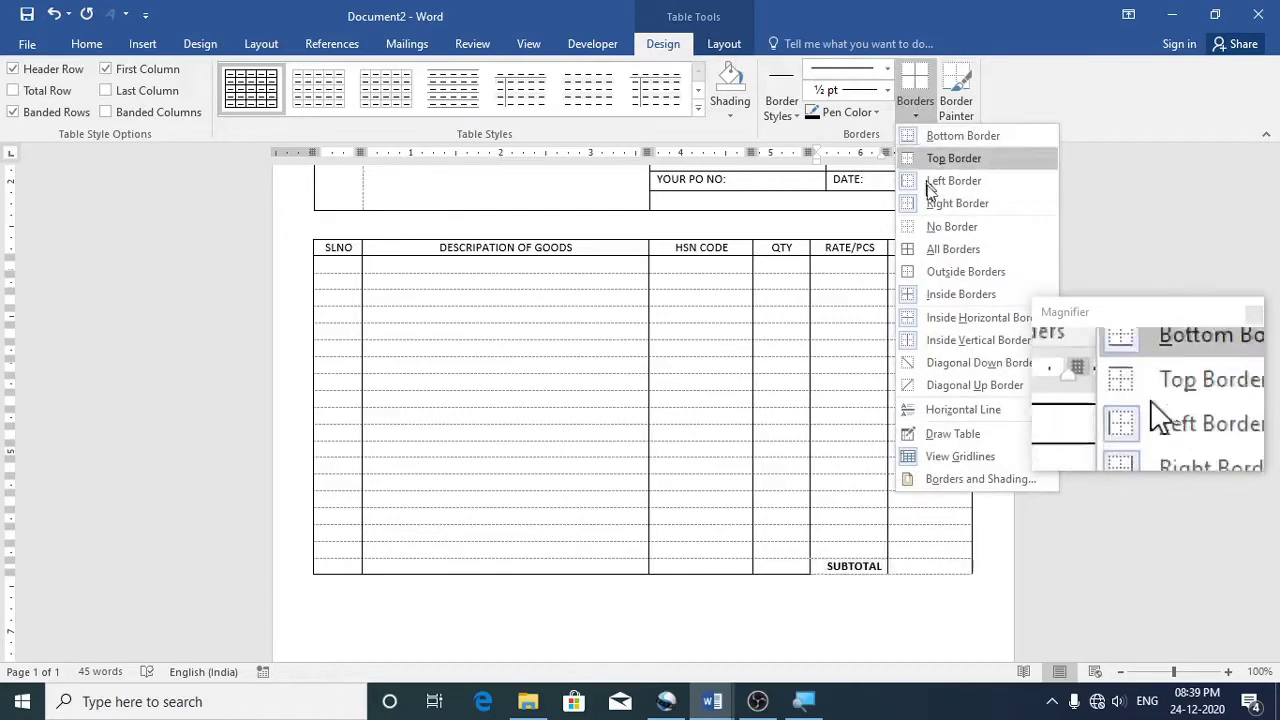
left_click(933, 250)
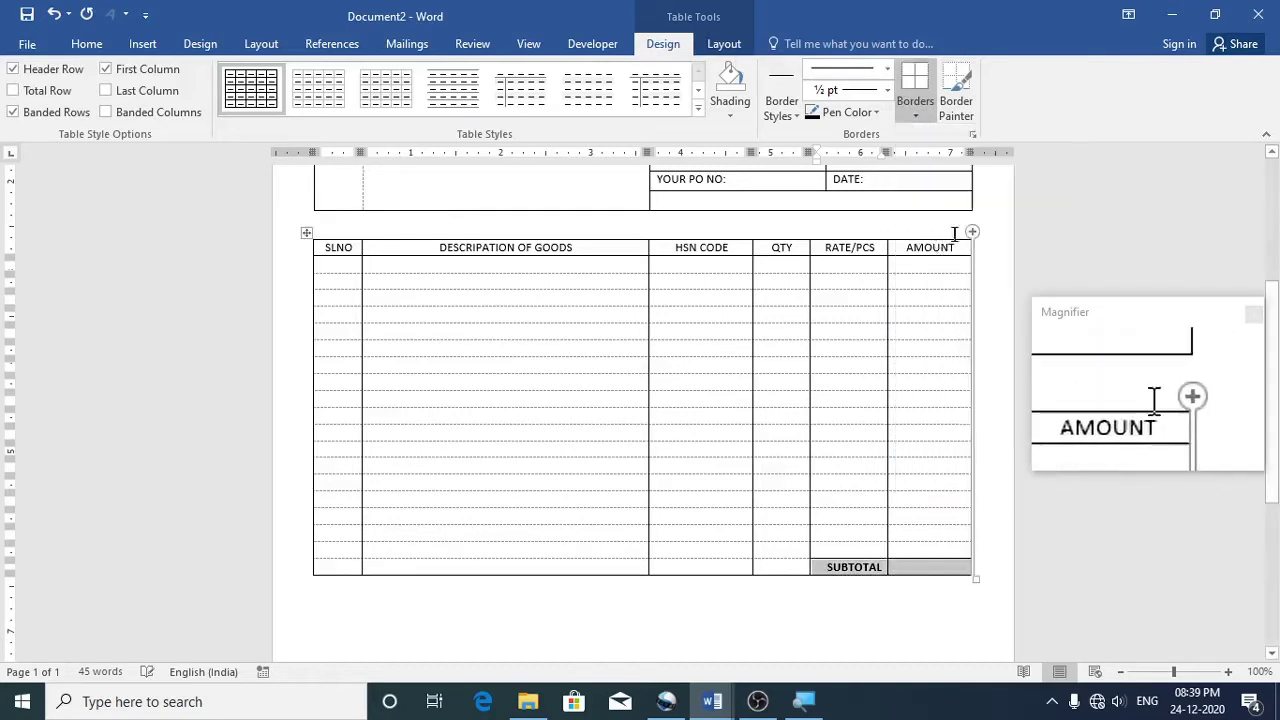
left_click(899, 572)
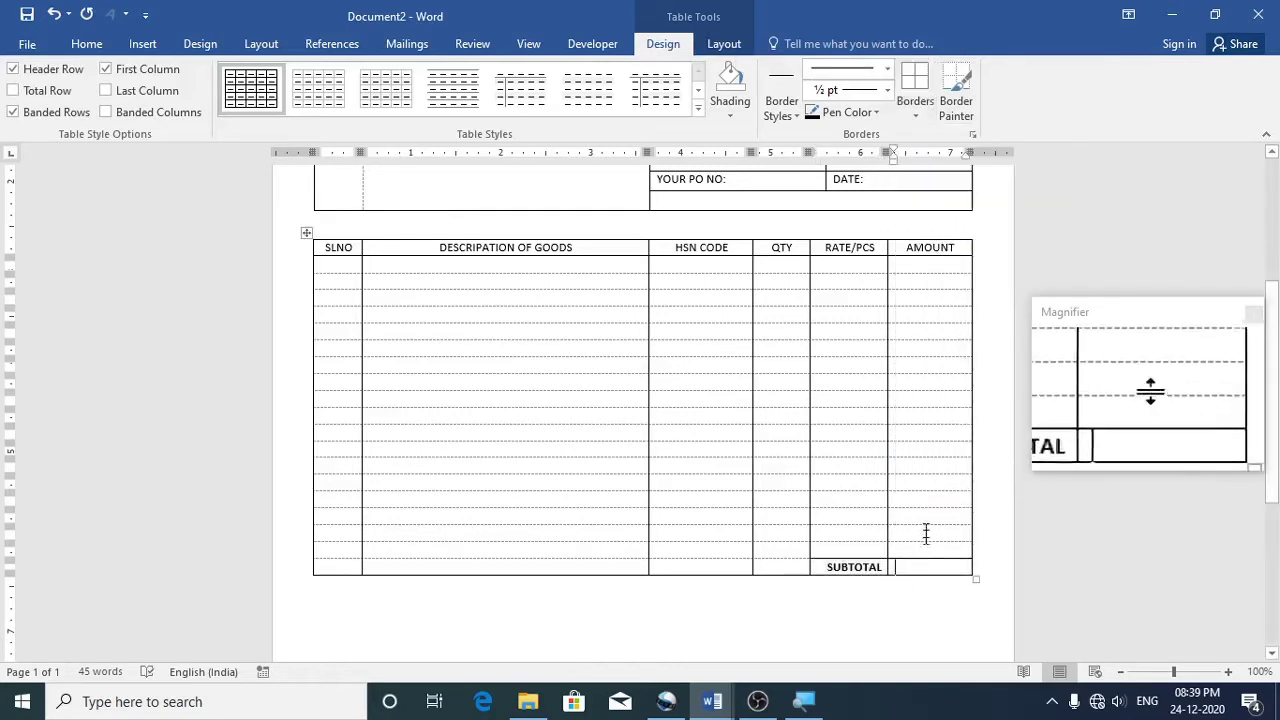
Examine the layout of the summary table below the item table in the finished invoice example
scroll(877, 488, "down", 2)
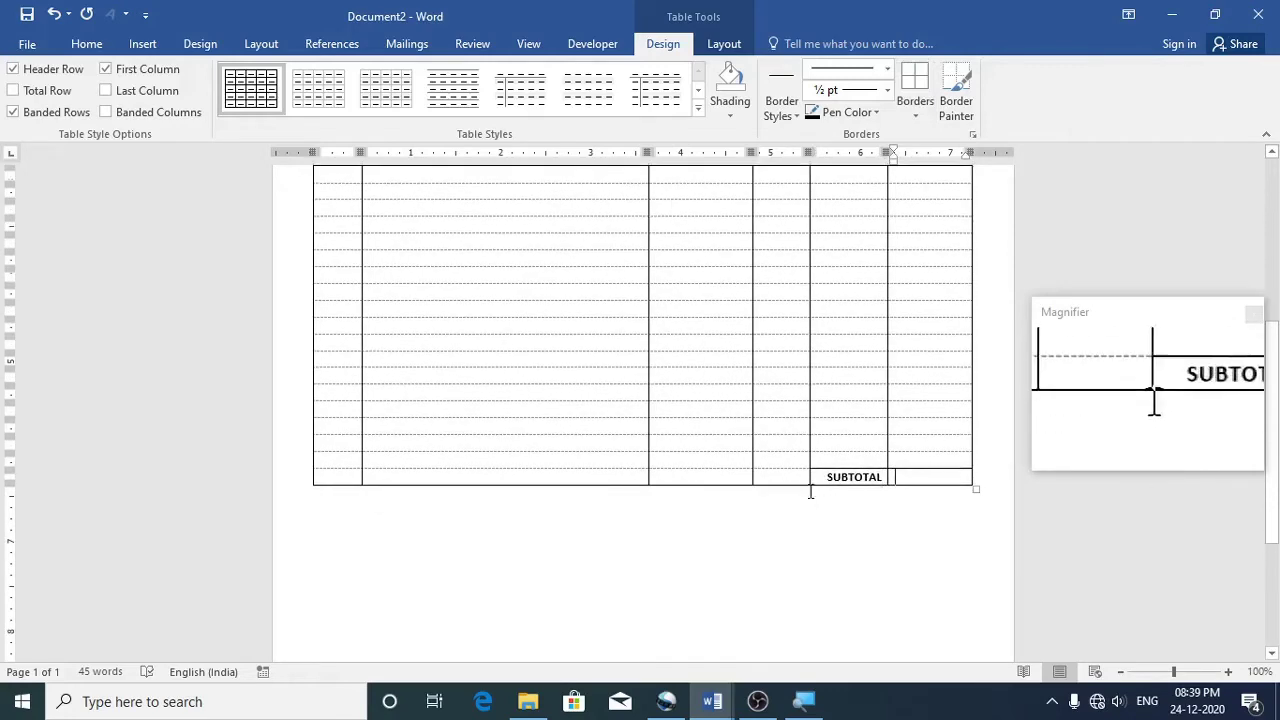
scroll(792, 514, "up", 2)
scroll(792, 514, "down", 2)
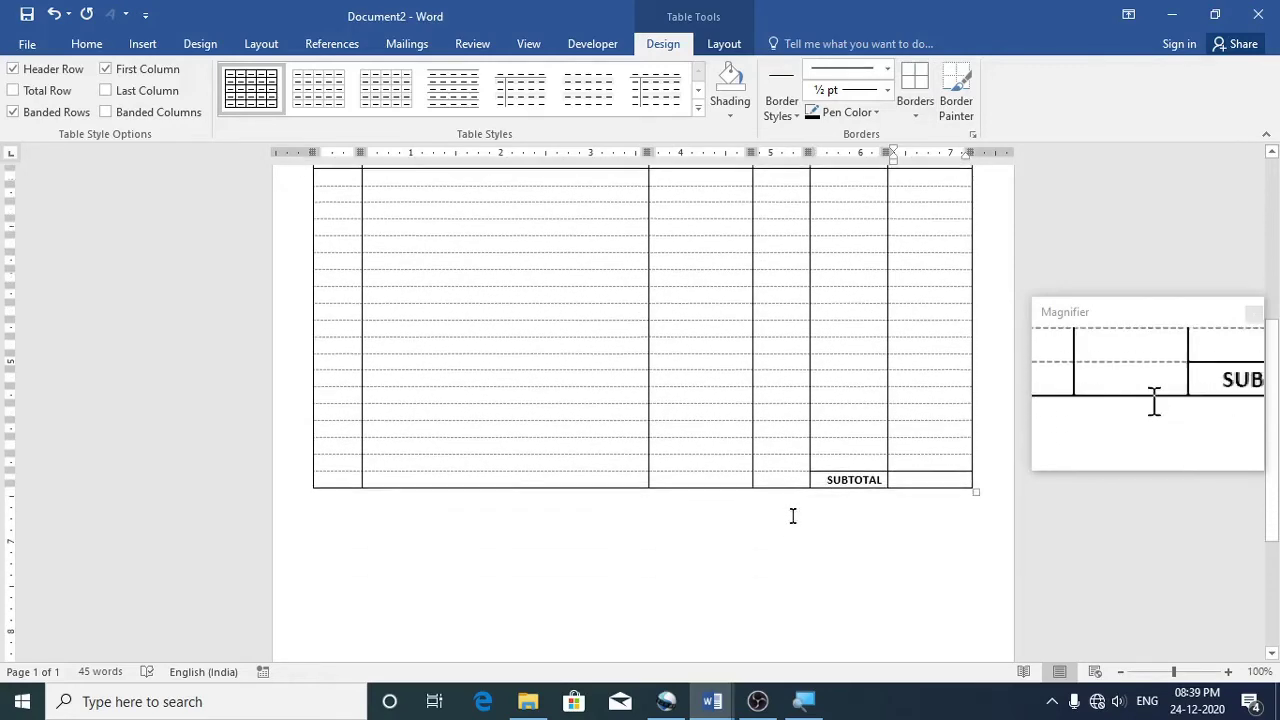
mouse_move(717, 706)
left_click(626, 646)
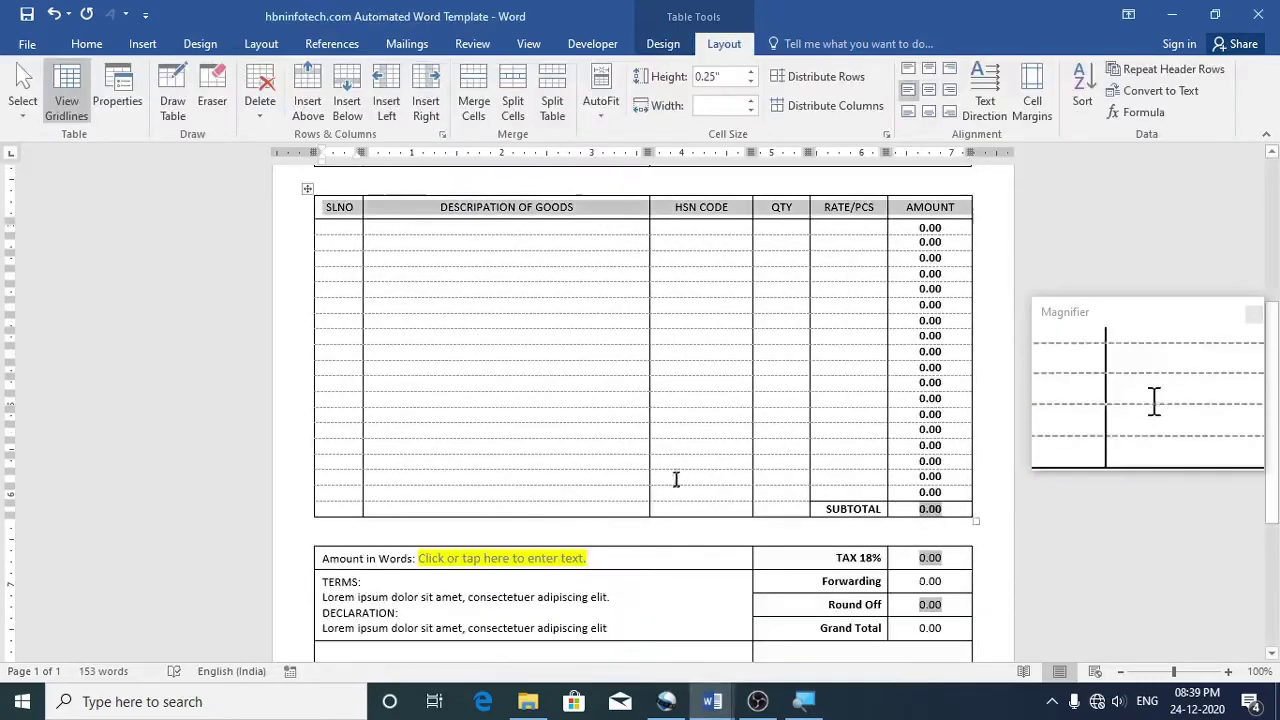
scroll(679, 470, "down", 3)
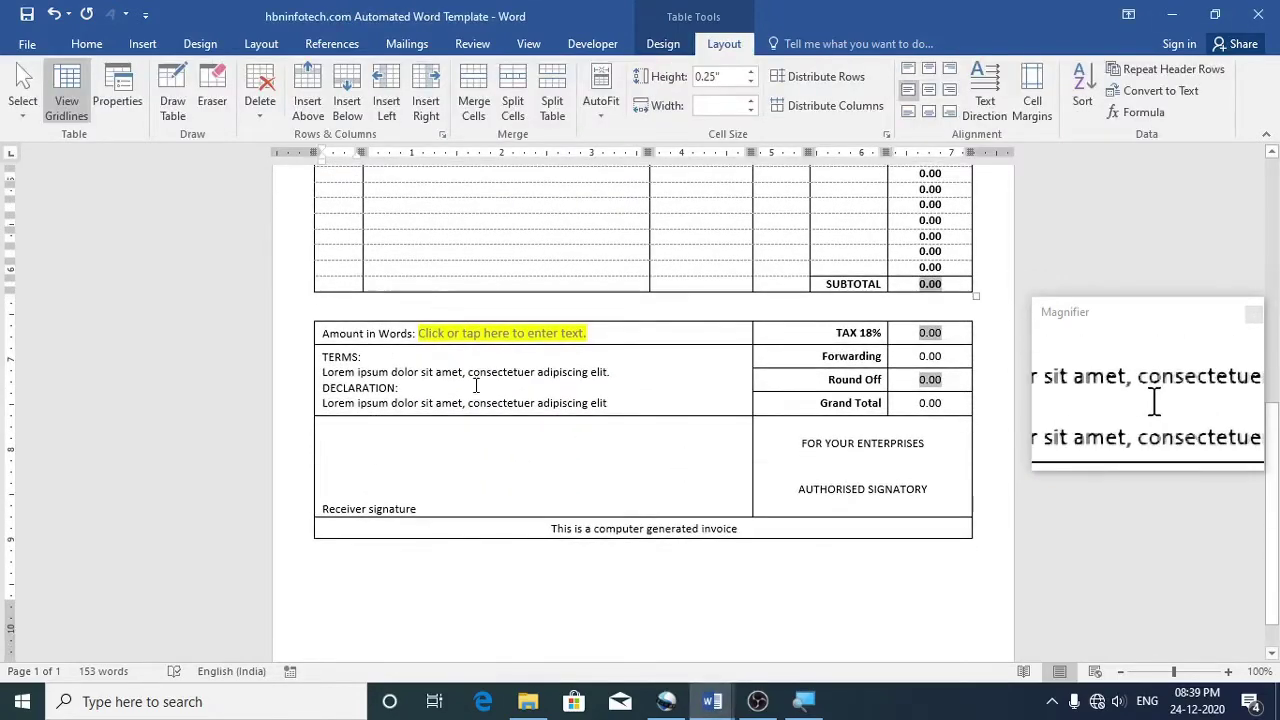
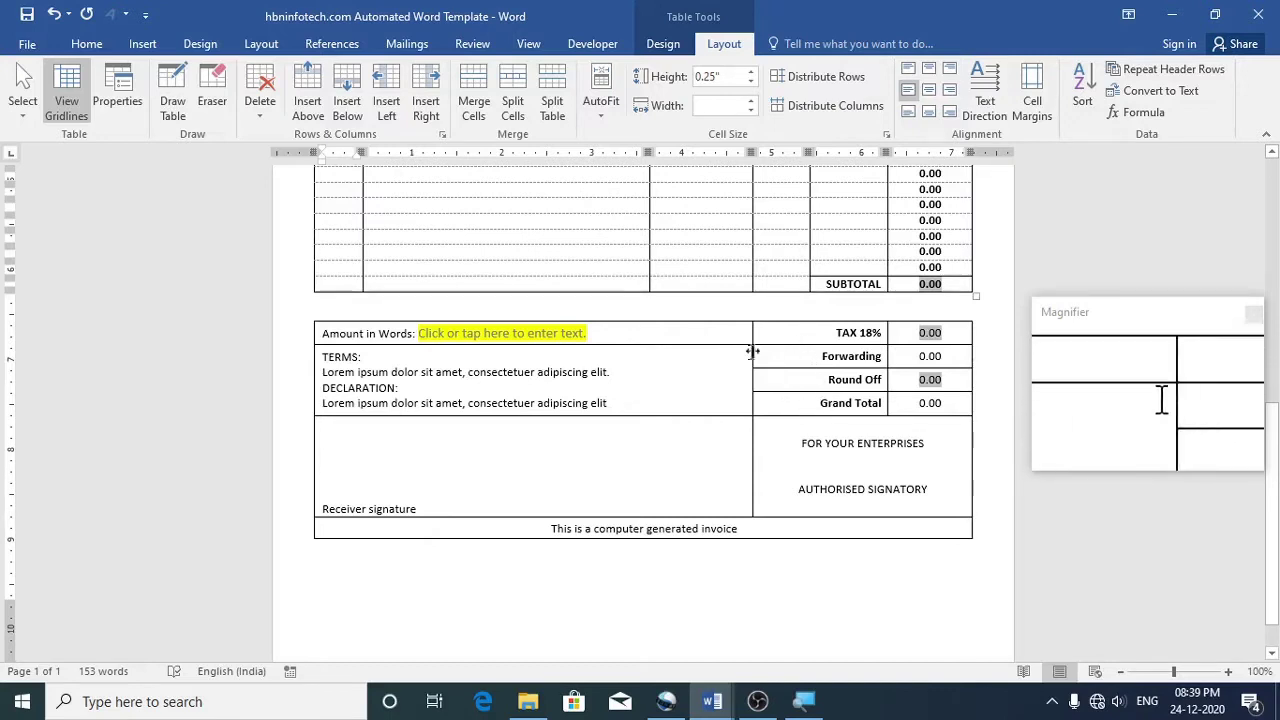
Switch back to Document2 and insert a table with 3 columns and 4 rows, leaving a gap below the item table
mouse_move(712, 701)
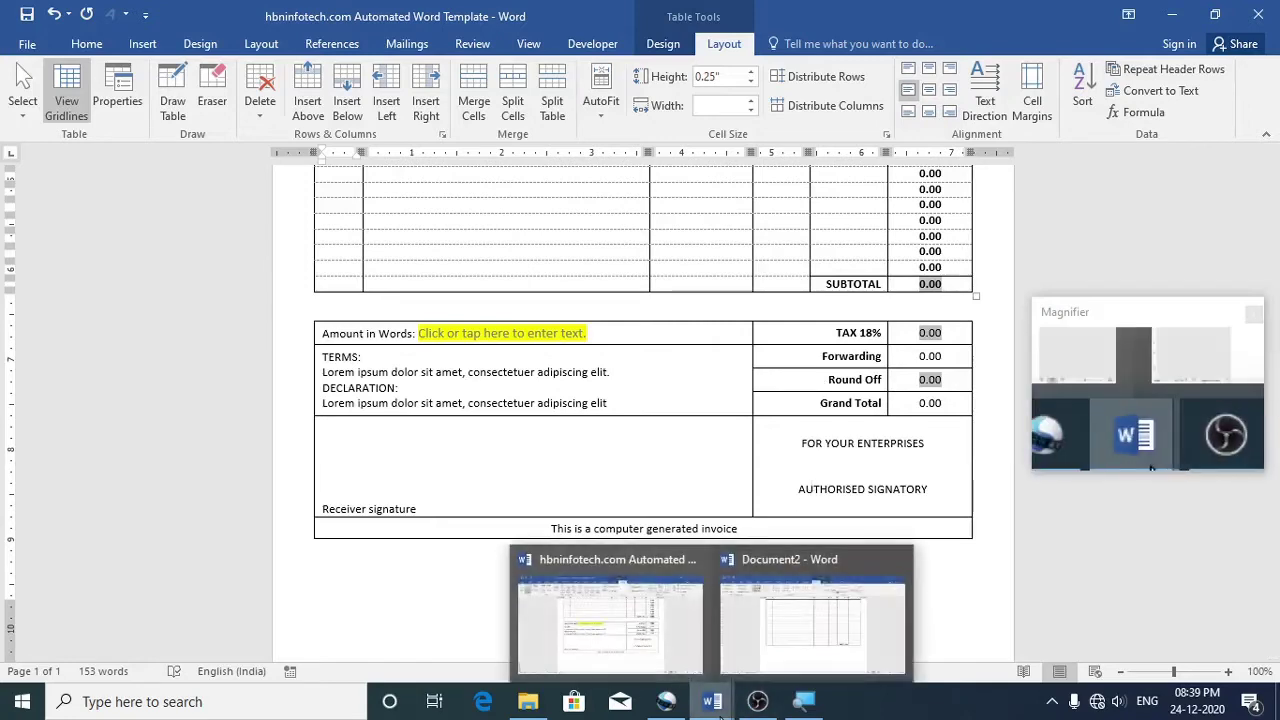
left_click(812, 646)
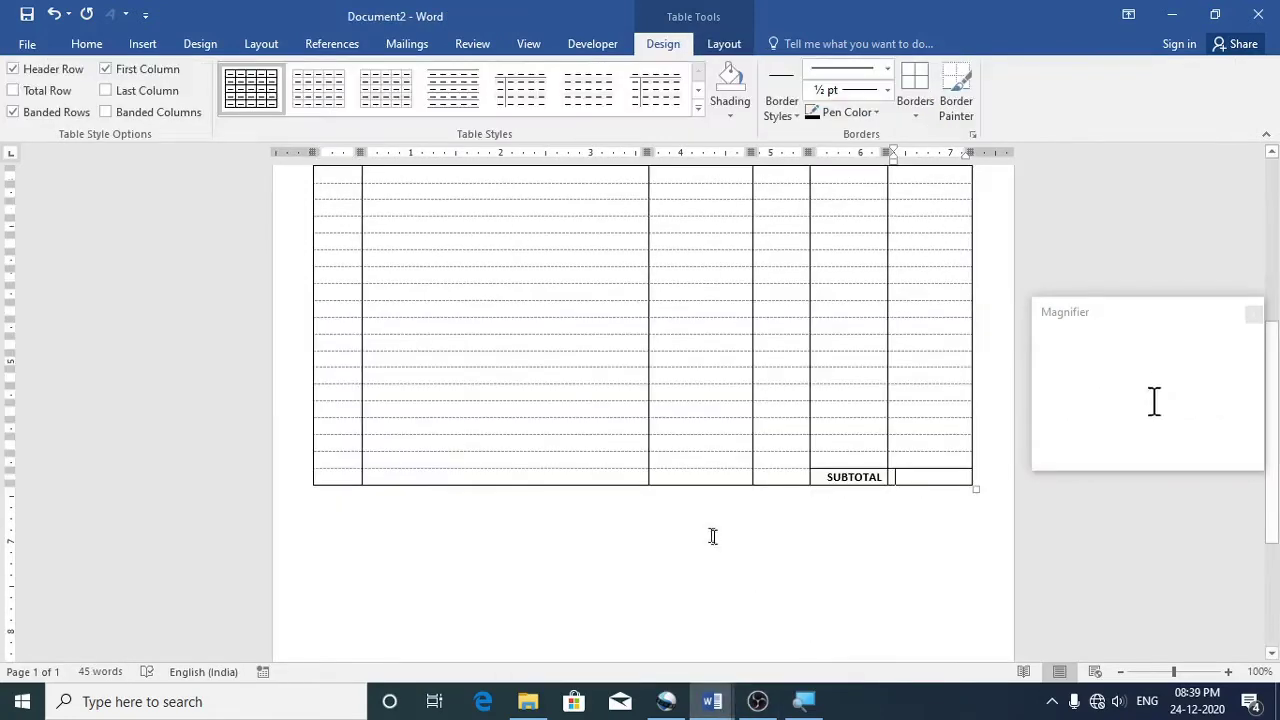
left_click(555, 504)
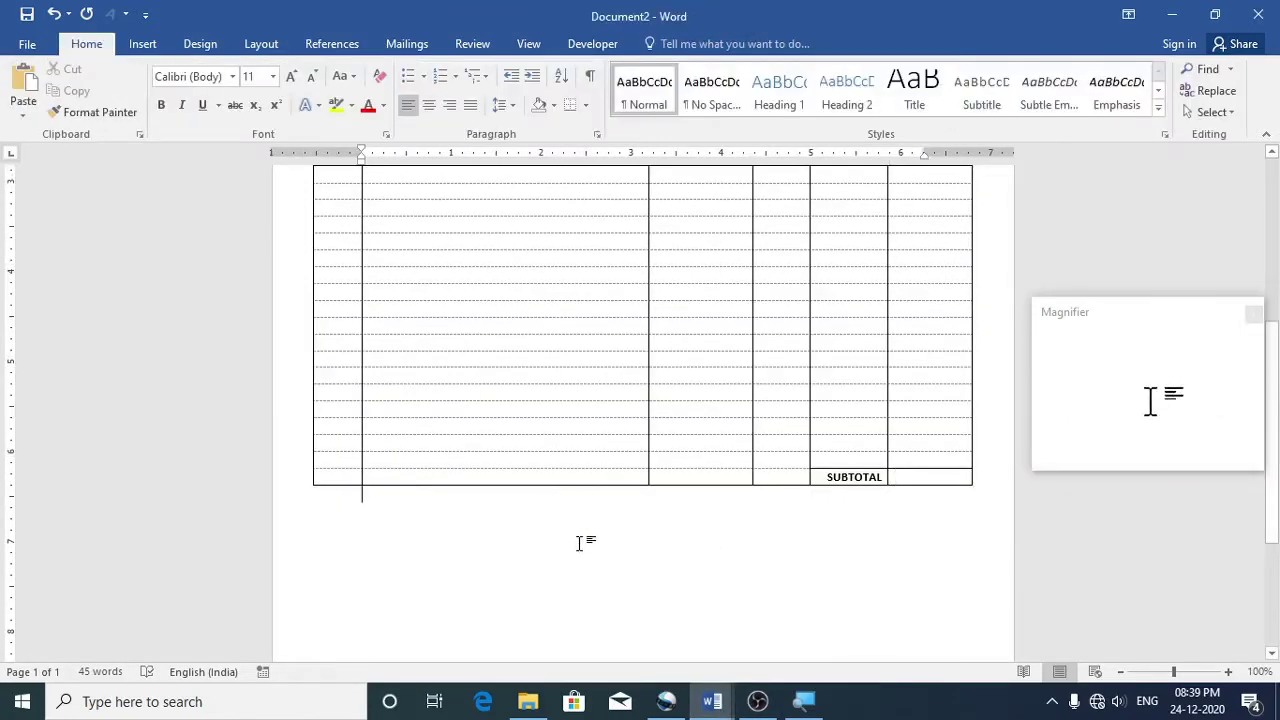
key("Return")
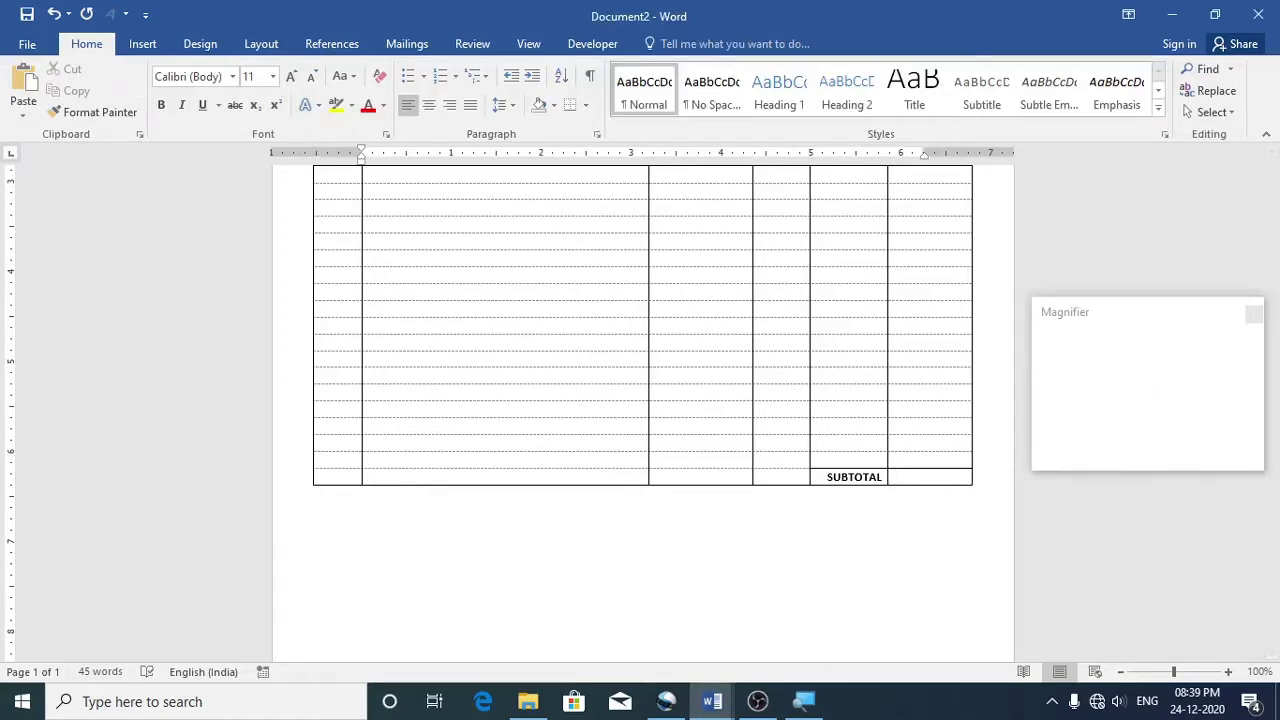
left_click(142, 46)
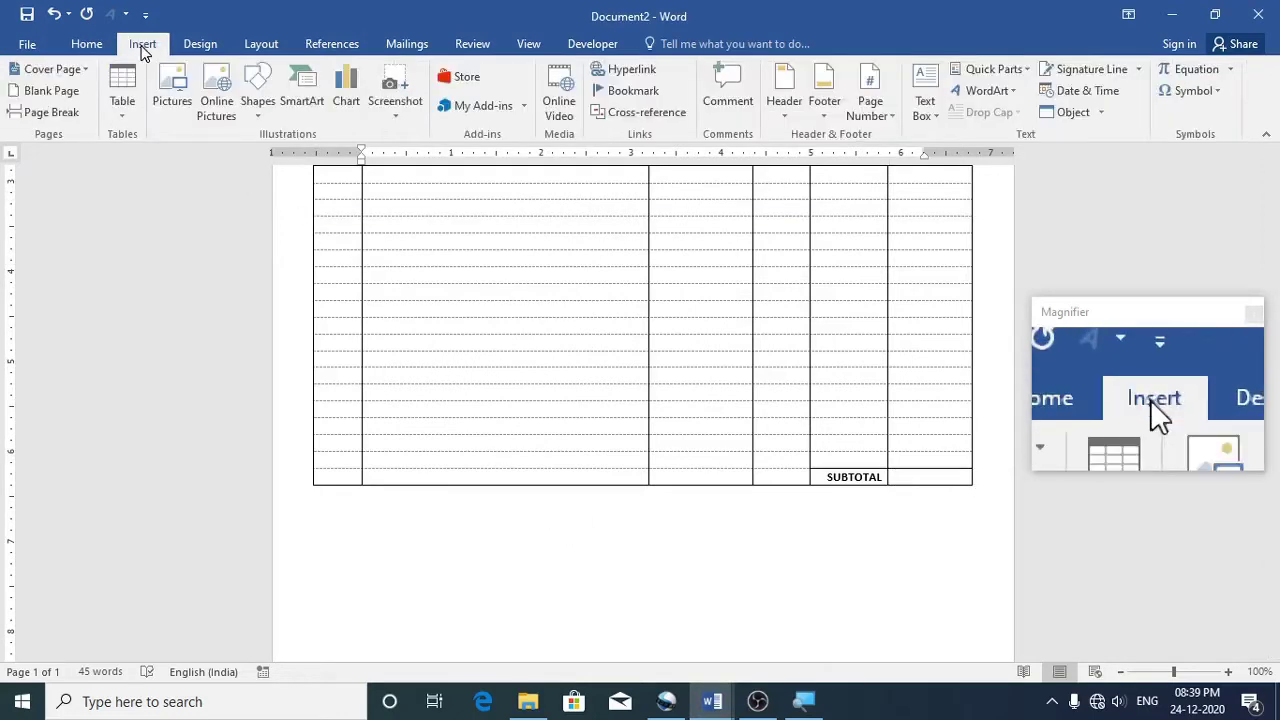
left_click(124, 121)
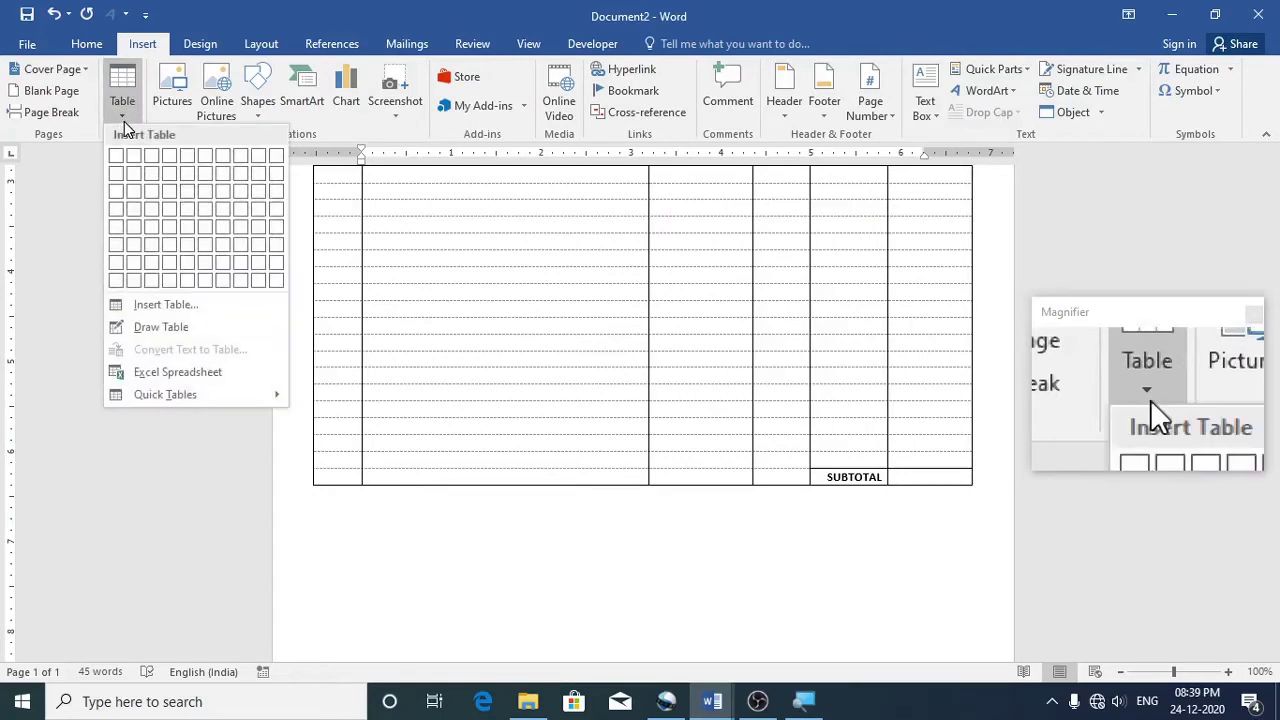
left_click(146, 306)
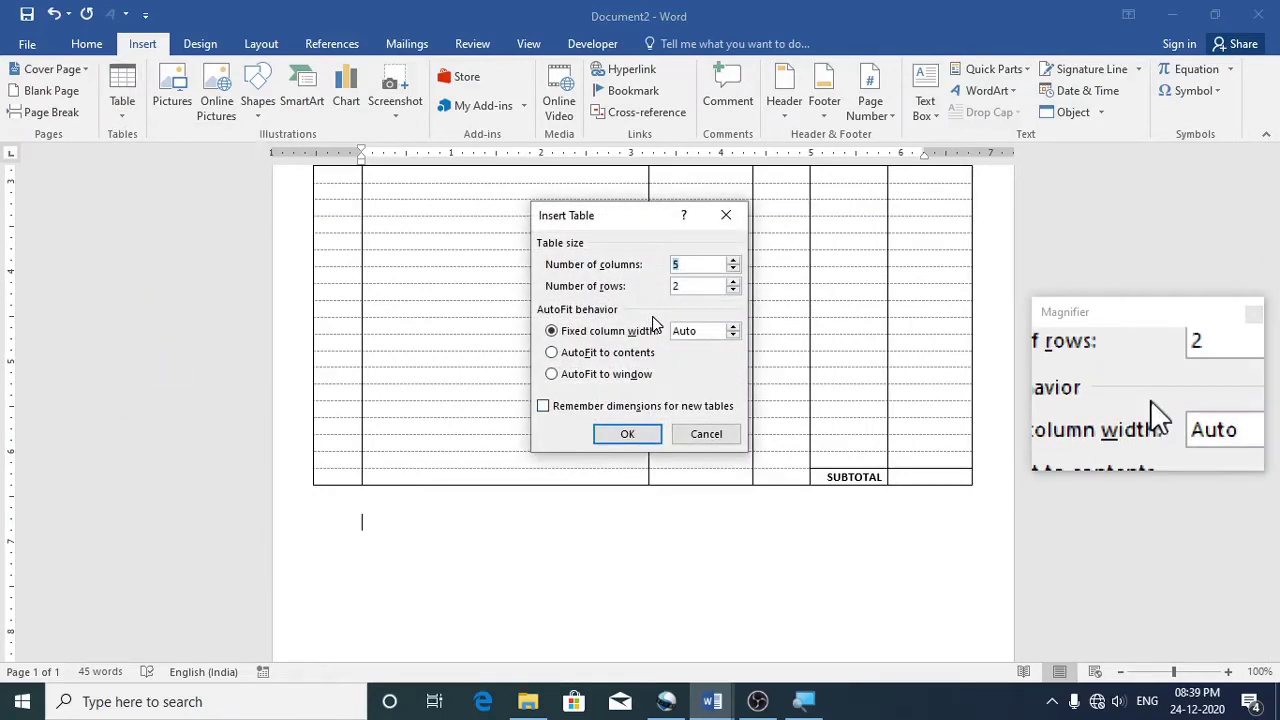
type("3")
key("Tab")
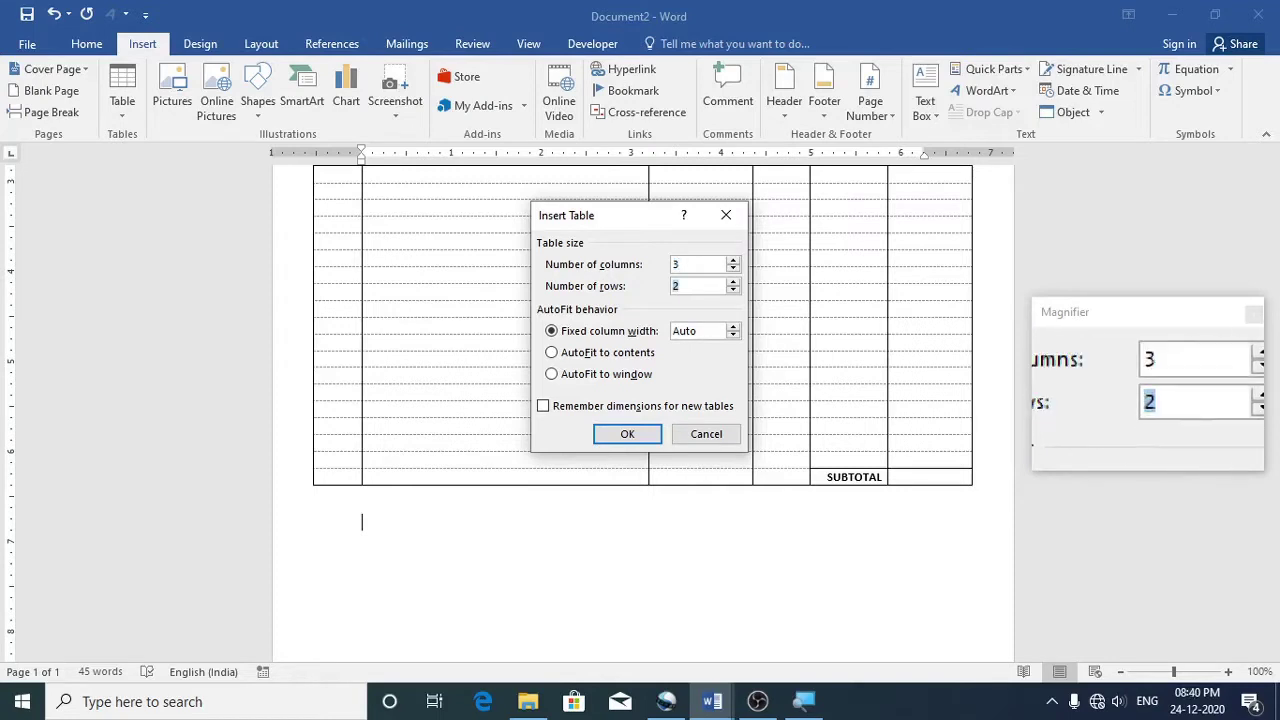
key("Return")
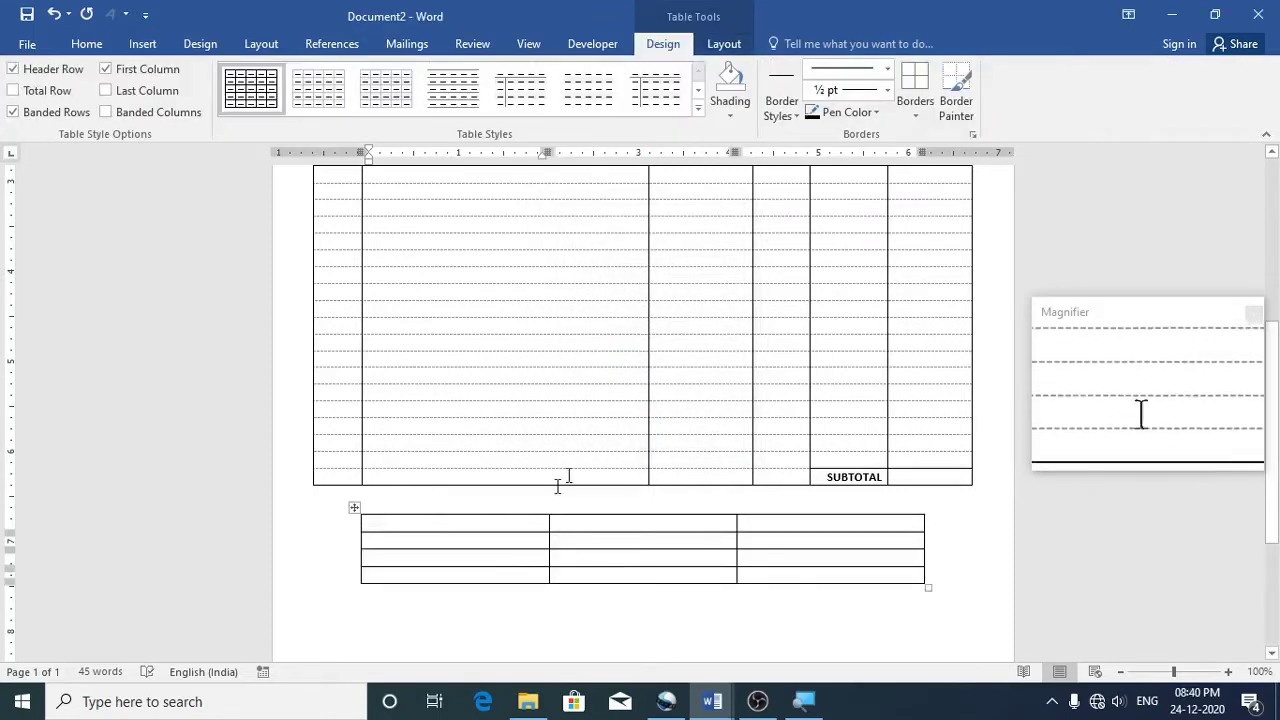
Set the new table's preferred width to 7.31 inches and centre the table on the page
left_click(355, 510)
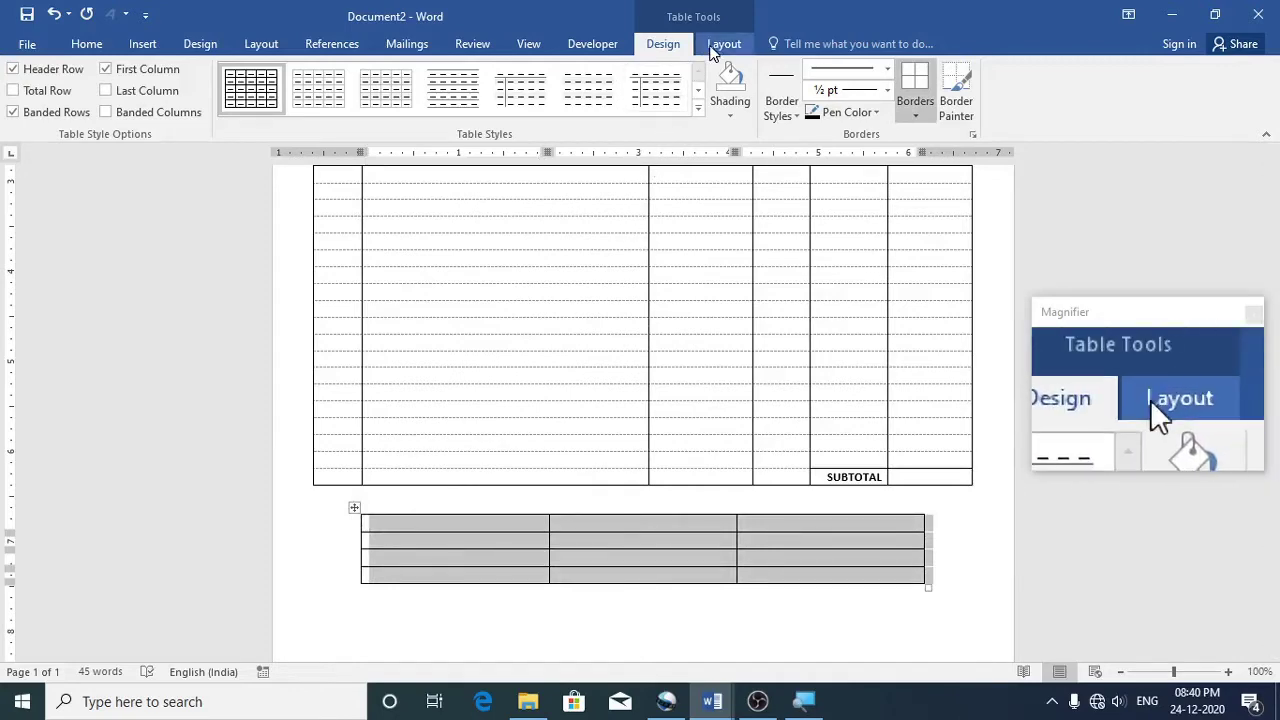
left_click(723, 44)
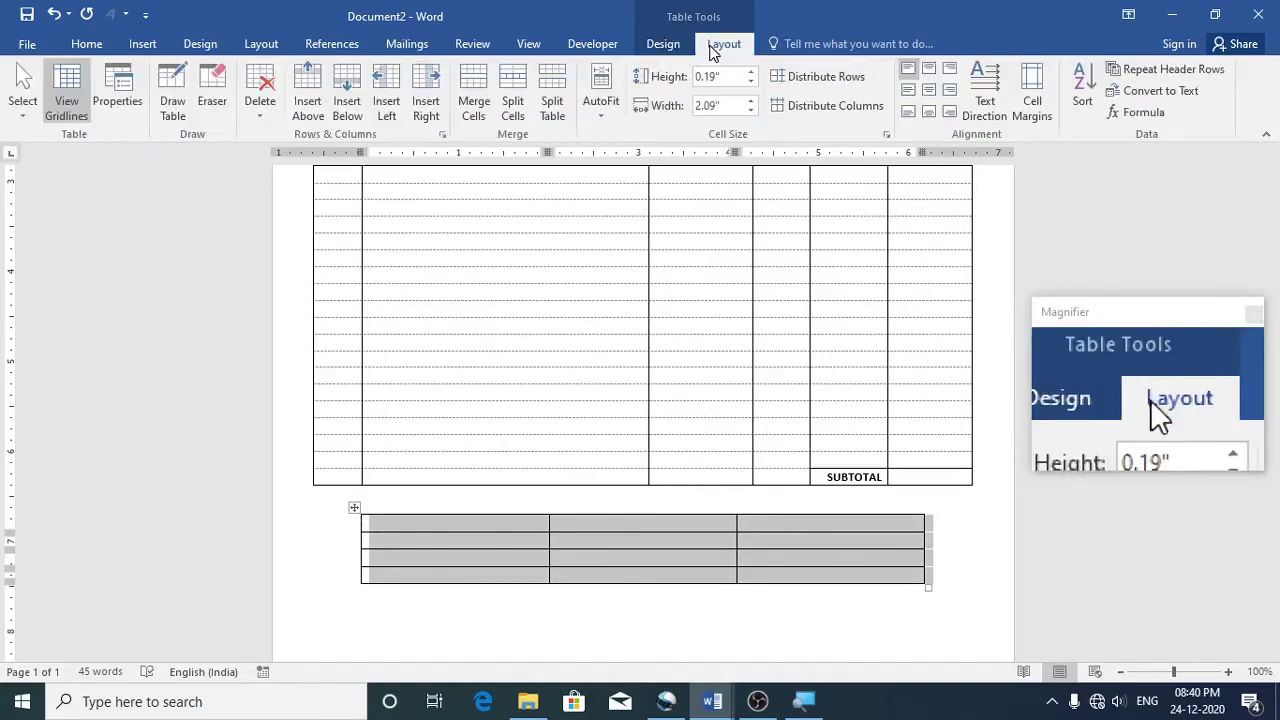
left_click(115, 95)
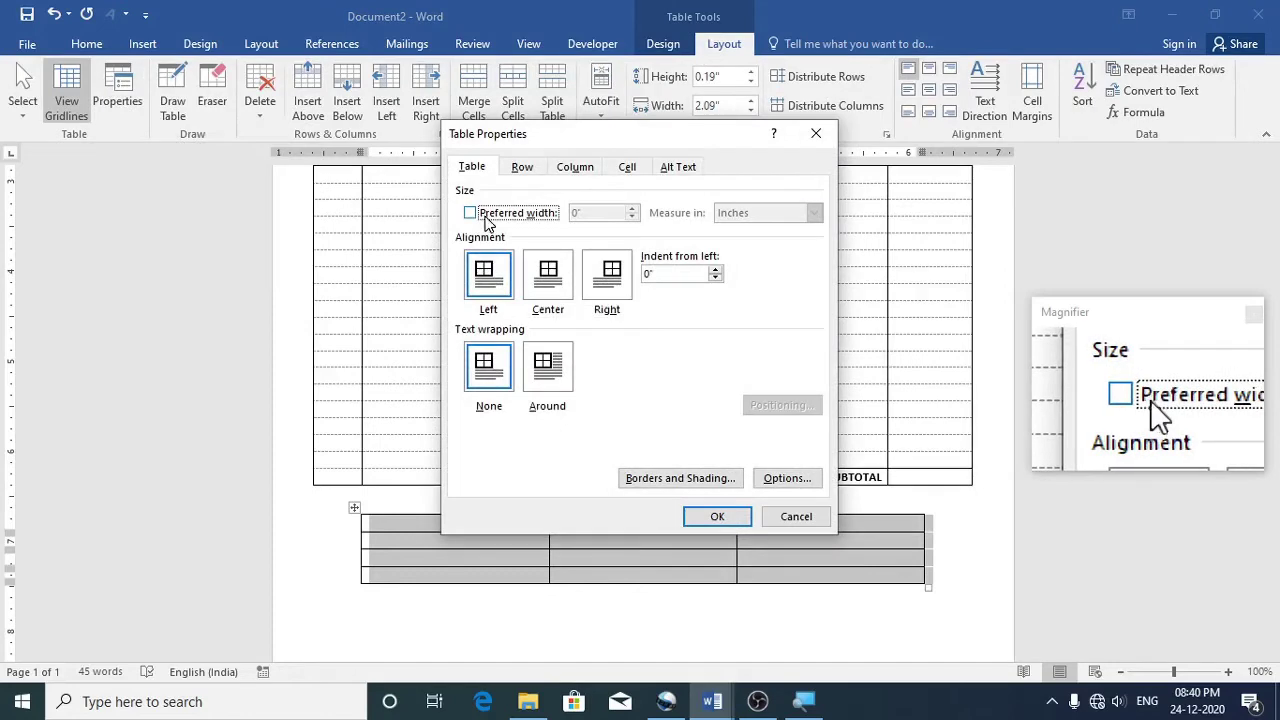
left_click(483, 216)
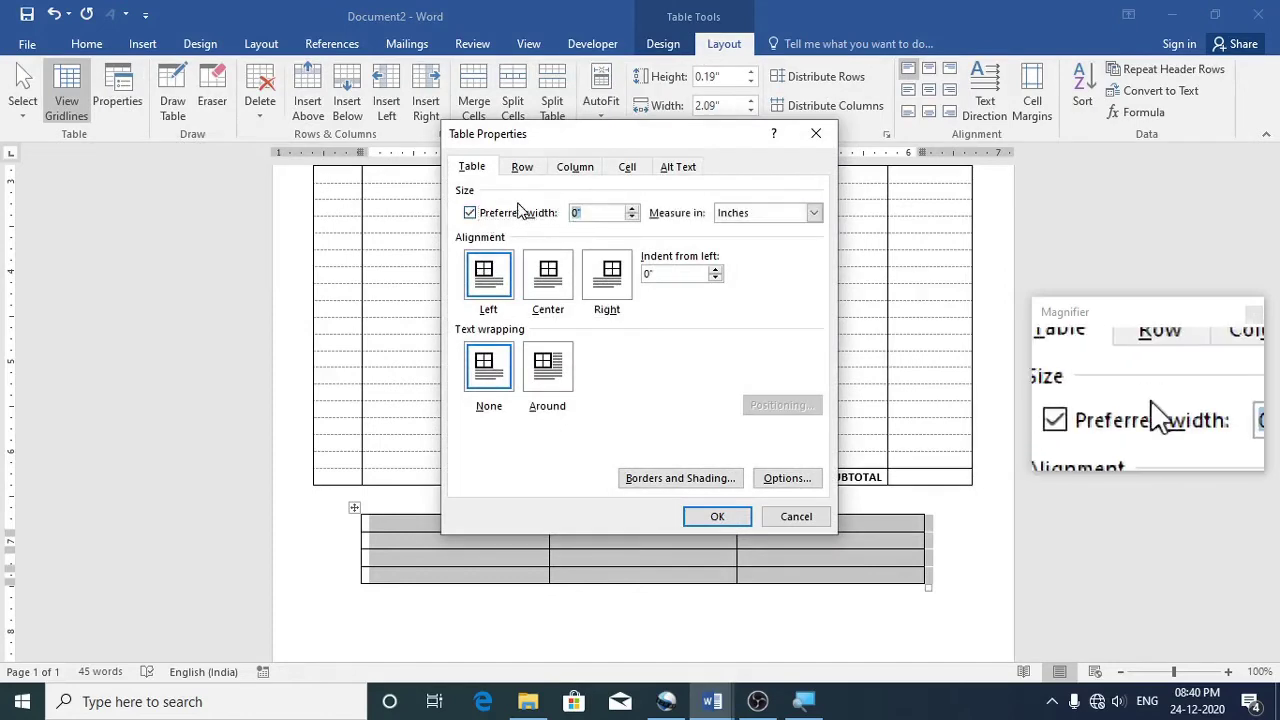
type("7")
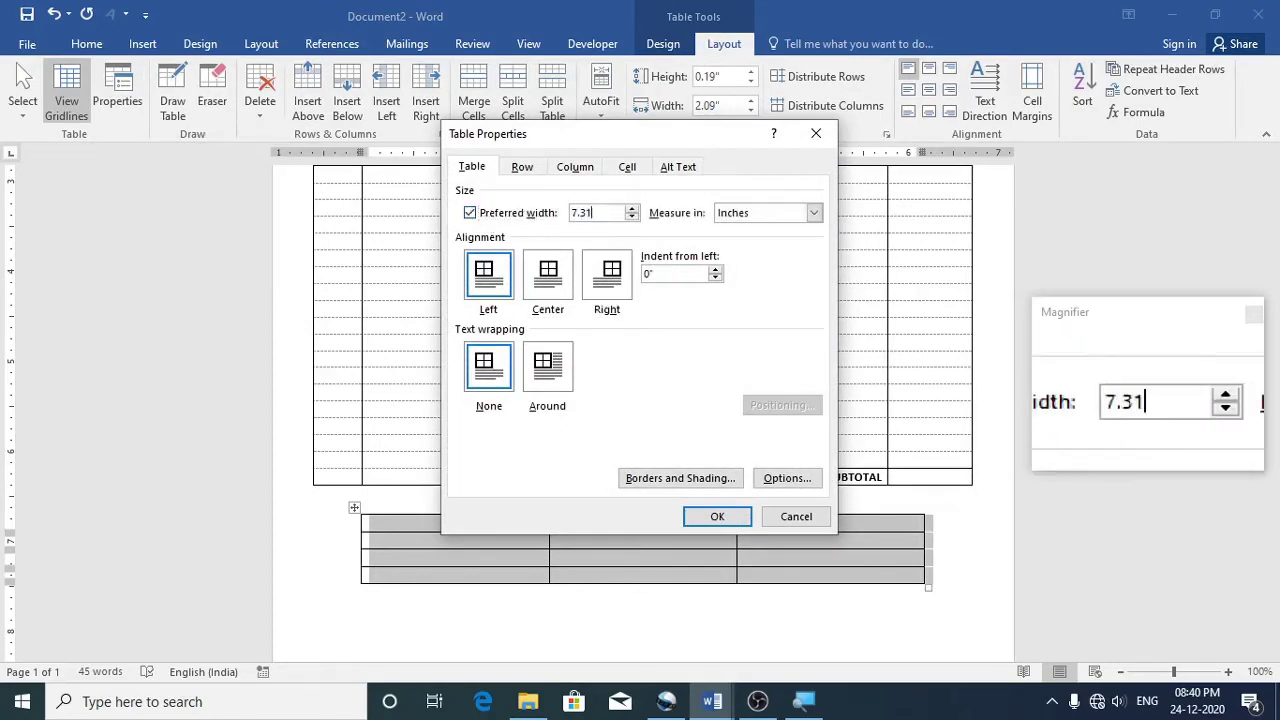
type(".31")
key("Return")
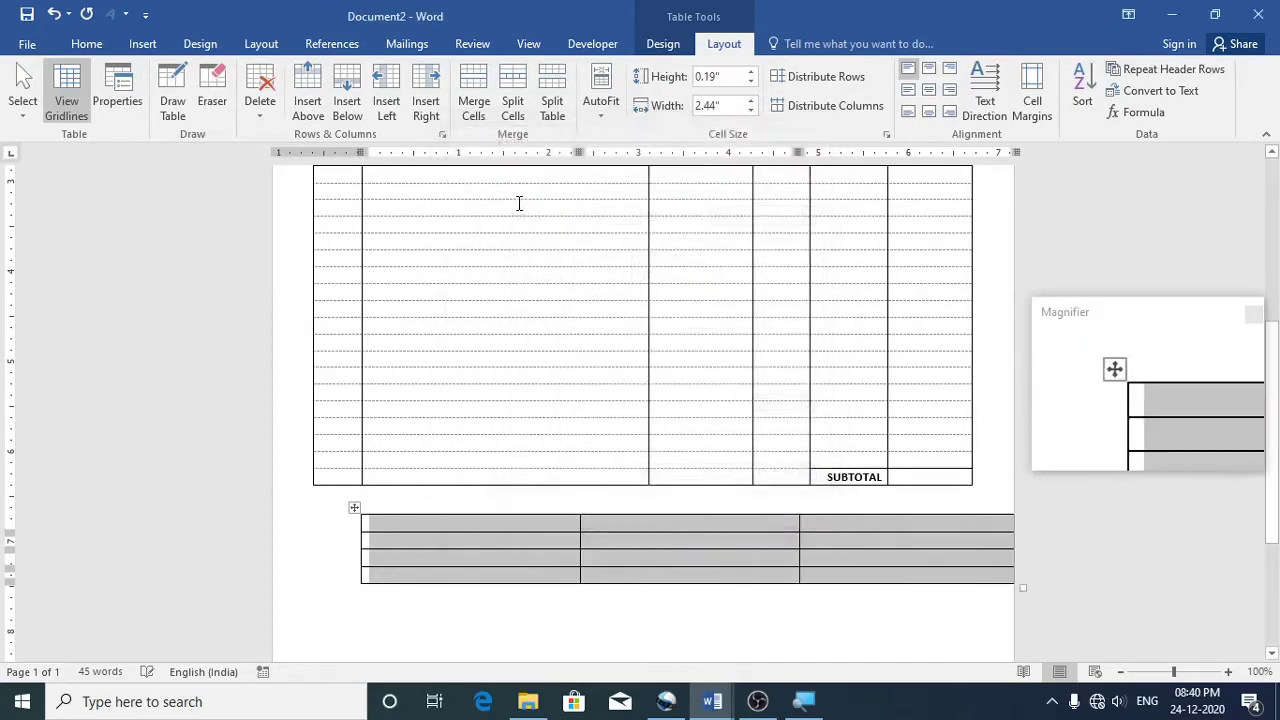
left_click(87, 44)
left_click(430, 110)
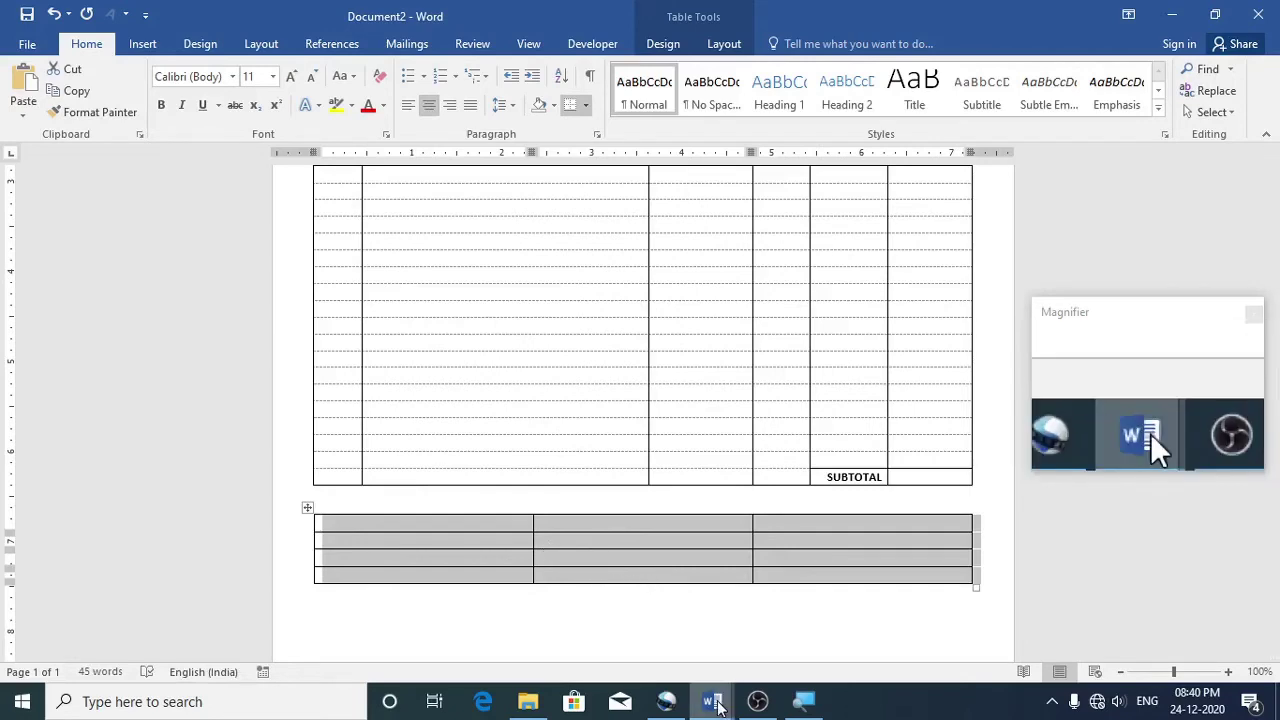
Copy the label "Amount in Words:" from the finished example into the first cell of Document2's new table
mouse_move(714, 705)
left_click(609, 612)
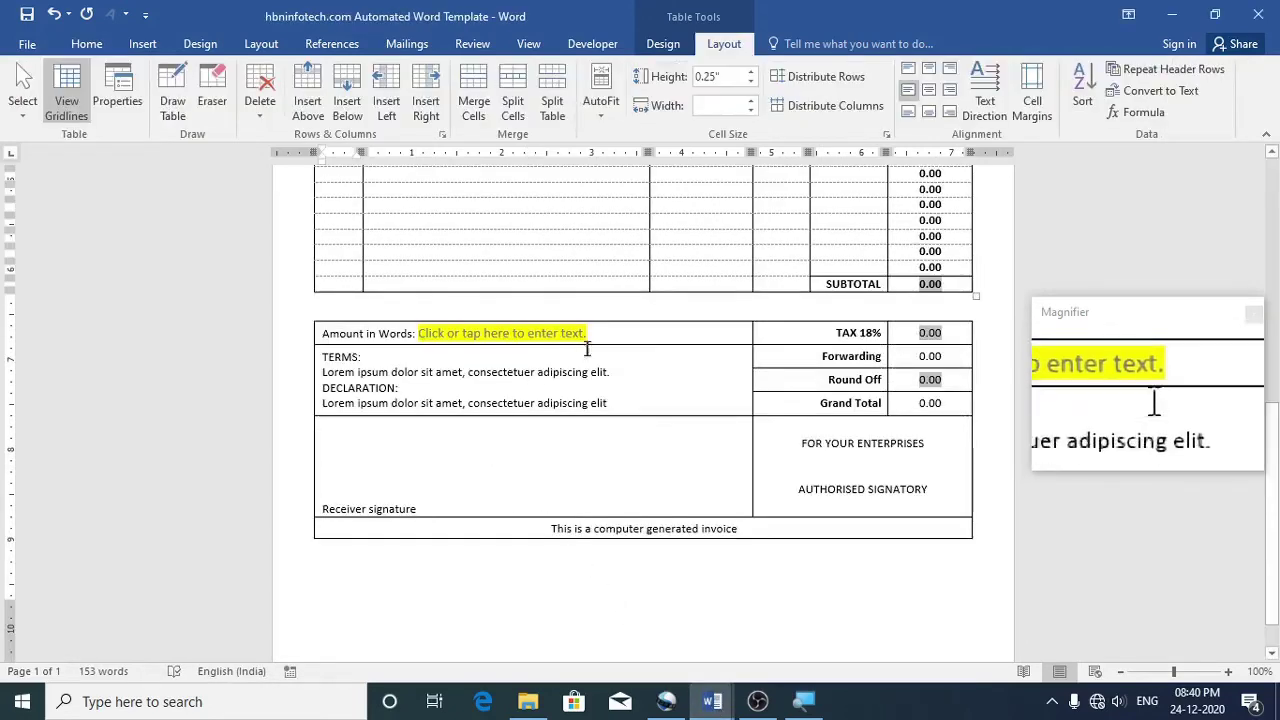
double_click(400, 336)
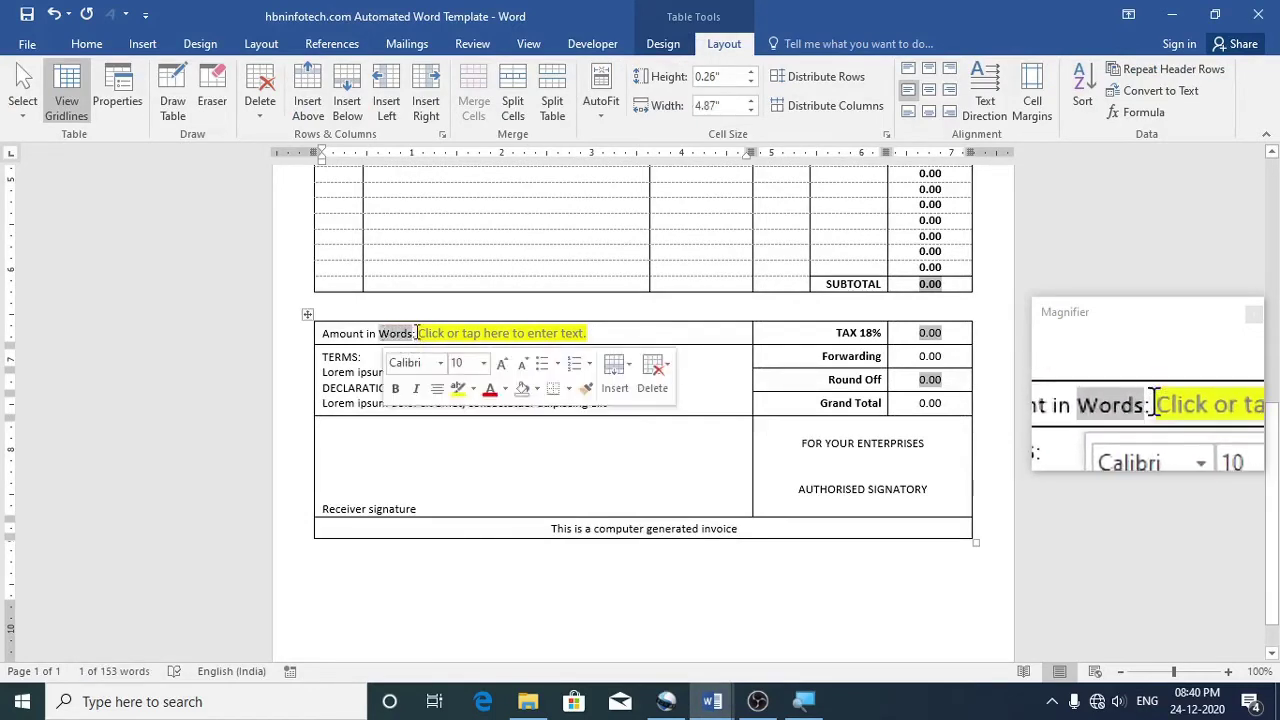
left_click_drag(402, 337, 334, 336)
key("ctrl+c")
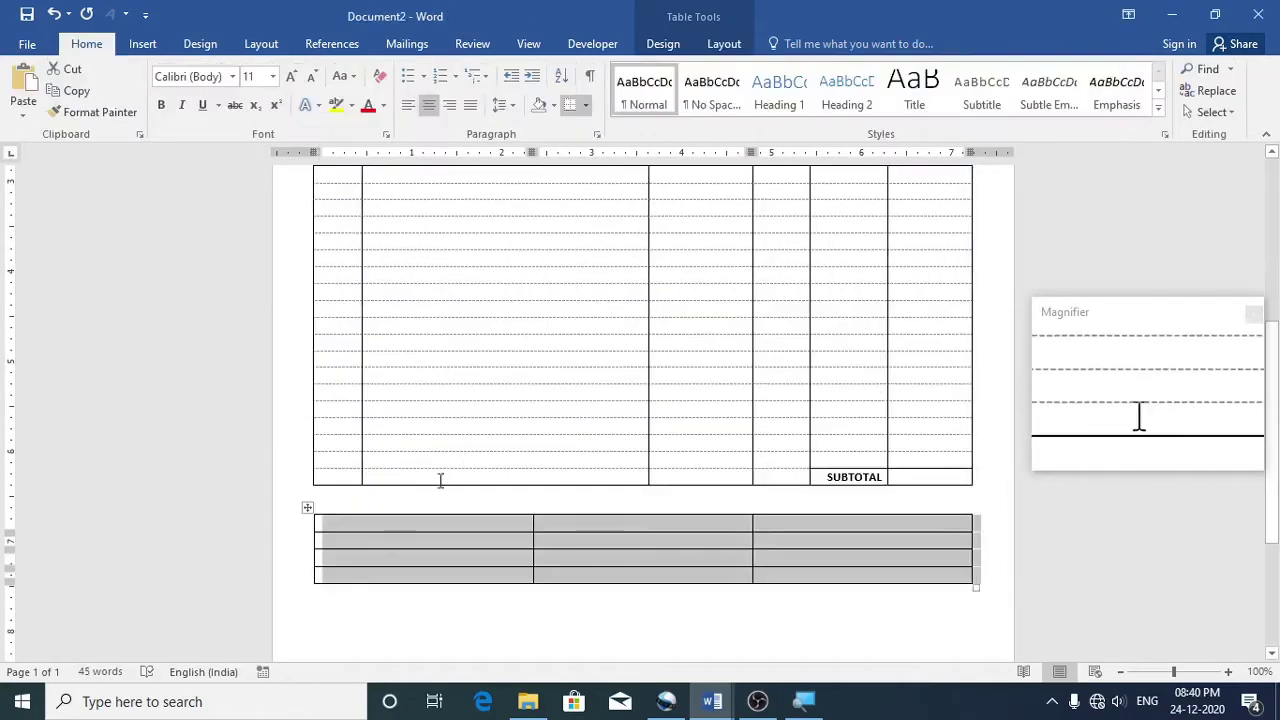
left_click(408, 526)
key("ctrl+v")
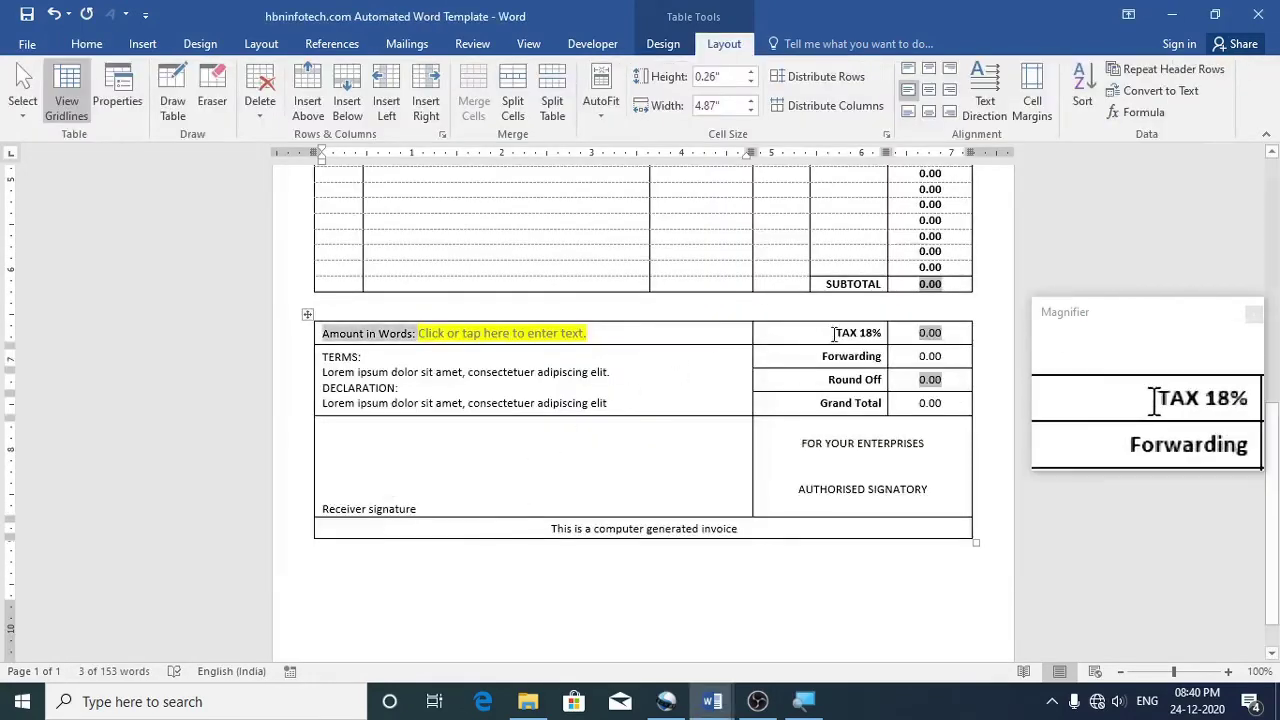
Check the first column's width in the example's summary table and set Document2's matching column to 4.87 inches
left_click_drag(834, 333, 881, 343)
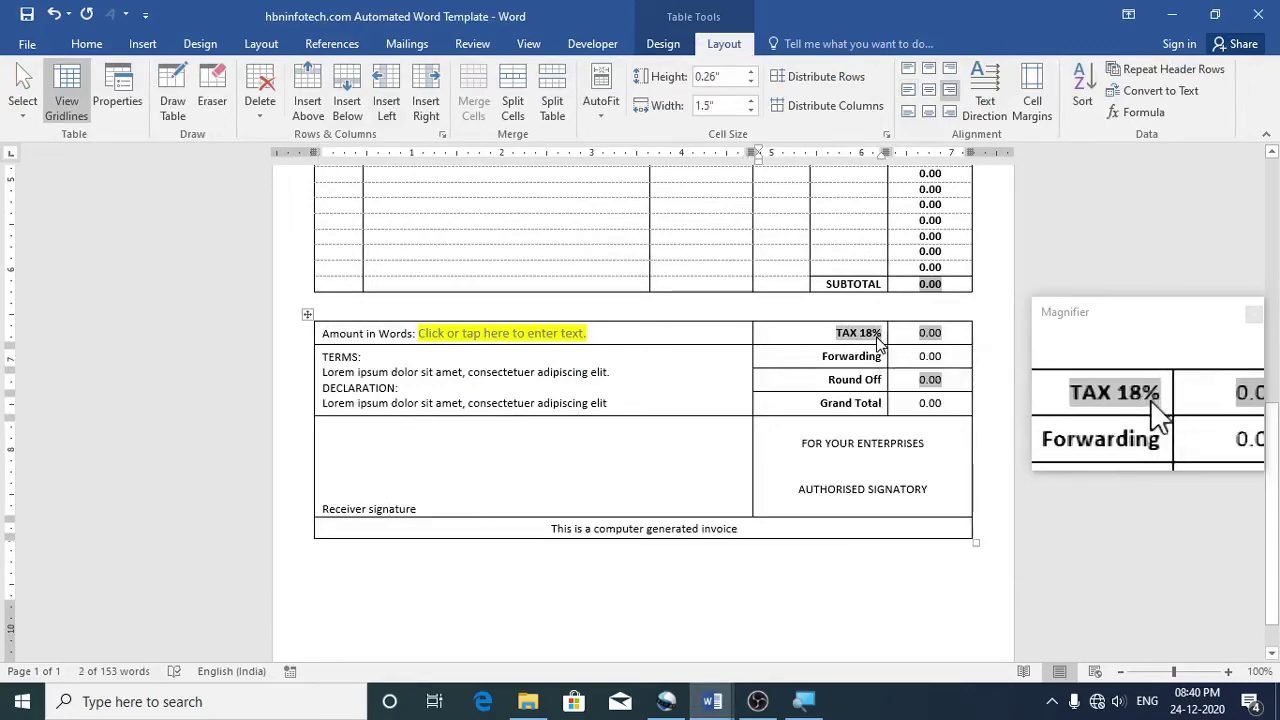
key("alt+Tab")
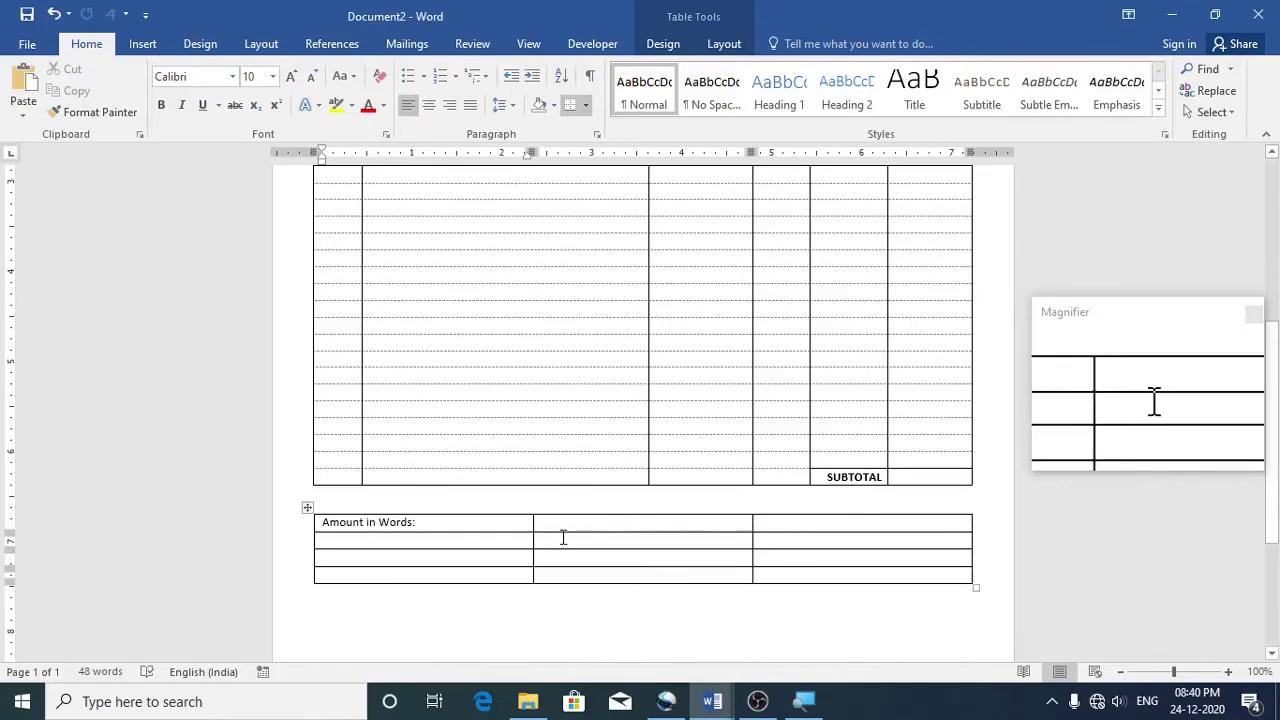
key("alt+Tab")
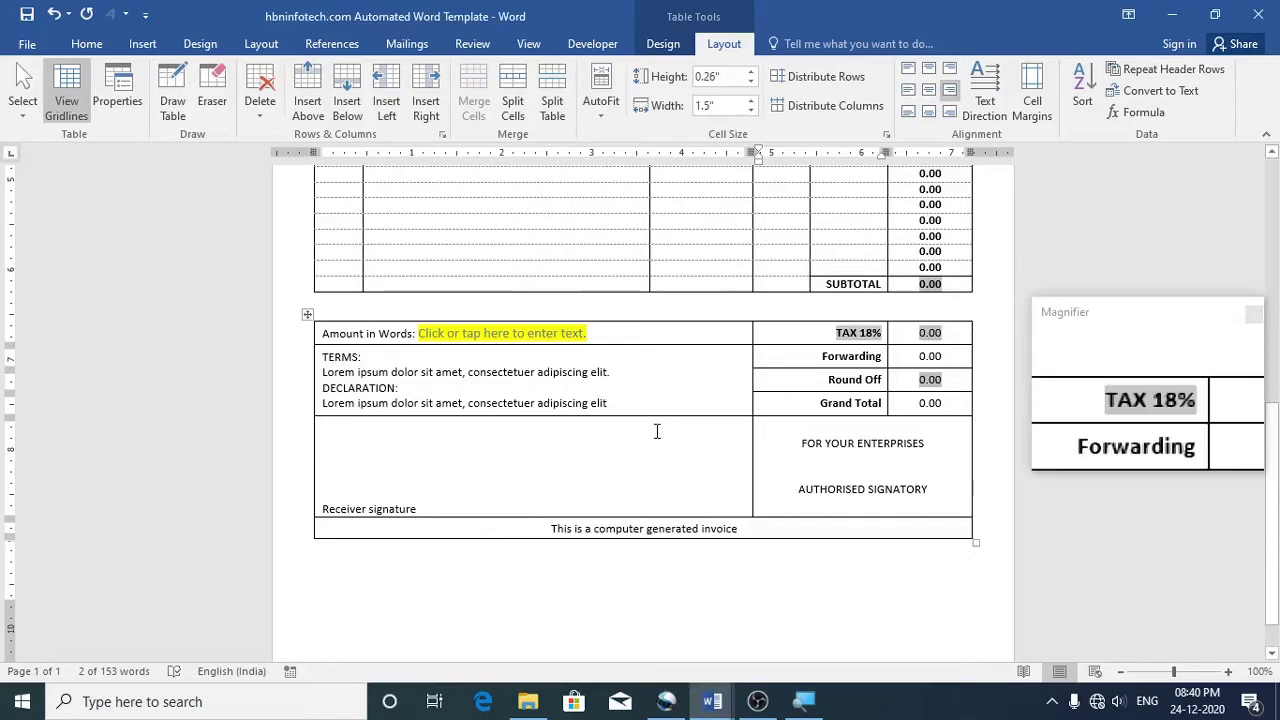
key("alt")
left_click_drag(622, 336, 620, 434)
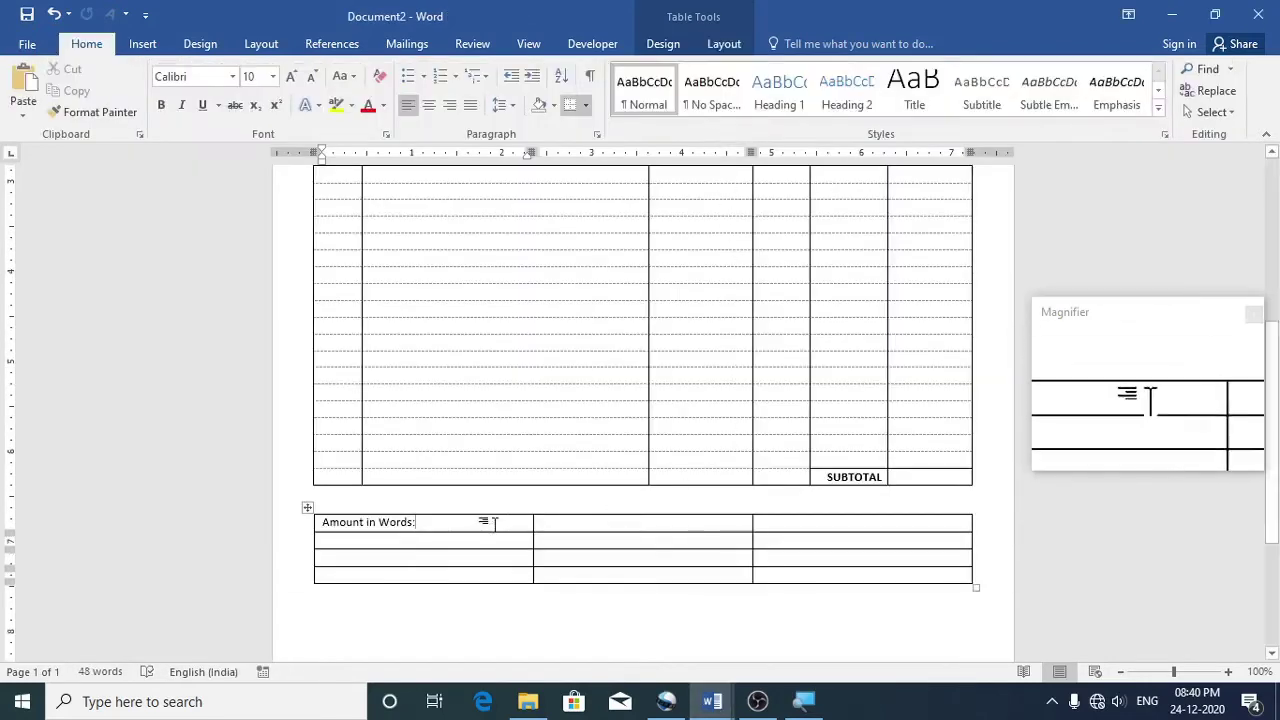
left_click_drag(492, 522, 488, 571)
left_click(727, 46)
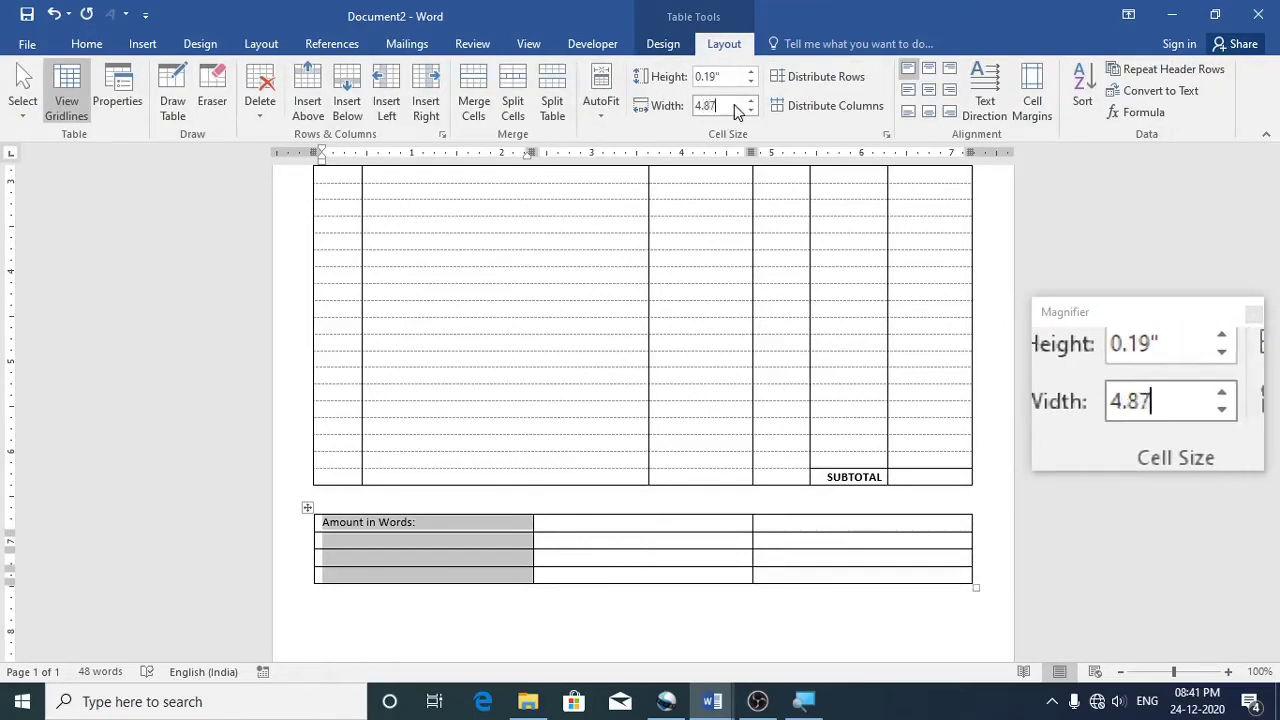
key("Return")
Check the width of the example's TAX 18% to Grand Total label column and set the new table's second column to 1.5 inches
key("alt+Tab")
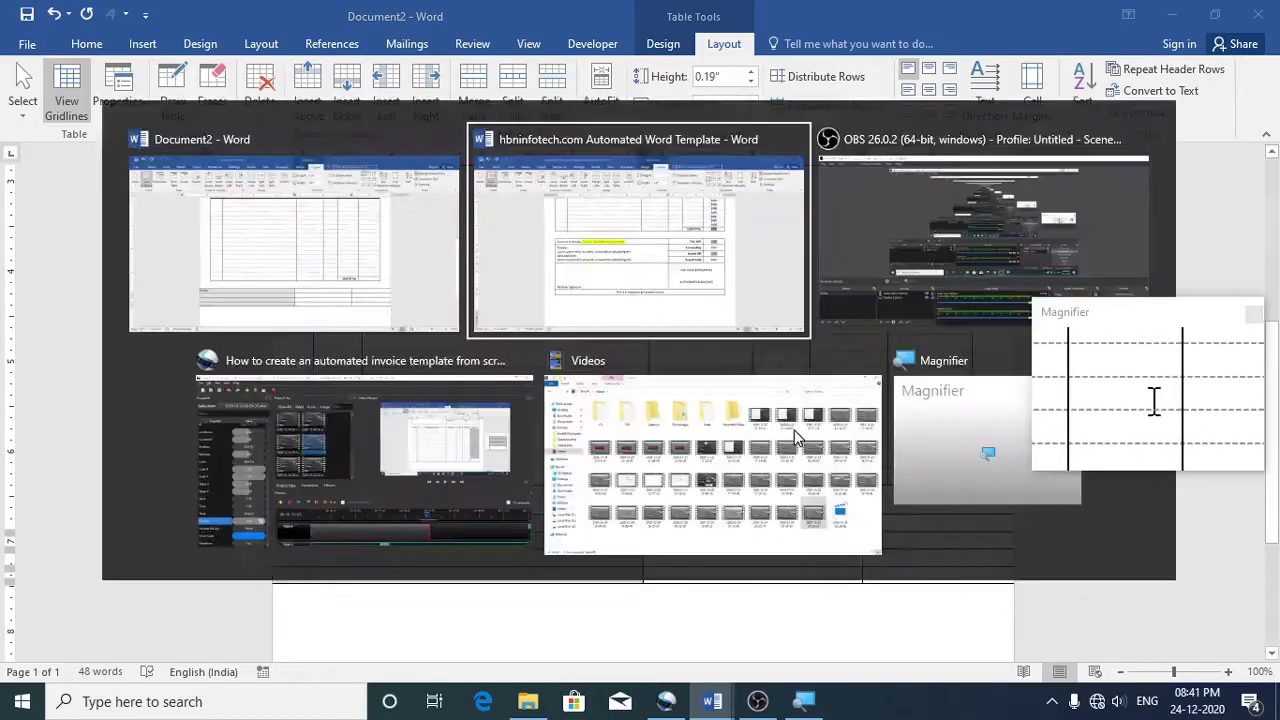
left_click_drag(810, 332, 810, 383)
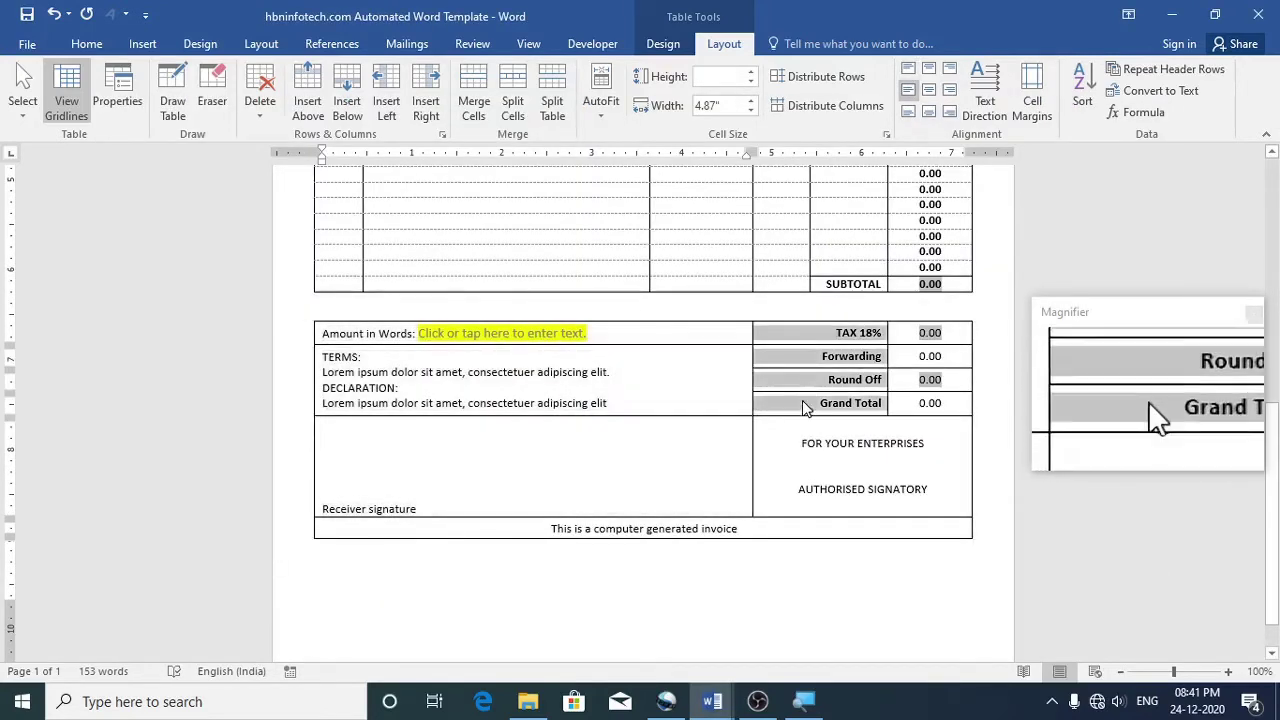
left_click(803, 408)
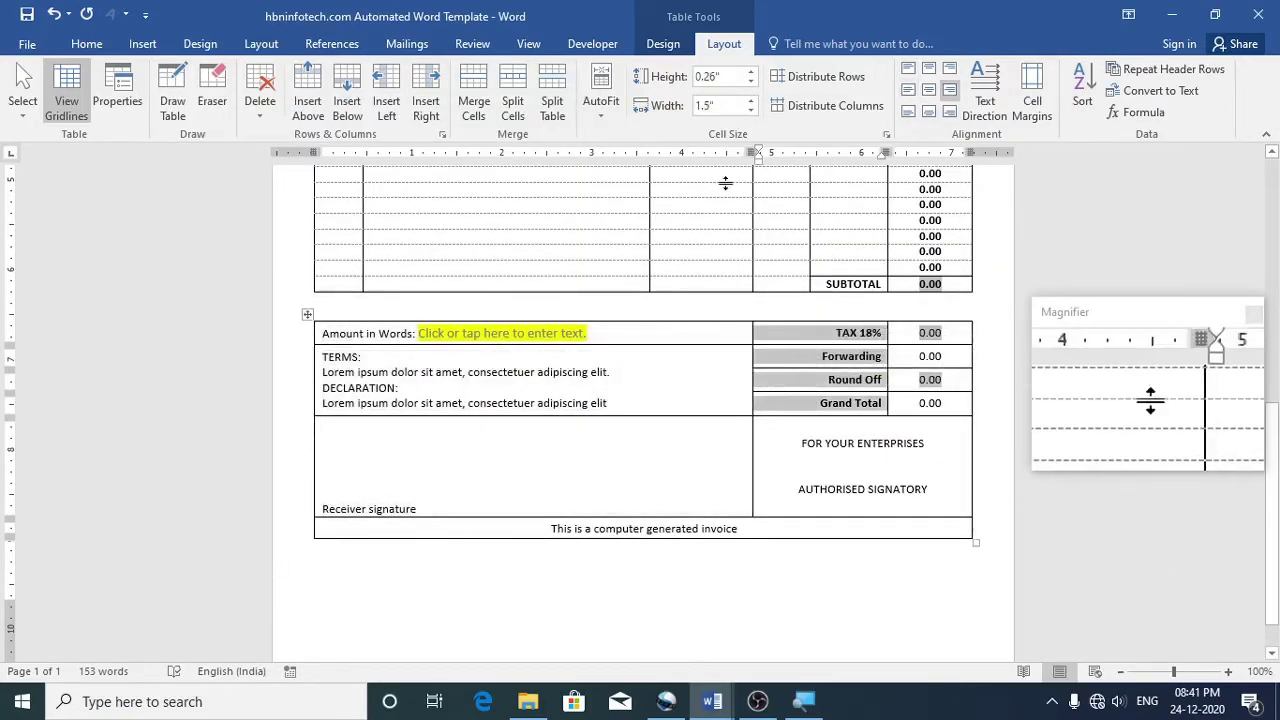
key("alt+Tab")
left_click_drag(754, 522, 750, 578)
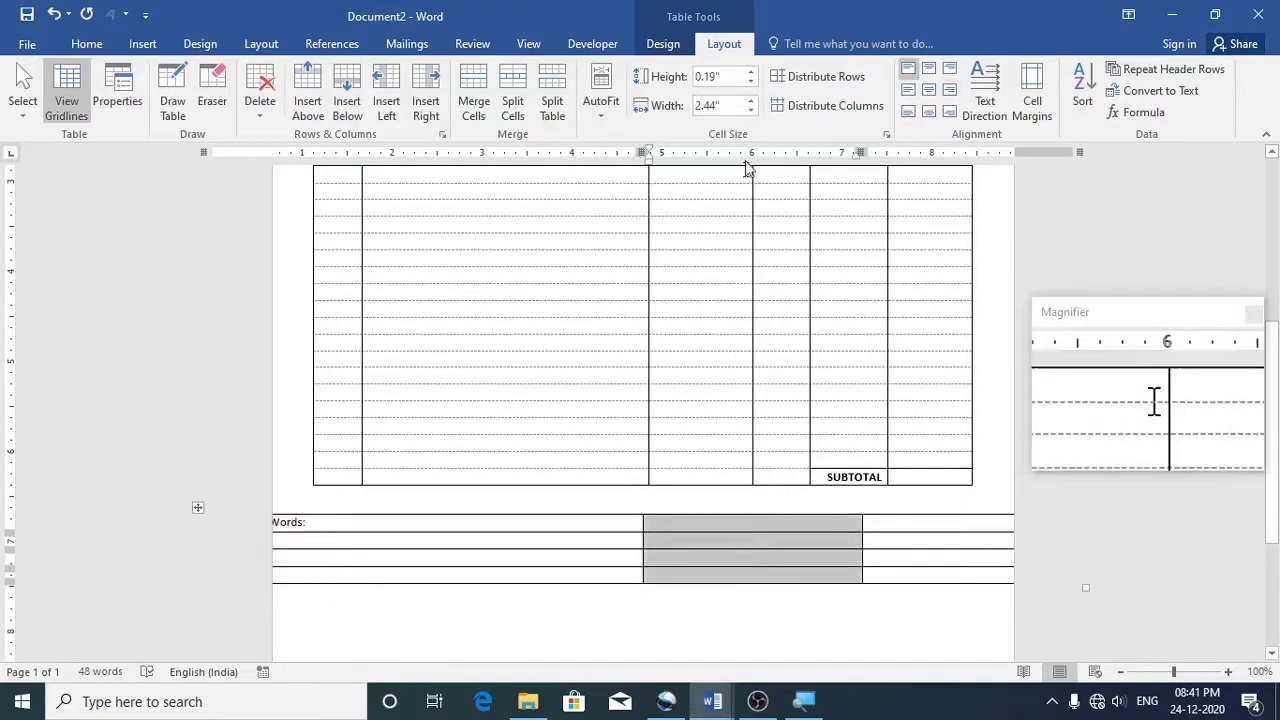
left_click(728, 101)
type("1.5")
key("Return")
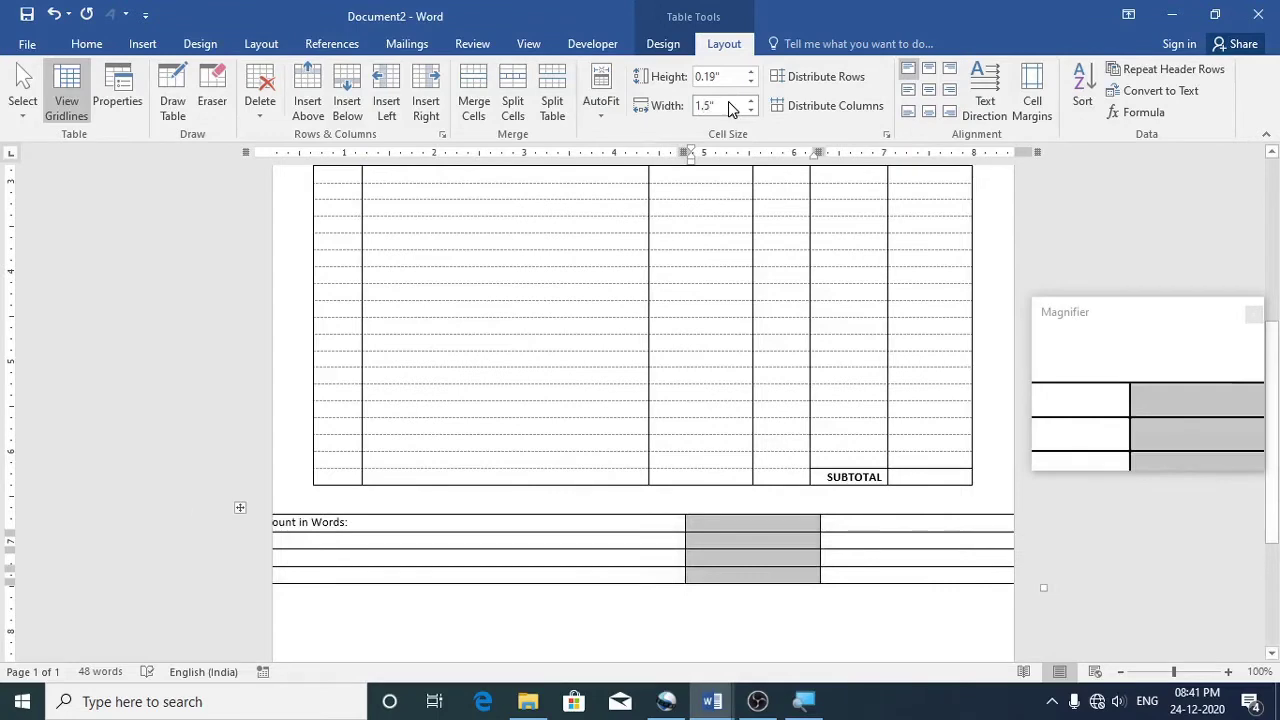
Check the width of the example's totals value column and set the new table's third column to 0.94 inches
key("alt+Tab")
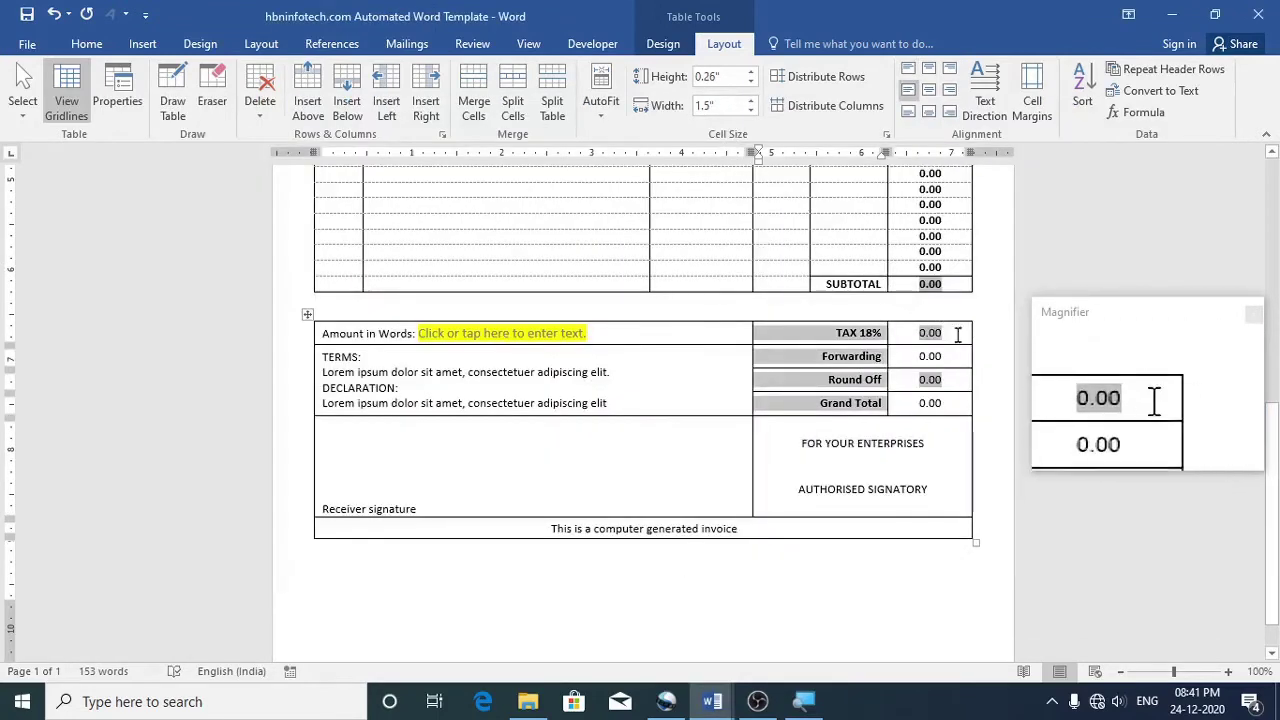
left_click_drag(958, 335, 957, 392)
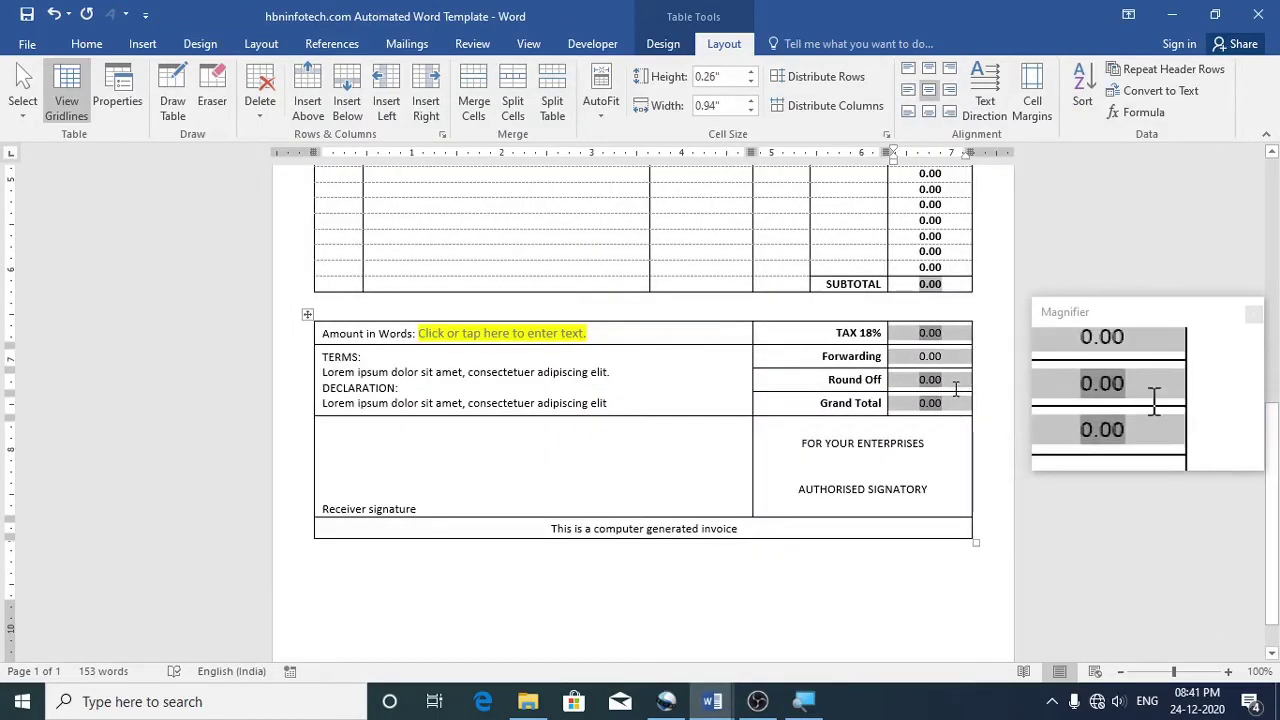
key("alt+Tab")
left_click_drag(911, 524, 908, 568)
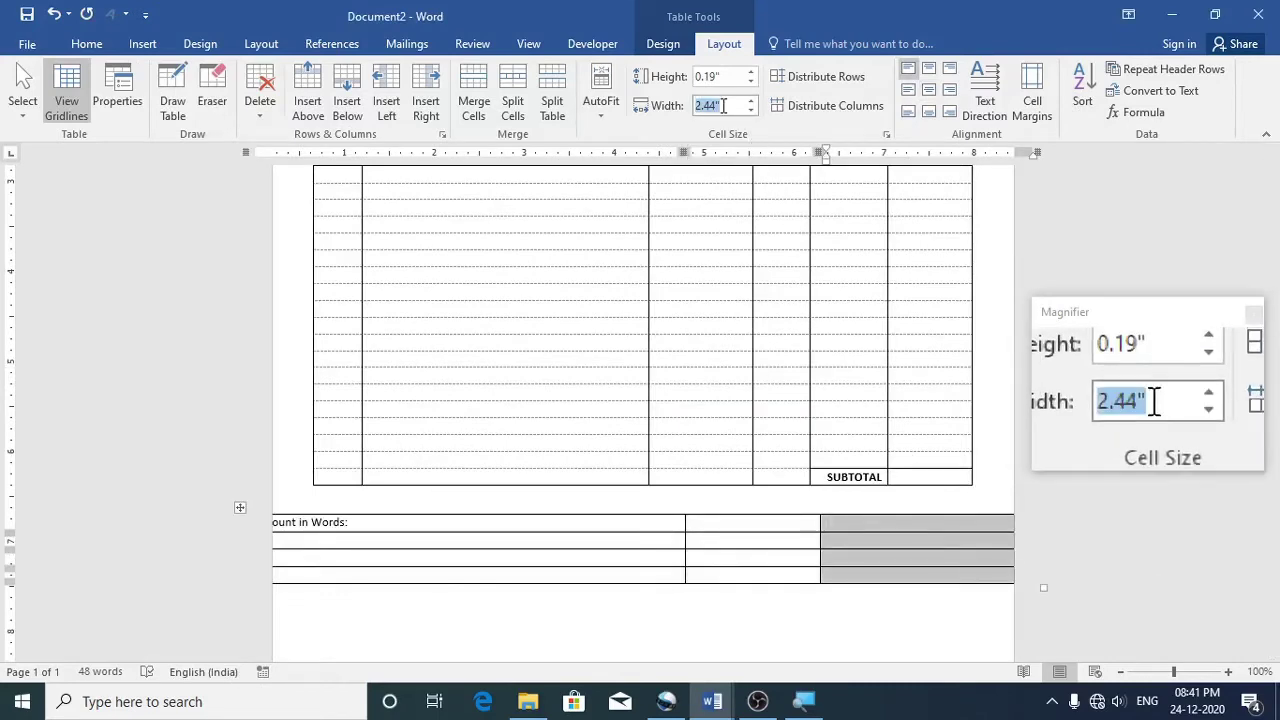
type("0.94")
key("Return")
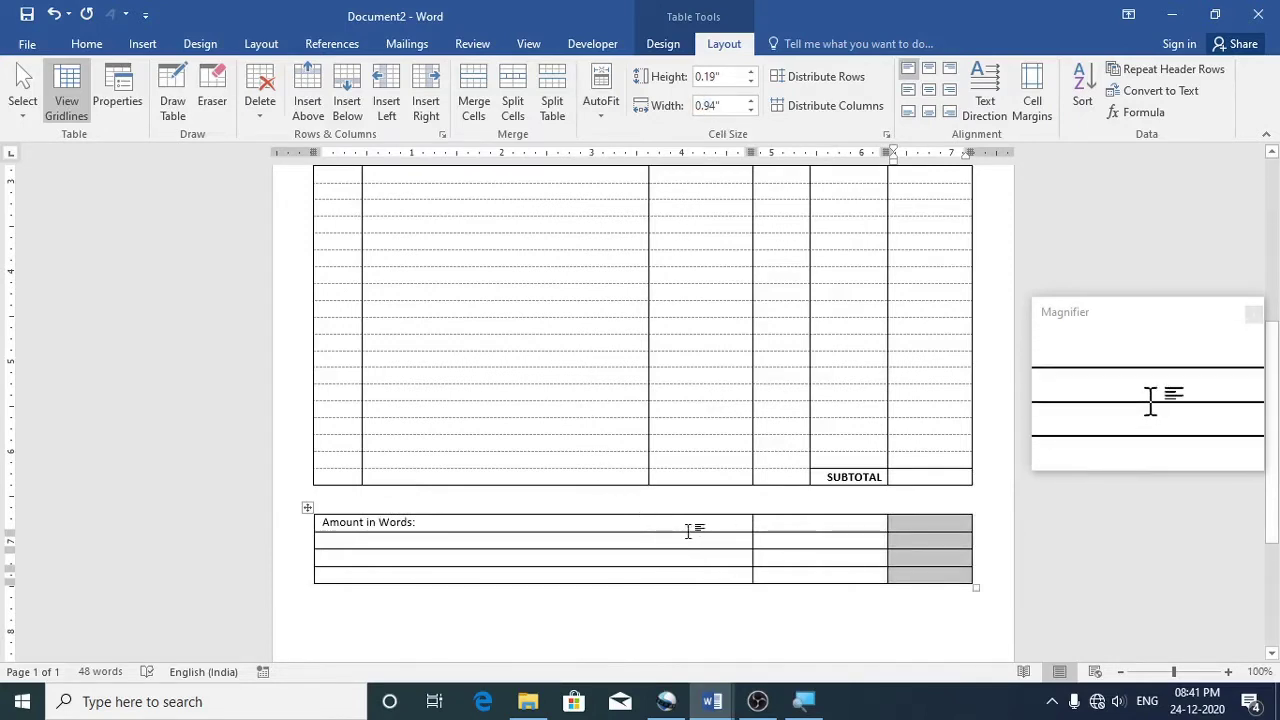
Copy the labels TAX 18%, Forwarding, Round Off and Grand Total from the template into the middle column of the Document2 totals table
left_click(776, 522)
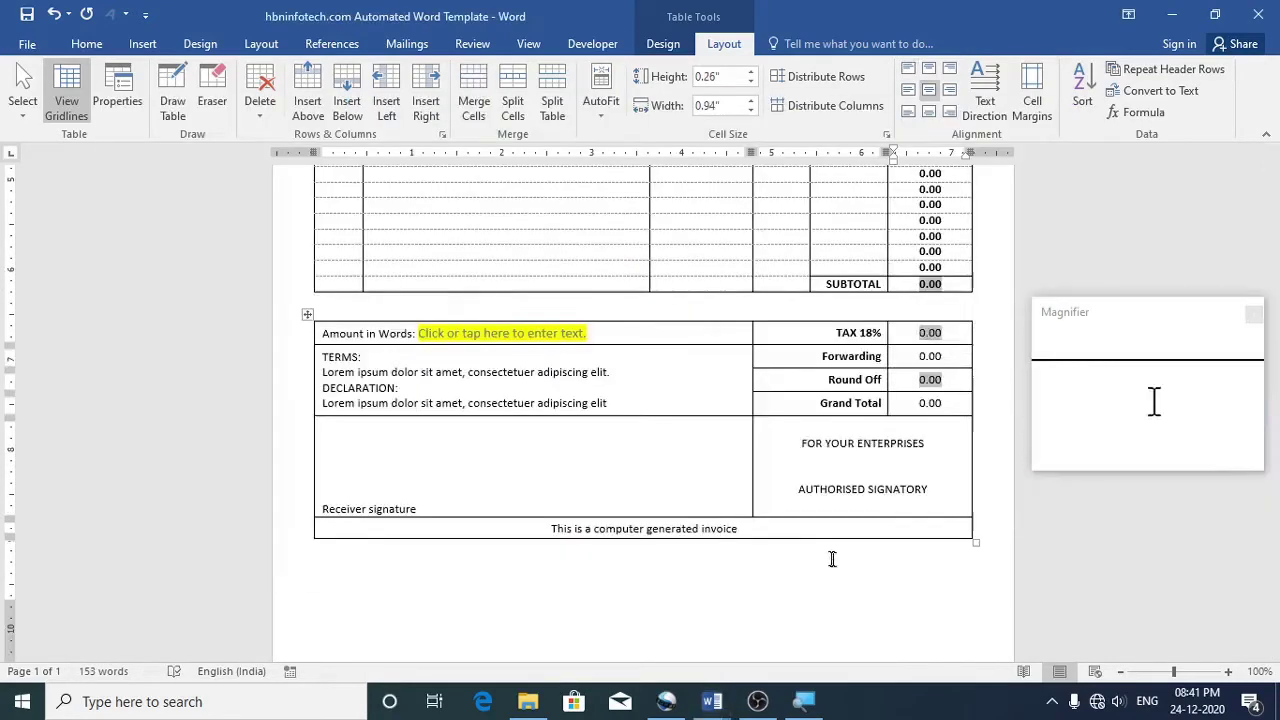
left_click_drag(820, 357, 884, 357)
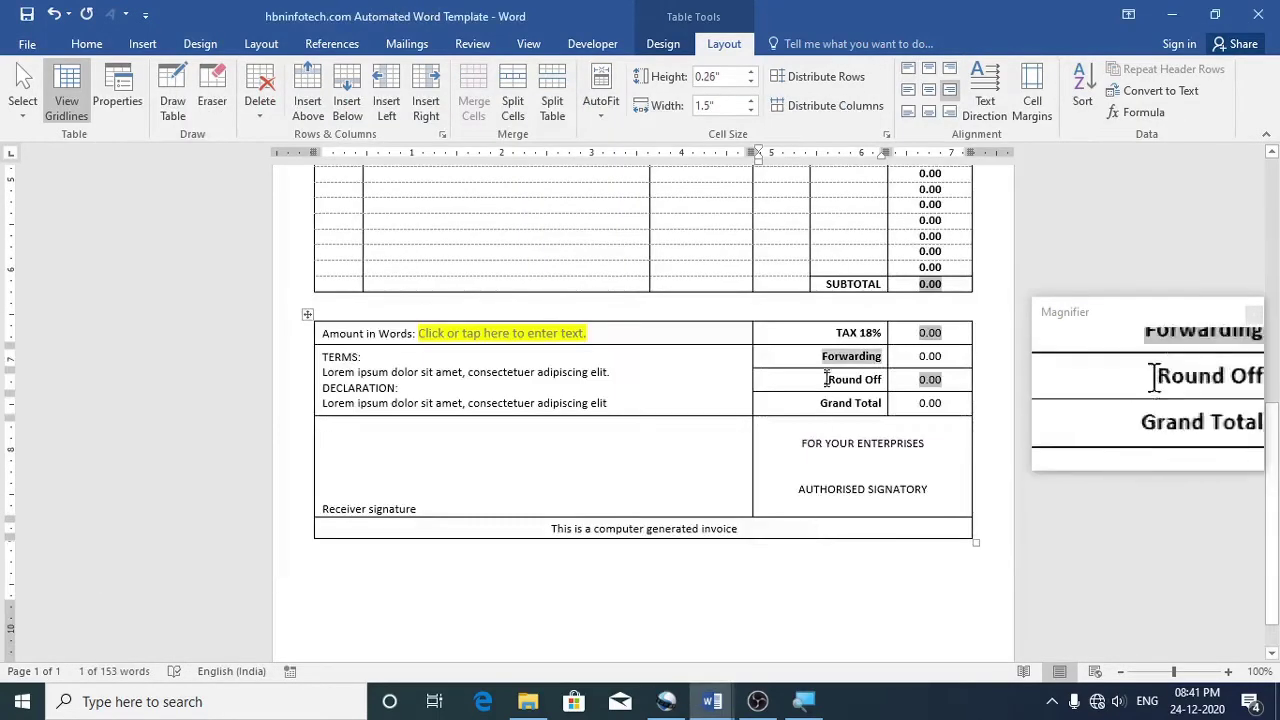
left_click_drag(827, 380, 882, 383)
key("ctrl+c")
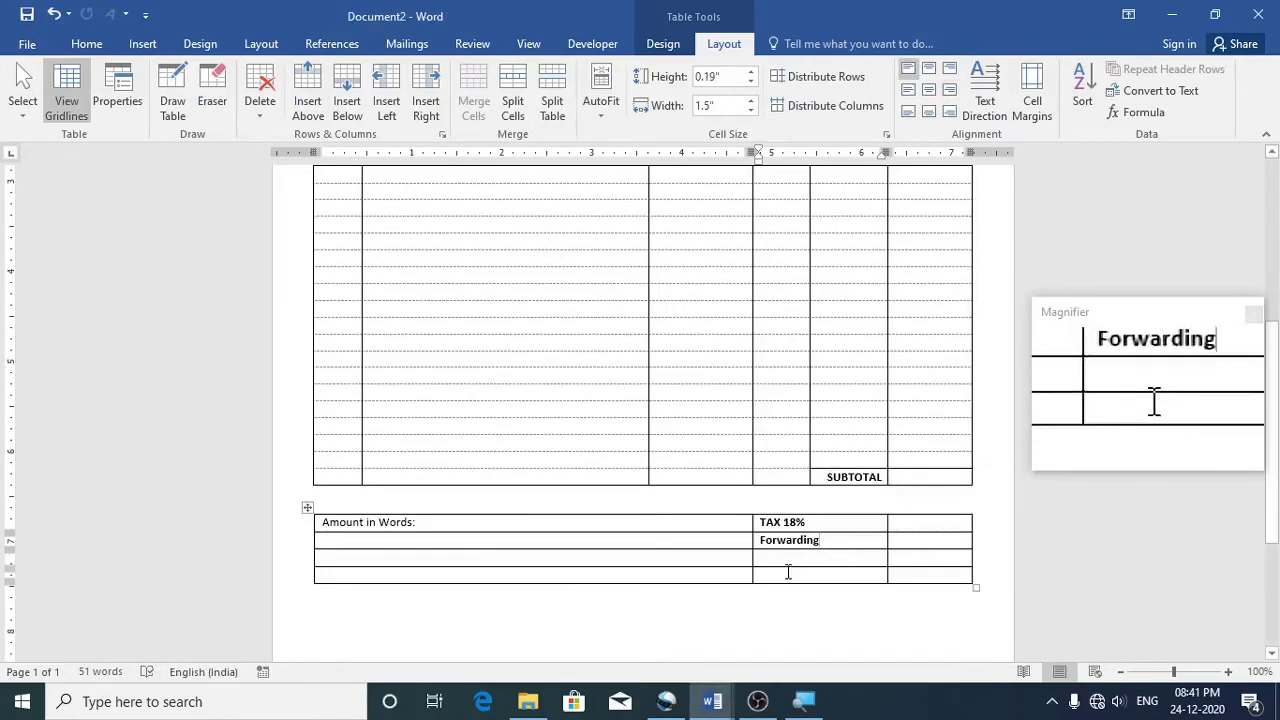
left_click(790, 557)
key("ctrl+v")
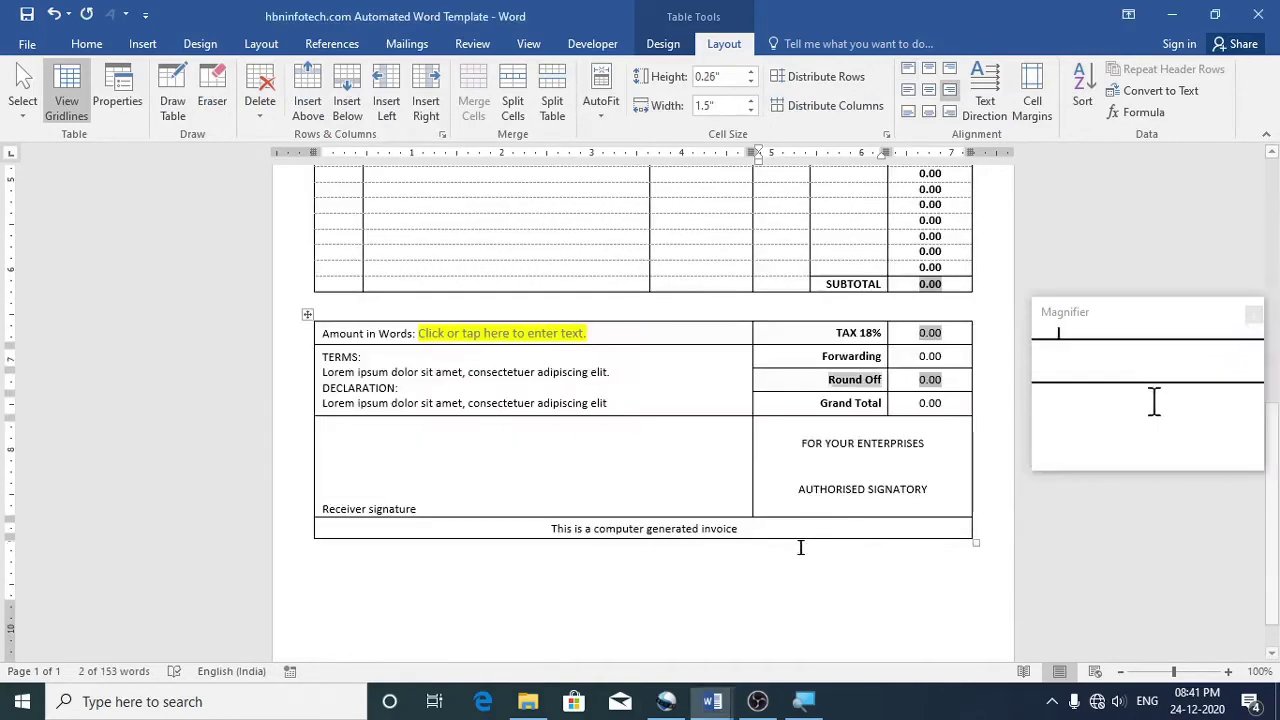
left_click_drag(818, 403, 884, 402)
key("ctrl+c")
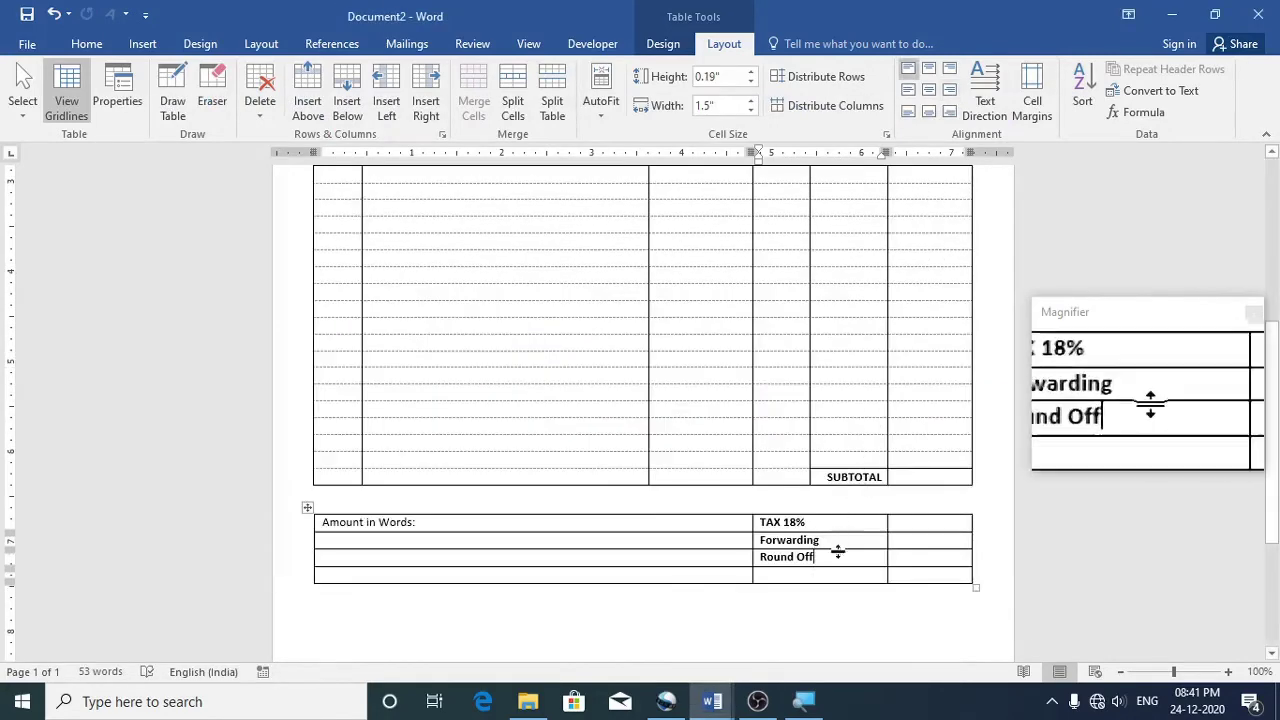
left_click(822, 571)
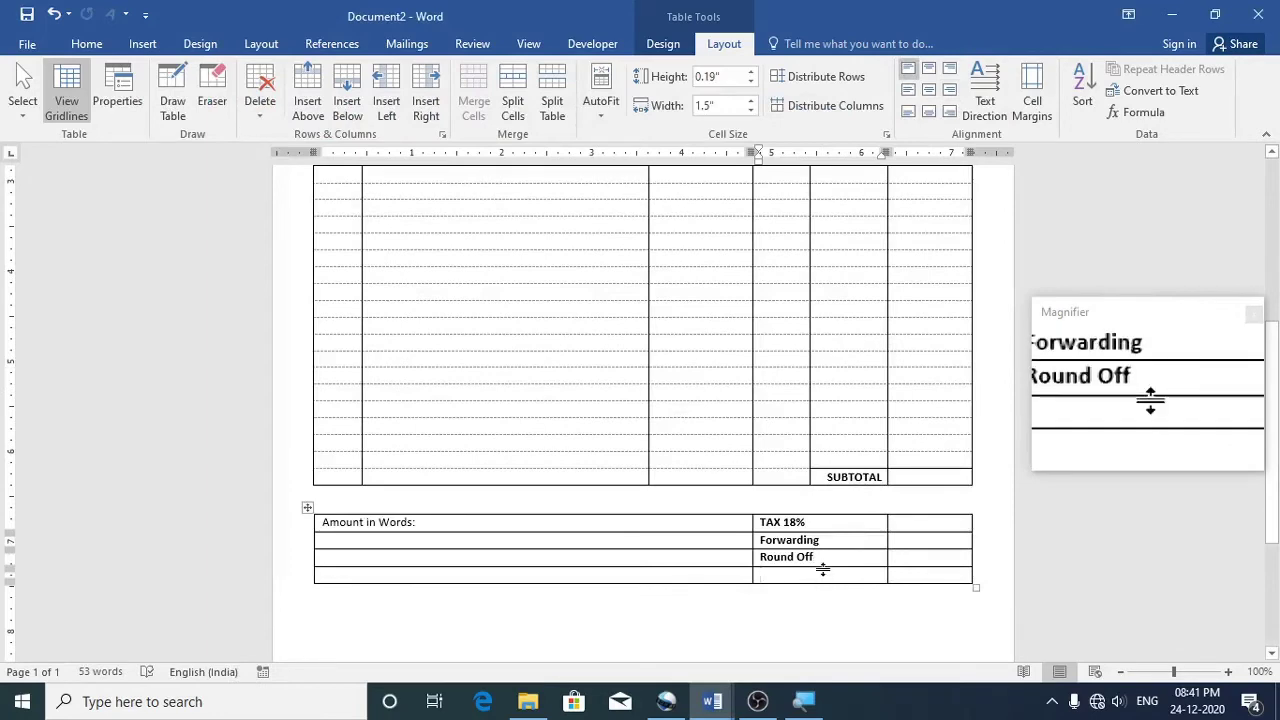
key("ctrl+v")
Align the four totals labels centre right and set the height of their rows to 0.26", matching the template
left_click_drag(843, 570, 800, 525)
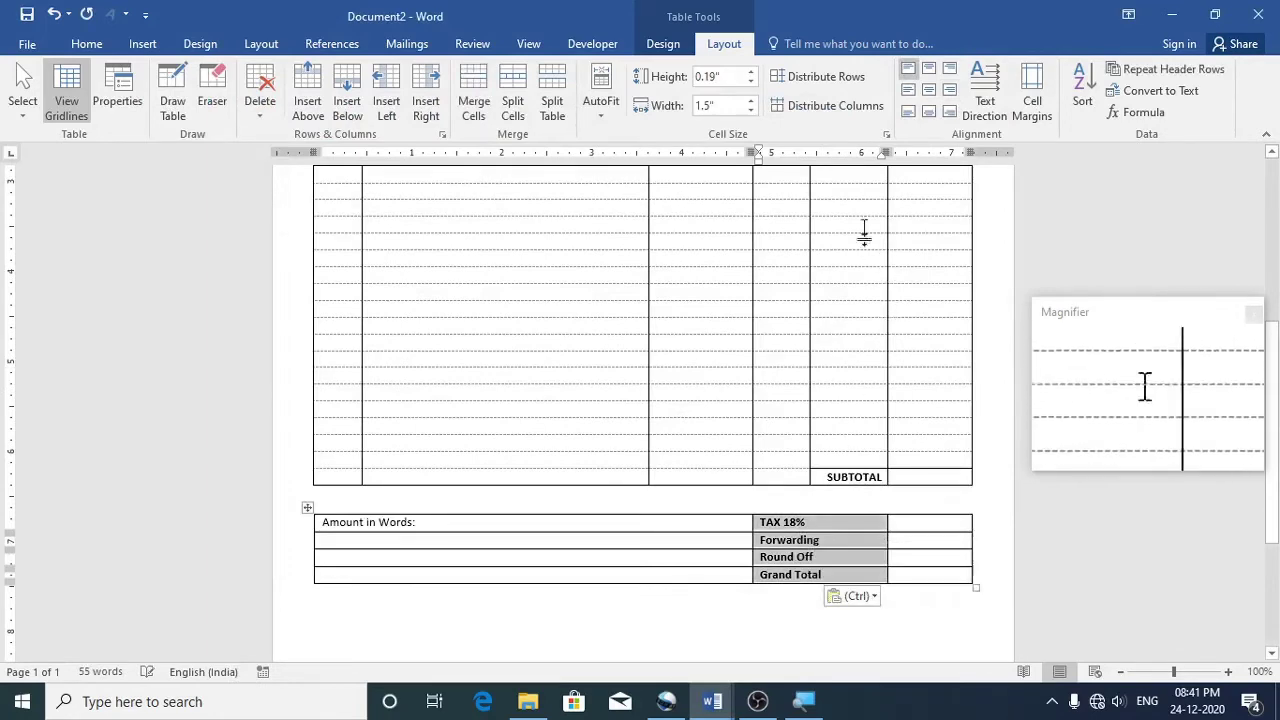
left_click(951, 91)
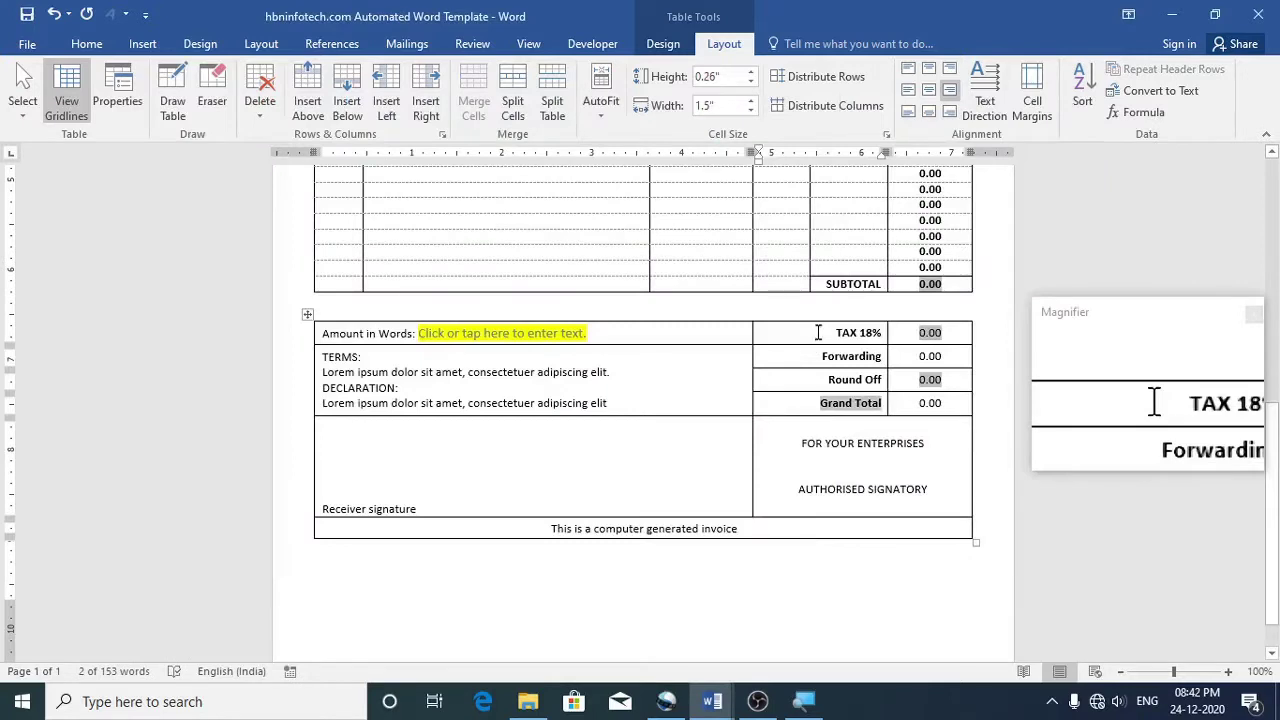
left_click_drag(818, 332, 822, 356)
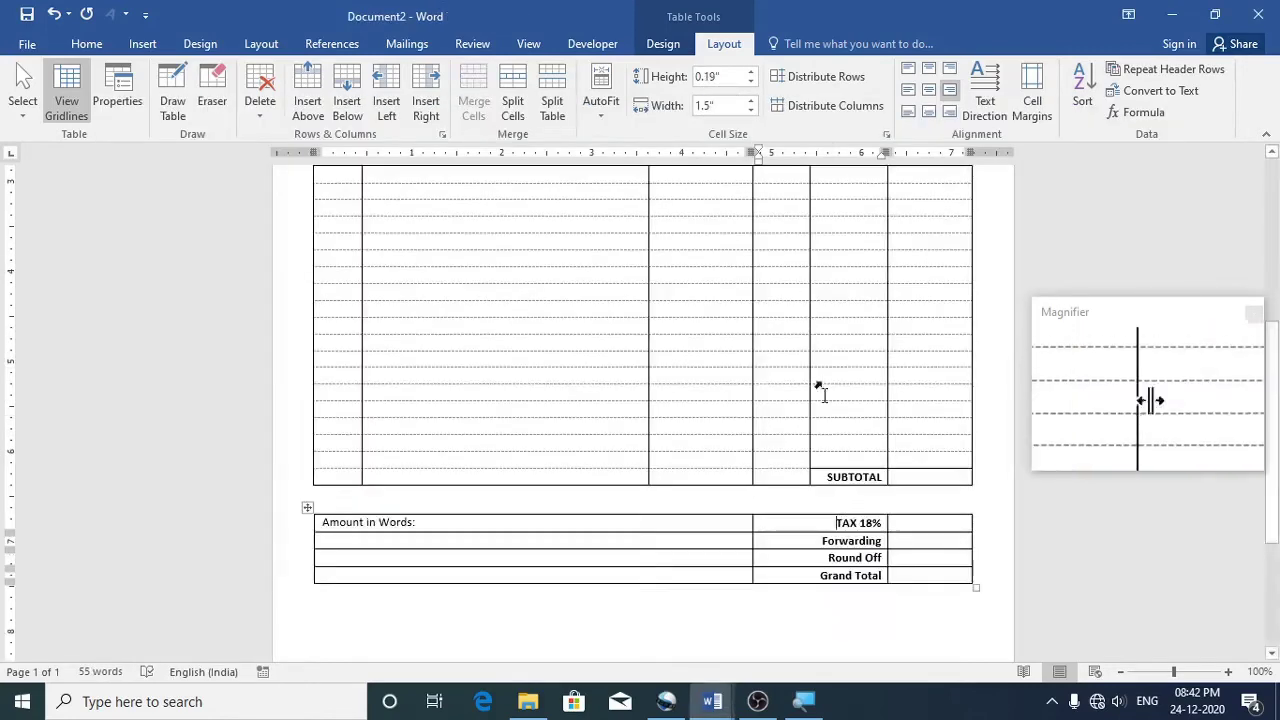
mouse_move(836, 522)
left_mouse_down()
mouse_move(850, 545)
mouse_move(917, 575)
left_mouse_up()
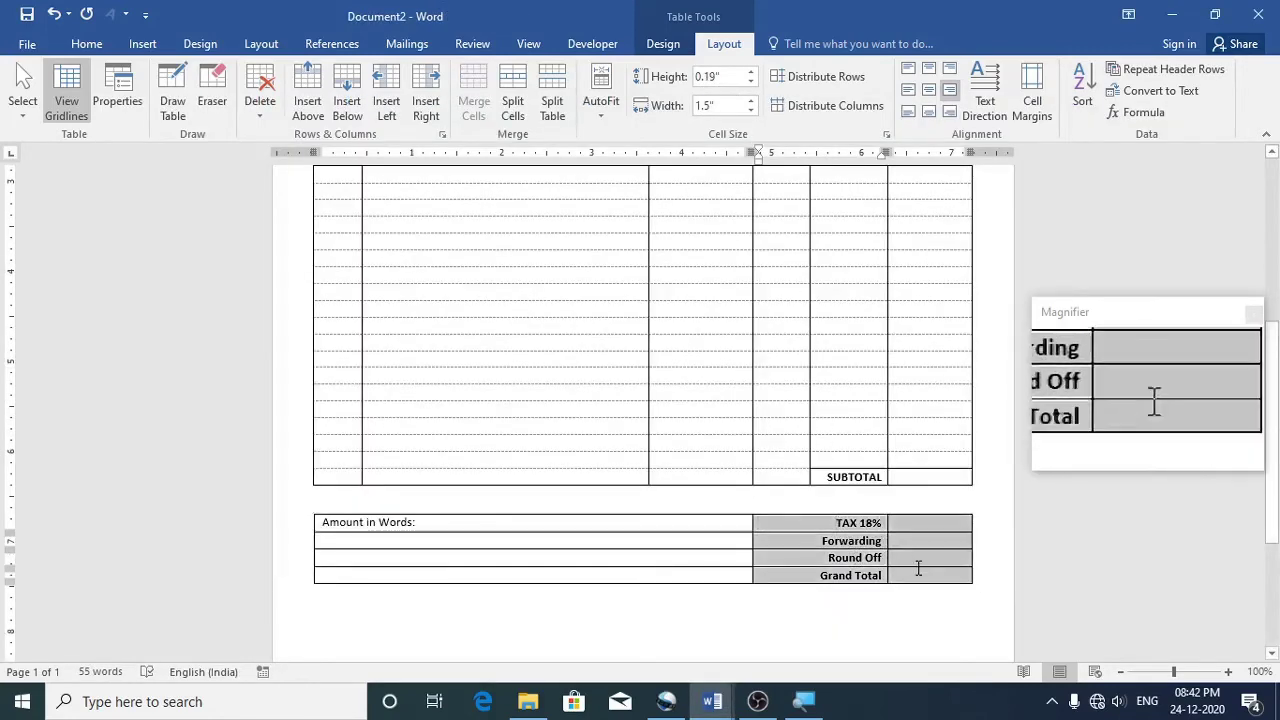
left_click(733, 79)
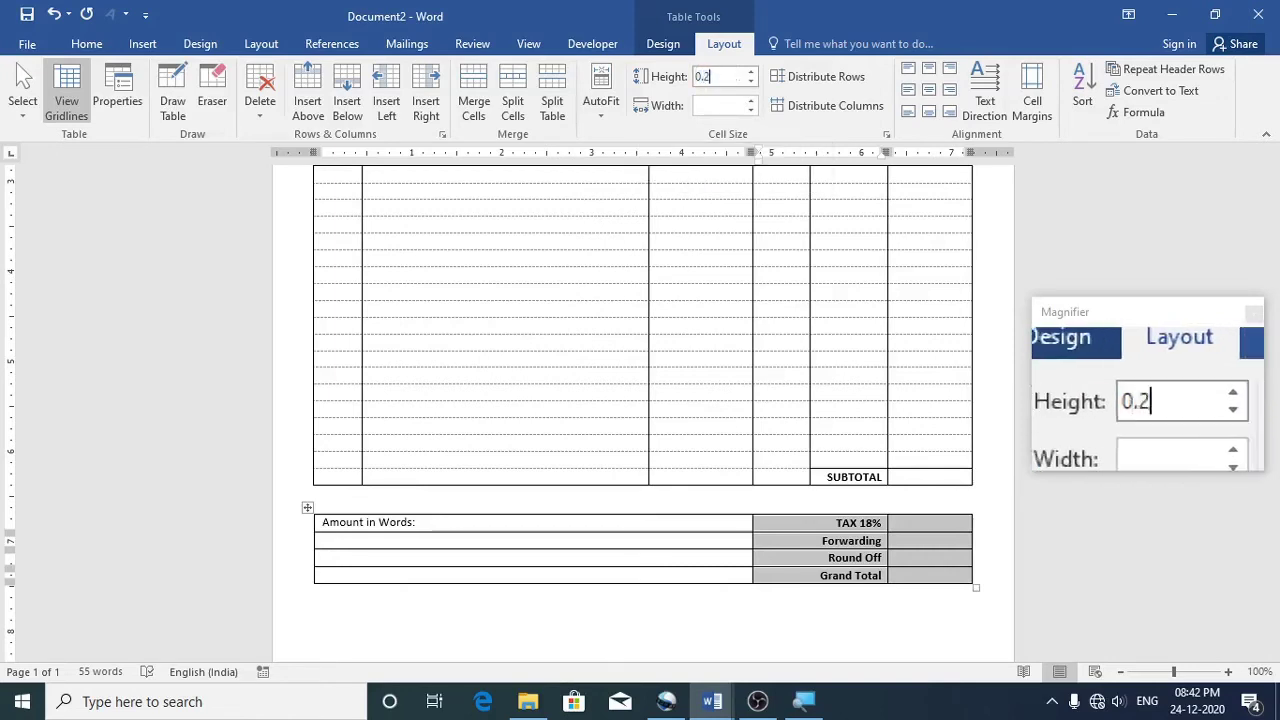
key("Return")
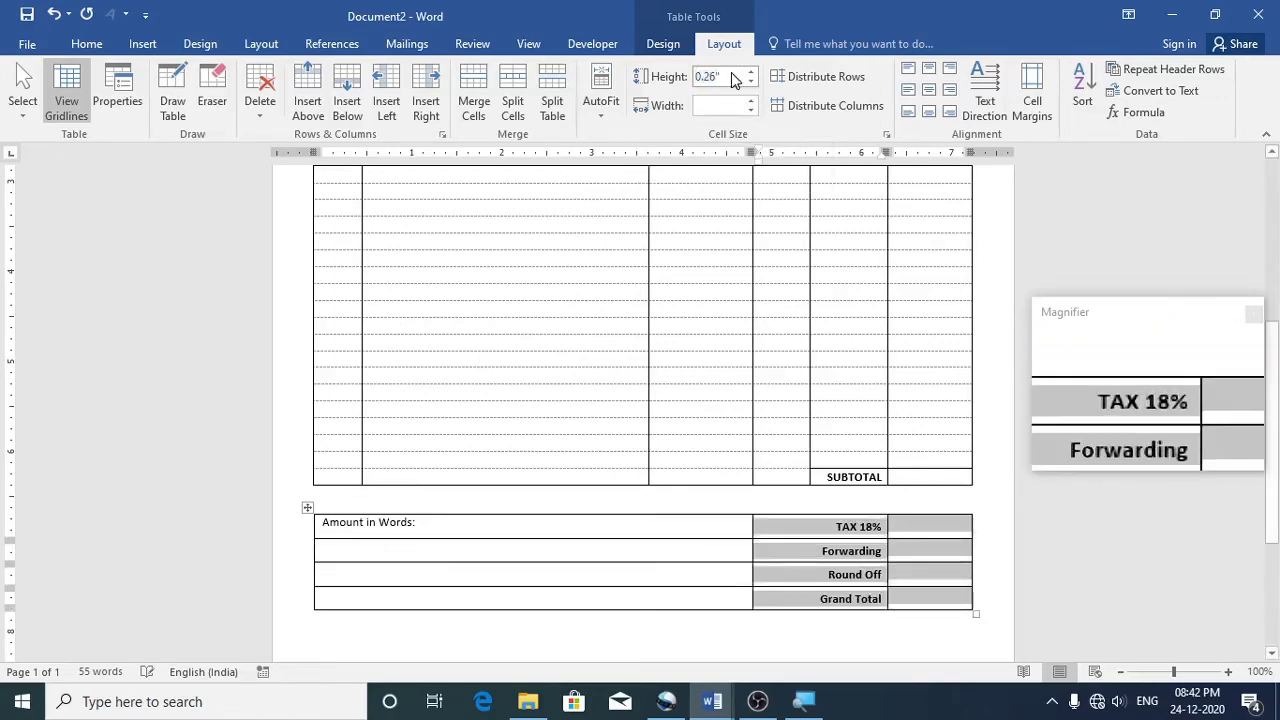
Merge the three empty cells below Amount in Words into one cell
left_click(672, 551)
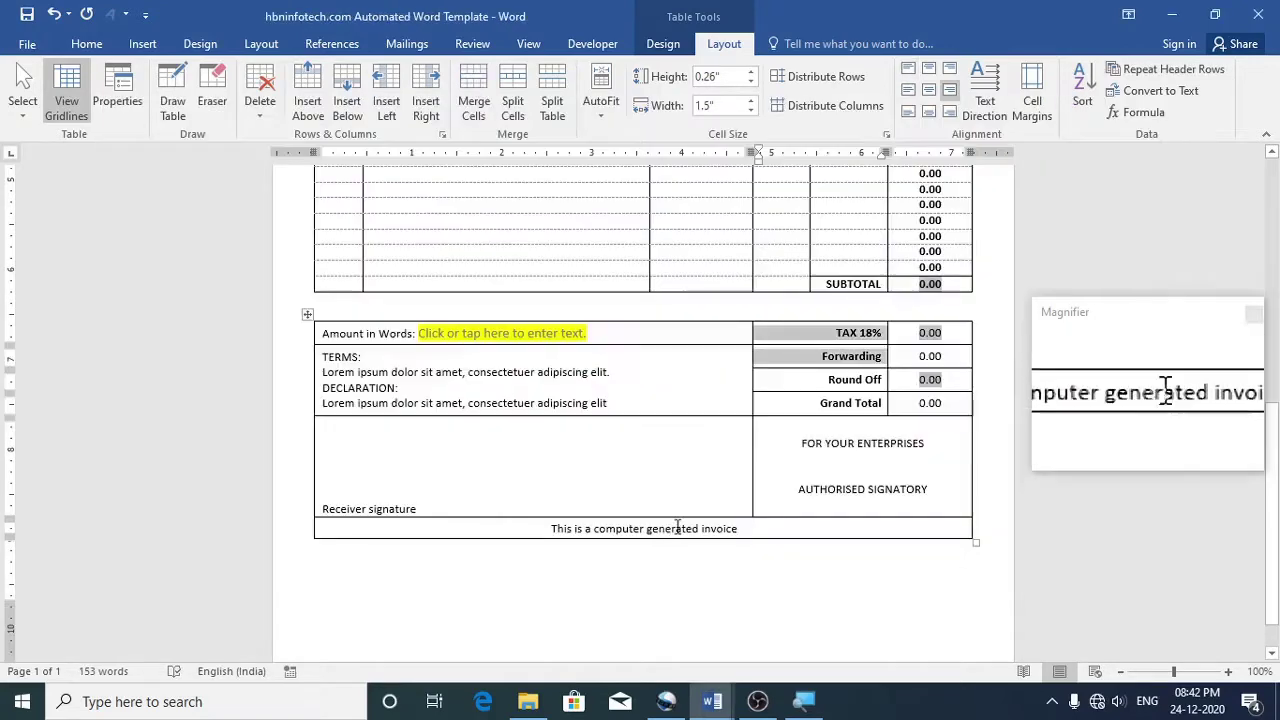
scroll(597, 443, "down", 1)
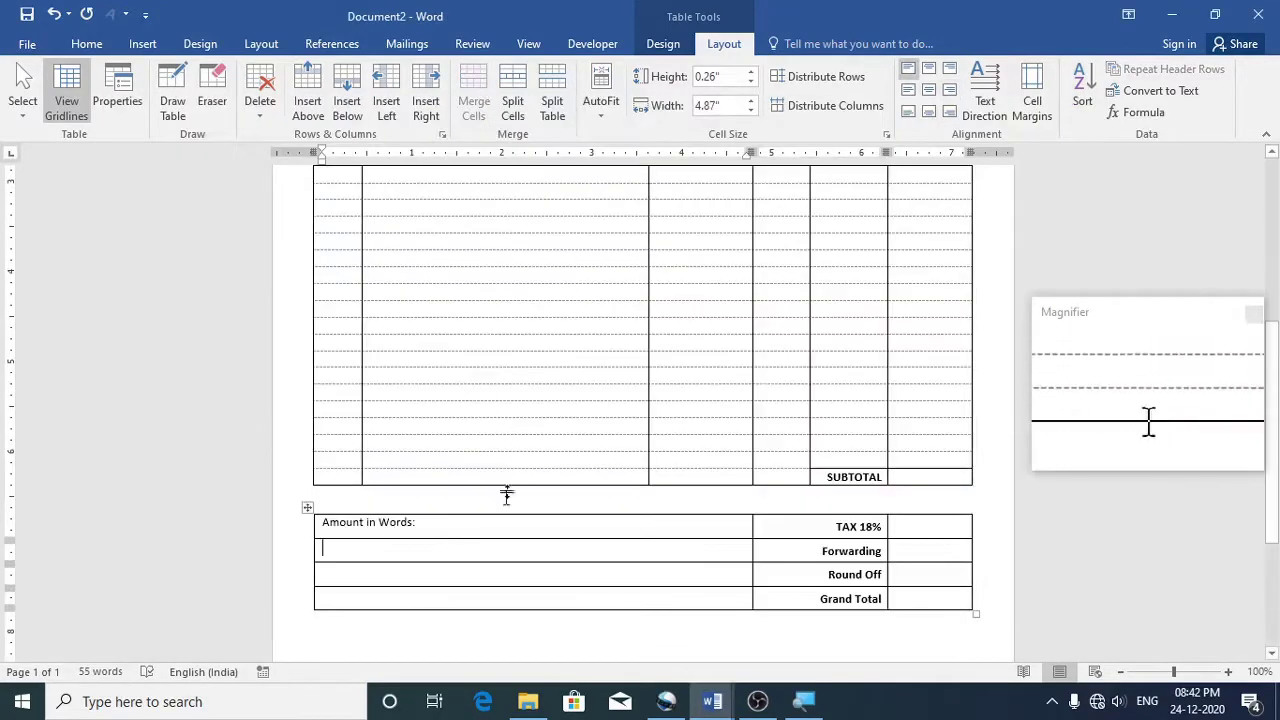
left_click_drag(473, 552, 480, 591)
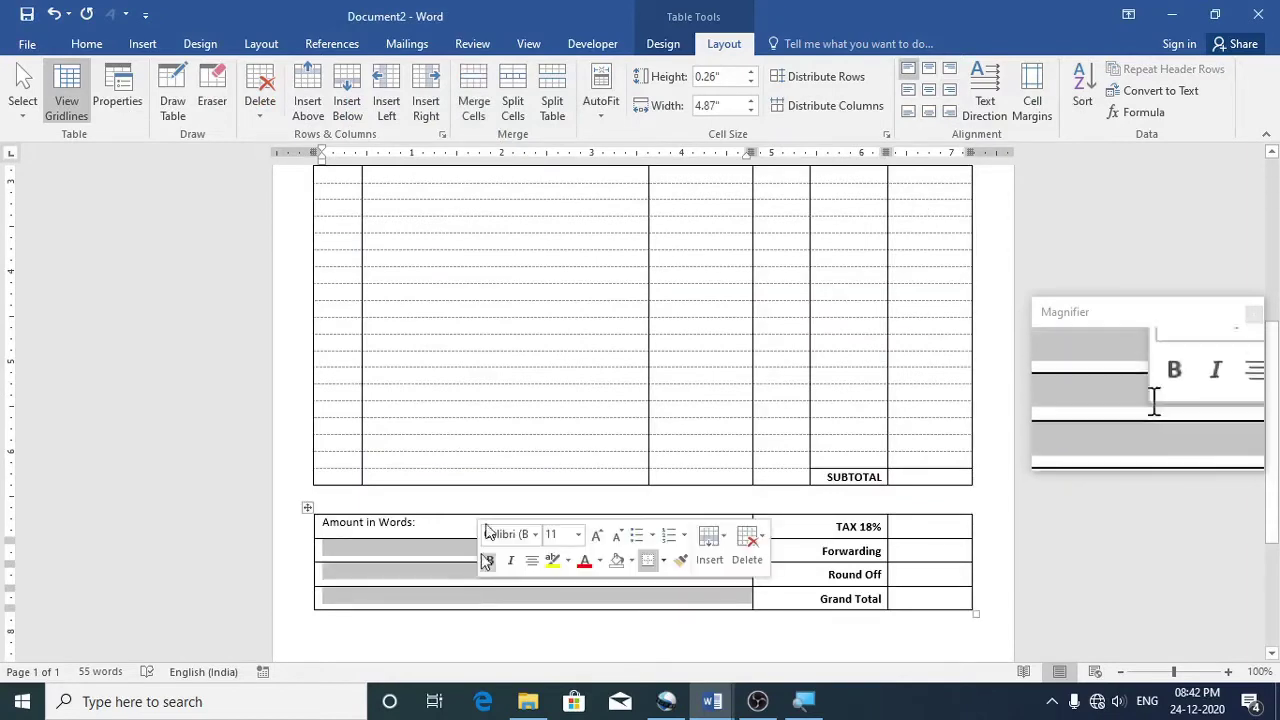
left_click(474, 104)
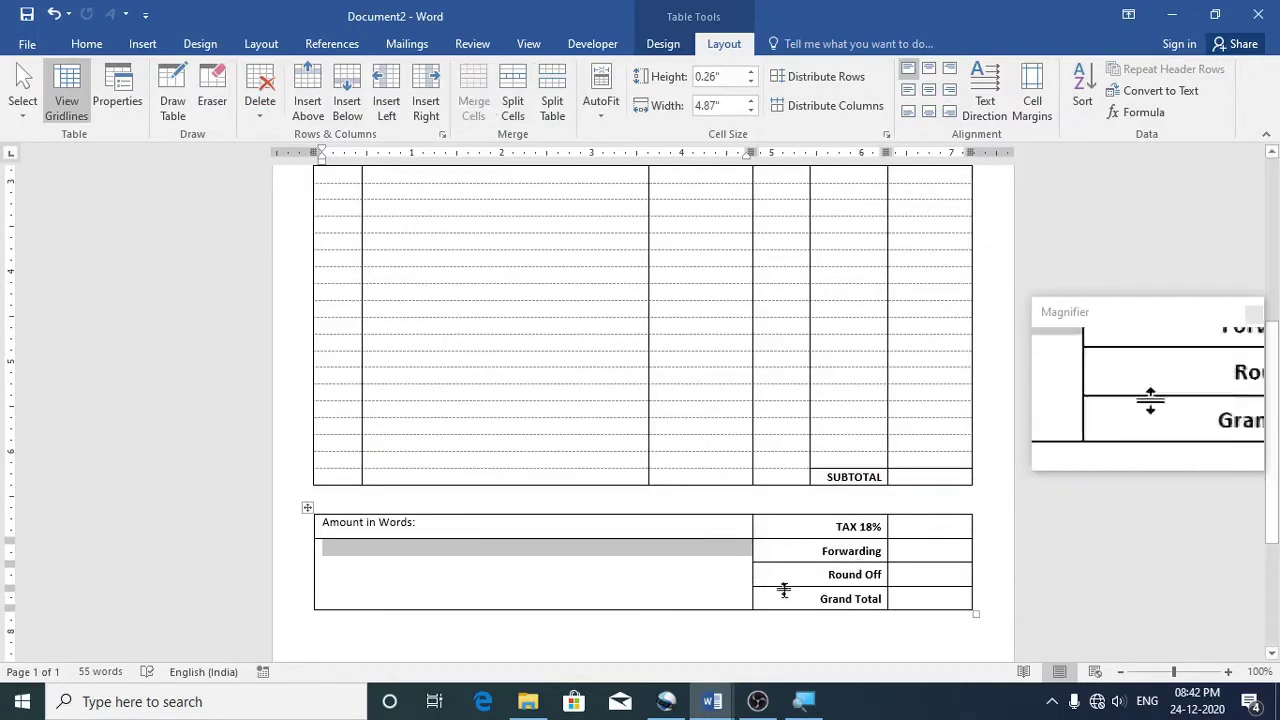
Insert a new row below the Grand Total row
left_click(909, 598)
scroll(903, 560, "down", 3)
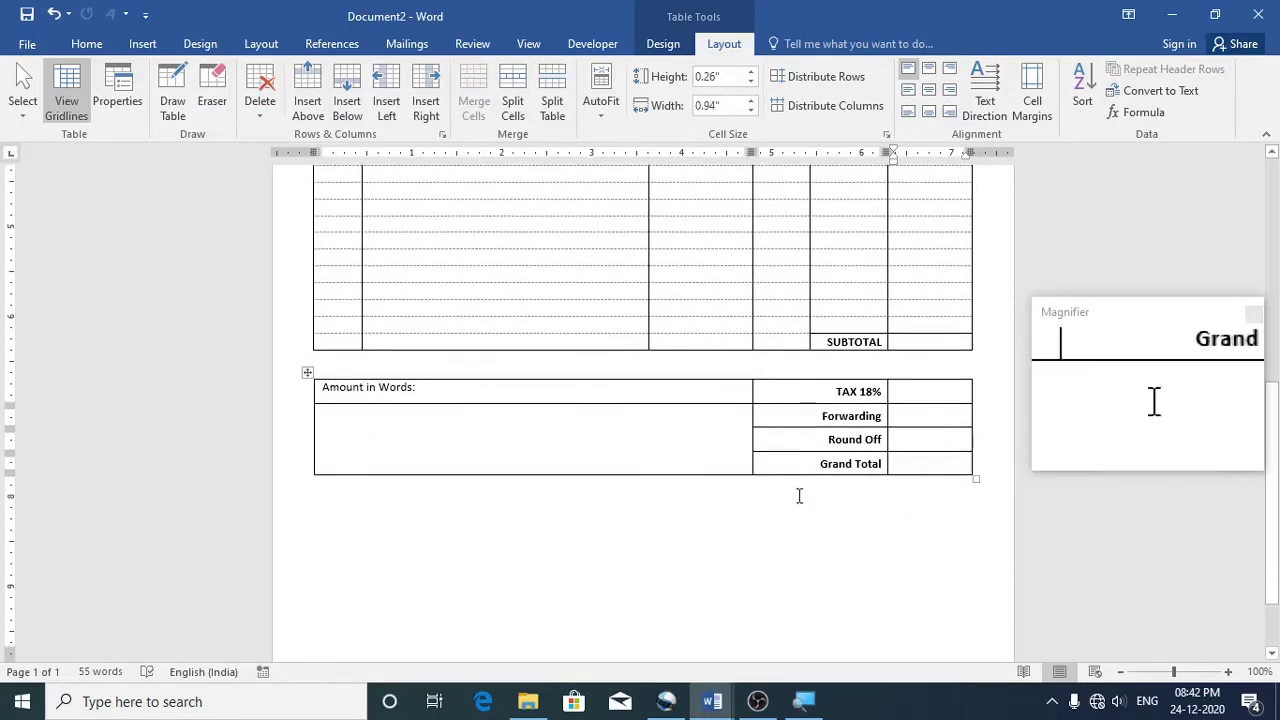
left_click(347, 108)
Check the template's signature row height, then copy its TERMS and DECLARATION text into the merged cell below Amount in Words in Document2
key("alt+Tab")
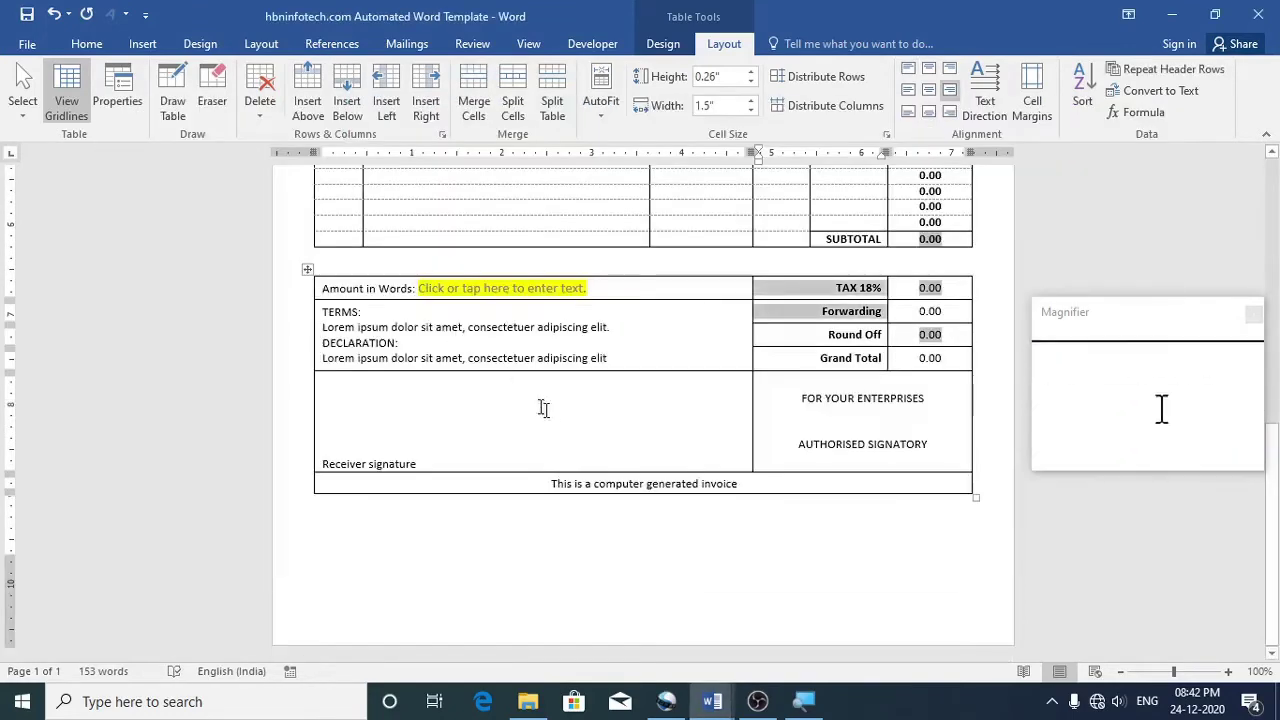
left_click(485, 401)
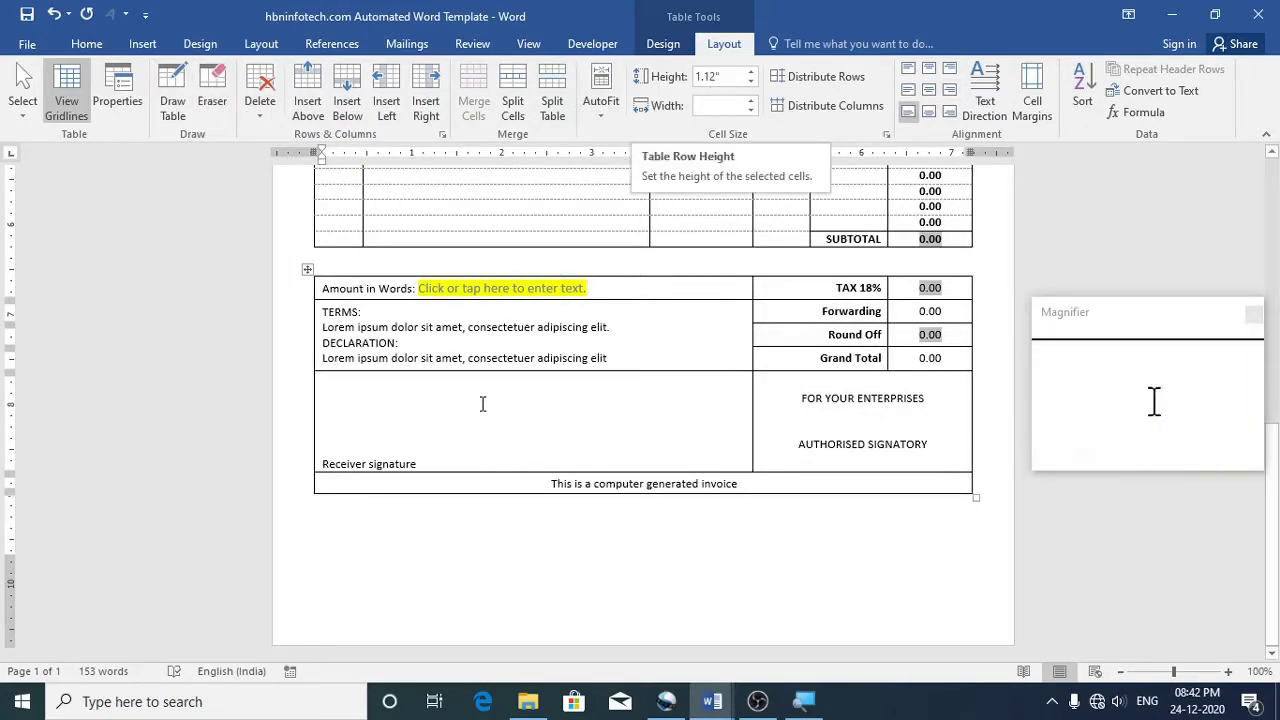
left_click_drag(418, 463, 334, 463)
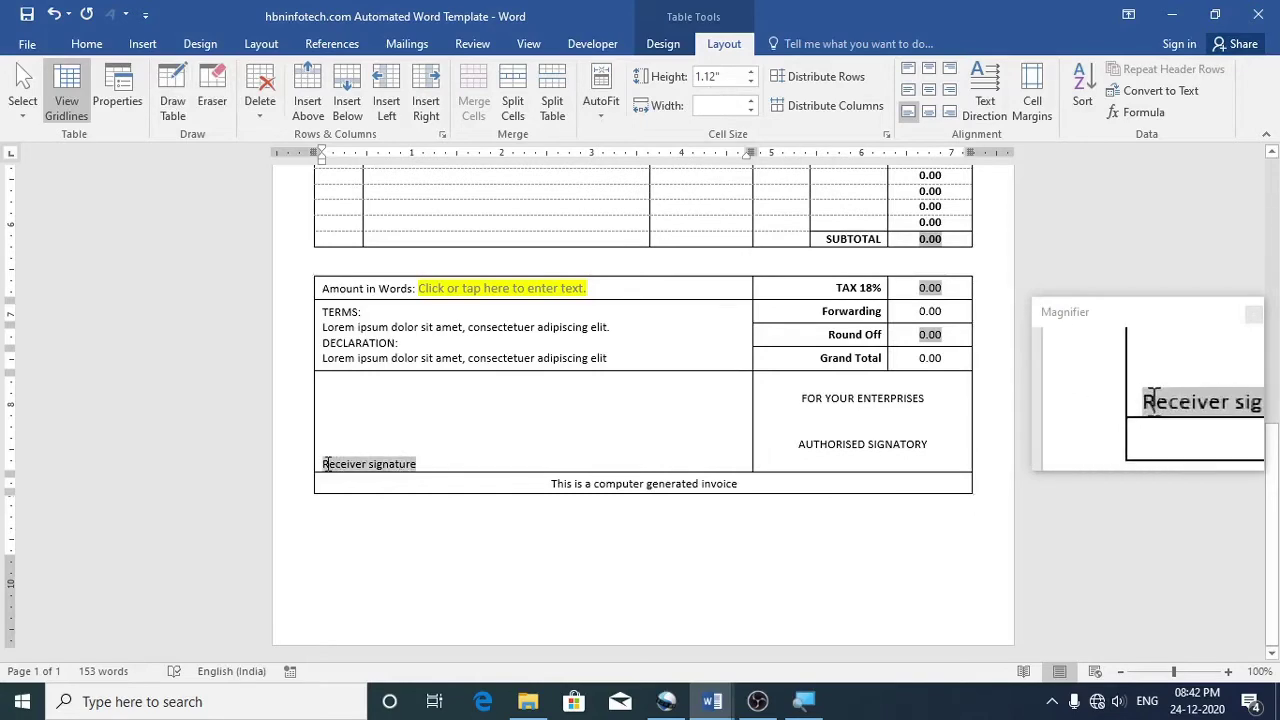
left_click_drag(613, 358, 322, 313)
key("ctrl+c")
key("alt+Tab")
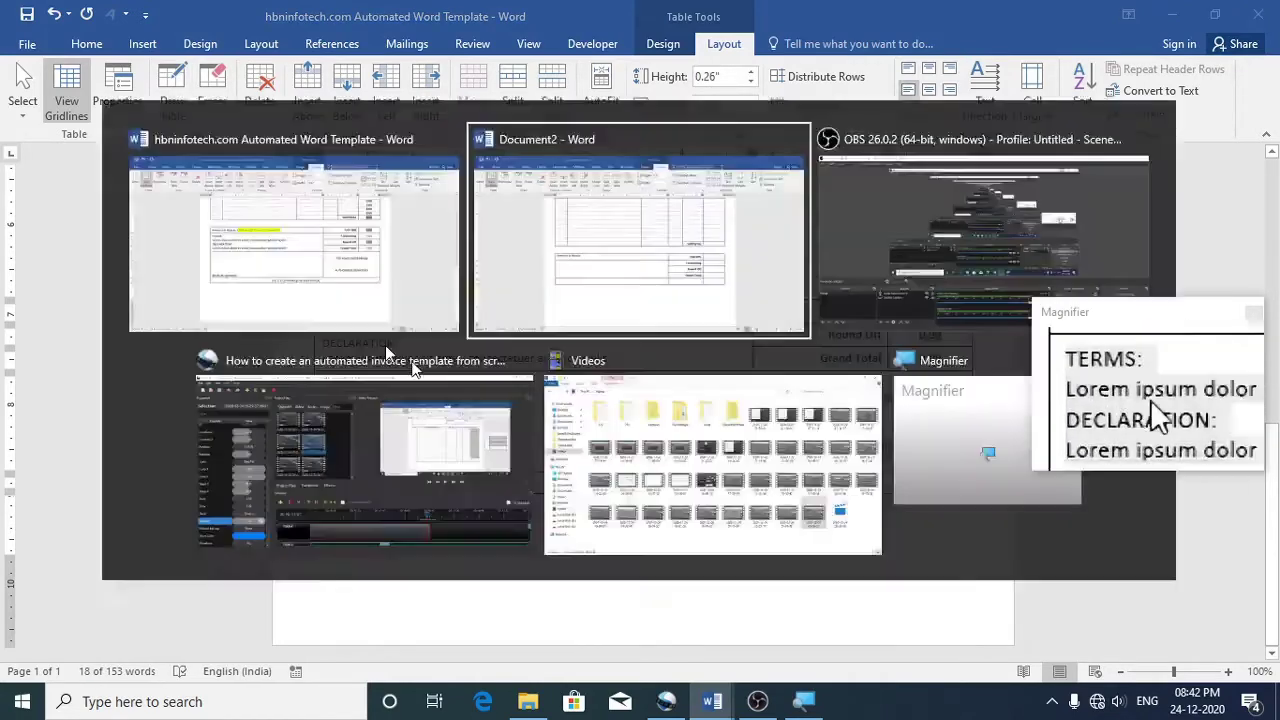
key("ctrl+v")
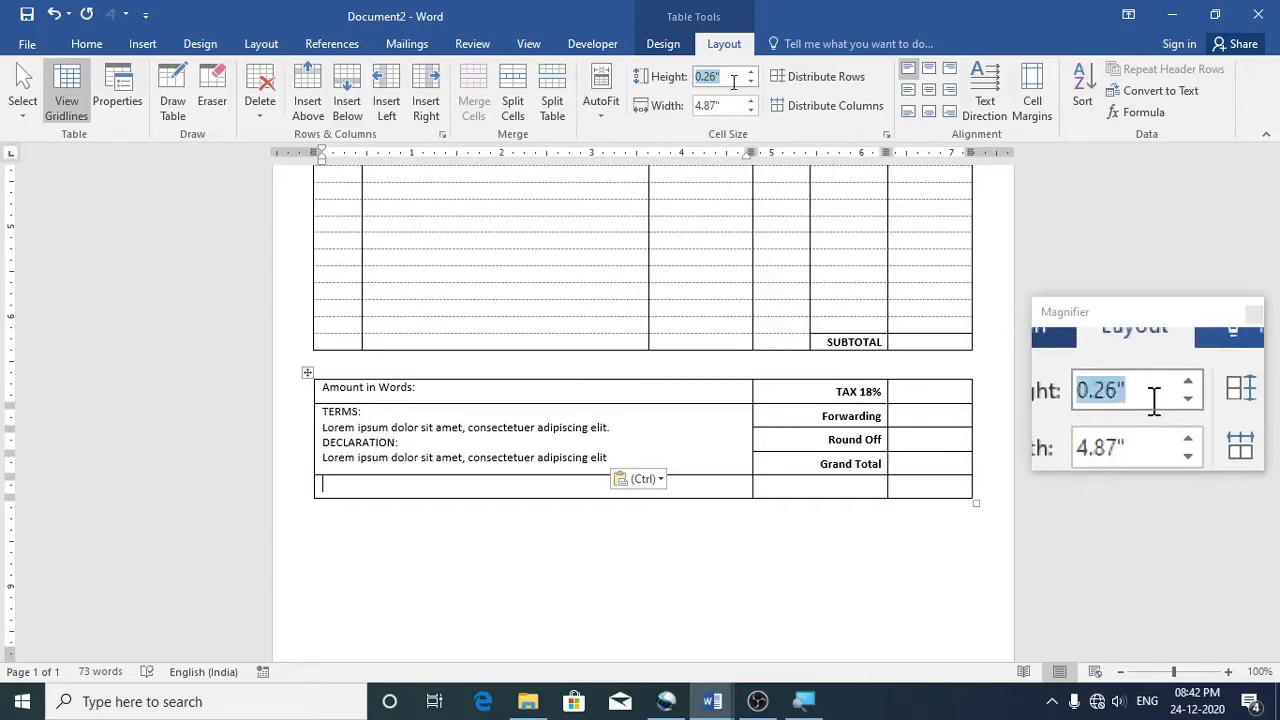
Set the height of the new bottom row to 1.12"
type("1.12")
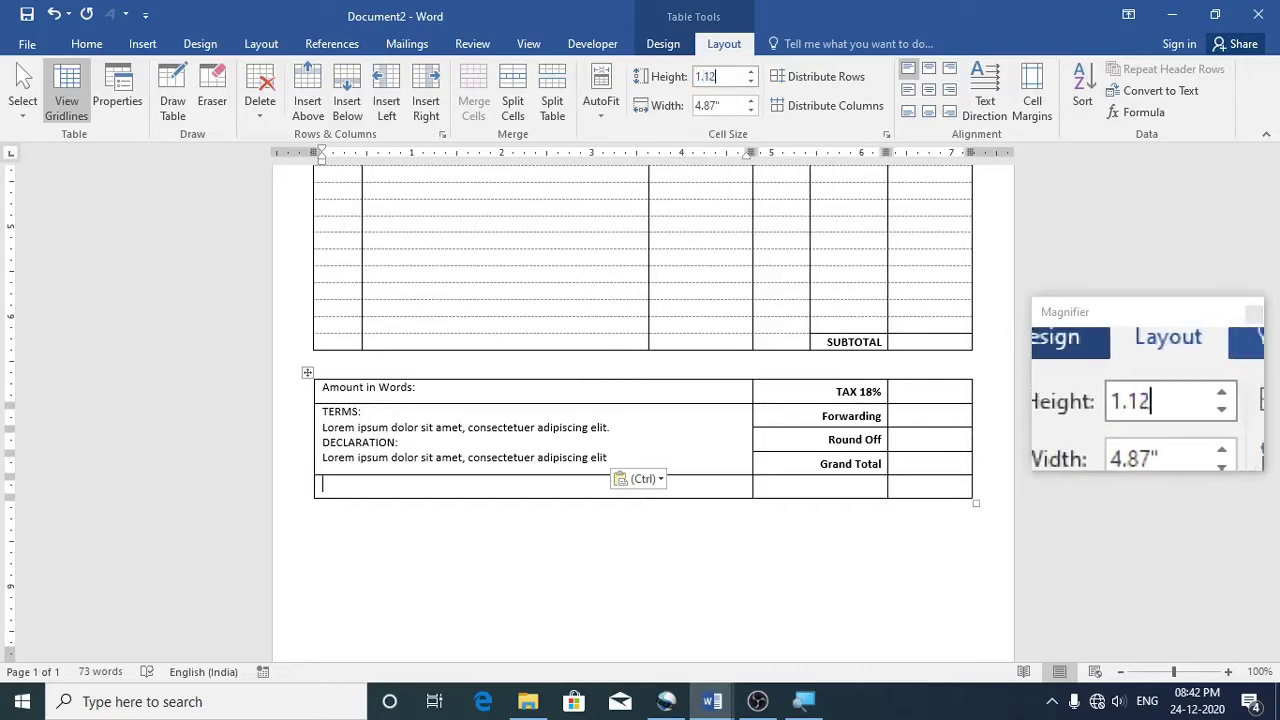
key("Return")
Copy "Receiver signature" from the template into the first cell of the new bottom row and align it bottom left
key("alt+Tab")
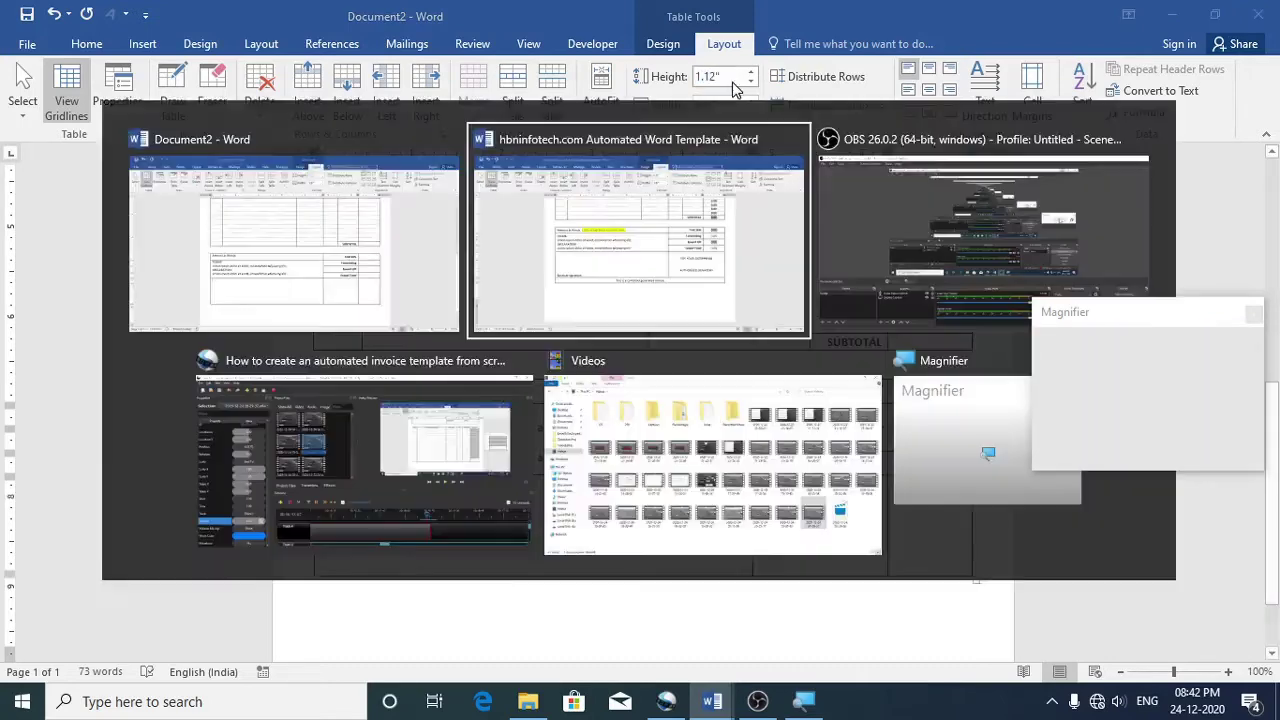
left_click_drag(423, 463, 332, 468)
key("ctrl+c")
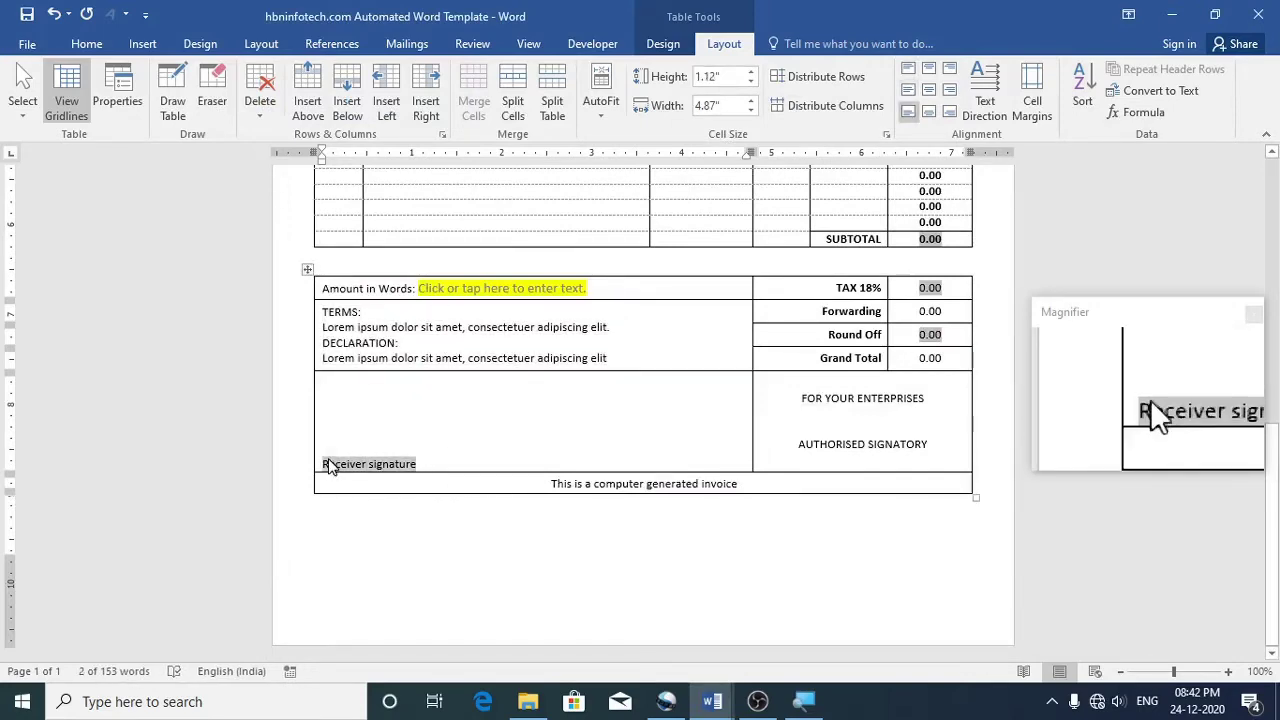
key("alt+Tab")
key("ctrl+v")
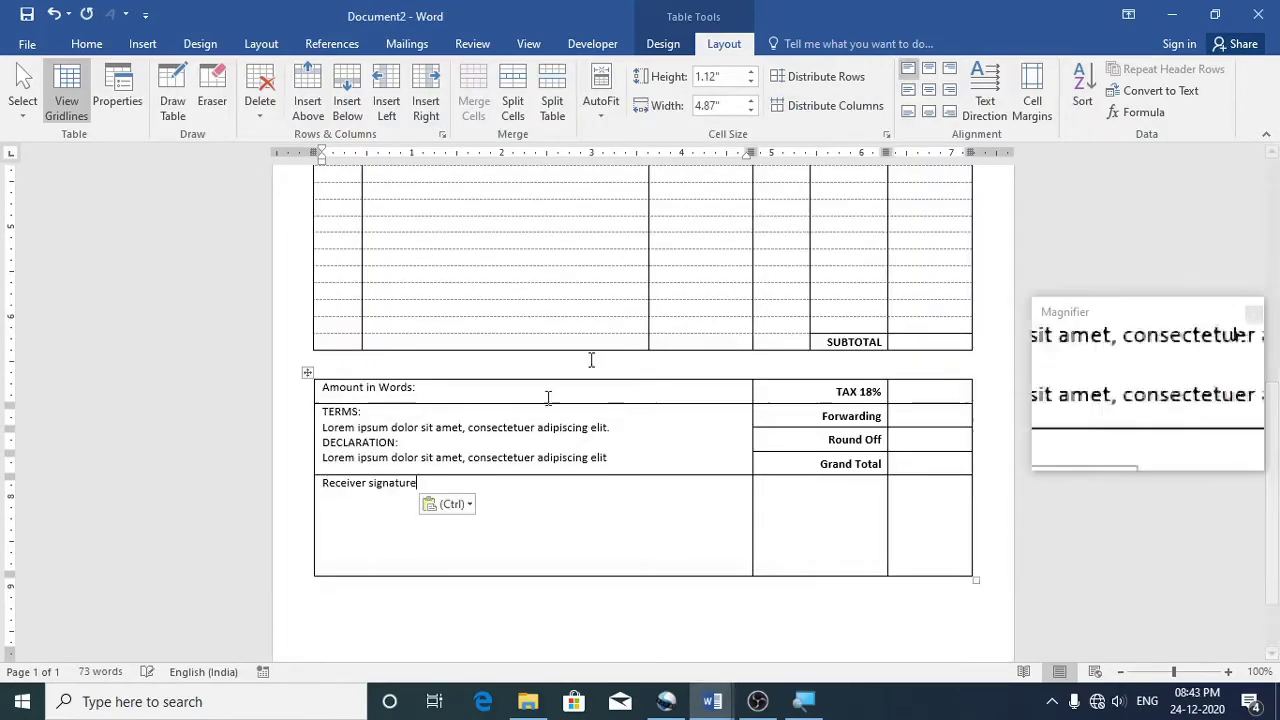
left_click(908, 112)
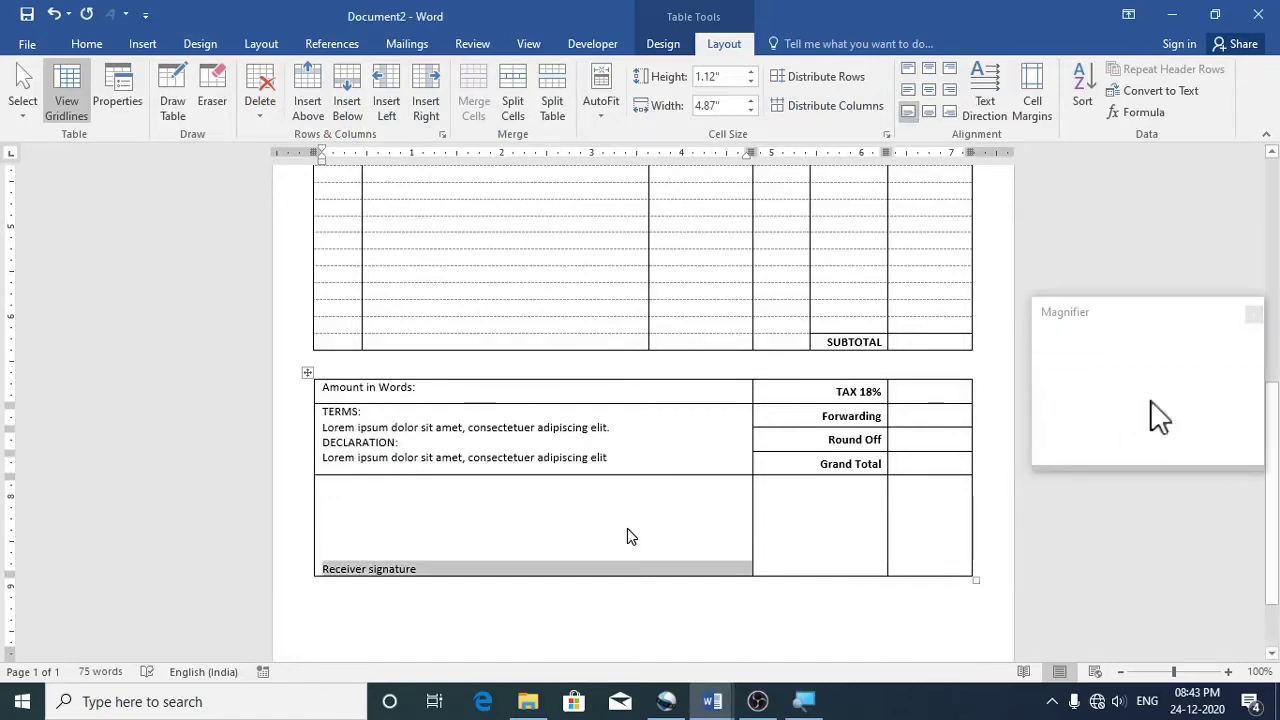
Copy the template's FOR YOUR ENTERPRISES and AUTHORISED SIGNATORY text, and merge the two cells beside Receiver signature in Document2
key("alt+Tab")
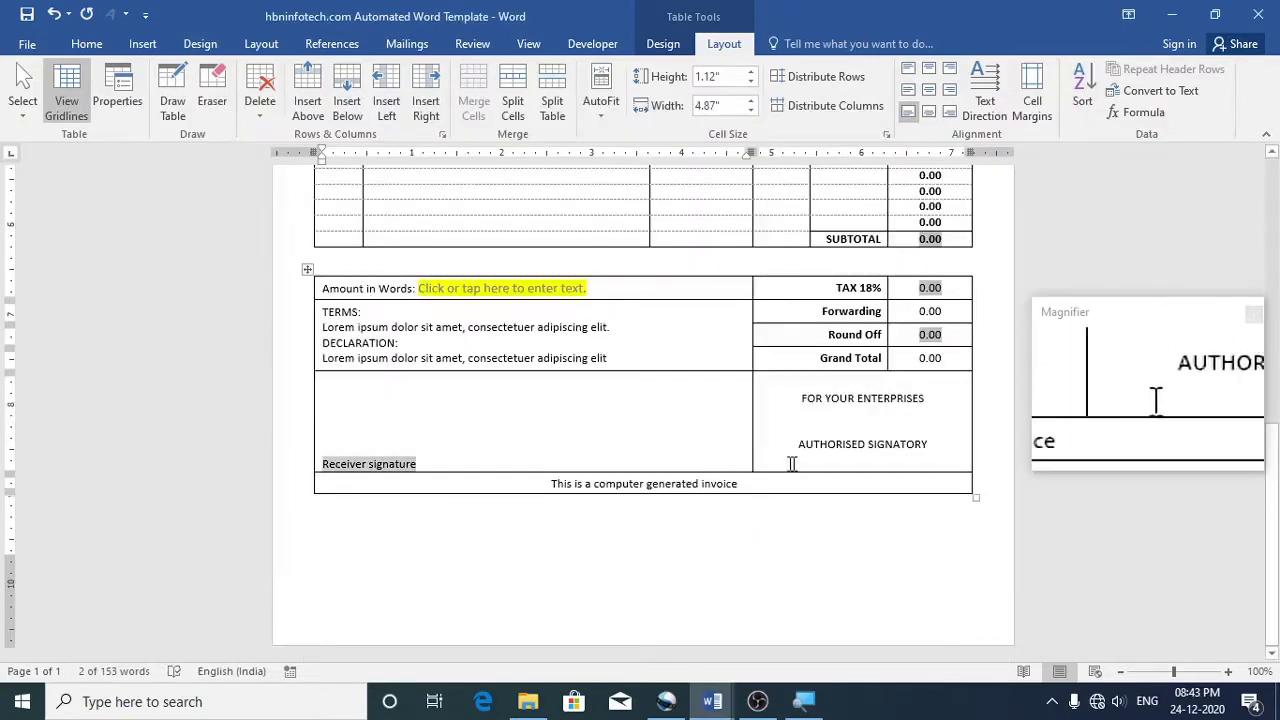
left_click_drag(947, 435, 889, 419)
left_click_drag(800, 396, 799, 398)
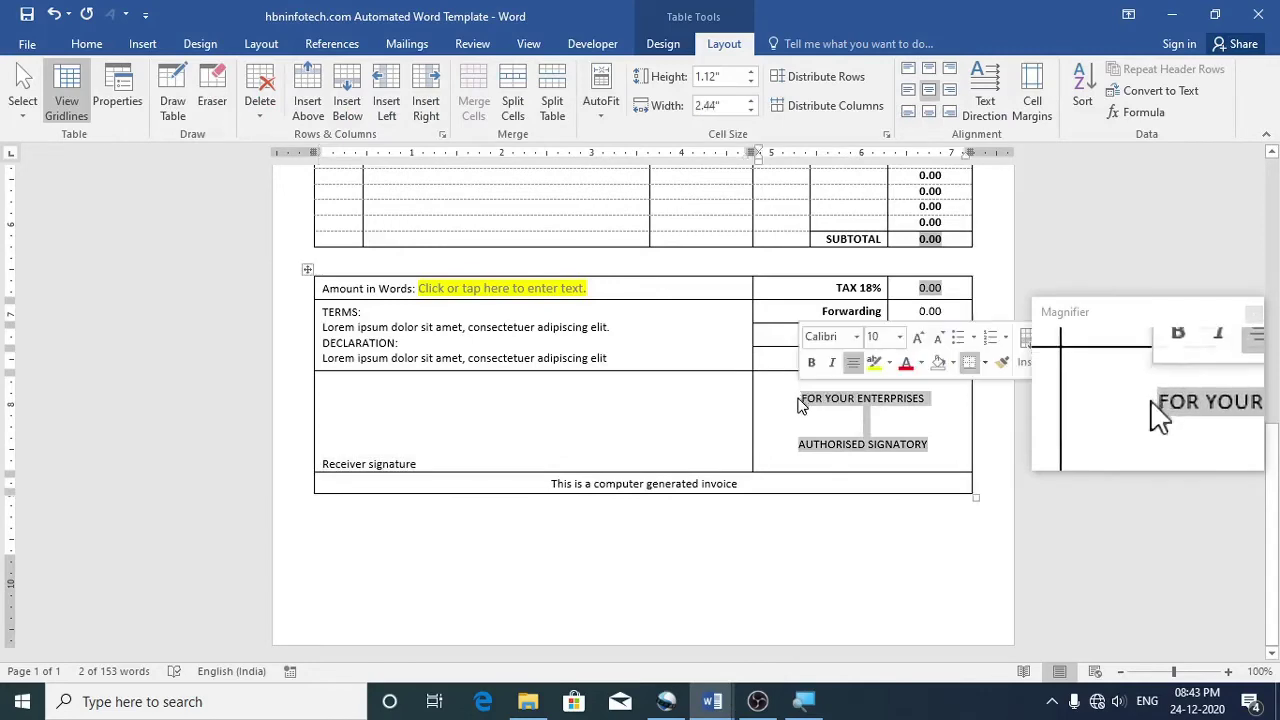
key("alt+Tab")
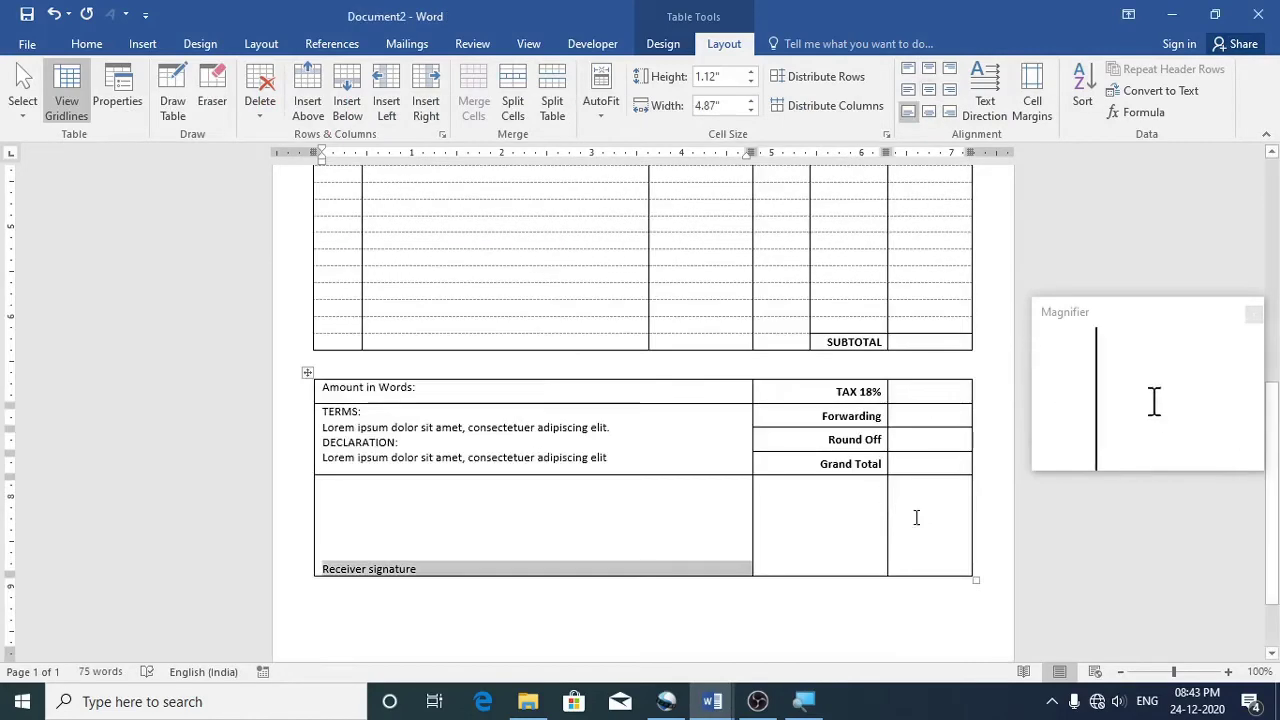
left_click(843, 505)
left_click_drag(897, 512, 860, 514)
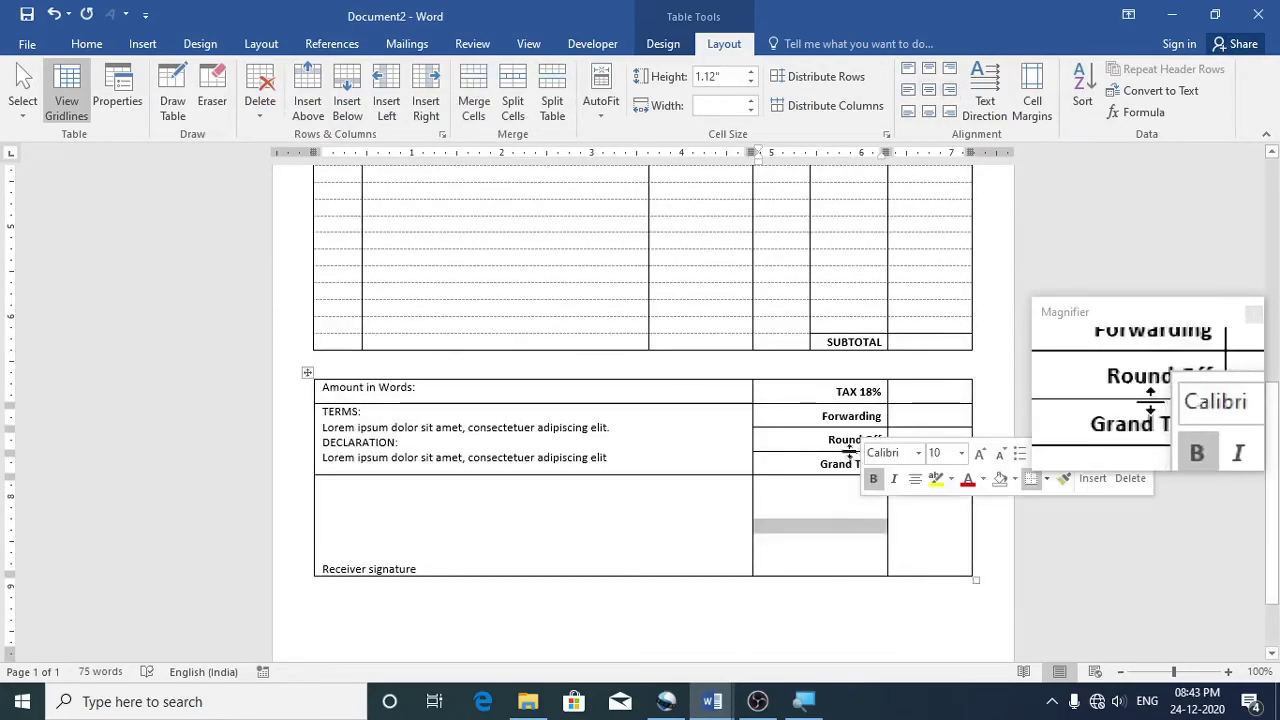
left_click(474, 100)
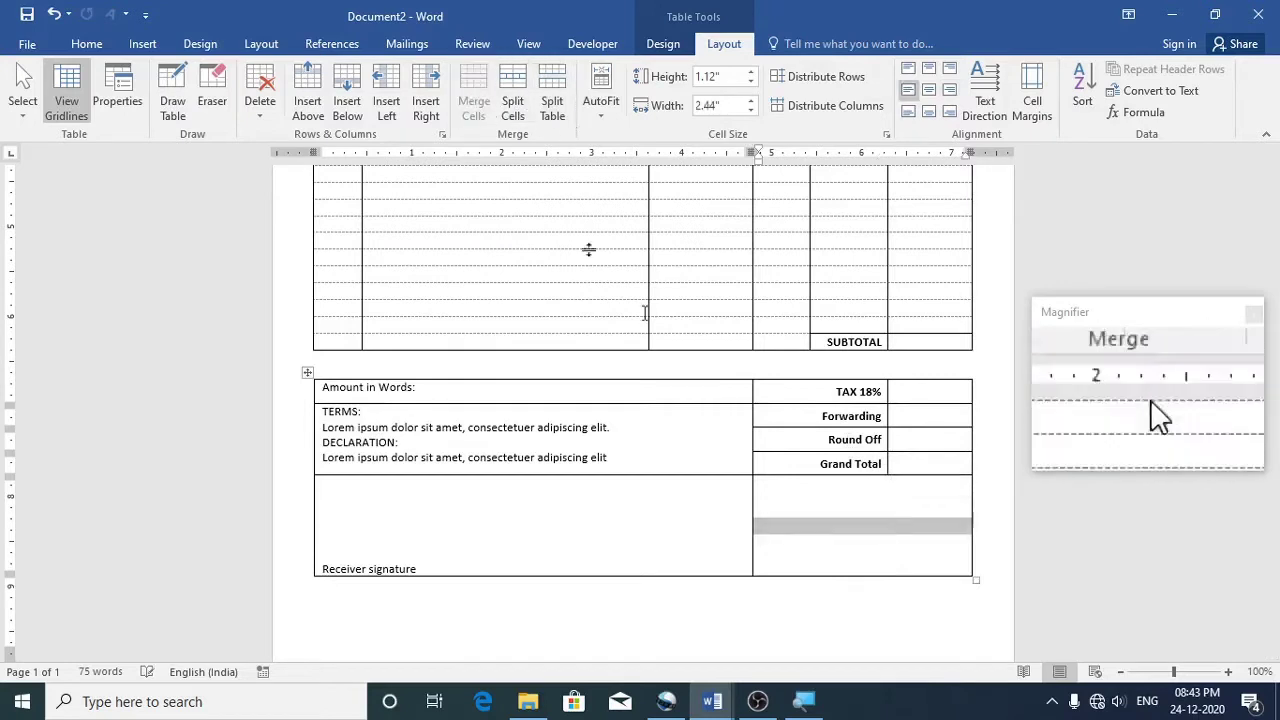
Paste the FOR YOUR ENTERPRISES and AUTHORISED SIGNATORY text into the merged cell and centre it in both directions
left_click(862, 522)
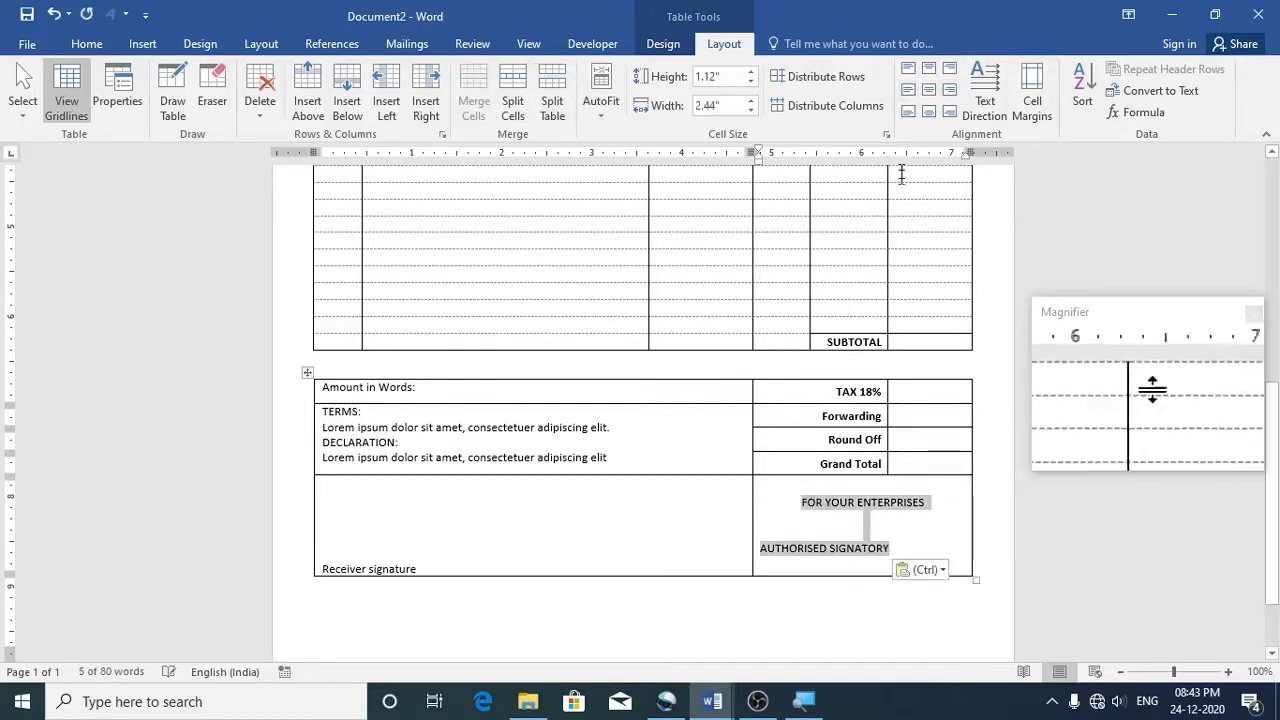
left_click(928, 90)
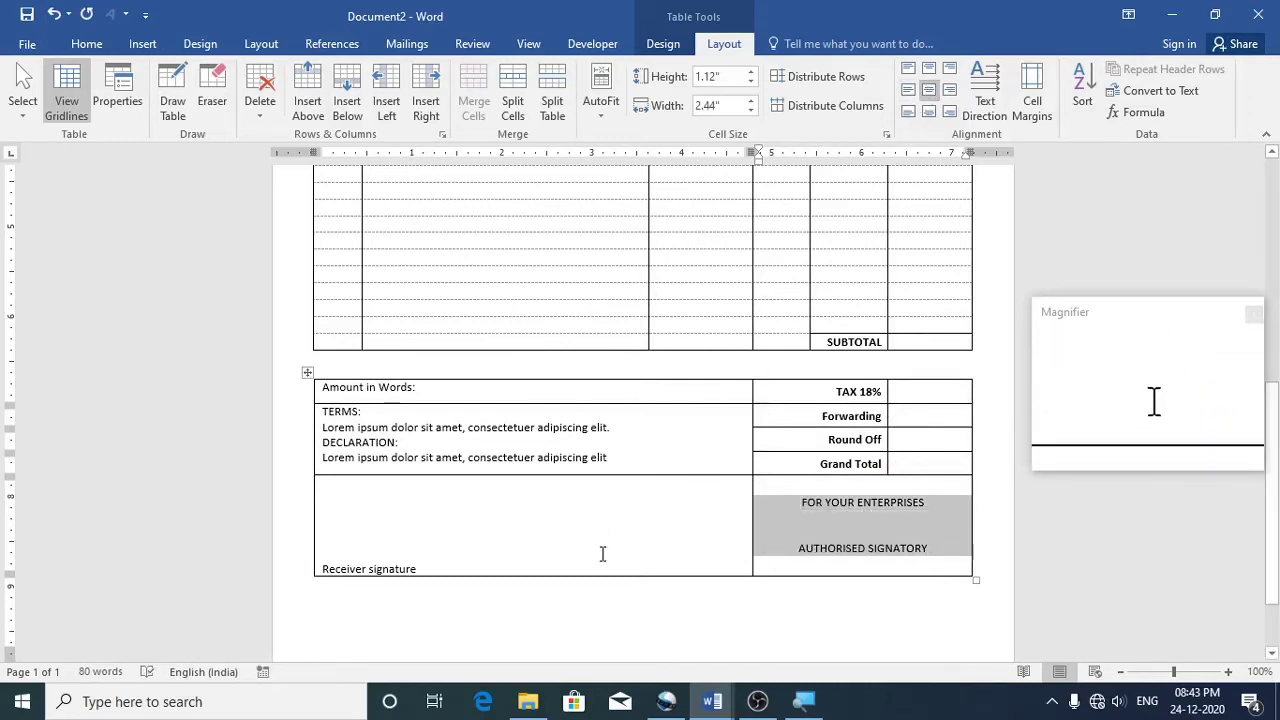
left_click(943, 556)
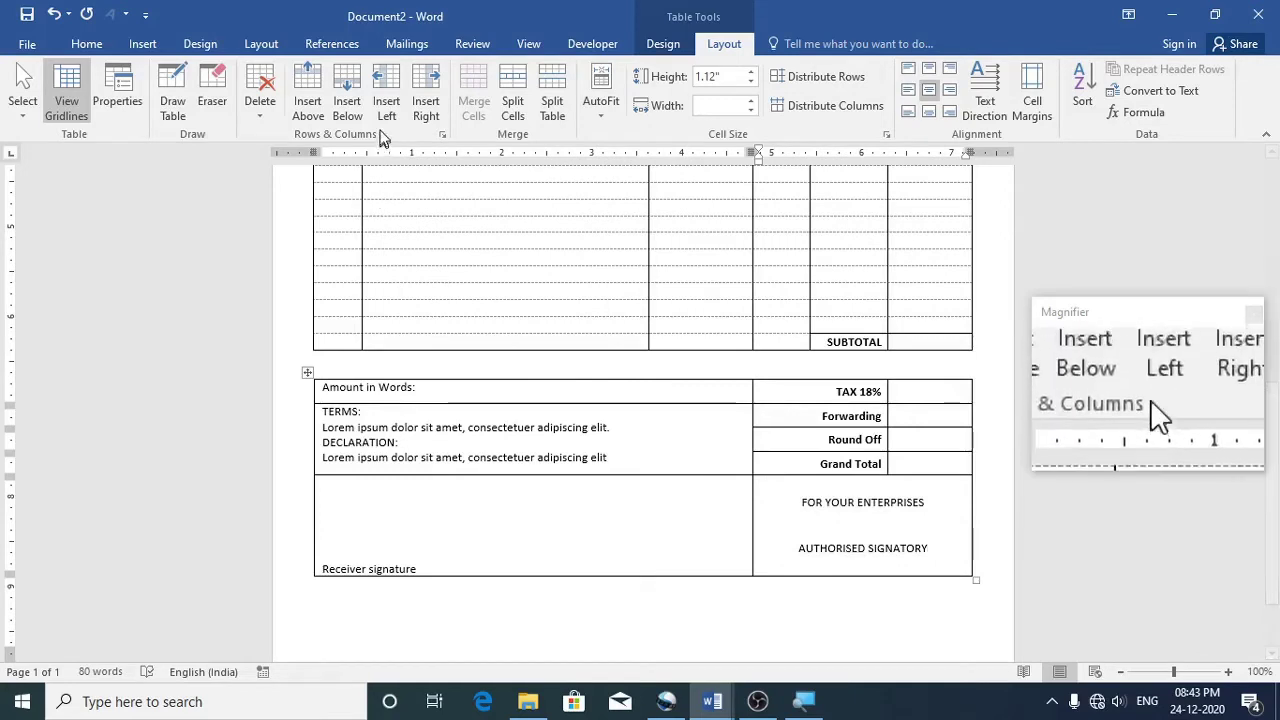
Insert a new row below the signature row of the footer table
left_click(350, 108)
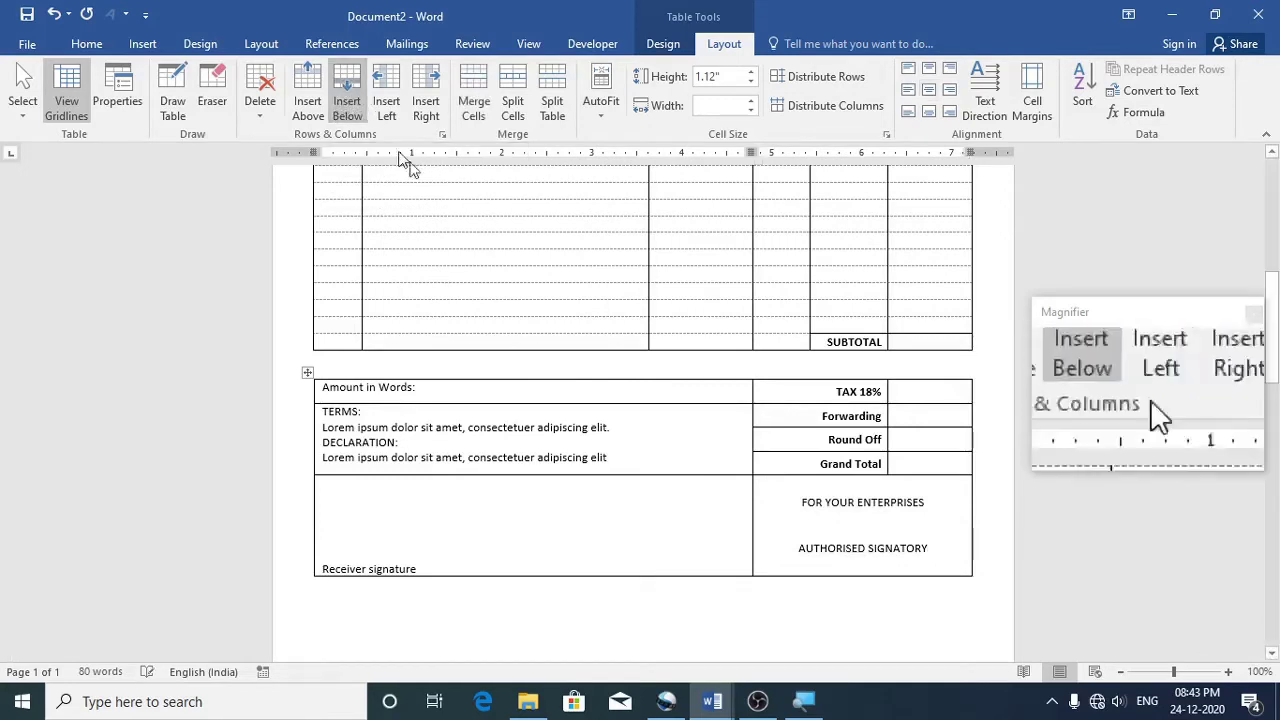
scroll(525, 285, "down", 3)
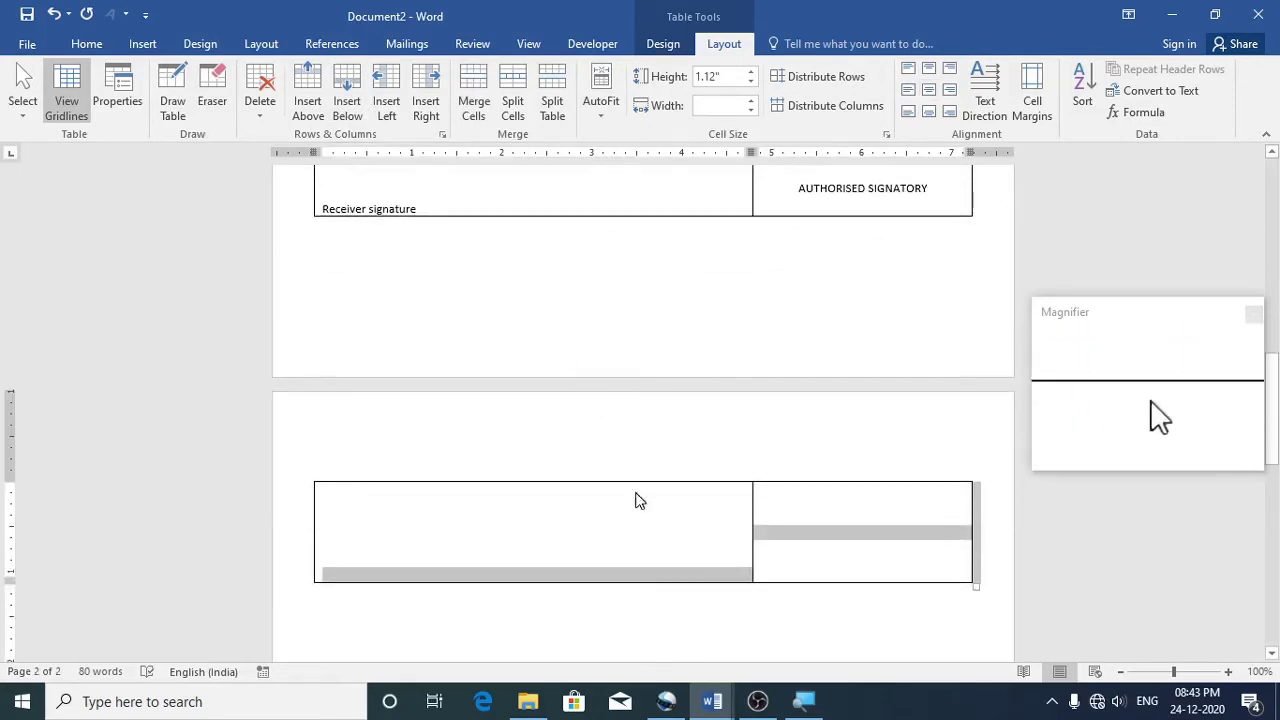
scroll(750, 565, "down", 3)
scroll(780, 572, "up", 3)
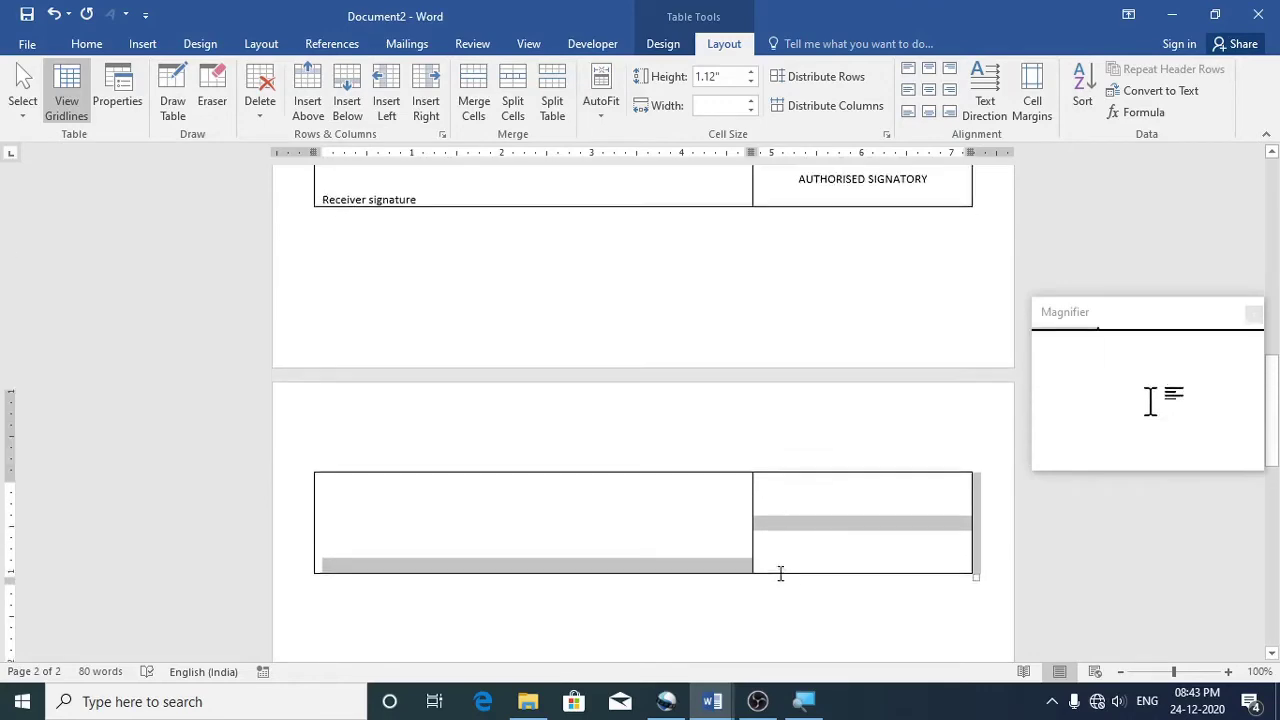
Look up the height of the template's last footer row and set the new bottom row in Document2 to 0.24"
left_click(643, 533)
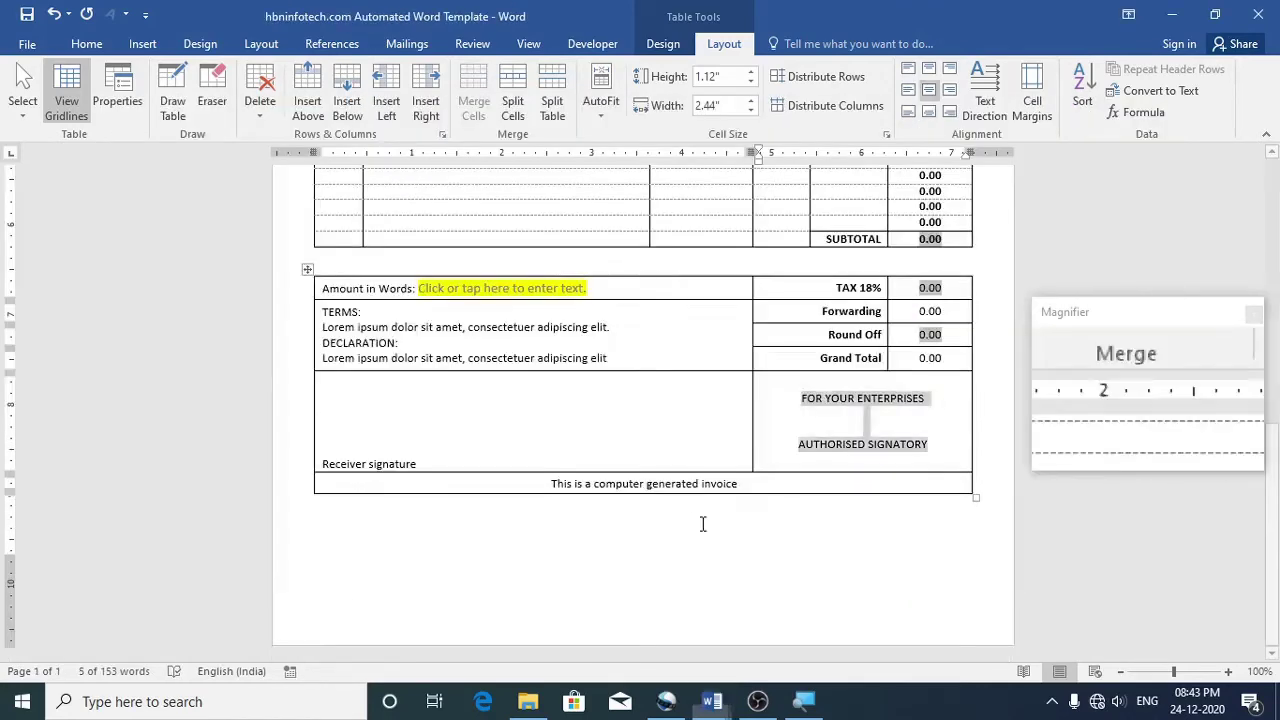
left_click(750, 483)
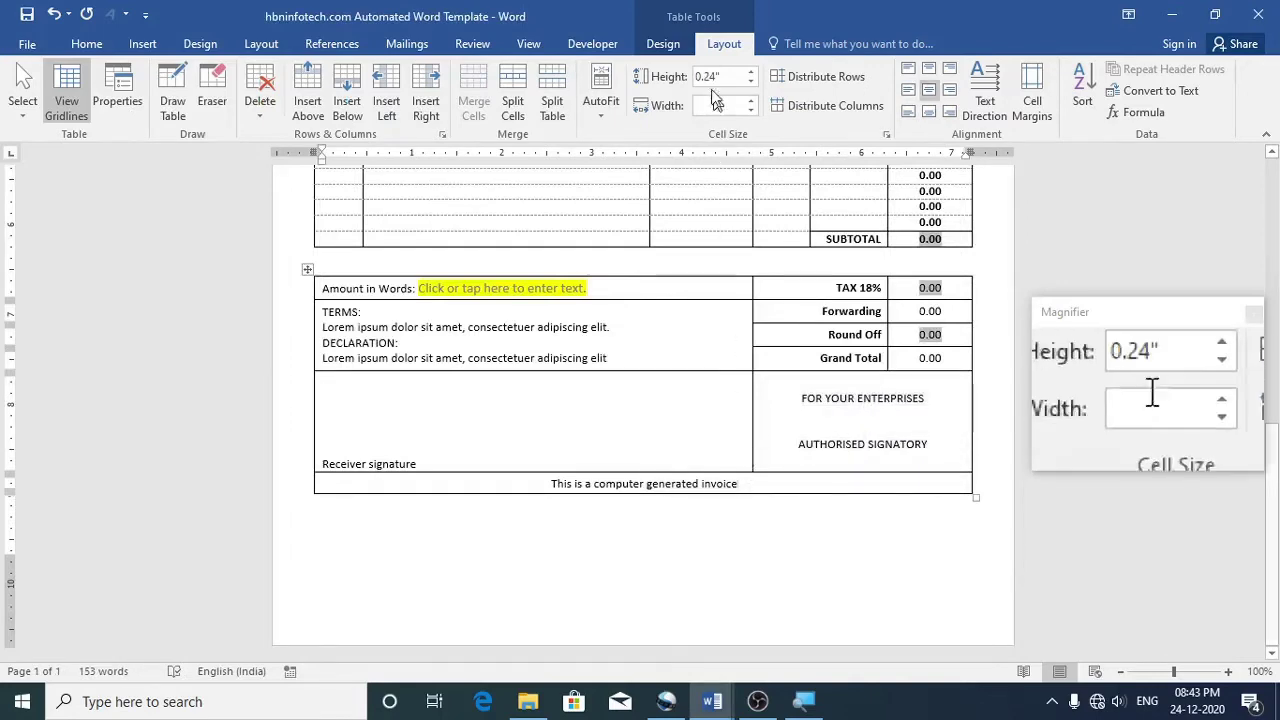
key("alt+Tab")
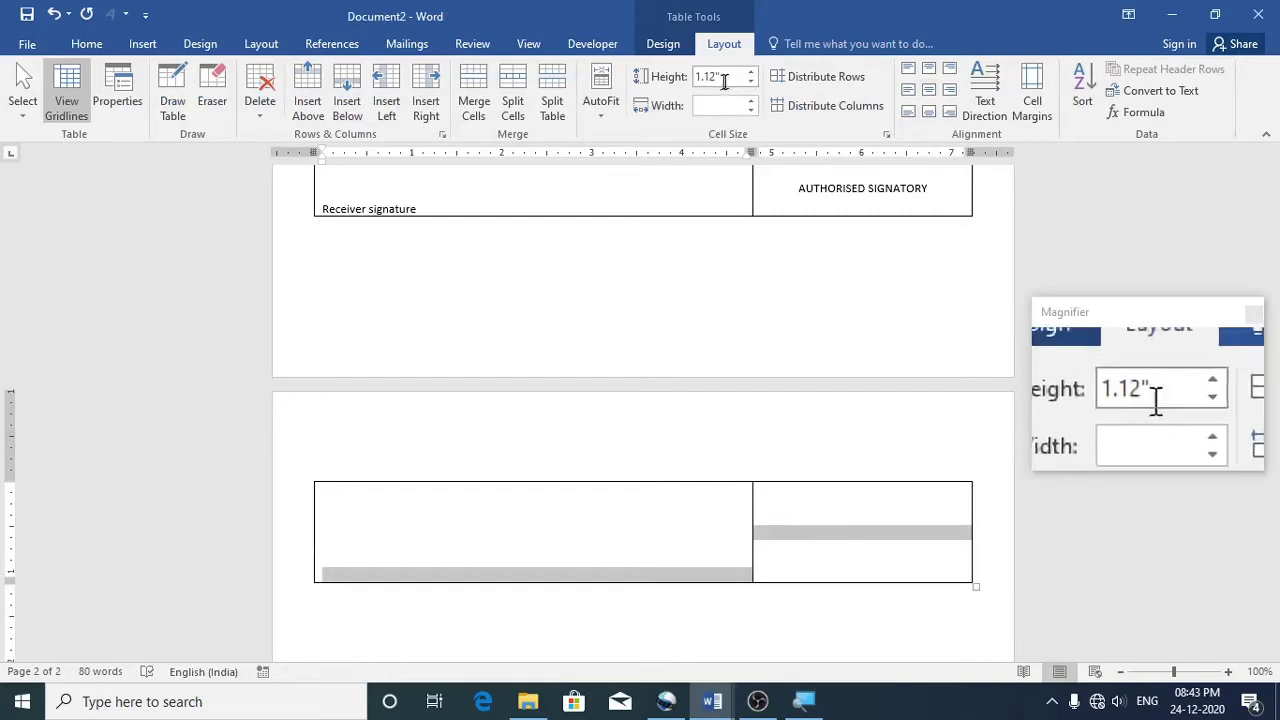
left_click_drag(711, 77, 672, 80)
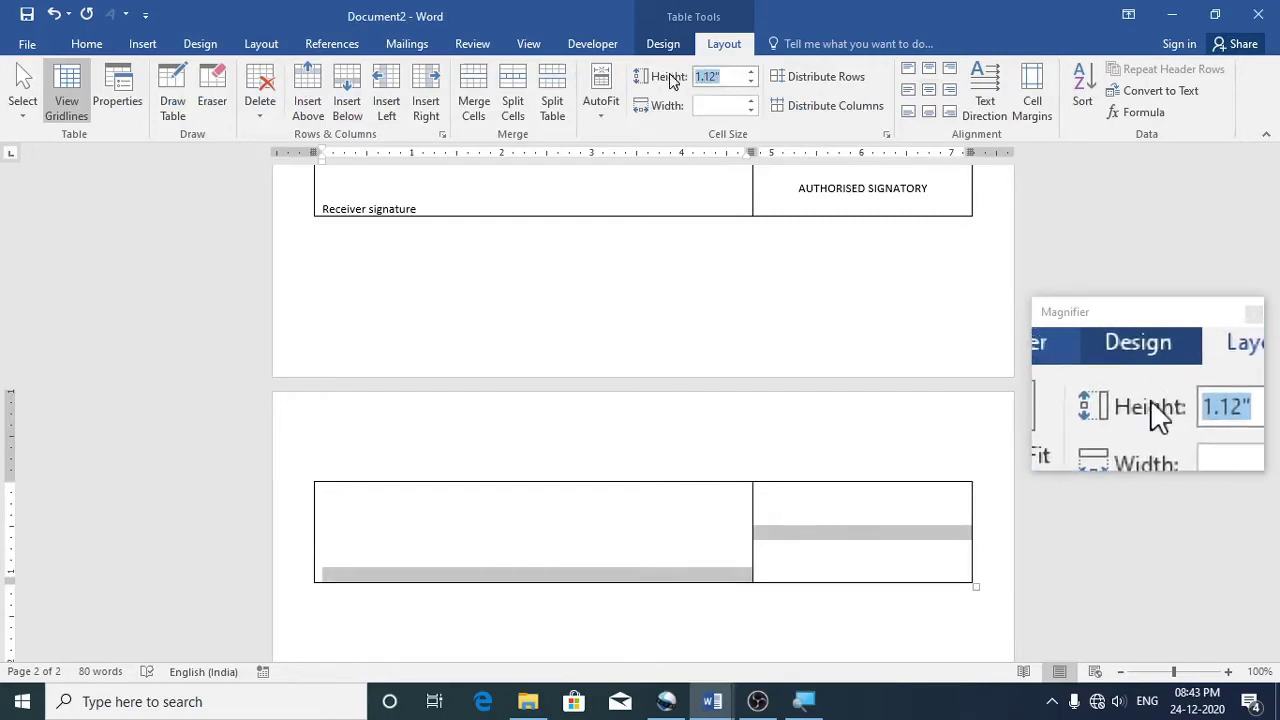
type("0.24")
key("Return")
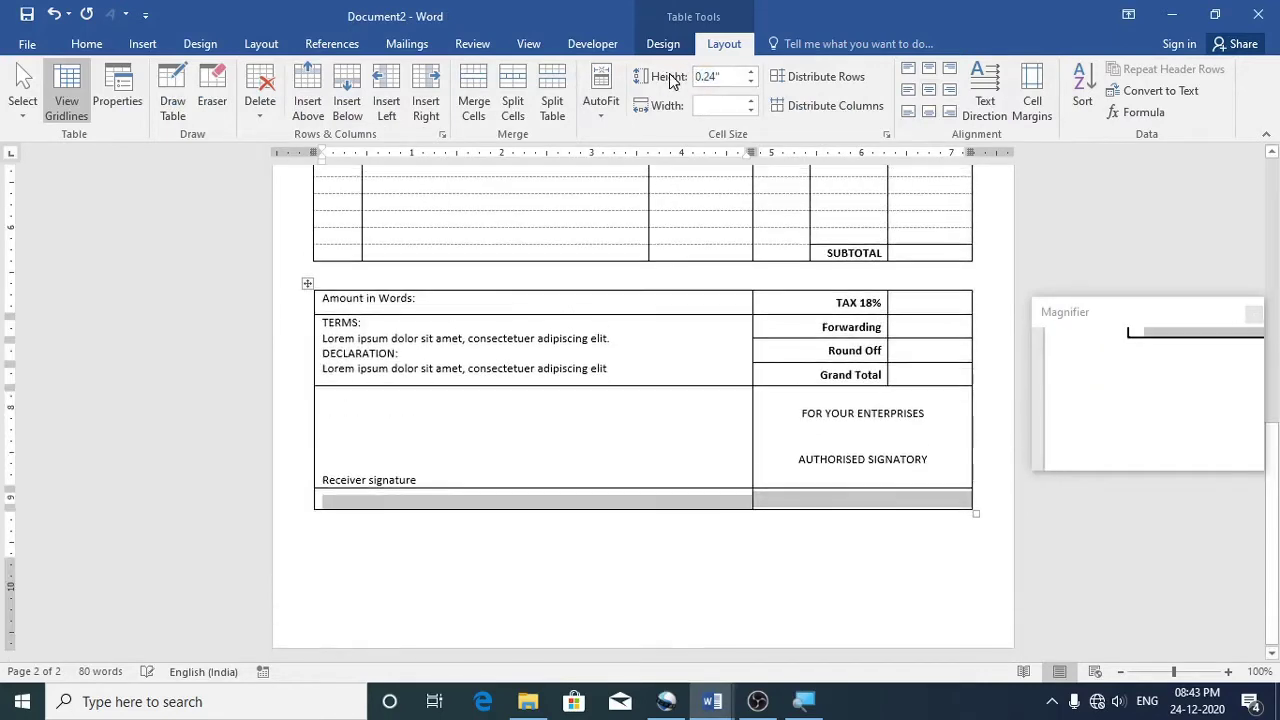
Merge the two cells of the new bottom row into one
left_click(817, 501)
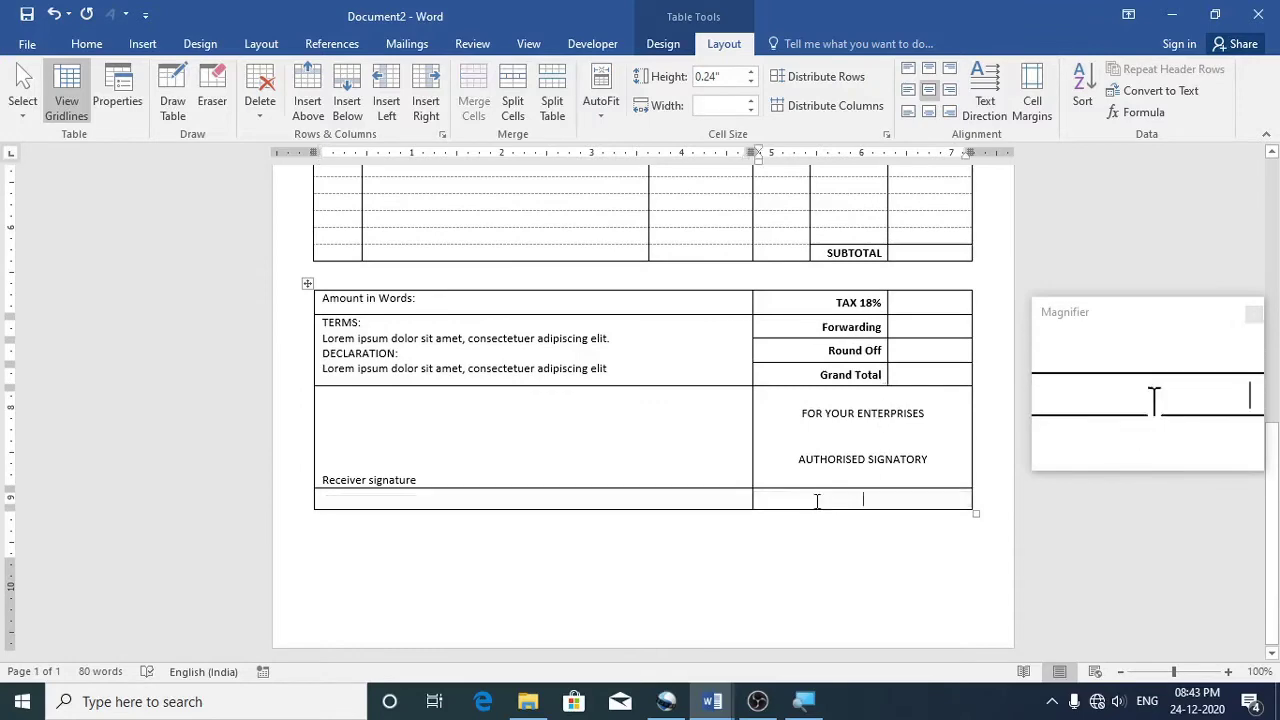
left_click_drag(779, 497, 714, 494)
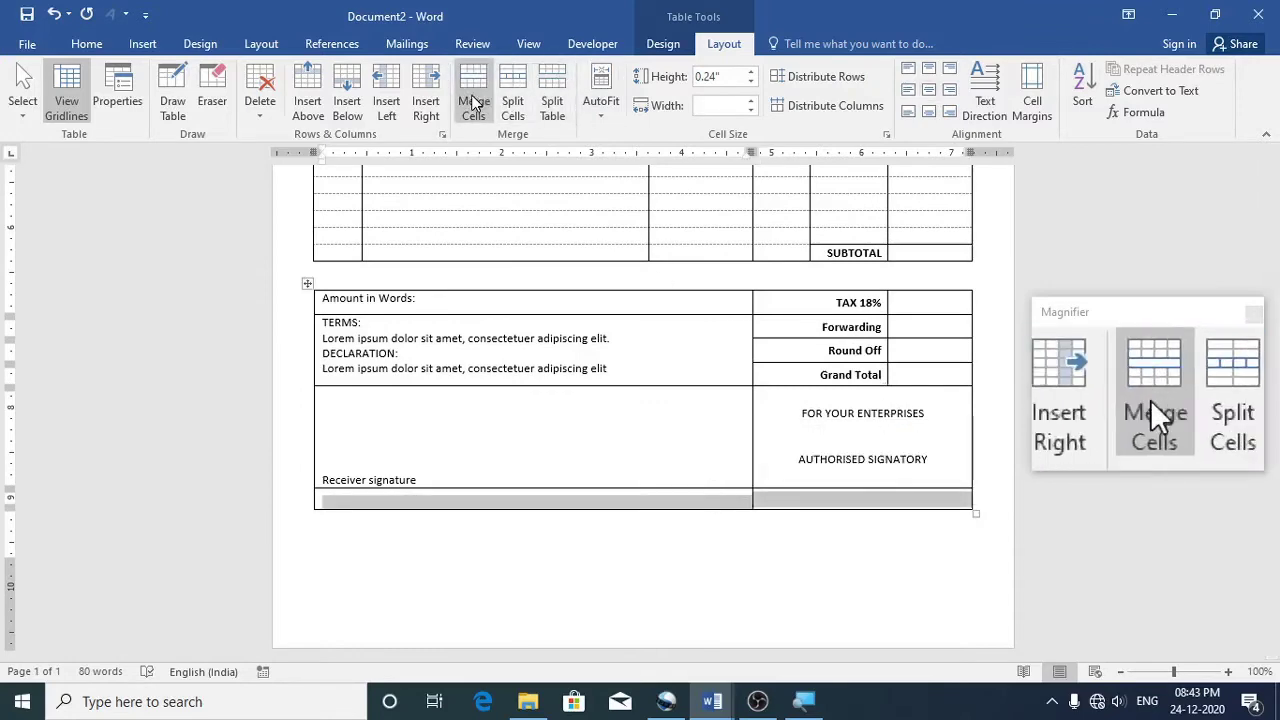
left_click(474, 100)
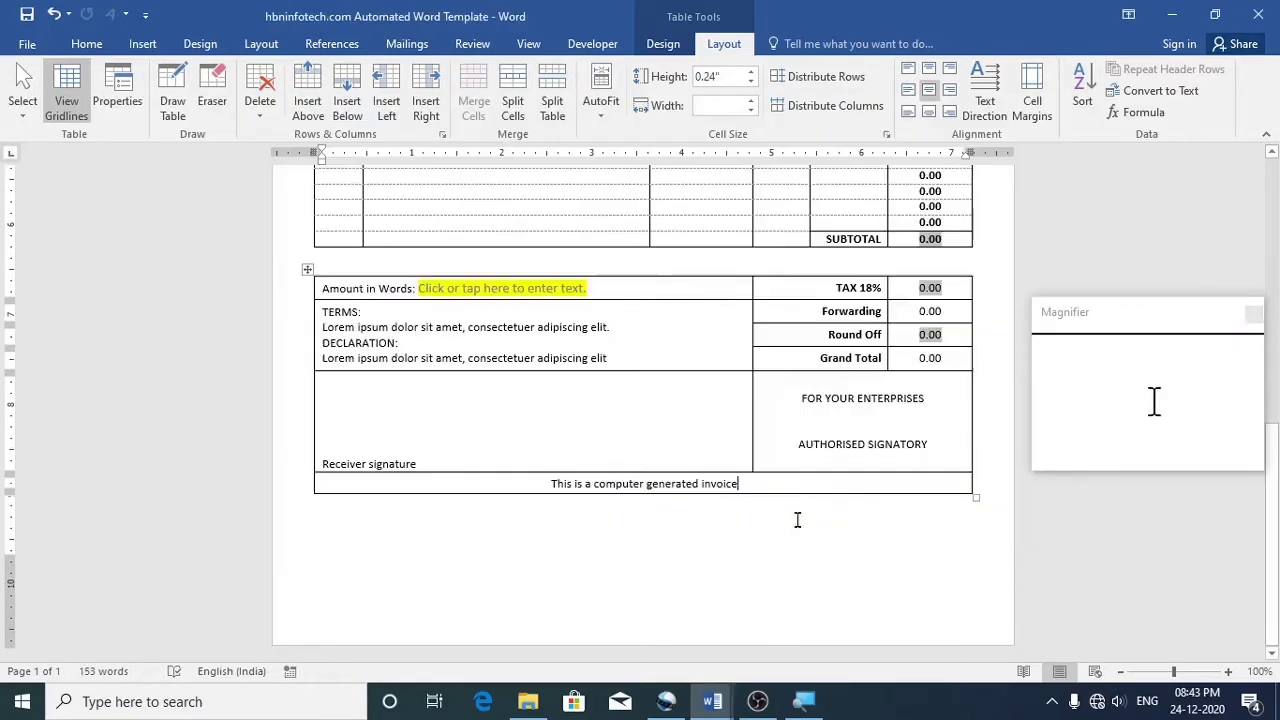
Copy "This is a computer generated invoice" from the template into the merged bottom row of Document2 and centre it in both directions
left_click_drag(744, 483, 582, 485)
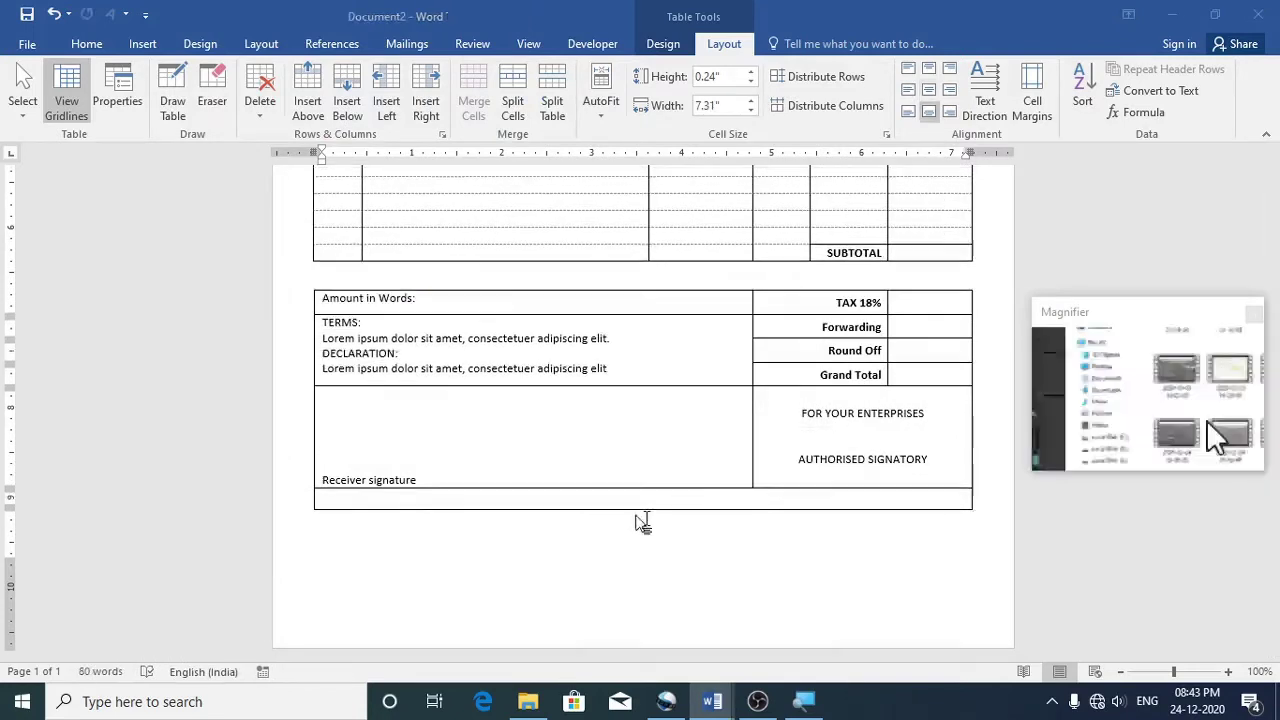
left_click(712, 506)
type("This is a computer generated invoice")
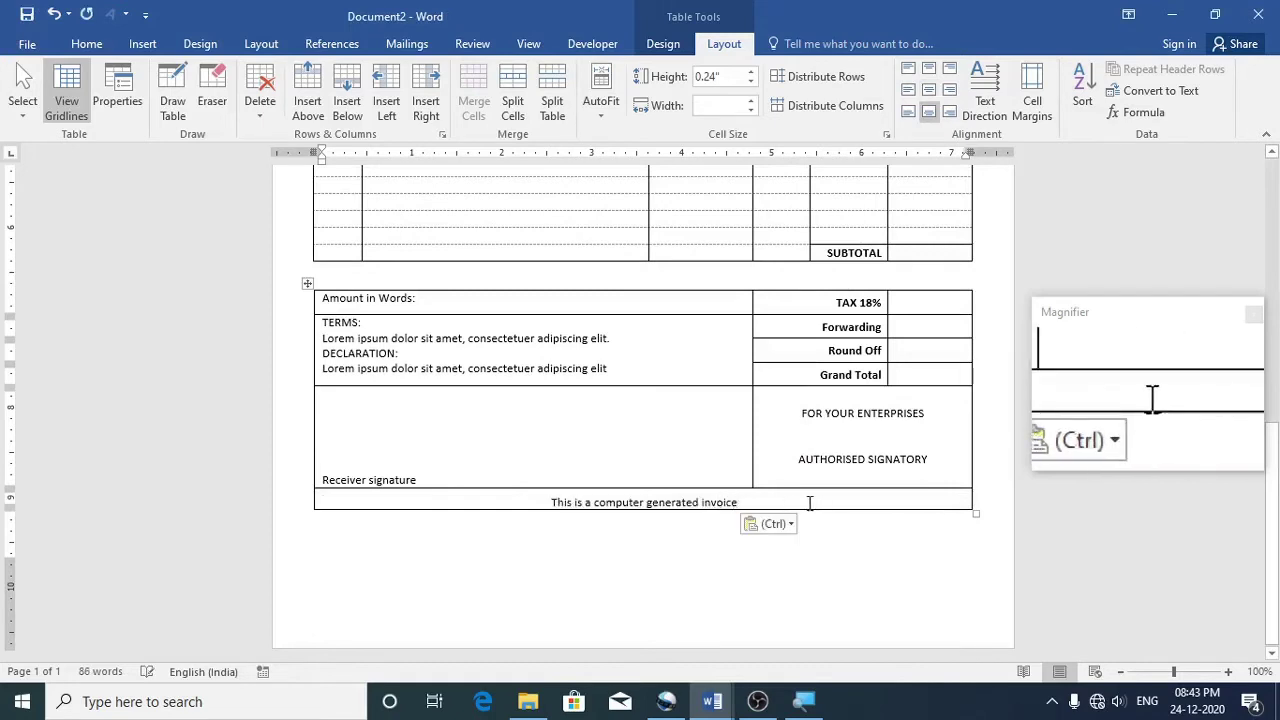
left_click(926, 91)
scroll(693, 536, "up", 1)
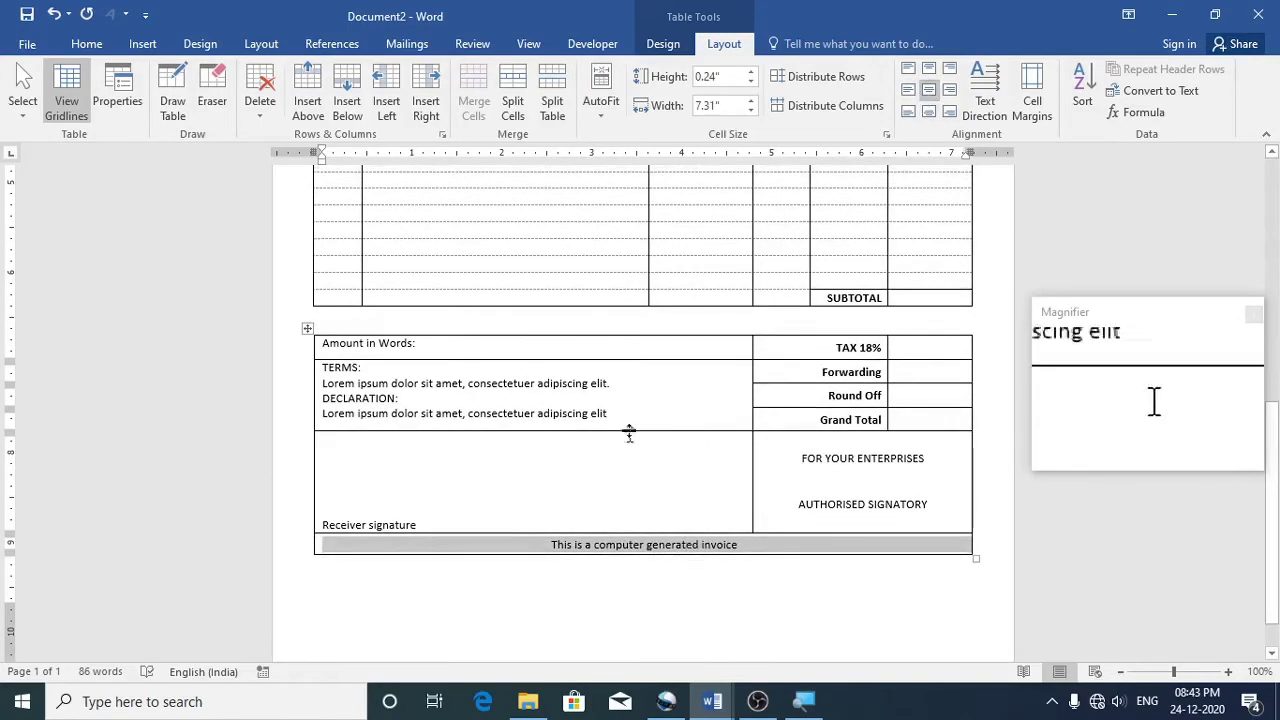
left_click(644, 395)
scroll(644, 400, "up", 12)
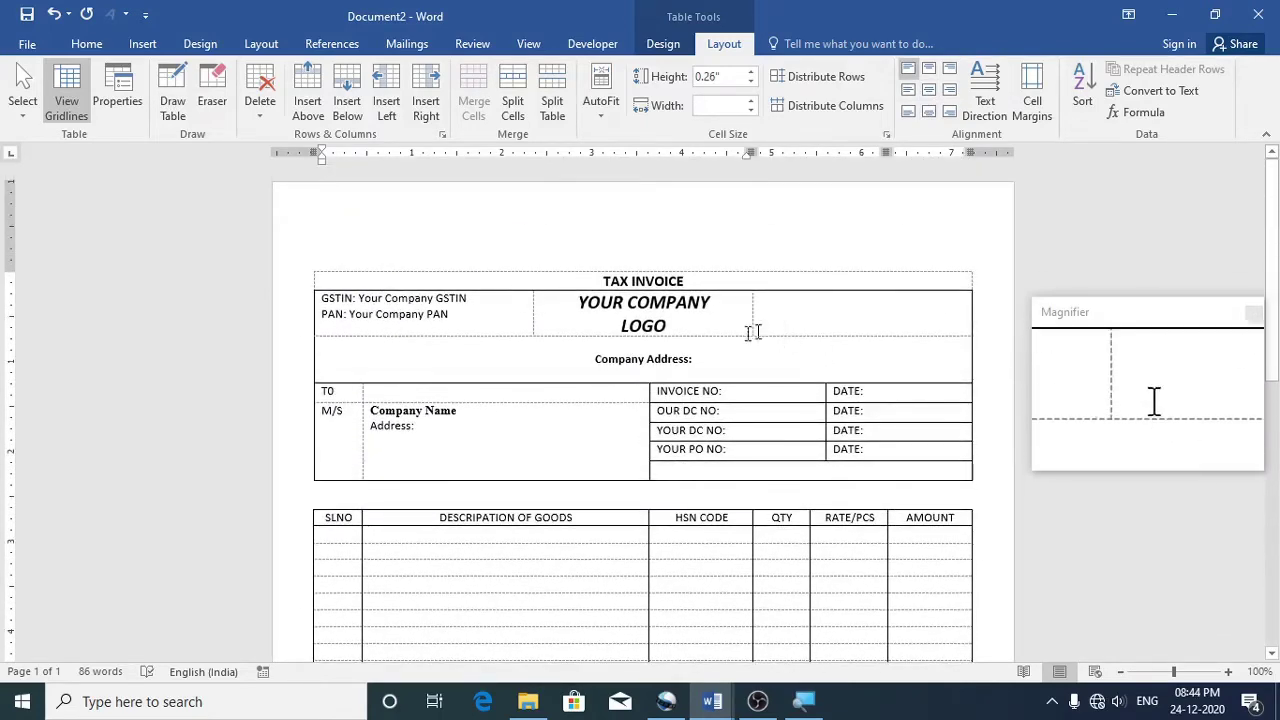
scroll(922, 405, "down", 10)
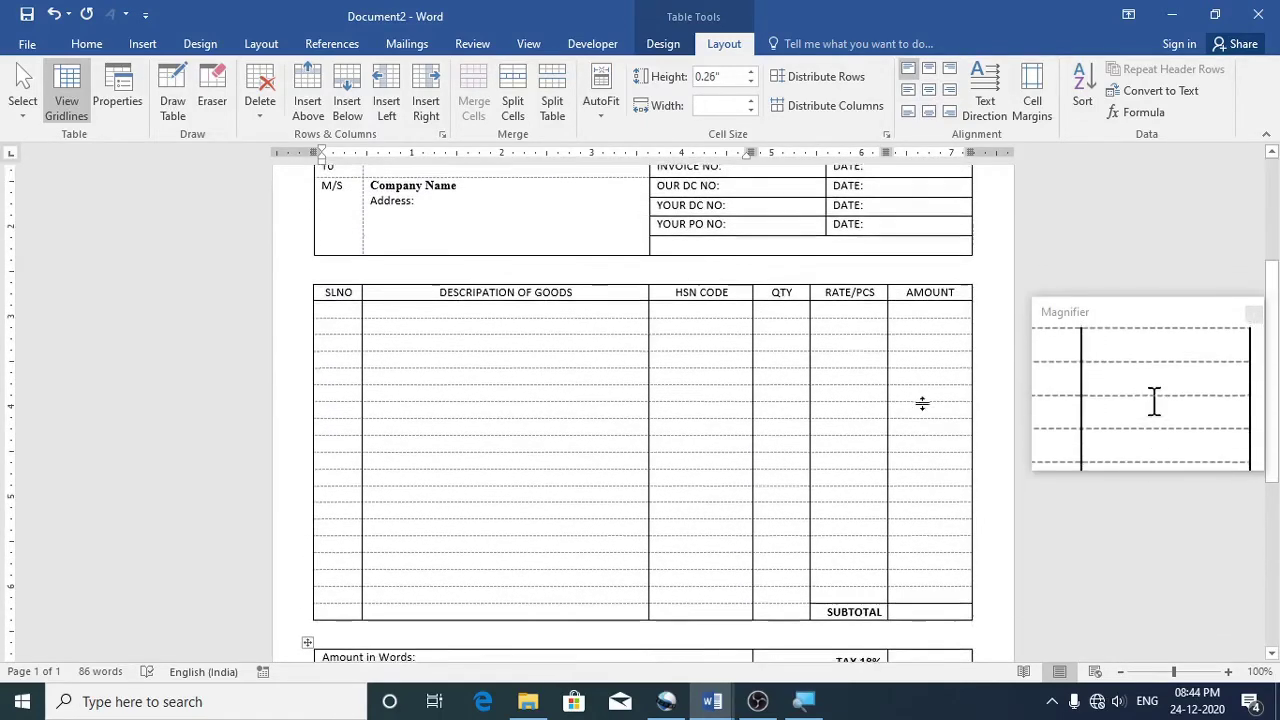
scroll(924, 408, "up", 10)
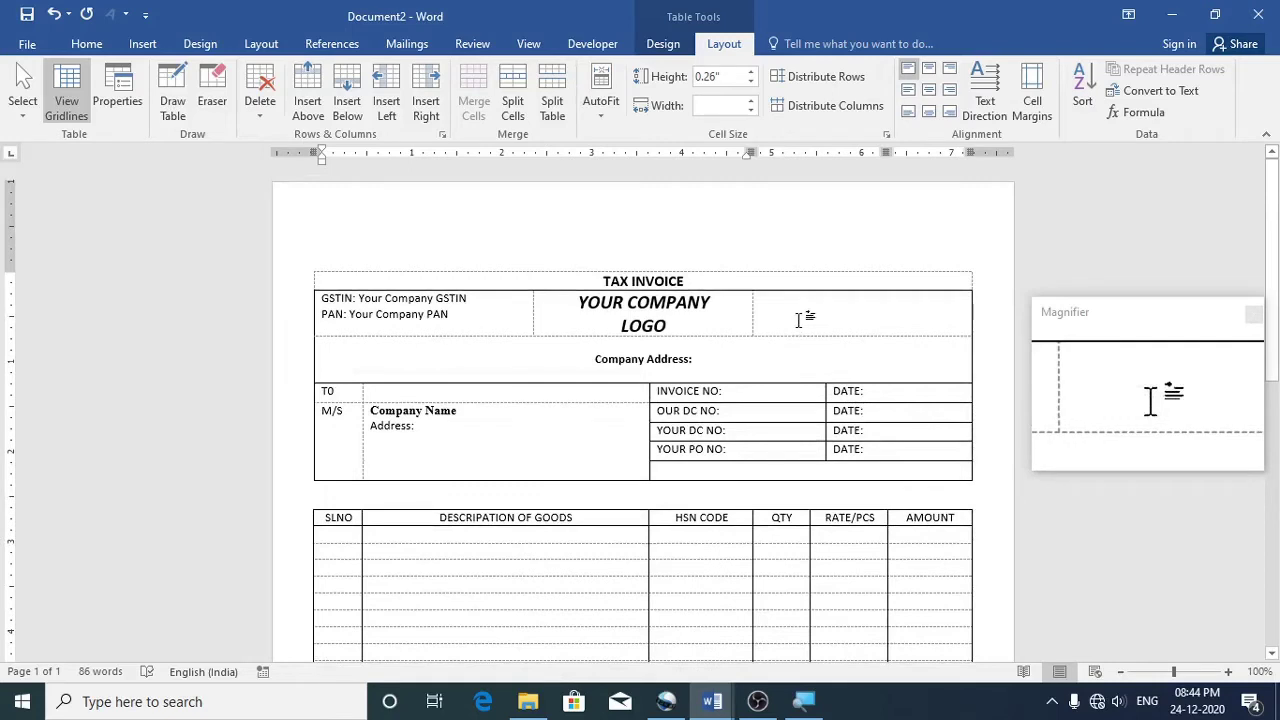
scroll(814, 320, "down", 1)
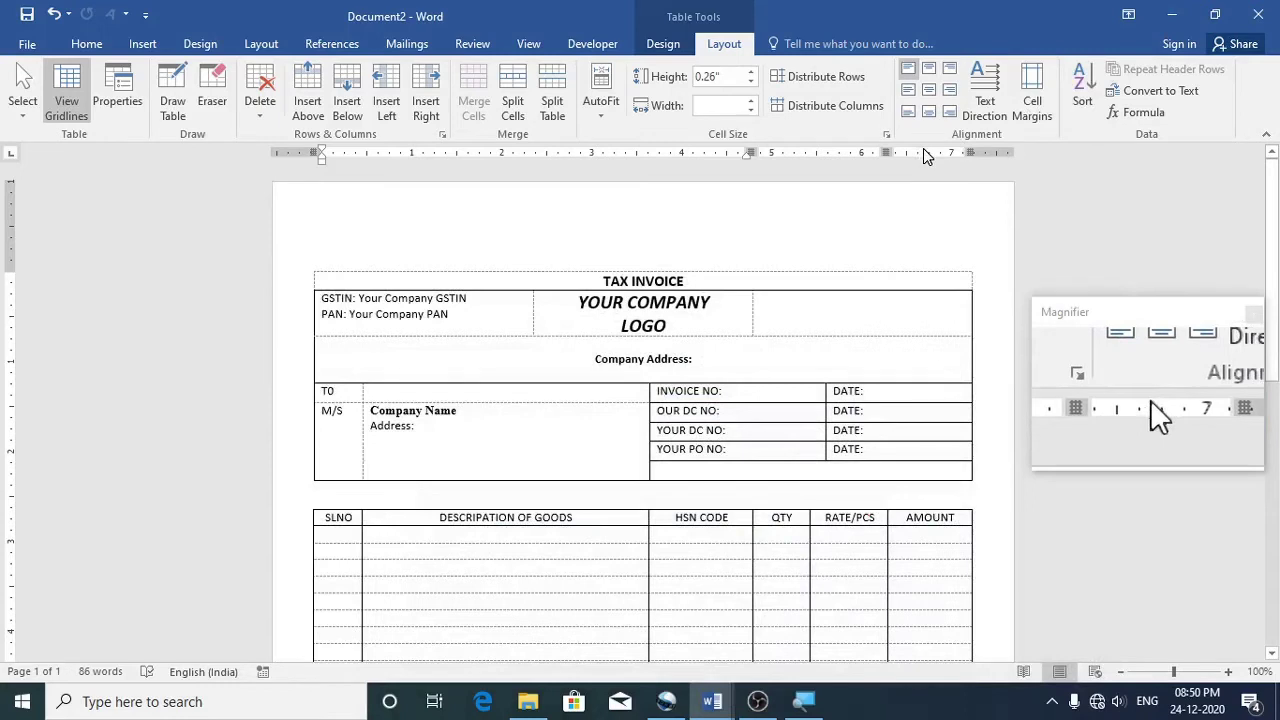
Check in Word's ribbon customization options that the Developer tab is enabled
left_click(595, 46)
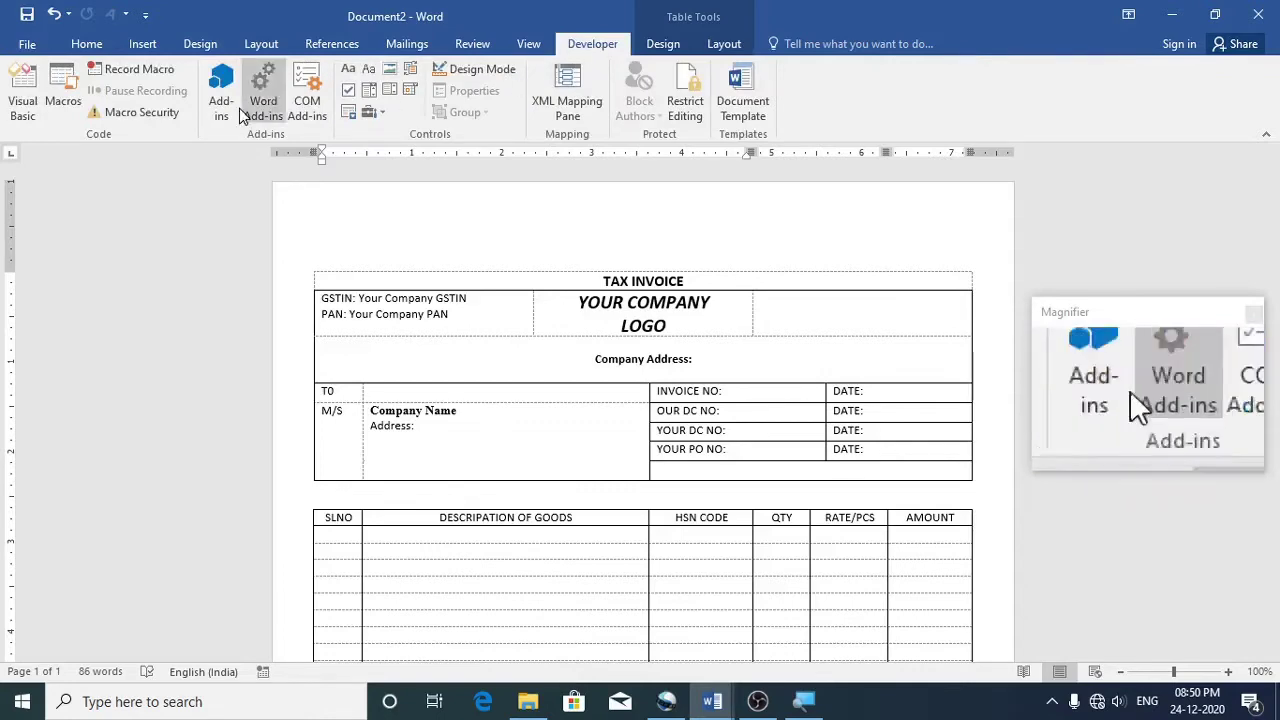
left_click(27, 46)
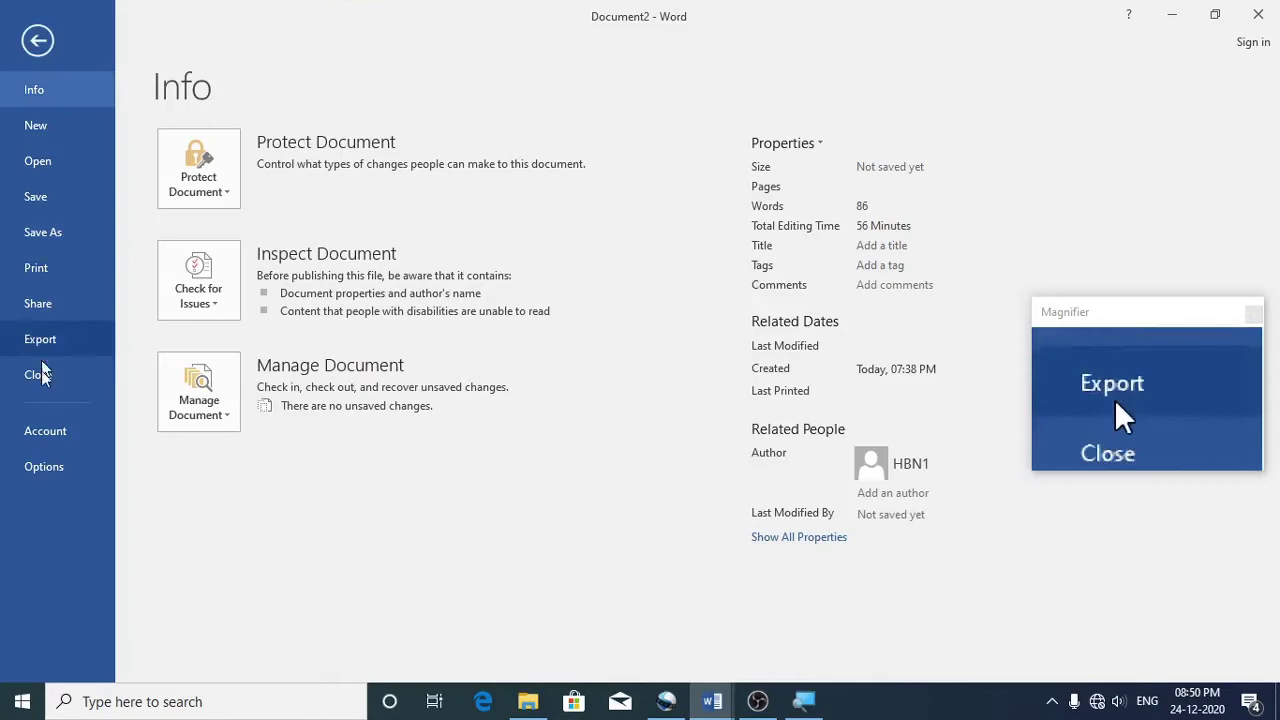
left_click(46, 472)
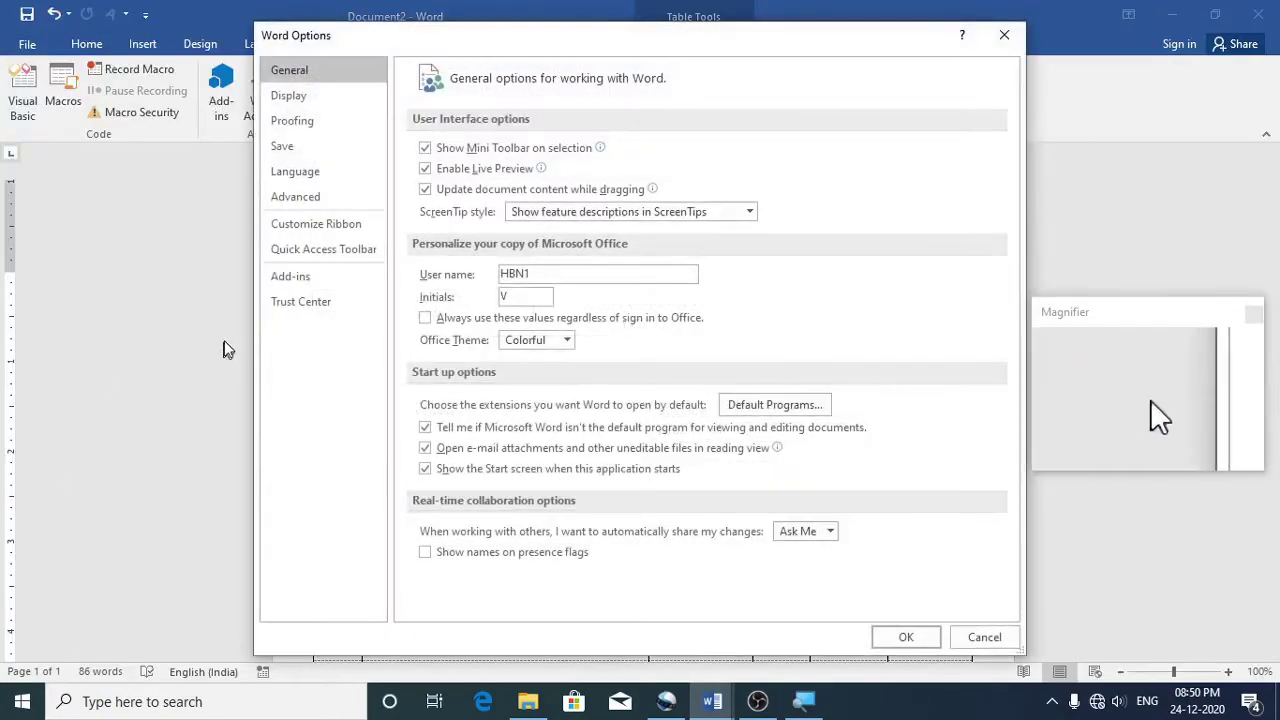
left_click(325, 233)
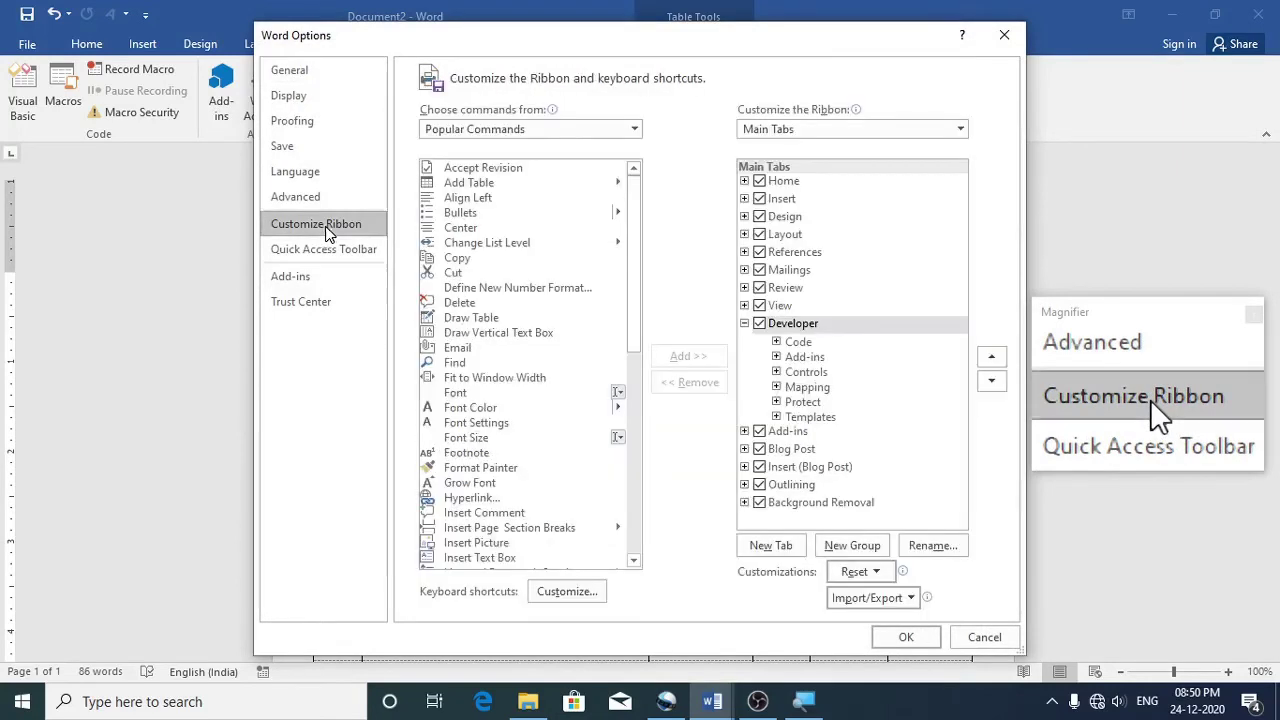
left_click(906, 638)
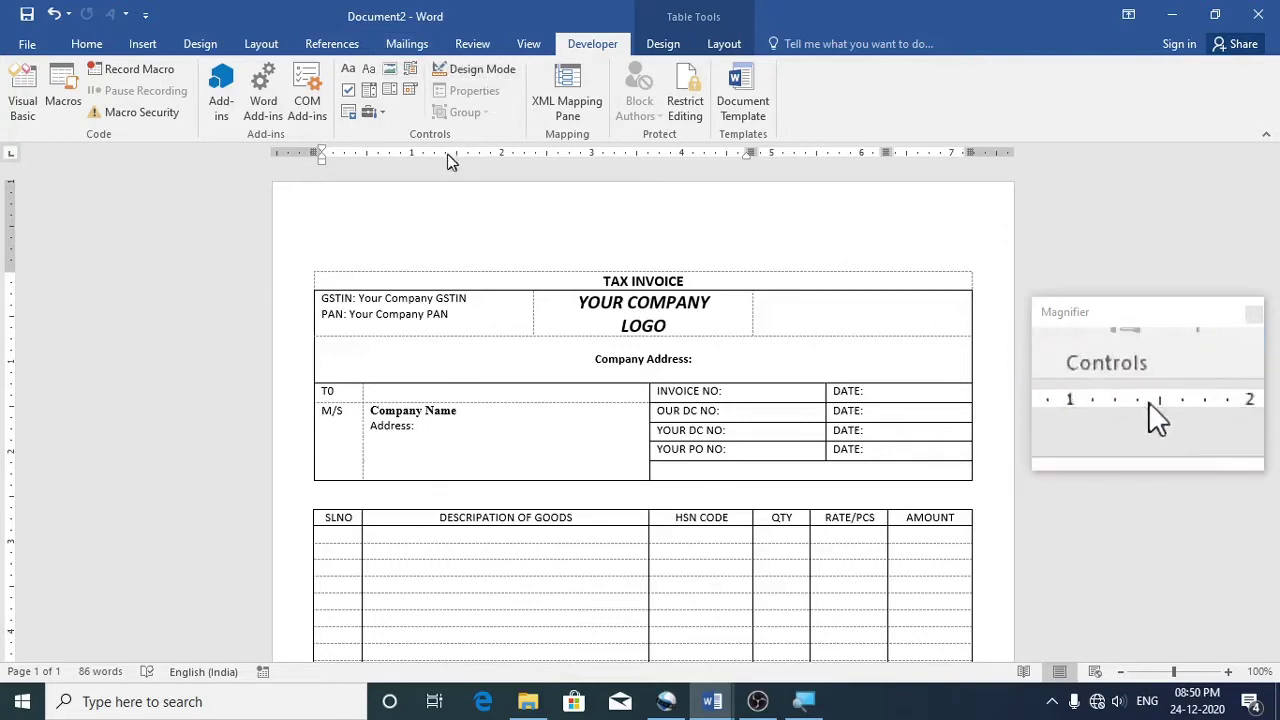
Insert a combo box content control in the empty cell beside YOUR COMPANY LOGO and align it top right
left_click(388, 116)
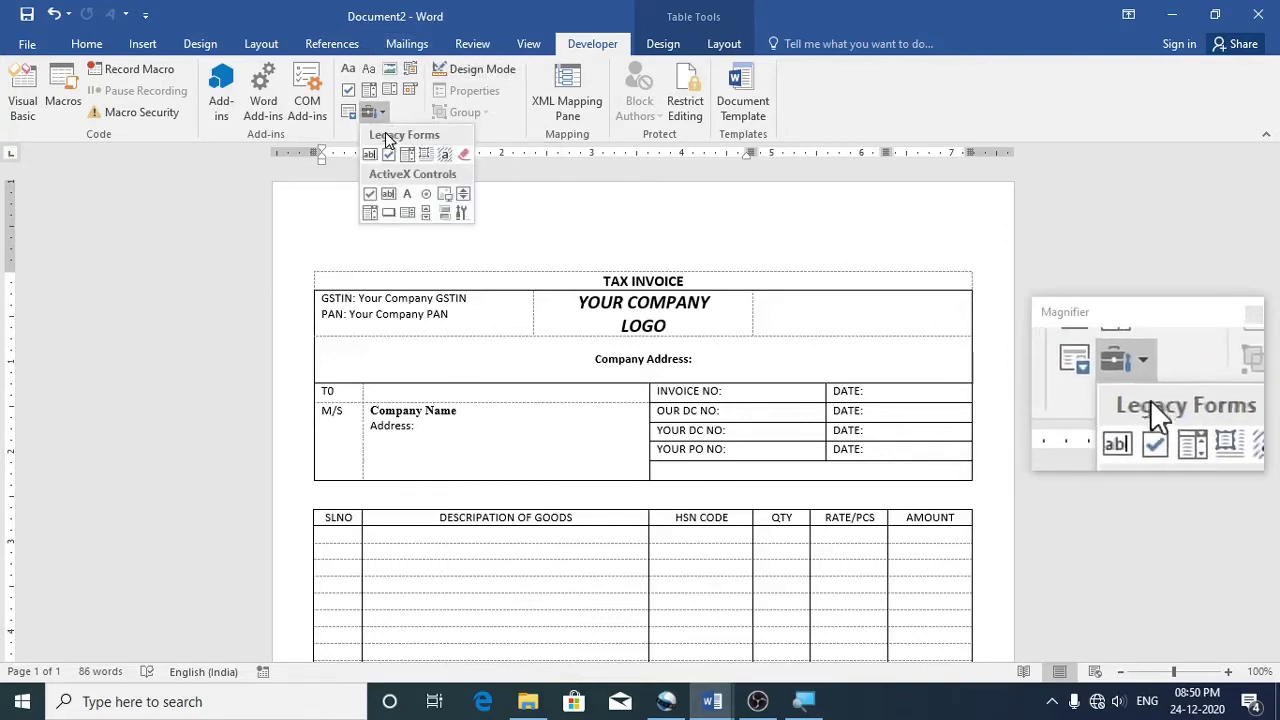
left_click(506, 132)
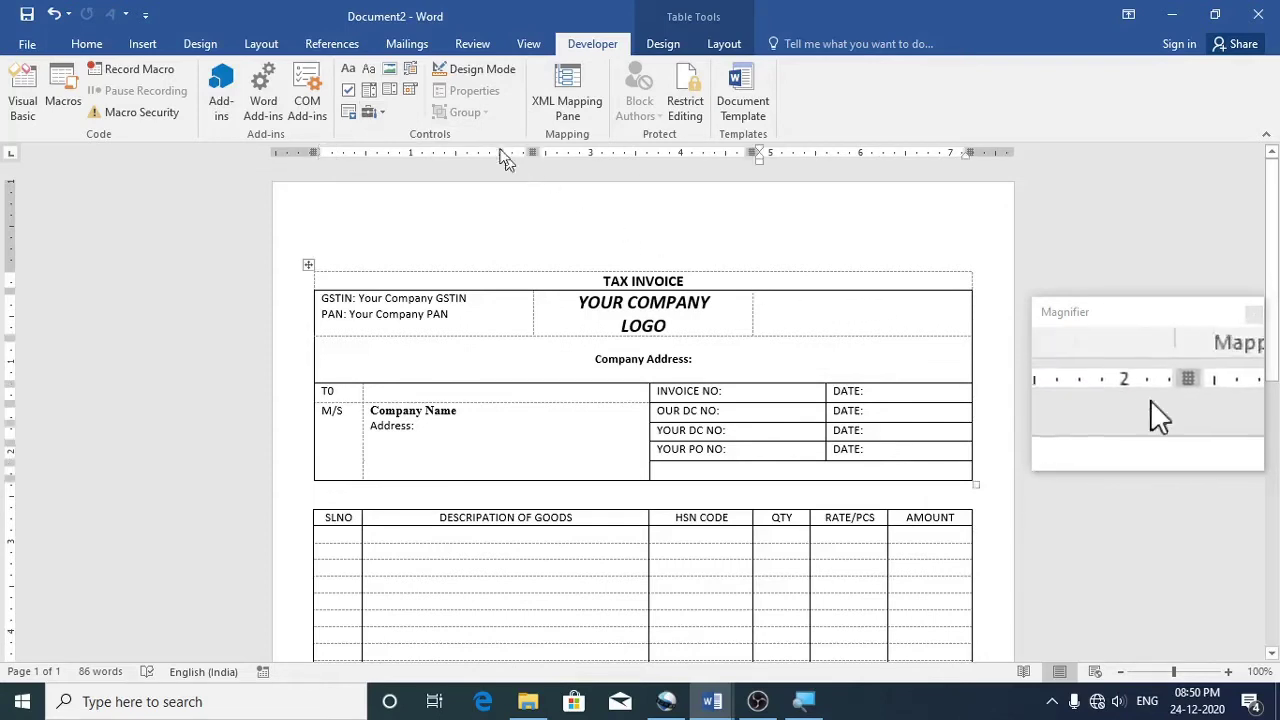
left_click(370, 91)
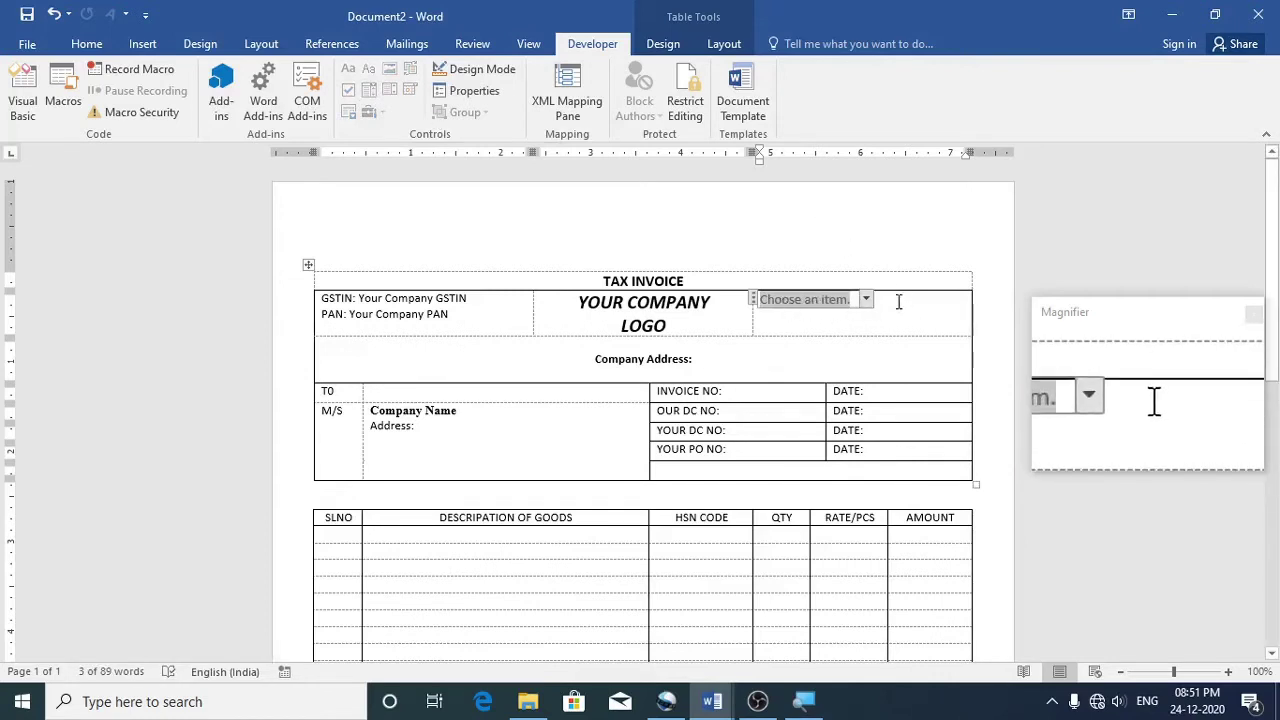
left_click(726, 45)
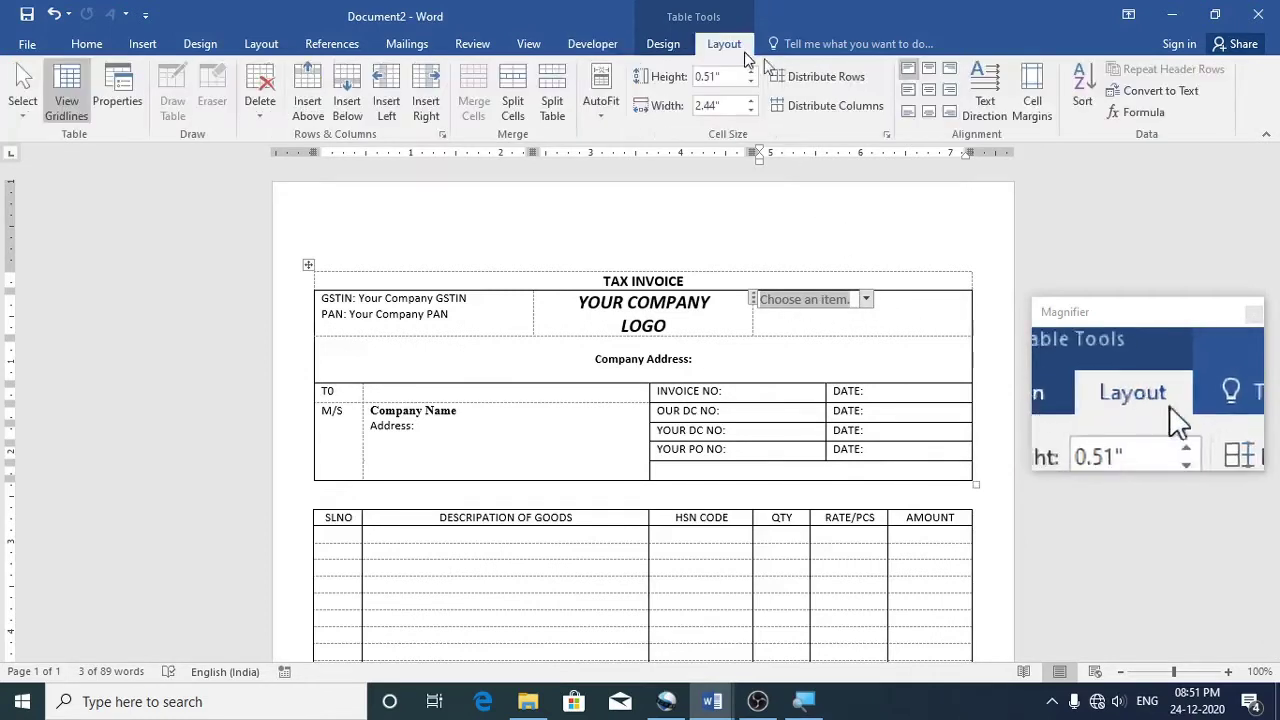
left_click(949, 68)
left_click(905, 297)
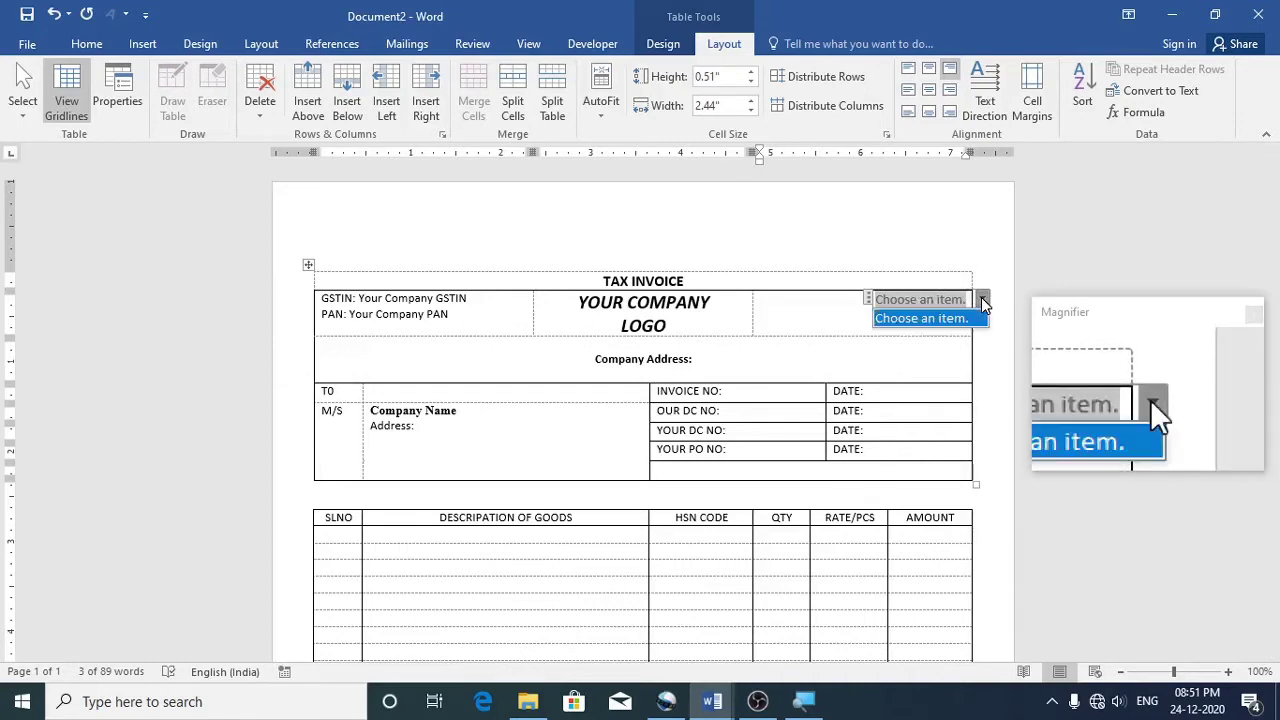
Open the content control's properties and remove the default "Choose an item." entry from its list
left_click(600, 50)
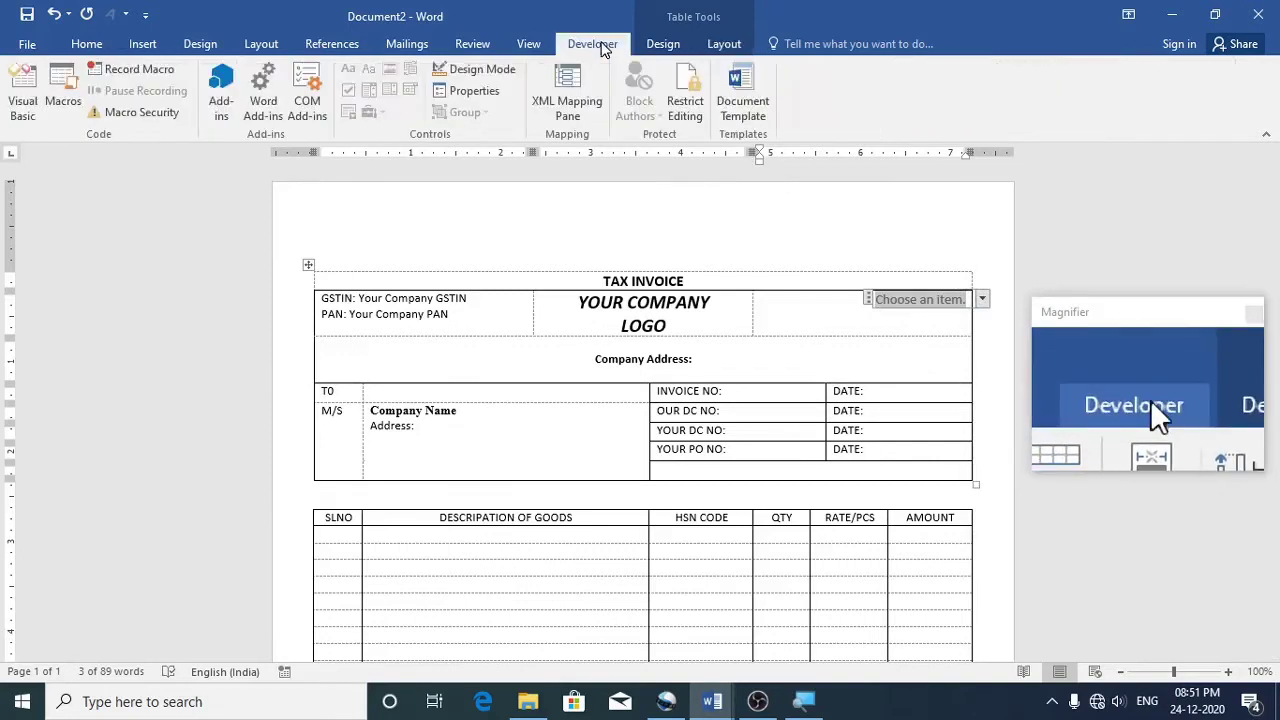
left_click(475, 95)
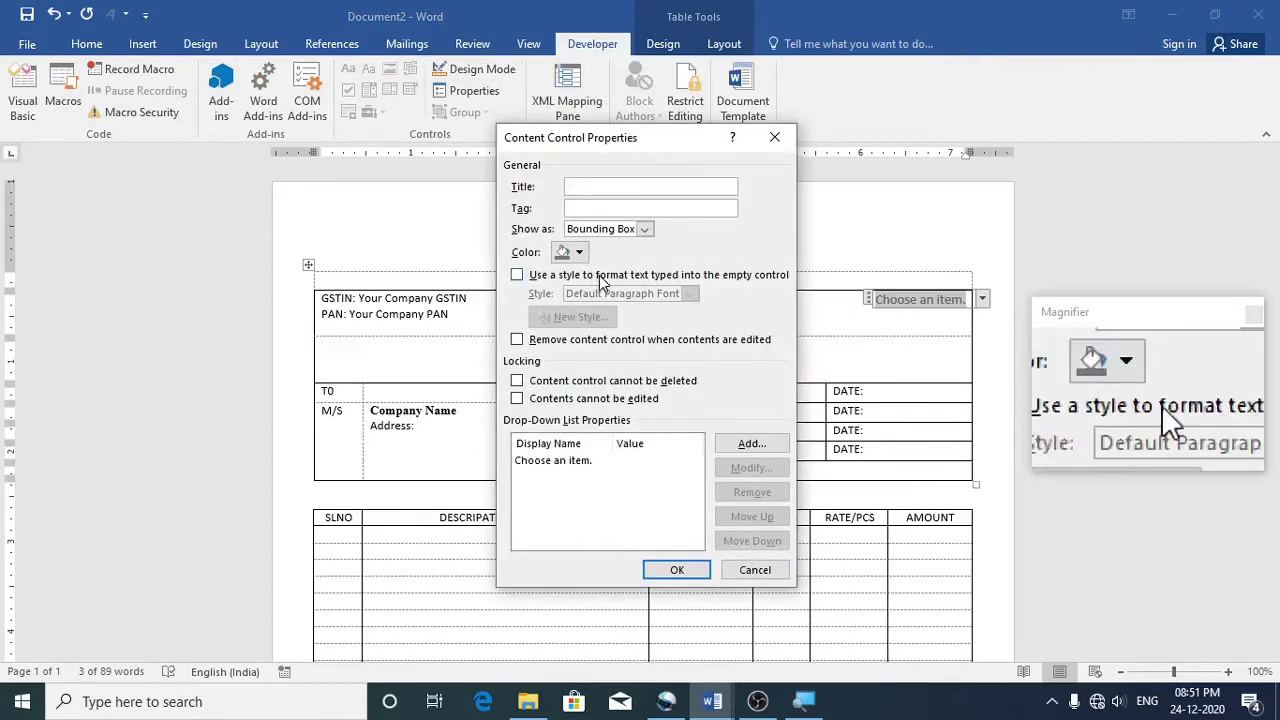
left_click(557, 462)
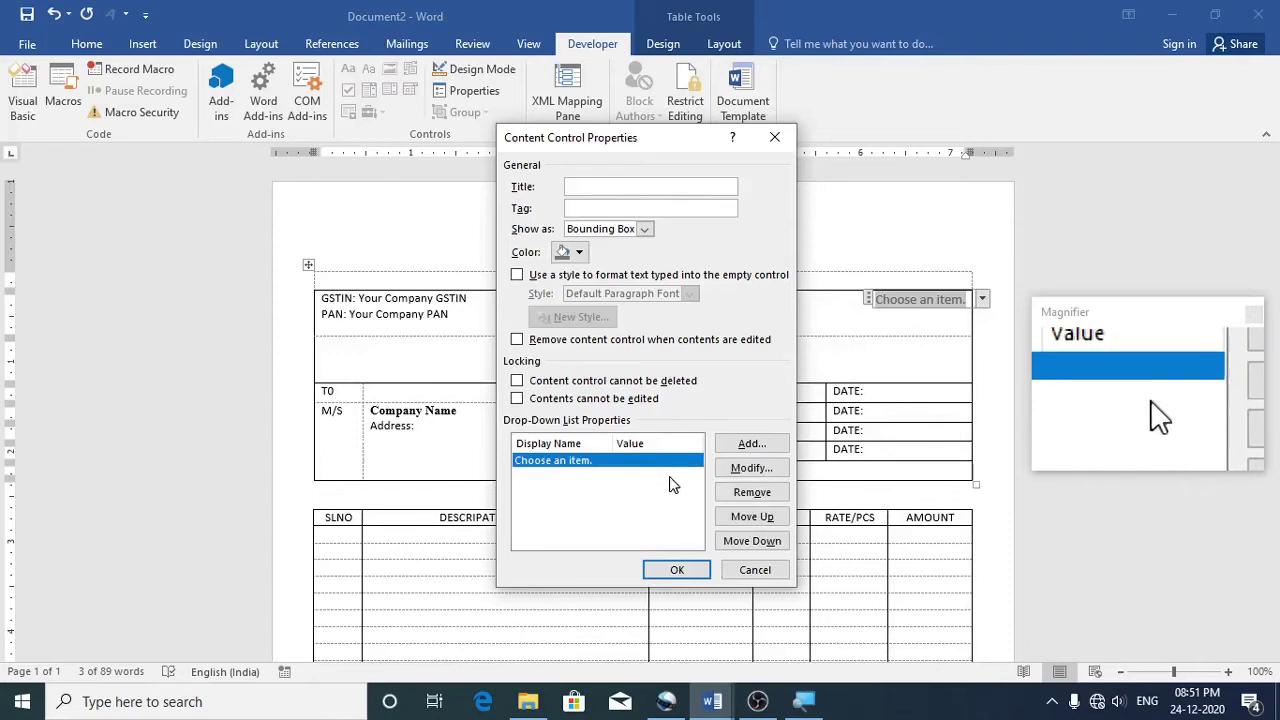
left_click(745, 497)
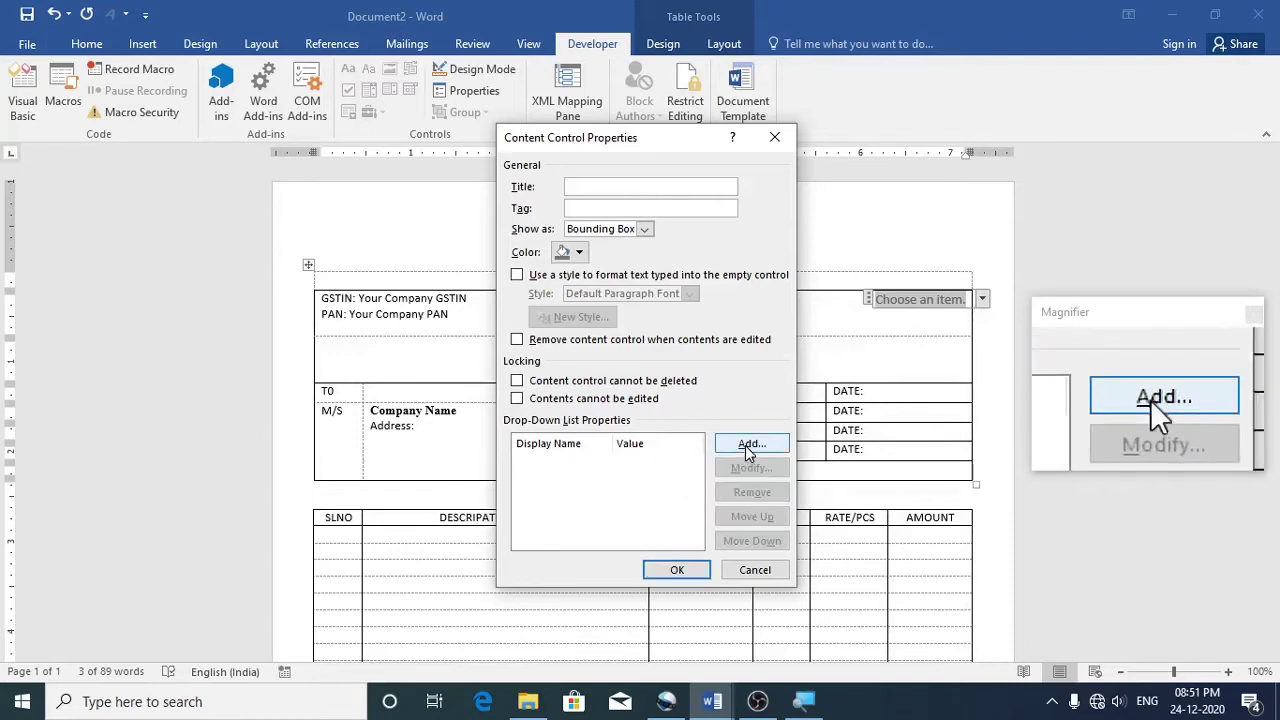
Add the choices Original, Duplicate and Triplicate to the combo box content control's list and apply the properties
left_click(751, 447)
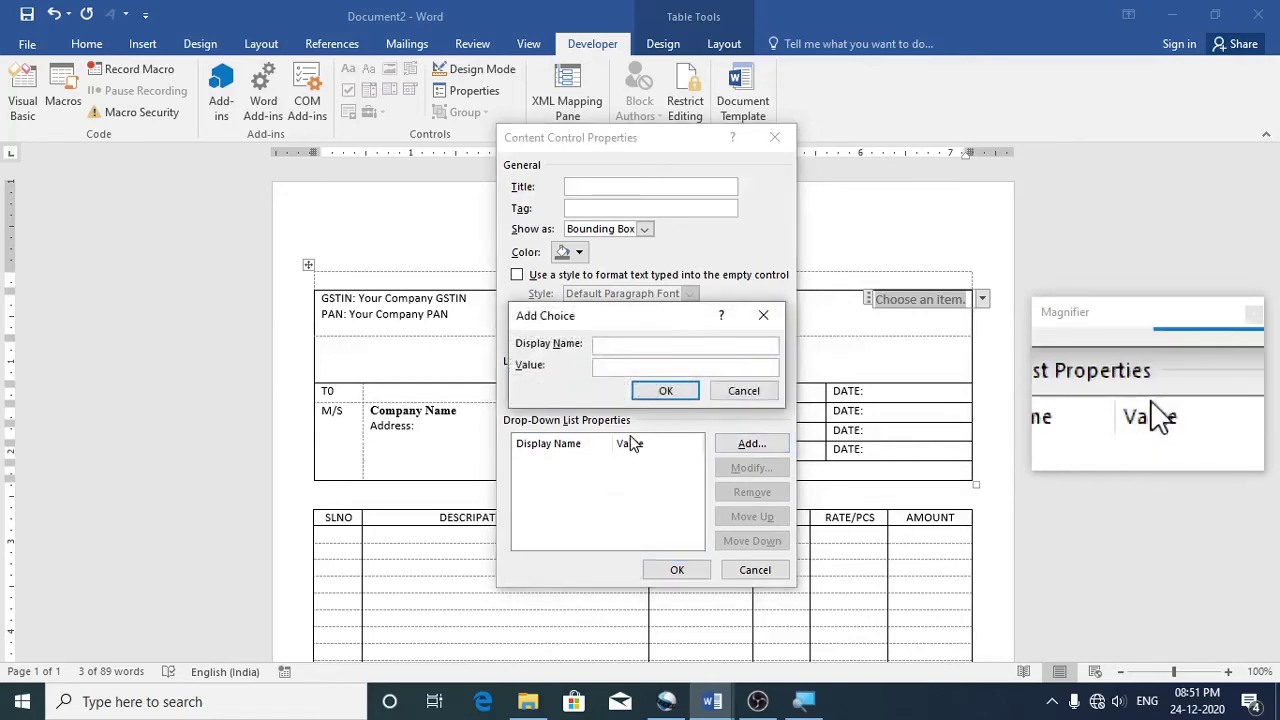
type("Origi")
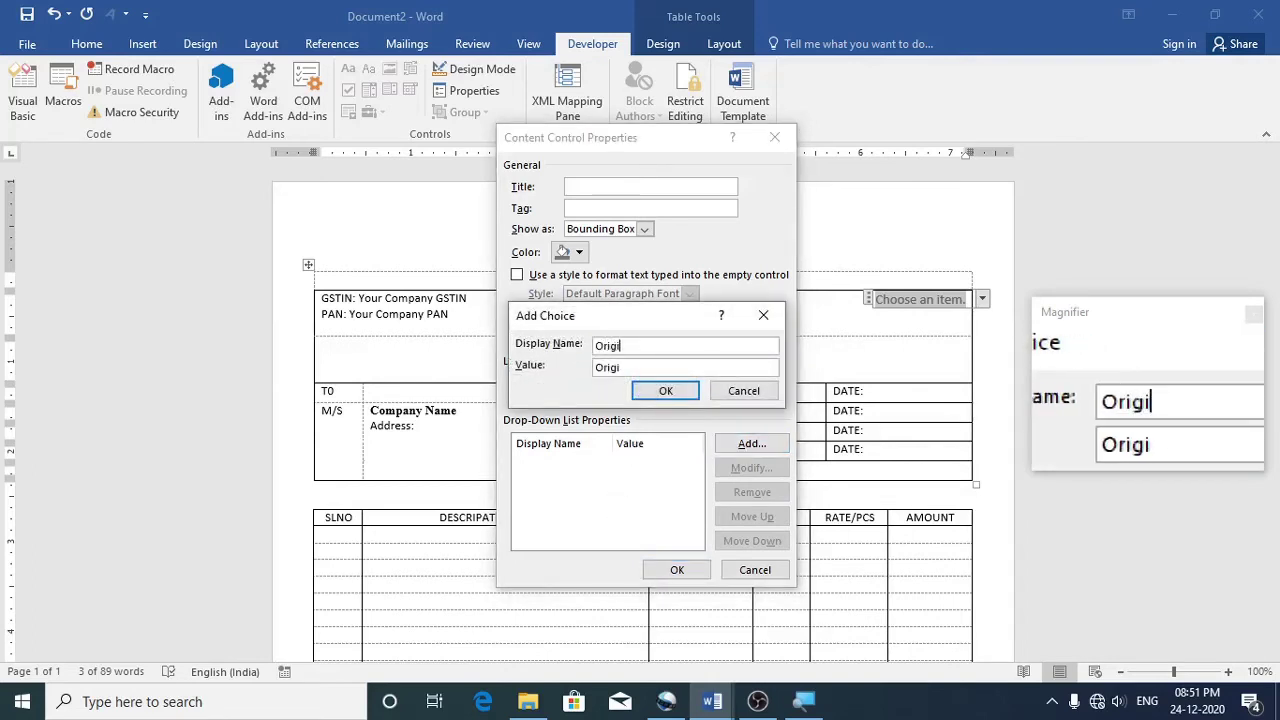
type("nal")
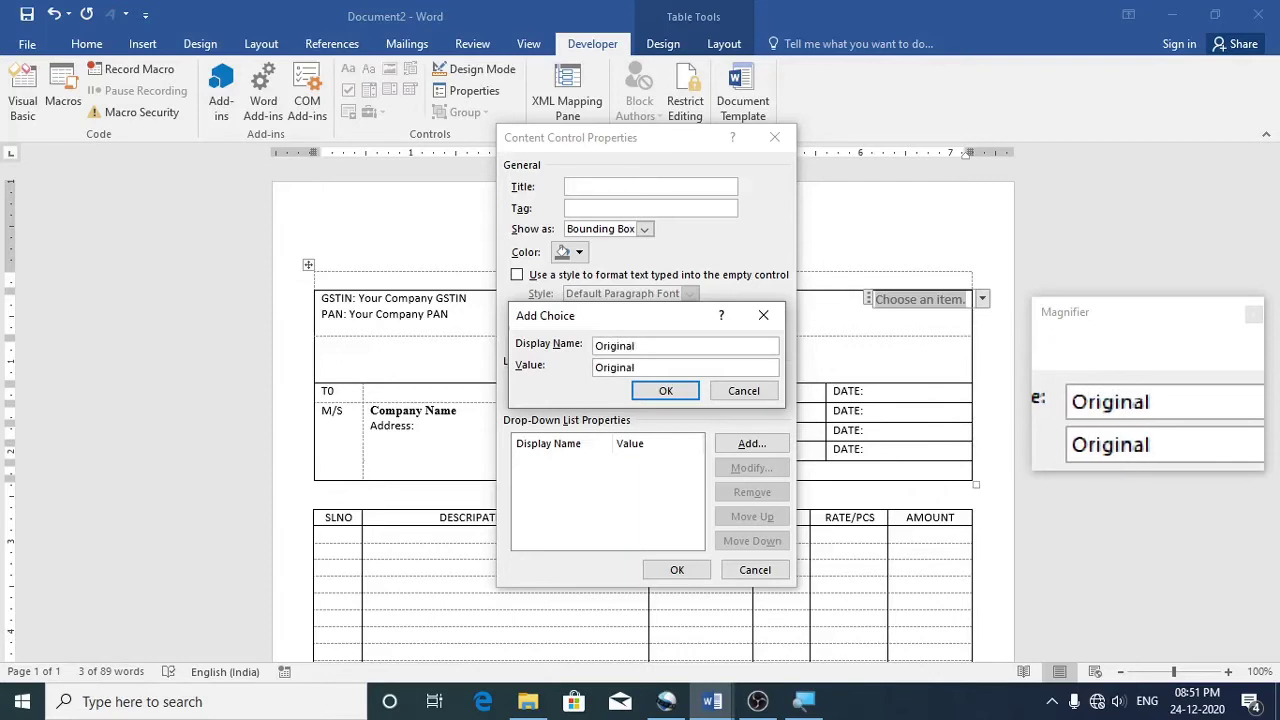
left_click(655, 392)
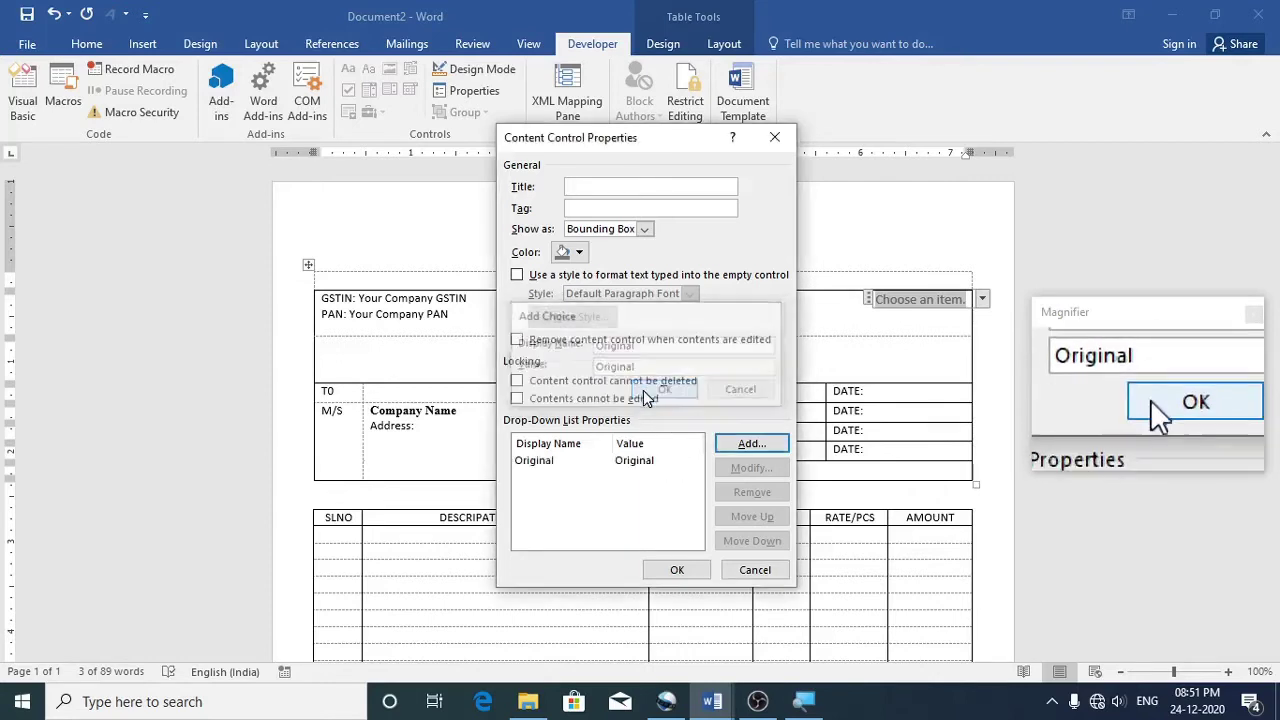
left_click(751, 443)
type("D")
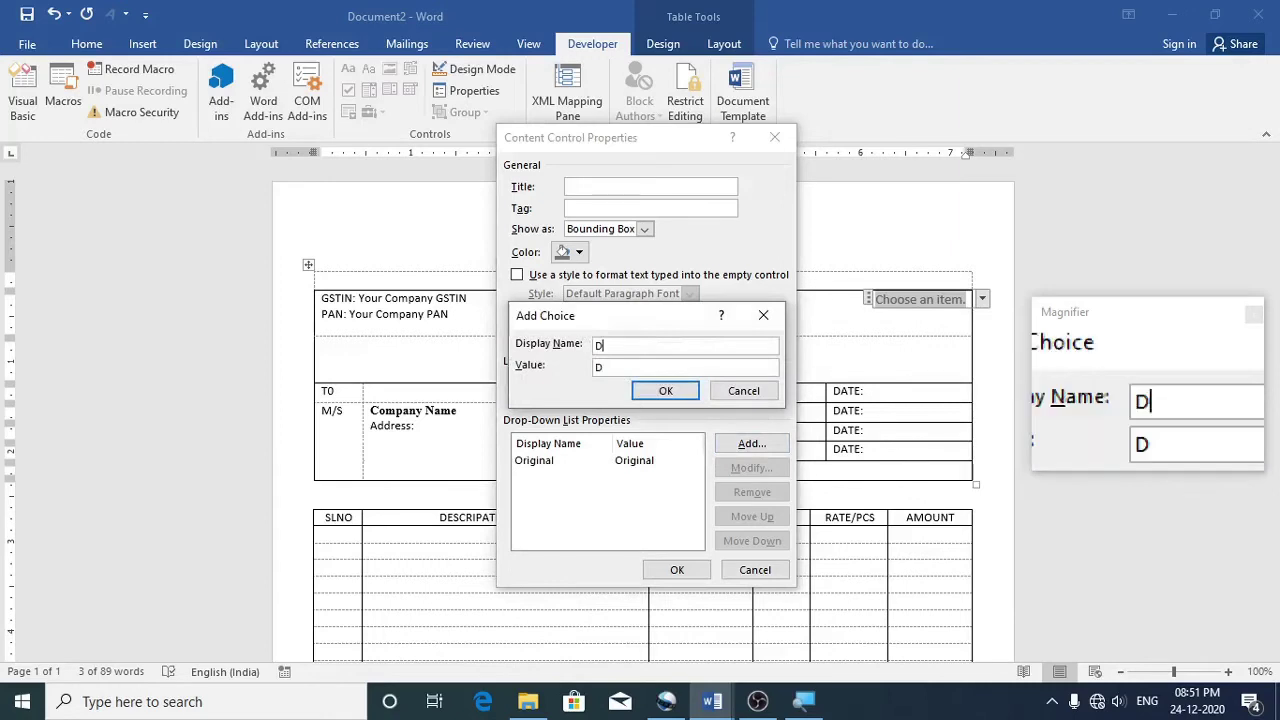
type("uplicate")
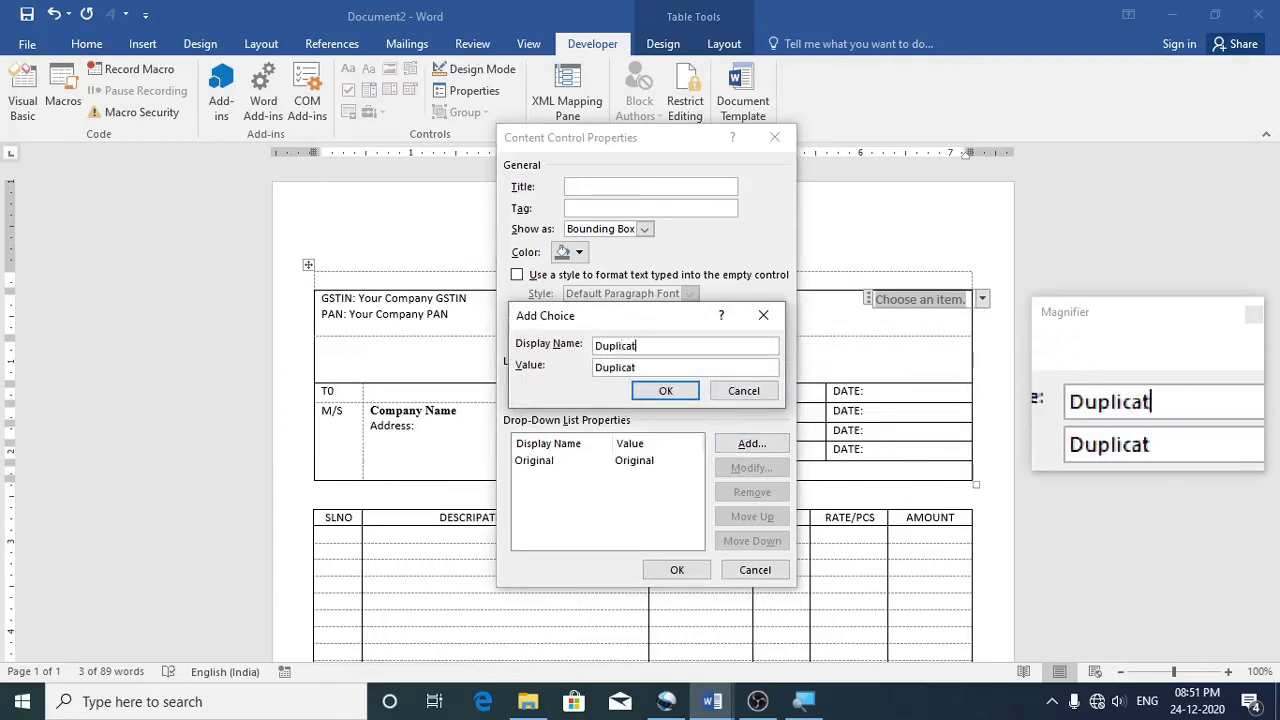
left_click(662, 390)
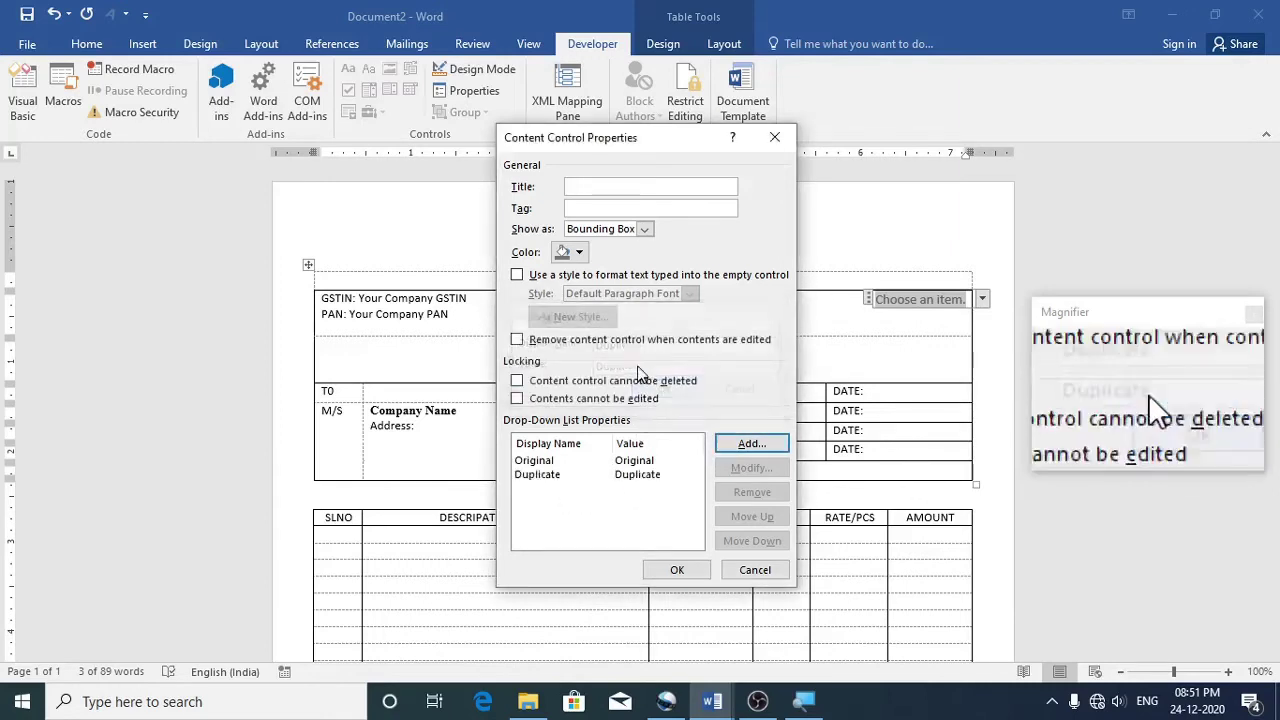
left_click(722, 444)
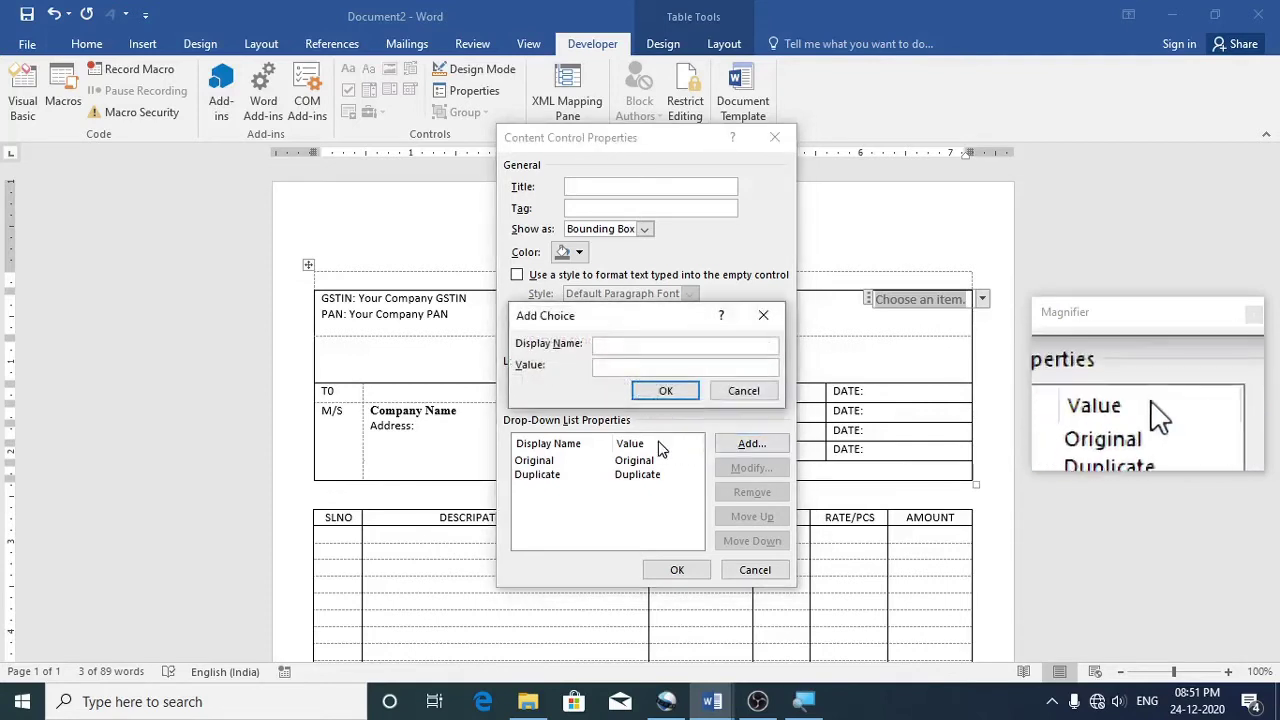
type("Triplicate")
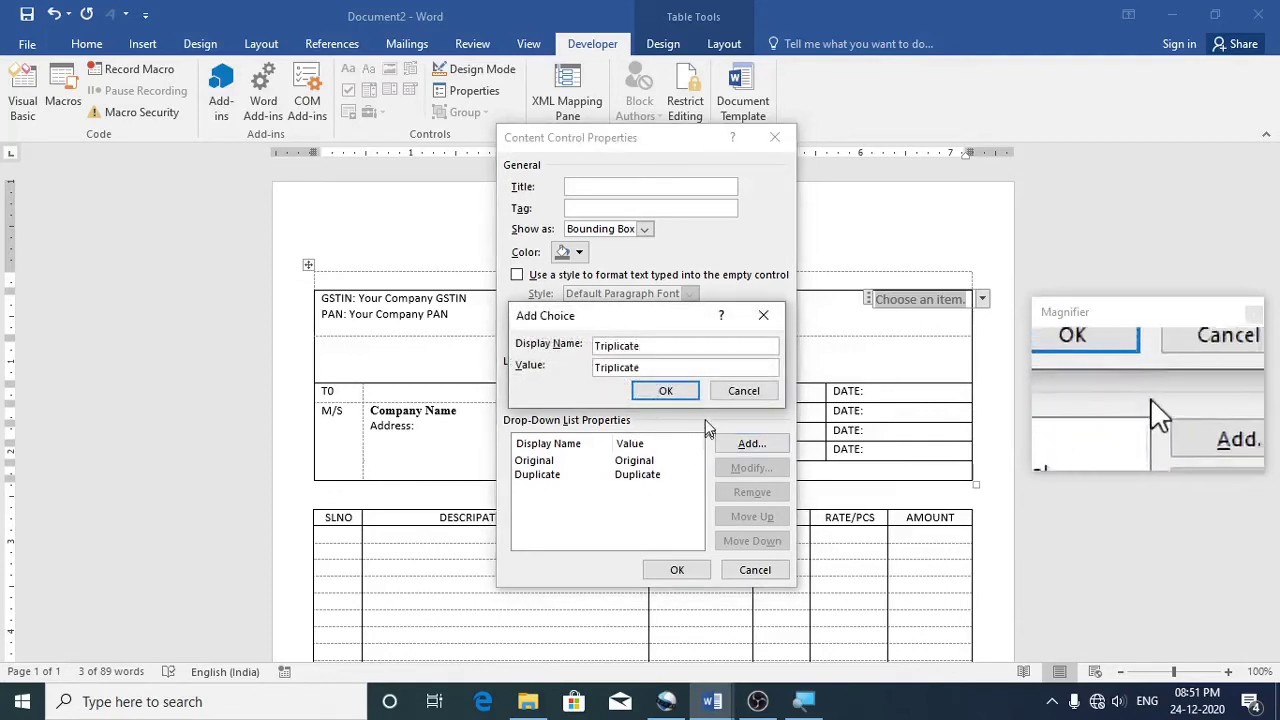
left_click(665, 391)
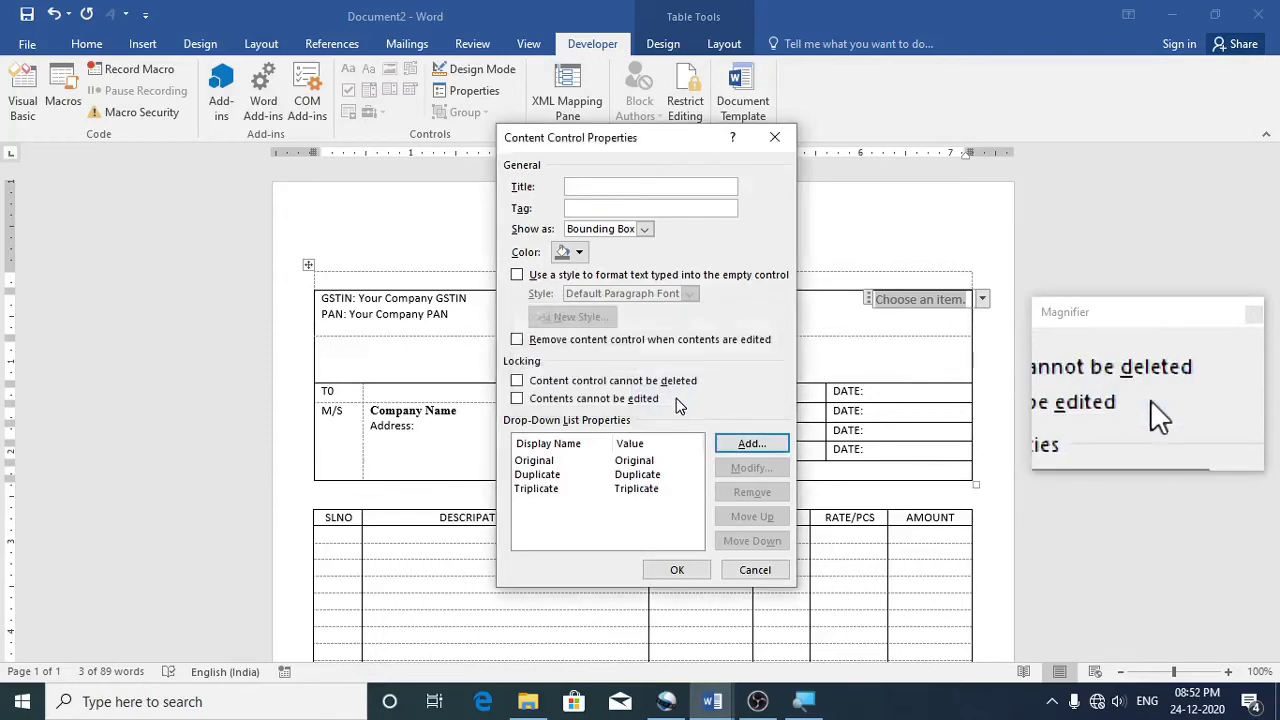
left_click(677, 572)
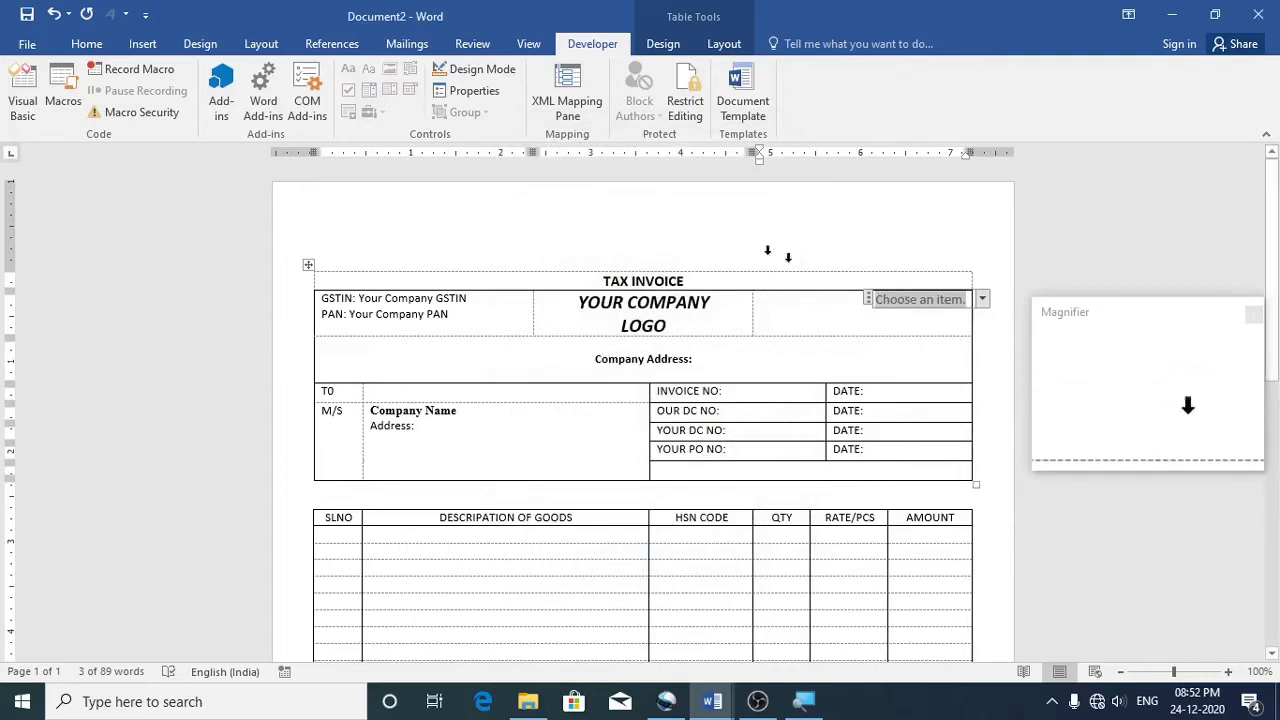
Highlight the combo box's "Choose an item." placeholder in yellow using Design Mode, and leave Design Mode
left_click(482, 70)
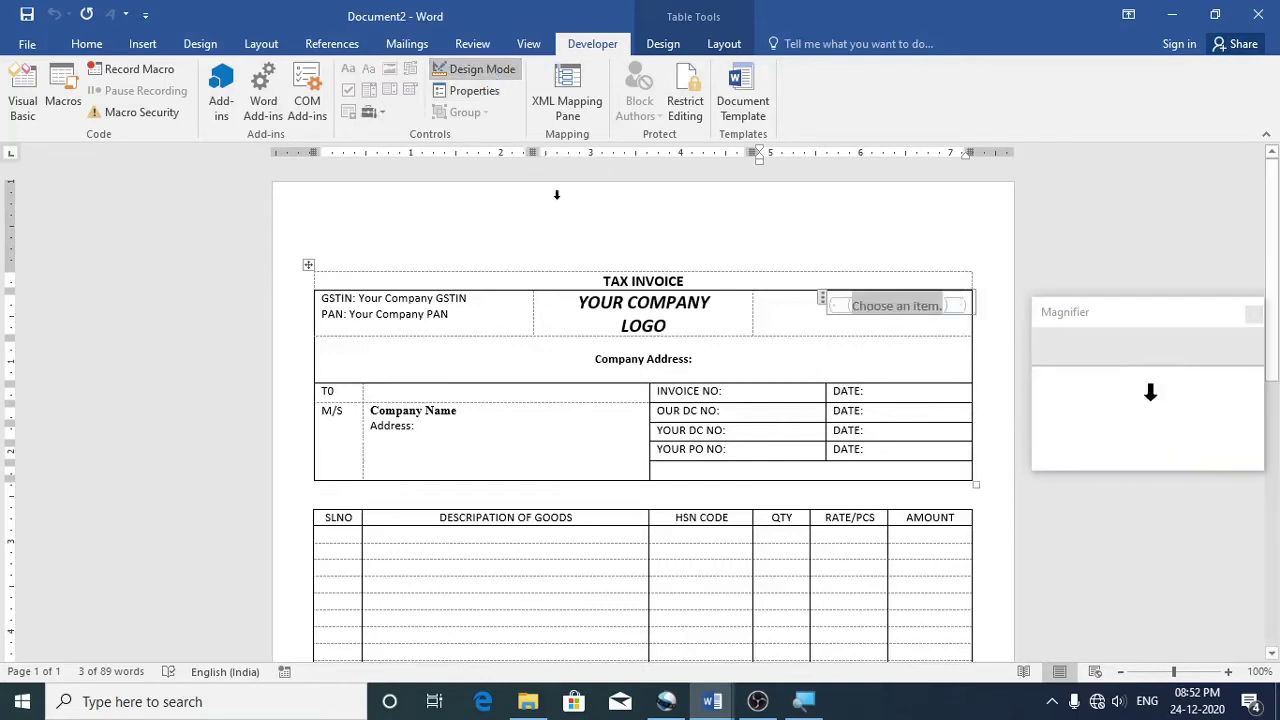
left_click(101, 46)
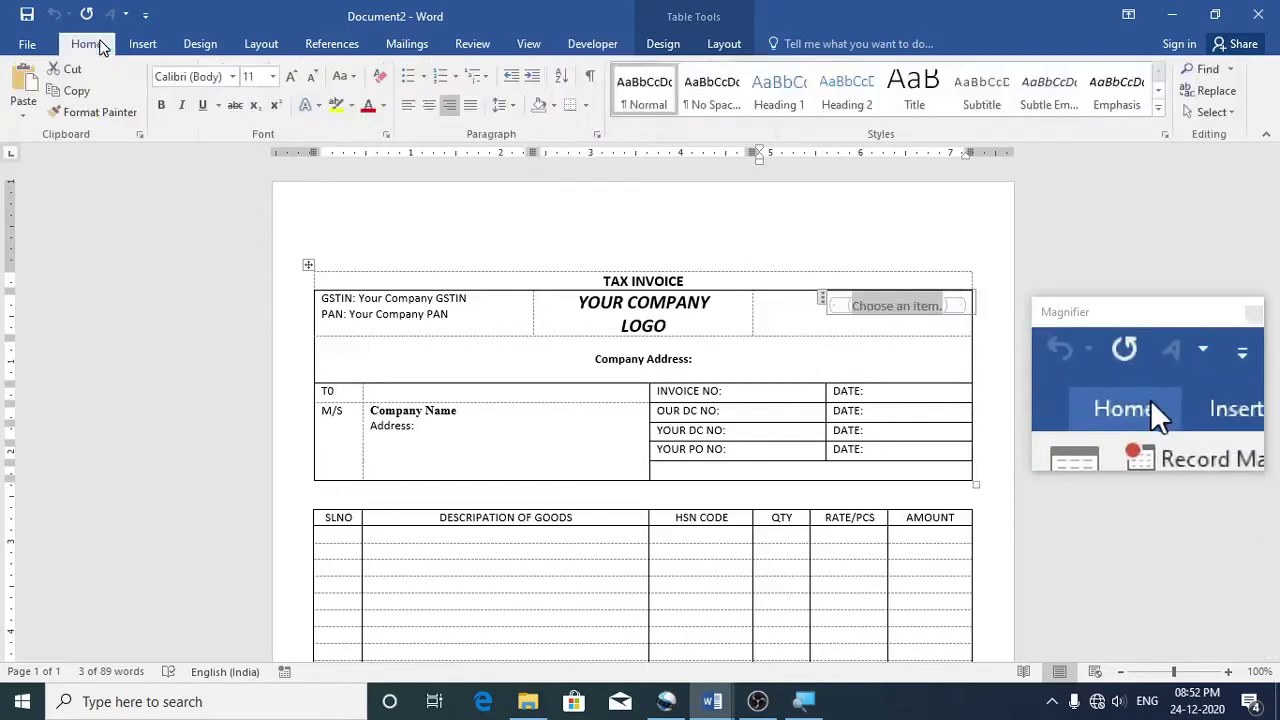
left_click(337, 108)
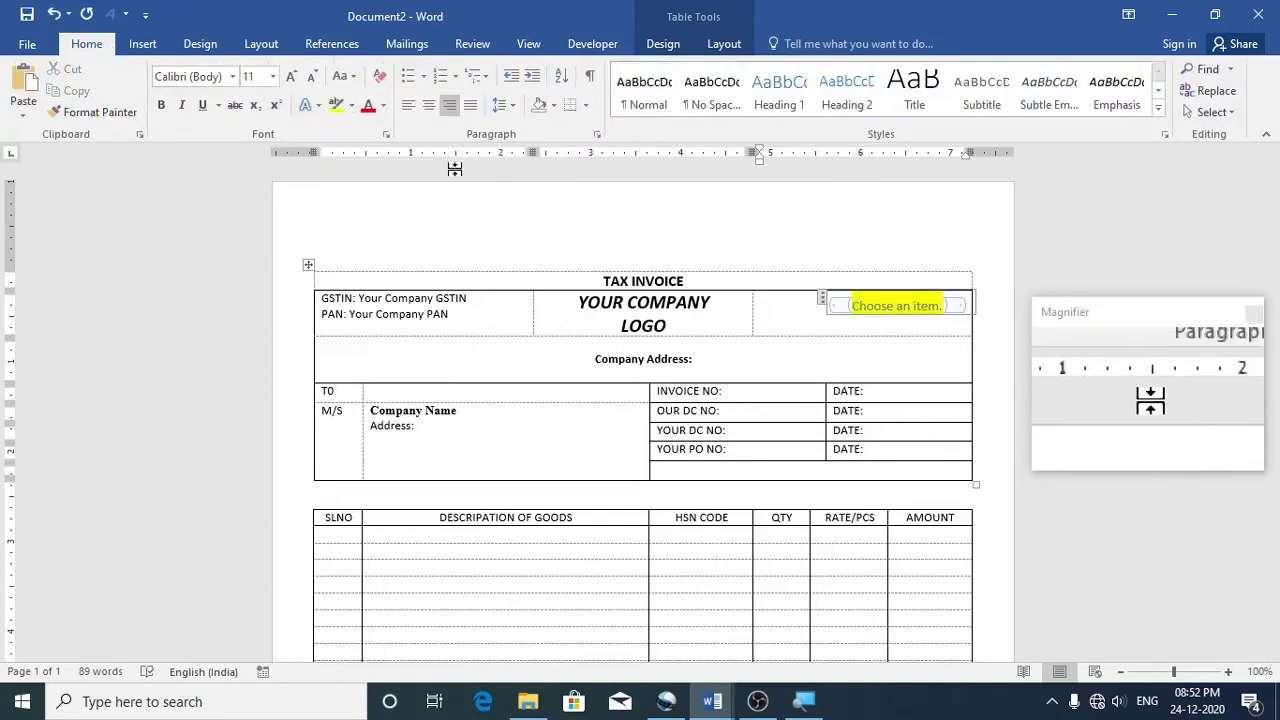
left_click(593, 44)
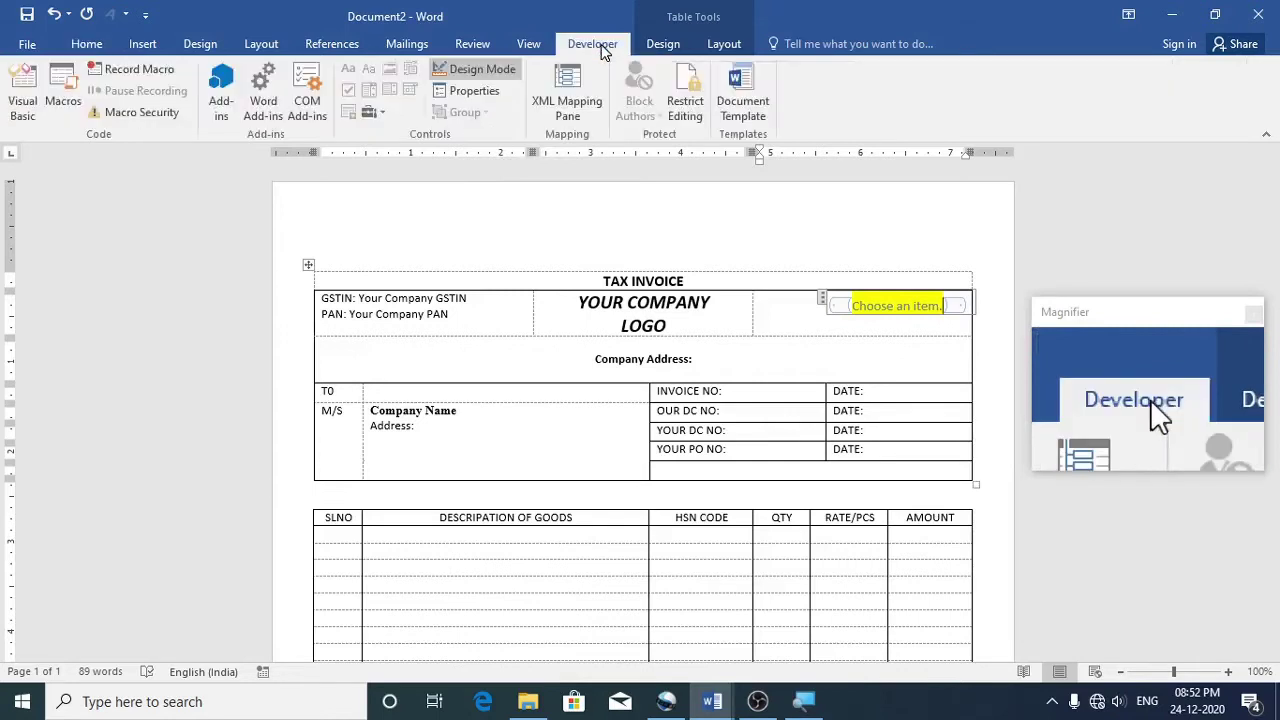
left_click(485, 70)
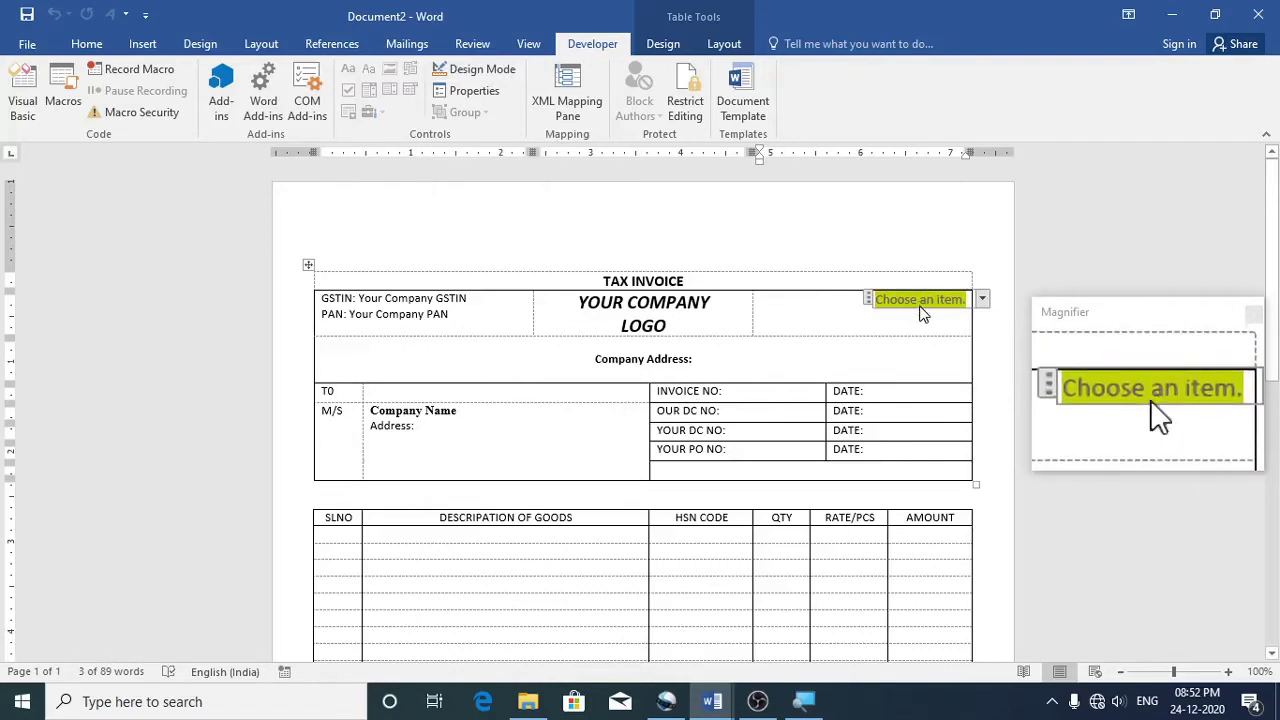
left_click(490, 429)
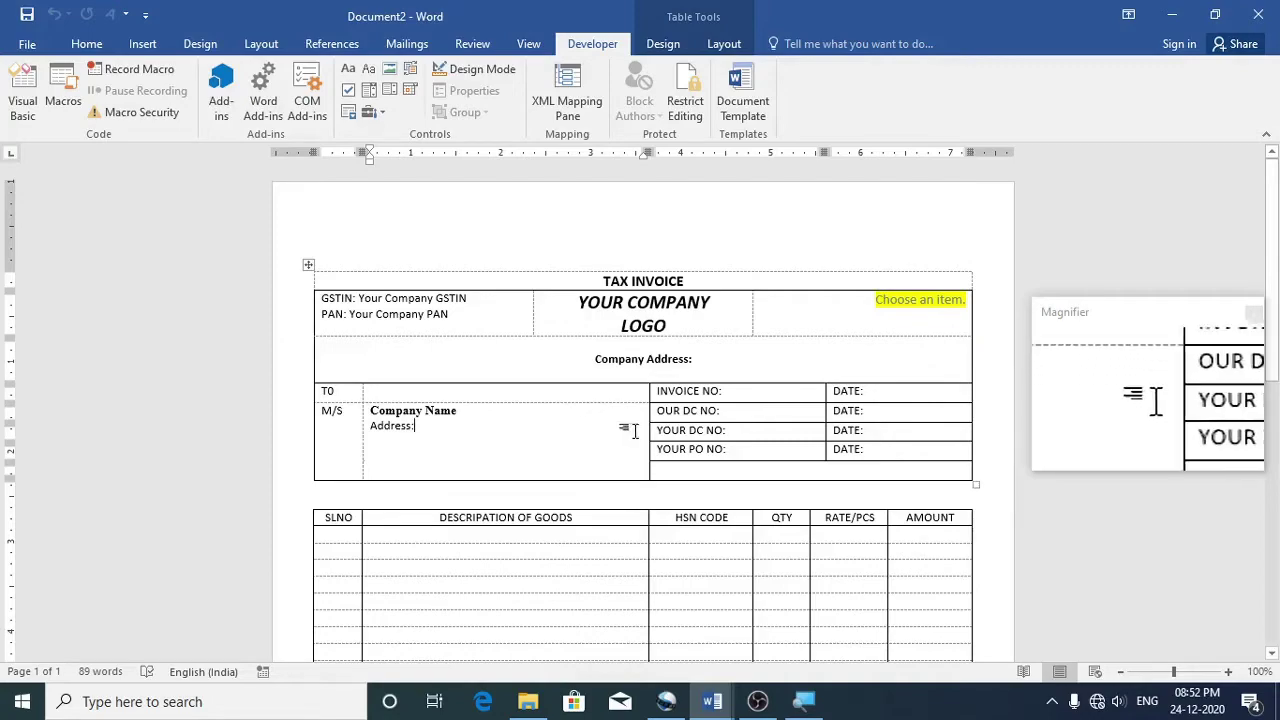
Consult the header fields in the Automated Word Template, and insert a rich text content control after "Company Address:" in Document2
mouse_move(712, 701)
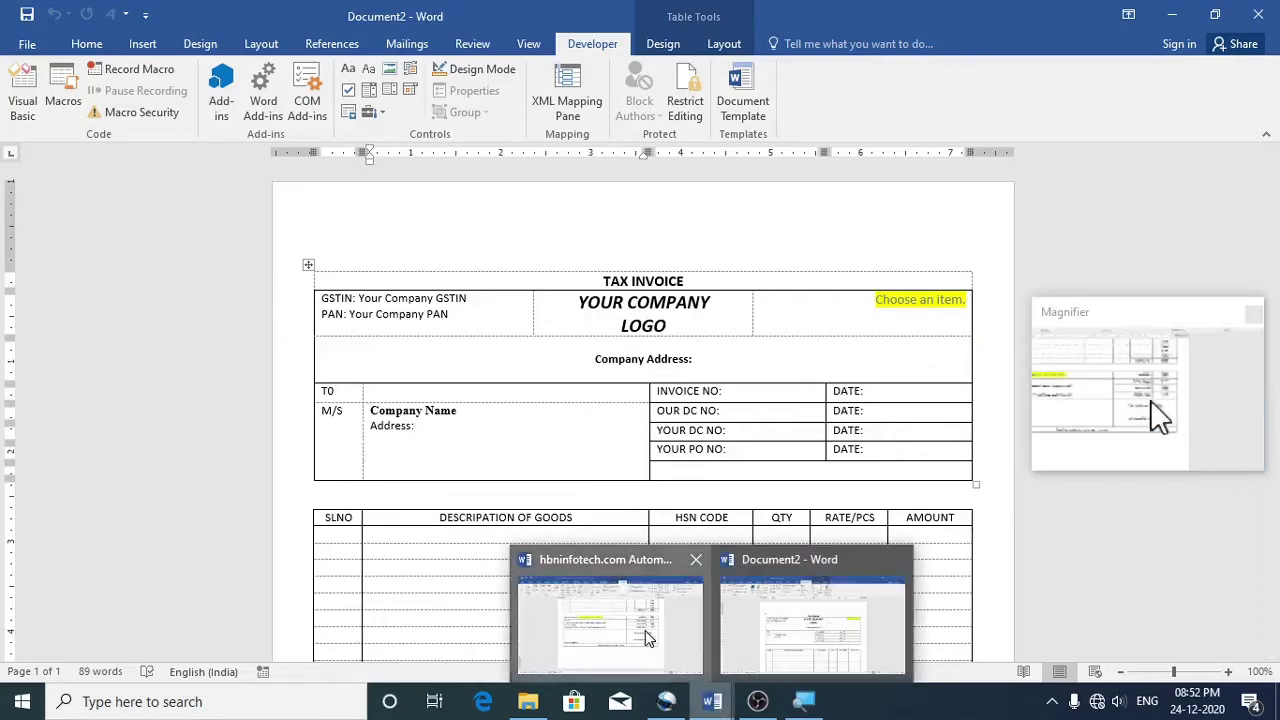
left_click(607, 610)
scroll(612, 463, "up", 10)
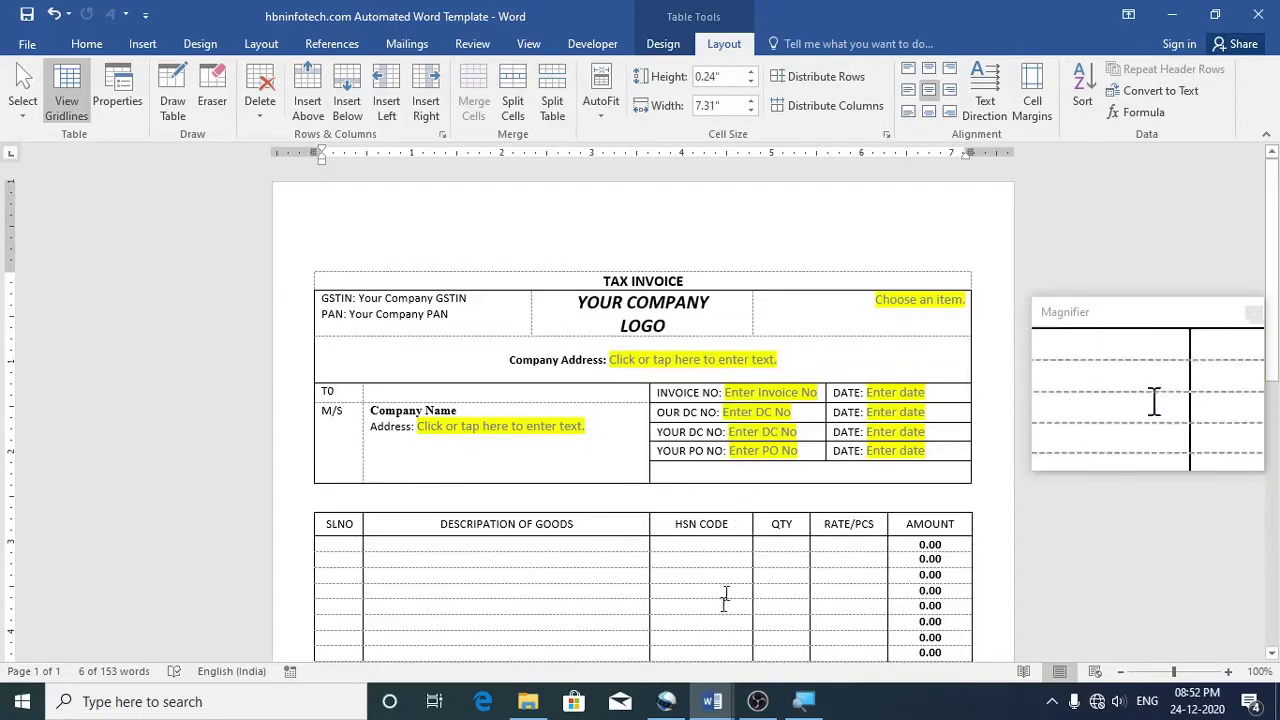
mouse_move(712, 706)
left_click(775, 628)
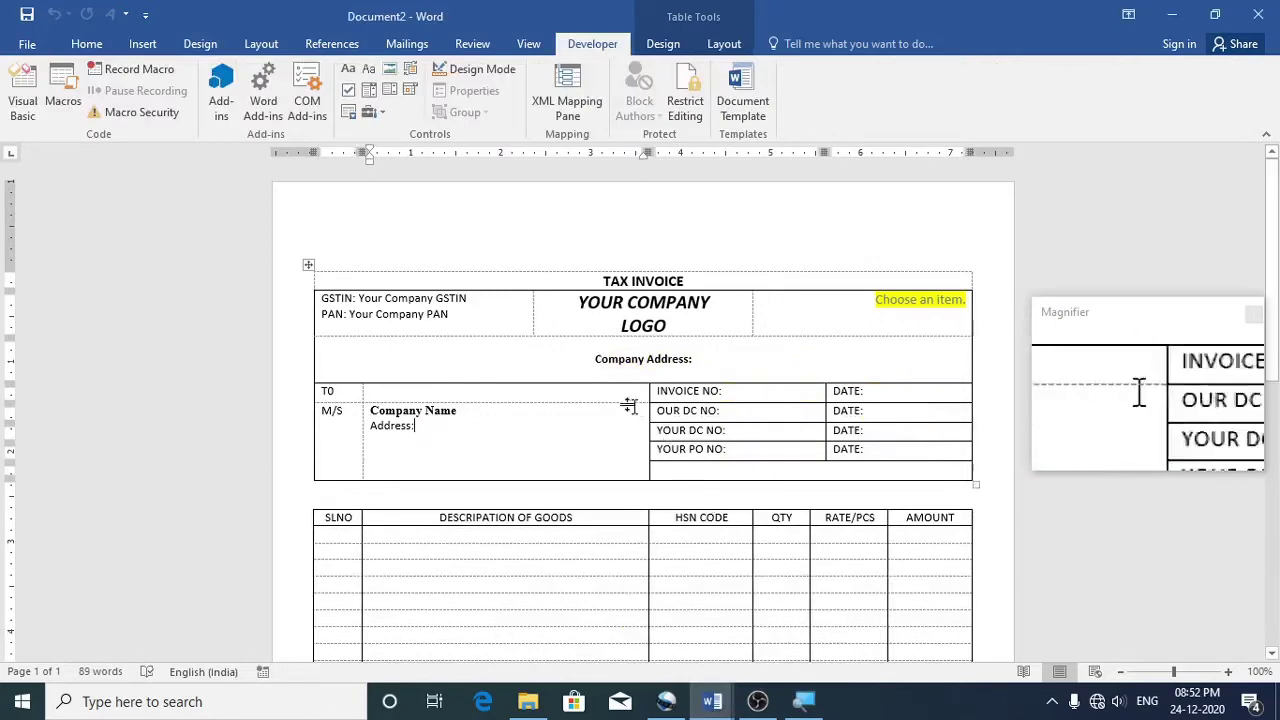
left_click(724, 358)
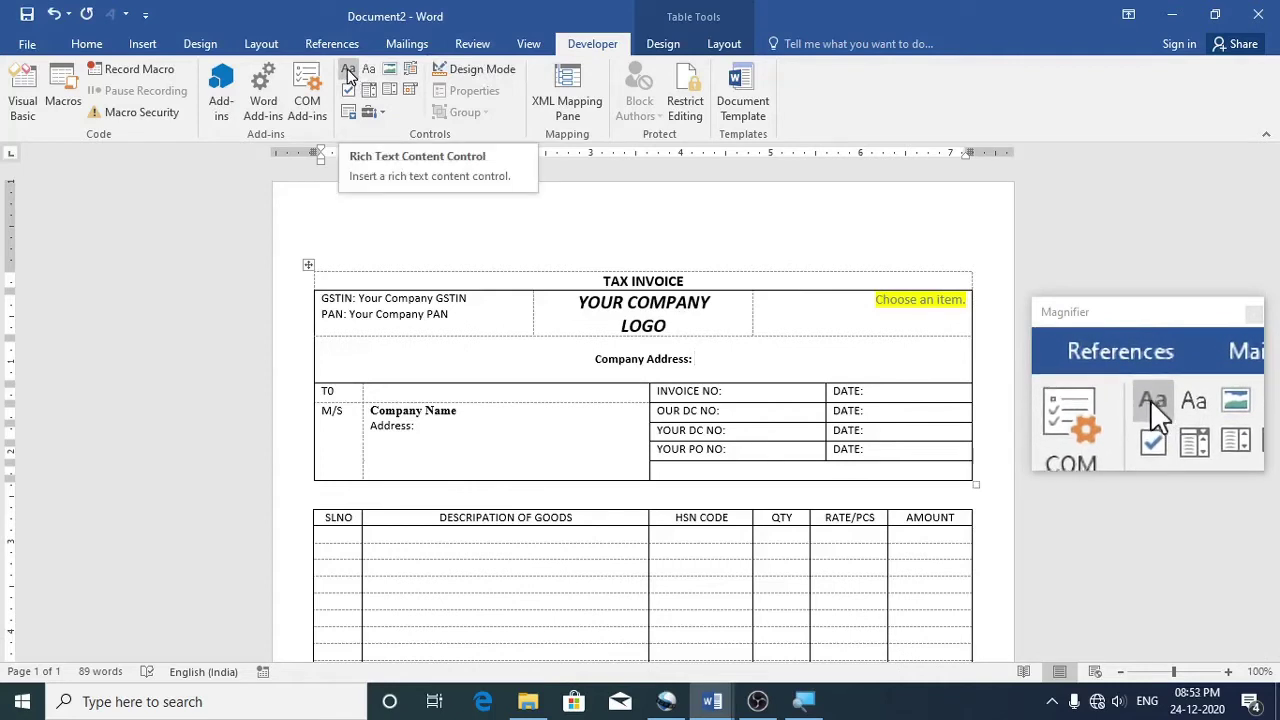
left_click(347, 75)
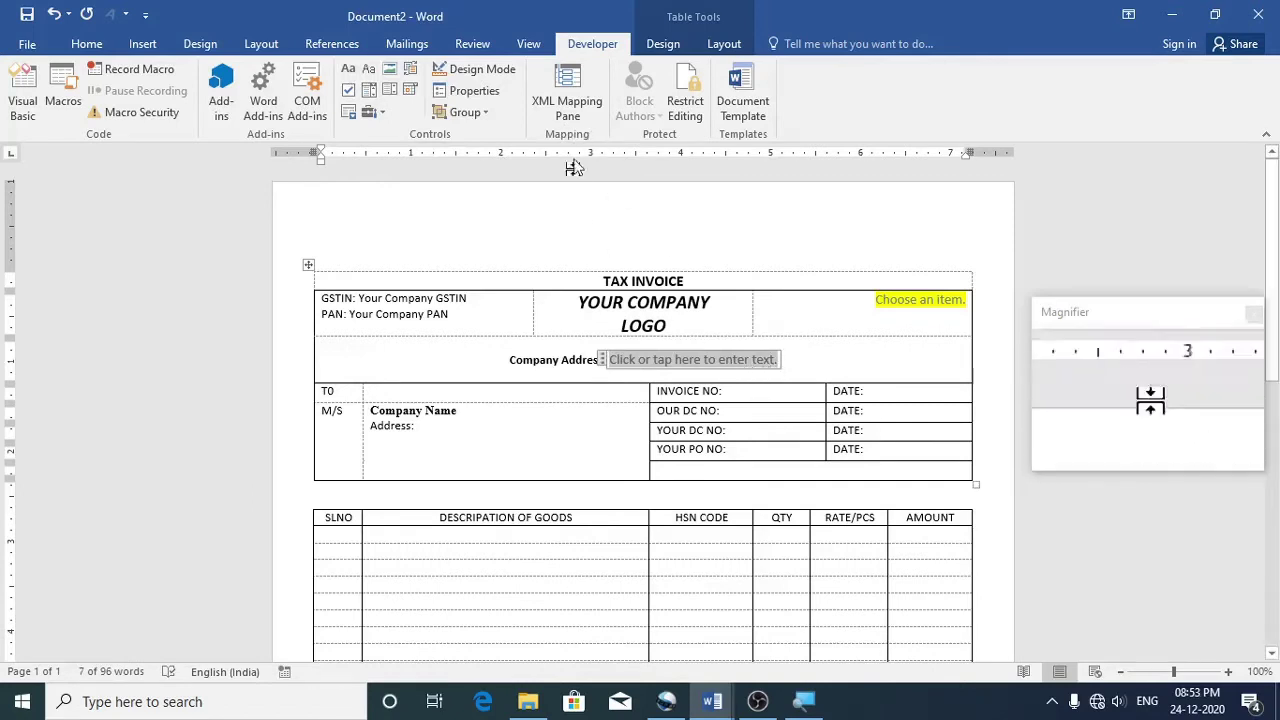
Highlight the Company Address control's placeholder text in yellow using Design Mode, and leave Design Mode
left_click(474, 78)
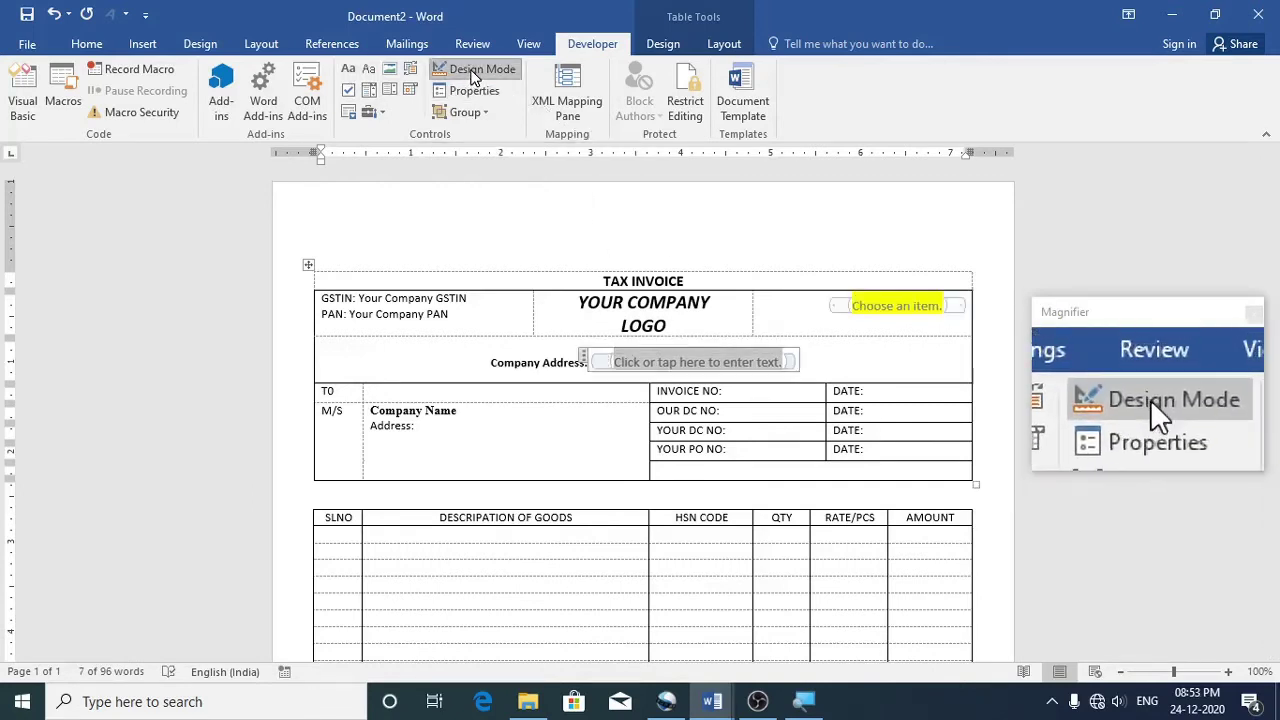
left_click(86, 47)
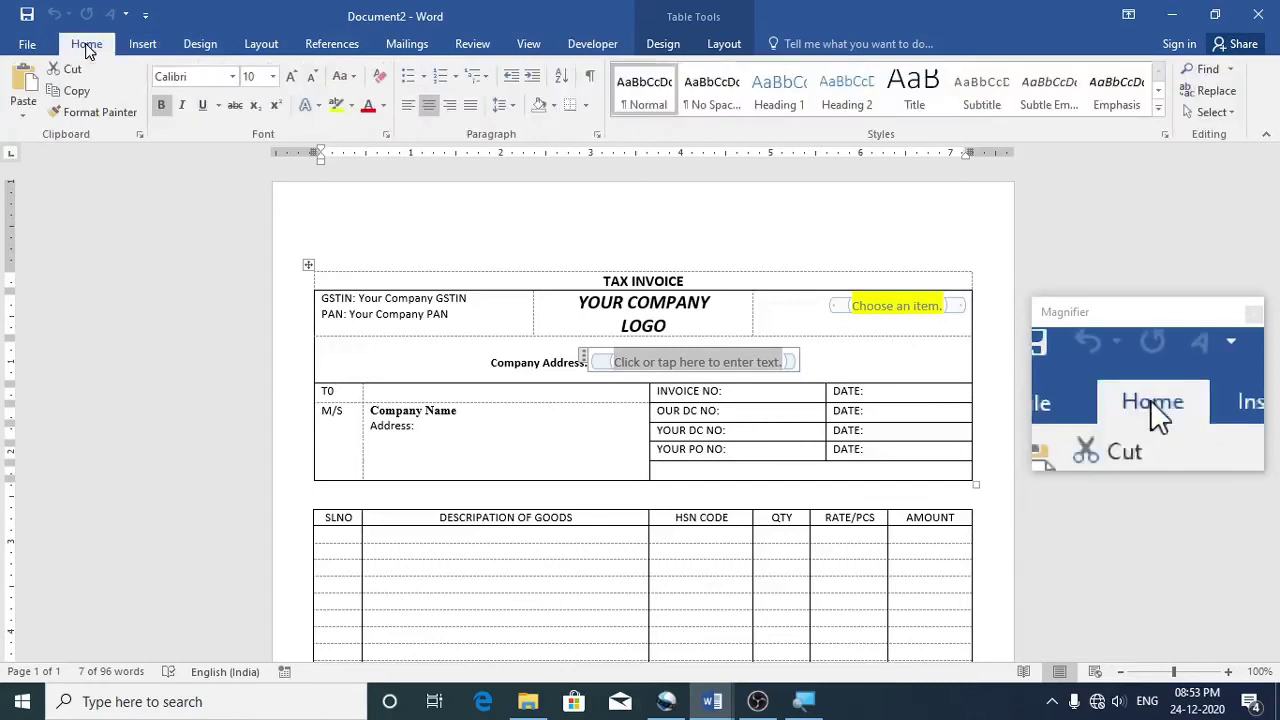
left_click(336, 106)
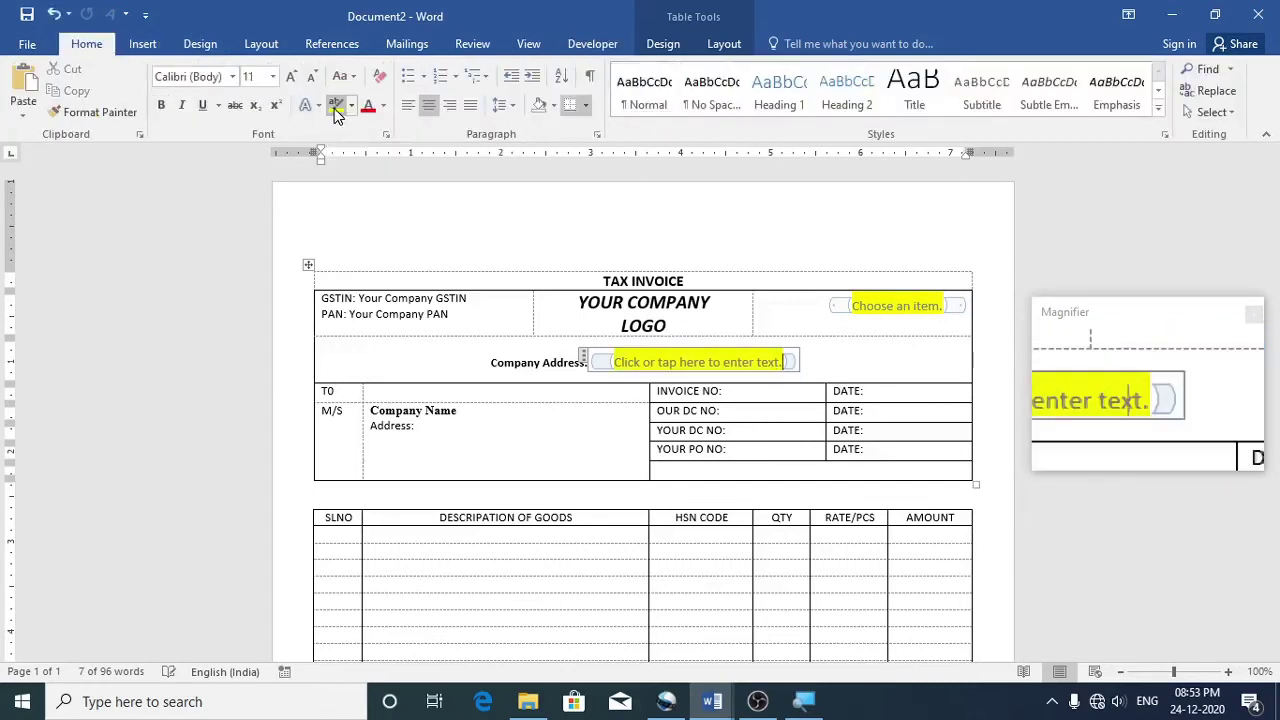
left_click(594, 46)
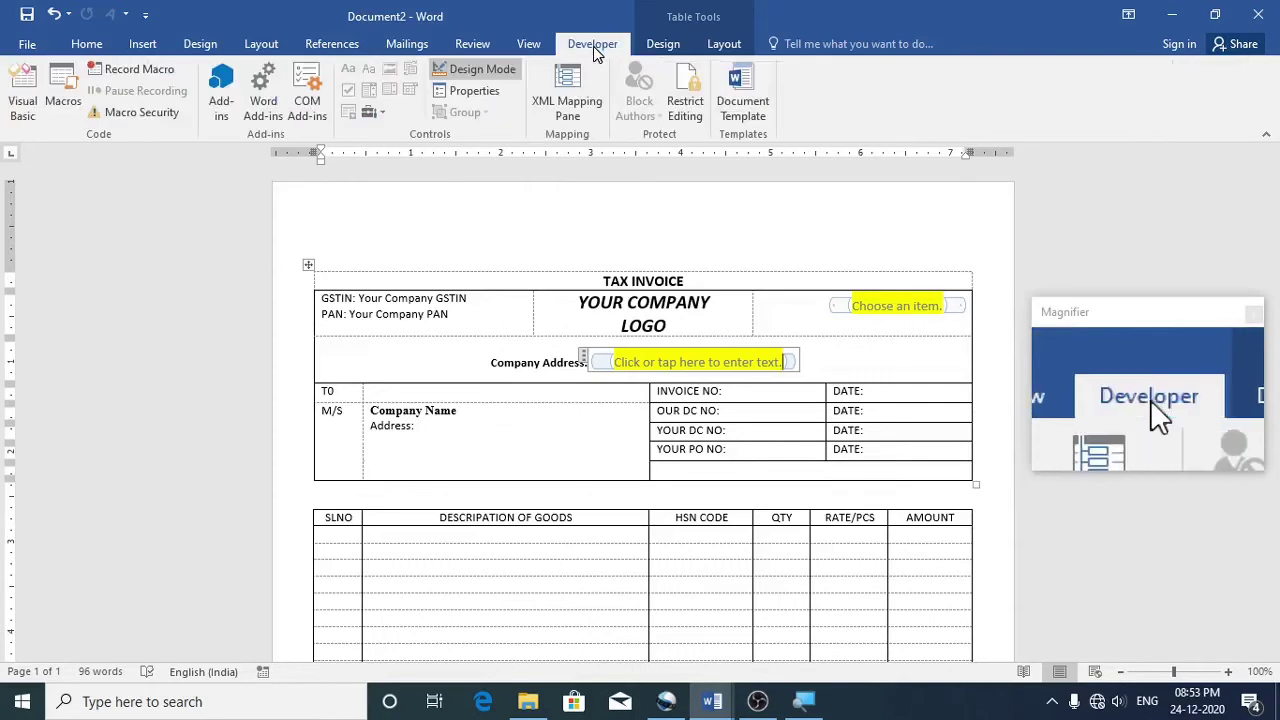
left_click(461, 77)
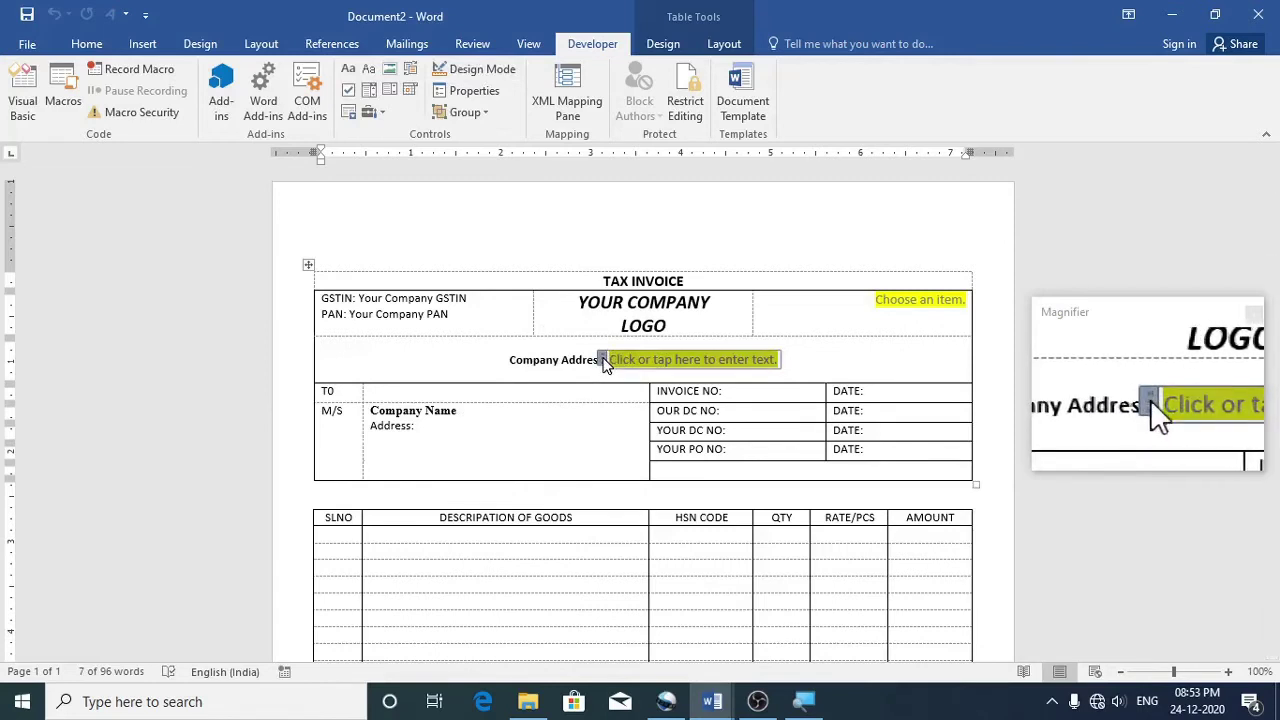
Copy the highlighted Company Address content control to the positions after "Address:" under Company Name and after "INVOICE NO:"
left_click(461, 426)
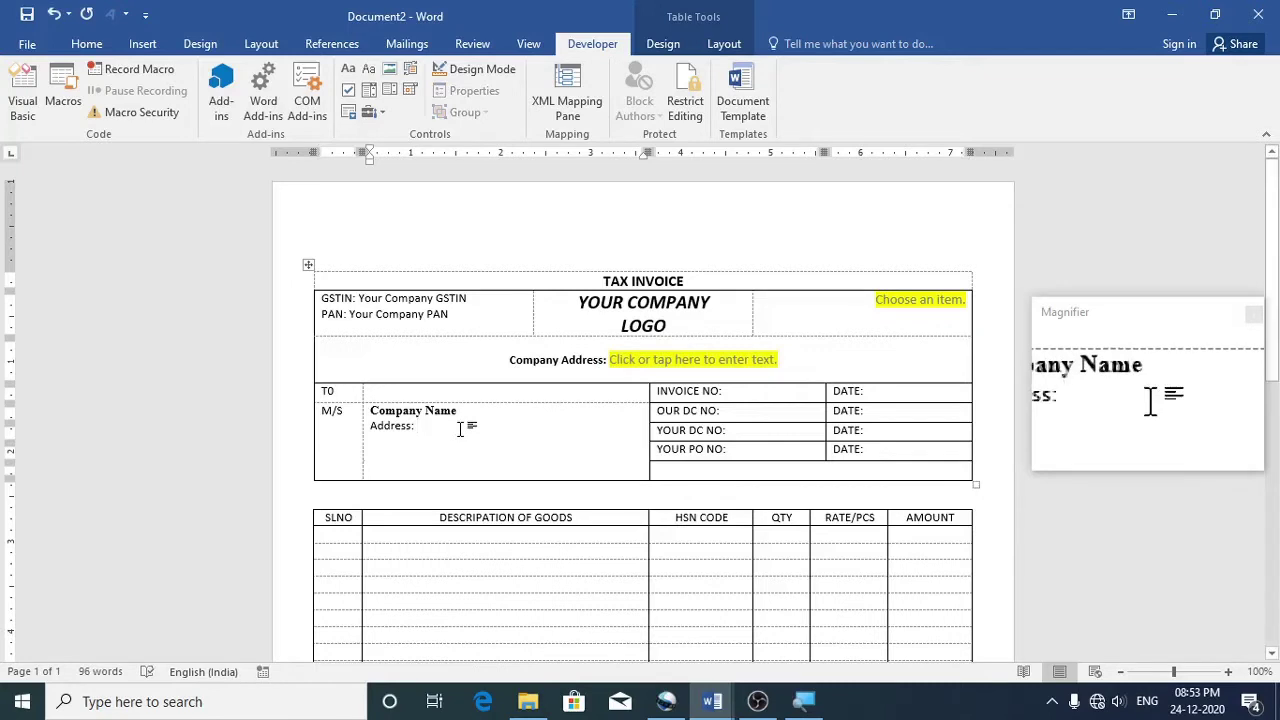
type("Click or tap here to enter text.")
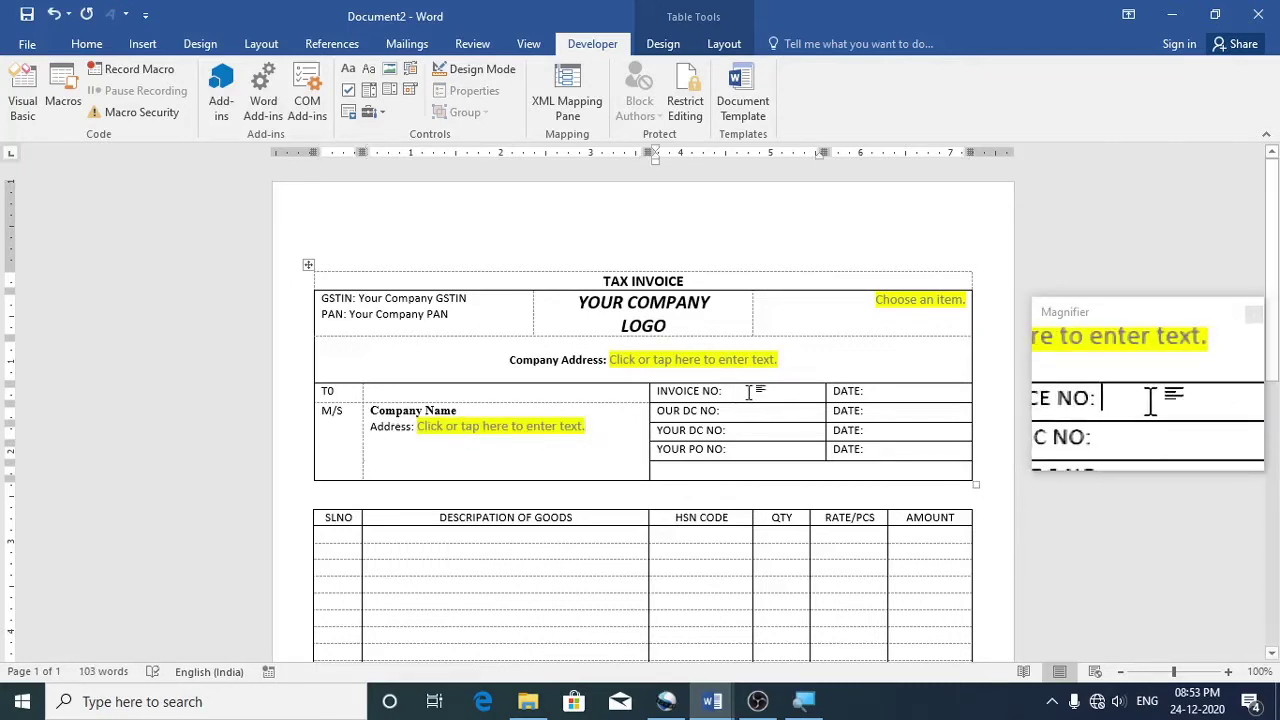
type("Click or tap here to enter text.")
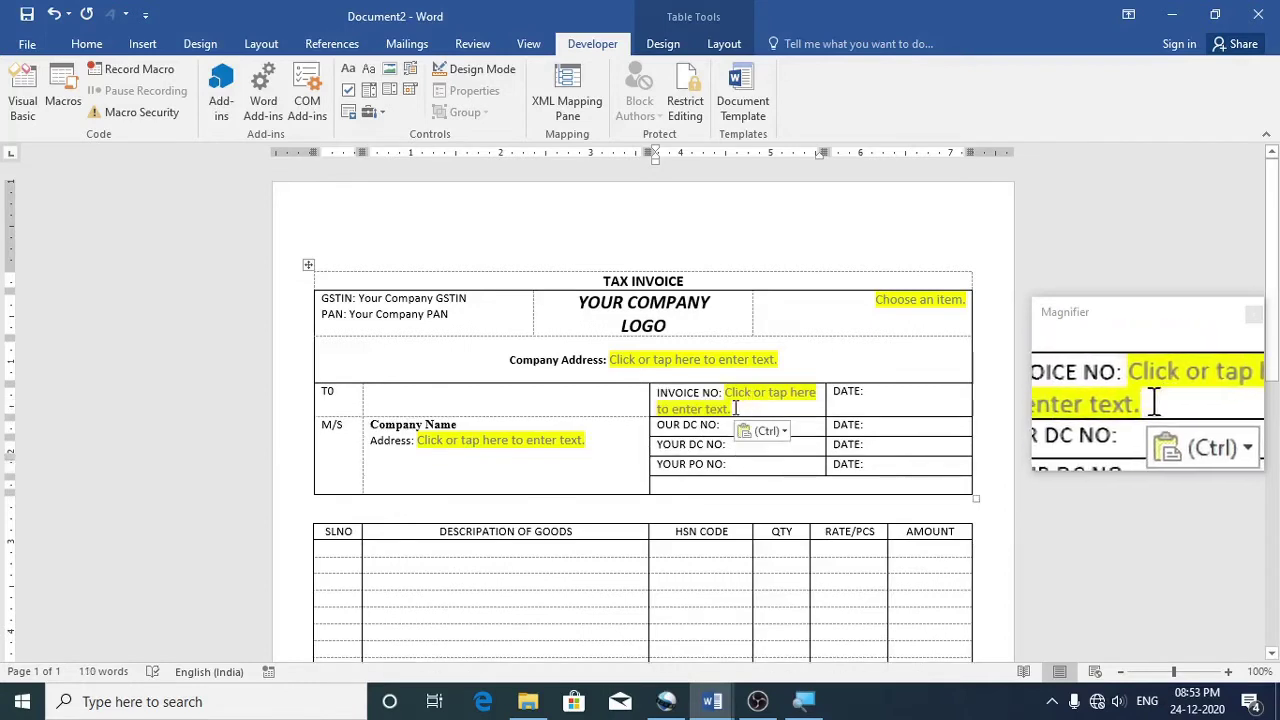
Change the placeholder text of the INVOICE NO content control to "Invoice No." using Design Mode, and leave Design Mode
left_click(740, 409)
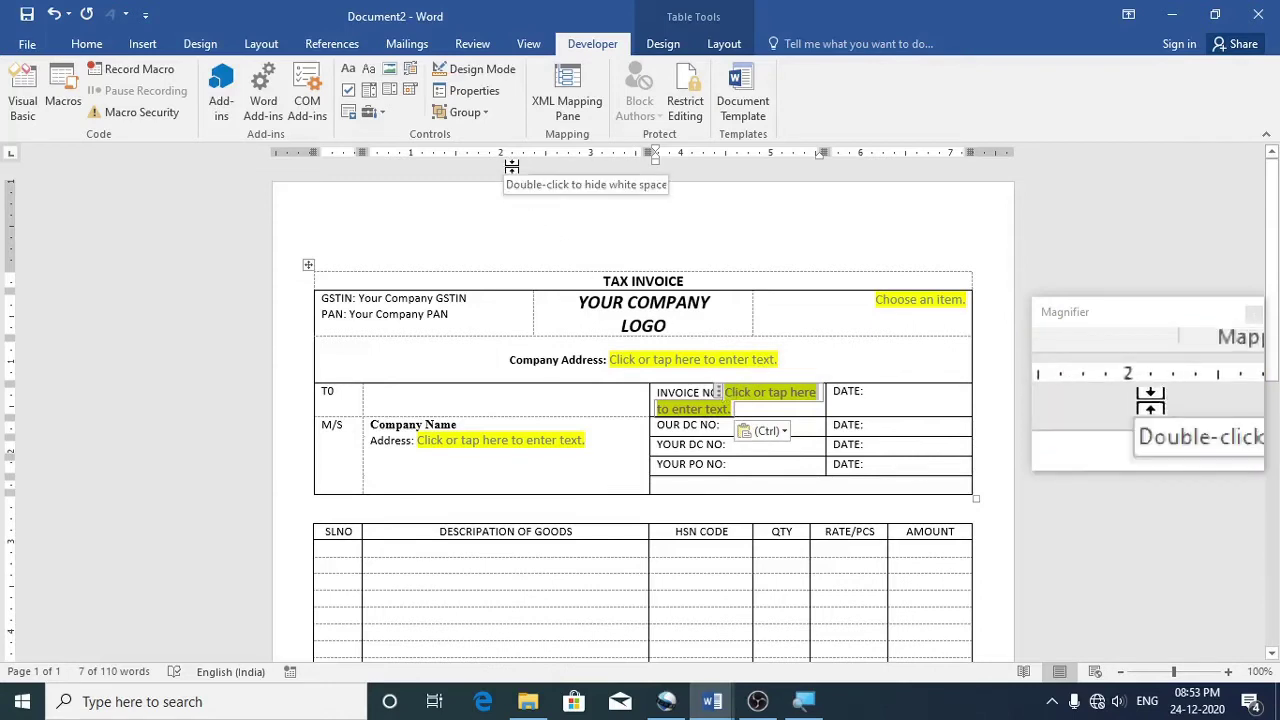
left_click(482, 70)
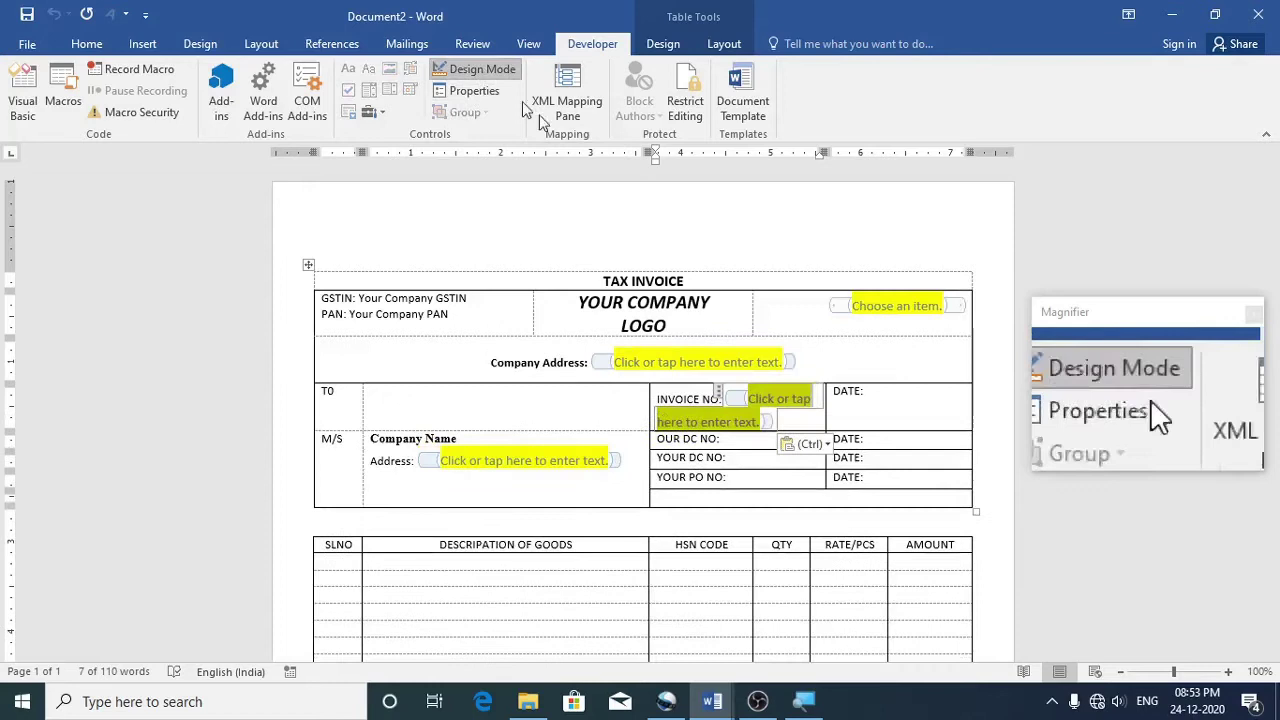
left_click(760, 428)
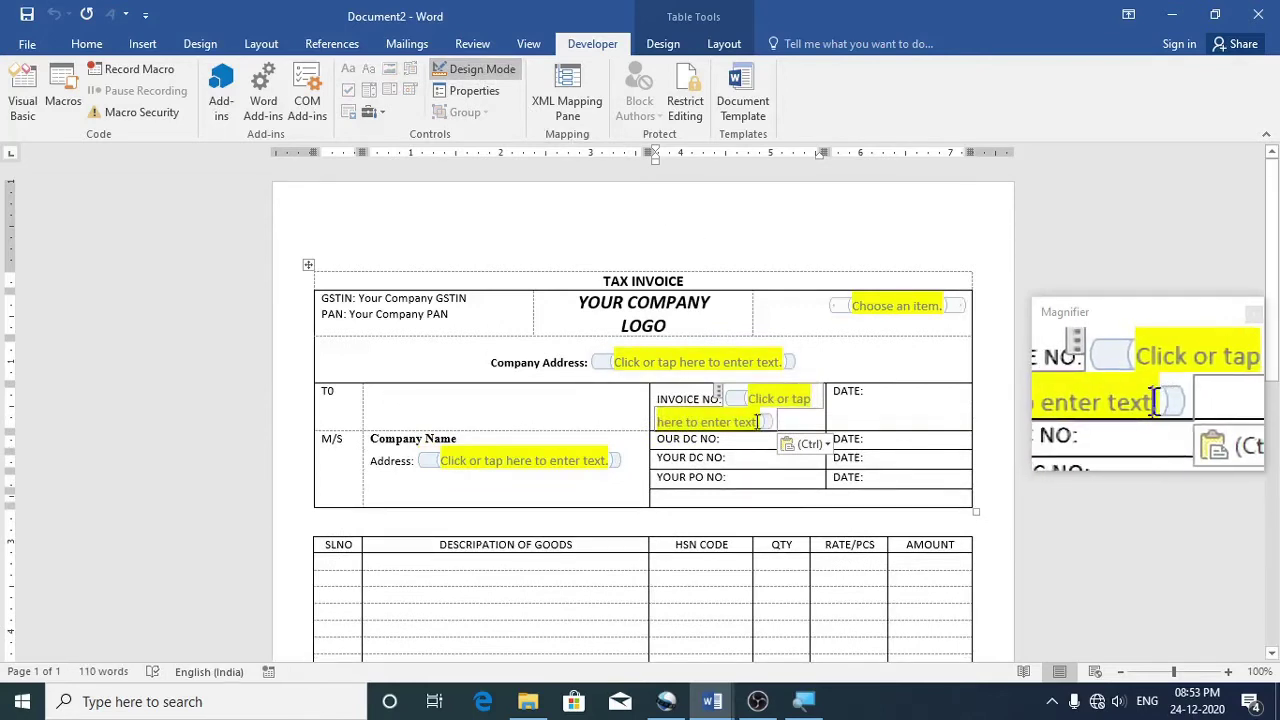
left_click_drag(758, 403, 757, 402)
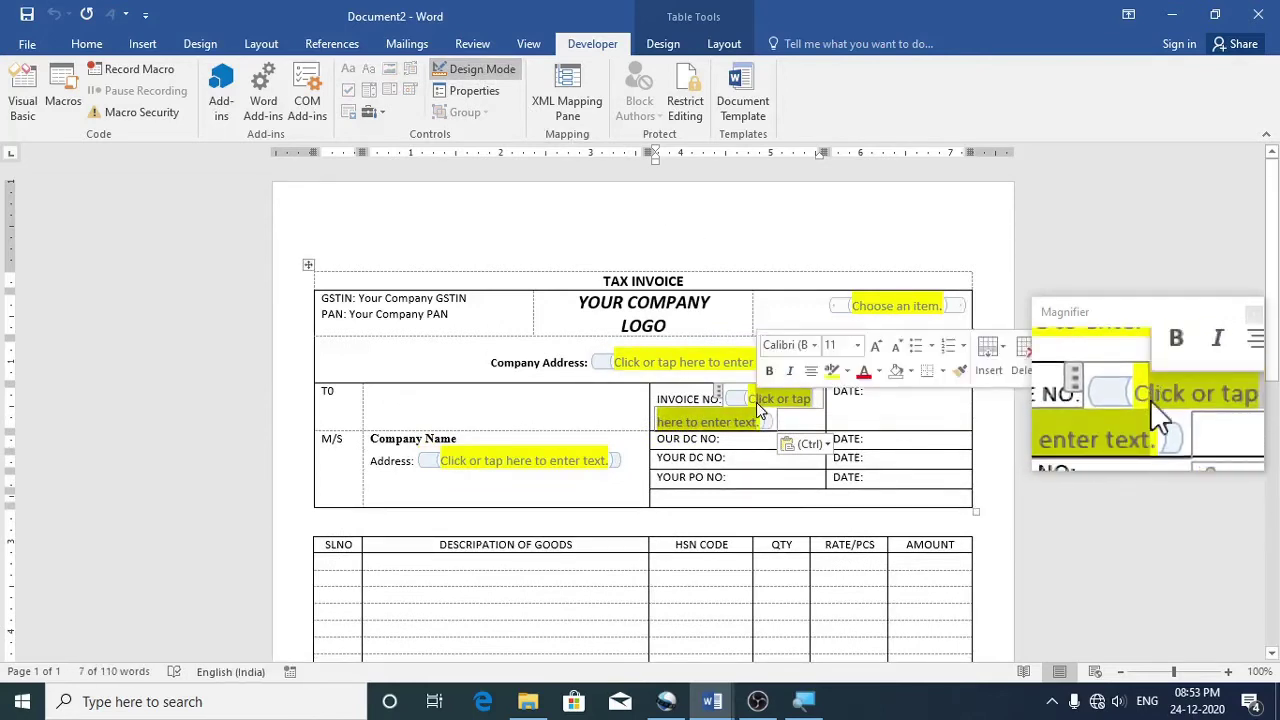
type("In")
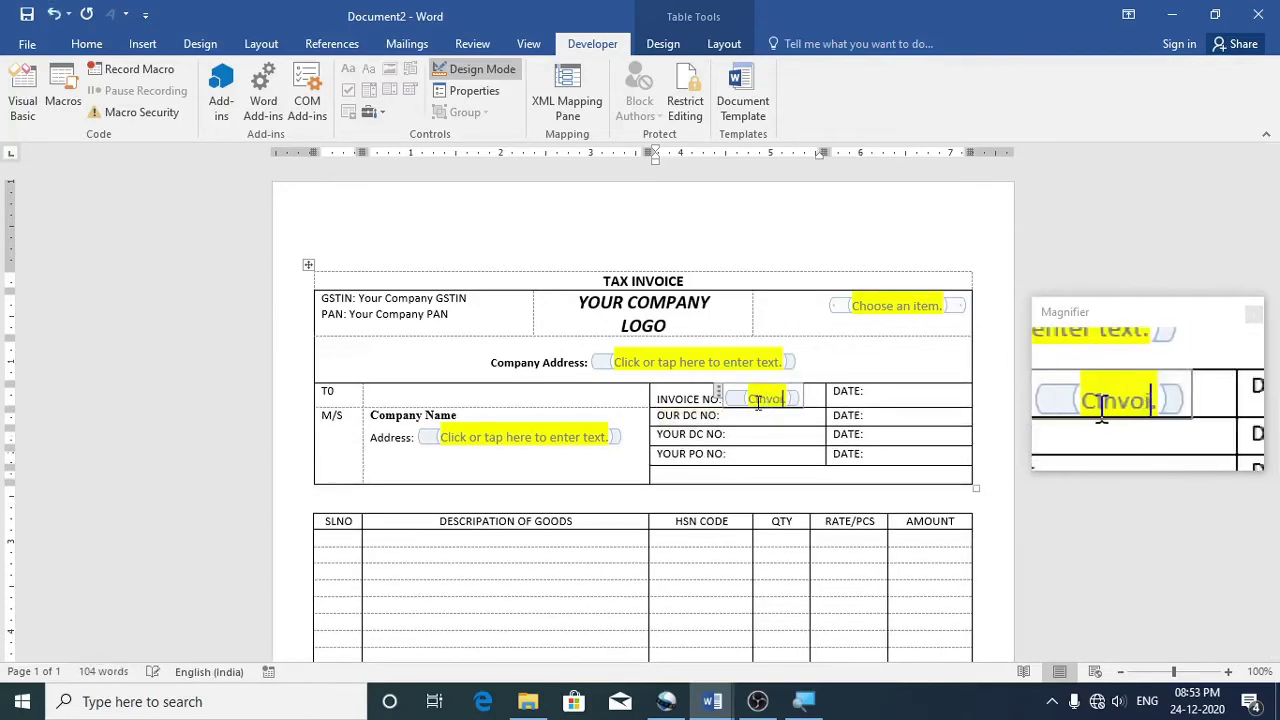
type("voice ")
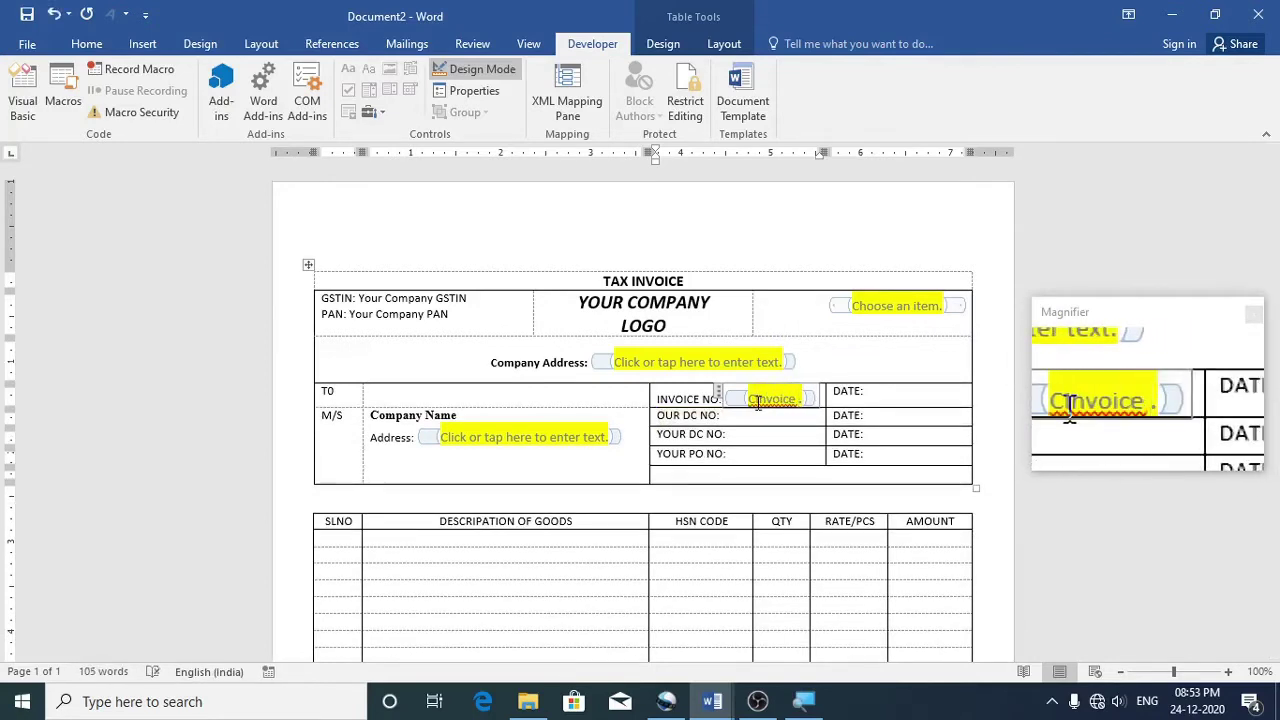
type("No")
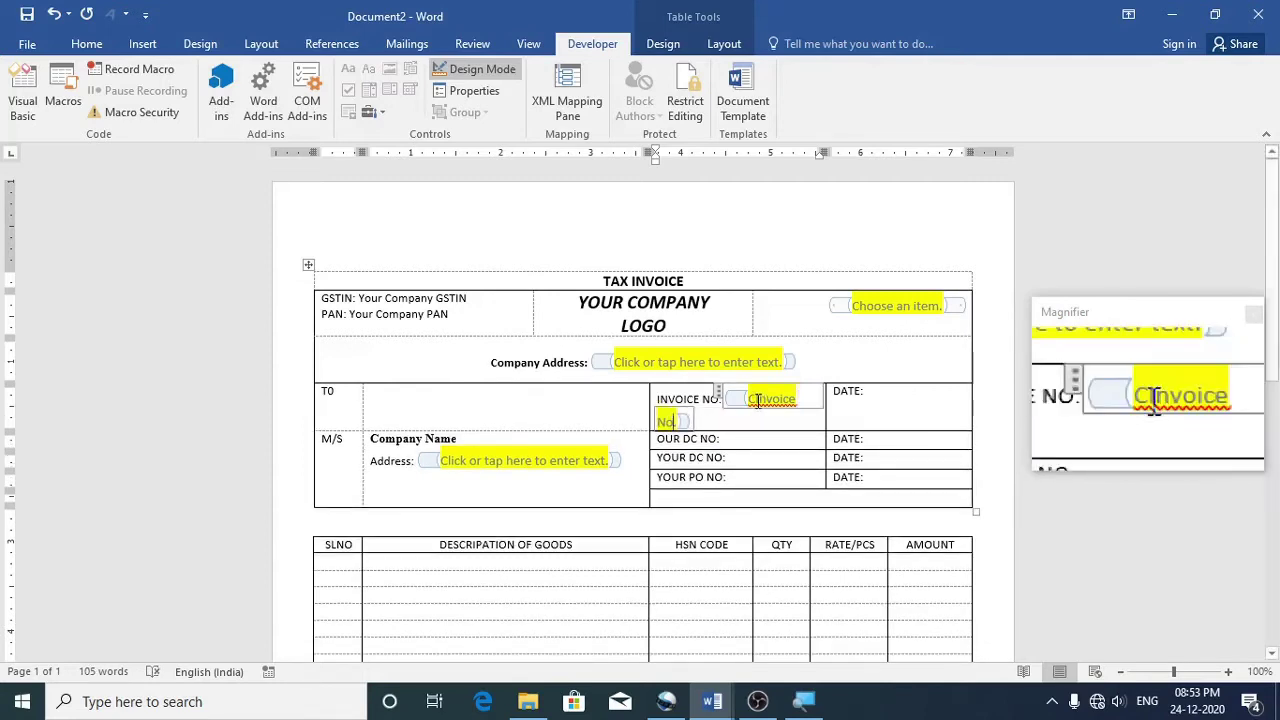
left_click(757, 398)
key("BackSpace")
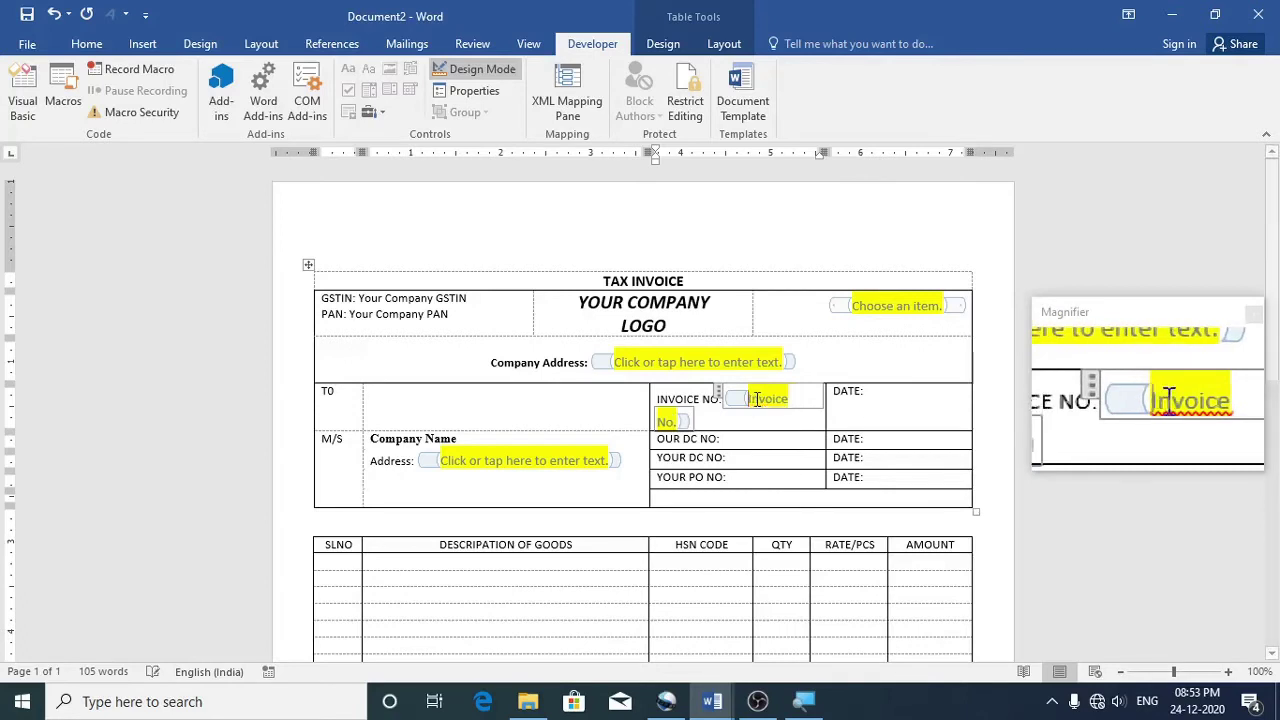
left_click(482, 70)
Copy the "Invoice No." content control to the positions after "OUR DC NO:", "YOUR DC NO:" and "YOUR PO NO:"
left_click(762, 417)
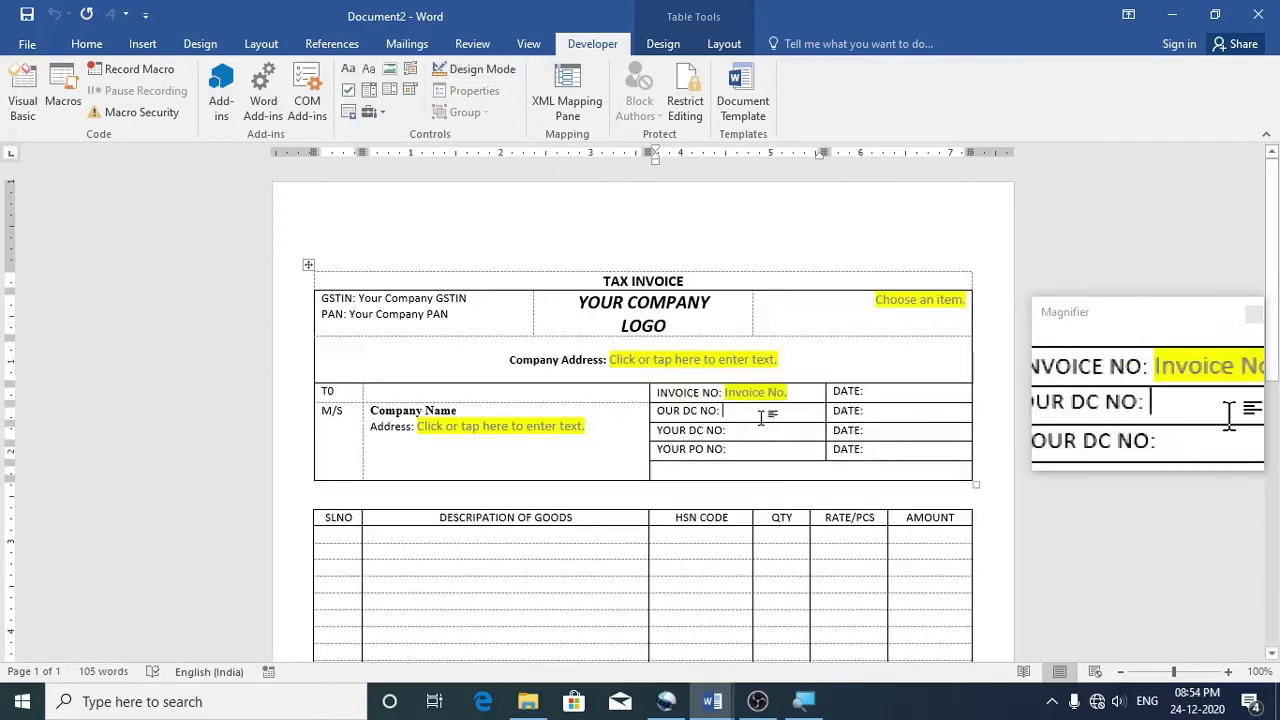
left_click(758, 393)
key("ctrl+c")
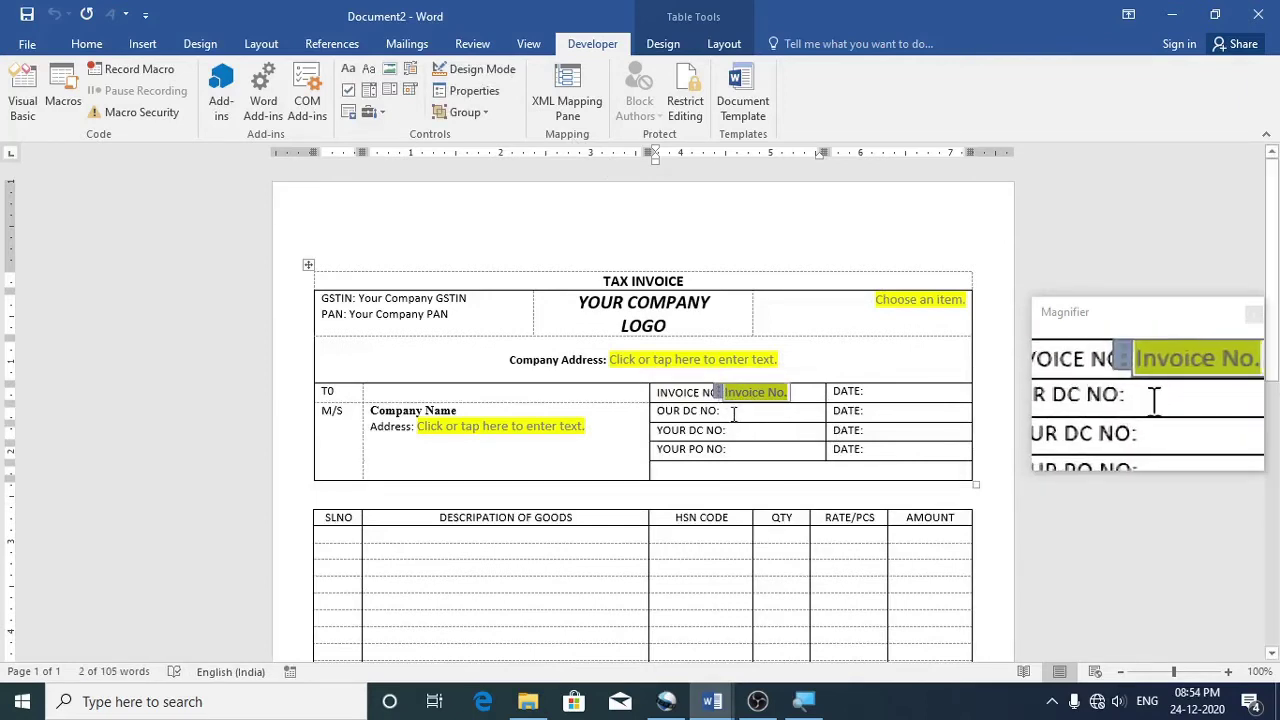
left_click(758, 414)
key("ctrl+v")
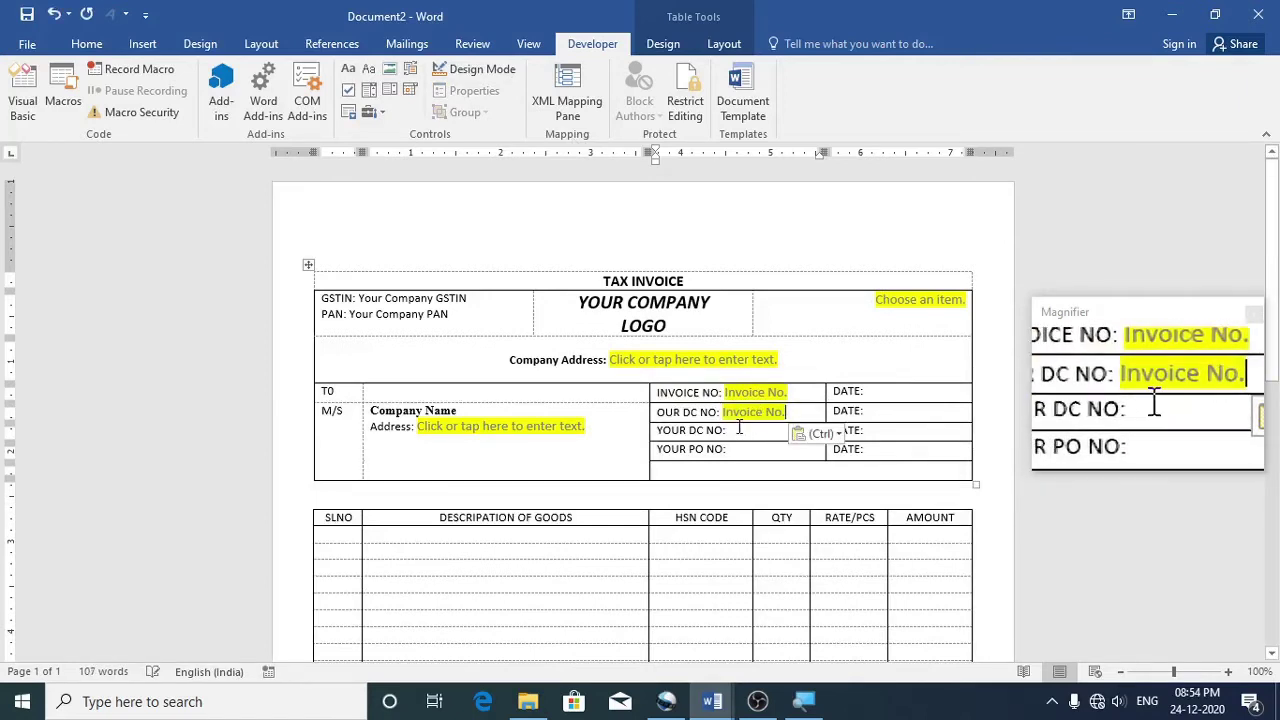
left_click(738, 414)
key("ctrl+c")
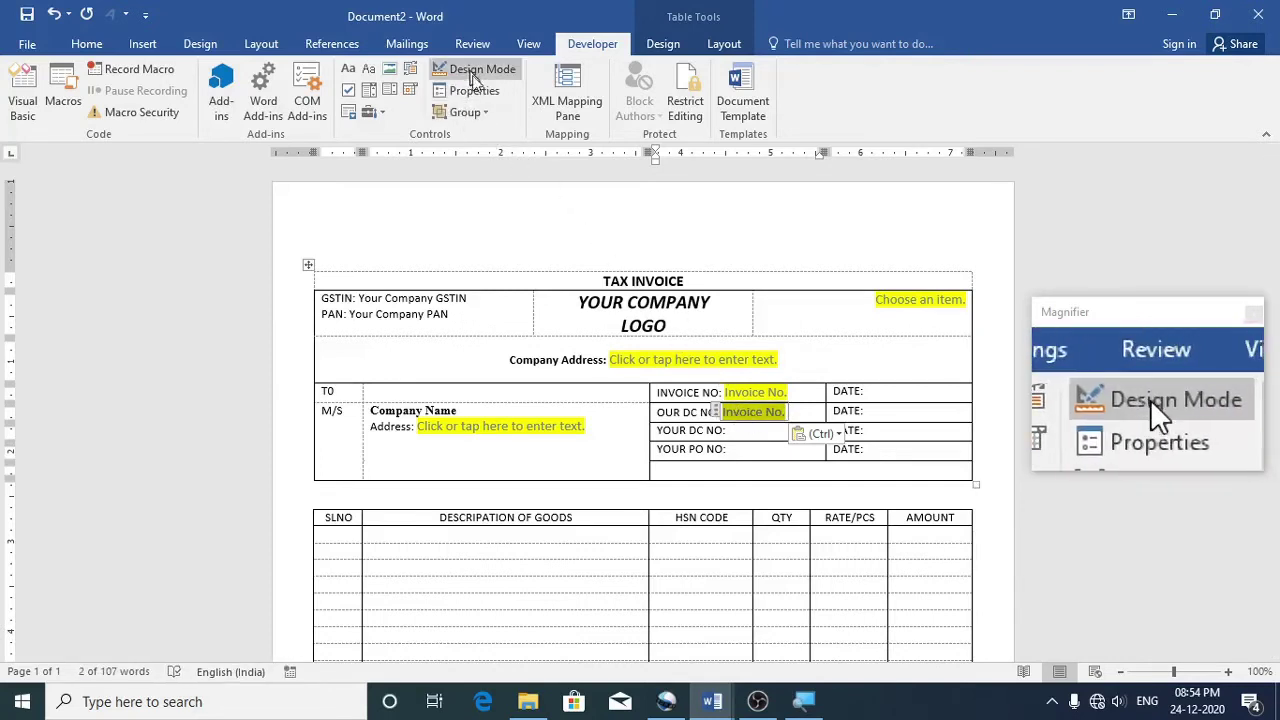
left_click(737, 430)
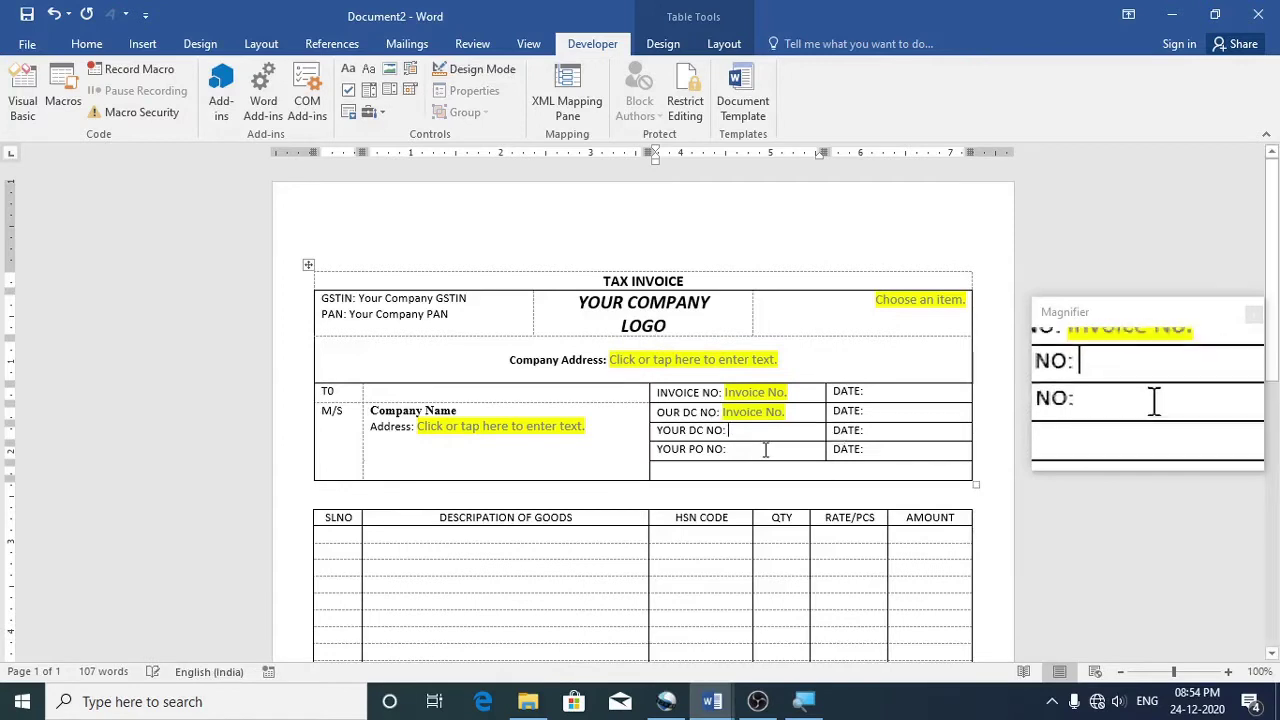
key("ctrl+v")
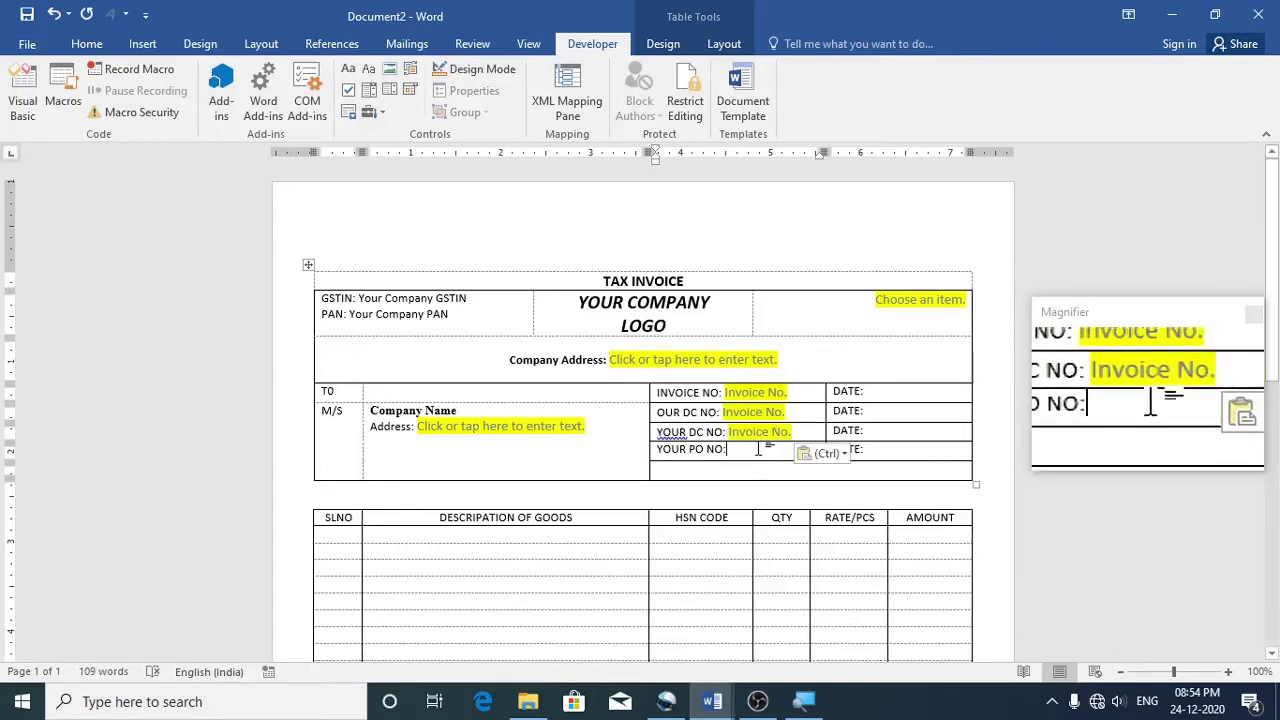
key("ctrl+v")
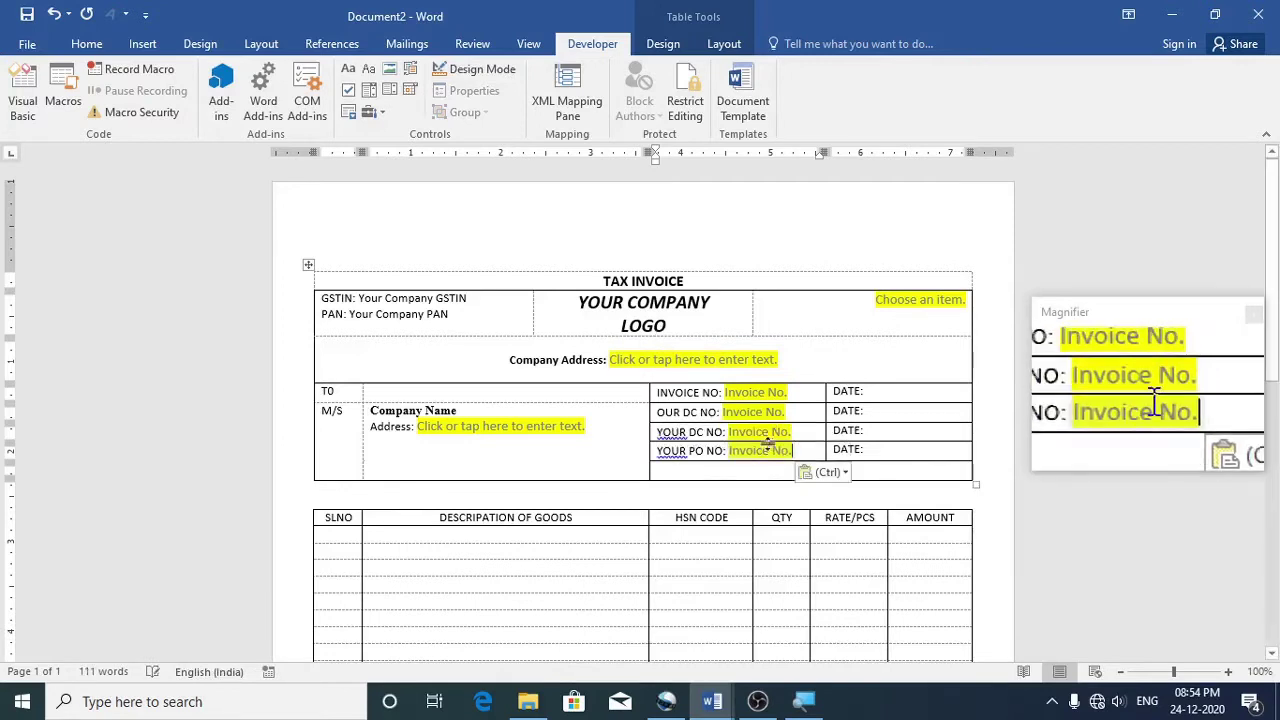
In Design Mode, change the OUR DC NO control's placeholder text to "Our DC No."
left_click(752, 432)
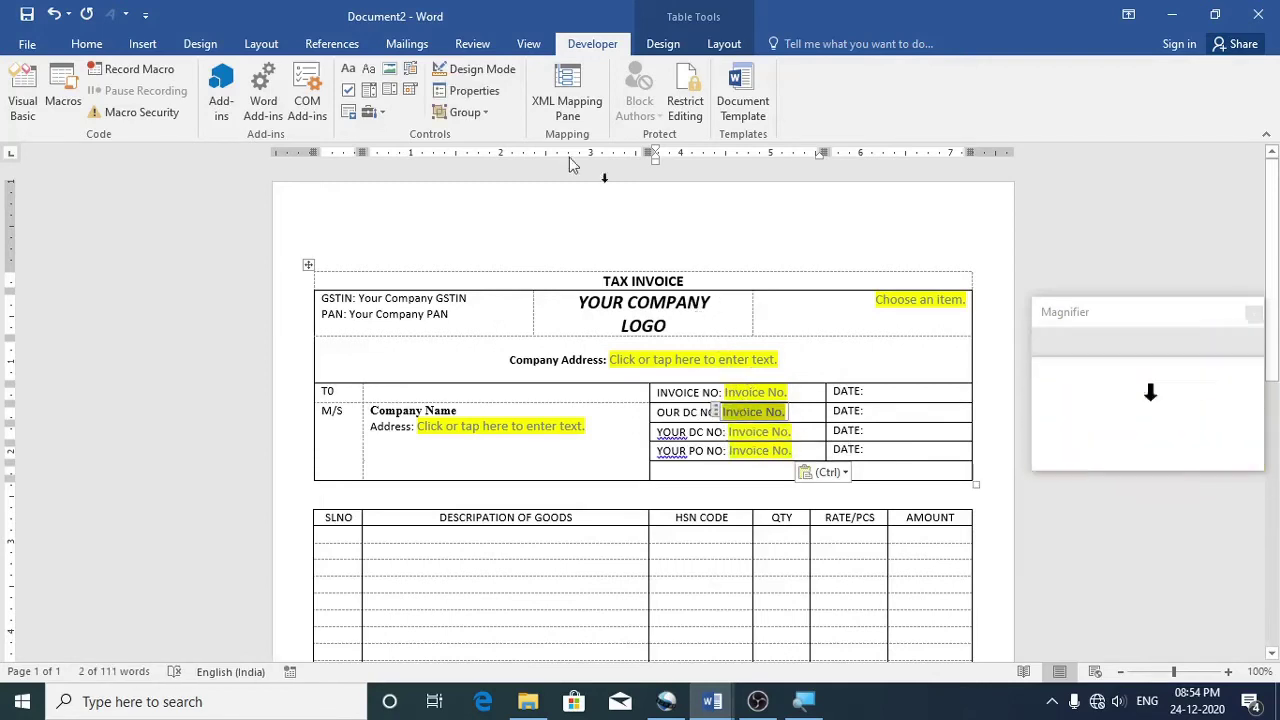
left_click(470, 70)
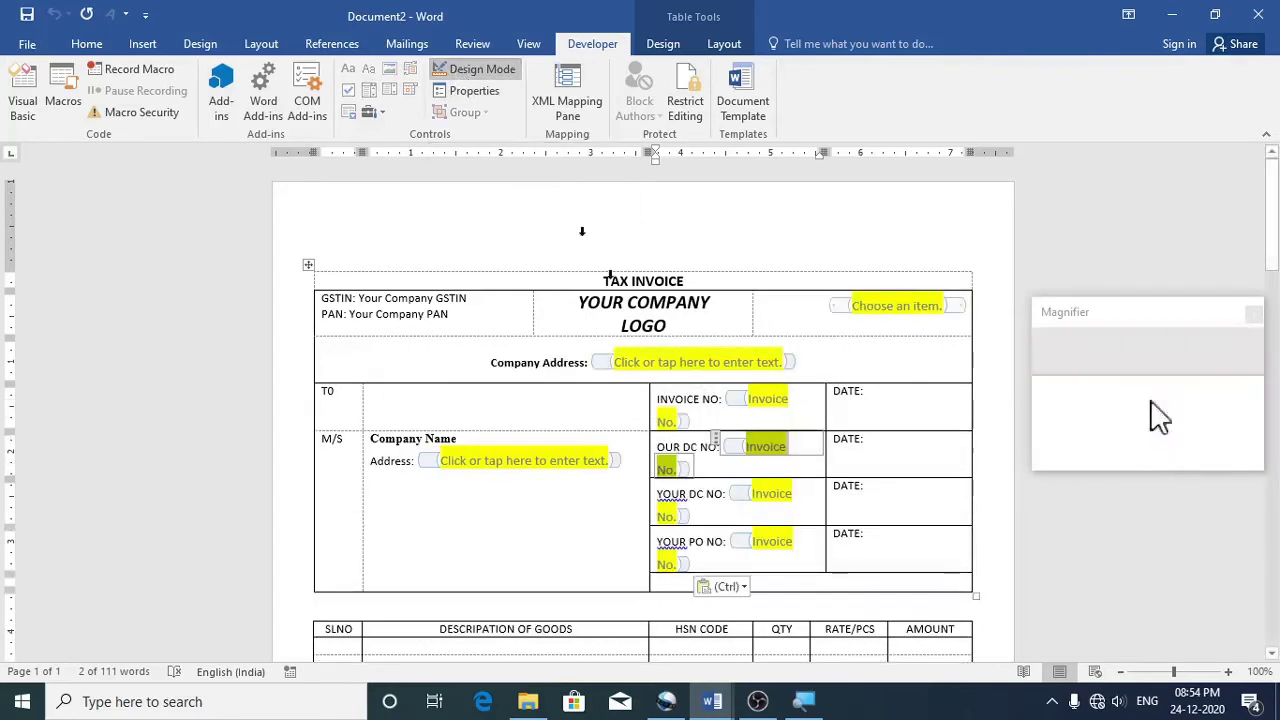
left_click(778, 447)
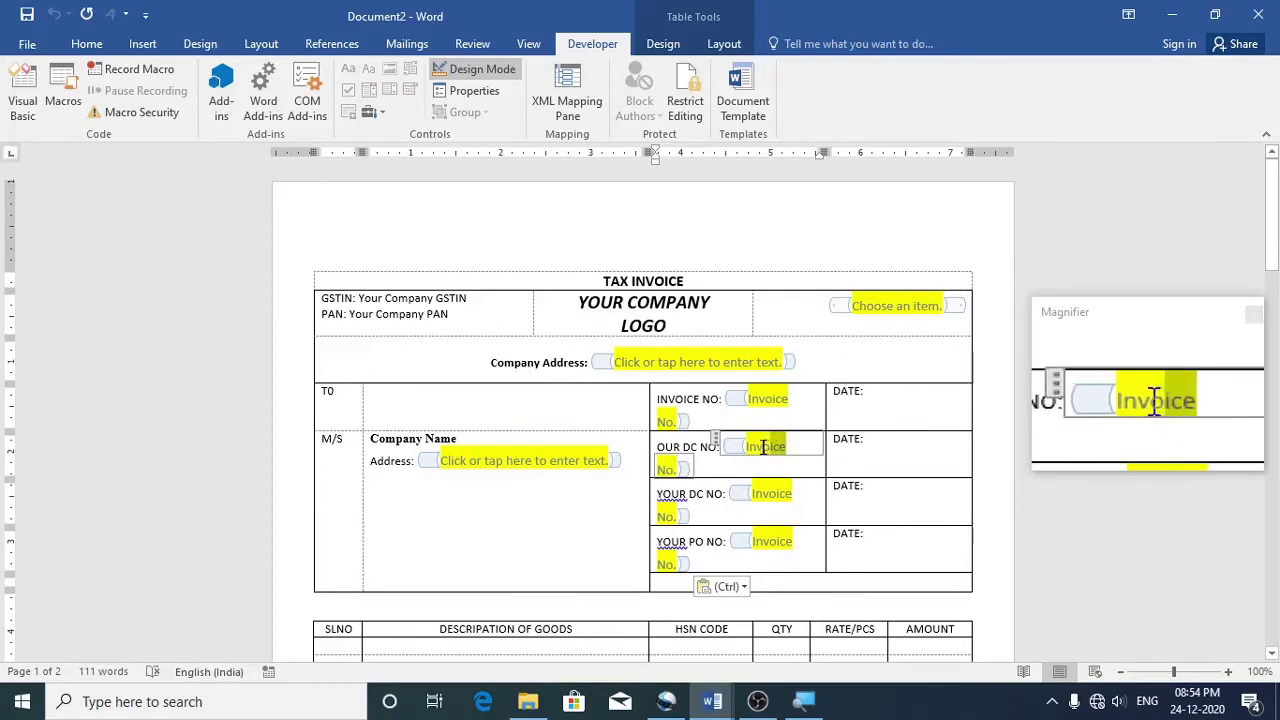
double_click(752, 447)
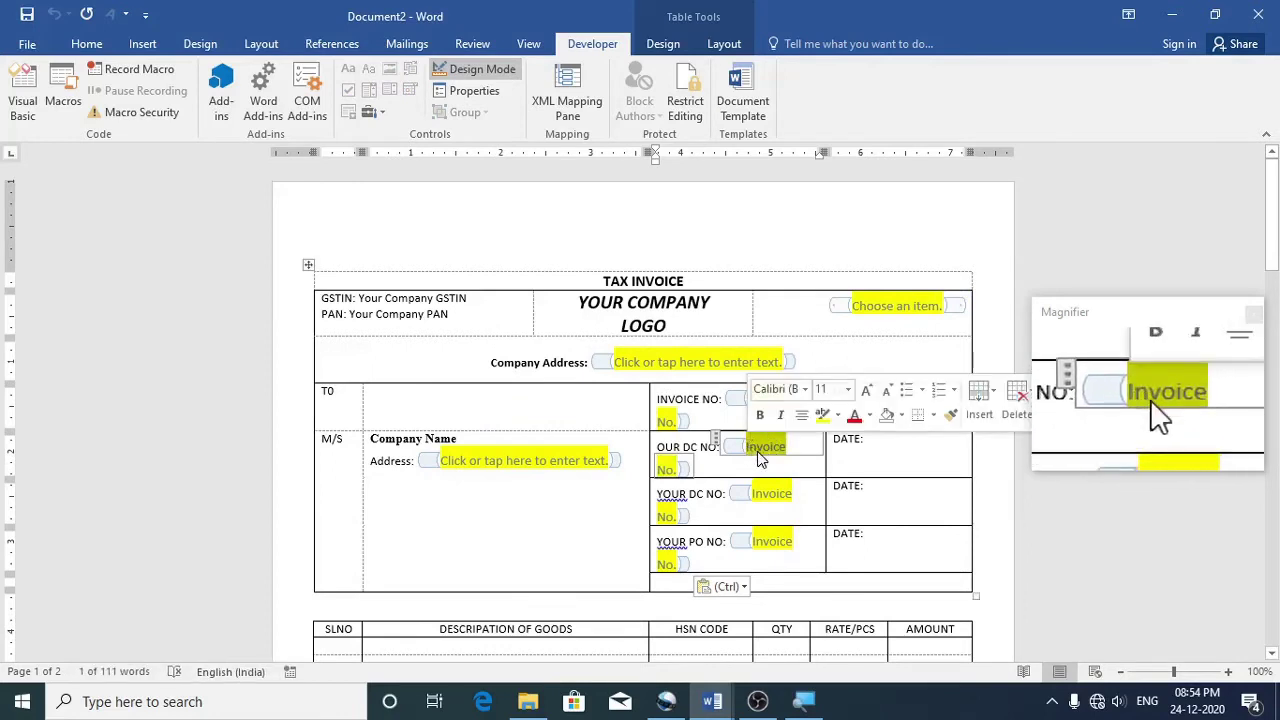
type("Ou")
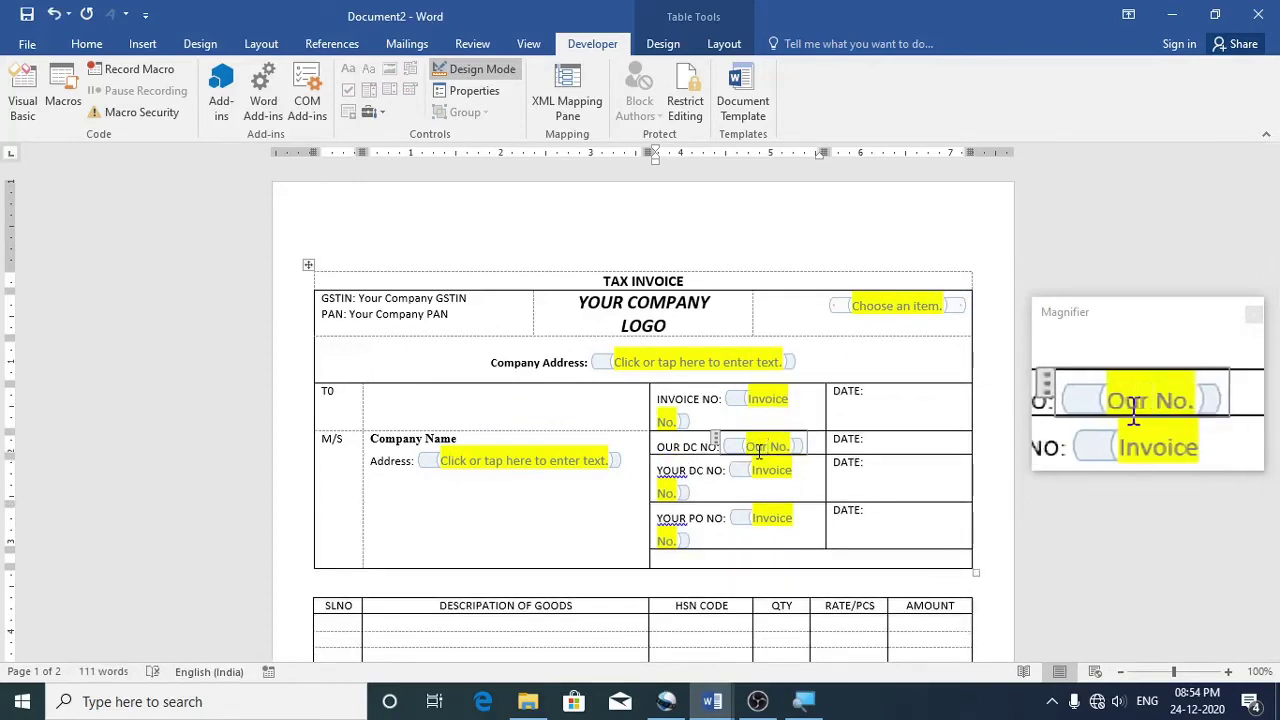
type("r DC")
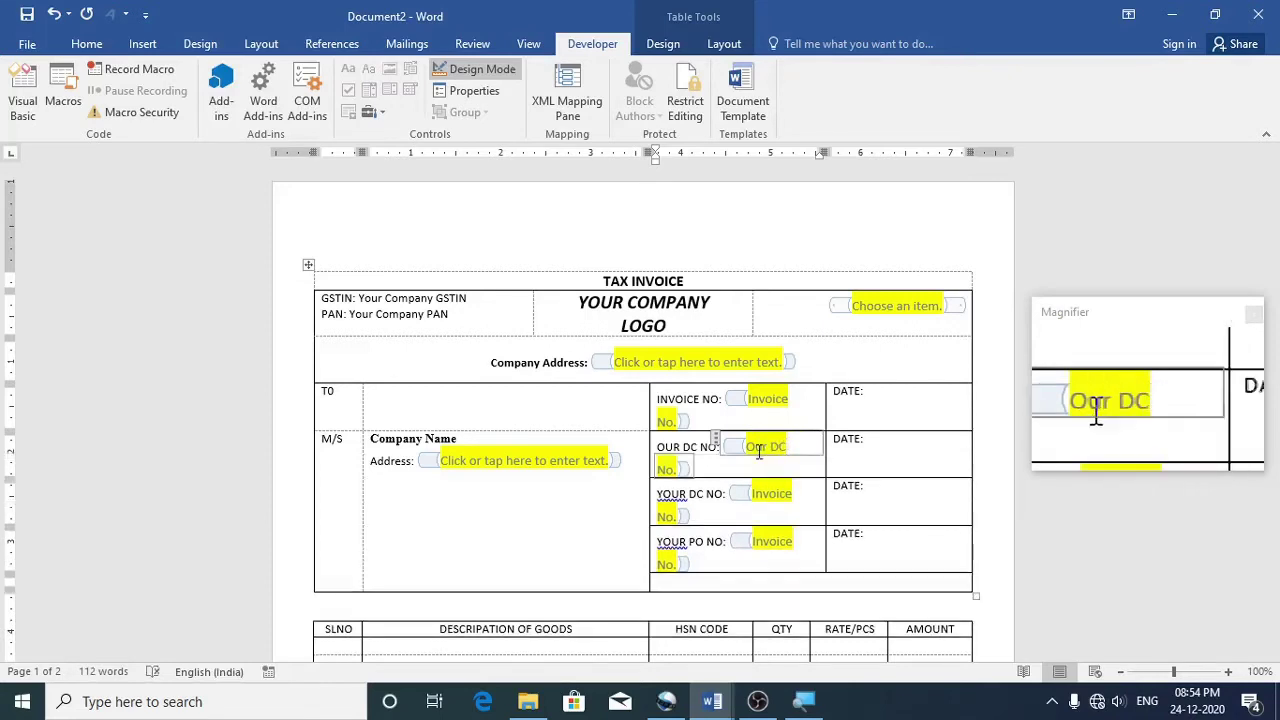
Change the YOUR DC NO control's placeholder text to "Your DC No."
left_click(783, 494)
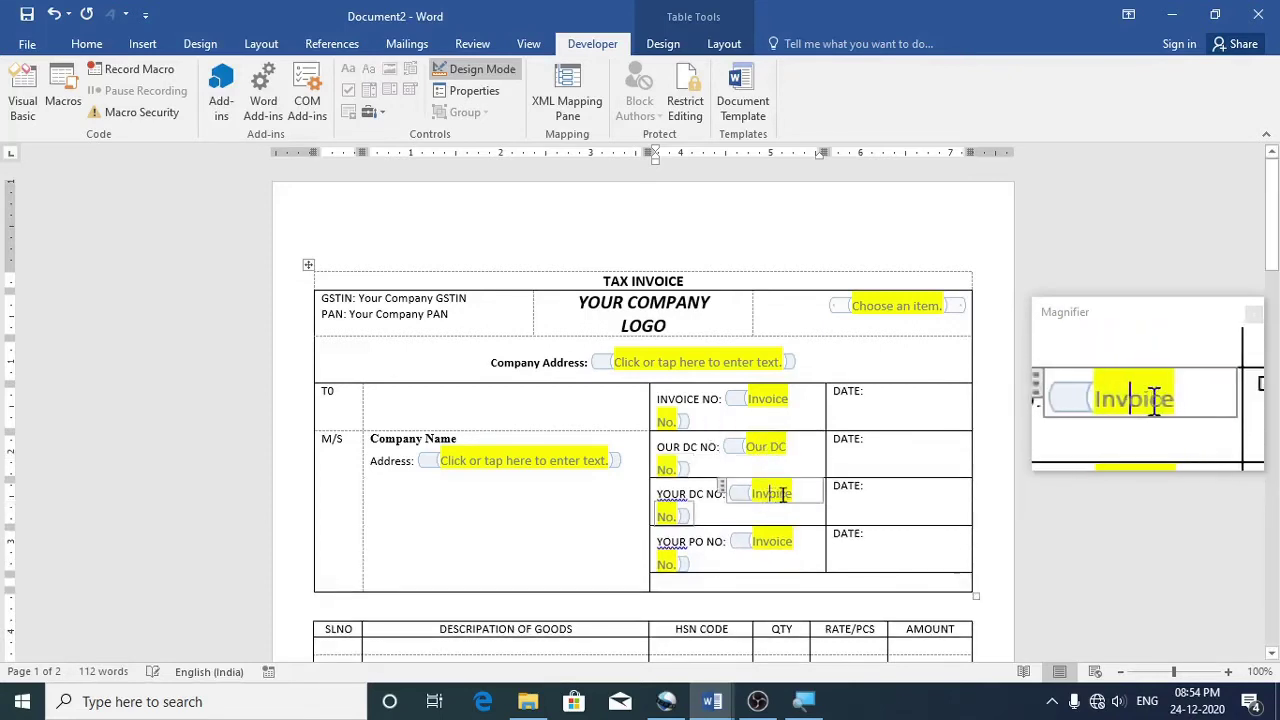
left_click_drag(792, 494, 759, 494)
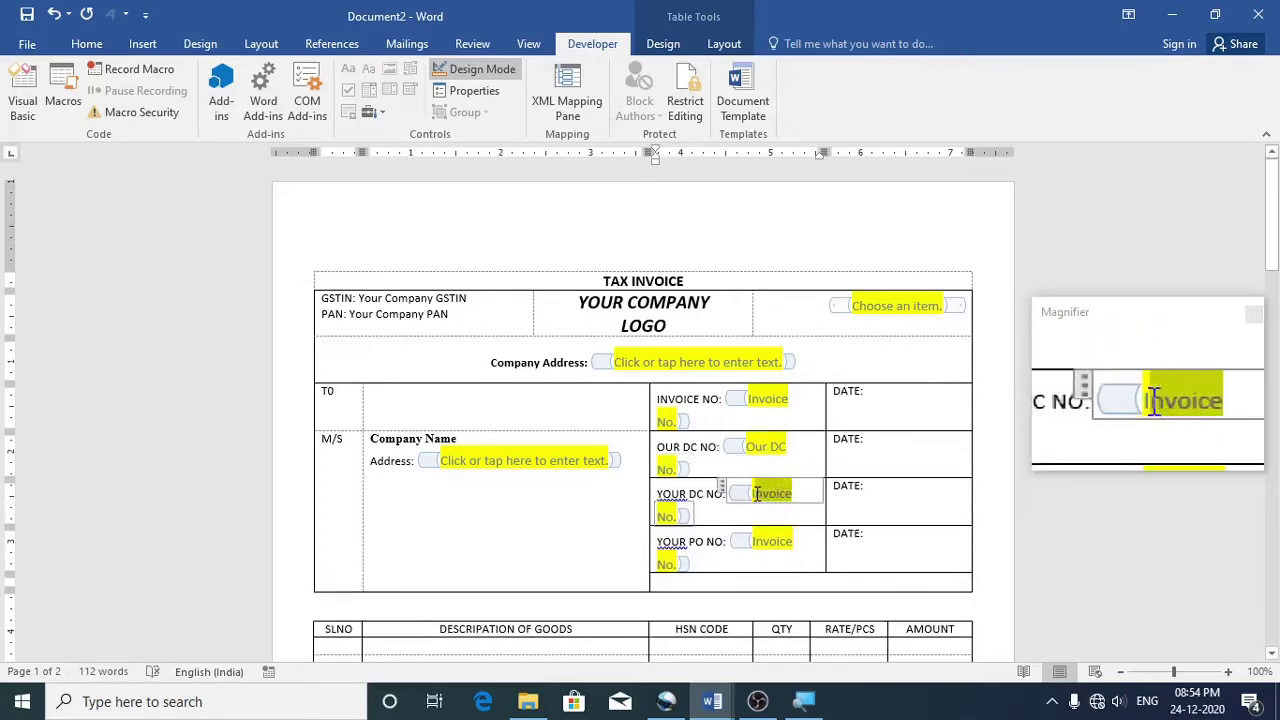
key("Delete")
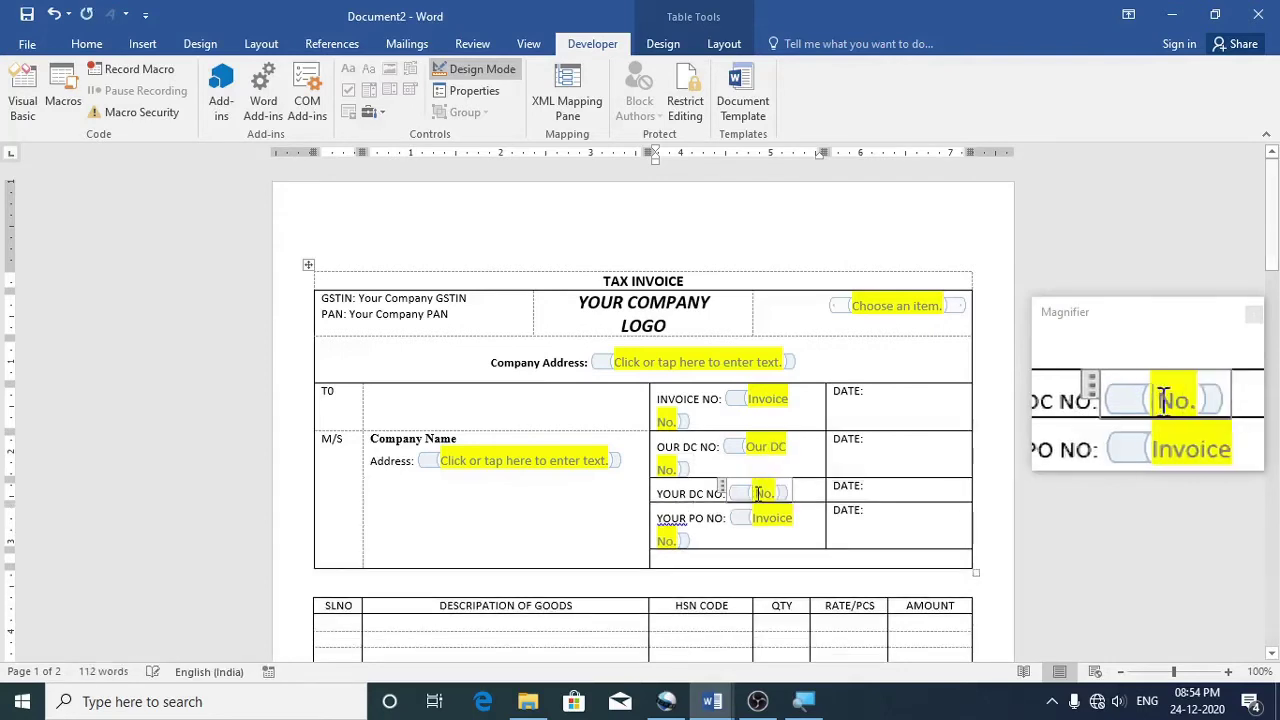
type("Y")
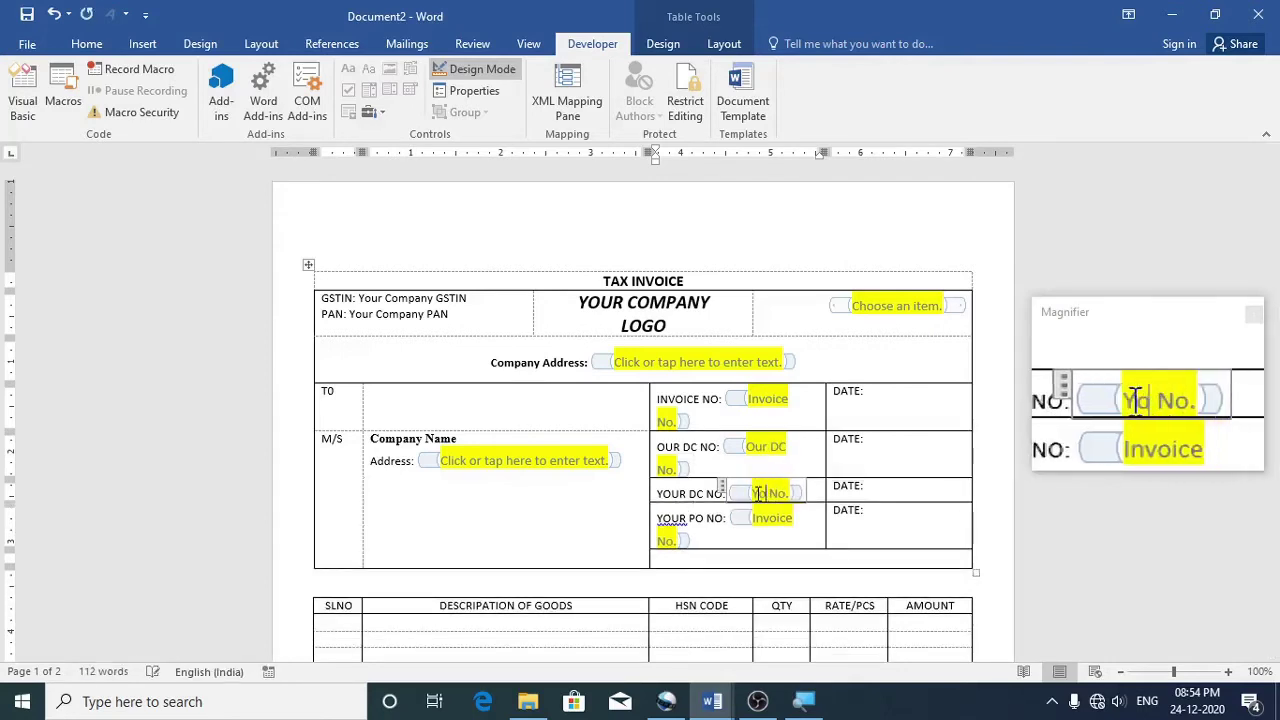
type("our DC")
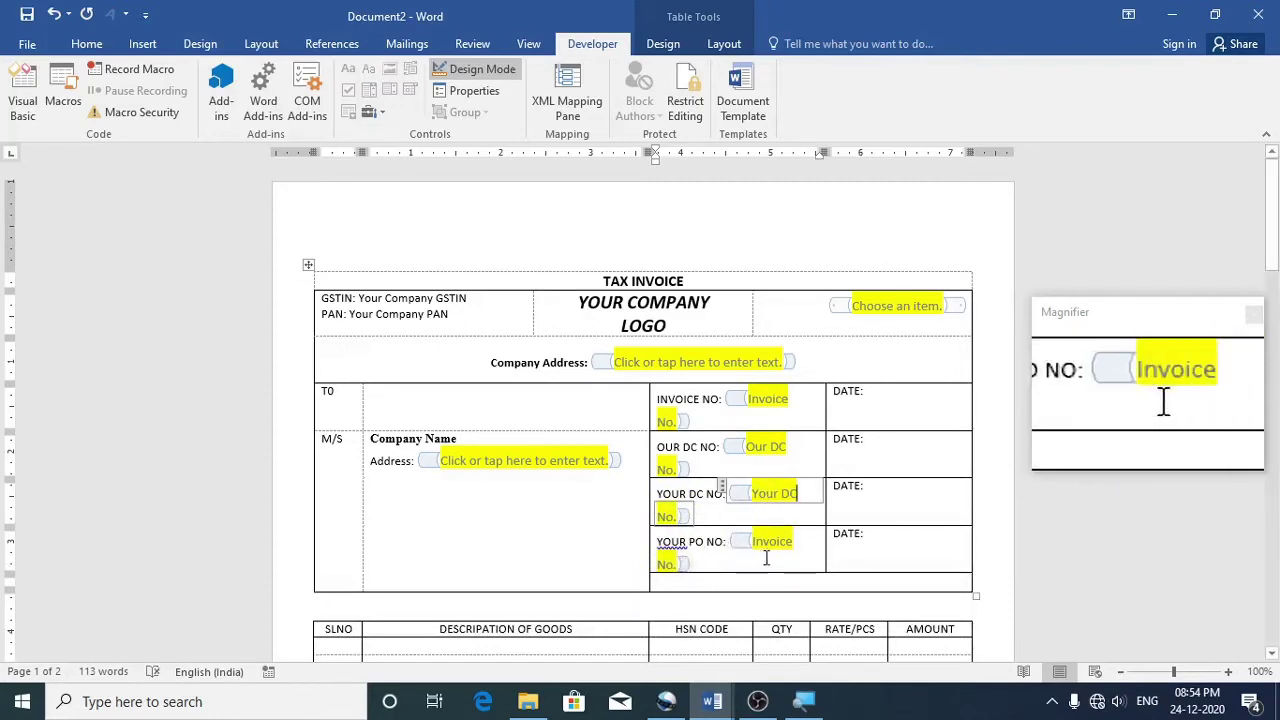
Change the YOUR PO NO control's placeholder text to "Your PO No." and leave Design Mode
left_click_drag(790, 541, 776, 541)
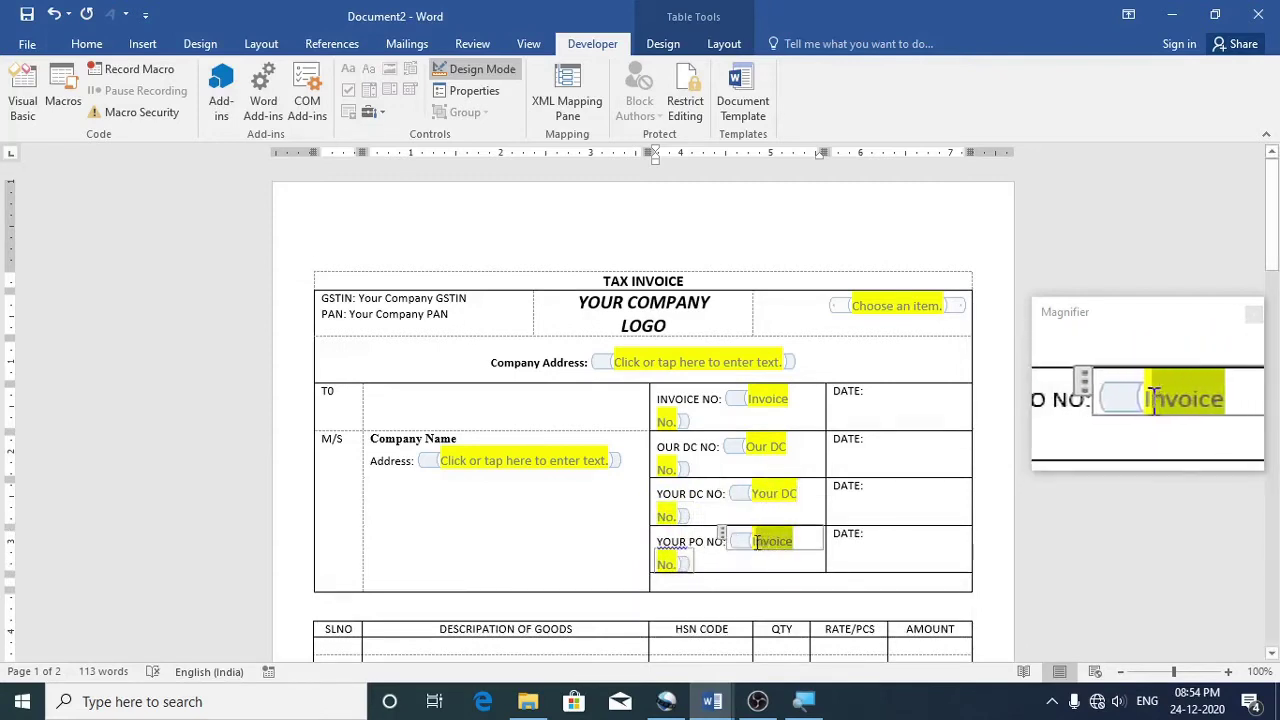
key("BackSpace")
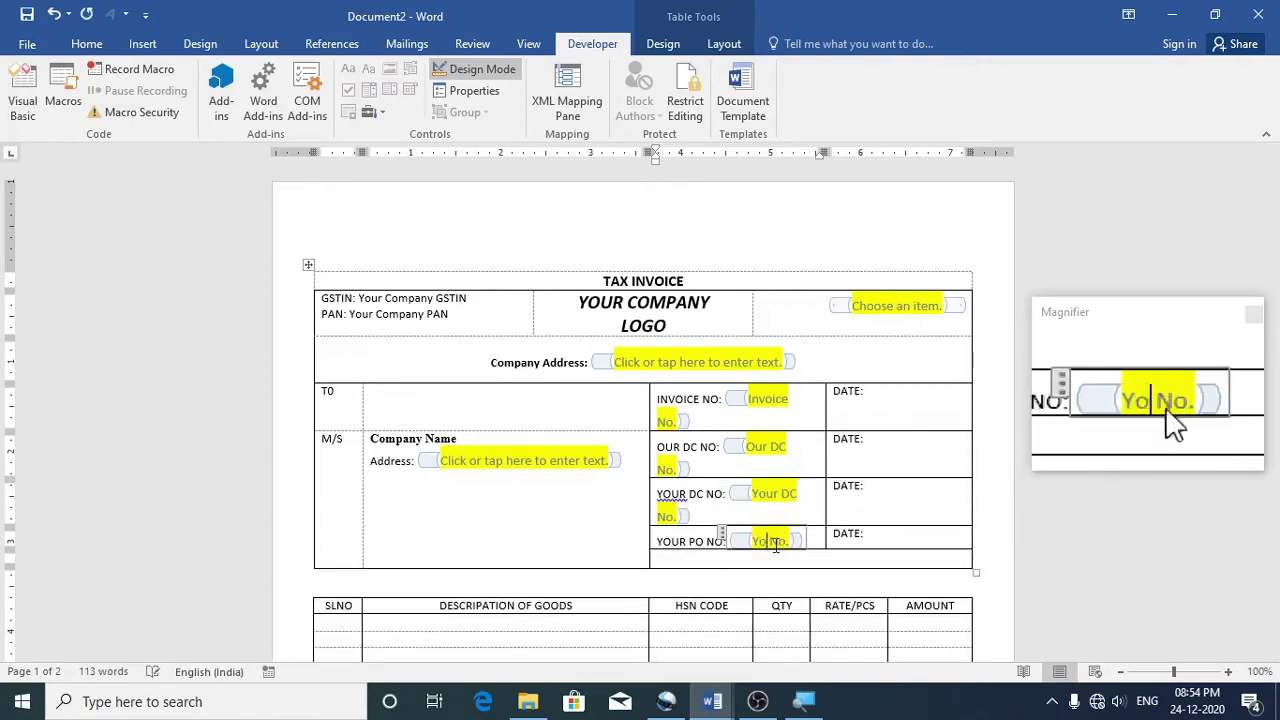
type("Your PO")
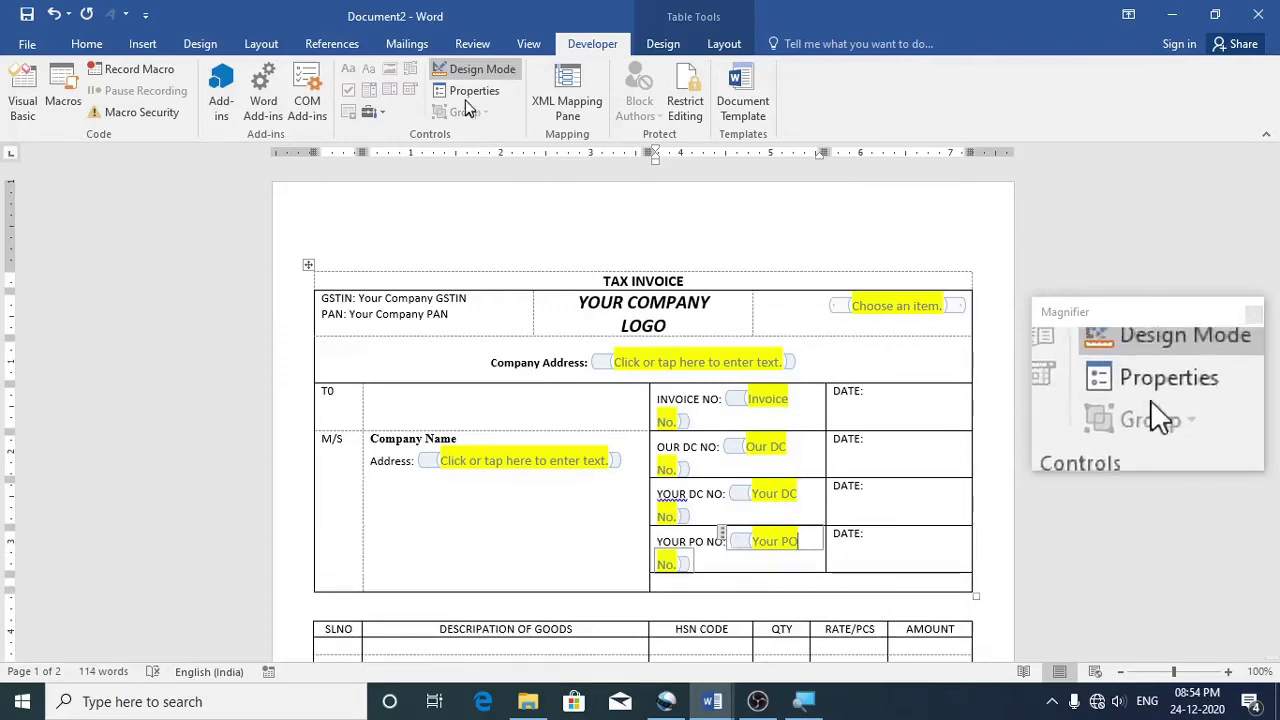
left_click(488, 70)
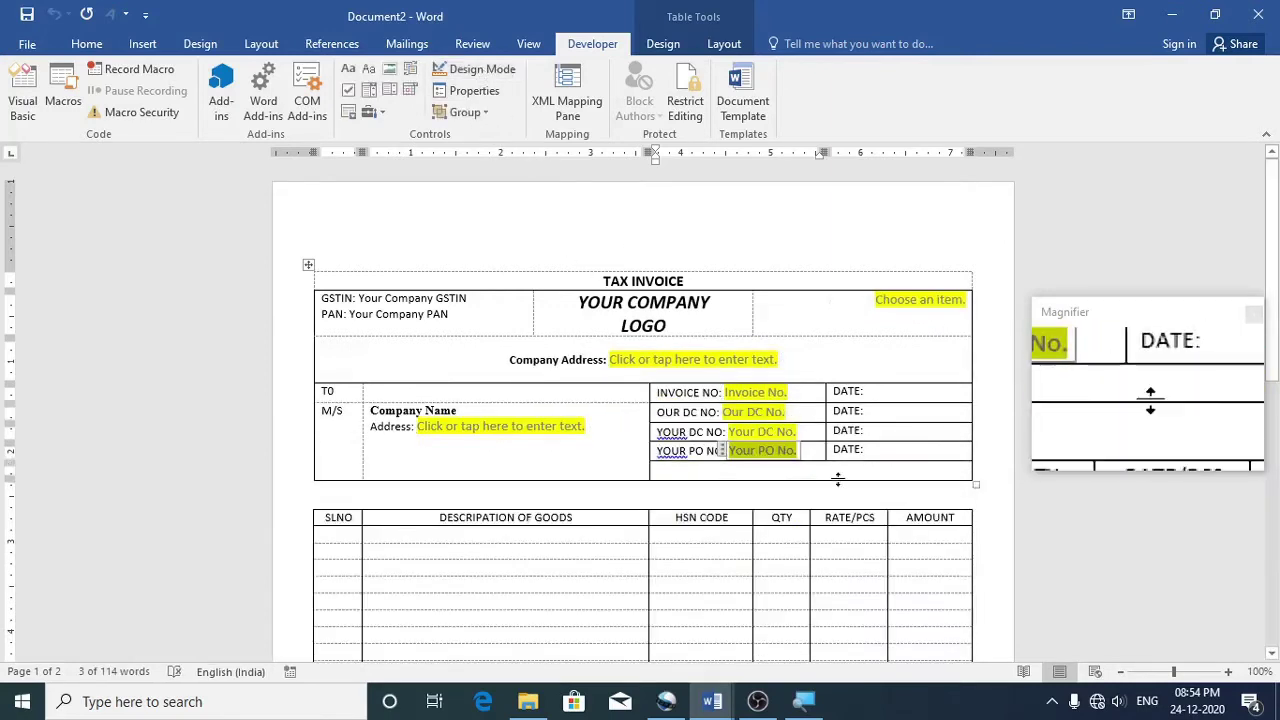
Insert a date picker content control after "DATE:" in the INVOICE NO row, and highlight its placeholder text in yellow using Design Mode
left_click(876, 392)
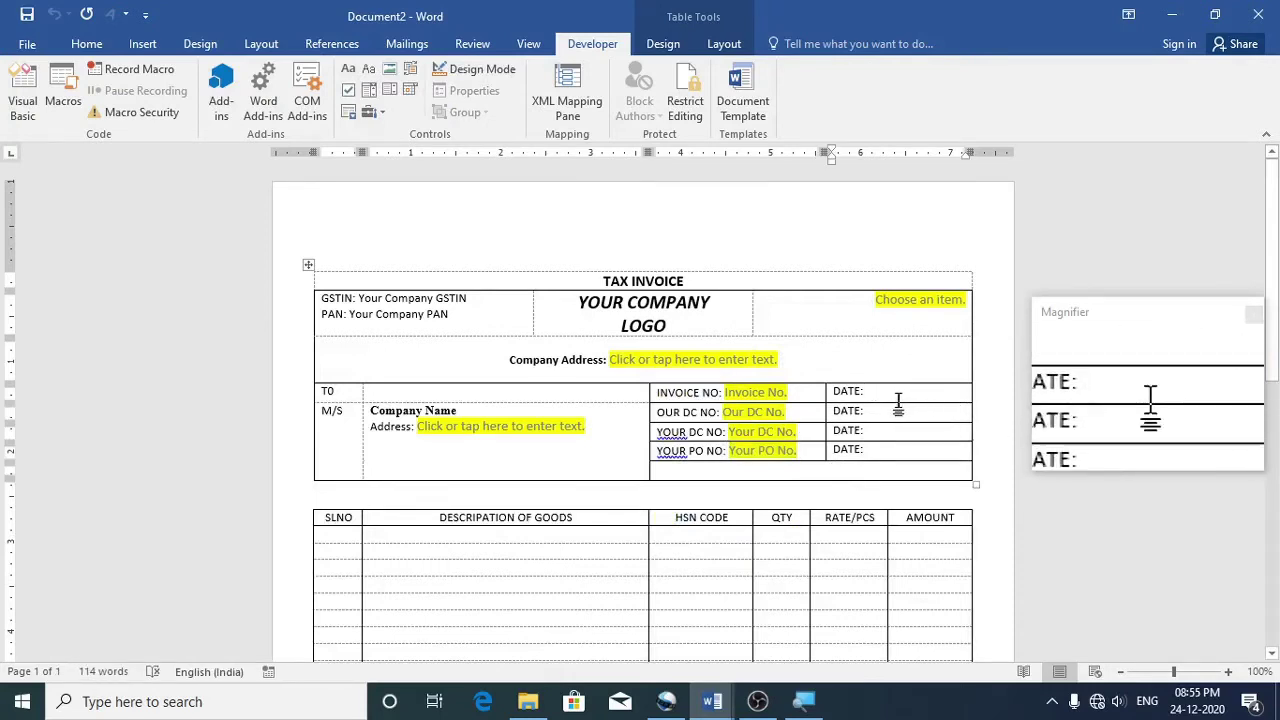
left_click(408, 92)
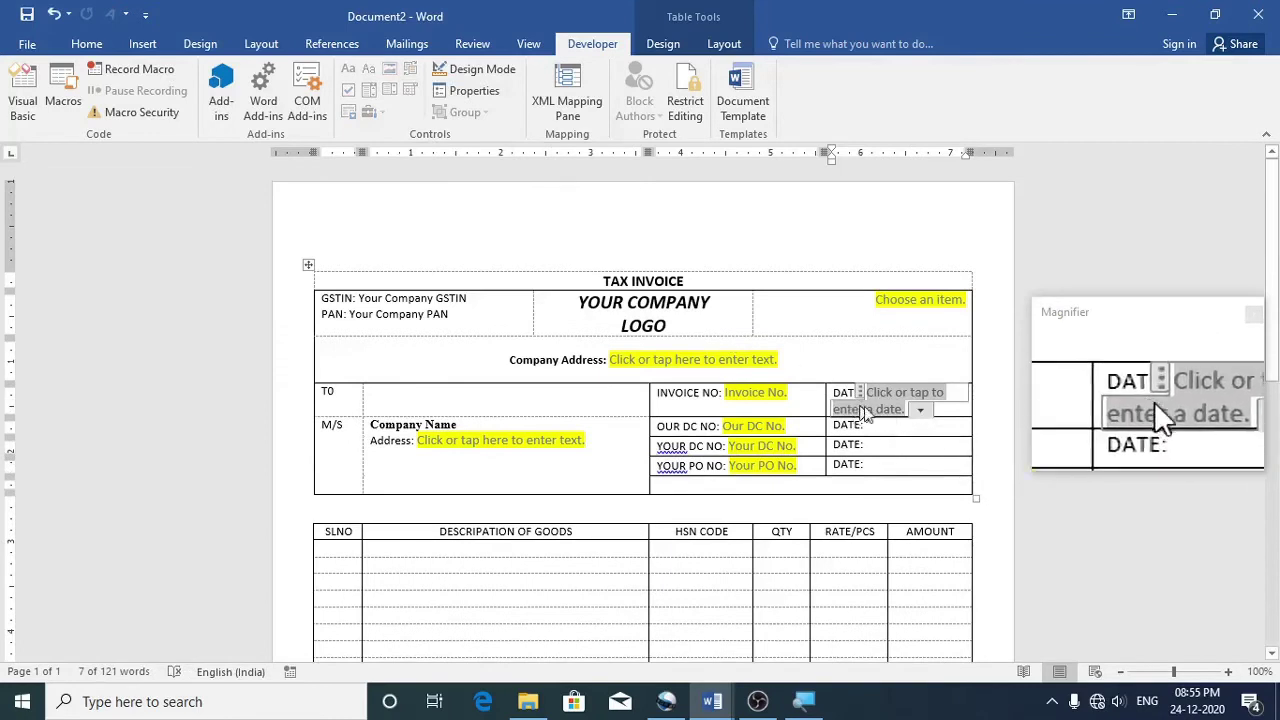
left_click(478, 74)
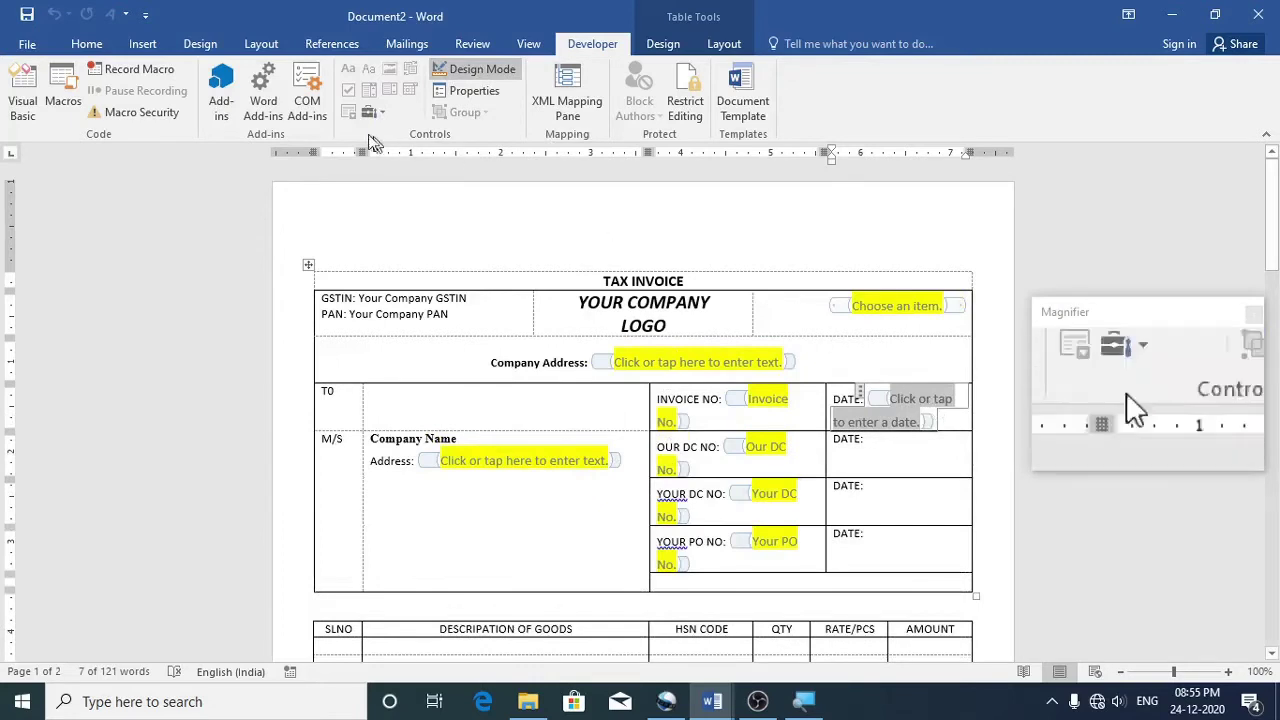
left_click(87, 44)
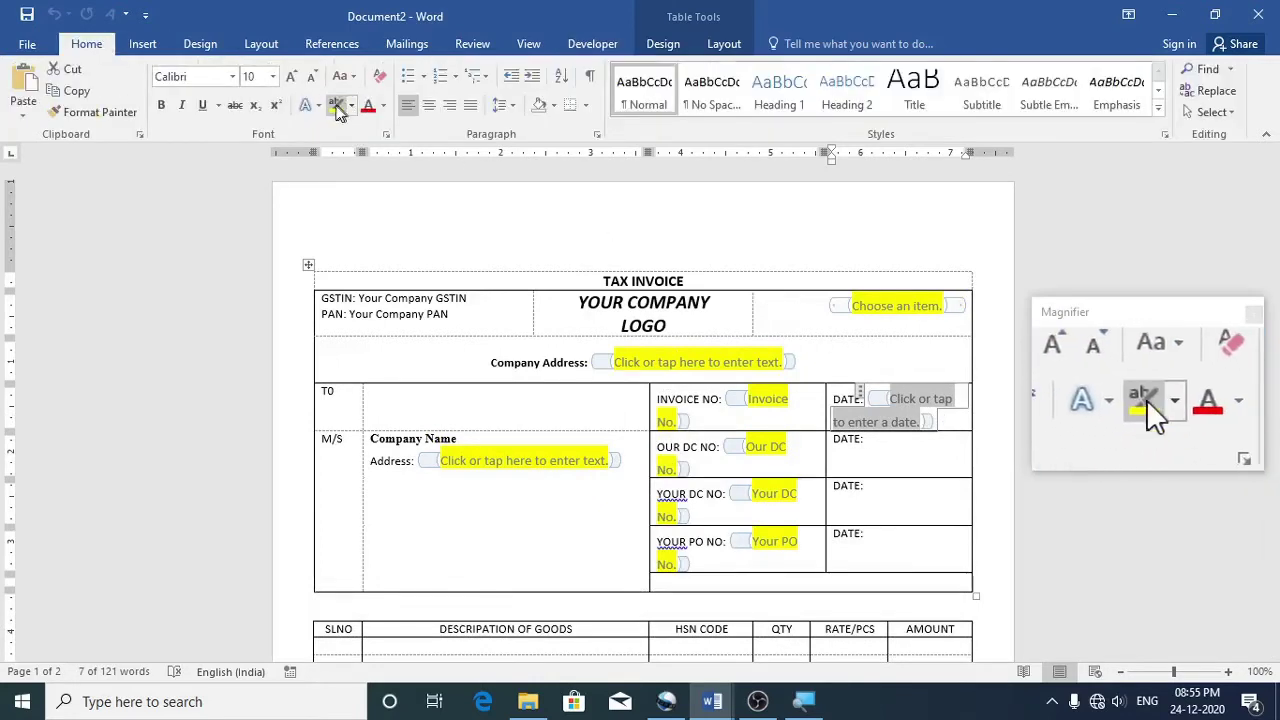
left_click(944, 421)
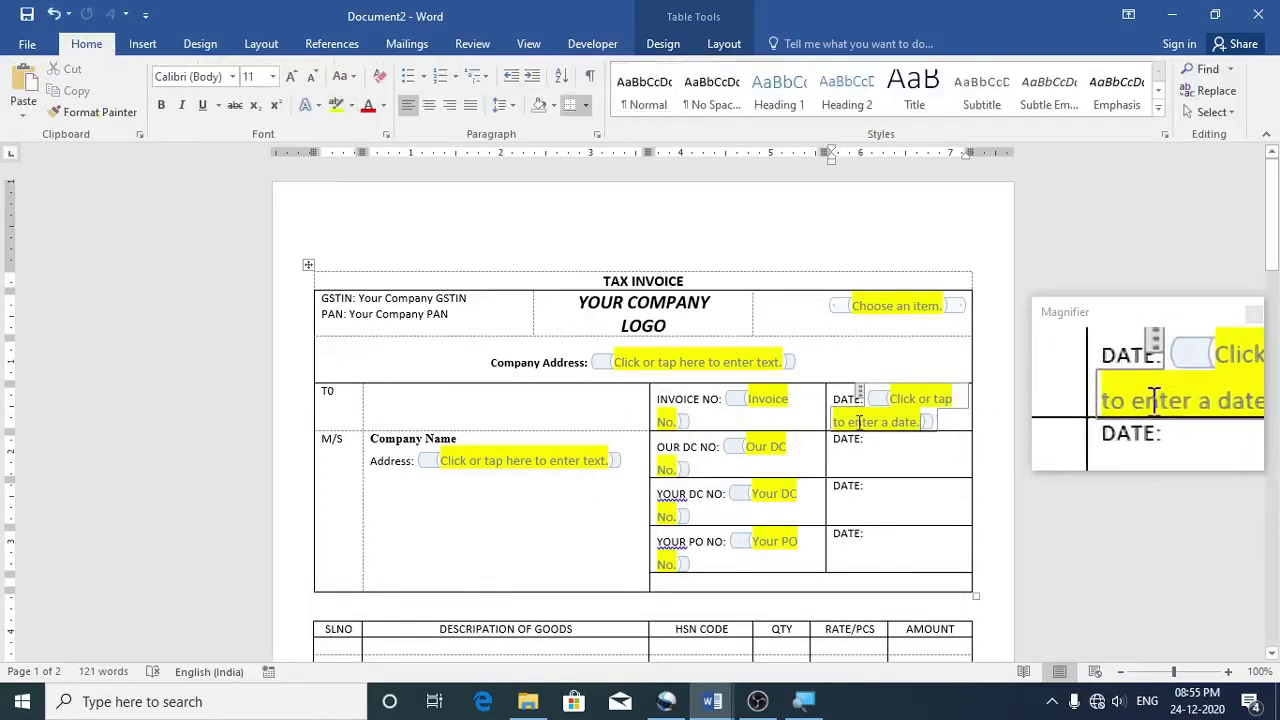
Change the placeholder of the INVOICE NO row's date picker to "Enter date.", leave Design Mode and check its calendar
left_click_drag(850, 421, 940, 423)
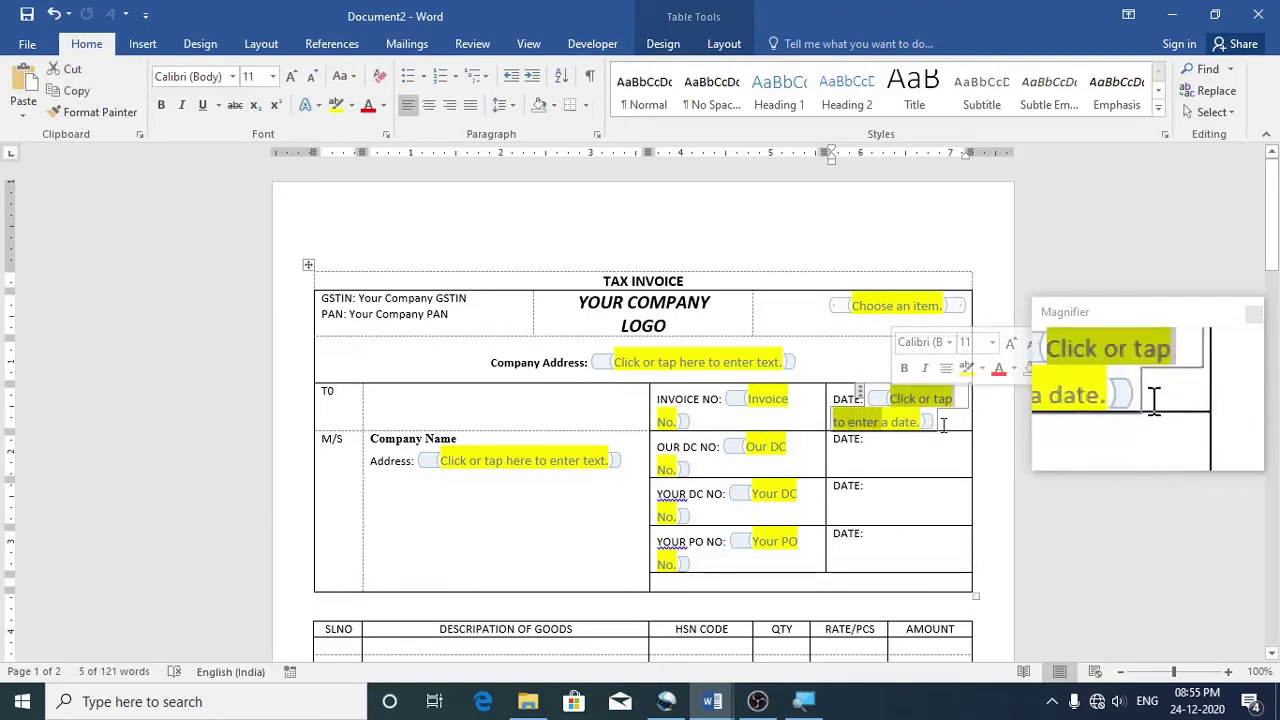
key("Delete")
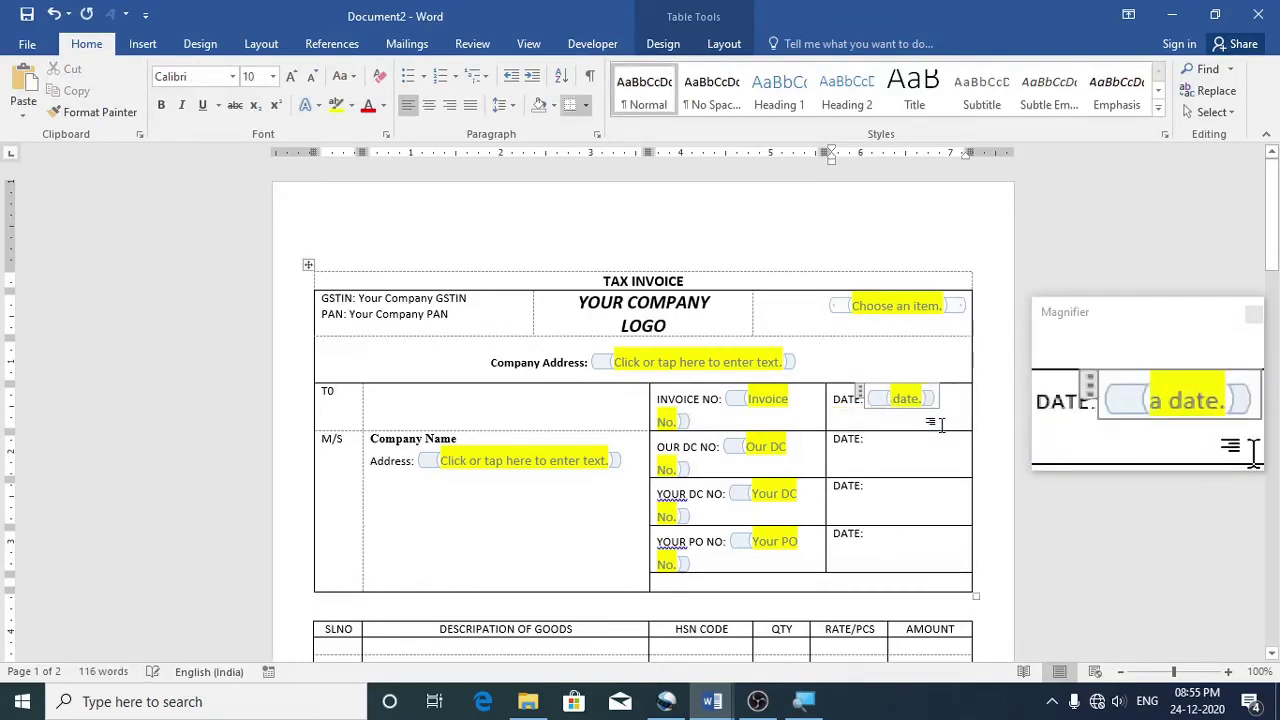
type("E")
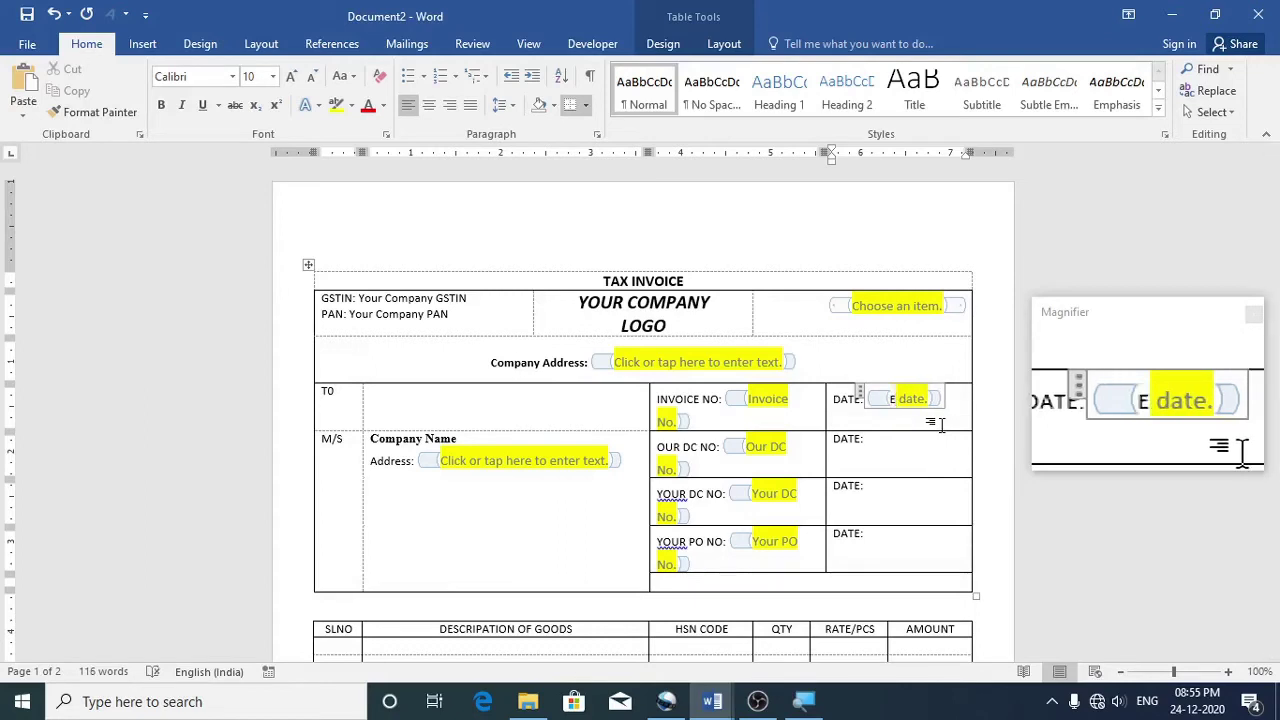
key("BackSpace")
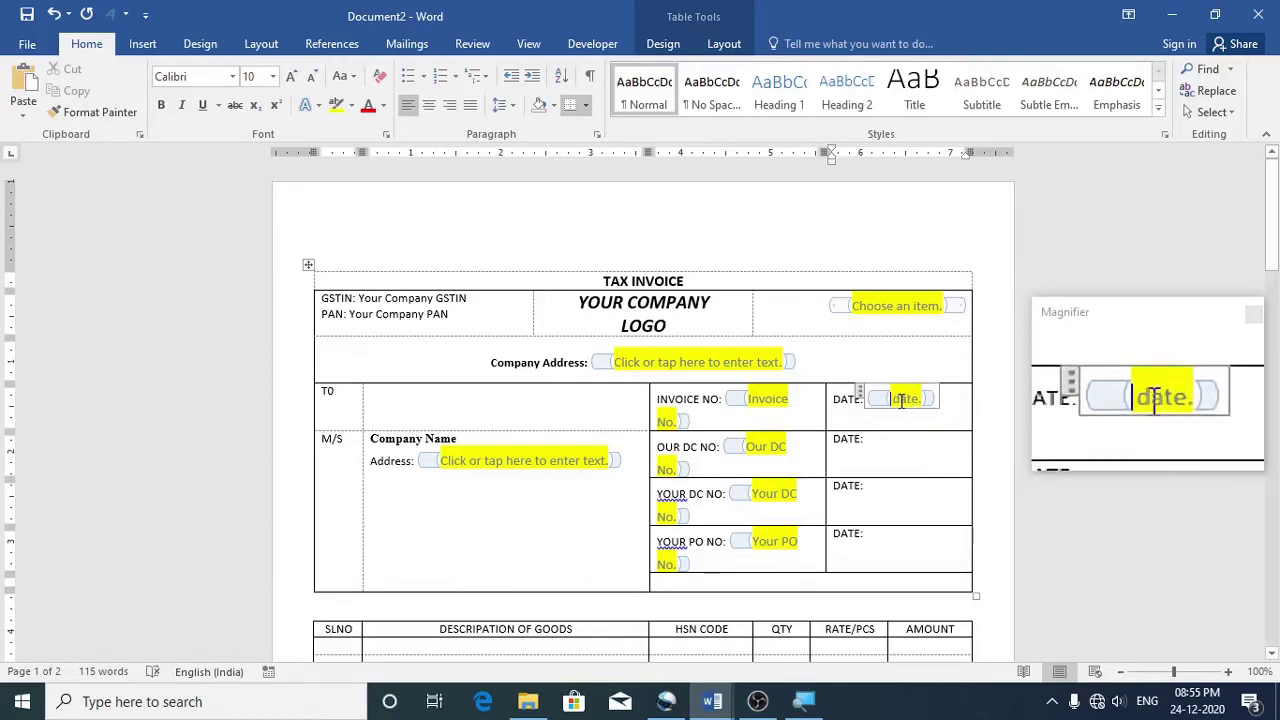
left_click(904, 399)
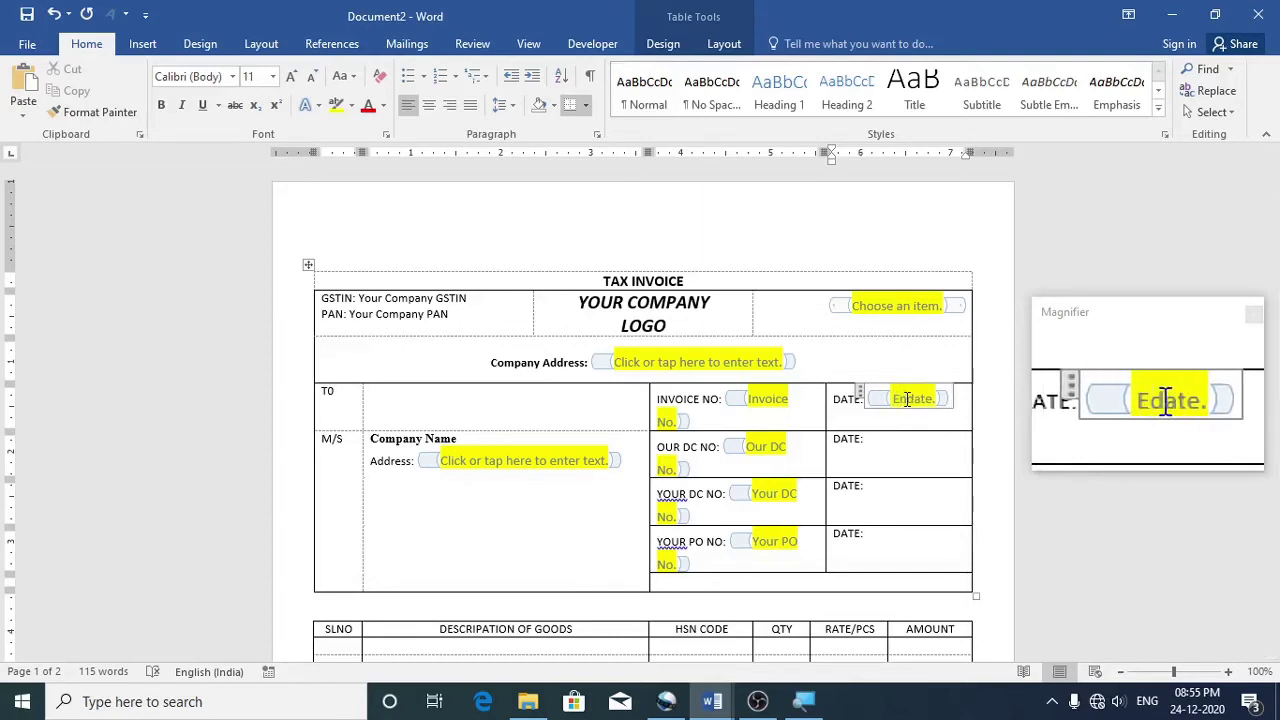
type("Enter")
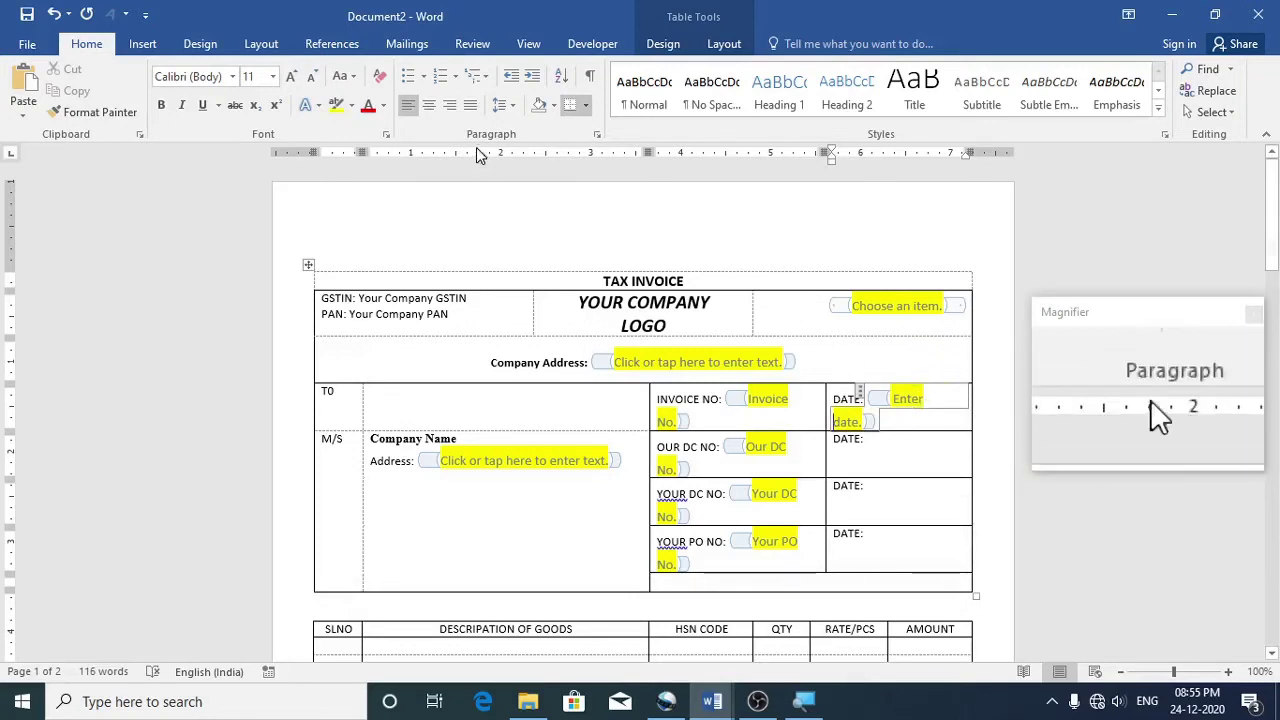
left_click(592, 44)
left_click(476, 68)
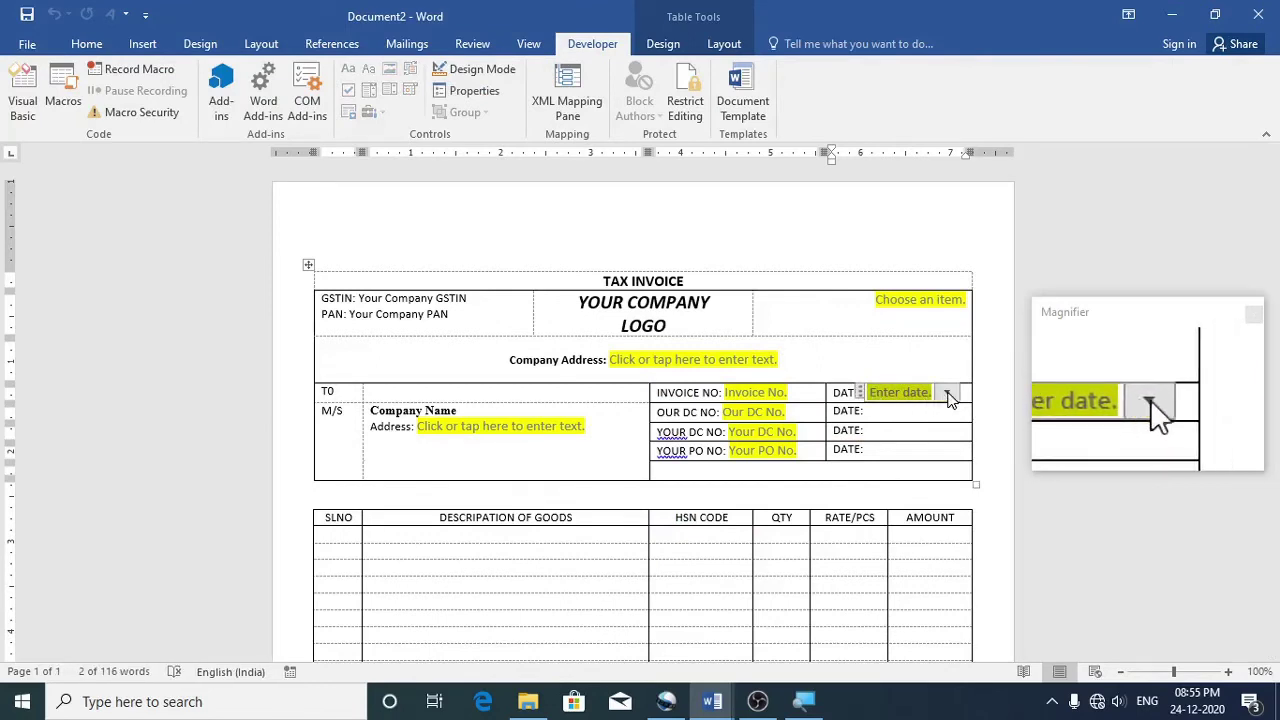
left_click(947, 395)
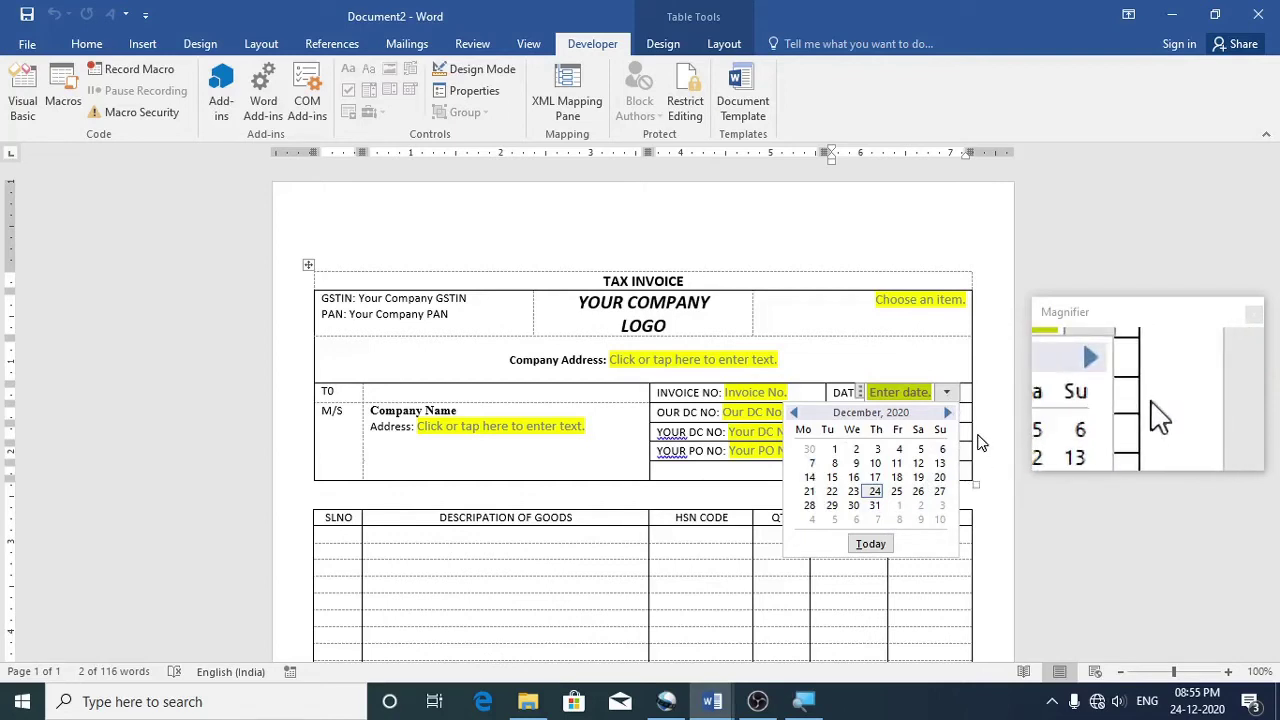
left_click(967, 425)
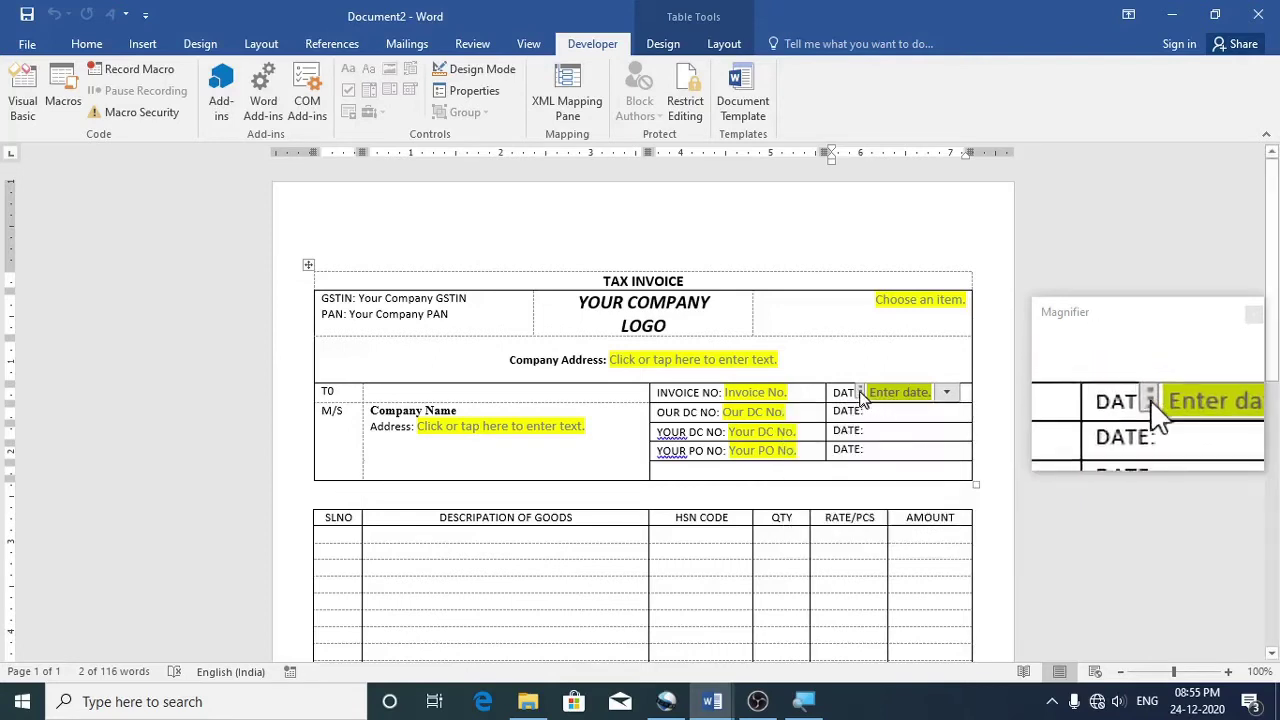
Copy the date picker control after "DATE:" in the OUR DC NO, YOUR DC NO and YOUR PO NO rows
left_click(861, 394)
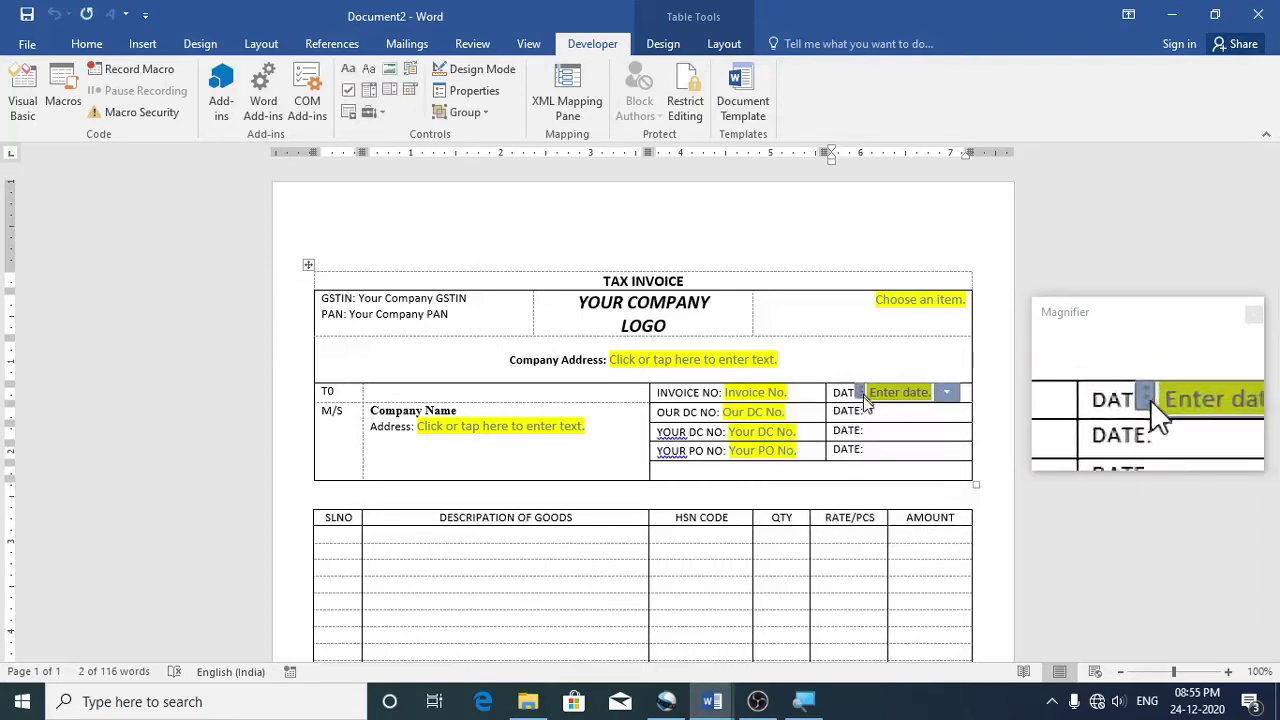
key("ctrl+c")
left_click(877, 414)
key("ctrl+v")
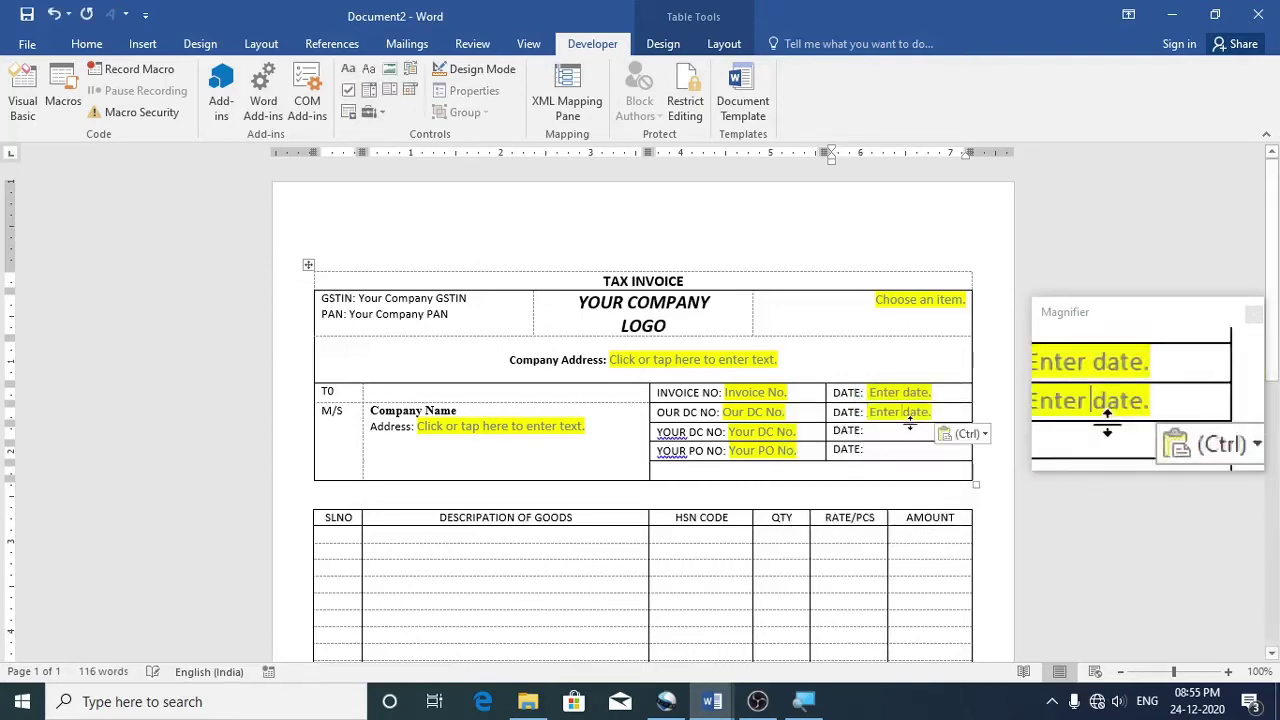
left_click(886, 430)
key("ctrl+v")
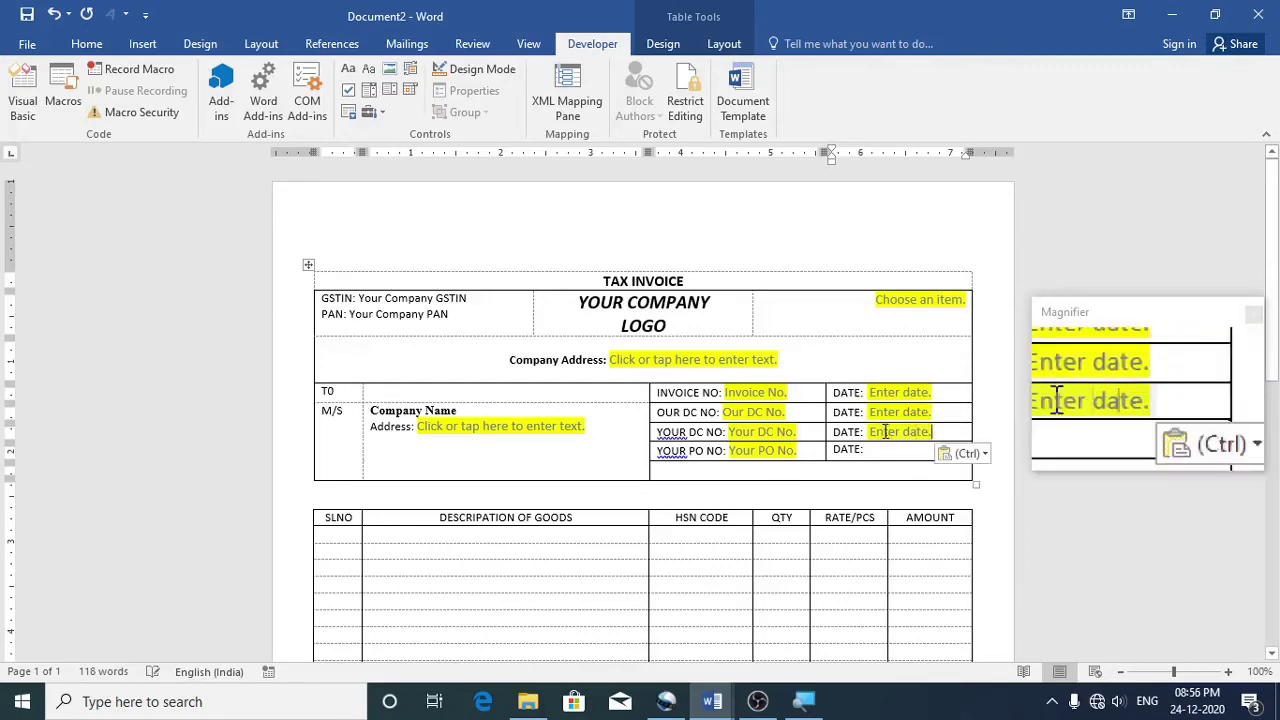
left_click(877, 450)
key("ctrl+v")
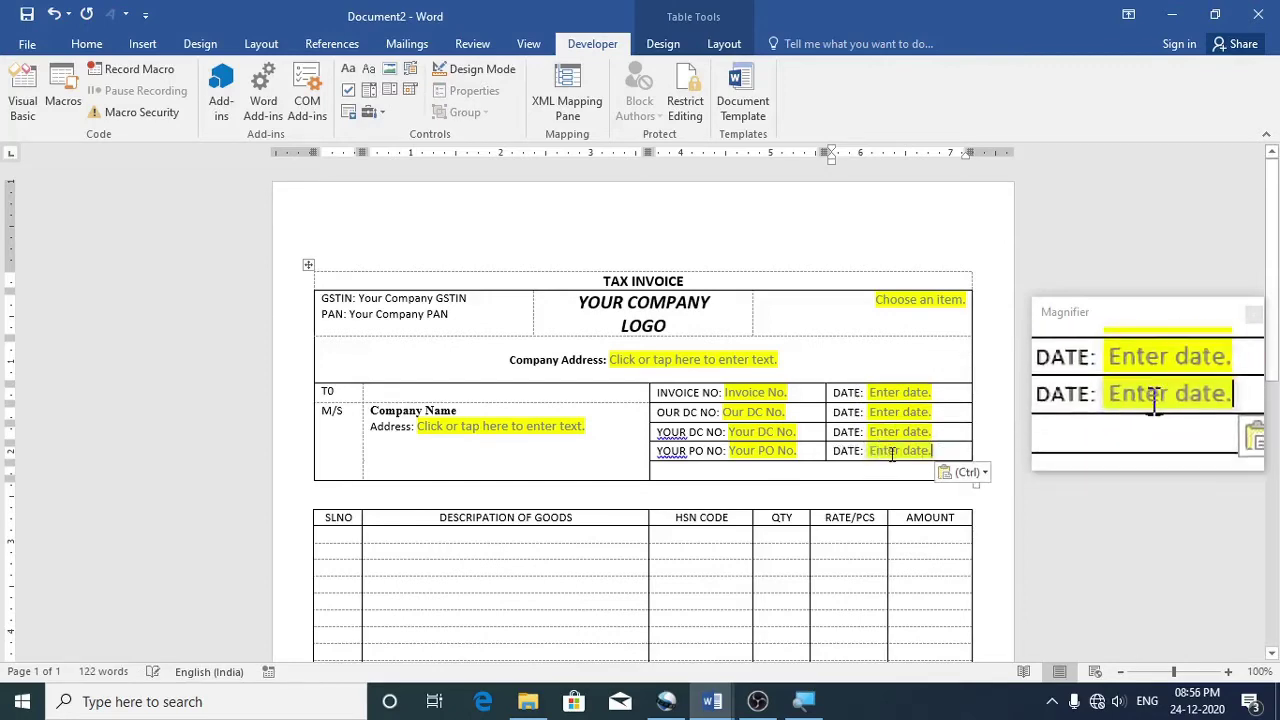
Copy the text content control beside the customer's "Address:" and paste it after "Amount in Words:"
scroll(830, 433, "down", 1)
scroll(830, 433, "down", 2)
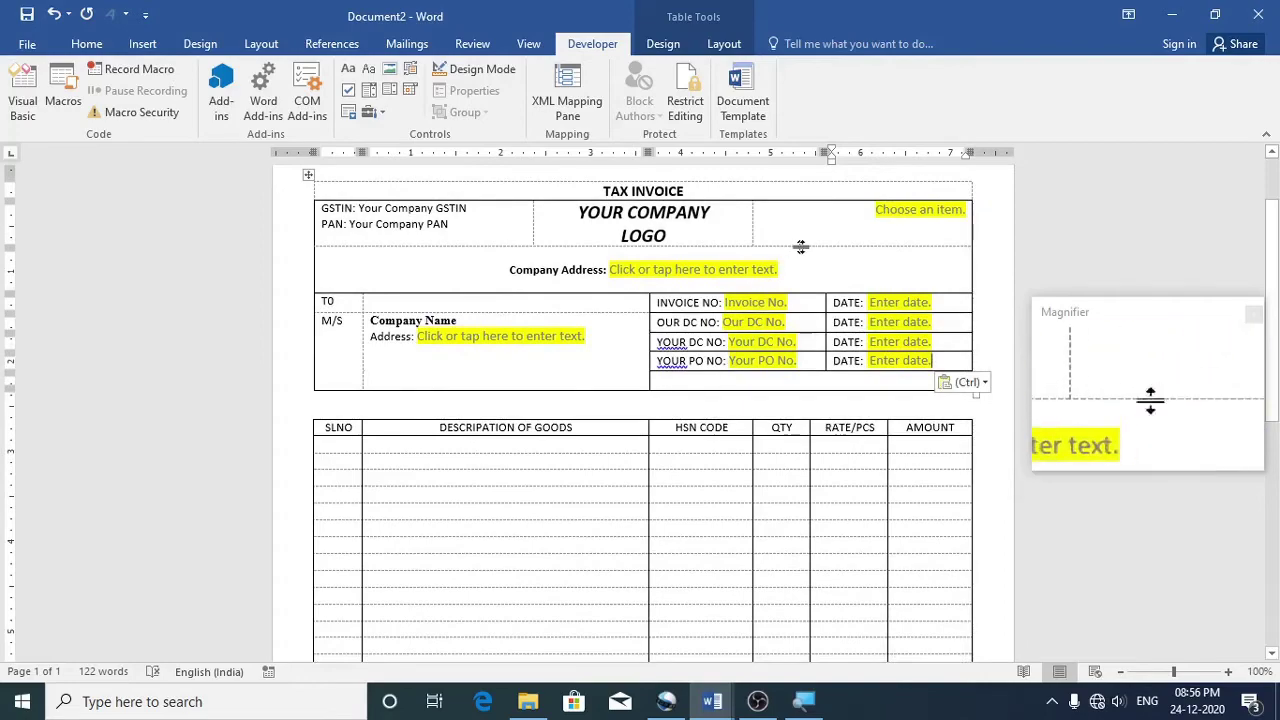
scroll(700, 400, "down", 3)
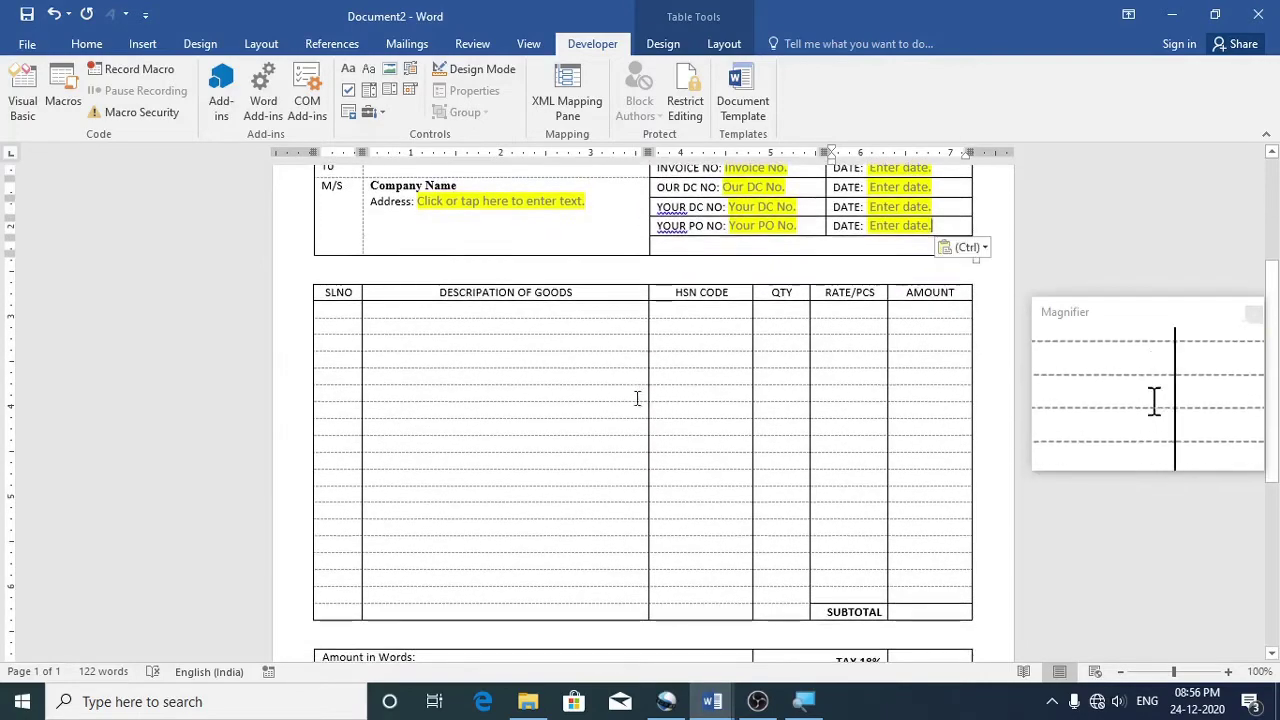
scroll(634, 398, "down", 1)
scroll(634, 398, "up", 2)
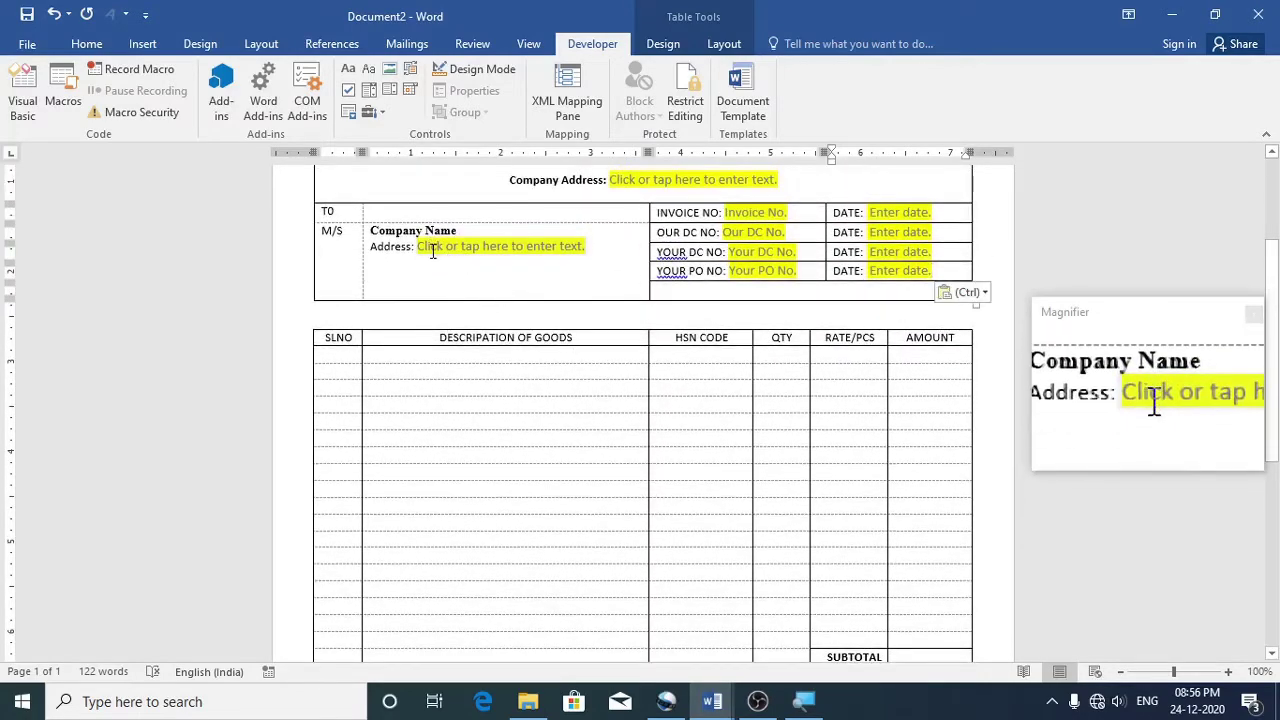
left_click(423, 251)
left_click(407, 246)
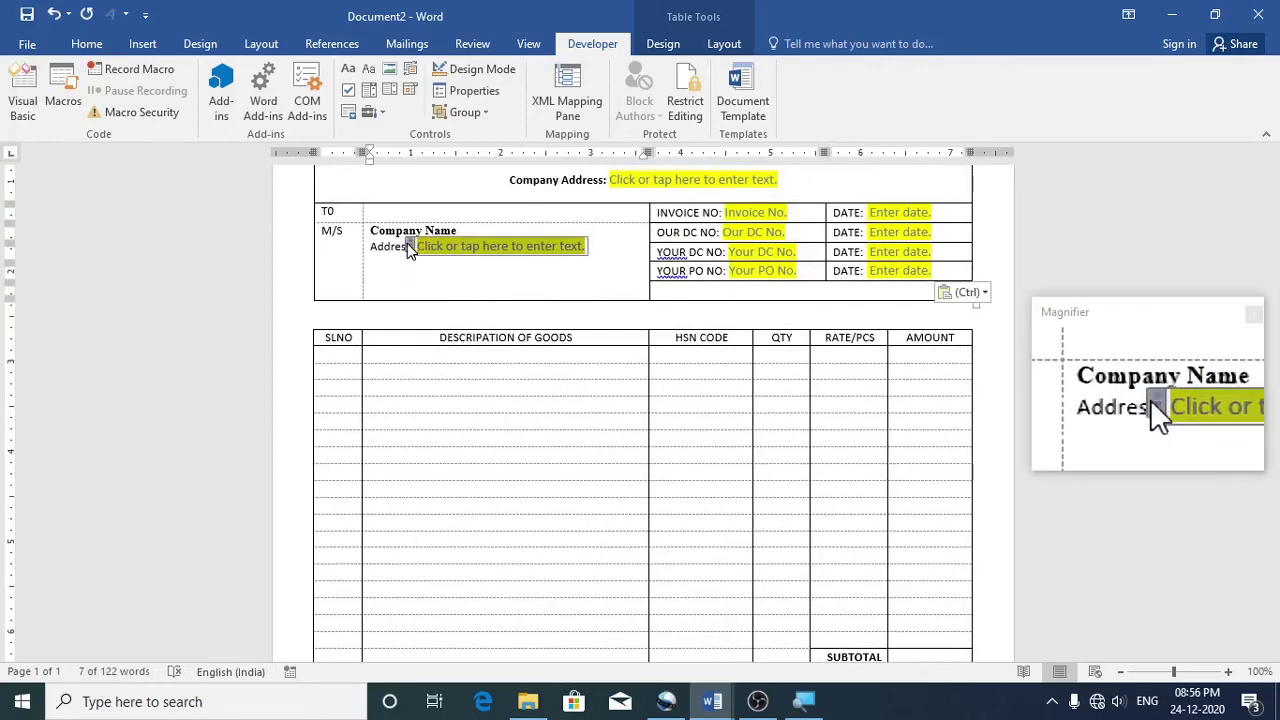
scroll(500, 317, "down", 6)
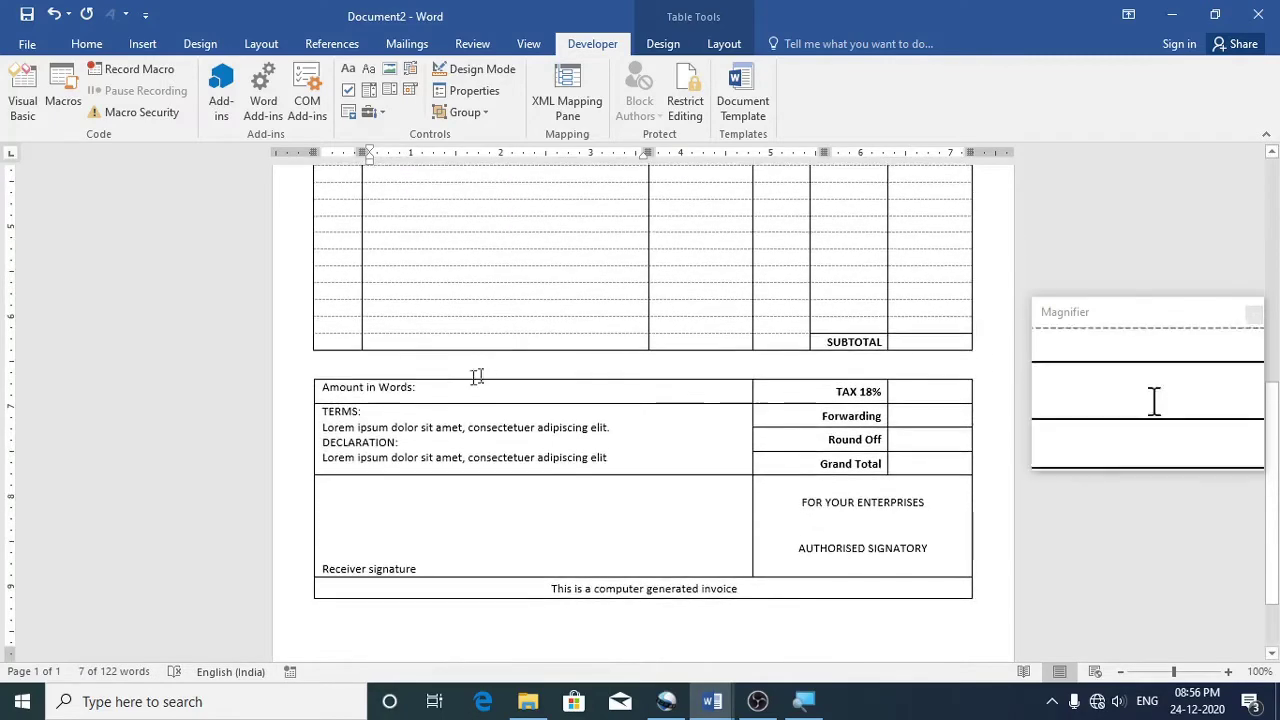
left_click(459, 390)
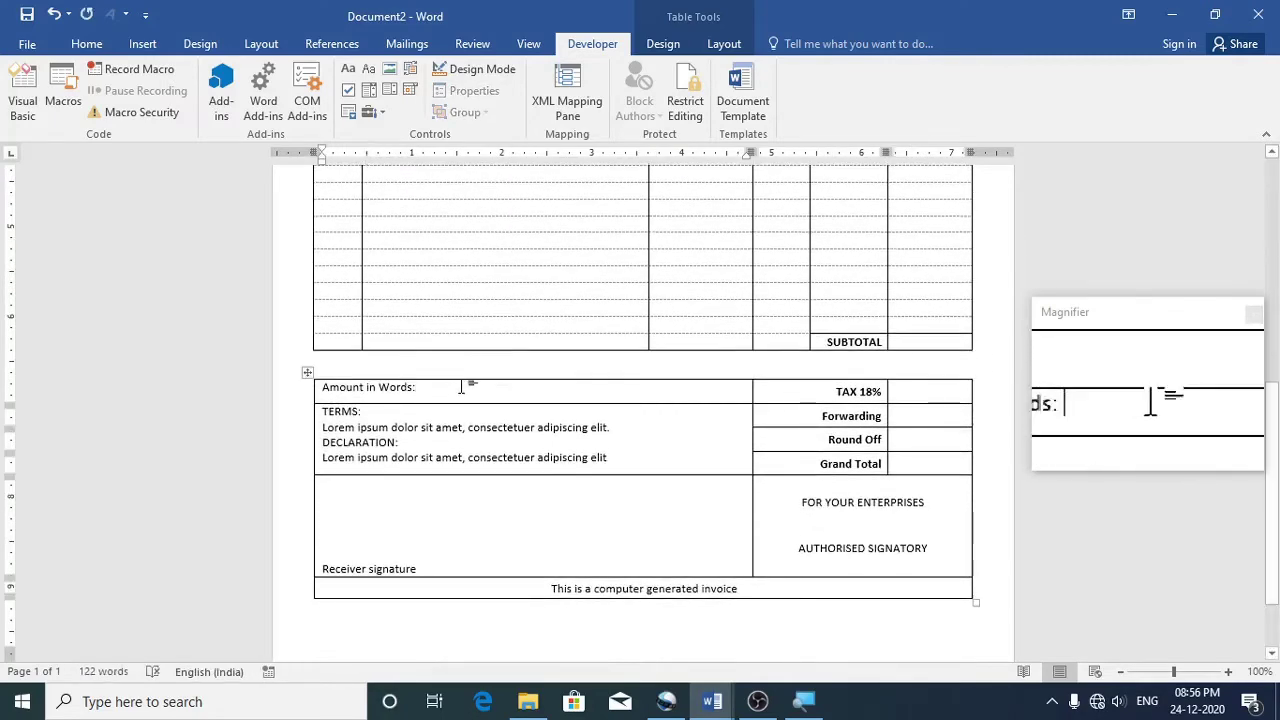
key("ctrl+v")
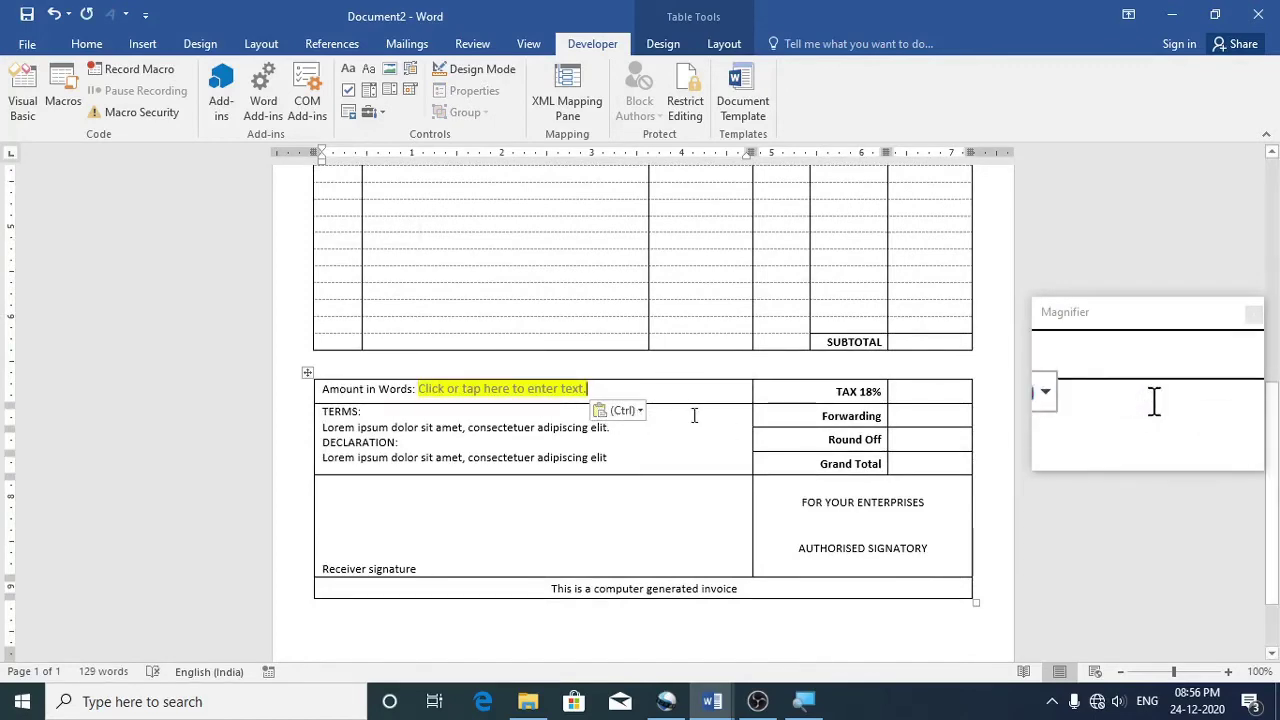
Switch to the hbninfotech.com Automated Word Template document and examine the AMOUNT column, SUBTOTAL, tax and total fields
scroll(694, 414, "up", 1)
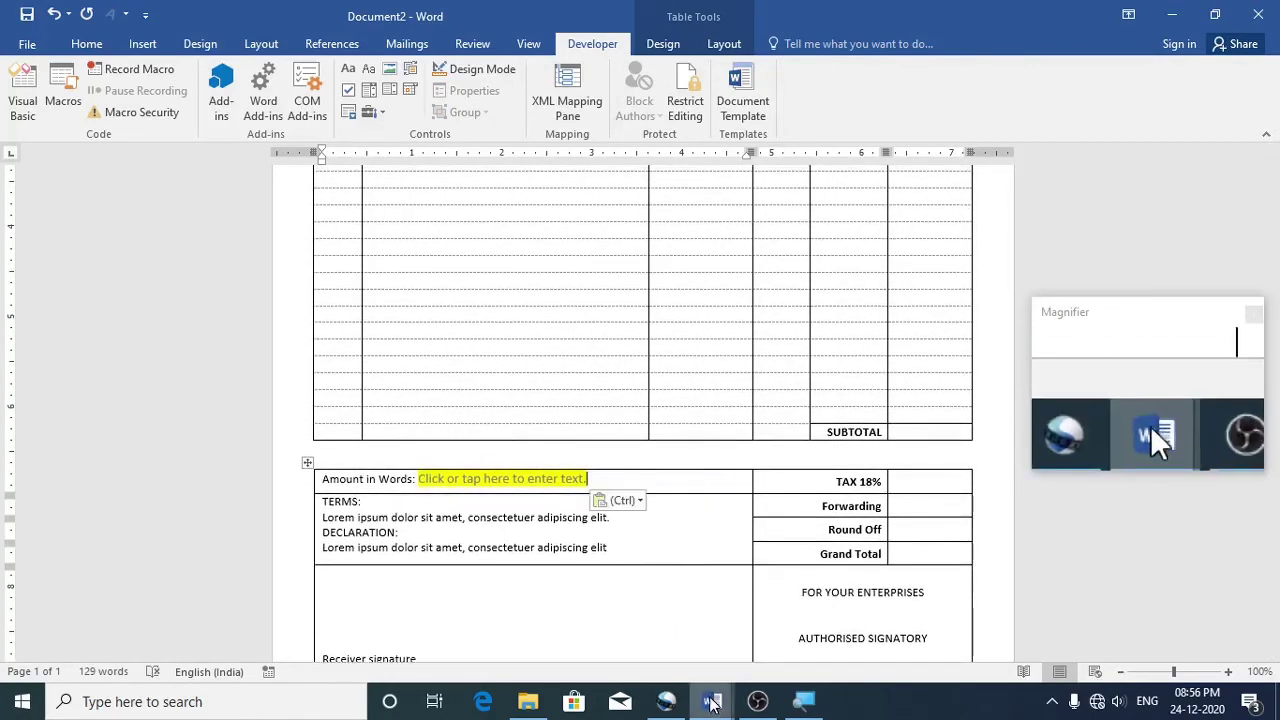
mouse_move(712, 702)
left_click(663, 634)
scroll(709, 432, "down", 8)
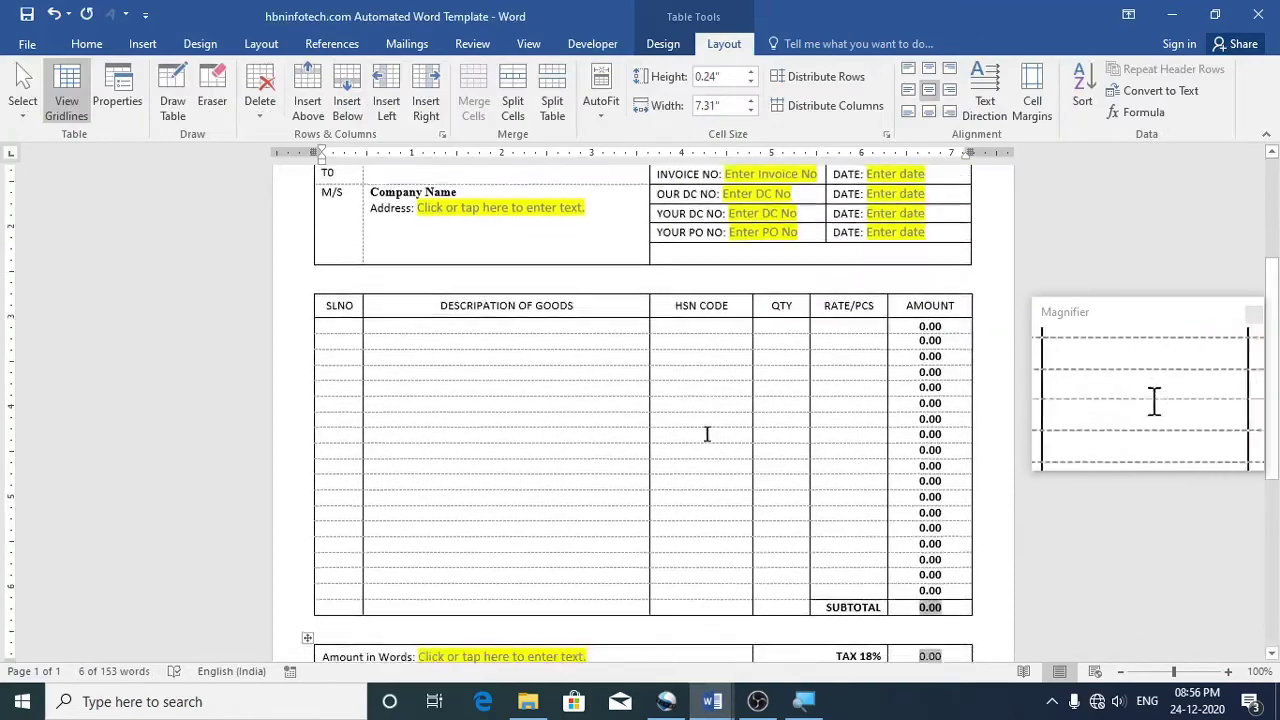
scroll(709, 432, "down", 3)
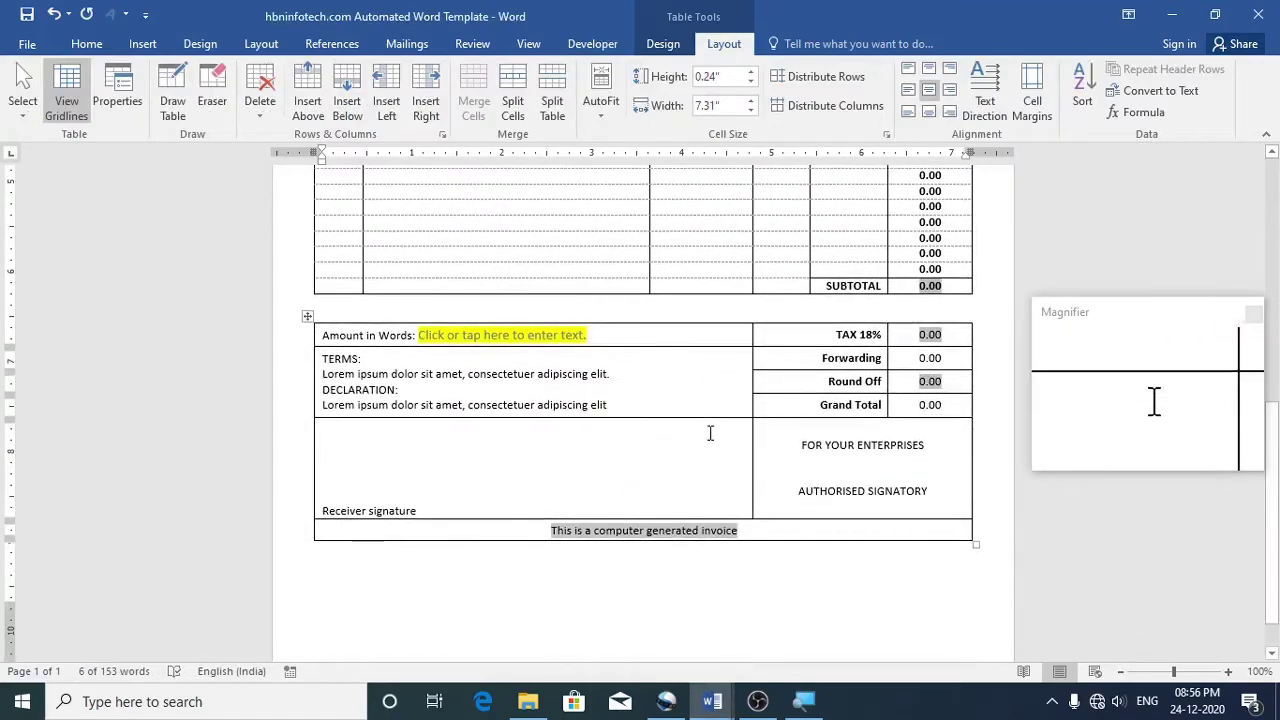
scroll(710, 432, "up", 4)
scroll(710, 432, "down", 4)
scroll(710, 434, "up", 4)
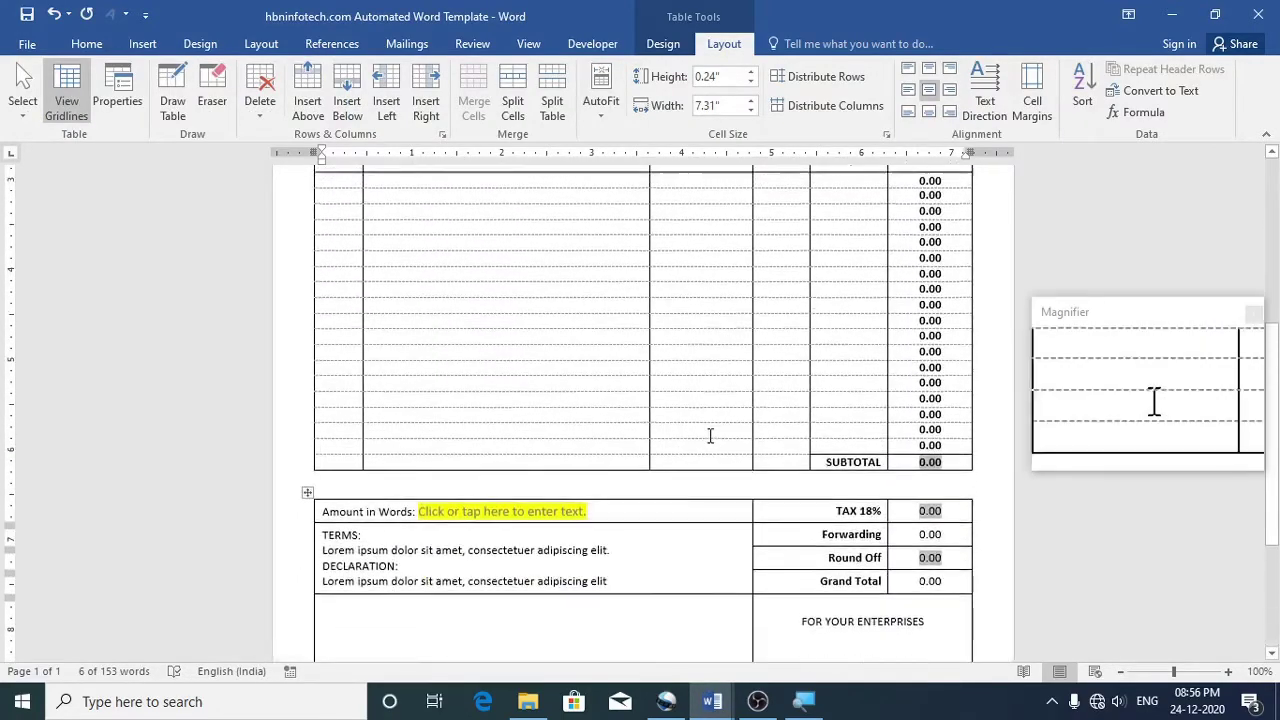
scroll(710, 436, "up", 4)
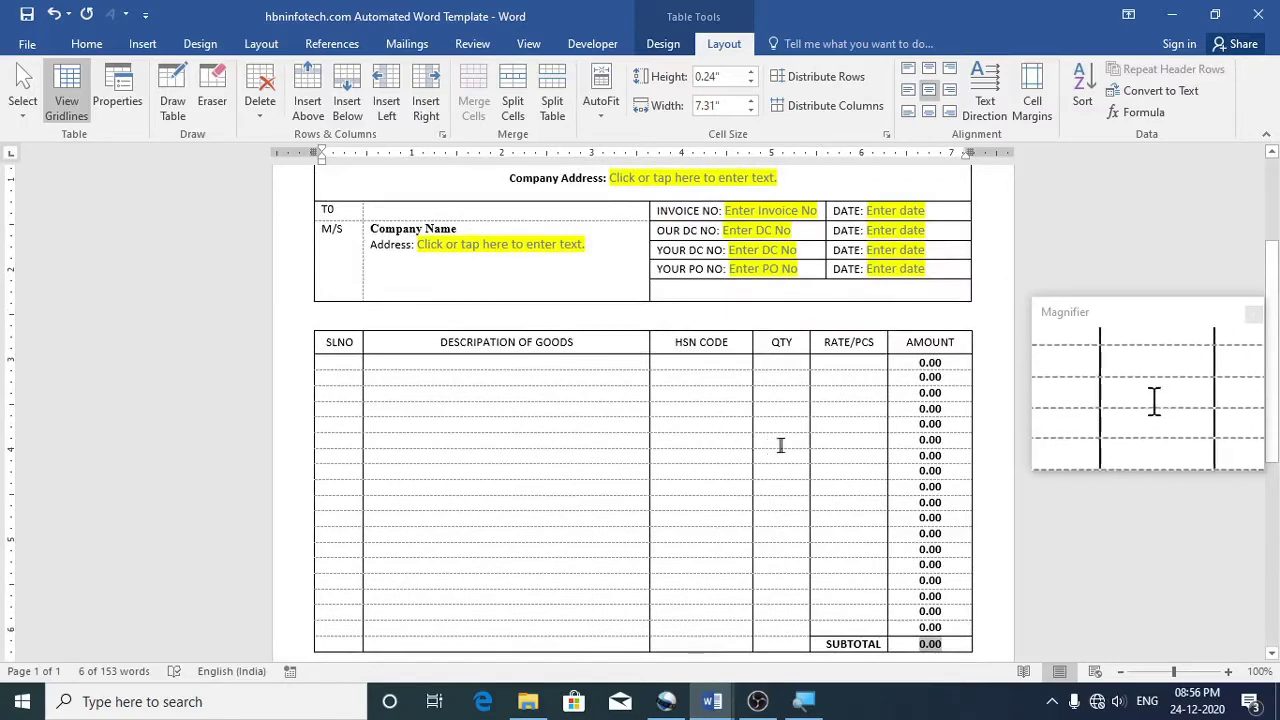
scroll(781, 445, "down", 2)
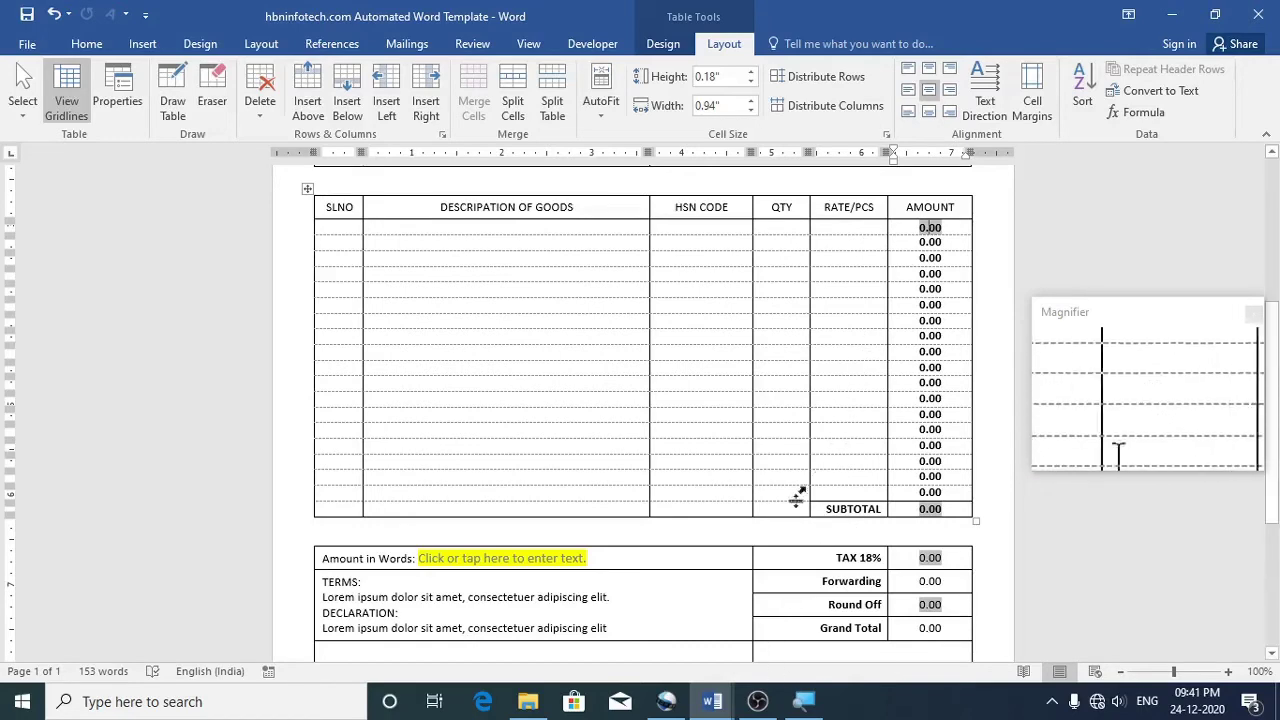
Switch to the Document2 invoice and bring its empty goods table into view
mouse_move(715, 702)
left_click(785, 668)
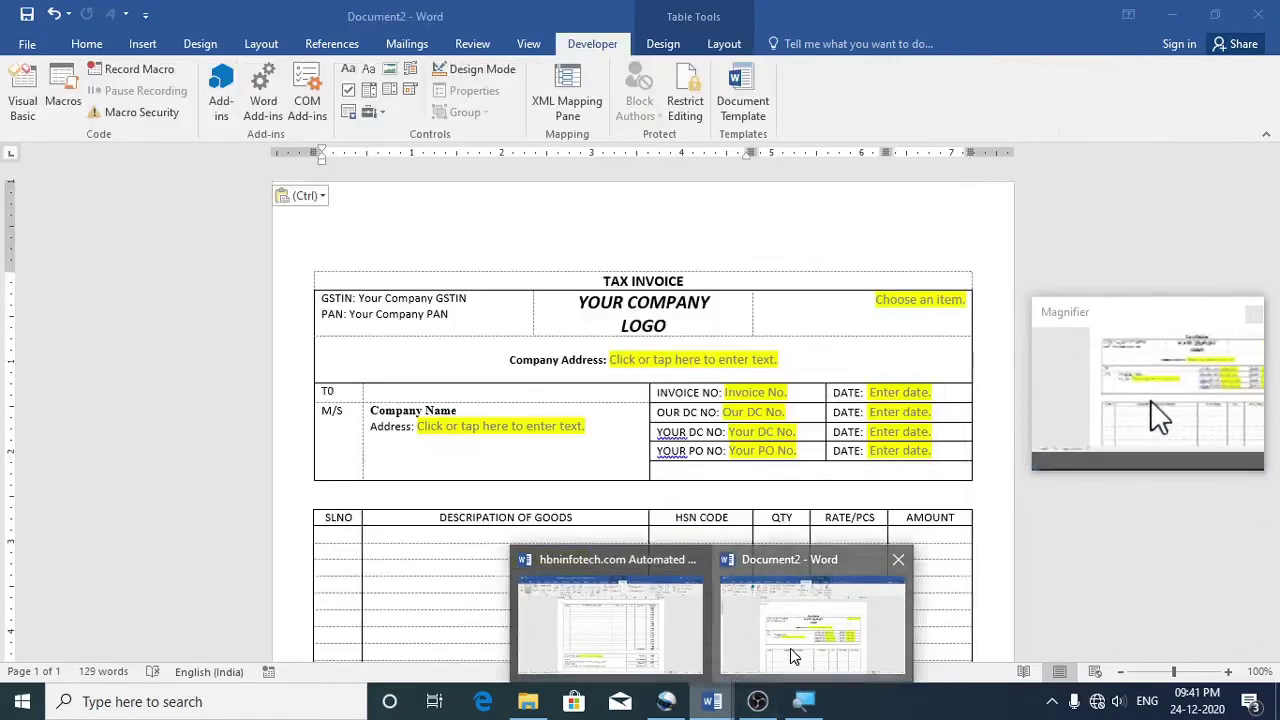
scroll(860, 490, "down", 5)
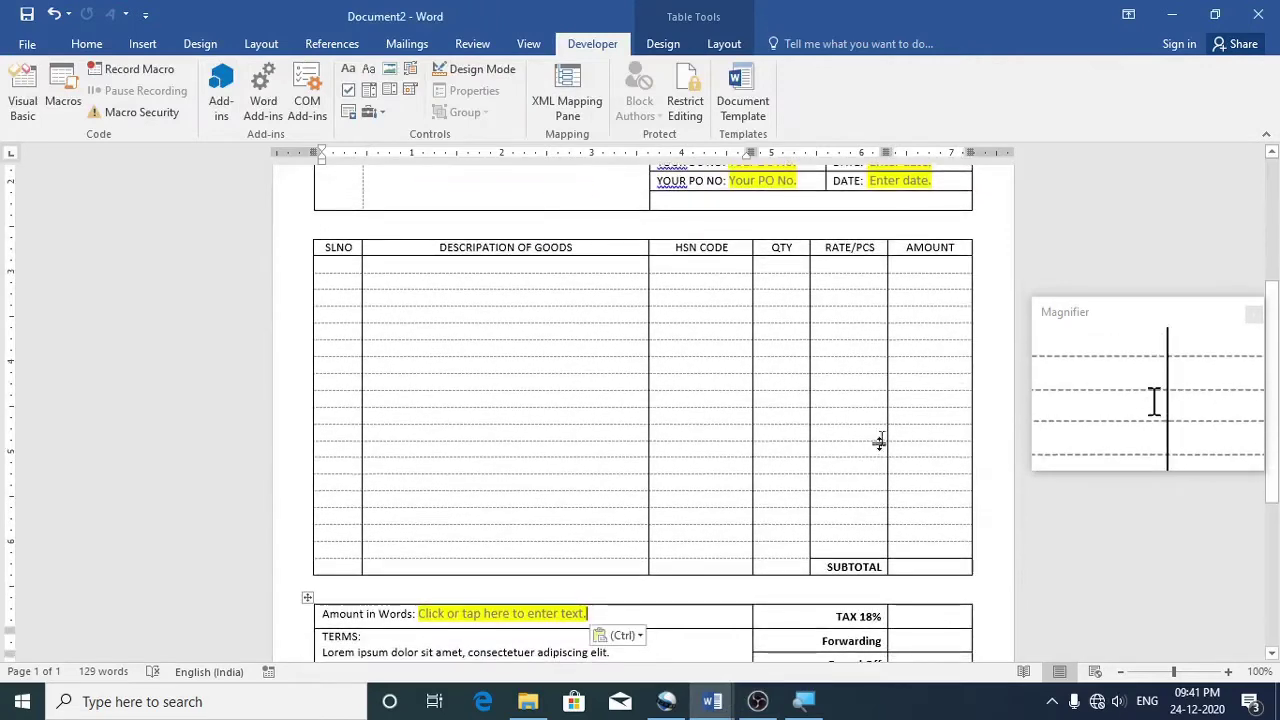
left_click(926, 266)
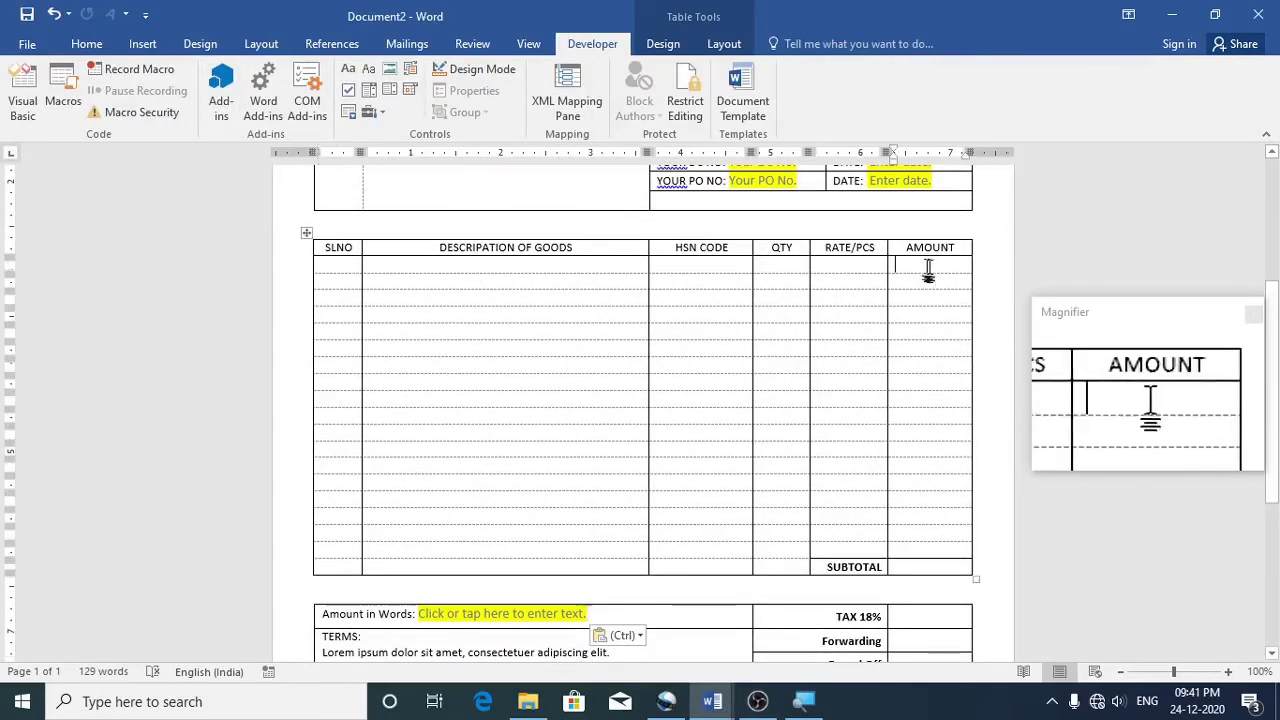
left_click(722, 47)
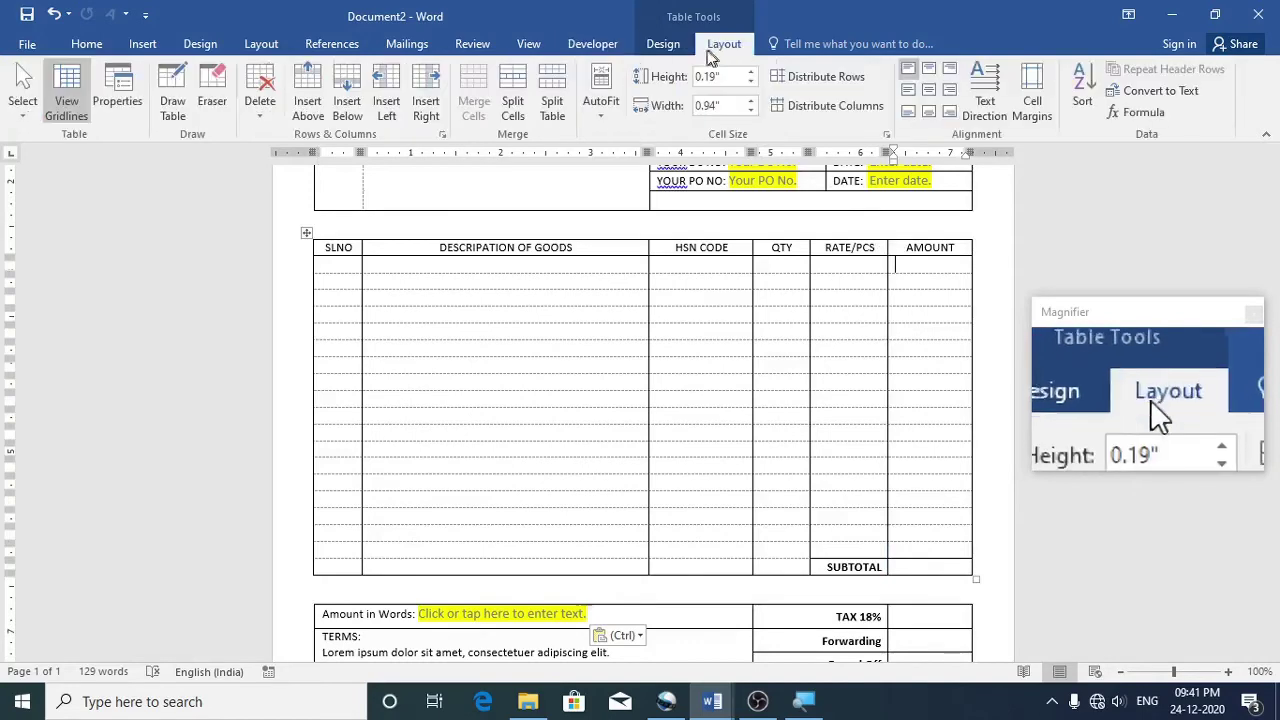
left_click(1137, 114)
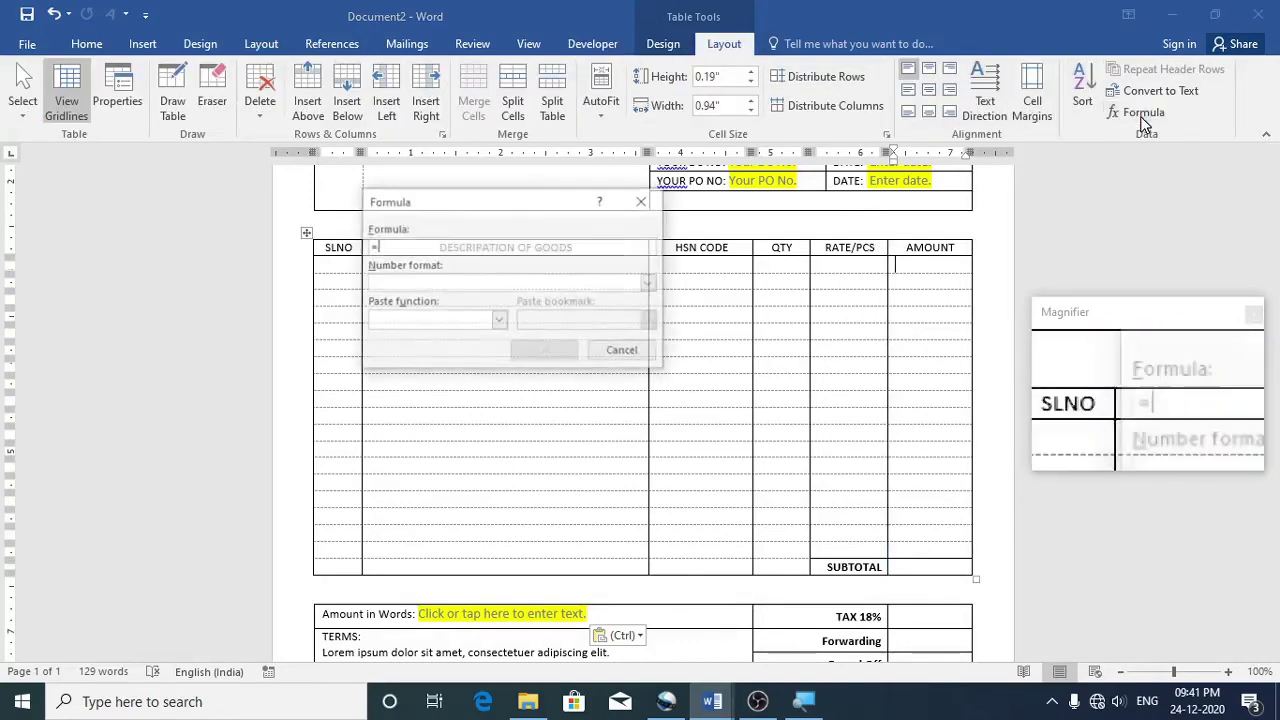
left_click(499, 321)
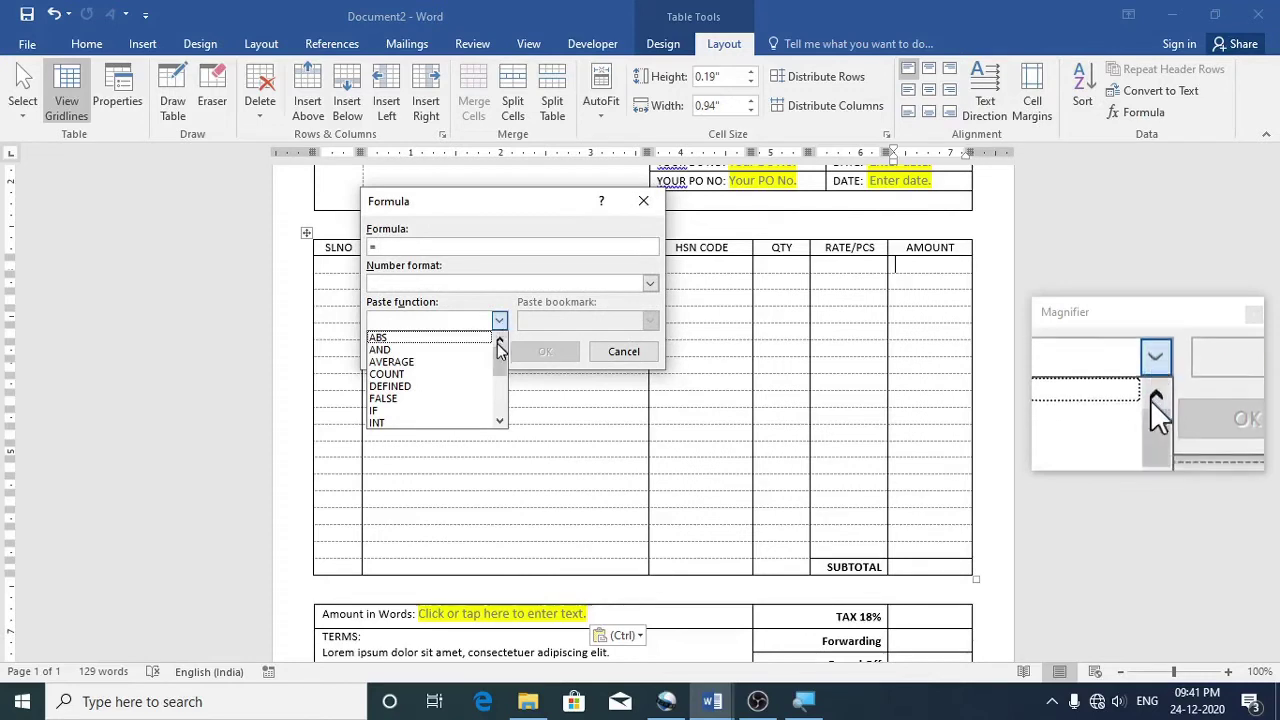
left_click_drag(499, 355, 495, 410)
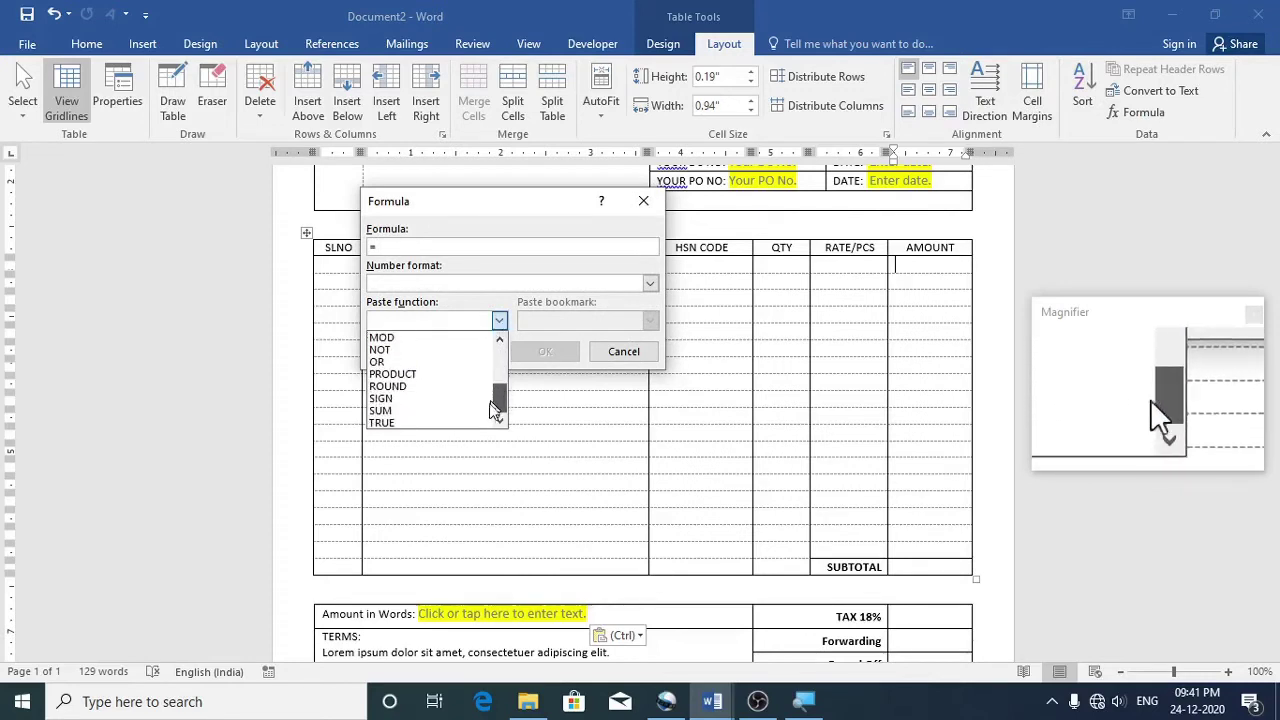
left_click(434, 376)
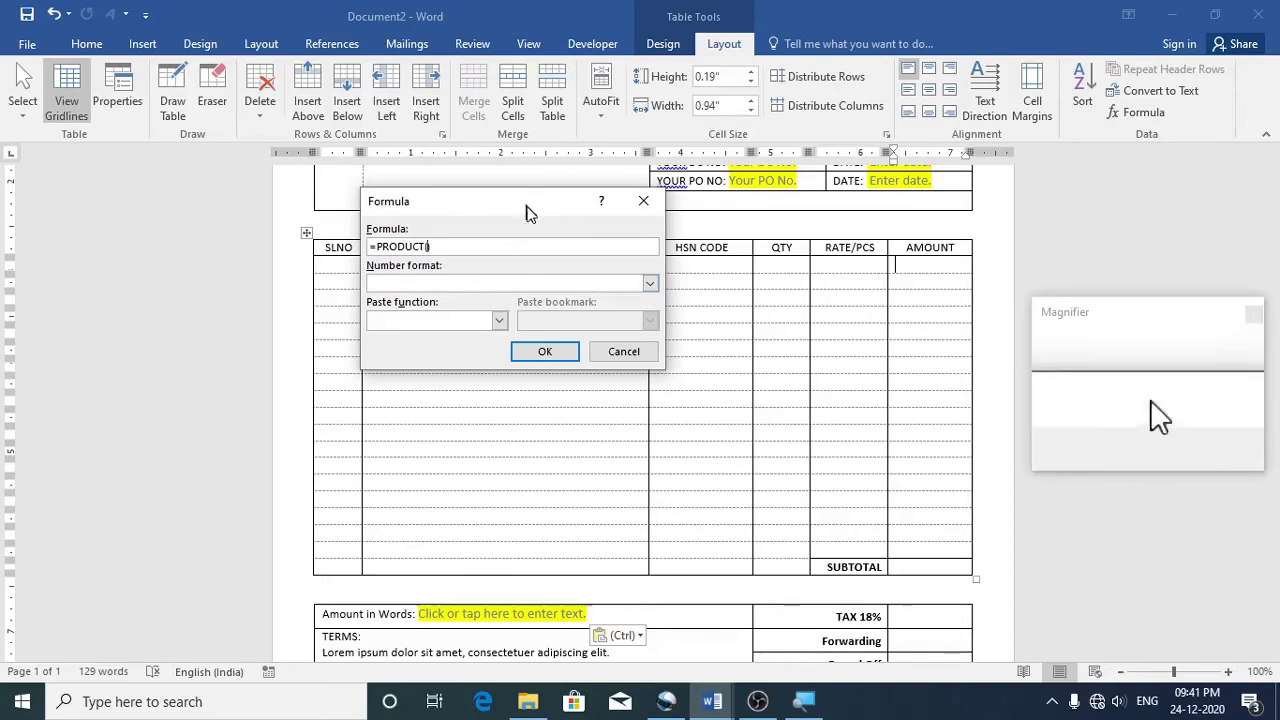
left_click_drag(527, 214, 602, 382)
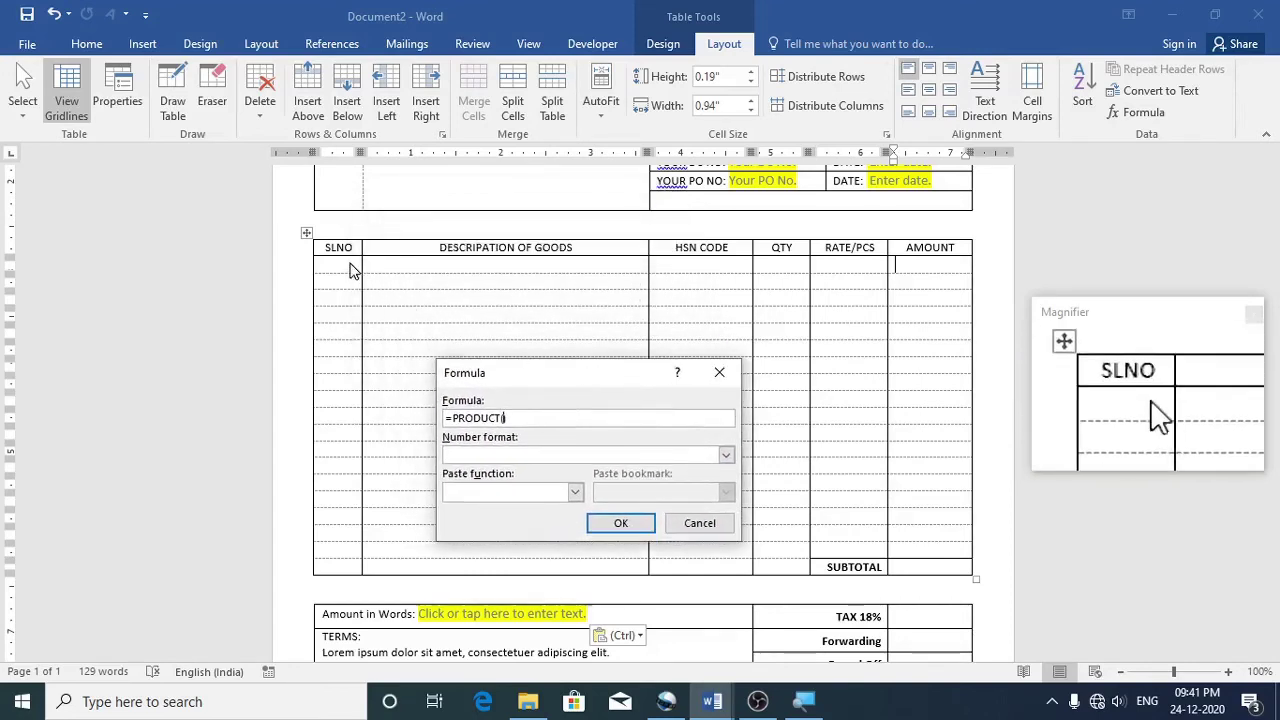
left_click(697, 523)
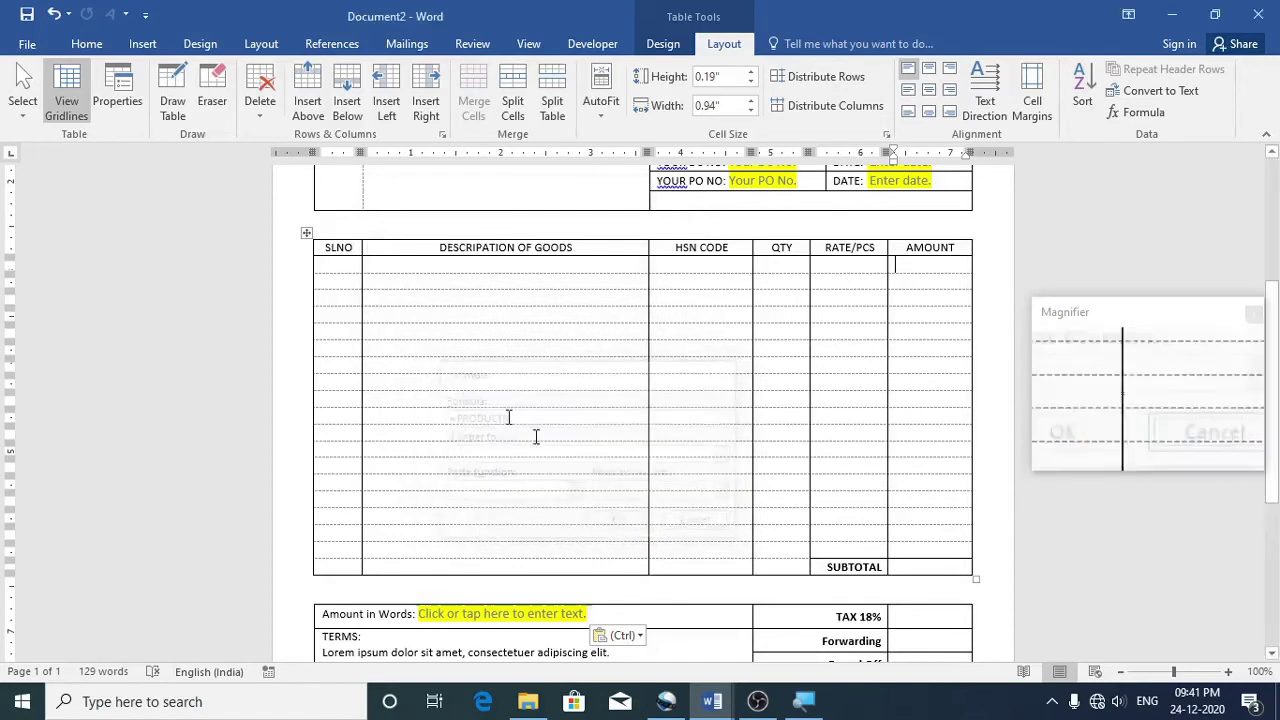
Fill the first item row from SLNO to RATE/PCS with the letters A, B, C, D and F as column references
left_click(344, 266)
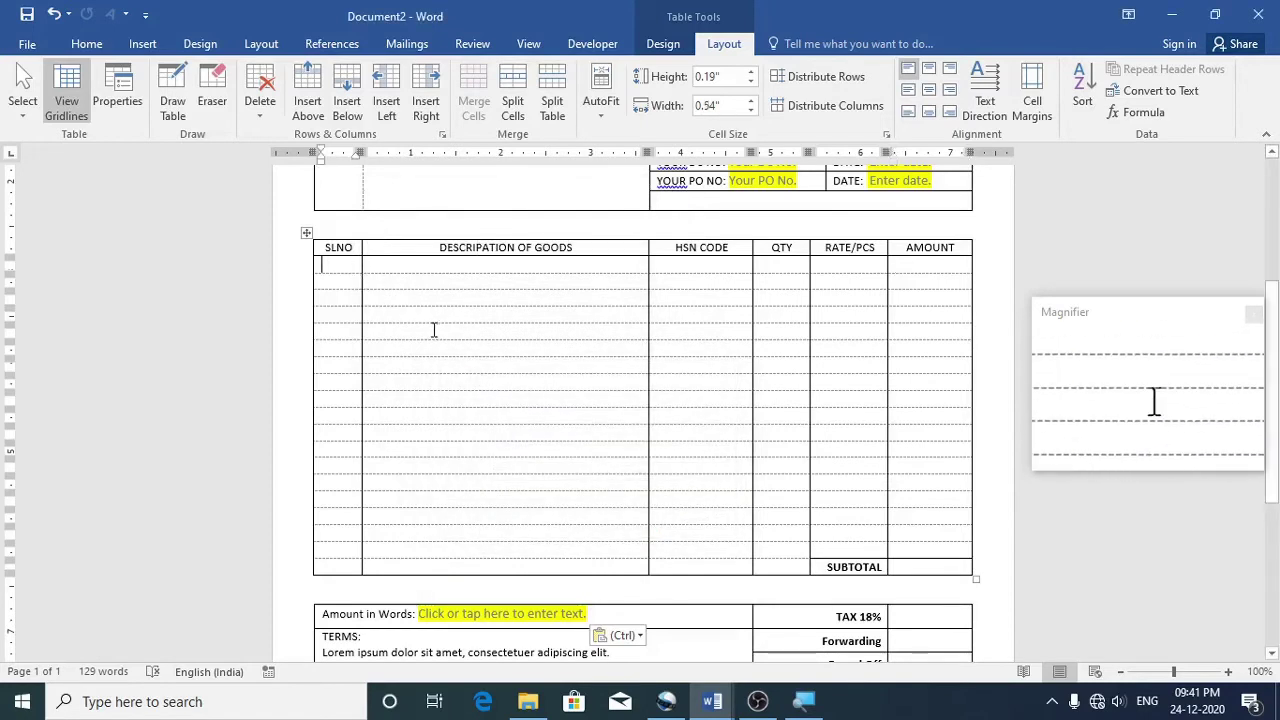
type("A")
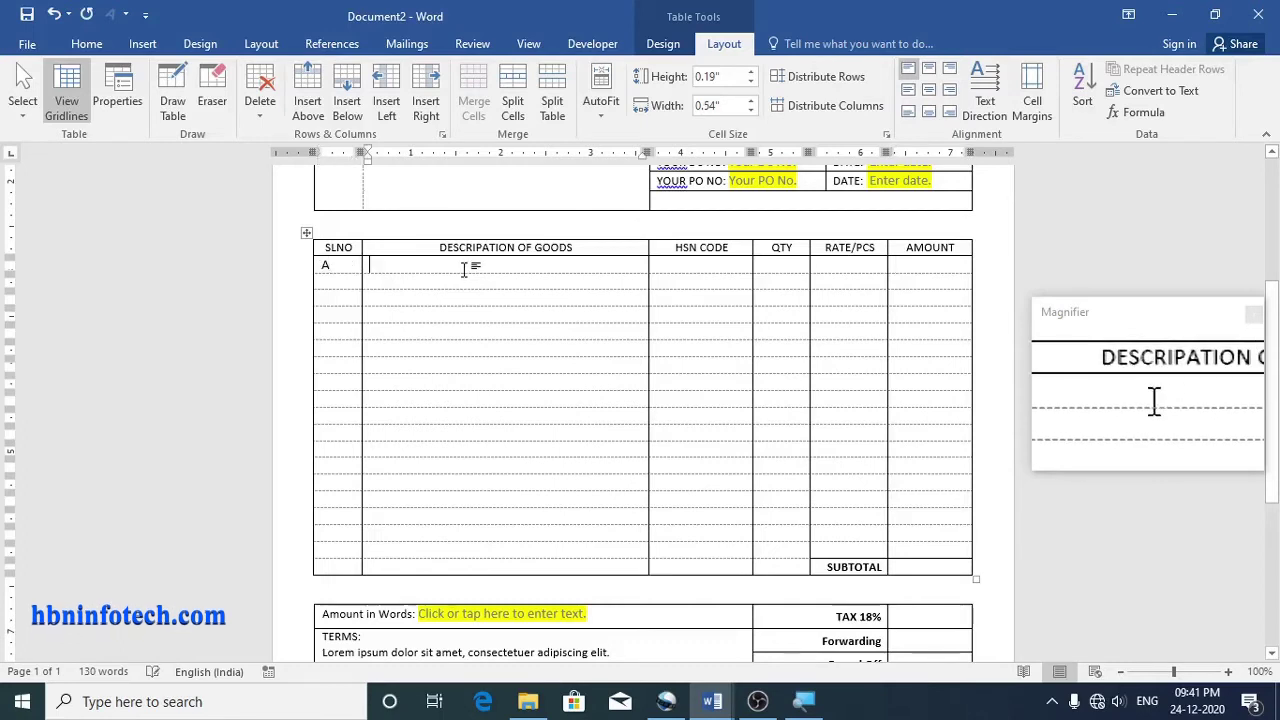
left_click(464, 268)
type("B")
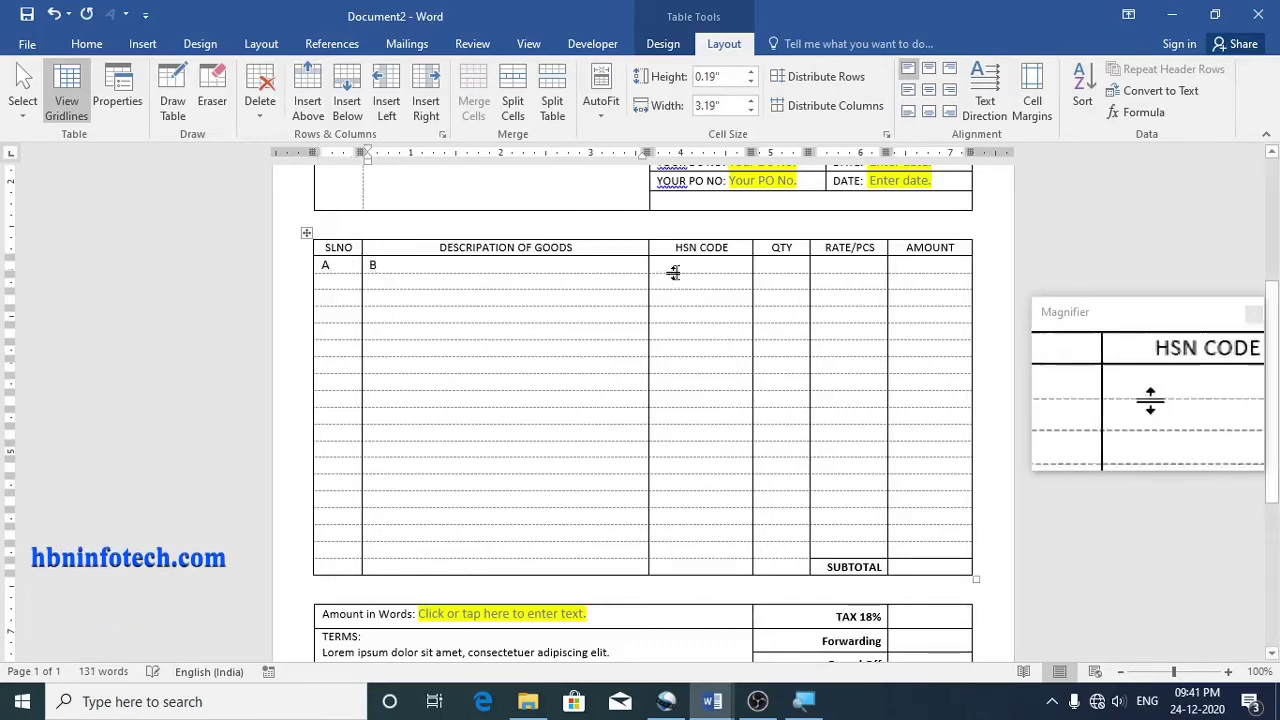
left_click(678, 268)
type("C")
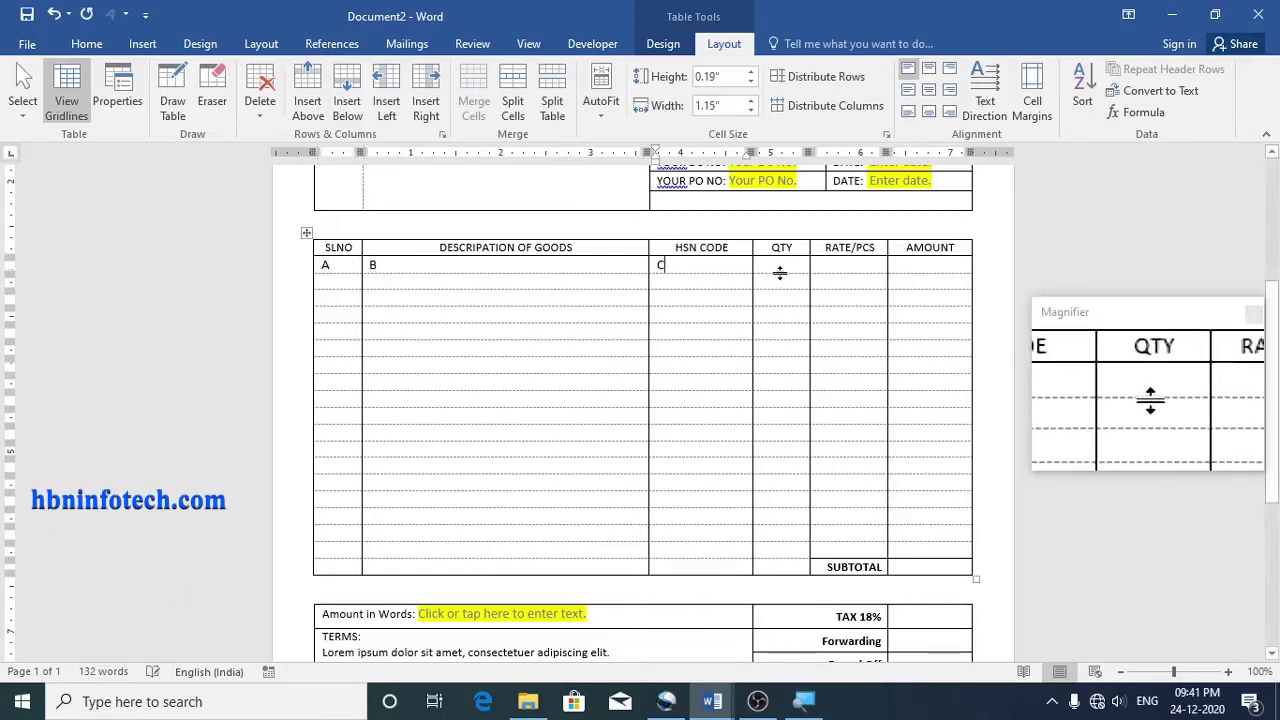
left_click(781, 265)
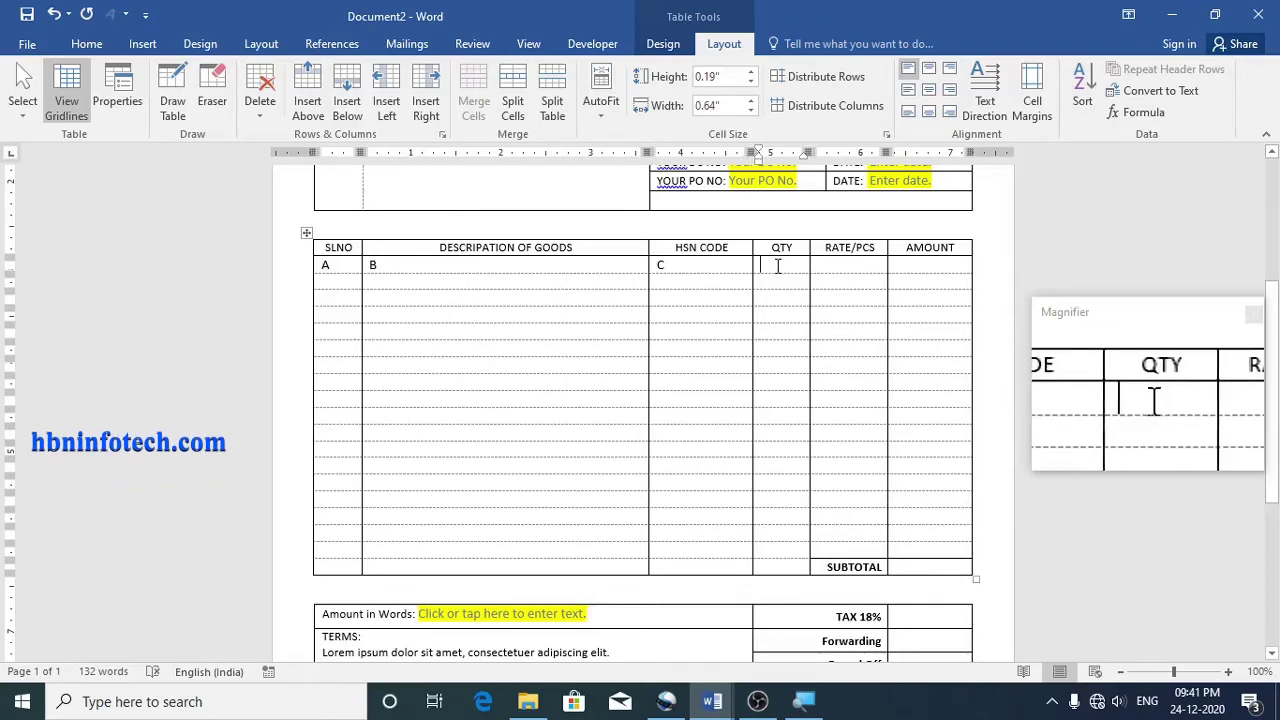
type("D")
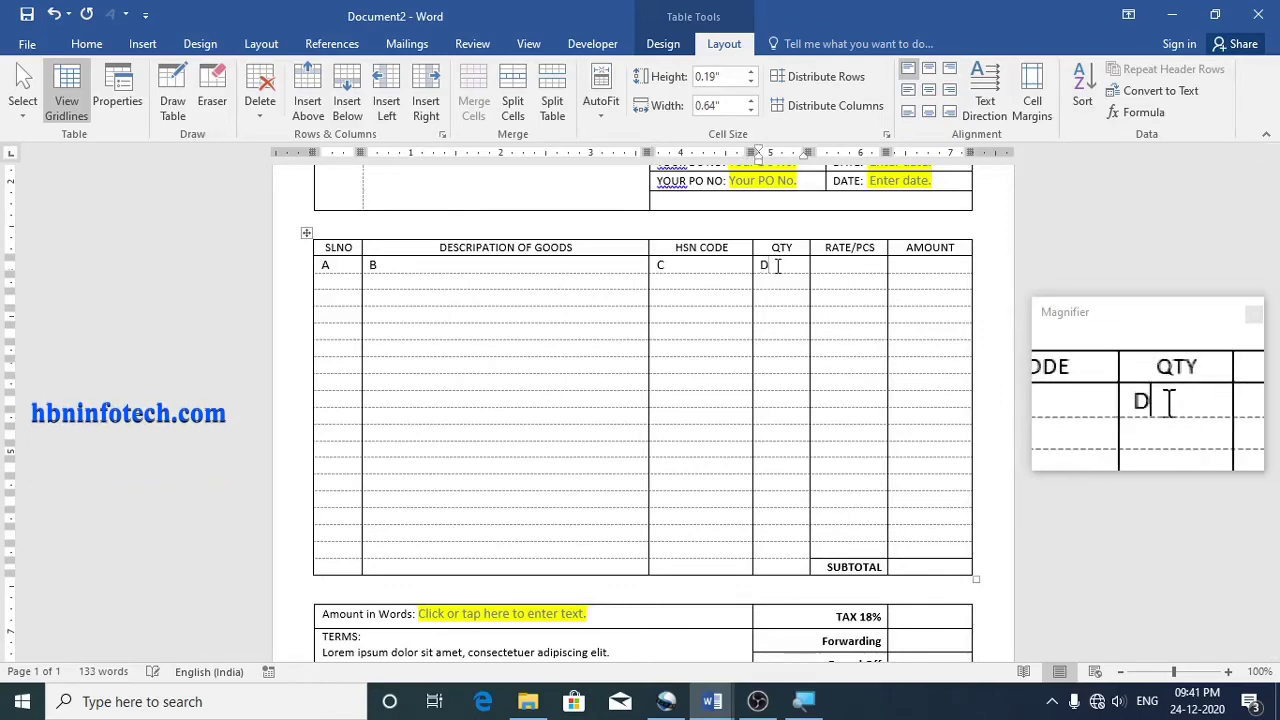
left_click(831, 267)
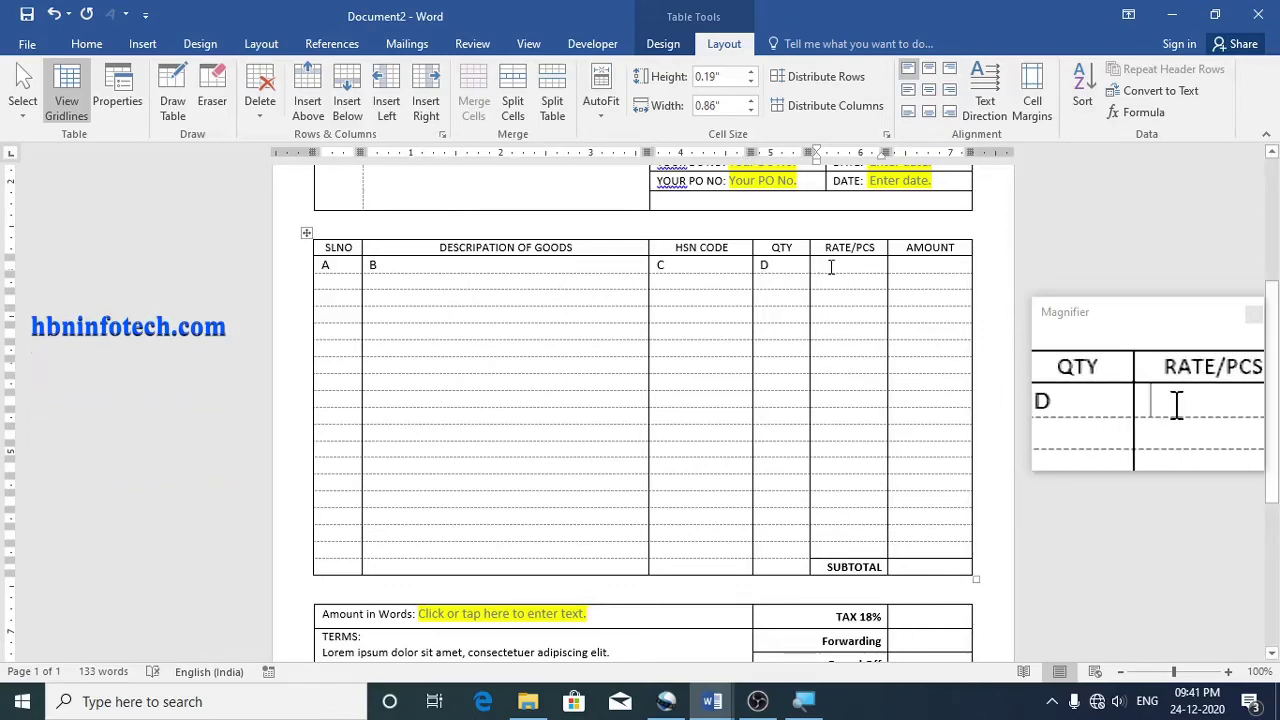
type("F")
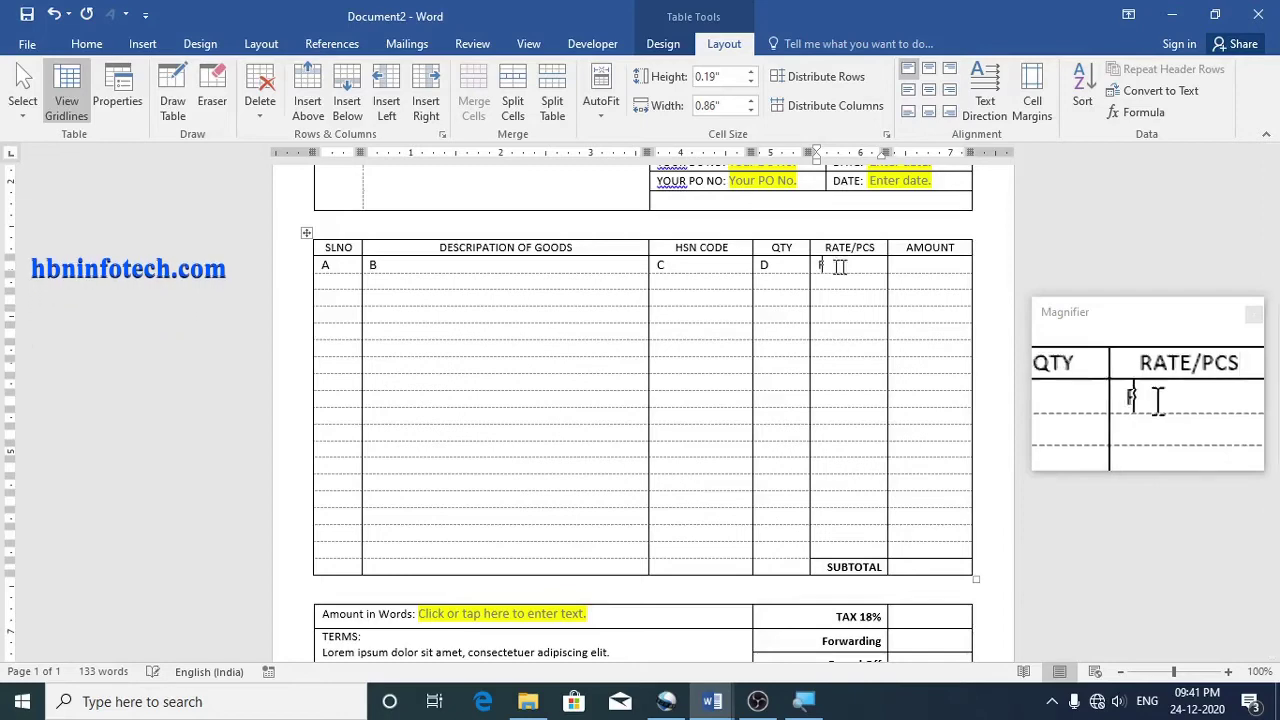
left_click(912, 266)
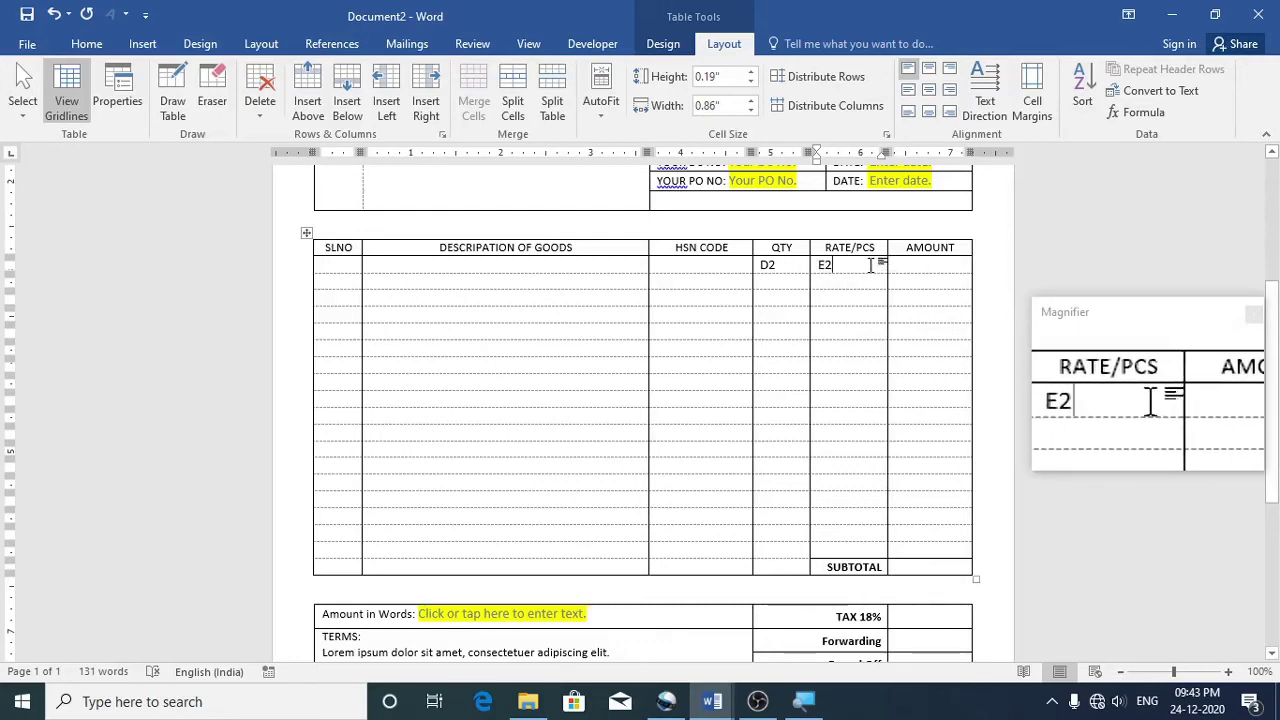
Delete the cell reference labels E2 and D2 from the first item row's RATE/PCS and QTY cells
key("BackSpace")
key("BackSpace")
left_click(772, 266)
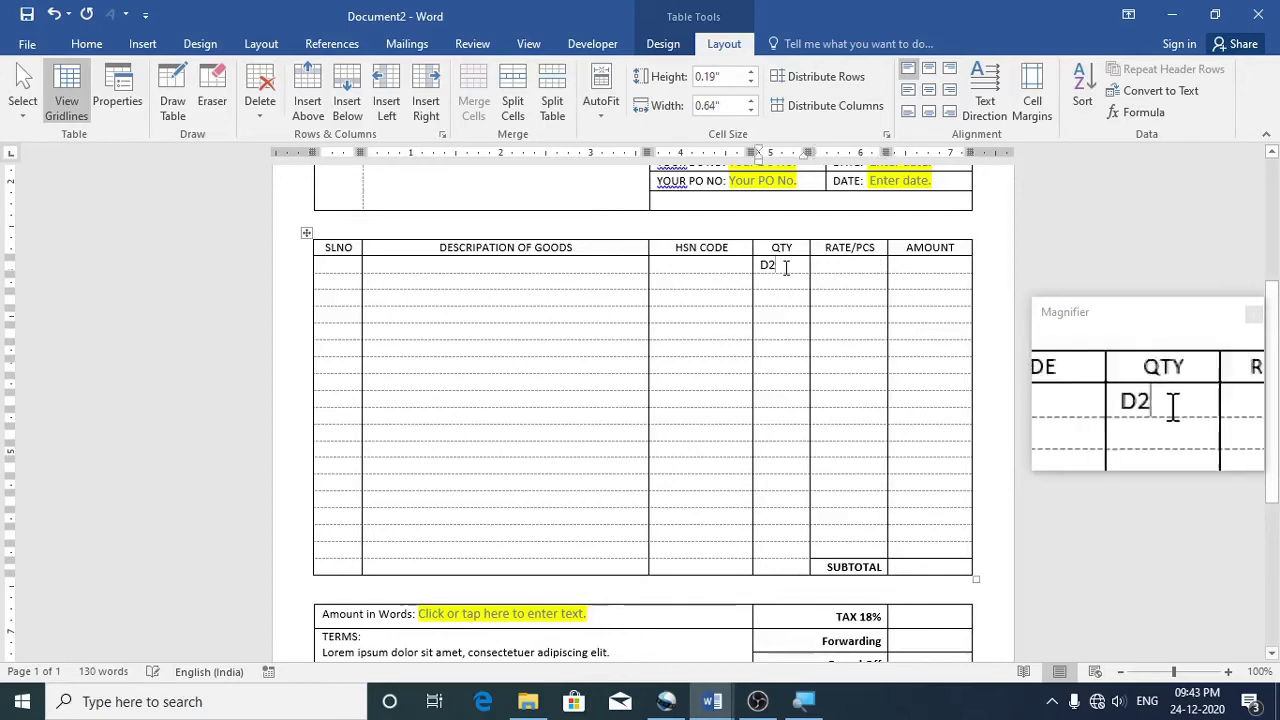
key("BackSpace")
key("BackSpace")
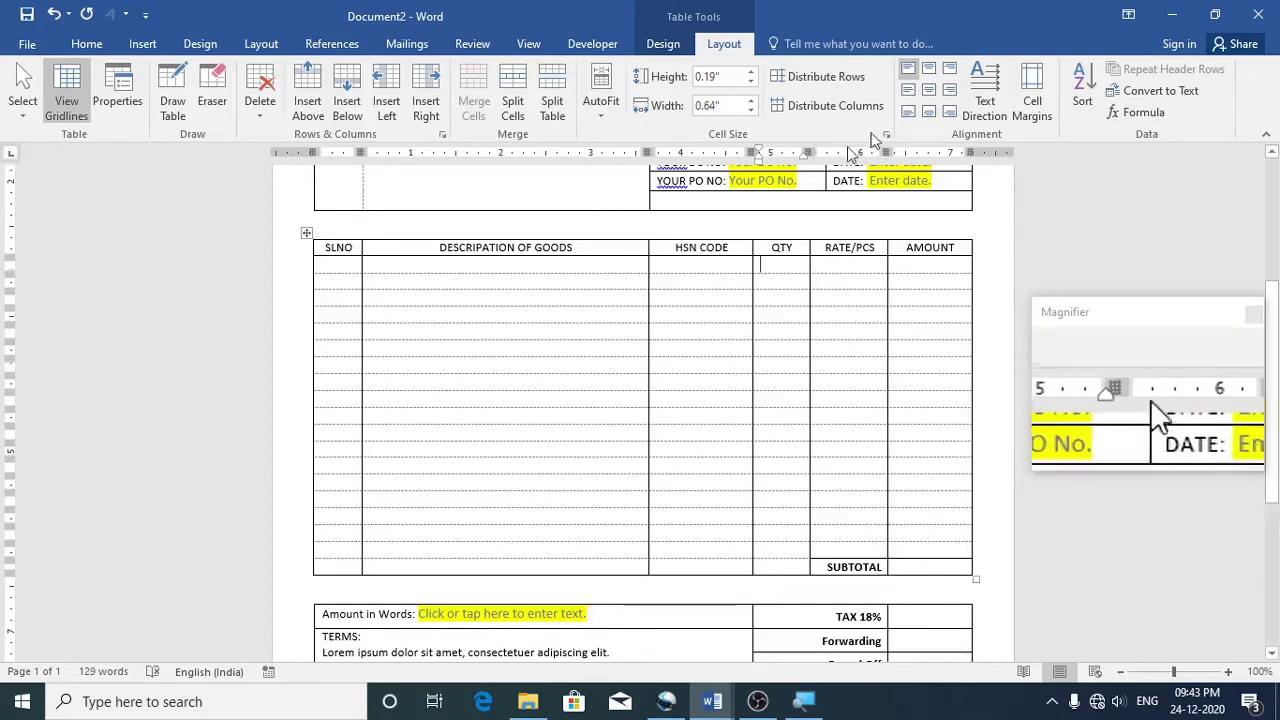
Insert the formula =PRODUCT(D2,E2) in the first item row's AMOUNT cell
left_click(930, 266)
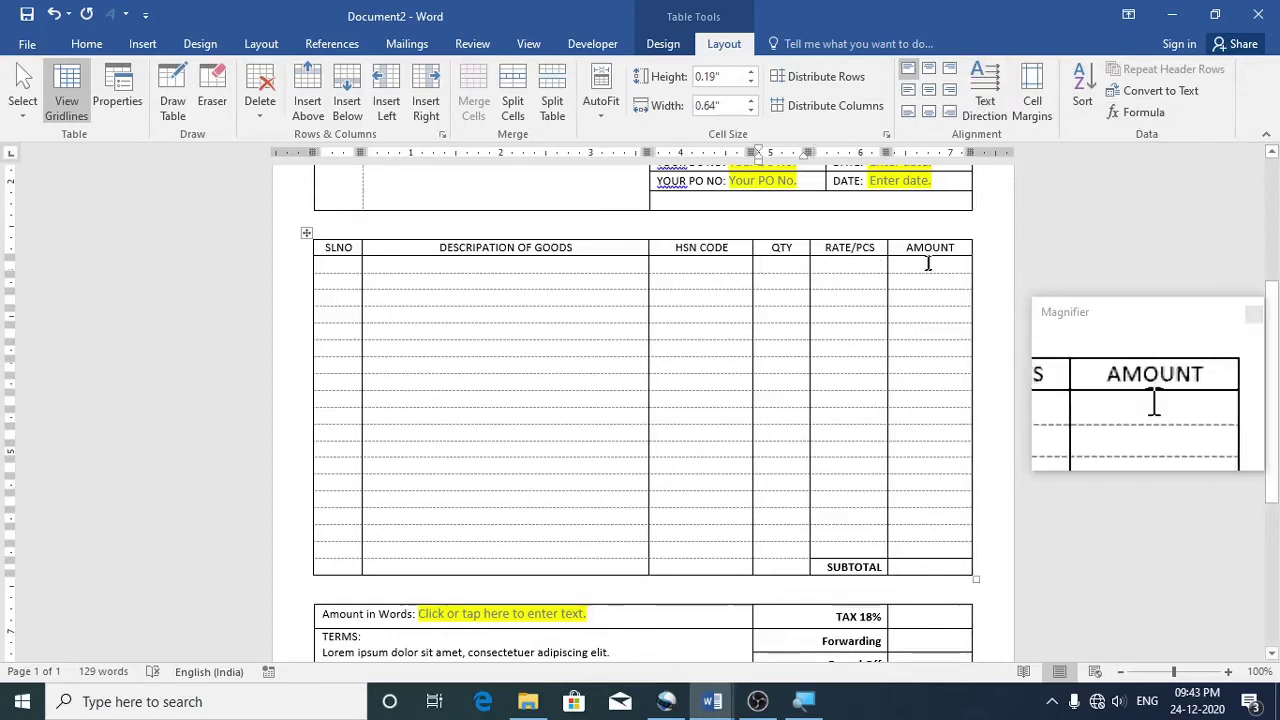
left_click(1141, 113)
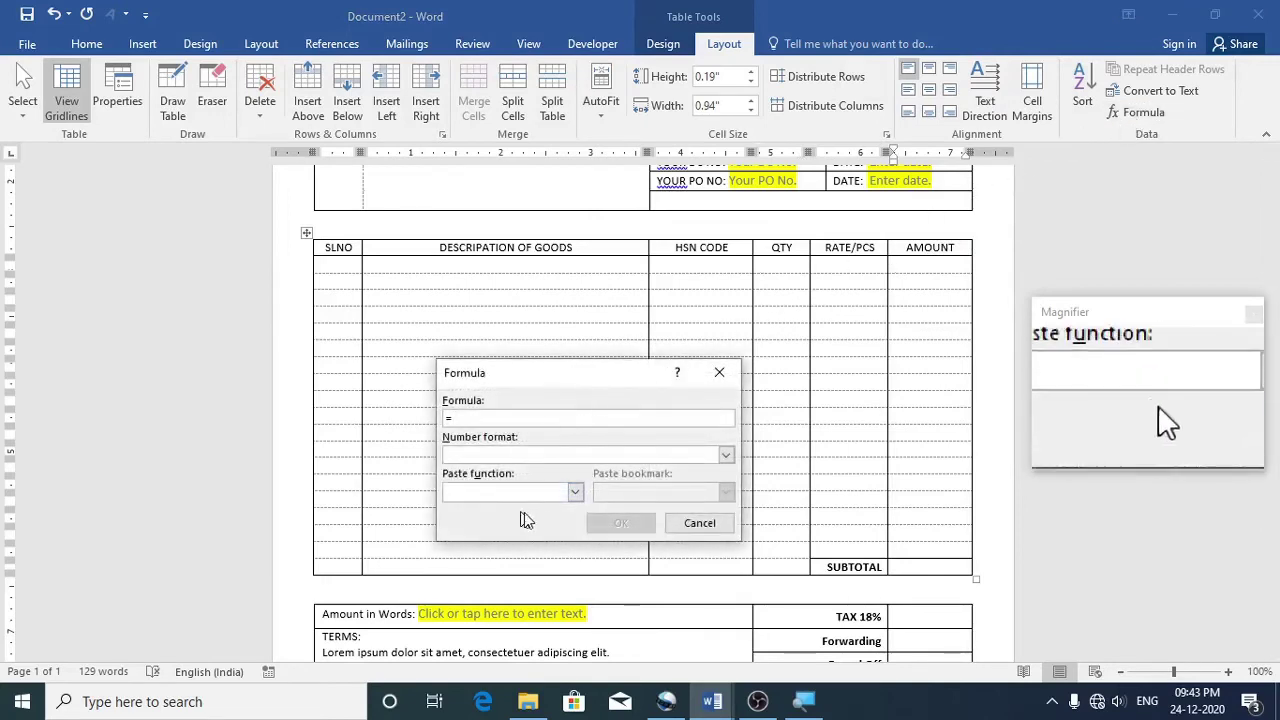
left_click(575, 491)
left_click_drag(575, 536, 575, 583)
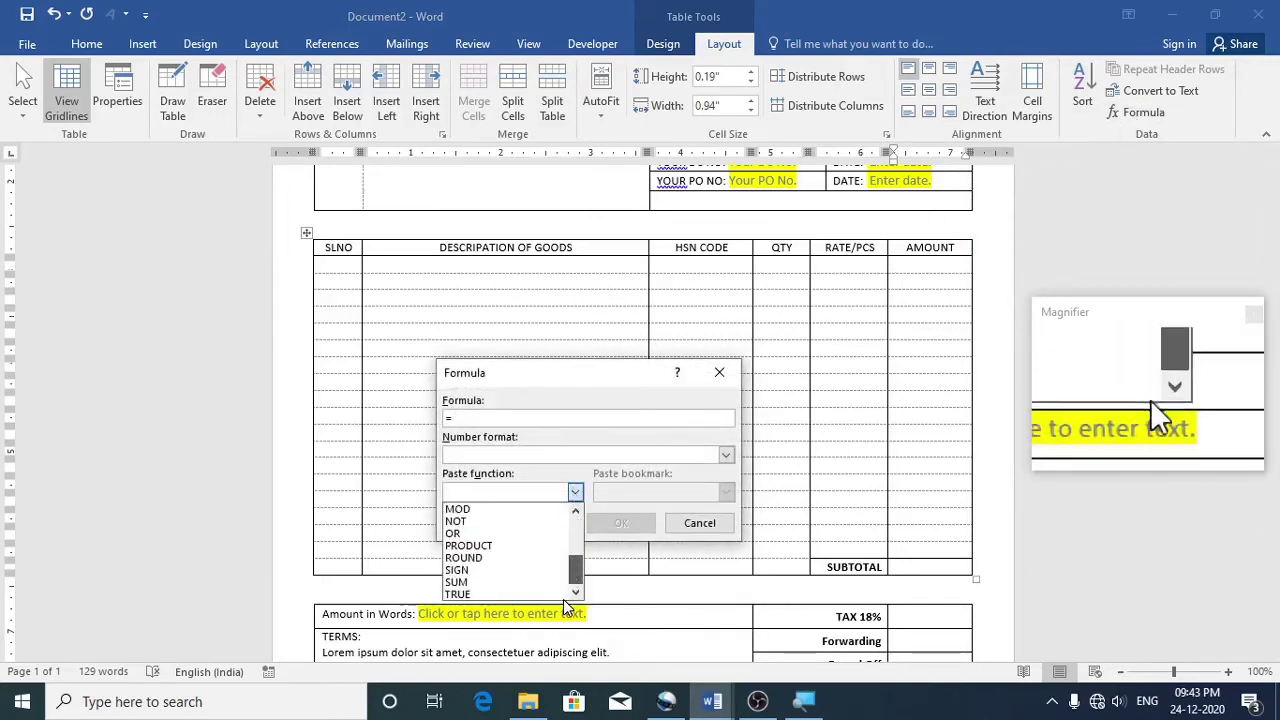
left_click(500, 545)
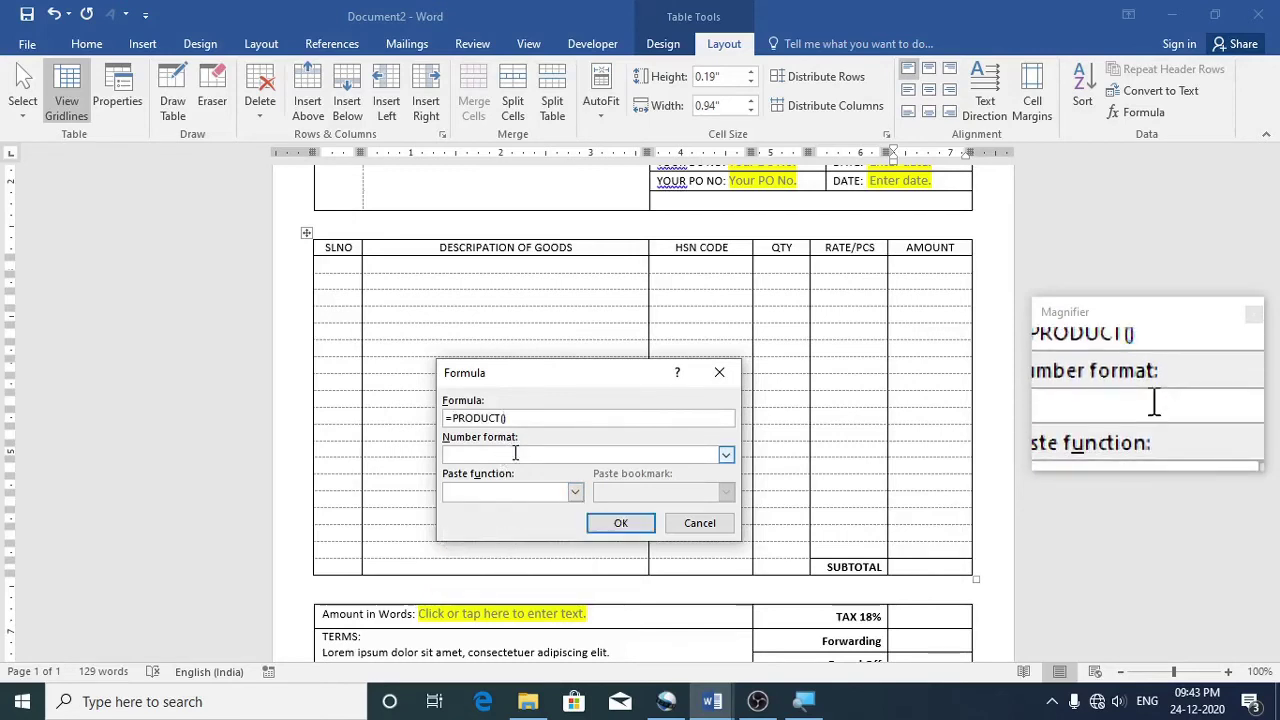
type("D2,E2")
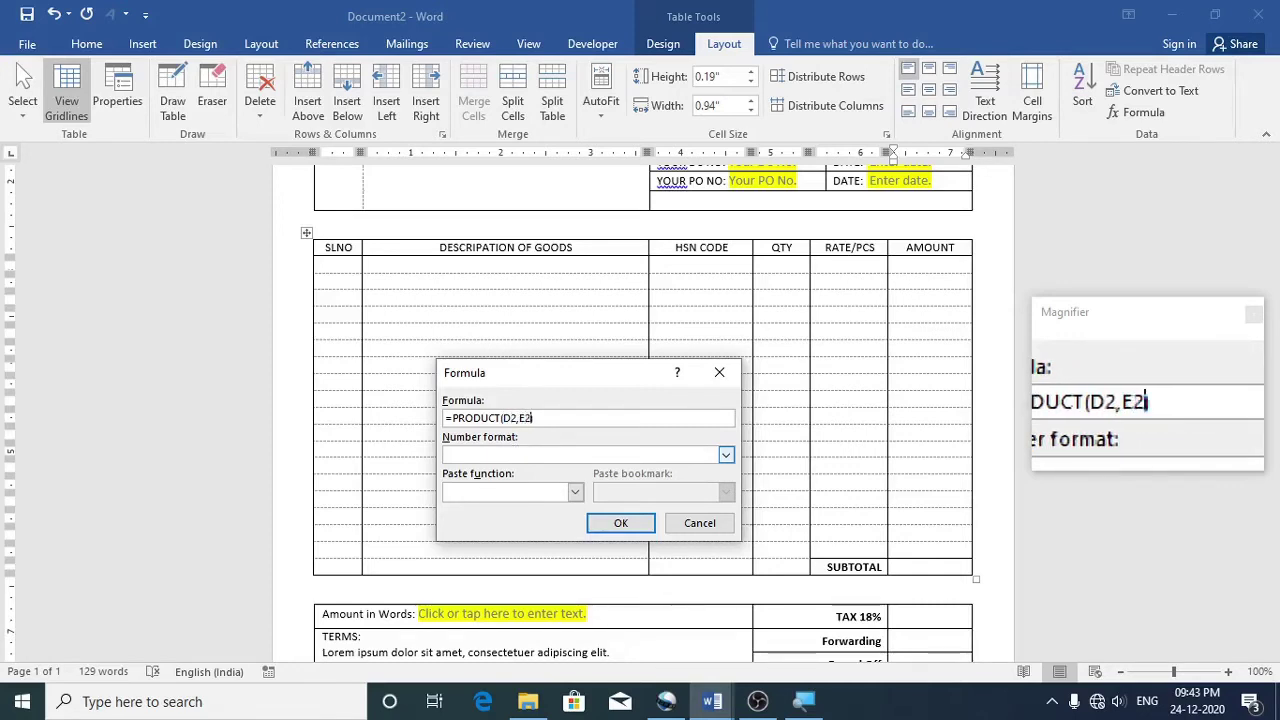
left_click(614, 523)
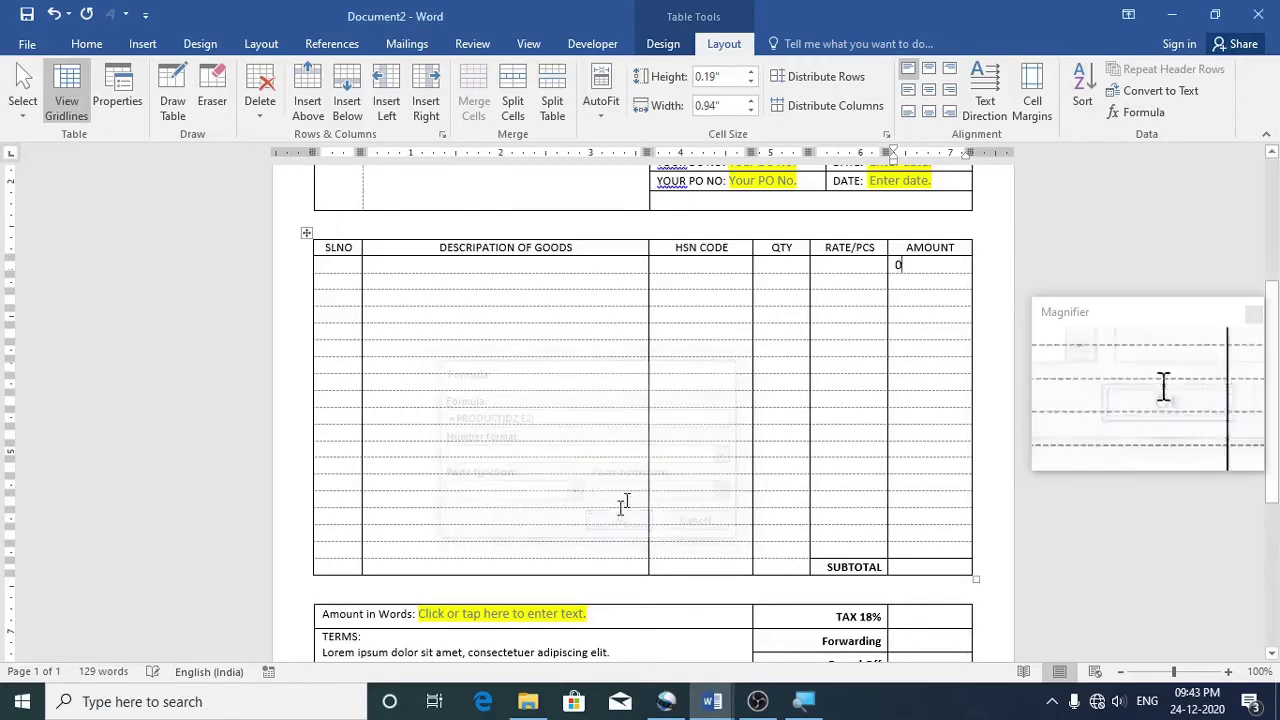
Enter the test values 2 for QTY and 3 for RATE/PCS in the first item row
left_click(786, 264)
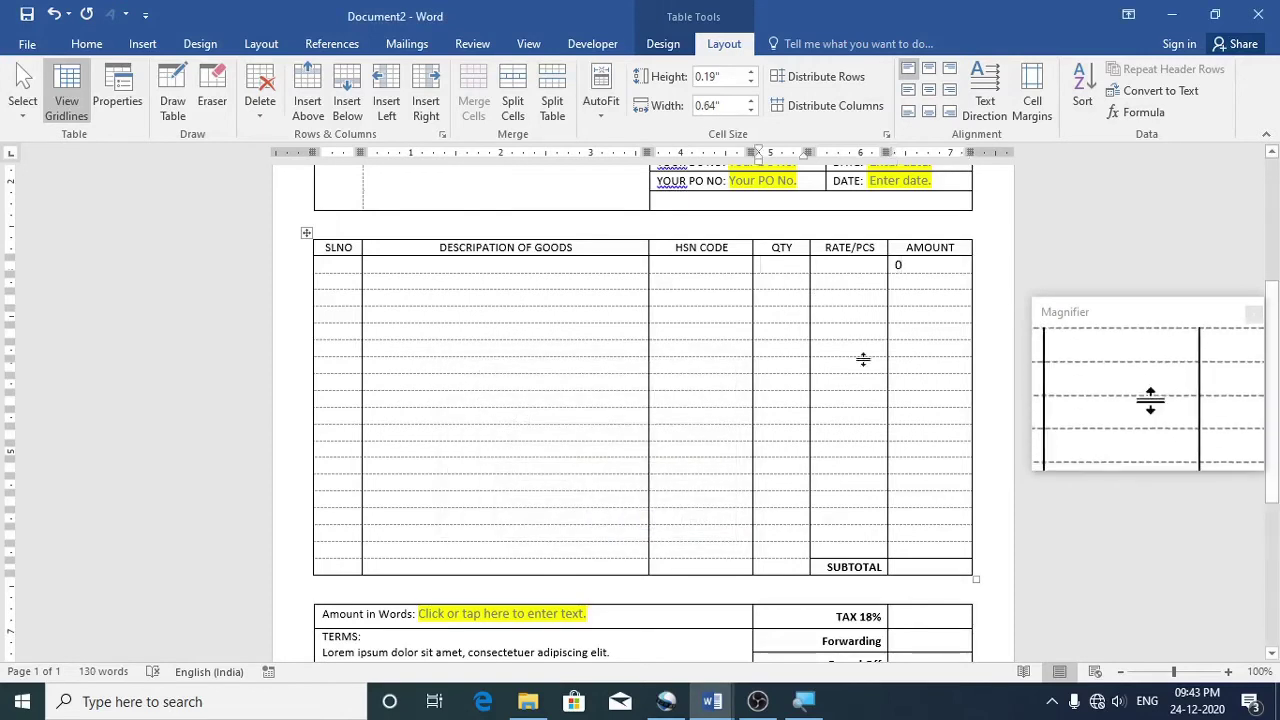
type("2")
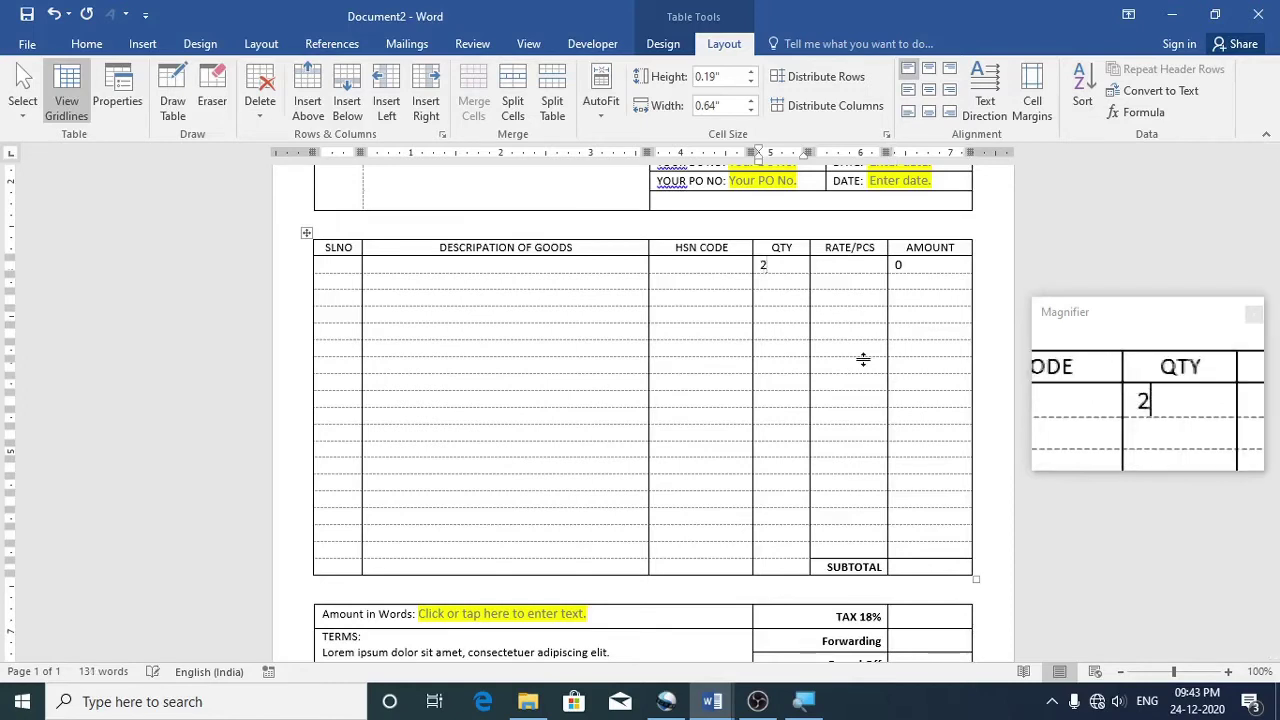
left_click(846, 265)
type("3")
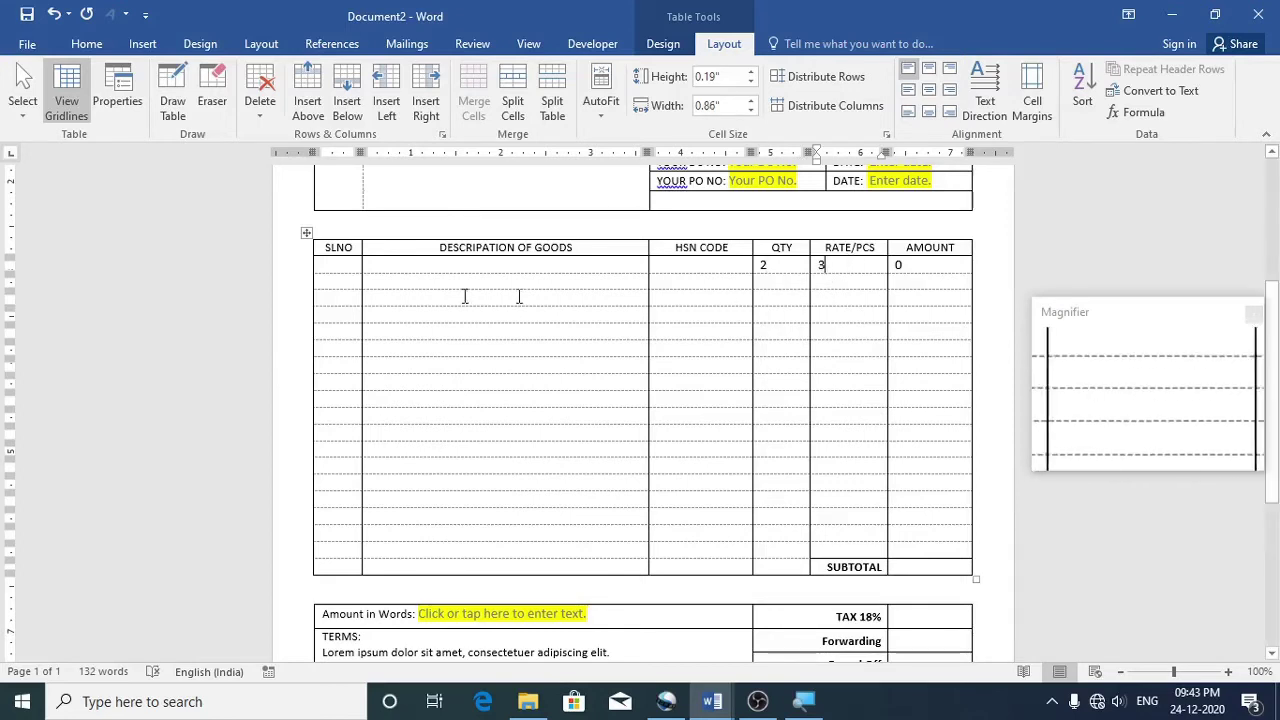
Centre the contents of all cells in the goods table horizontally and vertically
left_click(306, 233)
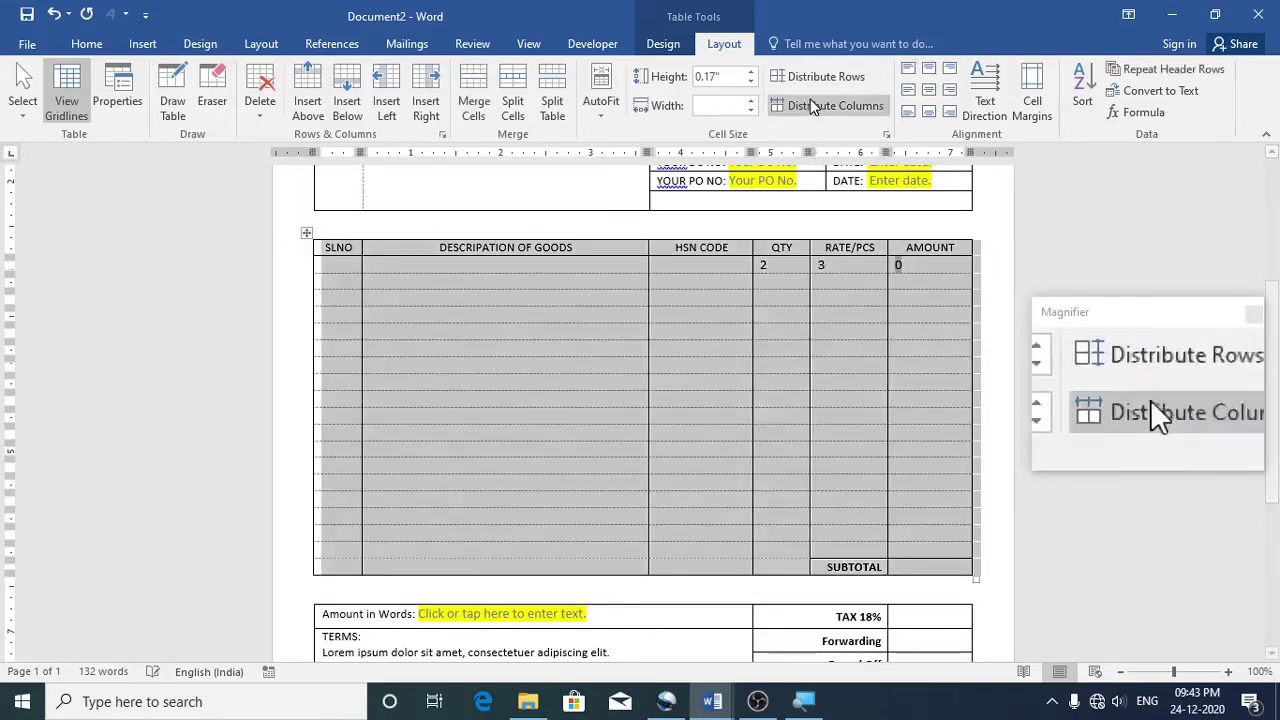
left_click(929, 89)
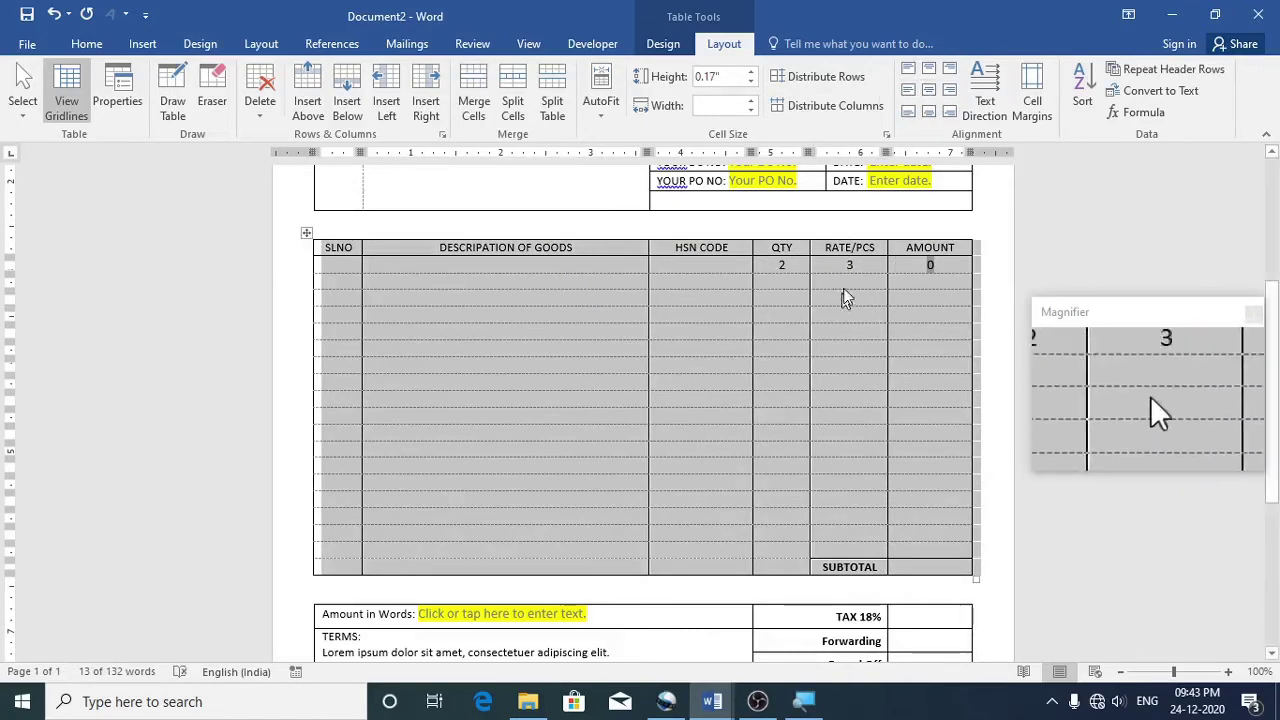
left_click(849, 267)
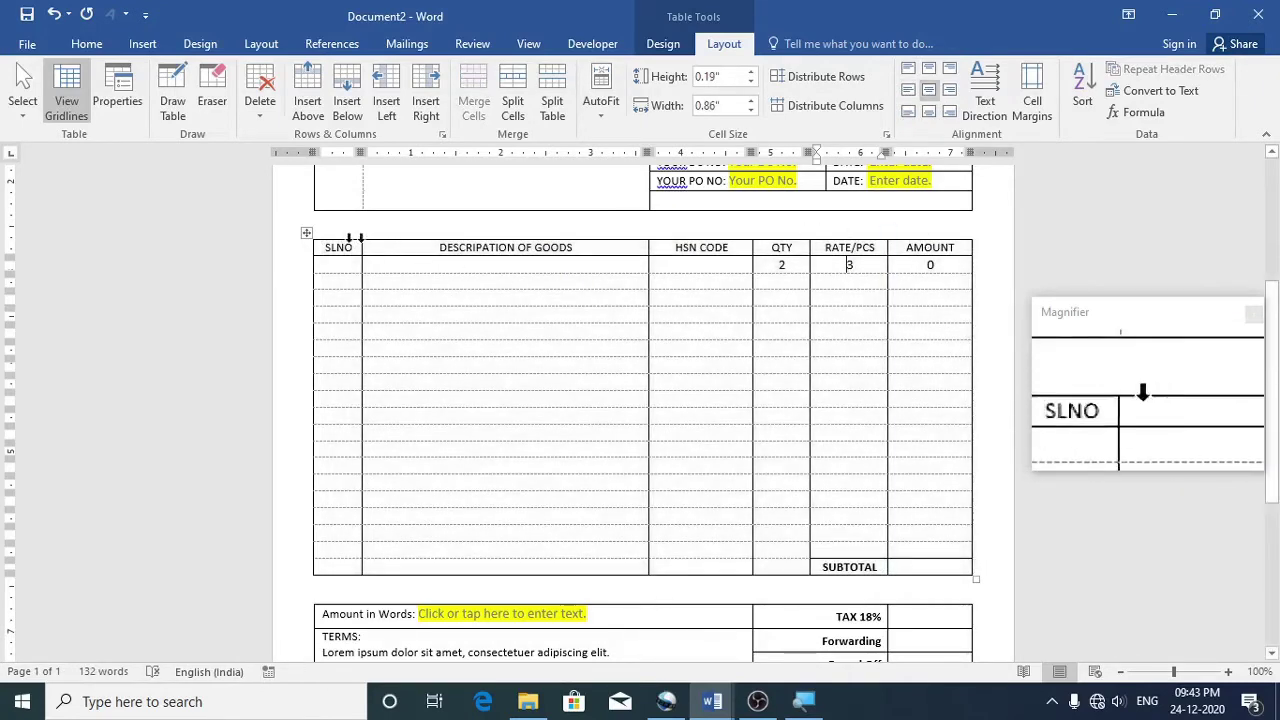
Update the formula field in the first item row's AMOUNT cell so it recalculates
left_click(306, 233)
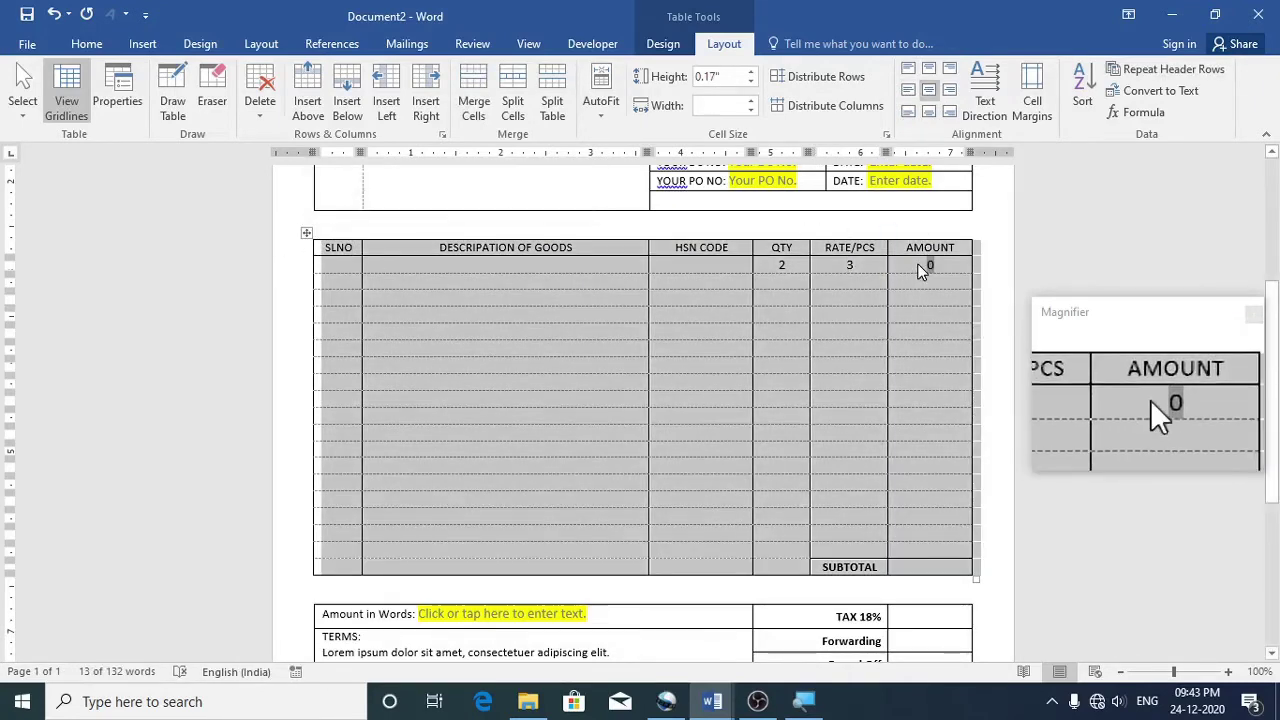
left_click(920, 268)
right_click(928, 268)
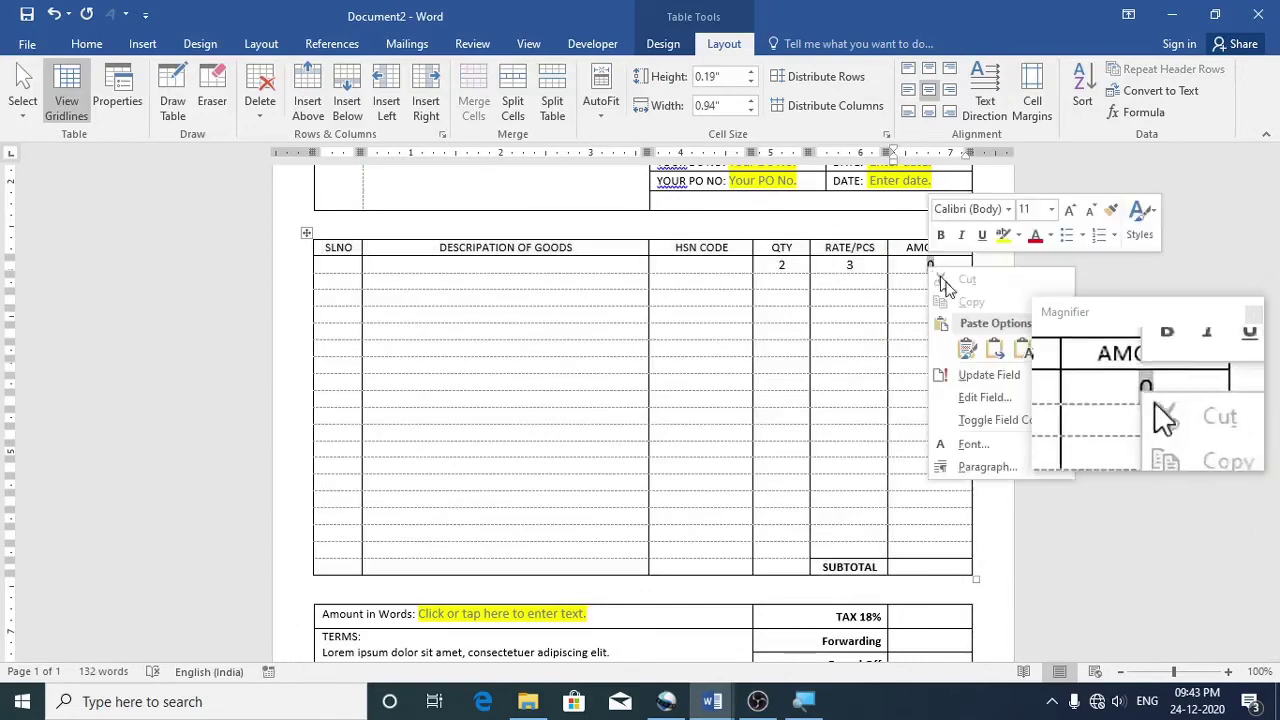
left_click(975, 374)
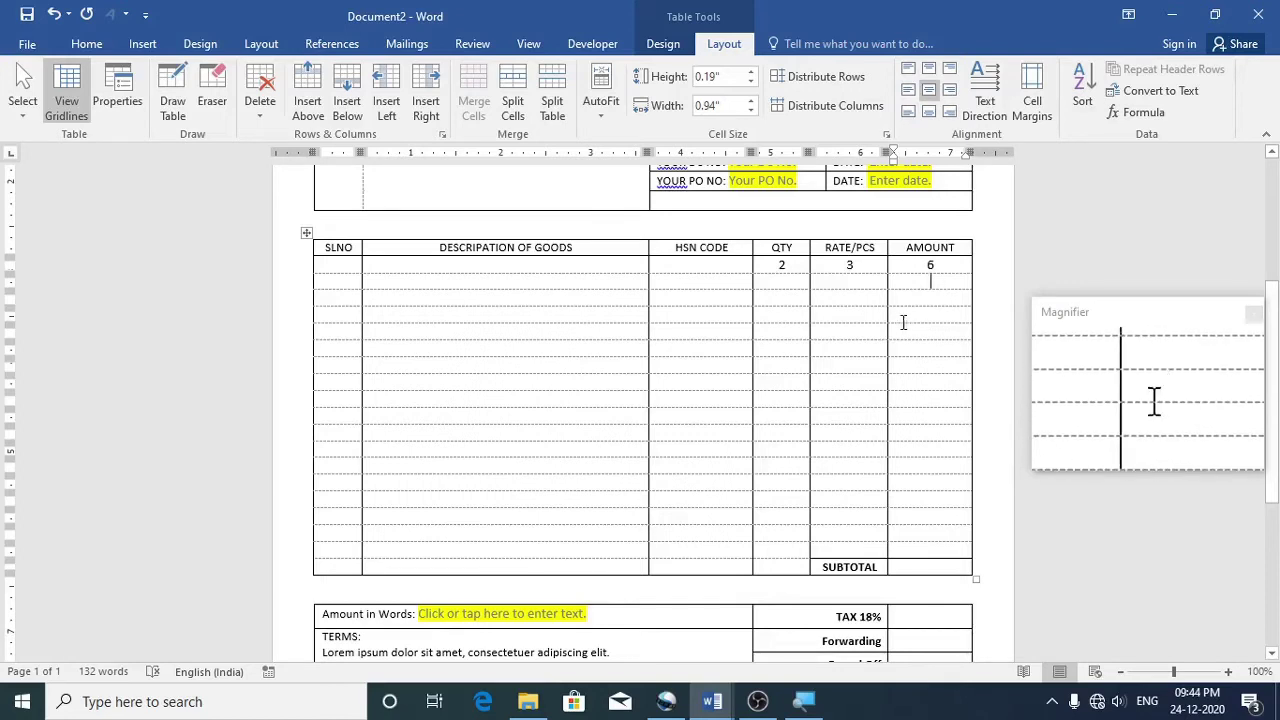
Copy the first item row's AMOUNT formula into all the item rows below it and centre the pasted cells horizontally and vertically
double_click(929, 265)
right_click(932, 268)
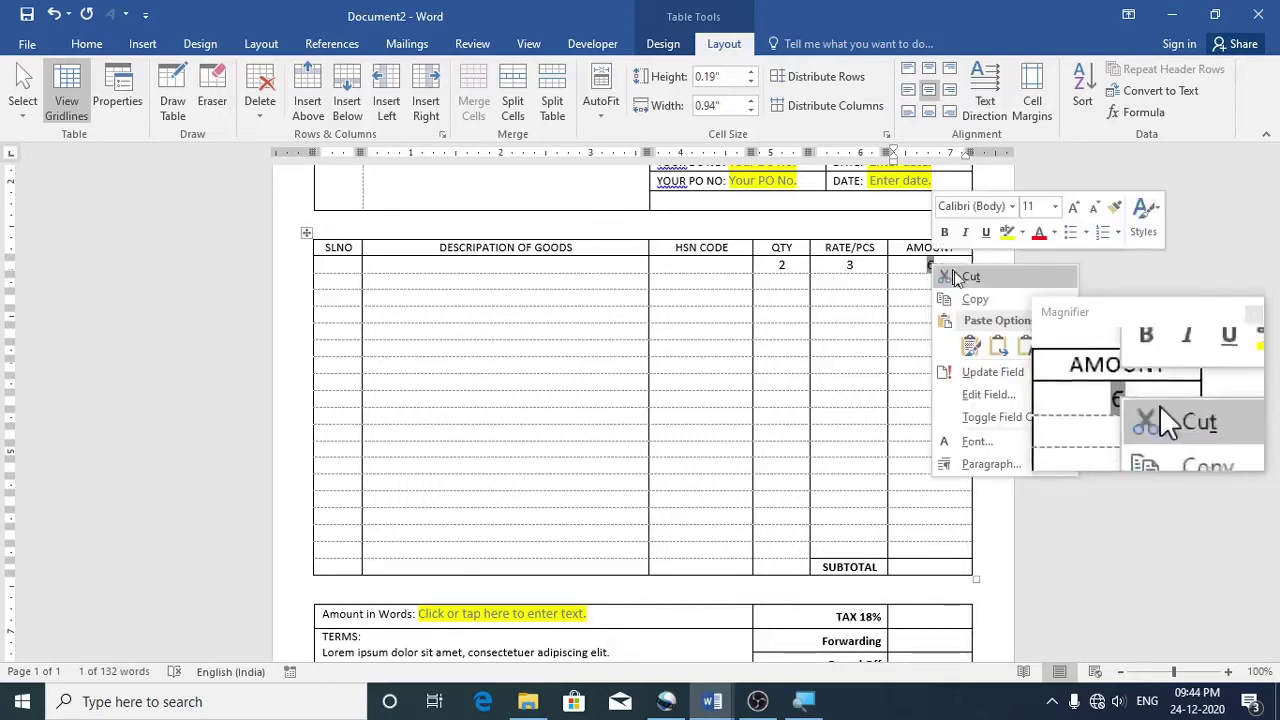
left_click(940, 288)
left_click_drag(943, 286, 922, 553)
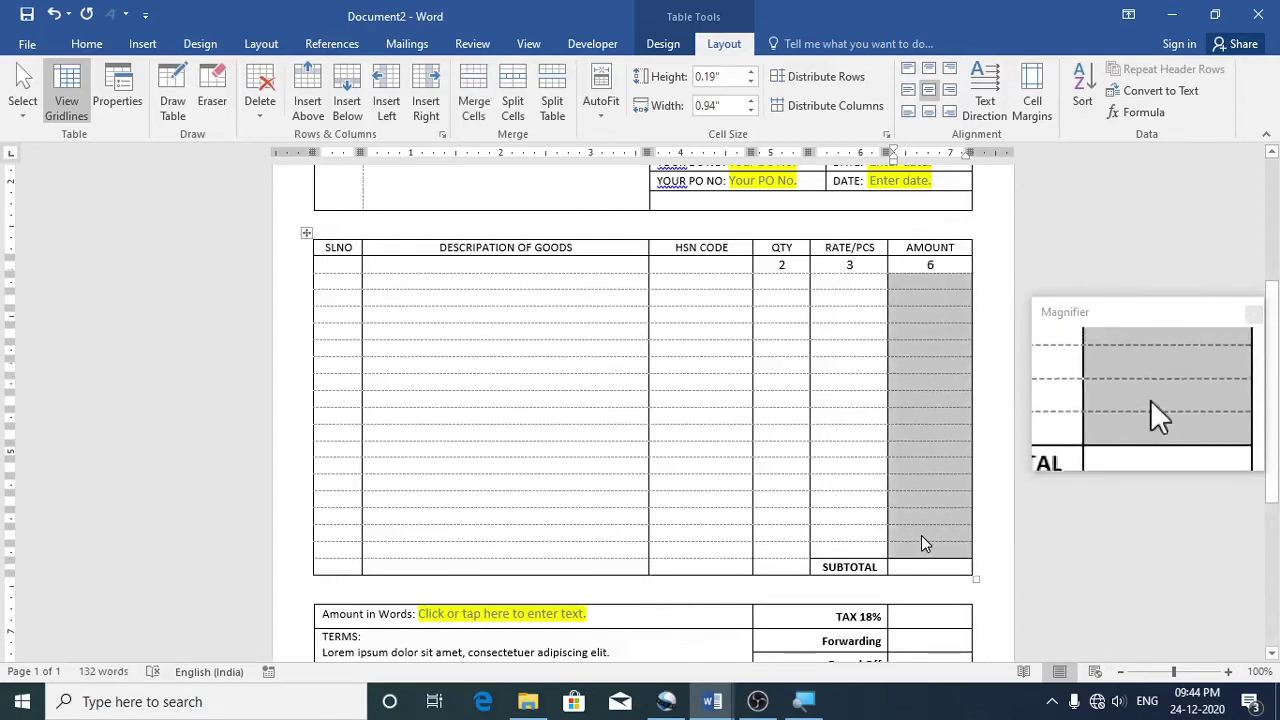
key("ctrl+v")
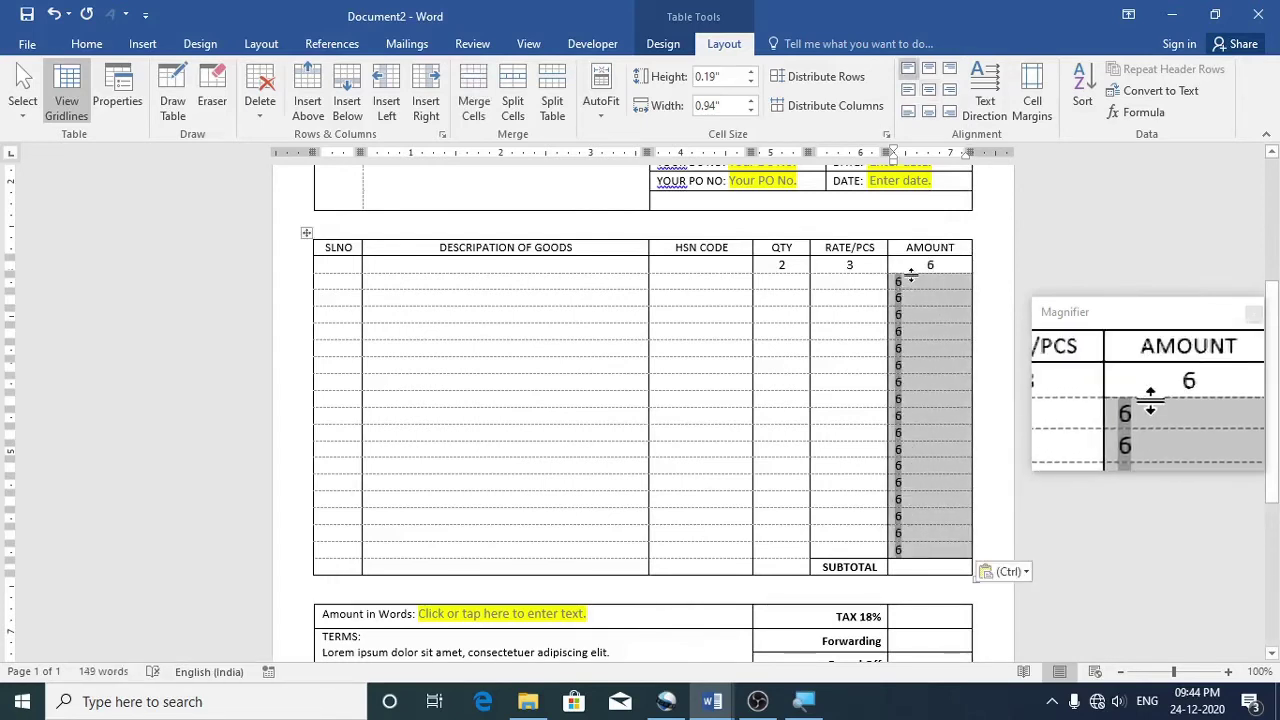
left_click(925, 90)
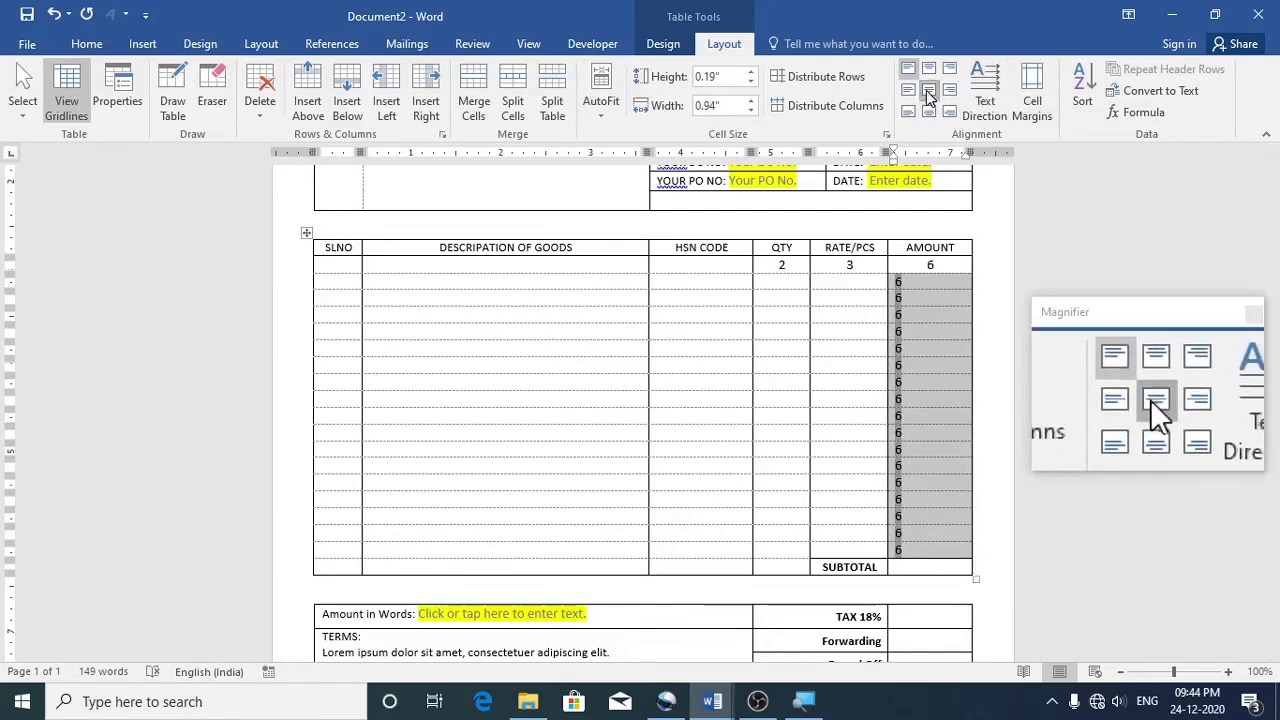
Change the second item row's AMOUNT formula to =PRODUCT(D3,E3)
left_click(944, 283)
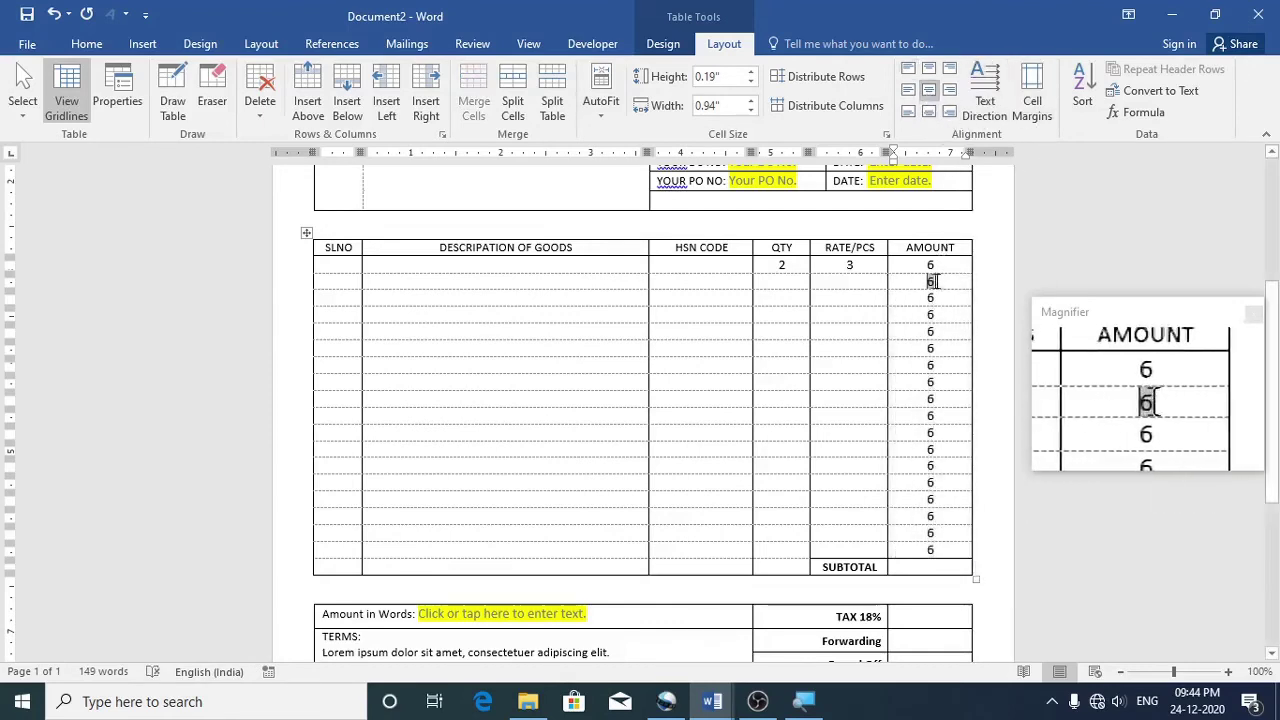
left_click(1134, 112)
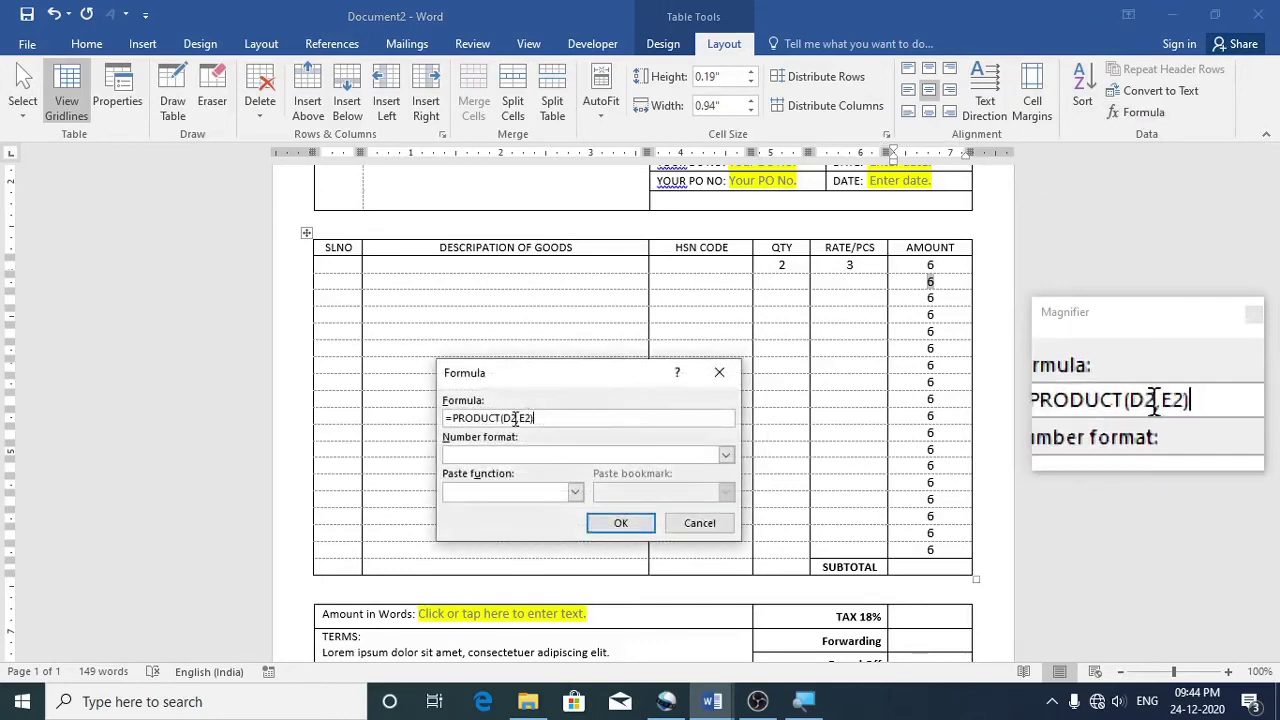
left_click(515, 418)
key("BackSpace")
key("BackSpace")
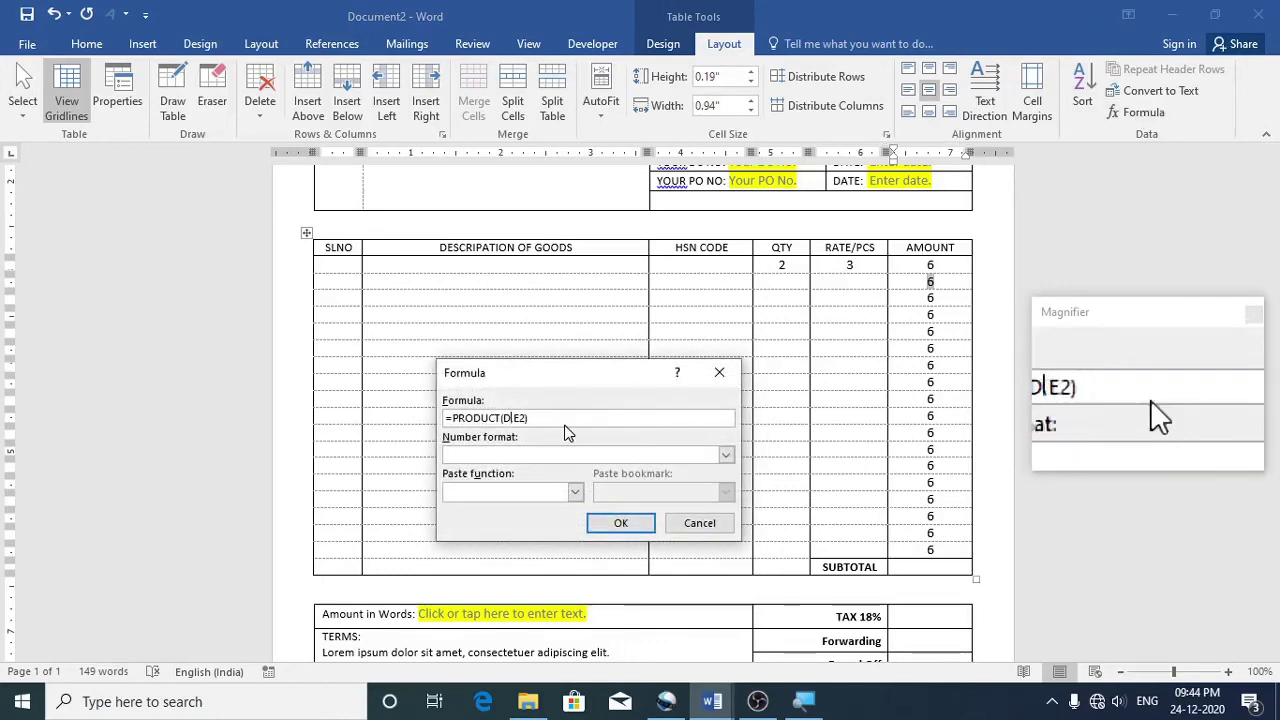
type("3,")
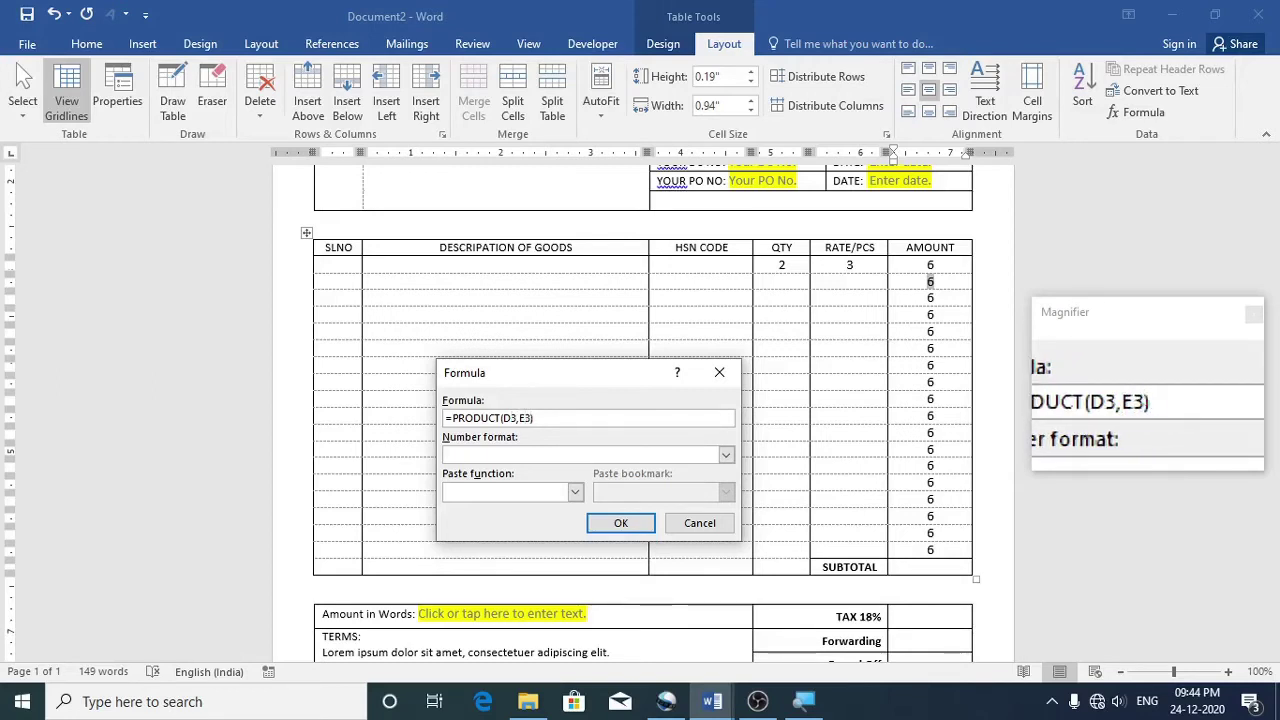
key("Return")
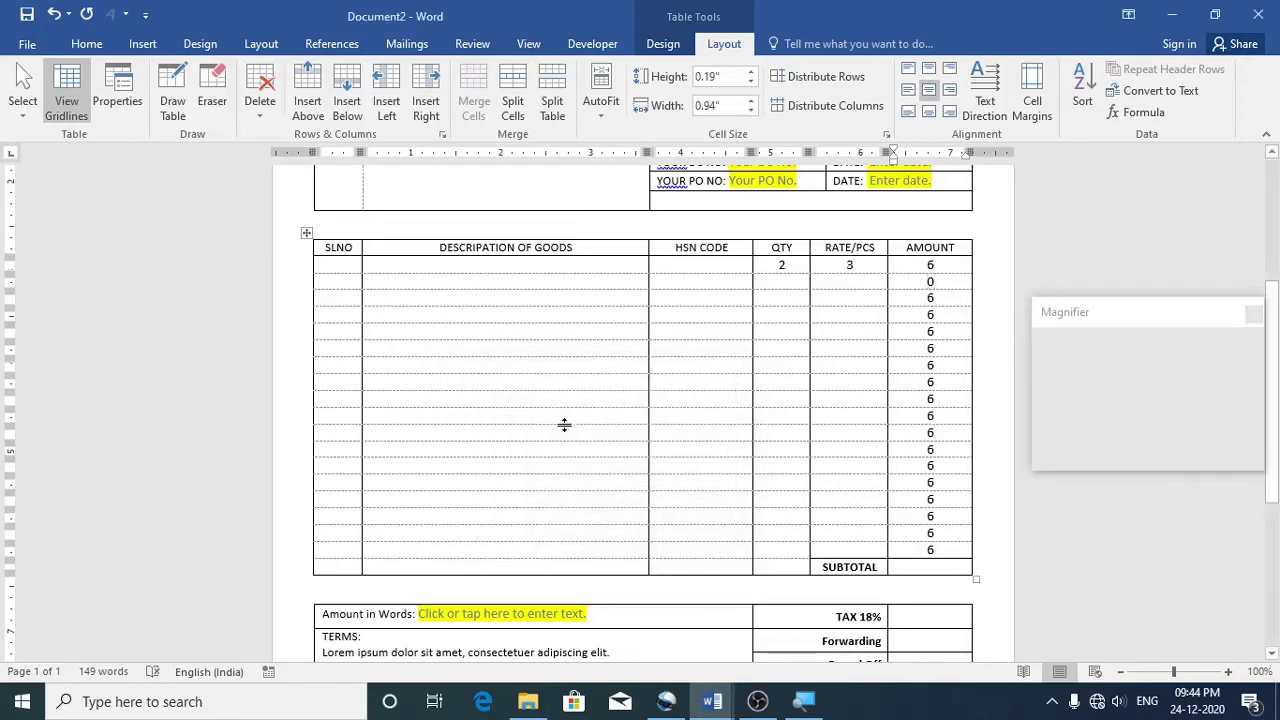
Change the third item row's AMOUNT formula to =PRODUCT(D4,E4)
left_click(939, 301)
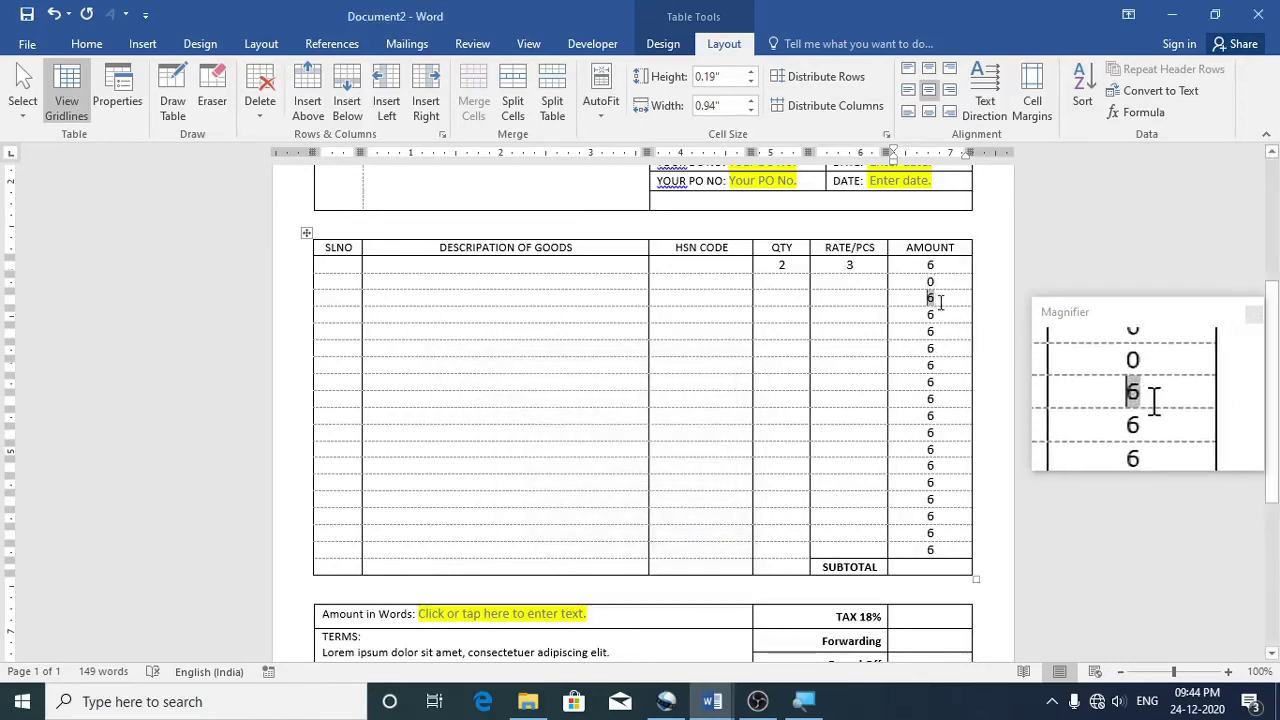
left_click(1142, 118)
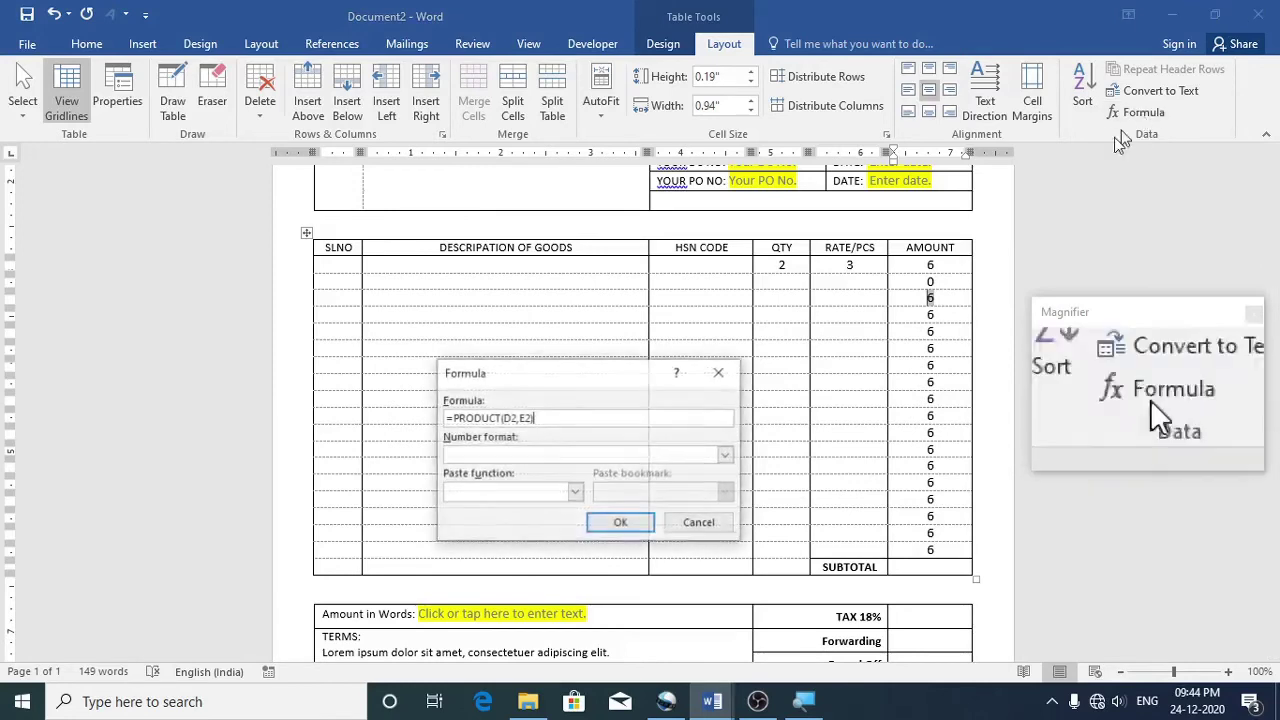
left_click(511, 418)
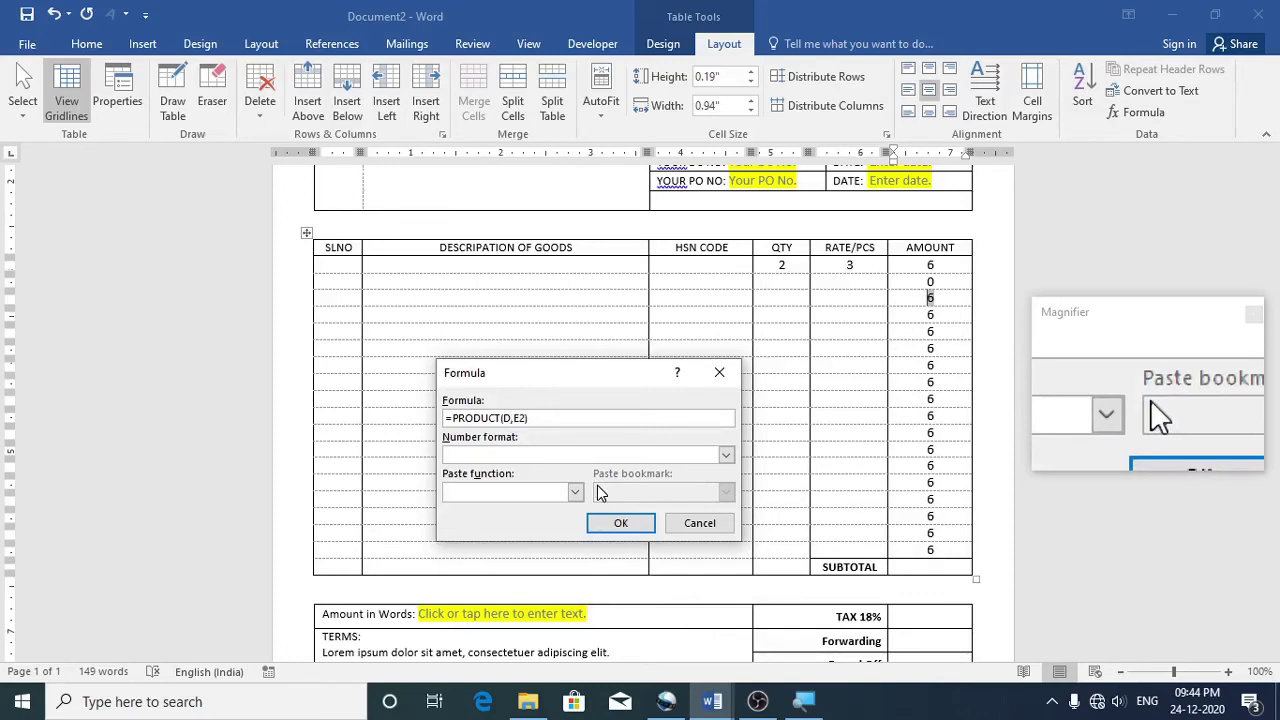
type("4")
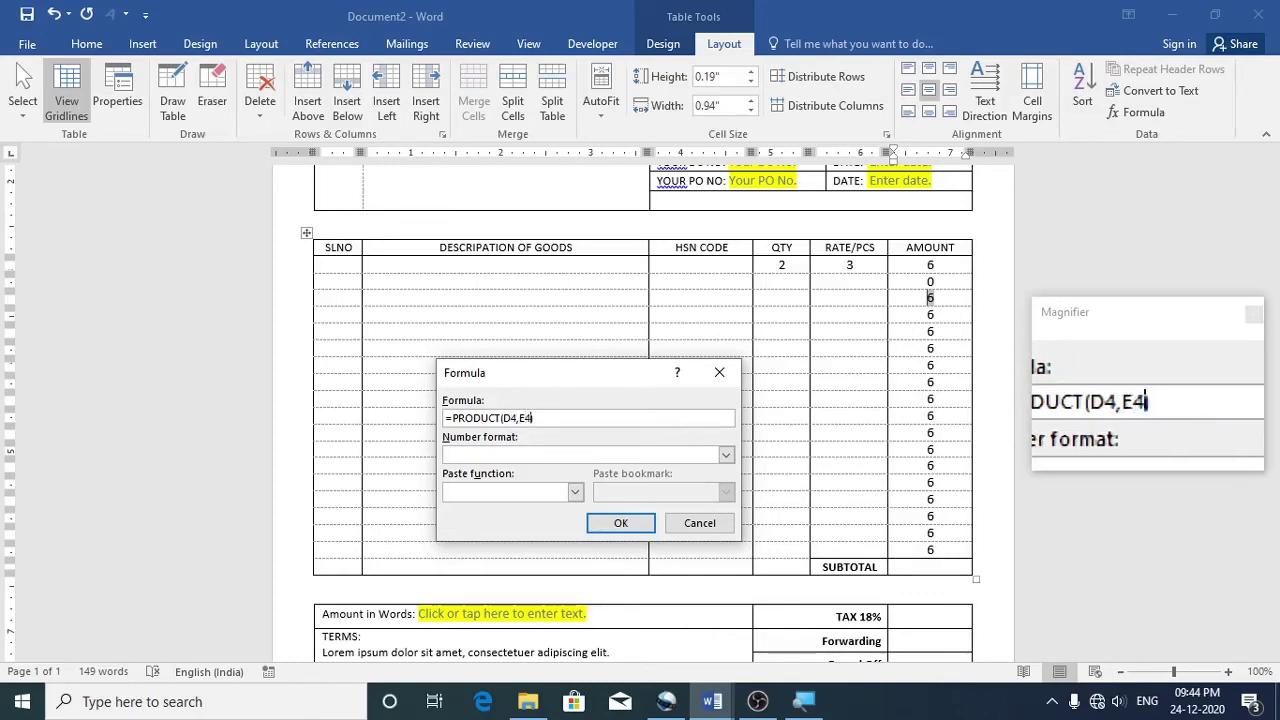
left_click(617, 523)
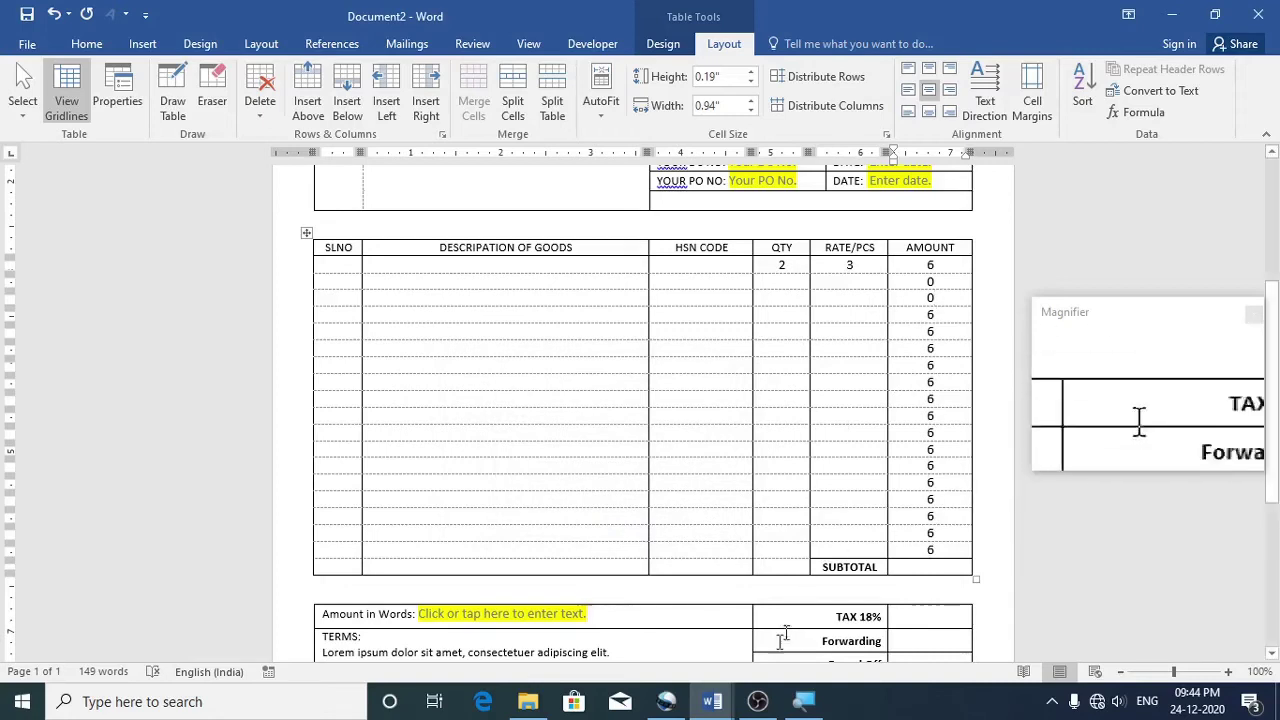
Check how the AMOUNT column is formatted in the finished hbninfotech.com Automated Word Template document, and return to Document2
mouse_move(728, 708)
left_click(680, 655)
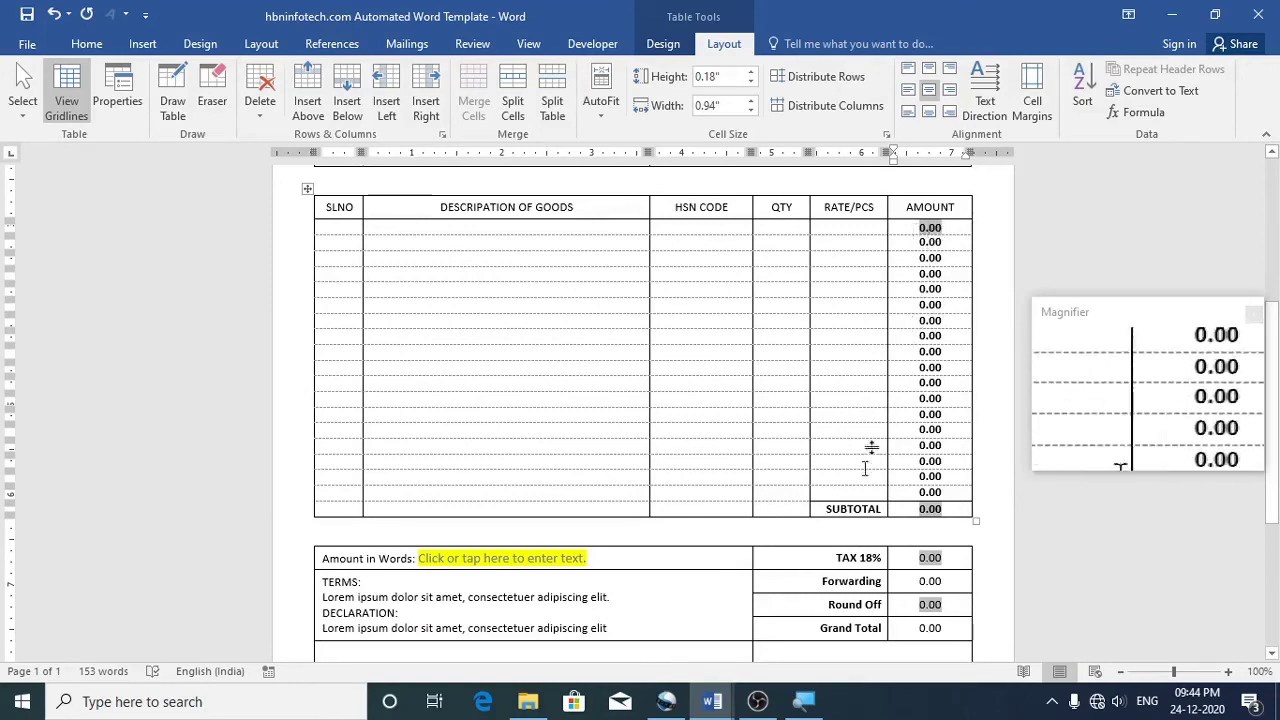
mouse_move(720, 710)
left_click(851, 630)
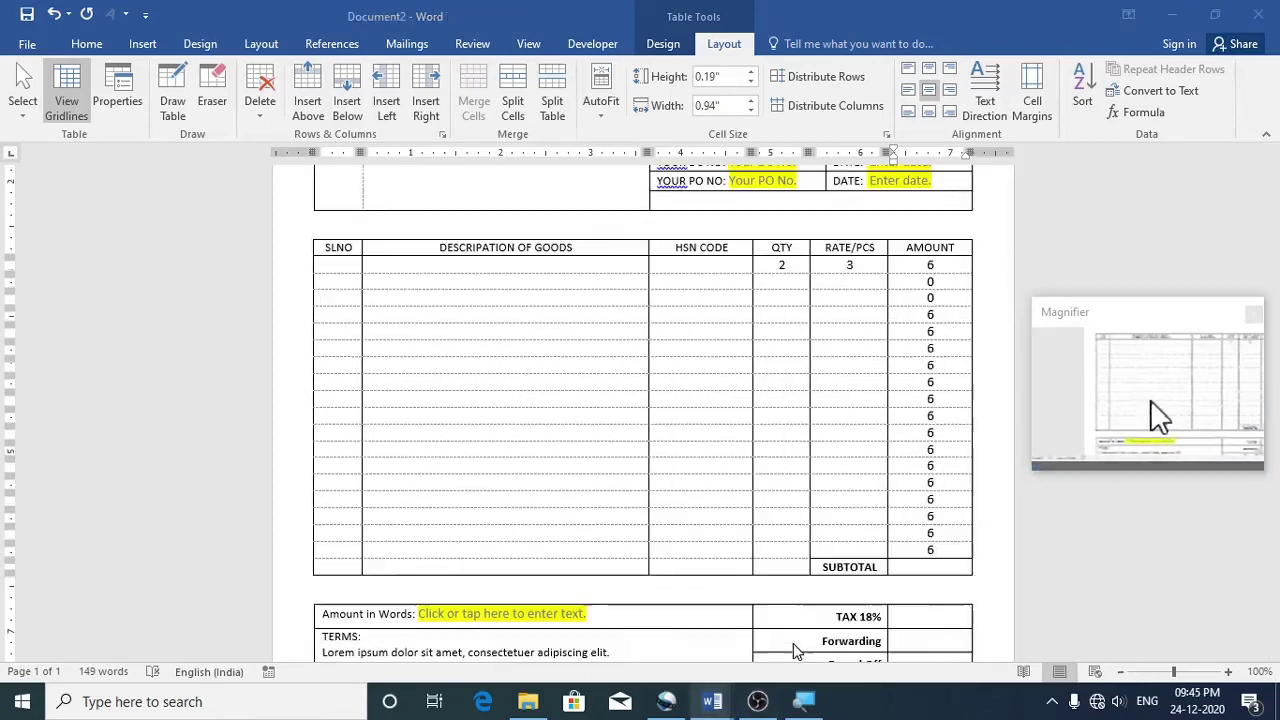
Apply the number format 0.00 to the first item row's AMOUNT formula
left_click(931, 266)
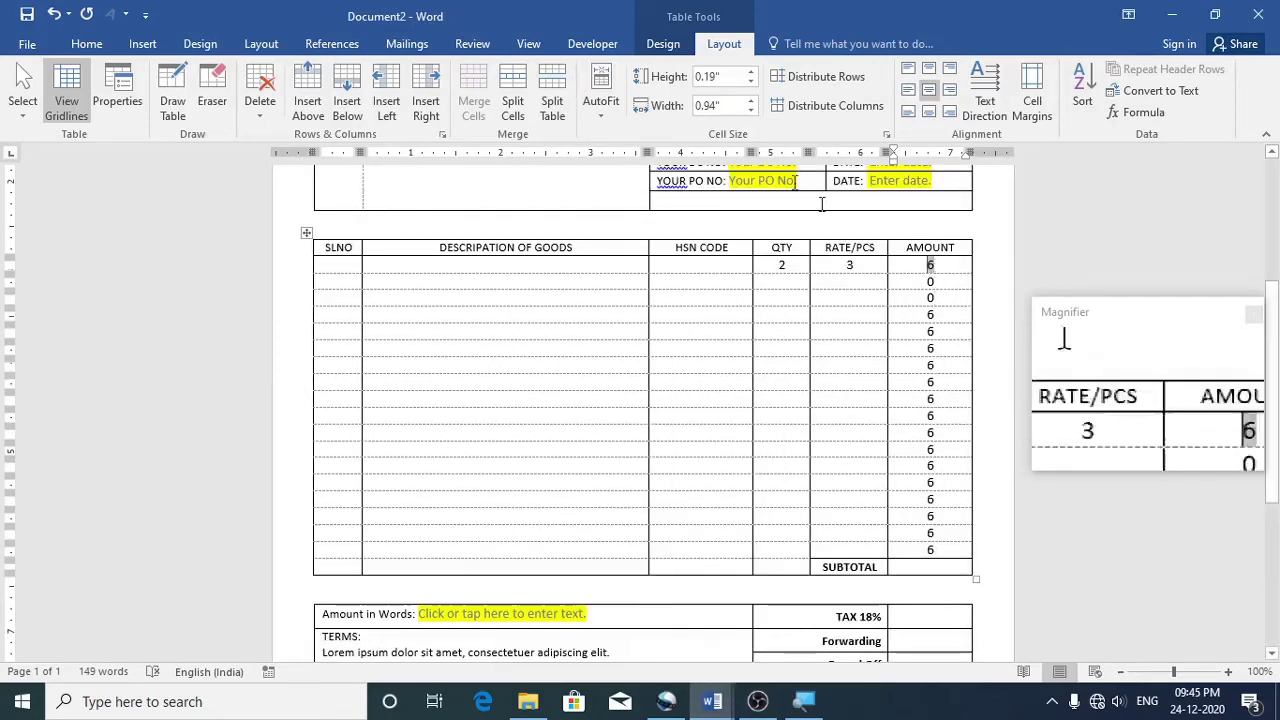
left_click(1137, 114)
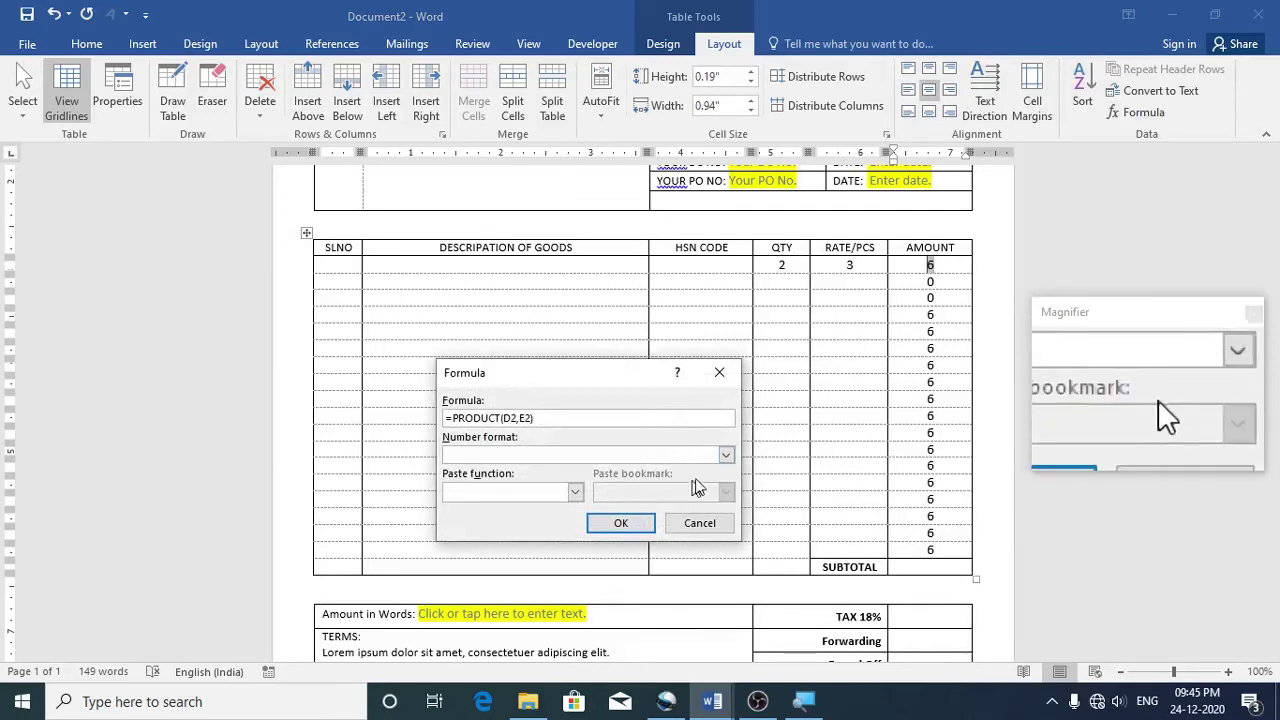
left_click(726, 456)
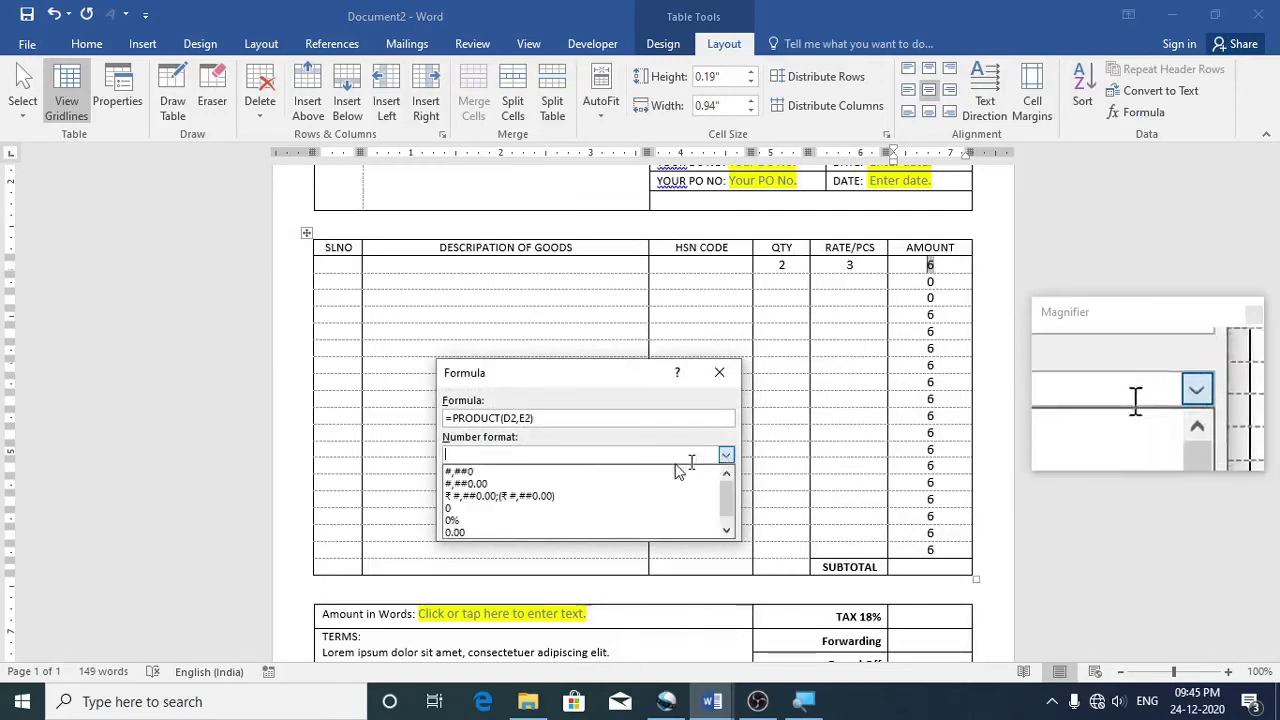
left_click(517, 538)
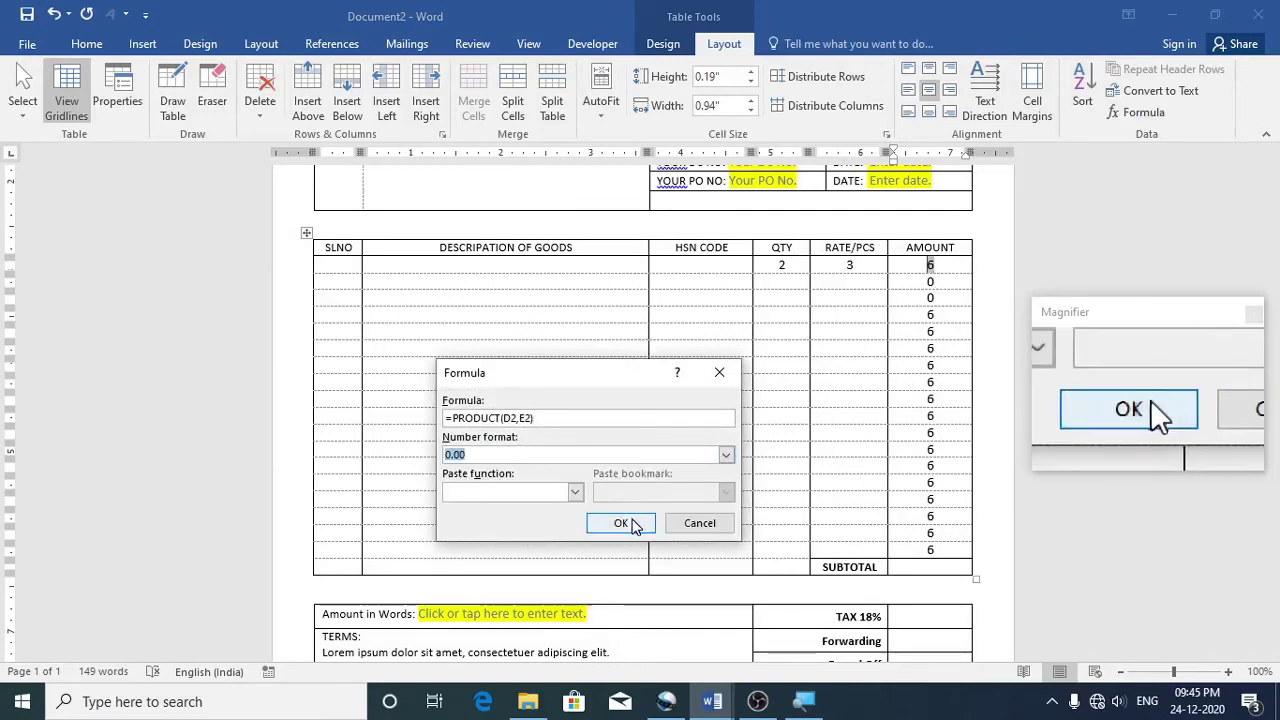
left_click(618, 525)
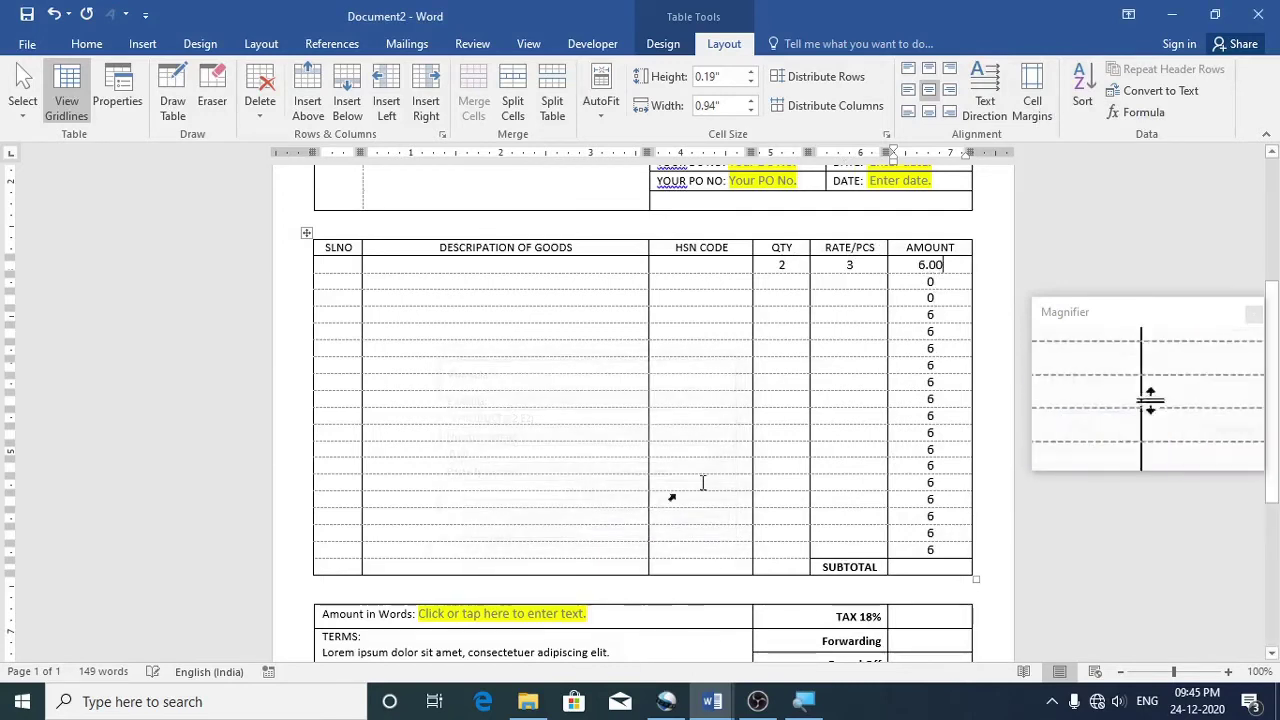
Apply the number format 0.00 to the second item row's AMOUNT formula
left_click(931, 282)
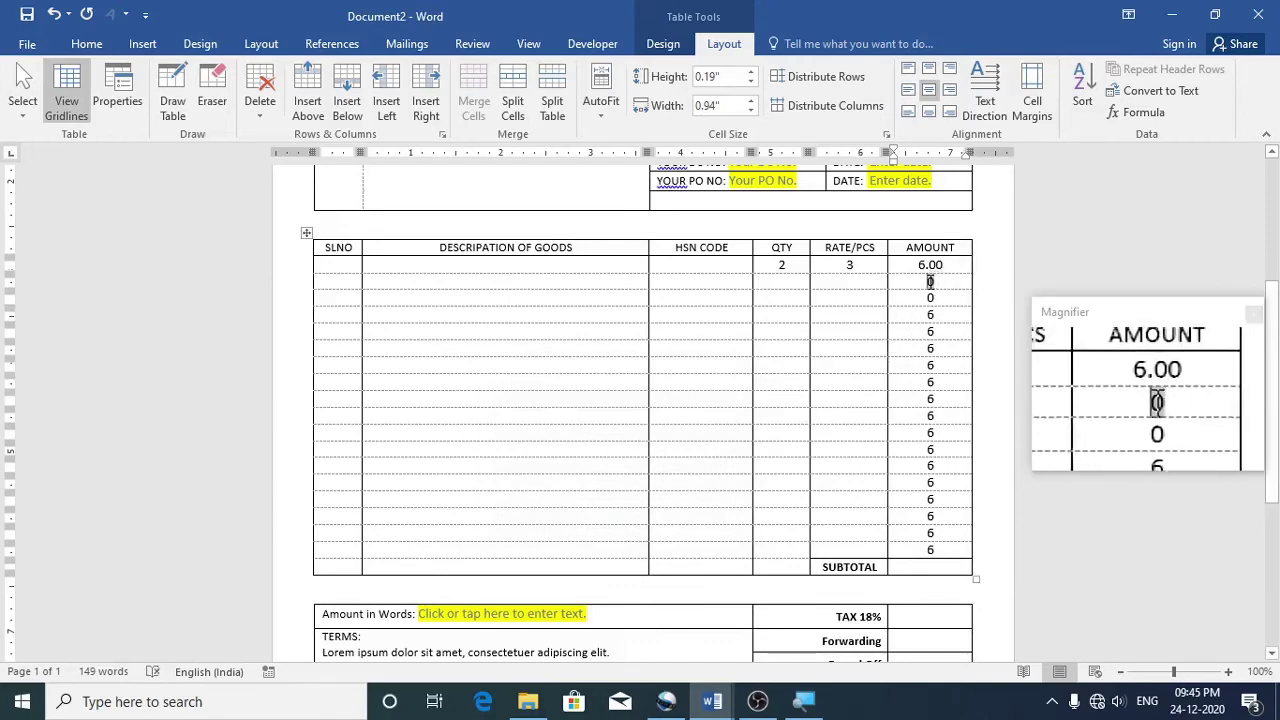
left_click(1145, 113)
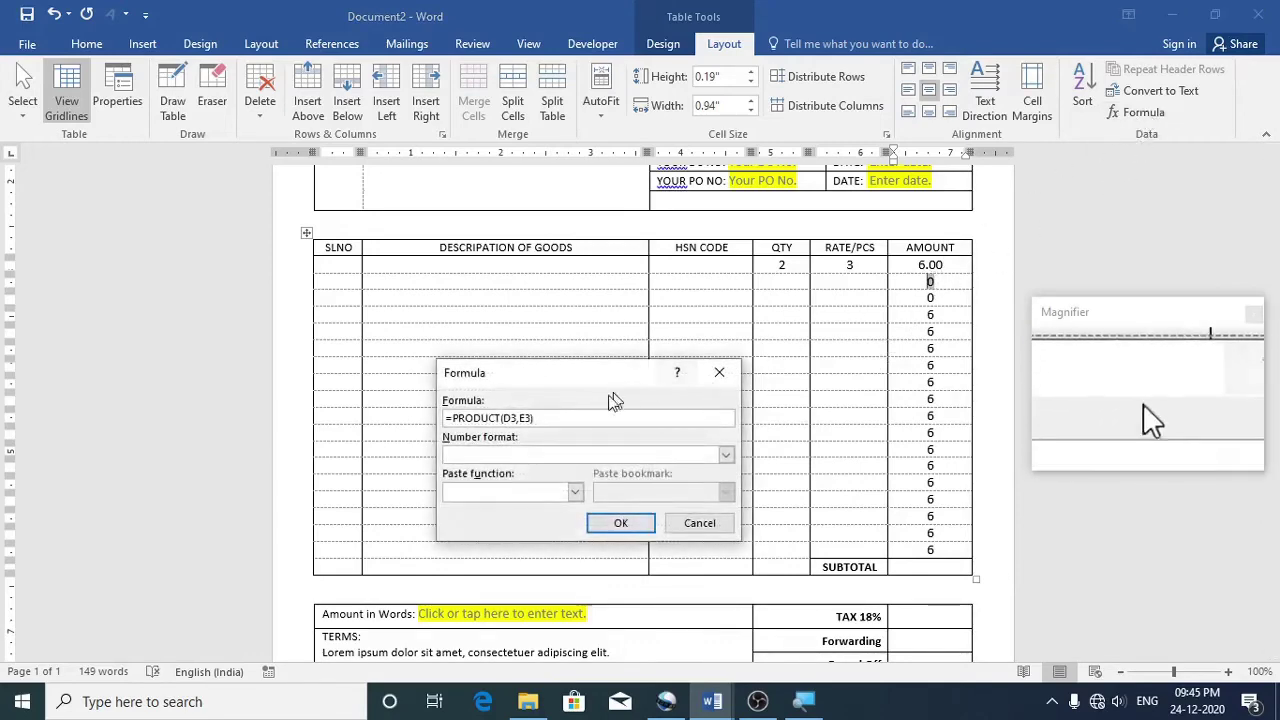
left_click(726, 455)
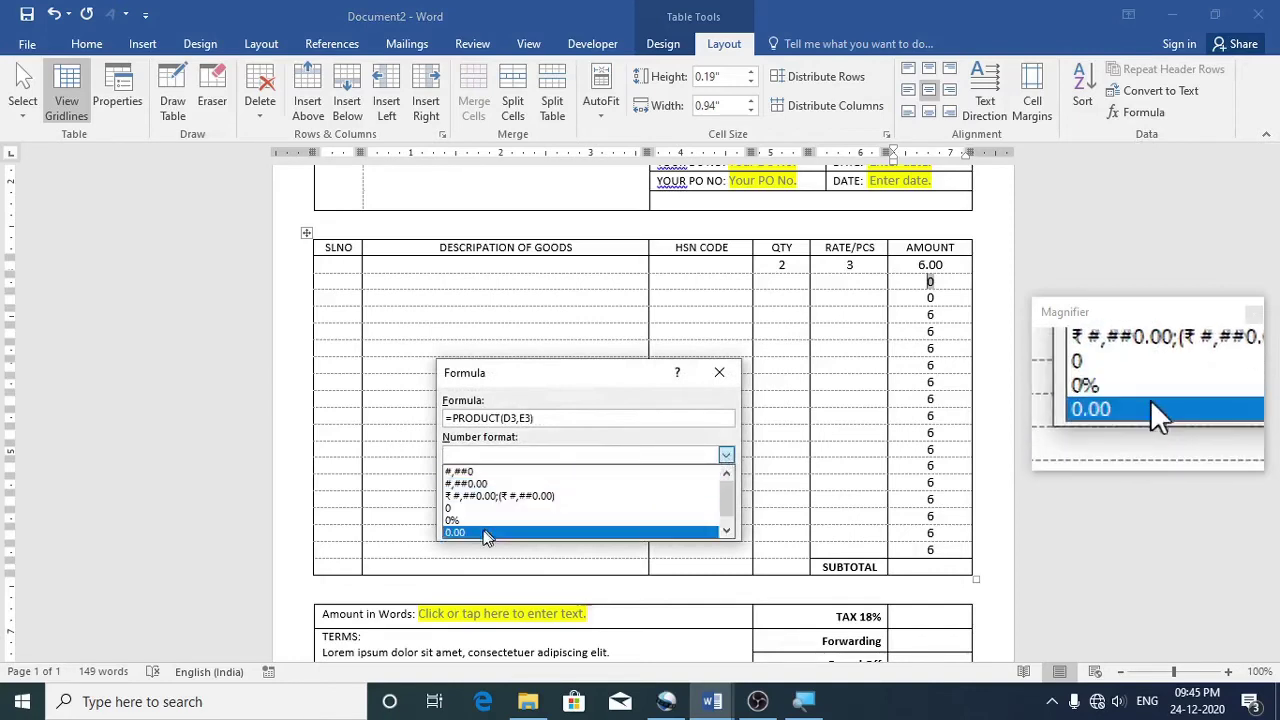
left_click(460, 532)
left_click(613, 524)
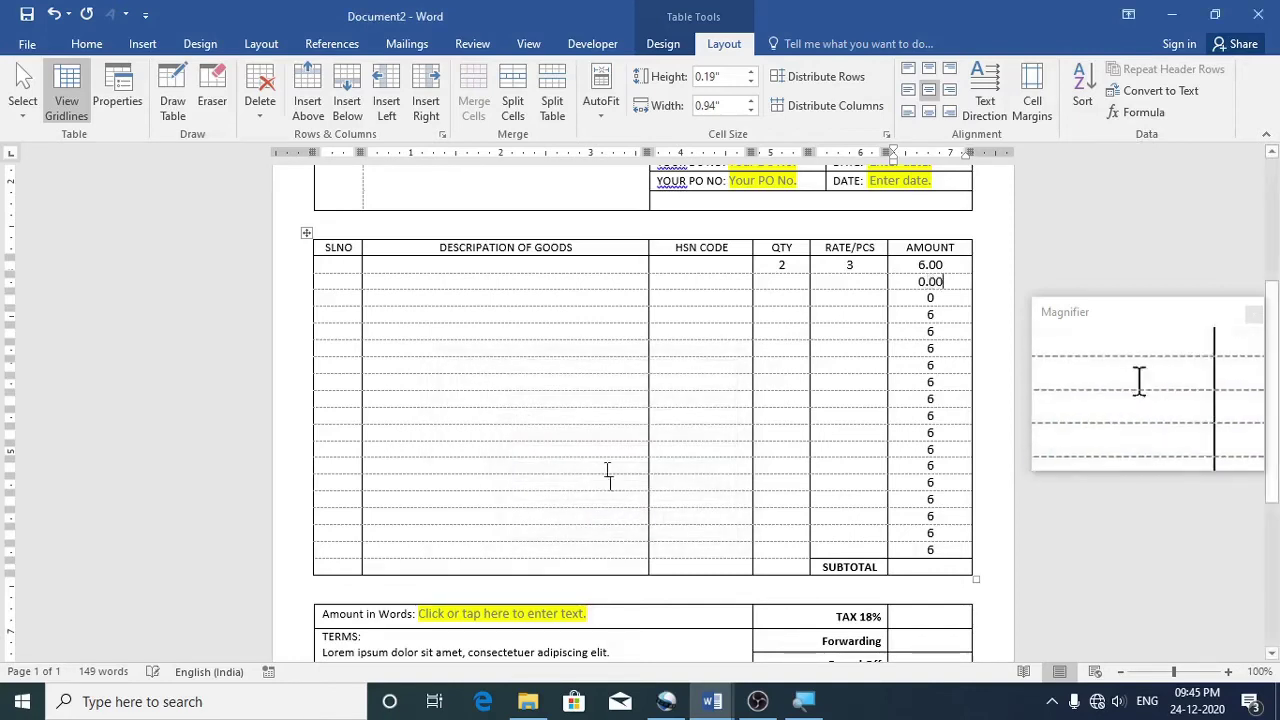
Check the AMOUNT formulas and number formats of the fourth and fifth item rows in the goods table
left_click(933, 298)
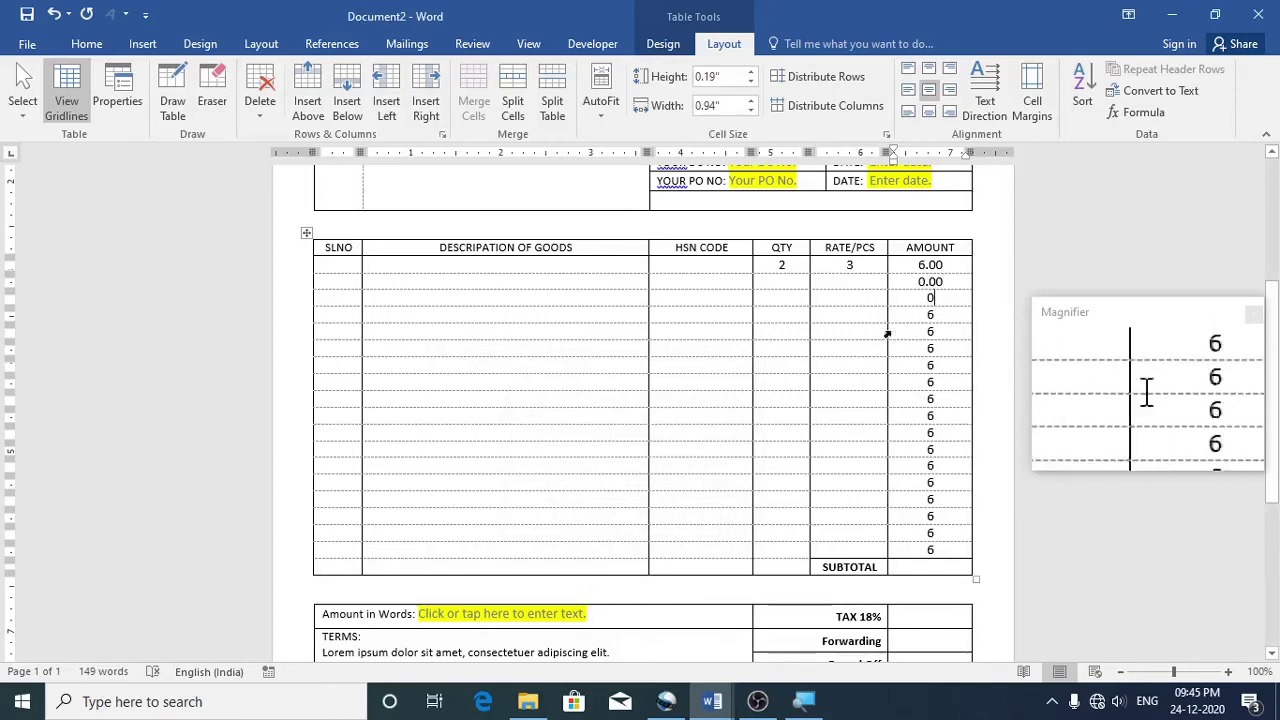
double_click(930, 298)
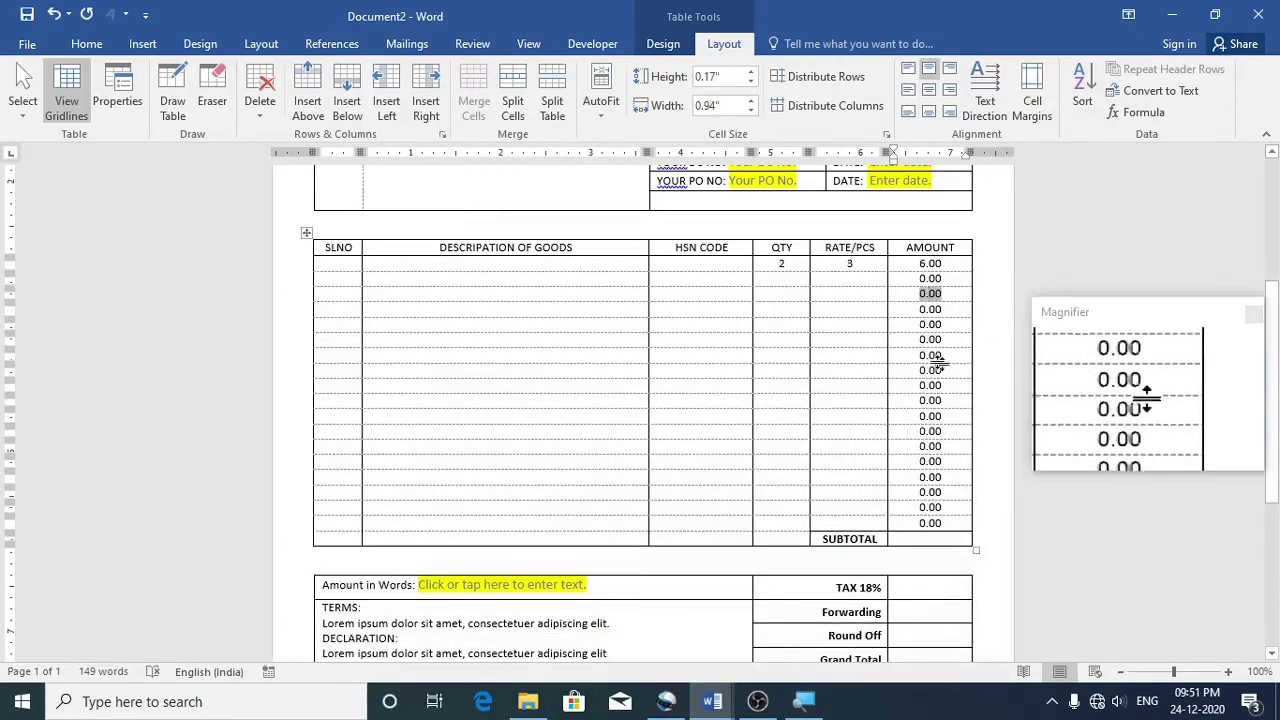
left_click(933, 294)
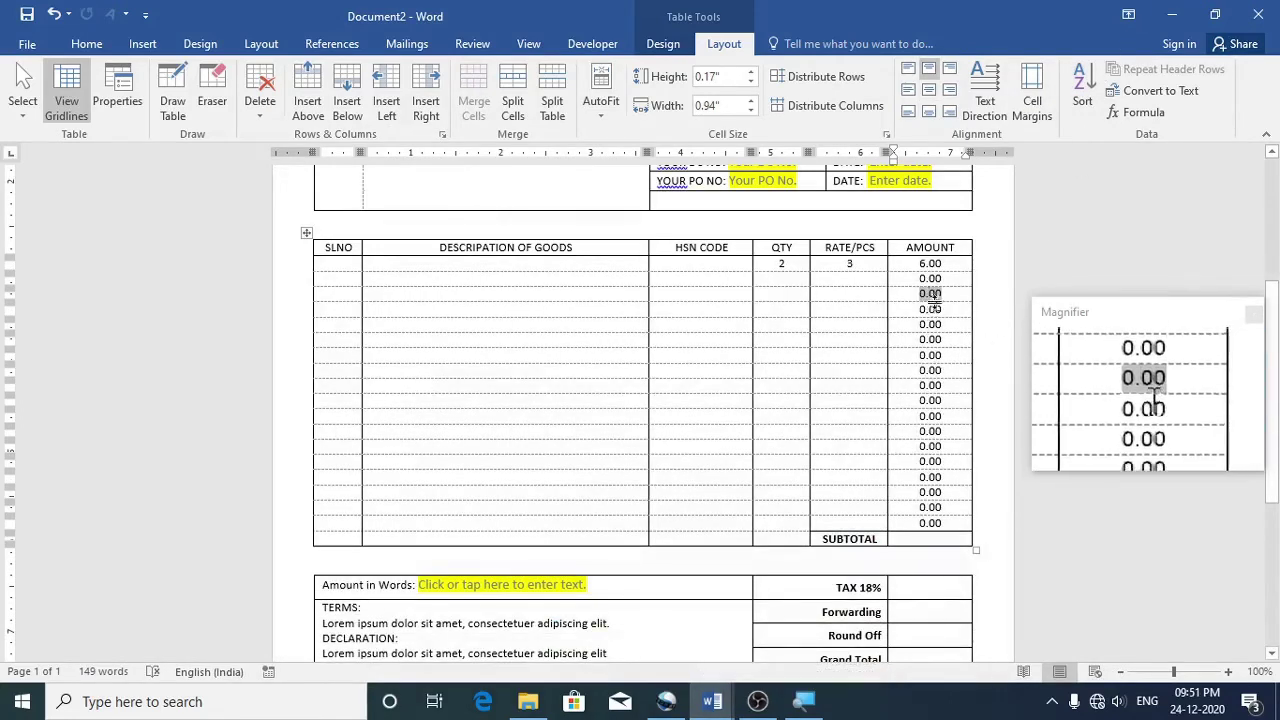
left_click(936, 310)
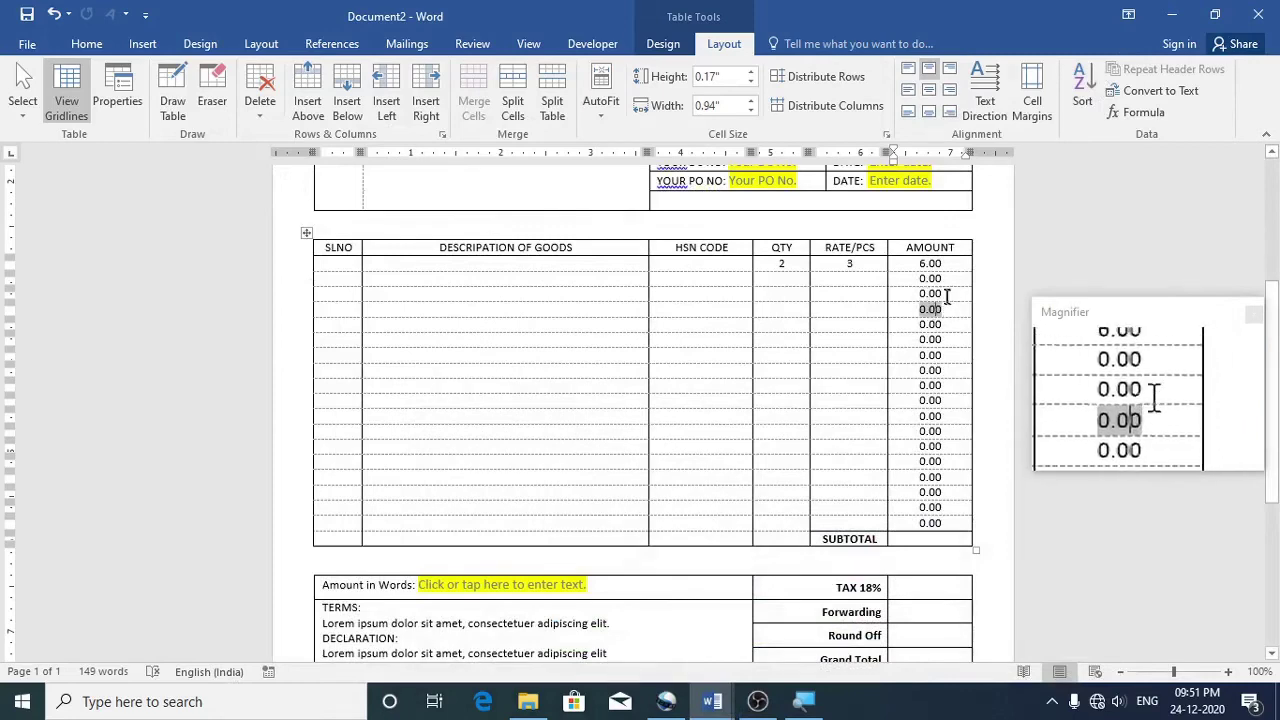
left_click(1137, 113)
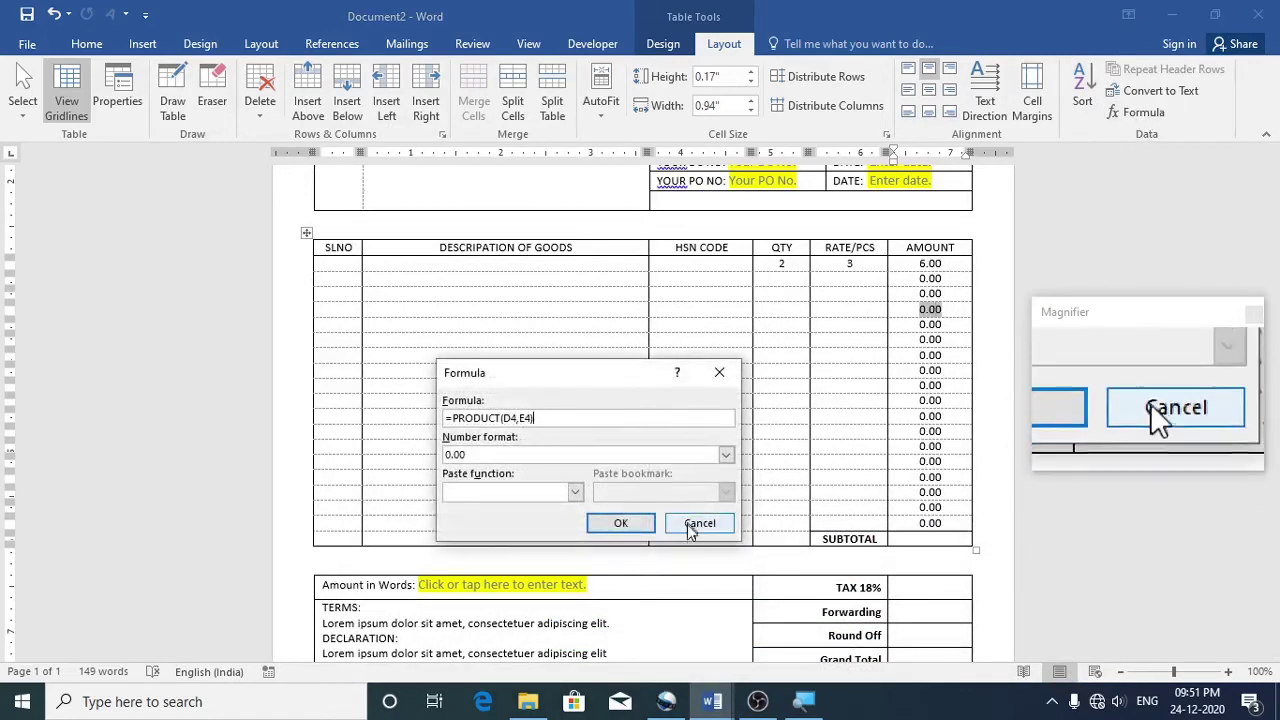
left_click(699, 523)
left_click(932, 325)
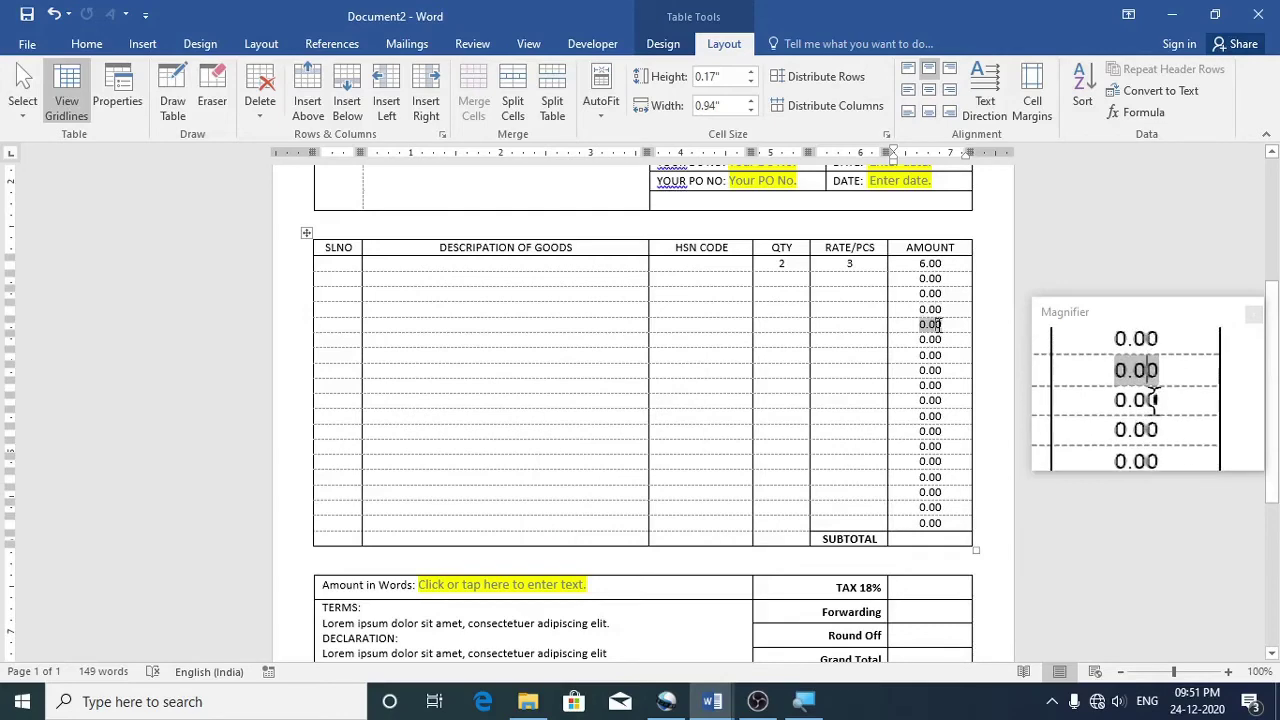
left_click(1140, 113)
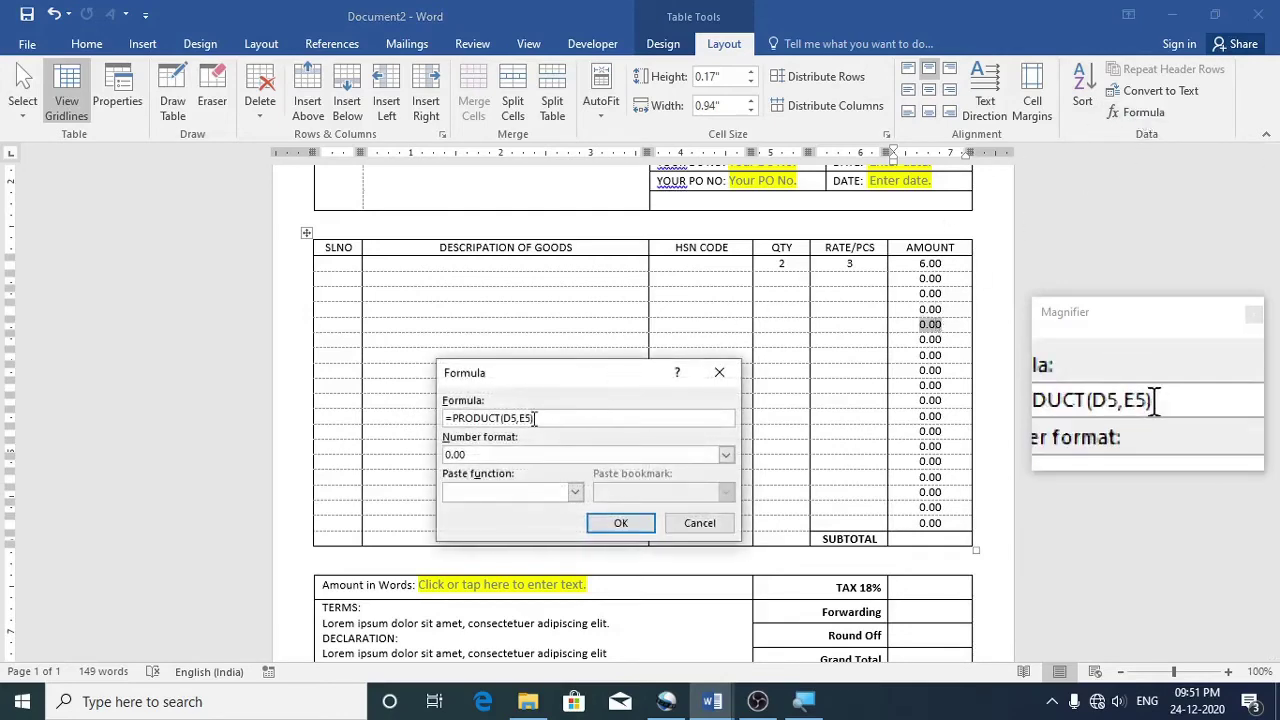
left_click(699, 524)
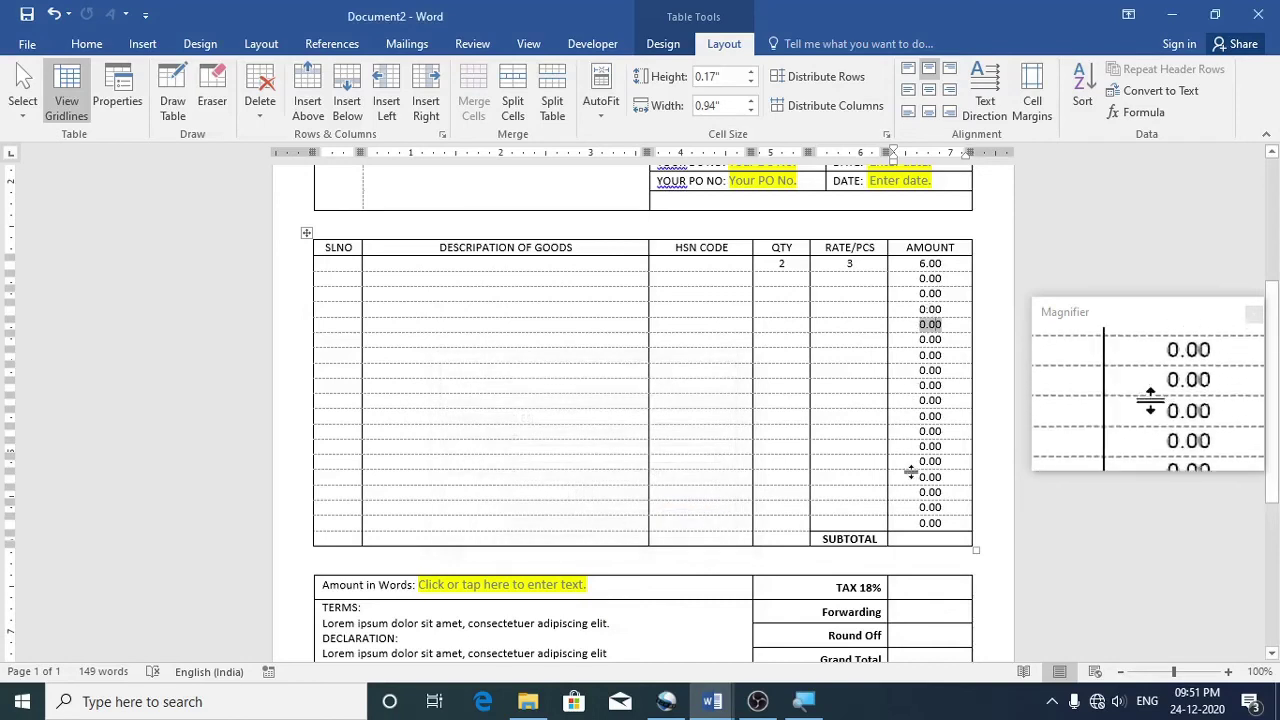
Insert the formula =SUM(ABOVE) with number format 0.00 in the SUBTOTAL row's AMOUNT cell
left_click(925, 538)
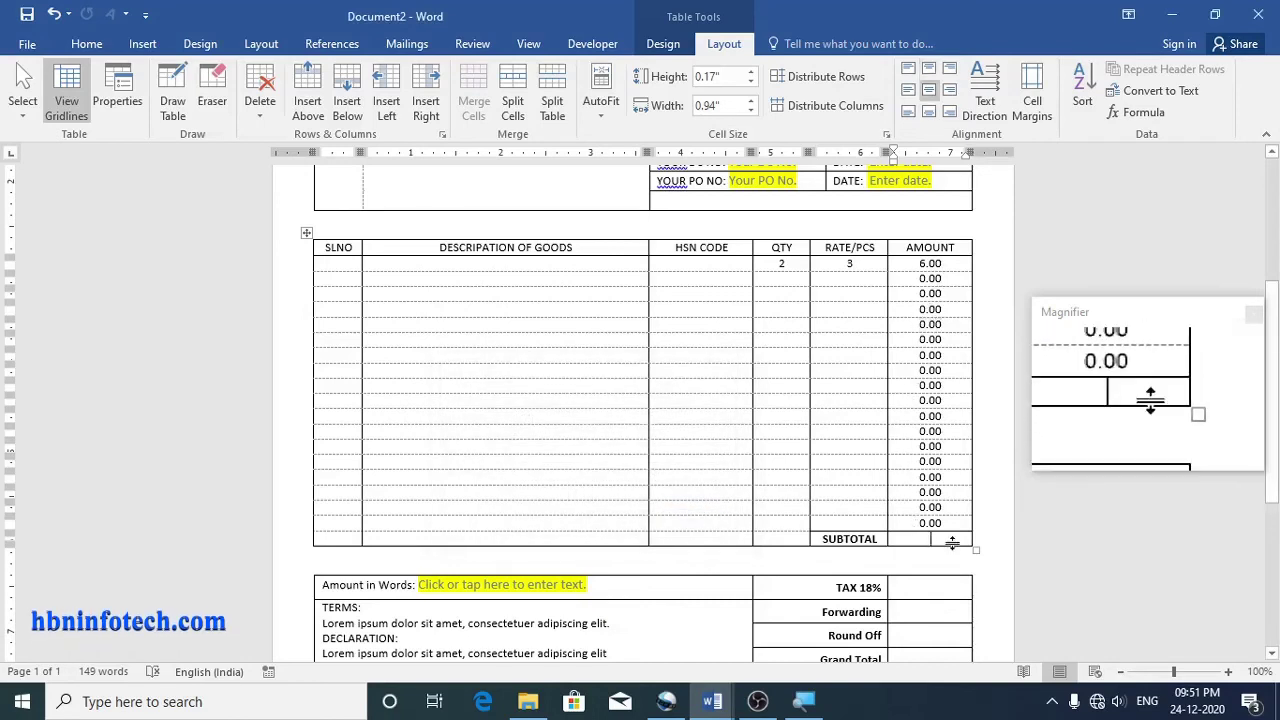
left_click(1143, 114)
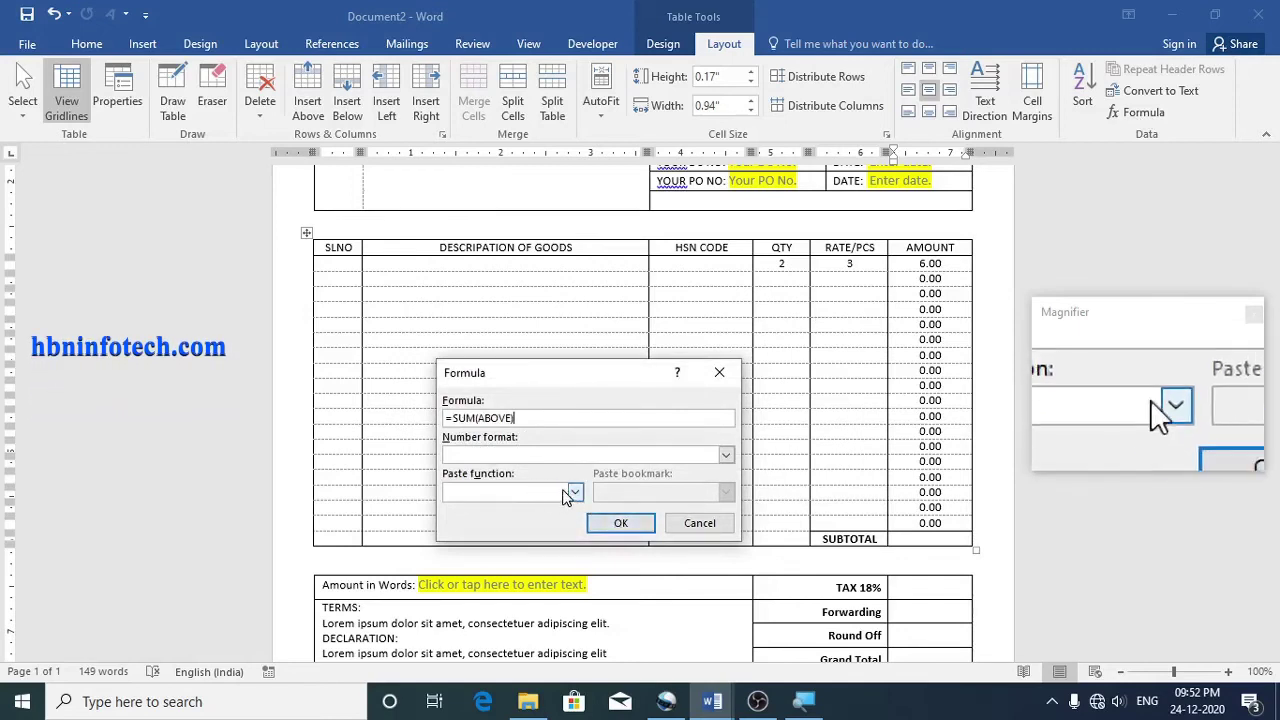
left_click(725, 455)
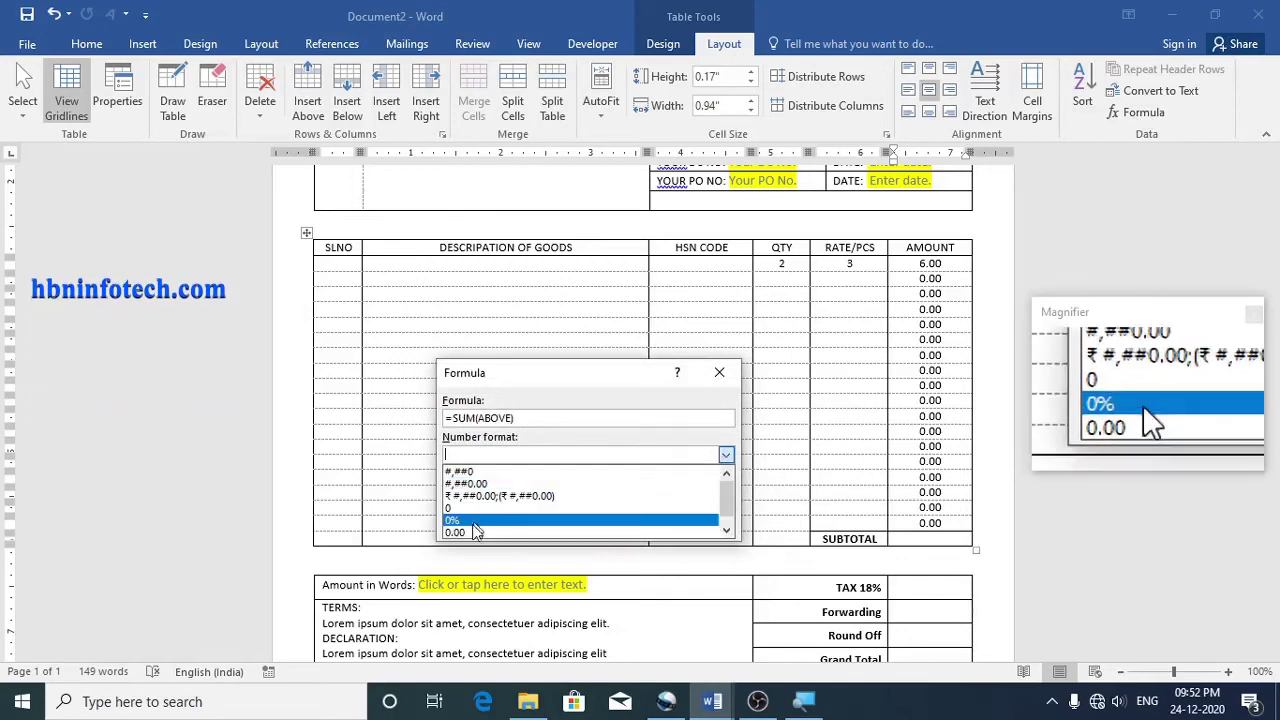
left_click(460, 532)
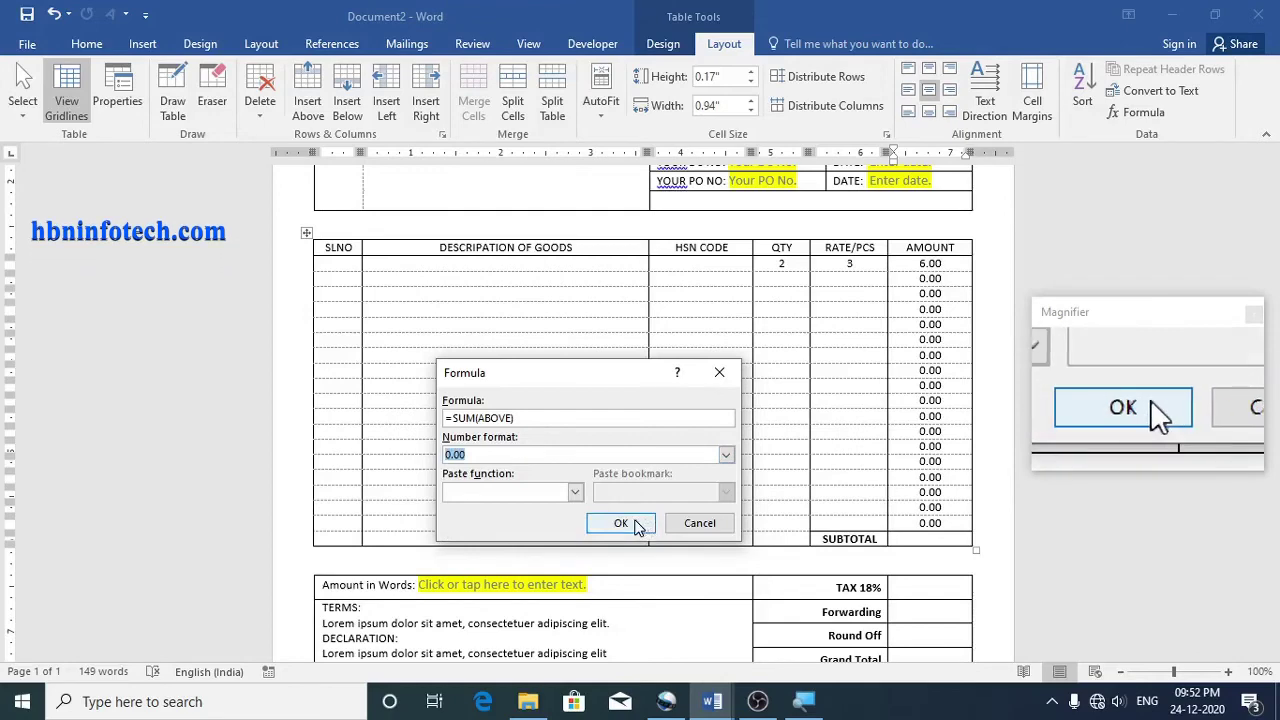
left_click(633, 523)
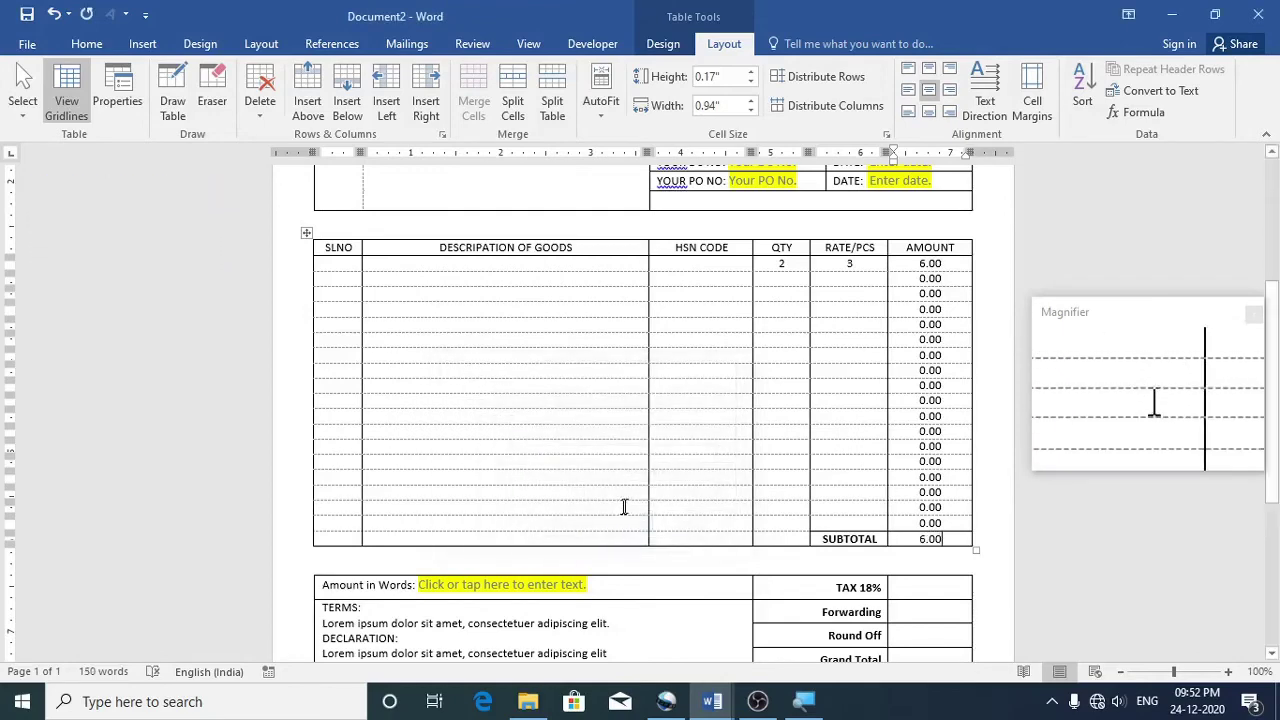
Select the whole goods table and add a bookmark named itemtable to it
scroll(720, 499, "down", 4)
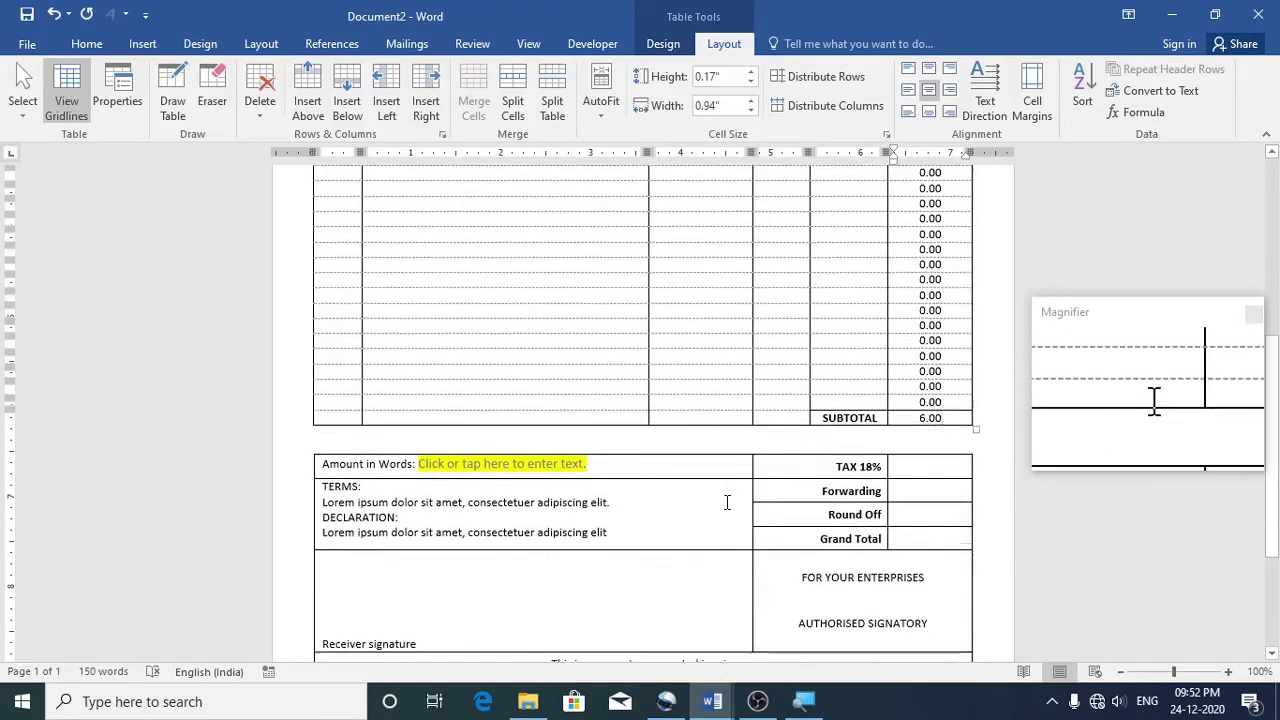
scroll(728, 498, "up", 1)
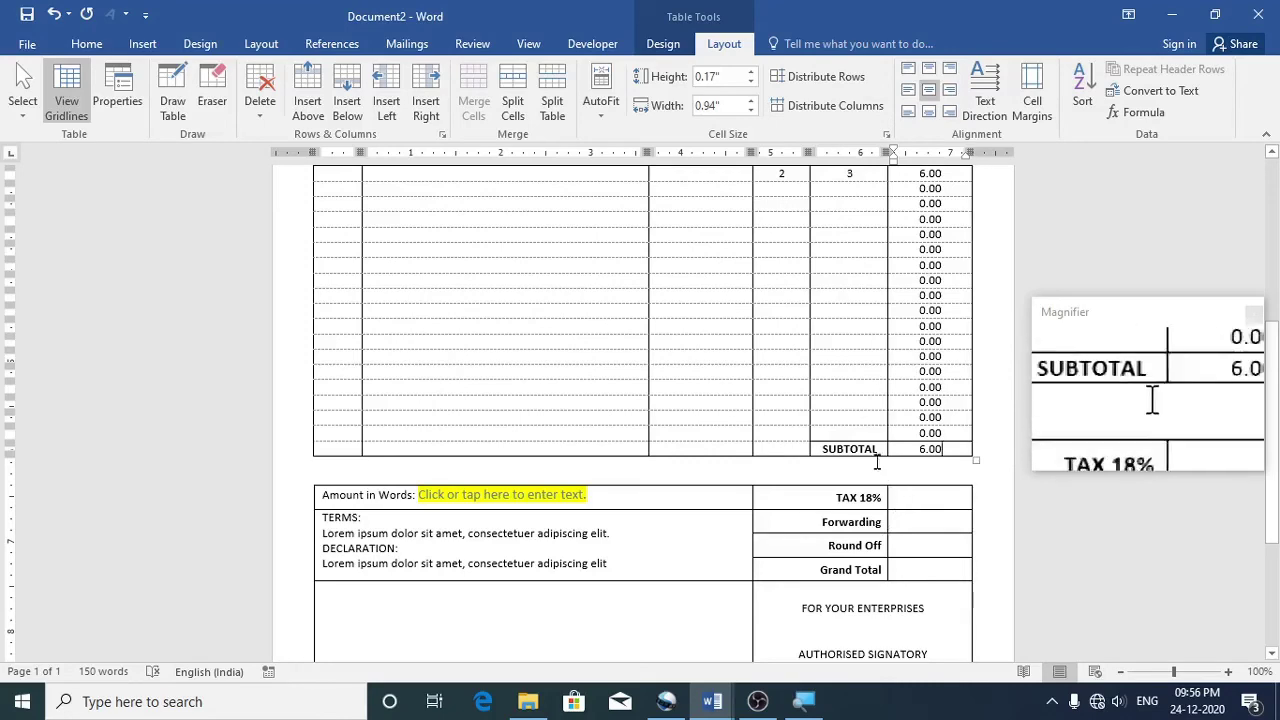
scroll(911, 530, "up", 1)
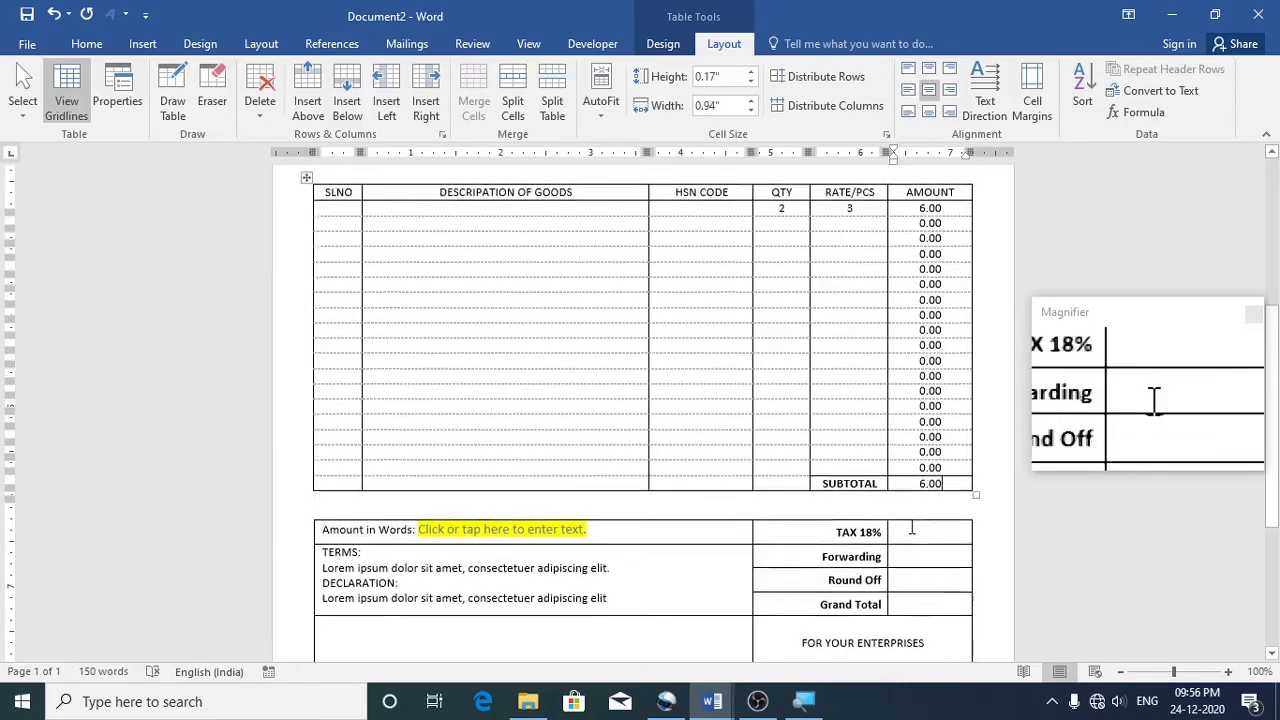
scroll(911, 528, "up", 1)
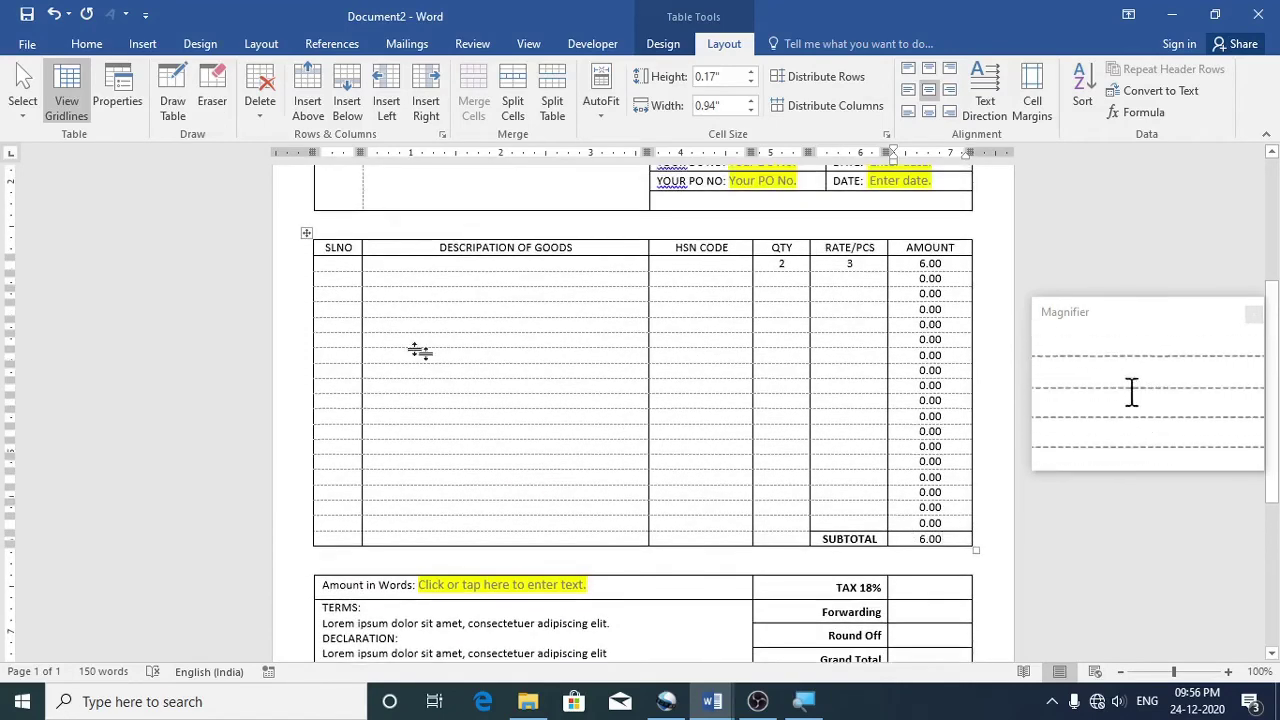
left_click(306, 234)
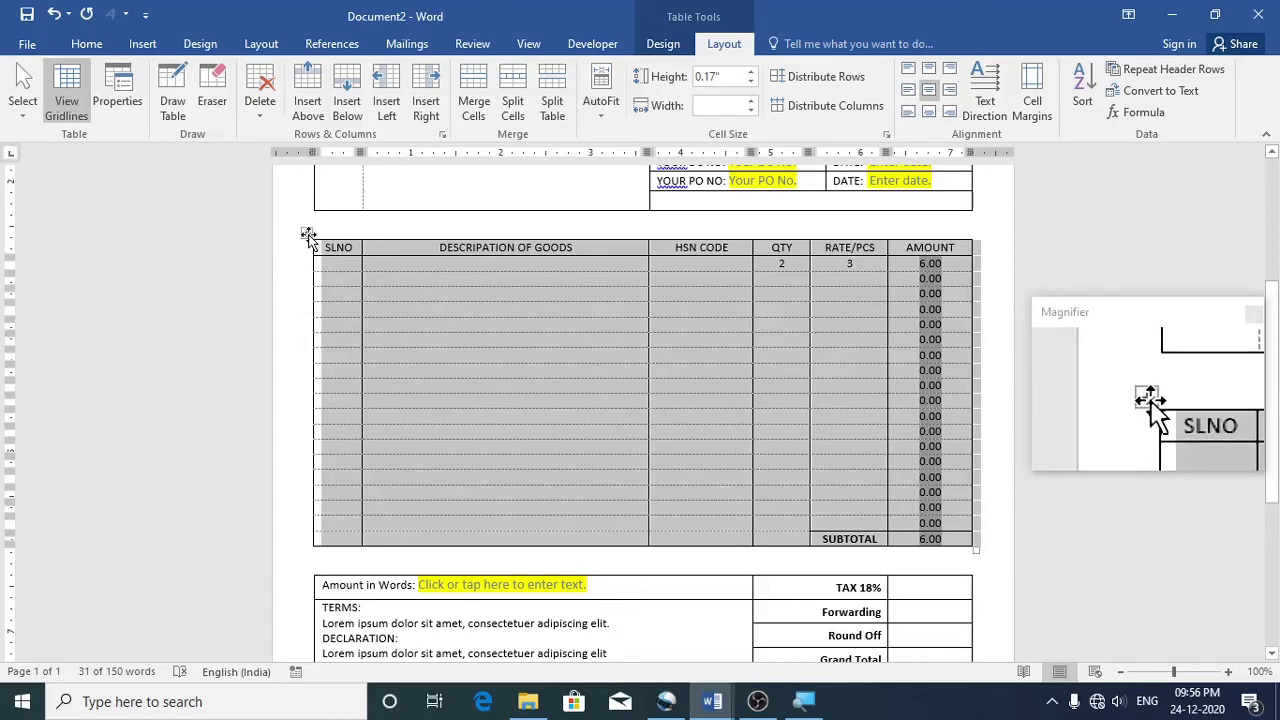
left_click(141, 50)
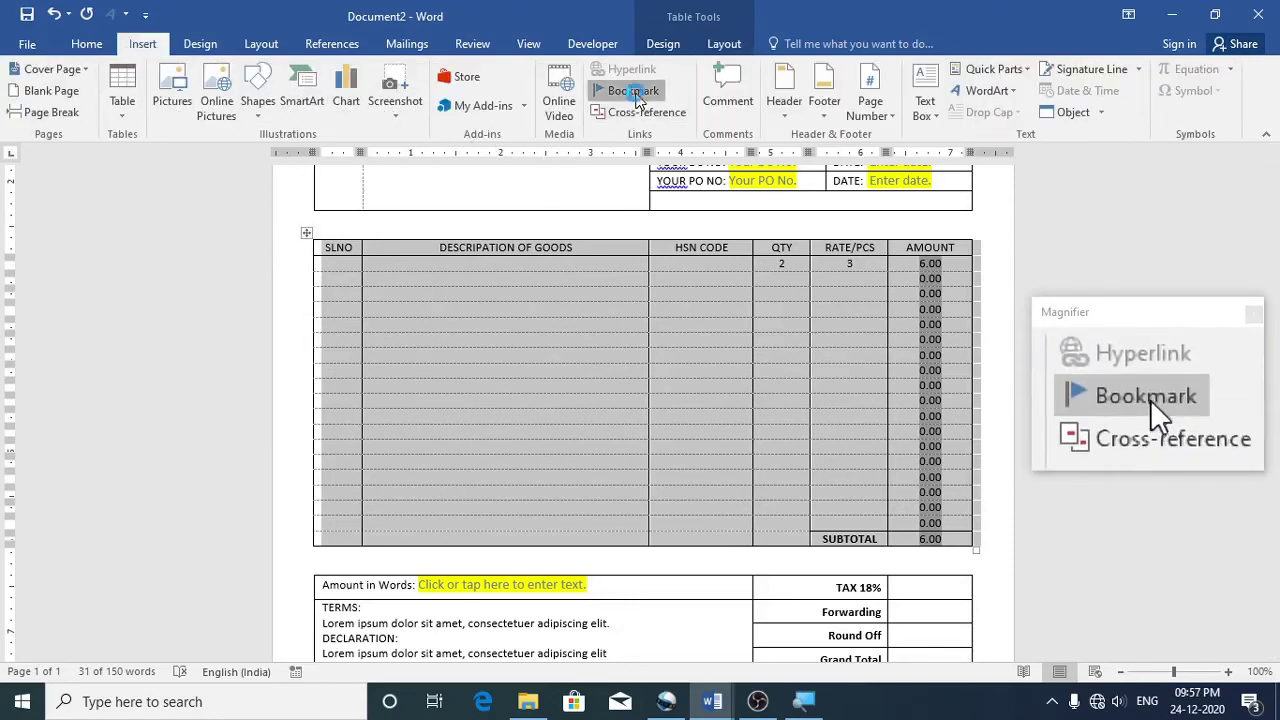
left_click(636, 99)
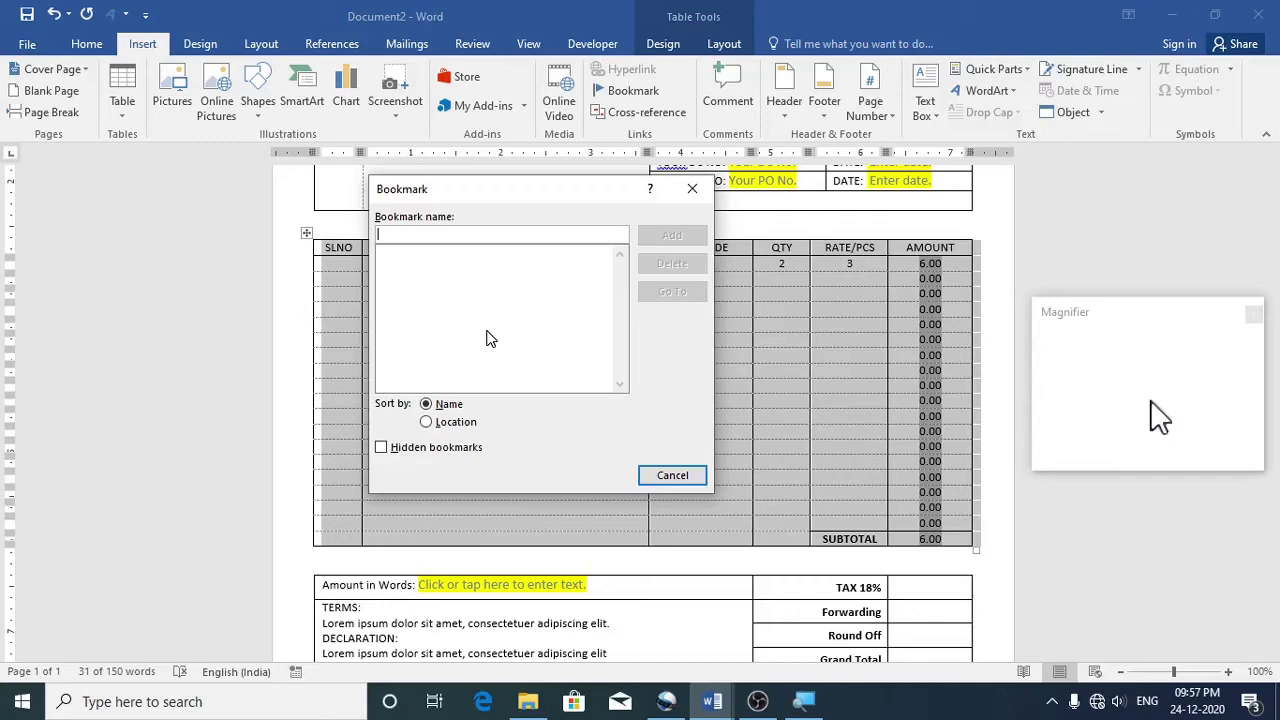
type("ite")
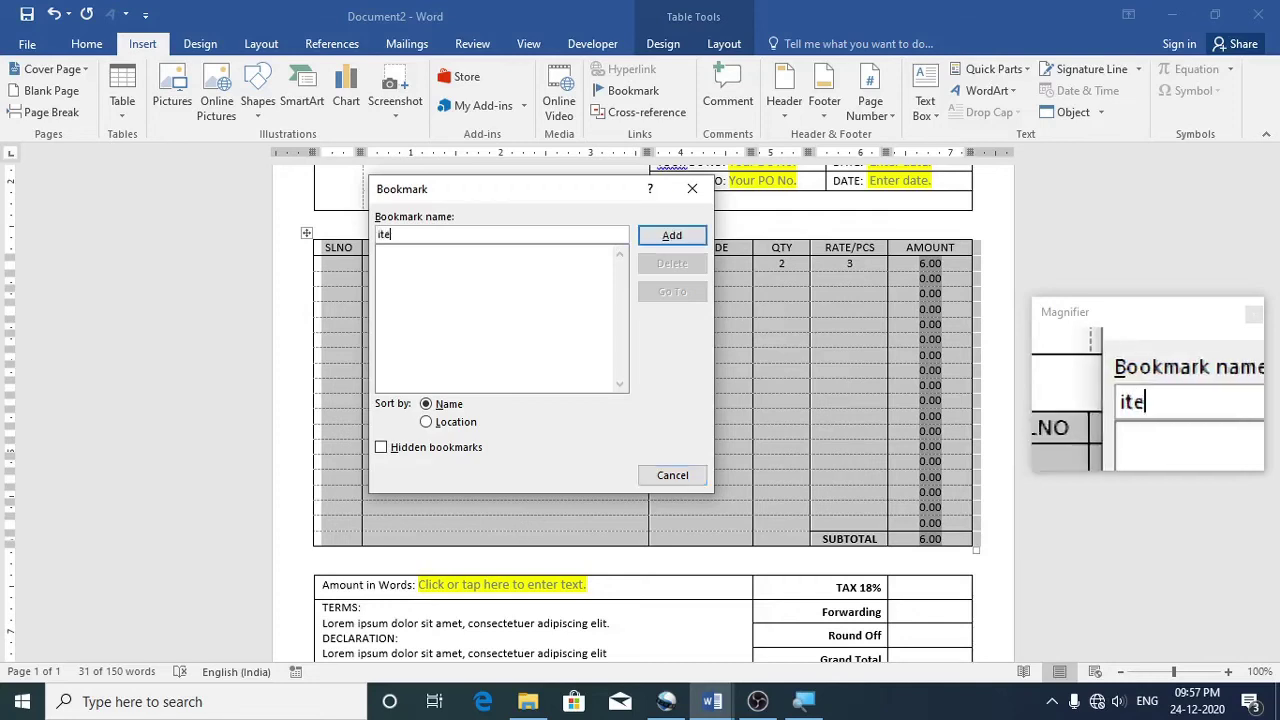
type("mt")
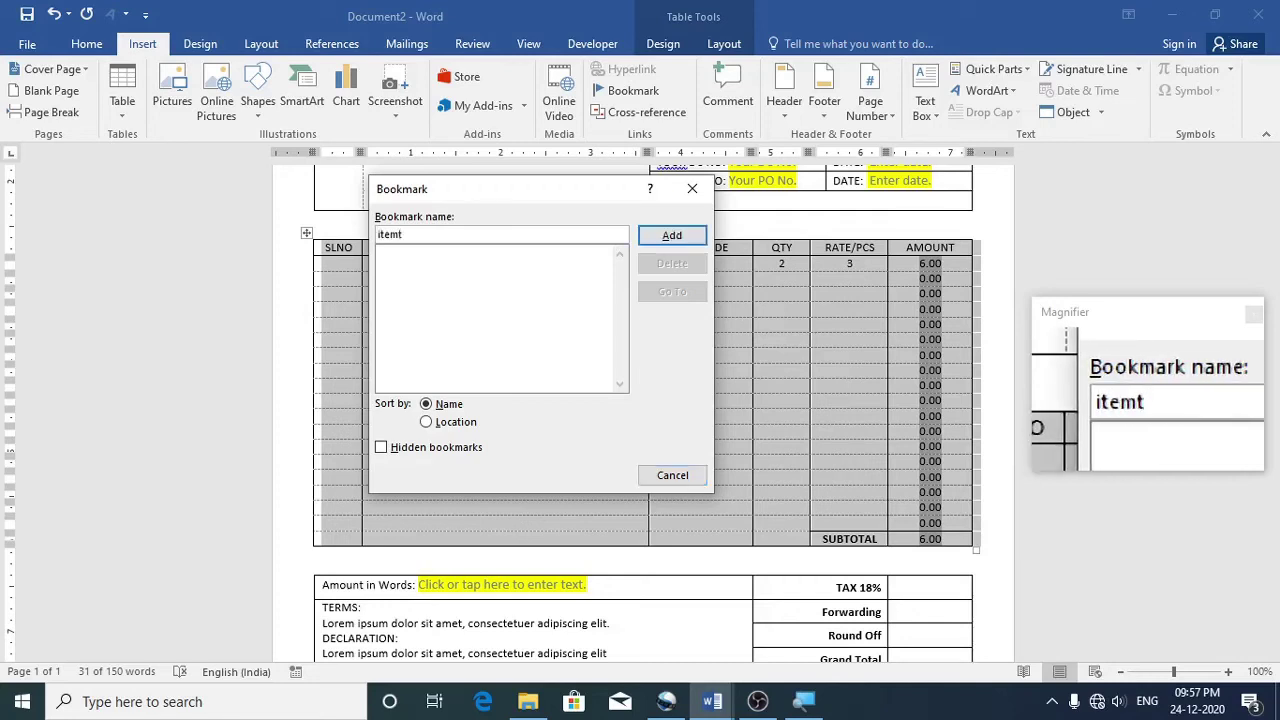
type("able")
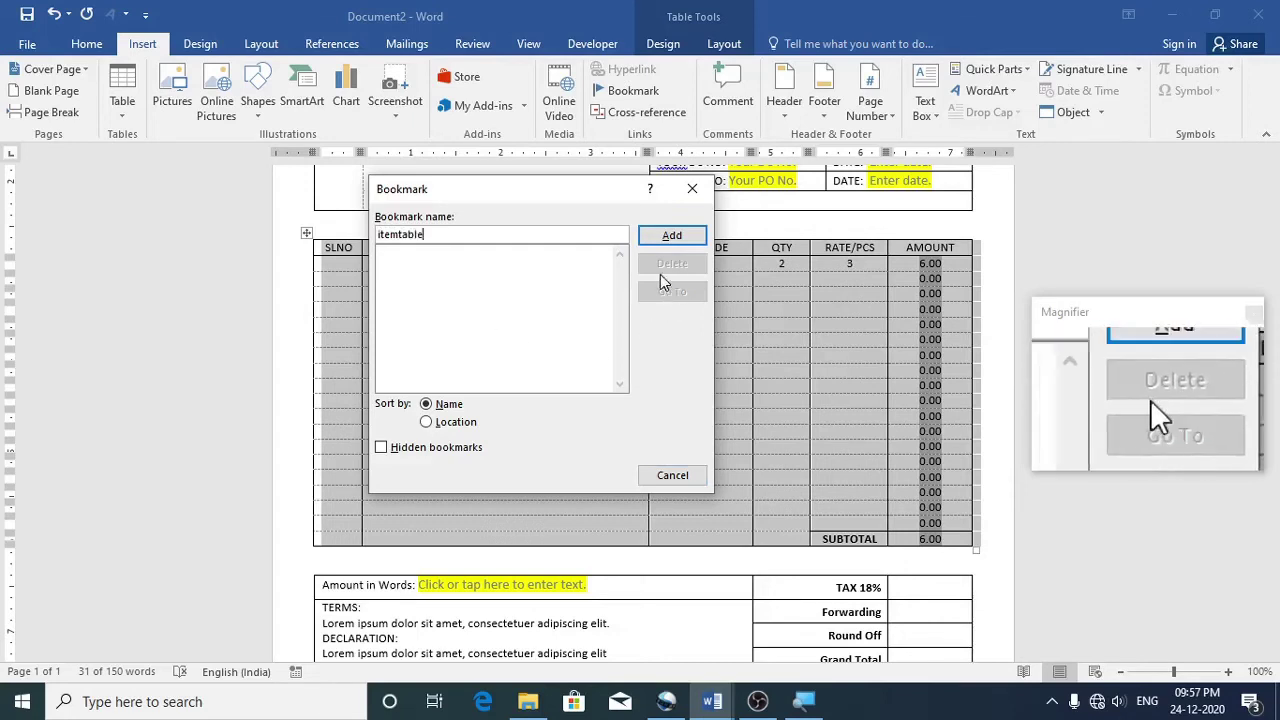
left_click(670, 237)
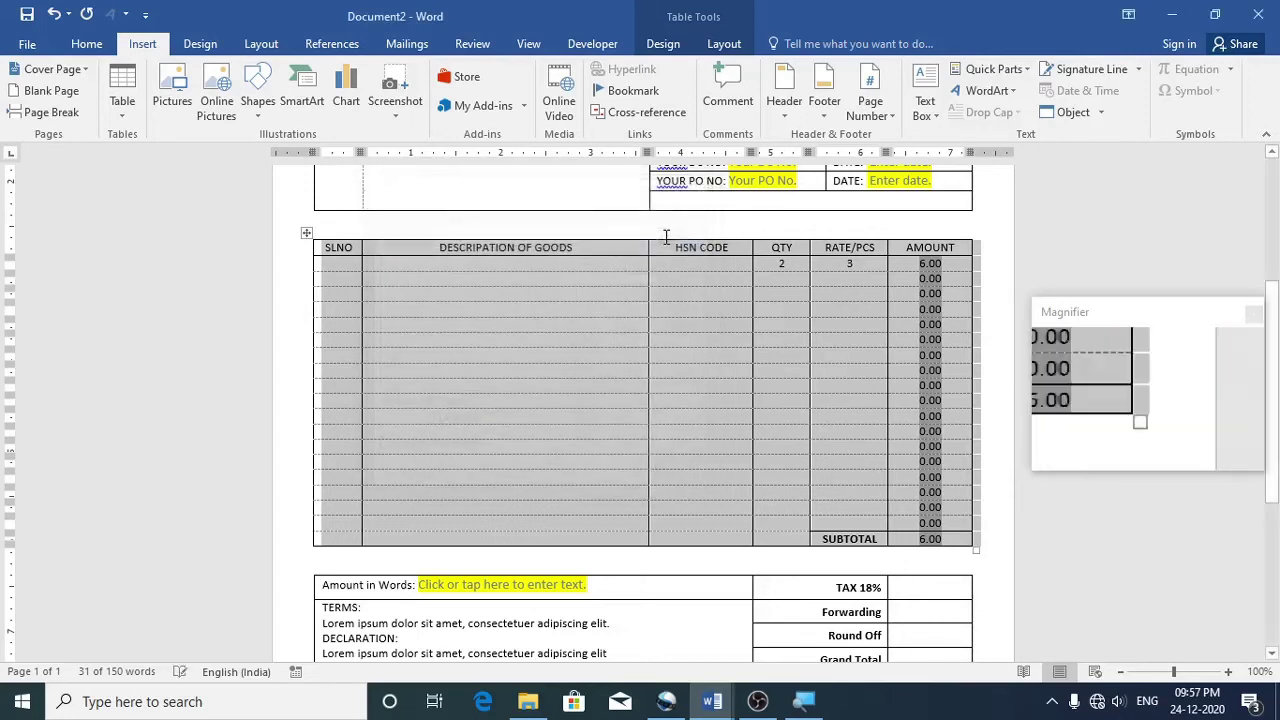
left_click(920, 592)
scroll(932, 587, "down", 1)
scroll(932, 587, "down", 1)
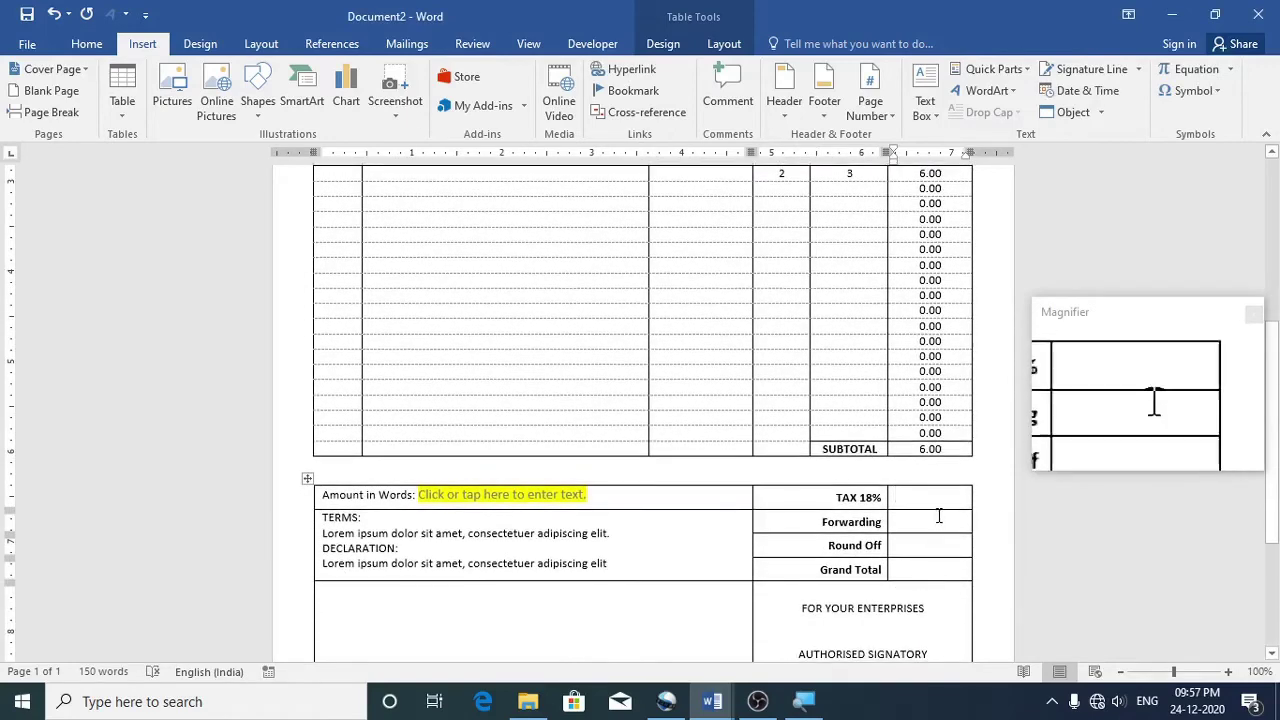
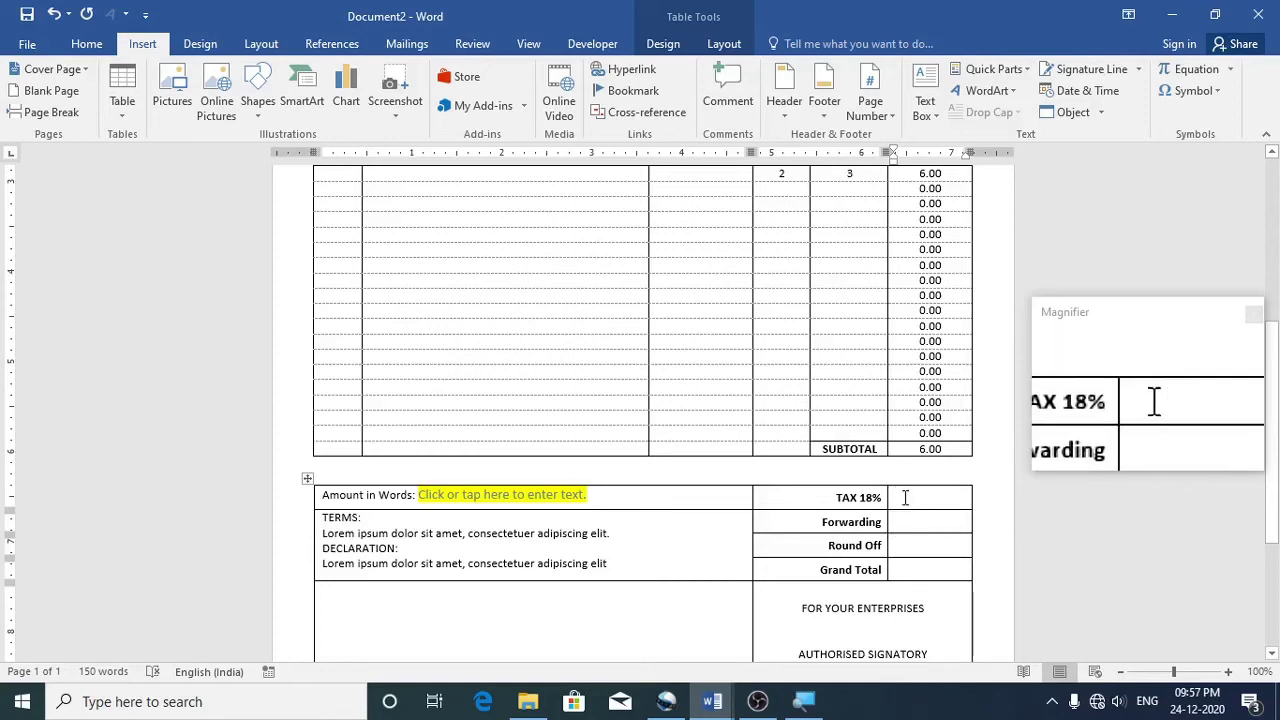
mouse_move(905, 497)
left_mouse_down()
mouse_move(906, 512)
mouse_move(910, 501)
left_mouse_up()
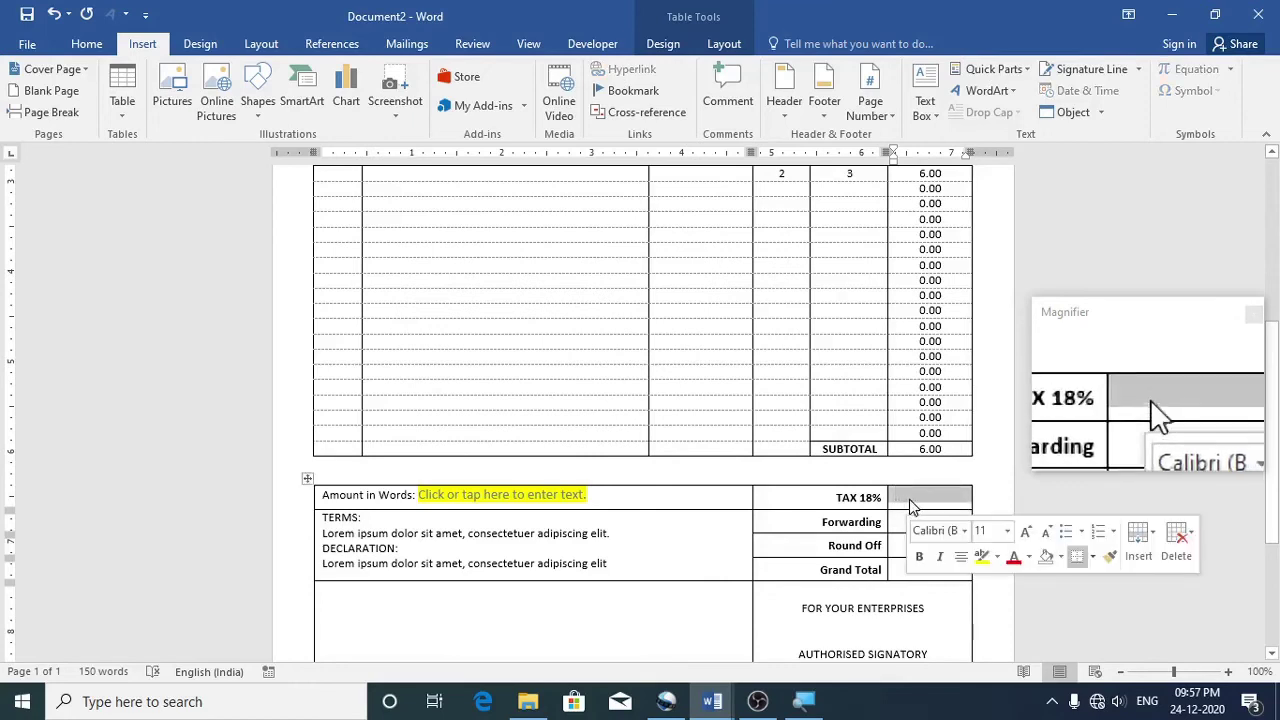
left_click(930, 503)
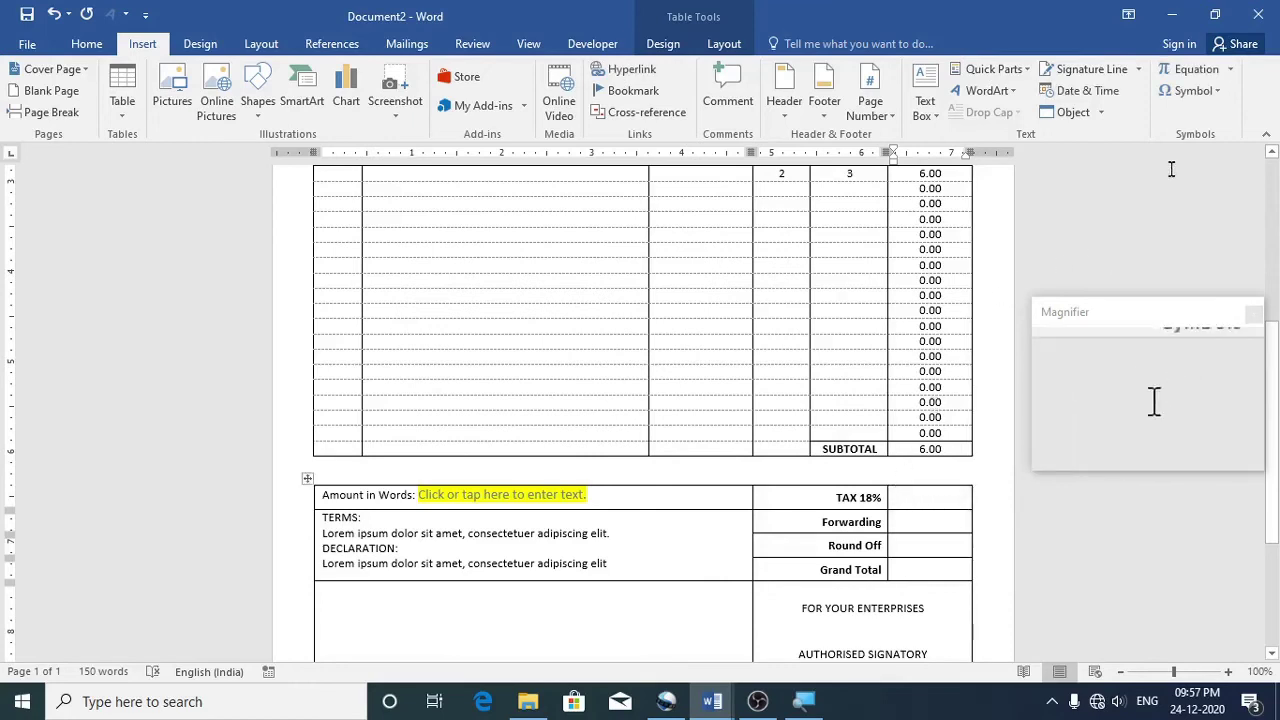
left_click(724, 44)
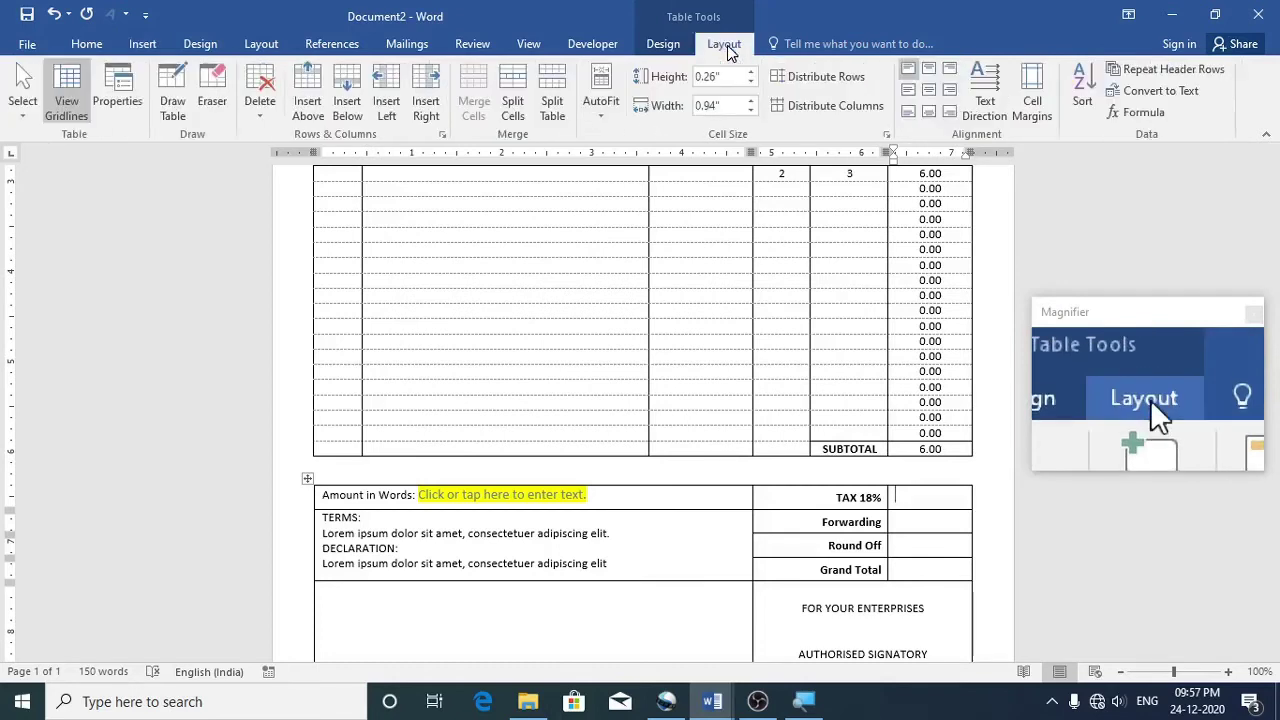
left_click(1140, 113)
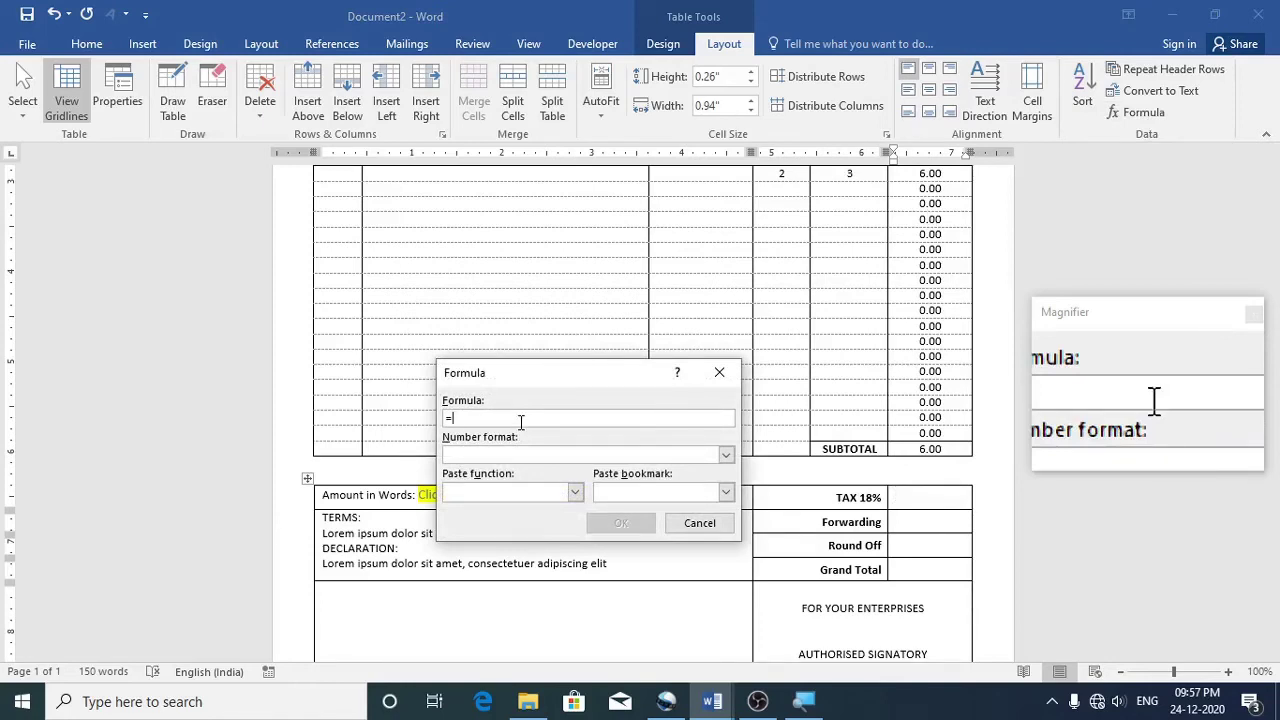
type("S")
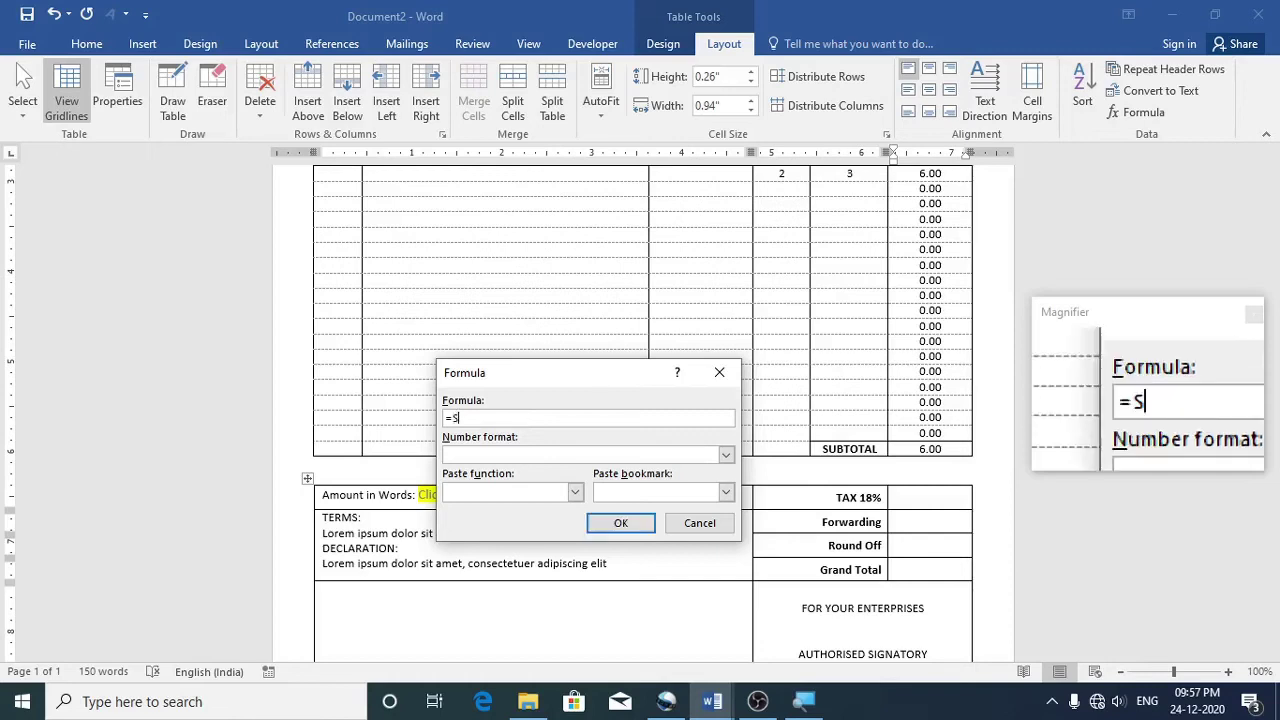
type("UM")
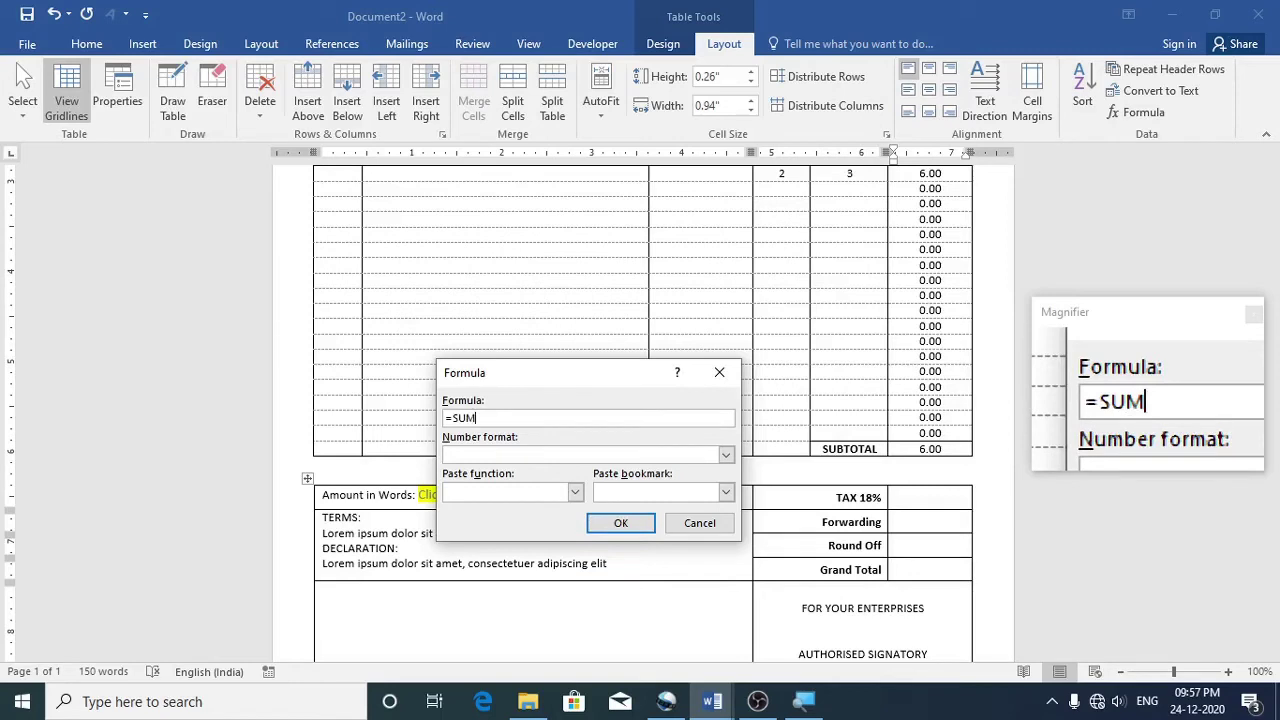
type("(")
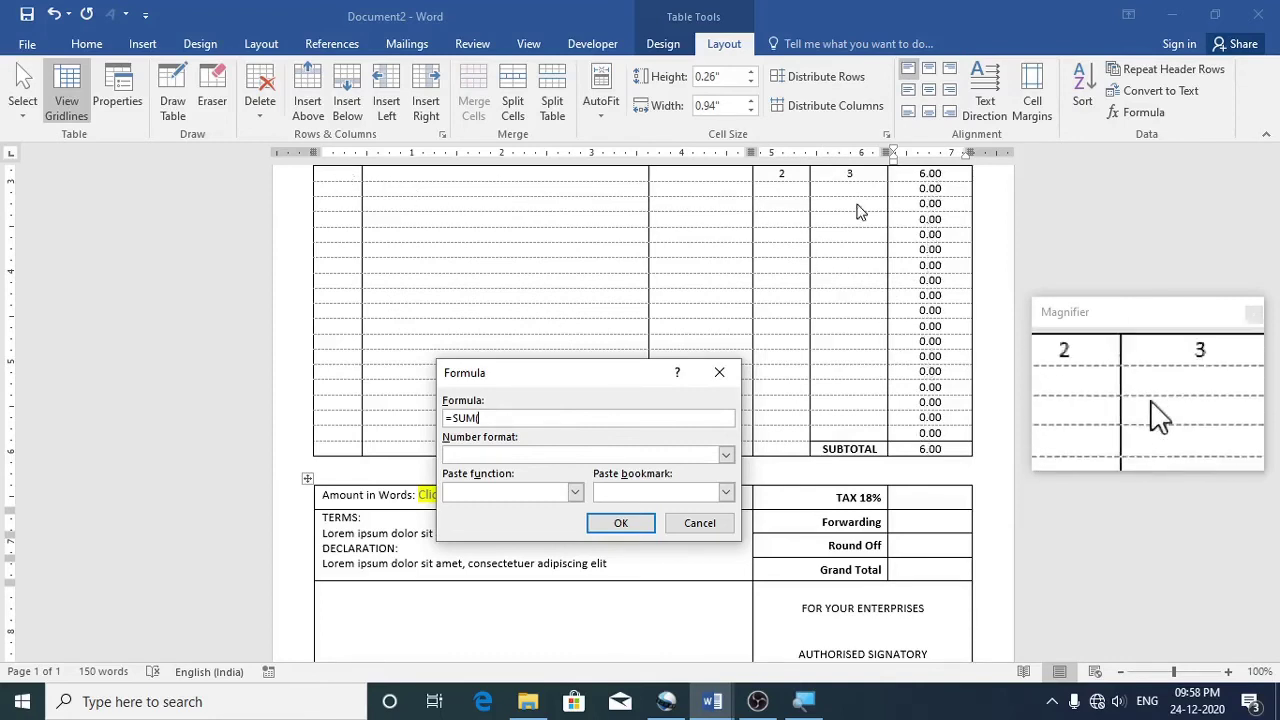
left_click(699, 523)
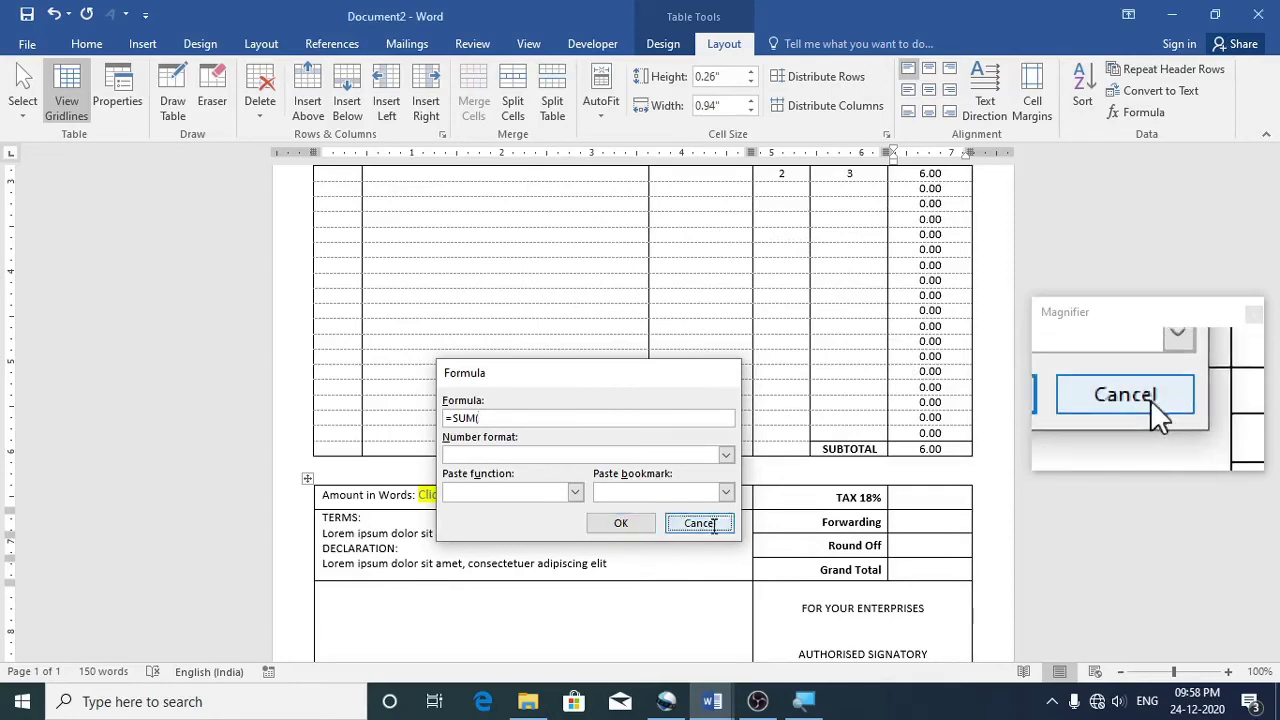
scroll(918, 418, "up", 3)
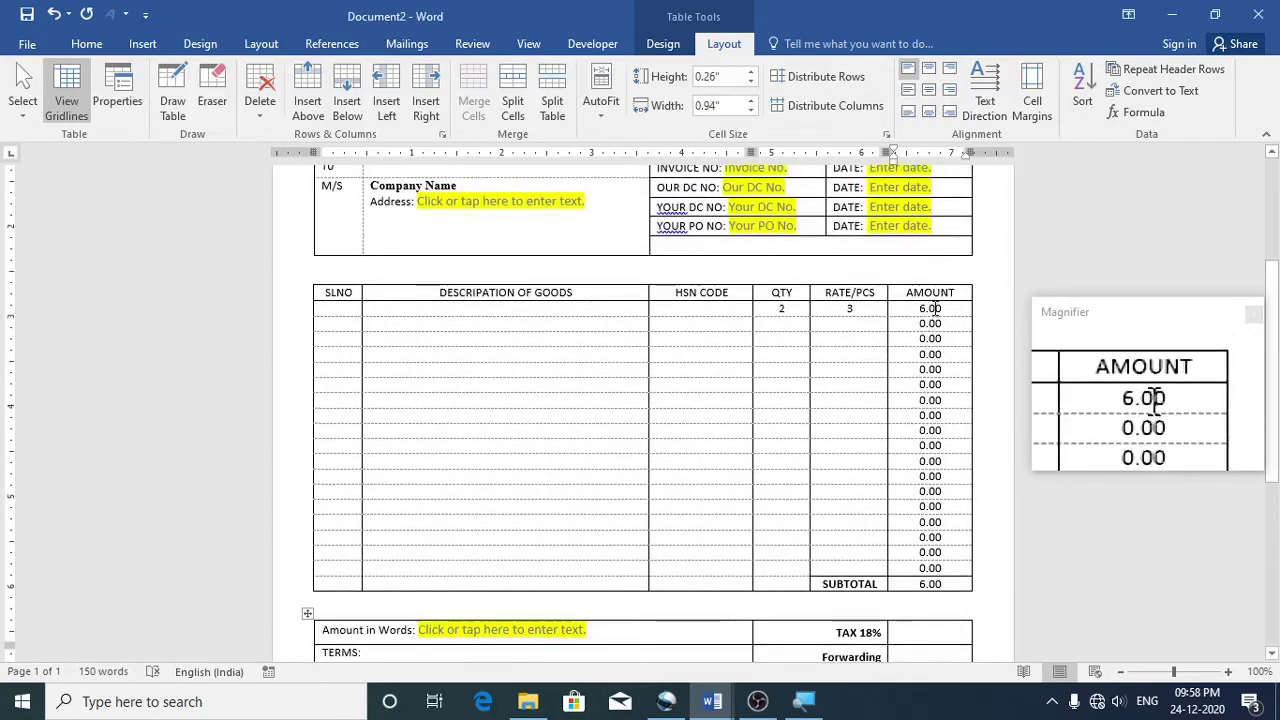
Go through the goods table's AMOUNT cells from the first item row to SUBTOTAL to determine the item cell range
left_click(937, 309)
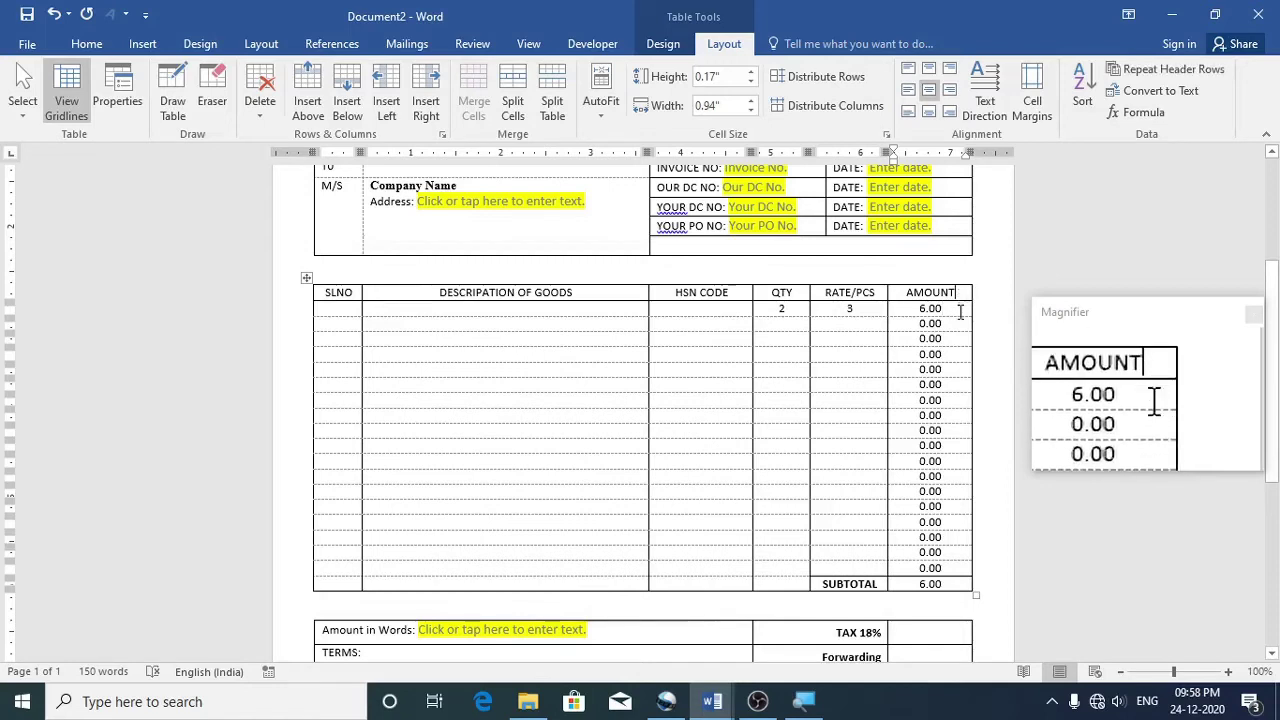
left_click(960, 312)
left_click(960, 343)
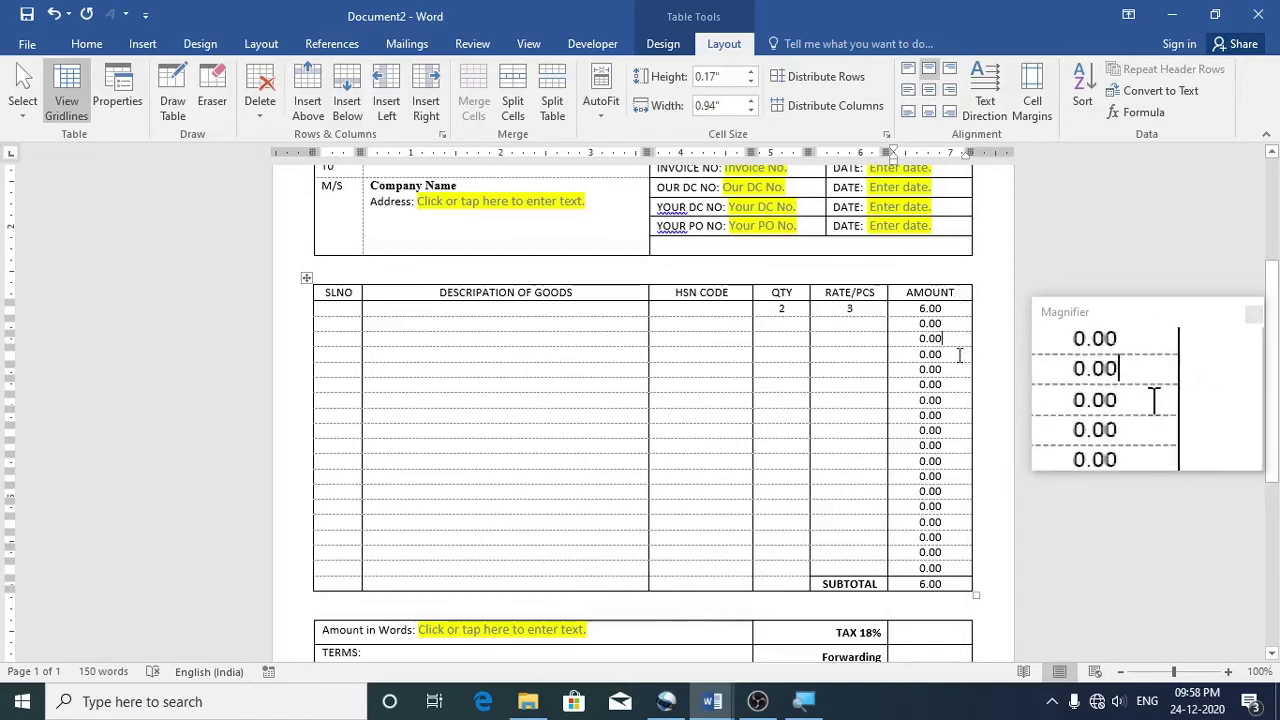
left_click(957, 402)
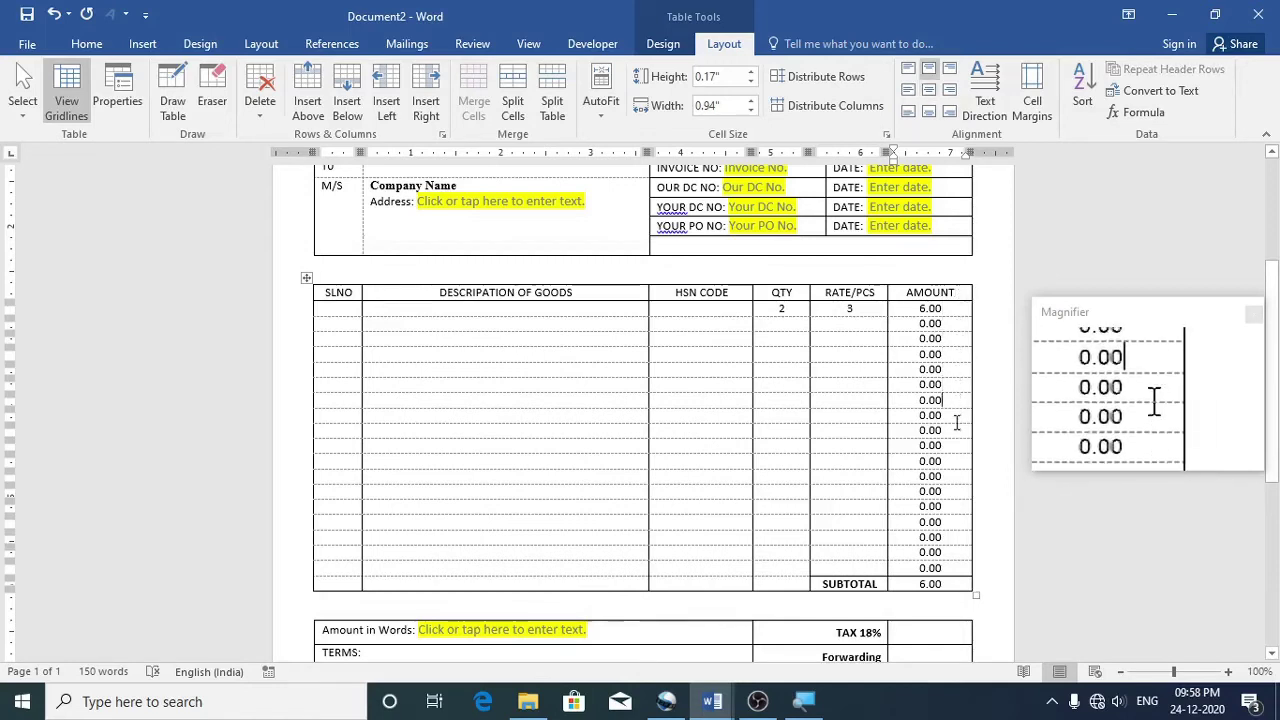
left_click(957, 417)
left_click(951, 434)
left_click(951, 448)
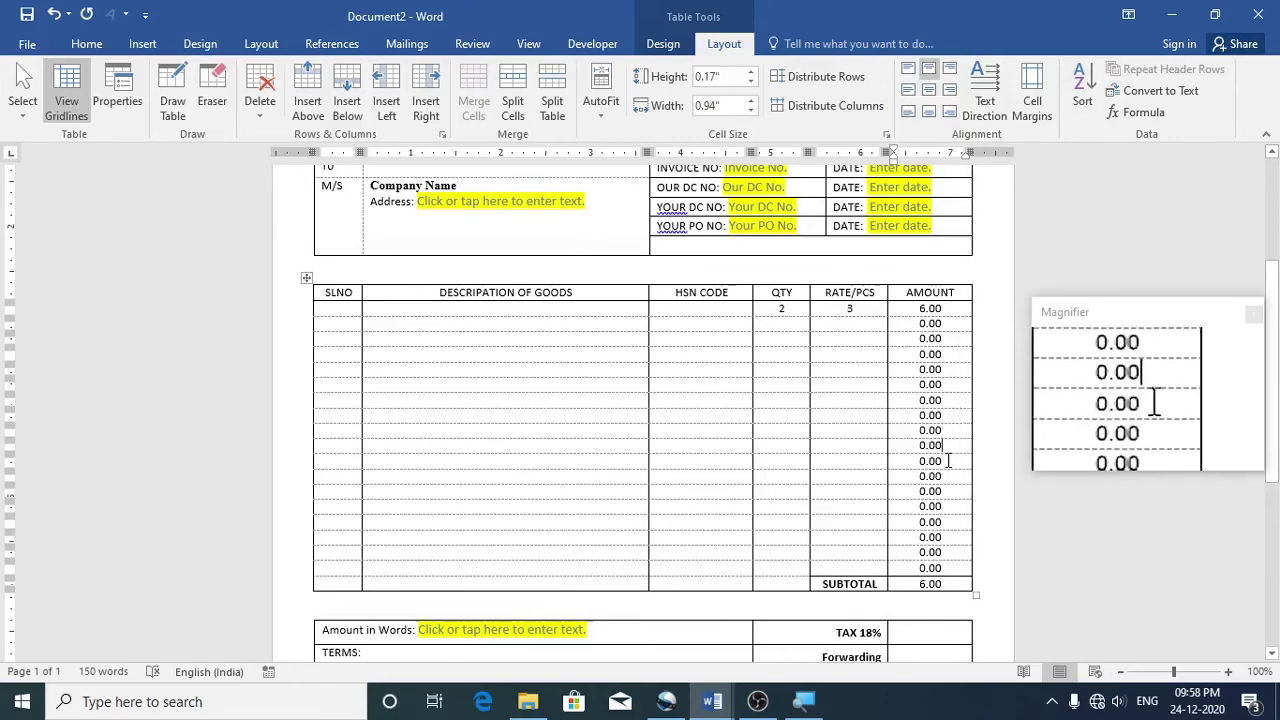
left_click(951, 463)
left_click(951, 478)
left_click(951, 494)
left_click(952, 506)
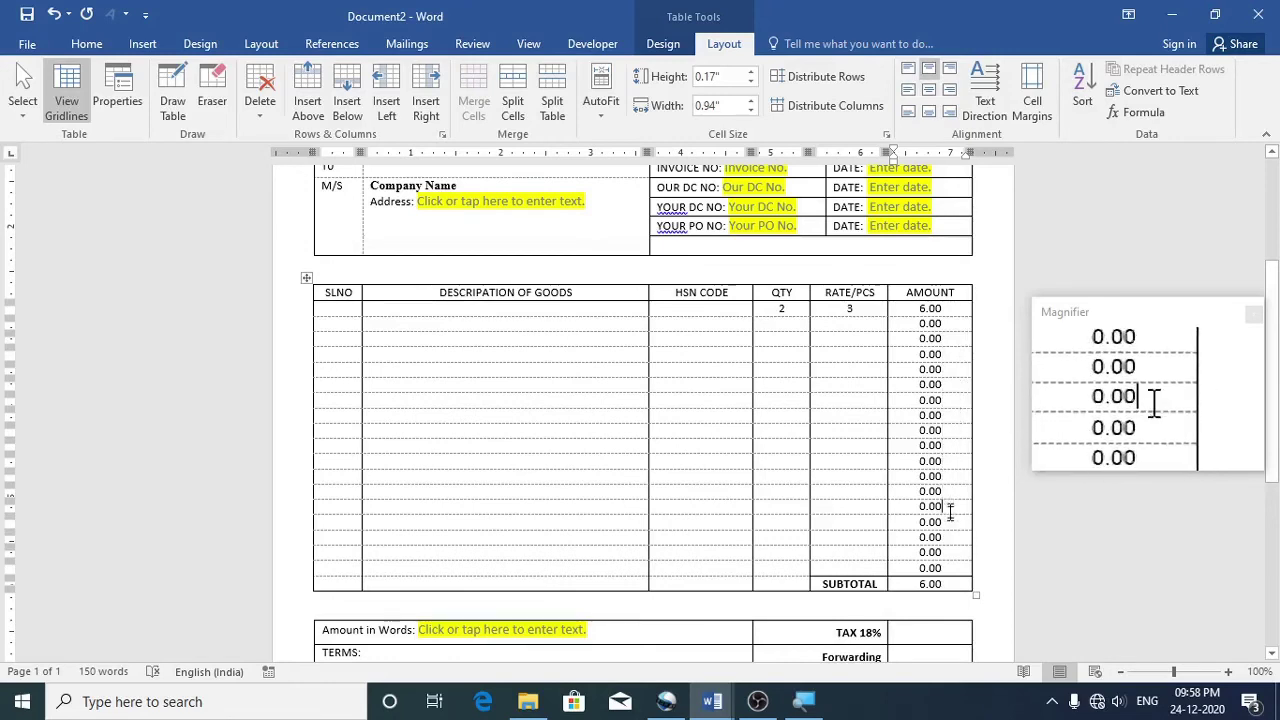
left_click(951, 521)
left_click(951, 537)
left_click(950, 552)
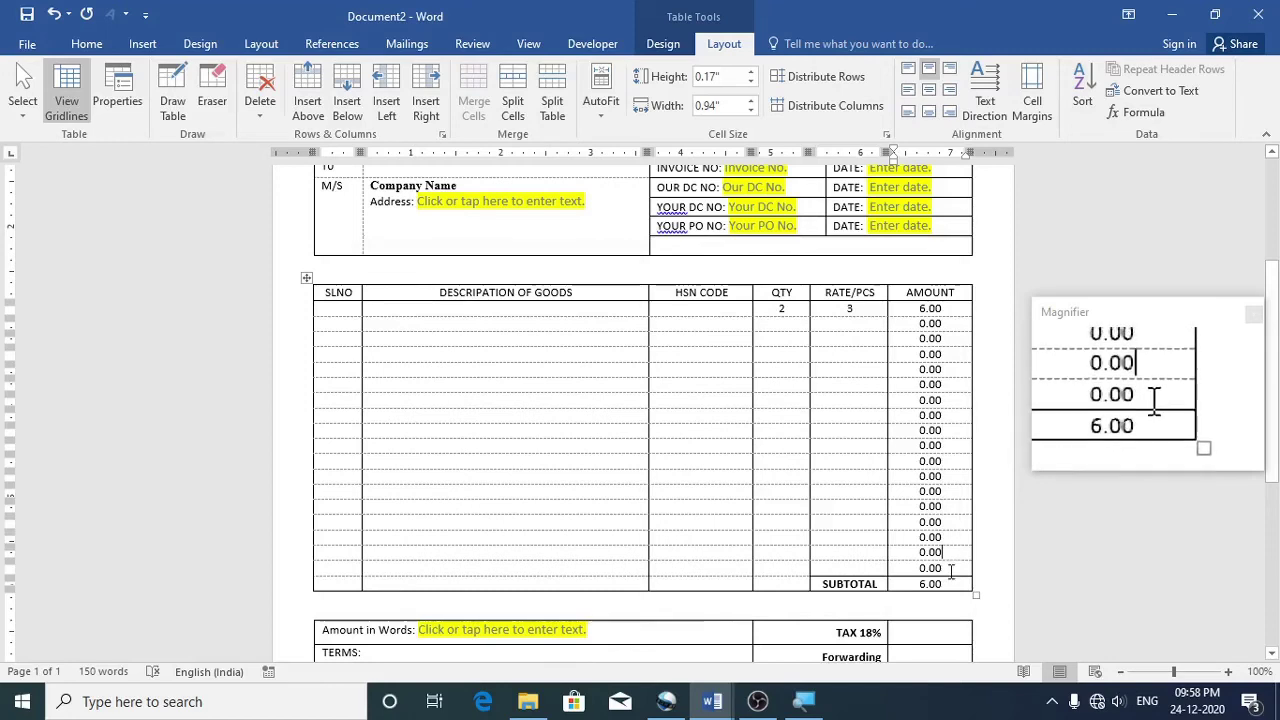
left_click(951, 568)
left_click(953, 584)
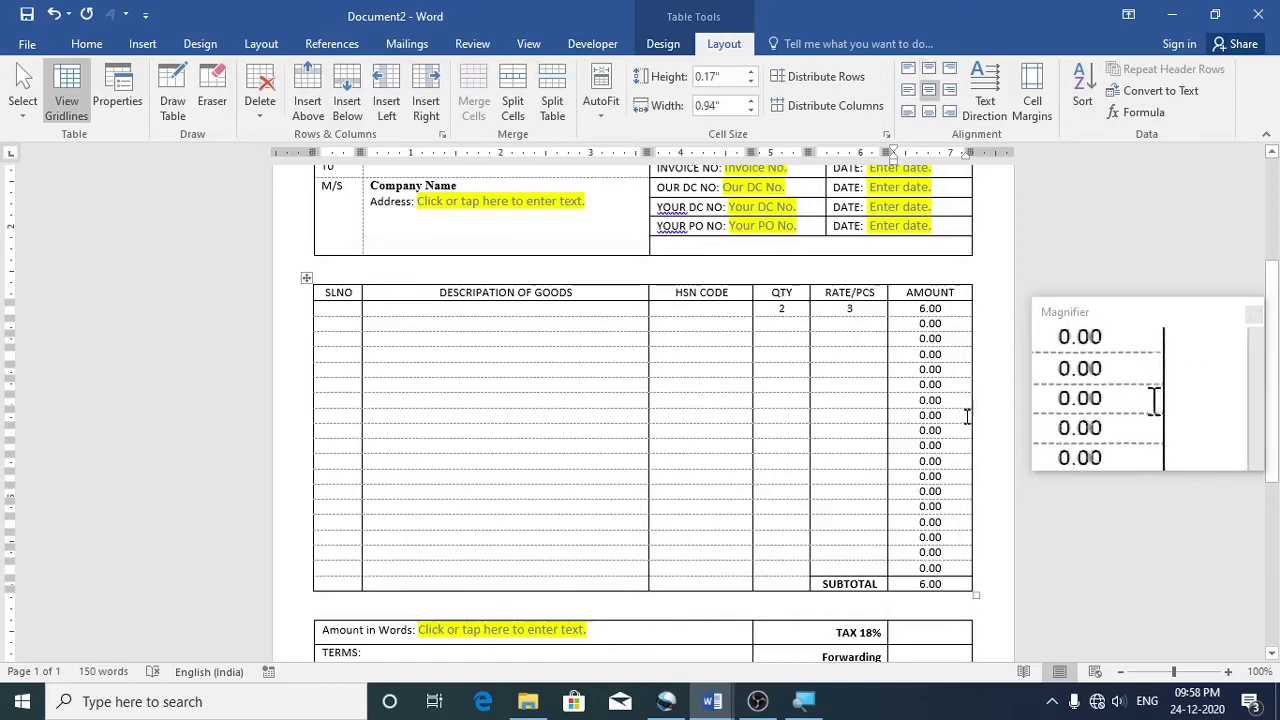
left_click(953, 309)
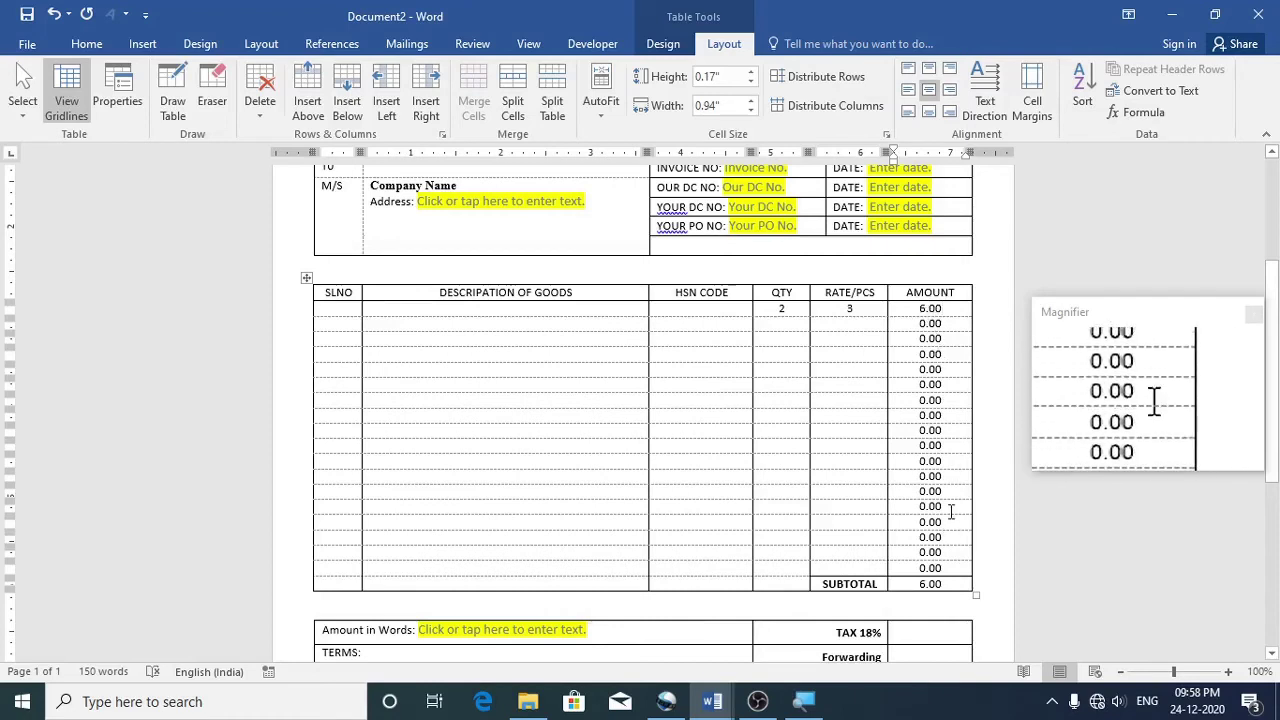
left_click(929, 310)
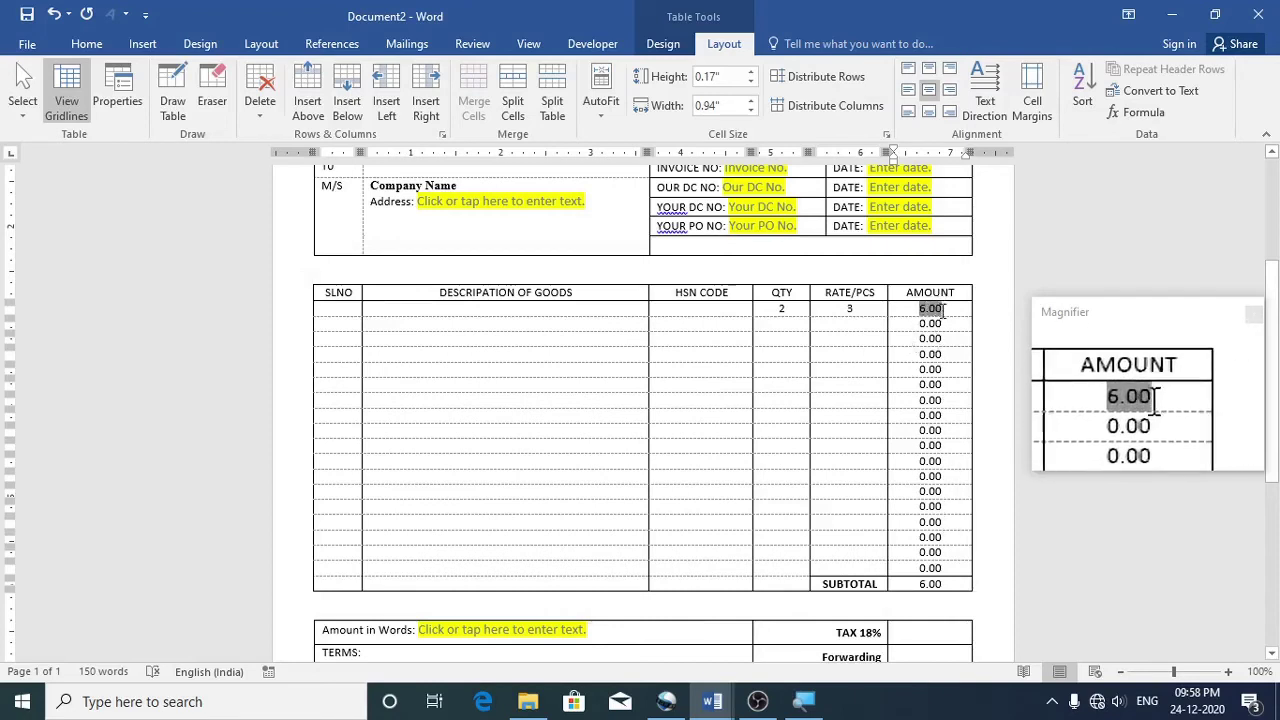
left_click_drag(932, 311, 917, 570)
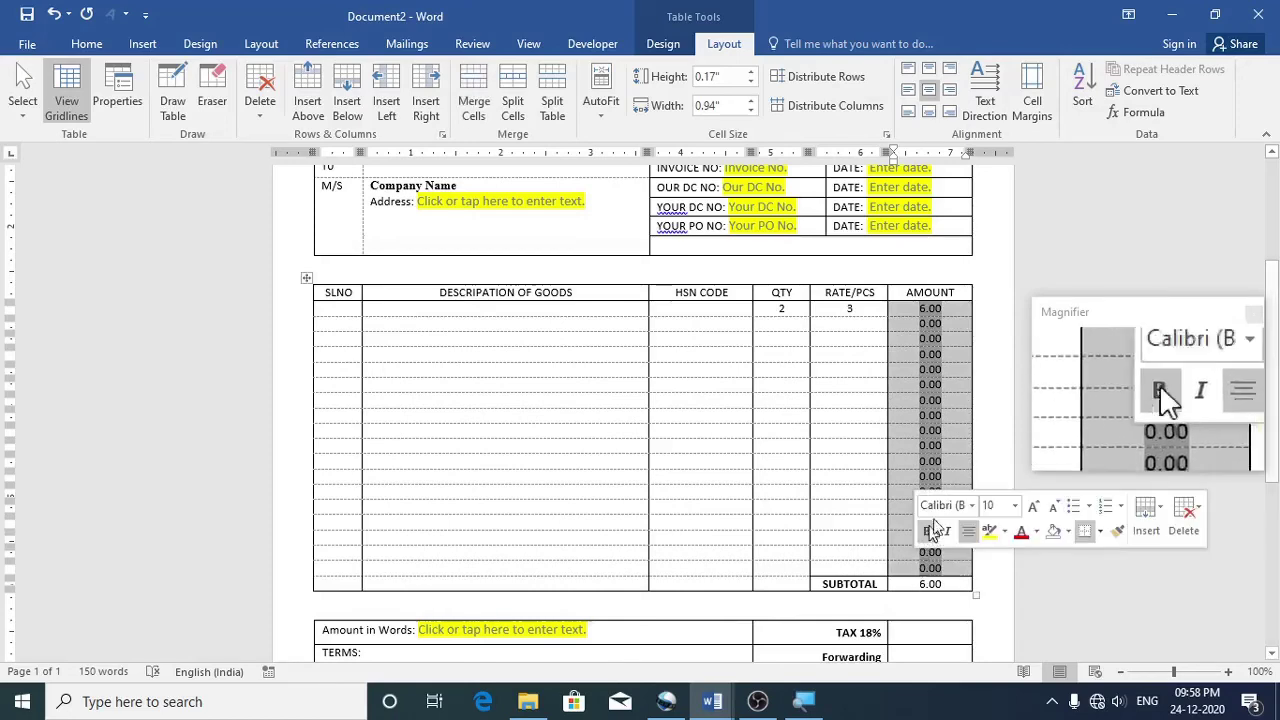
Insert the formula =SUM(itemtable F2:F19)*18% in the TAX 18% value cell of the totals table
scroll(915, 400, "down", 3)
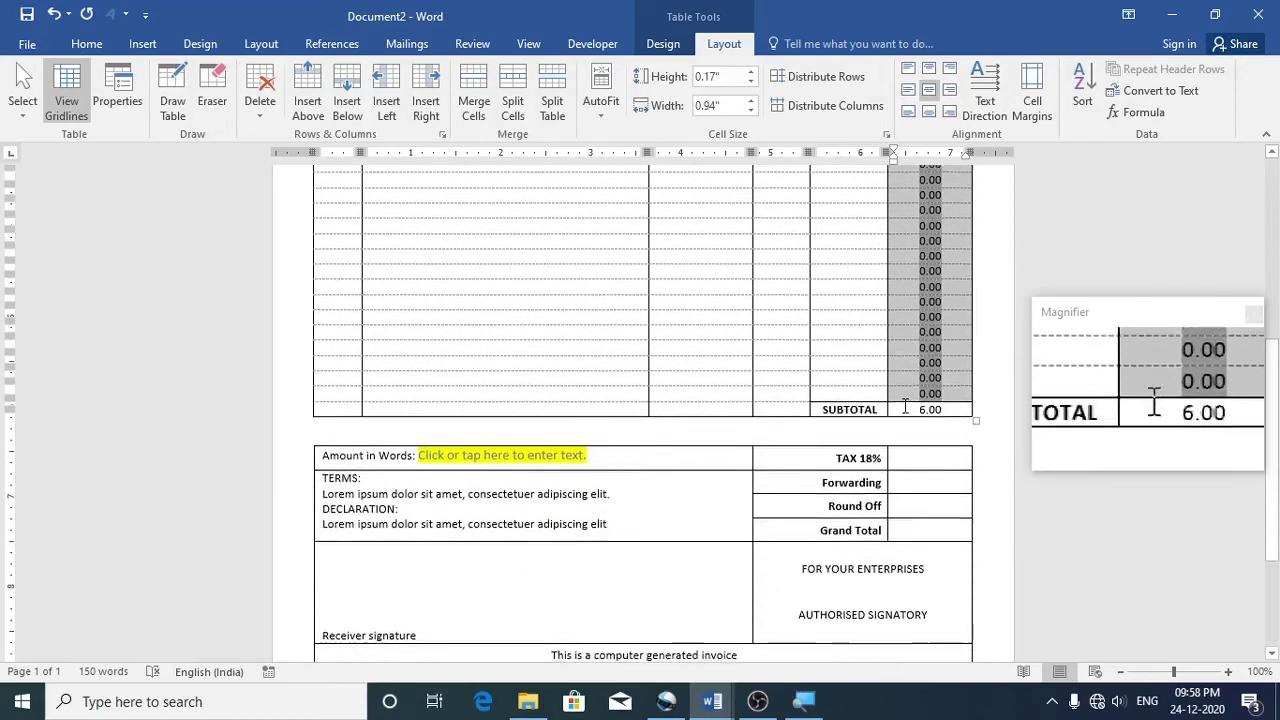
left_click(926, 453)
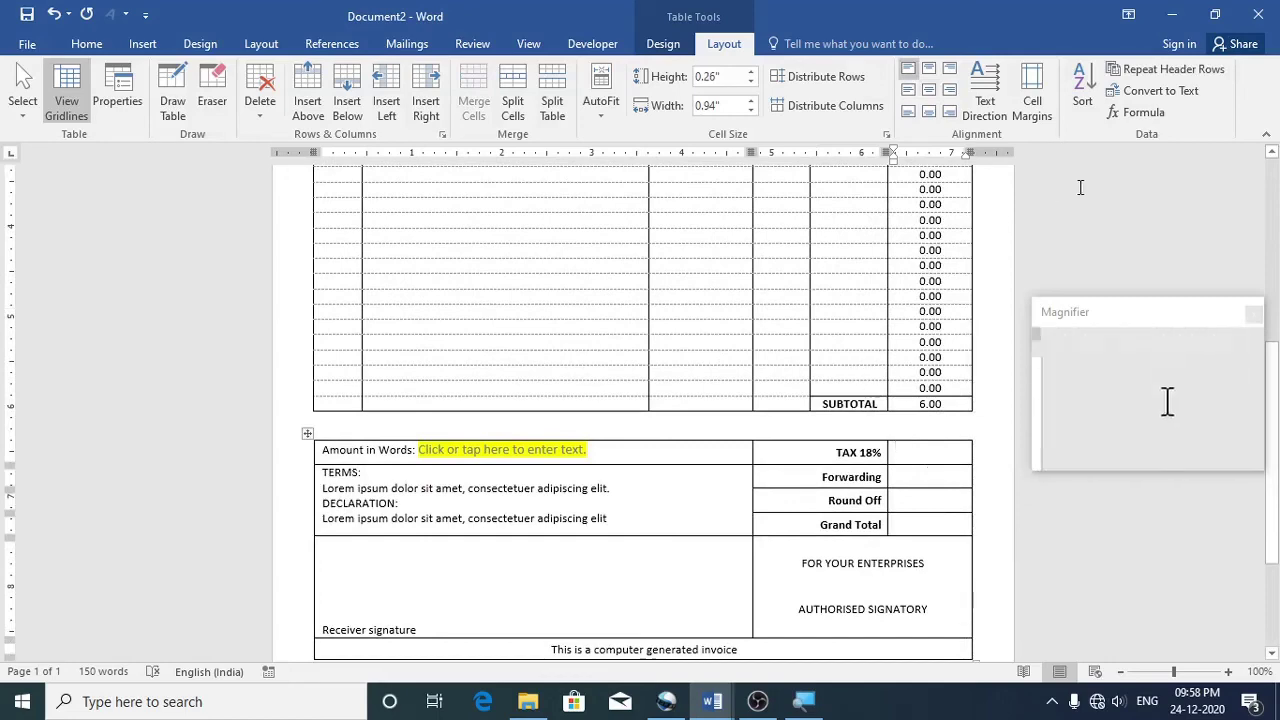
left_click(1143, 113)
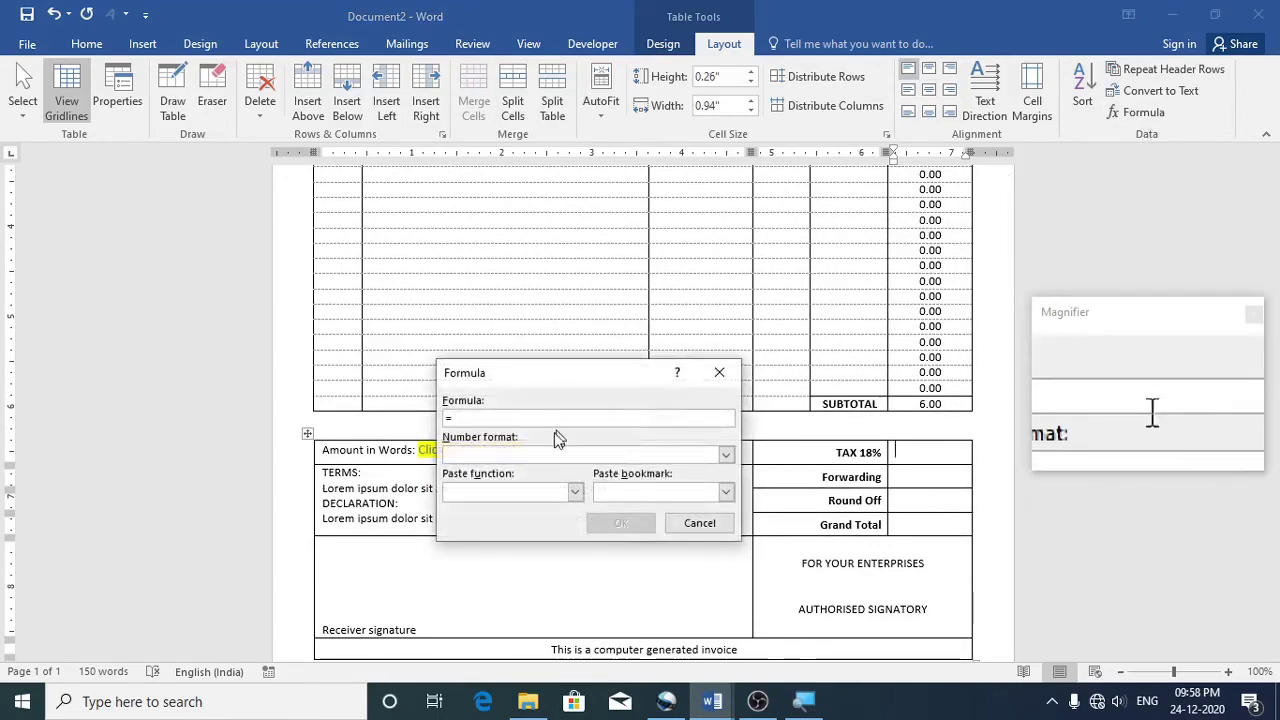
type("SUM")
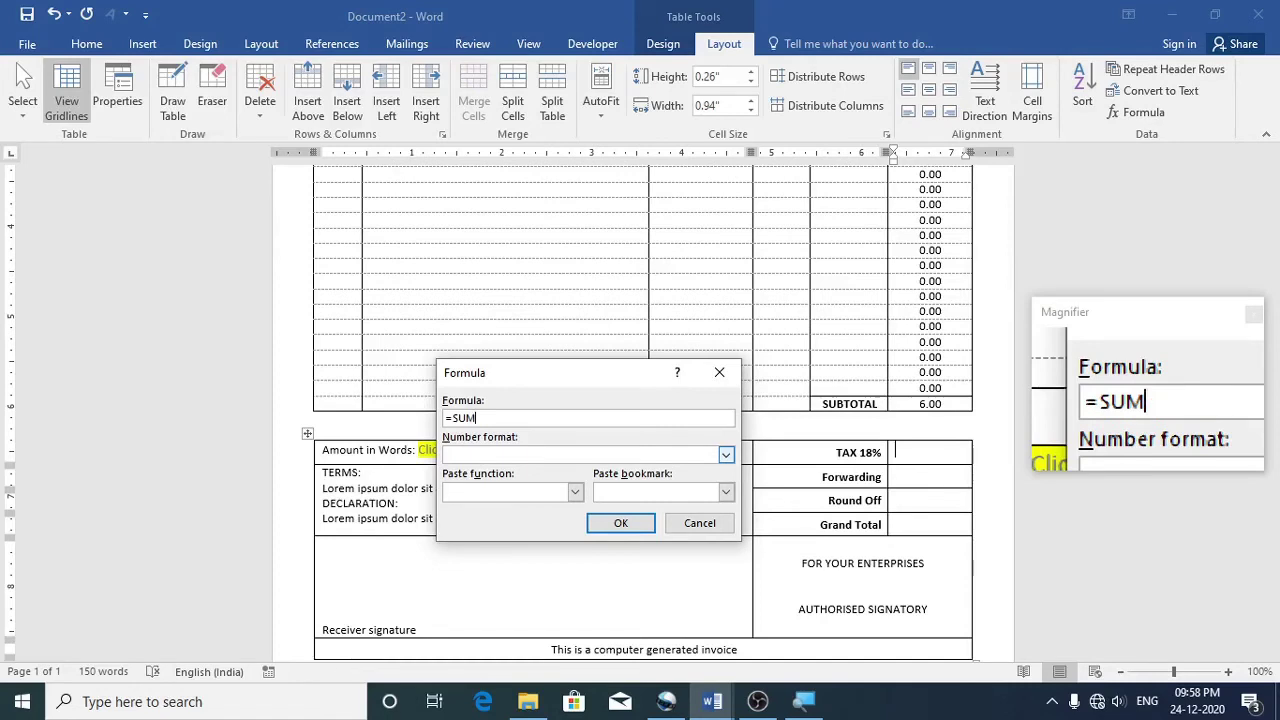
type("(")
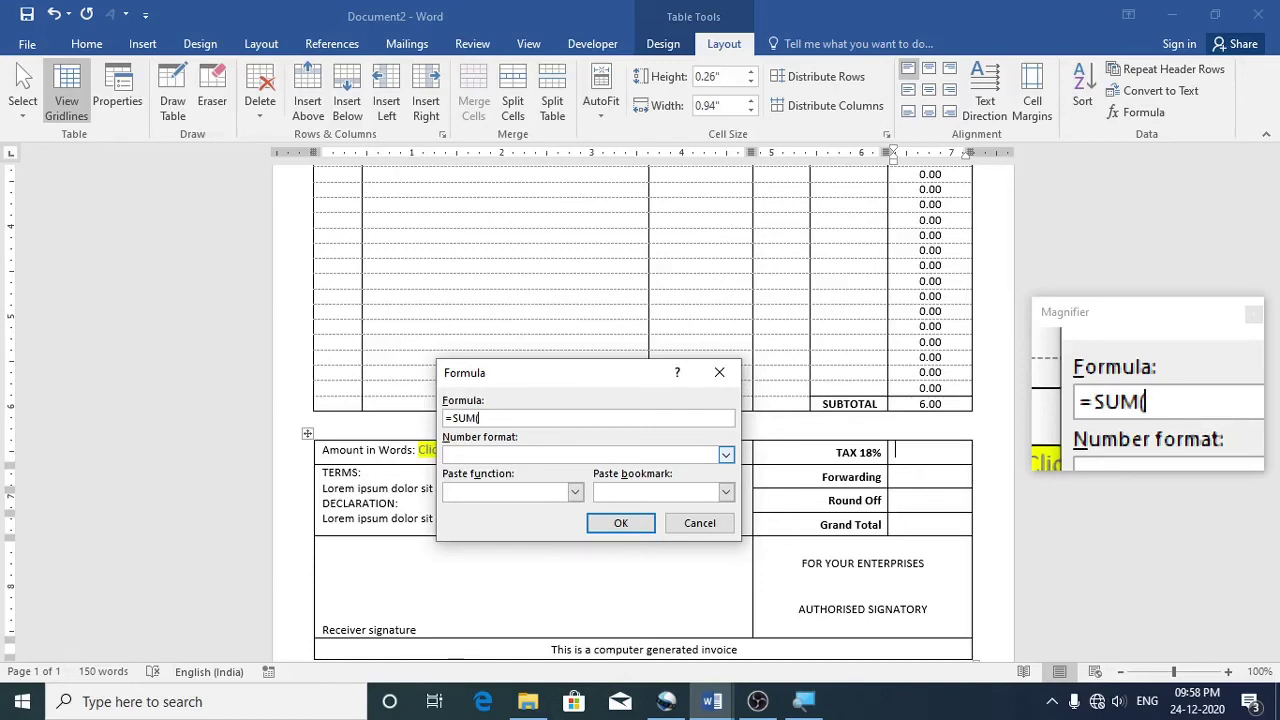
type("item")
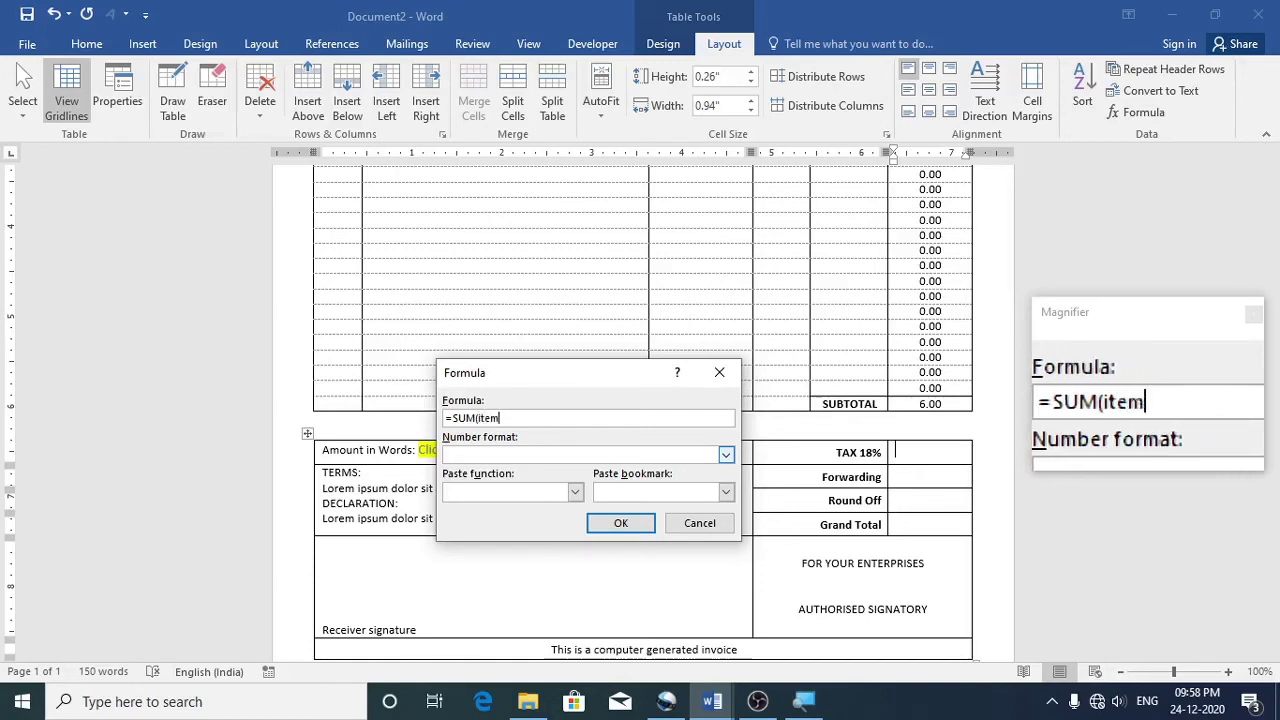
type("table")
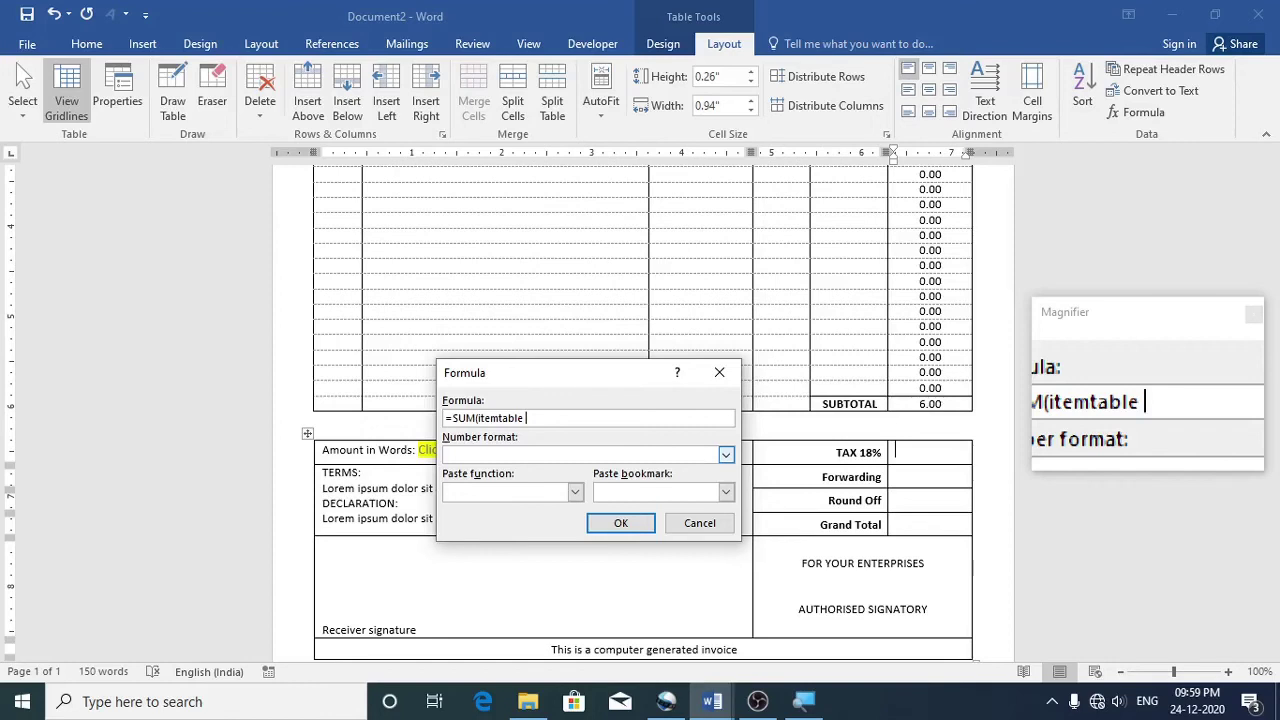
type("F2")
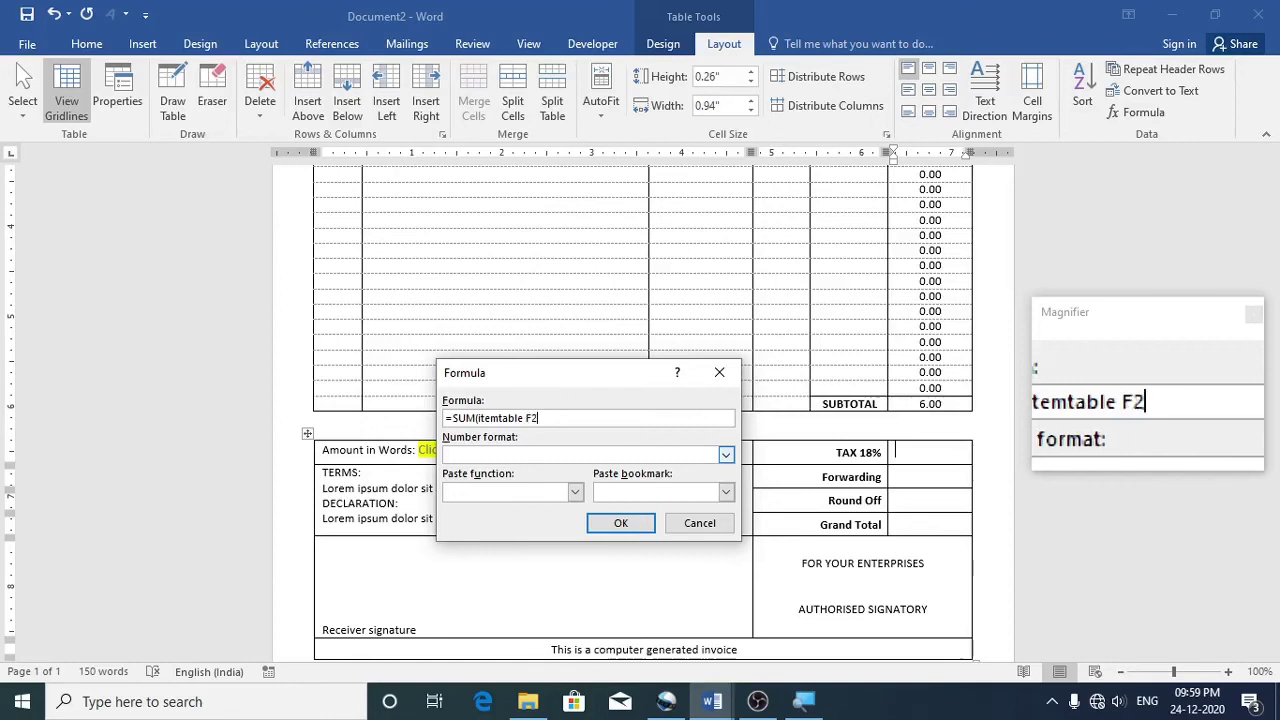
type(":")
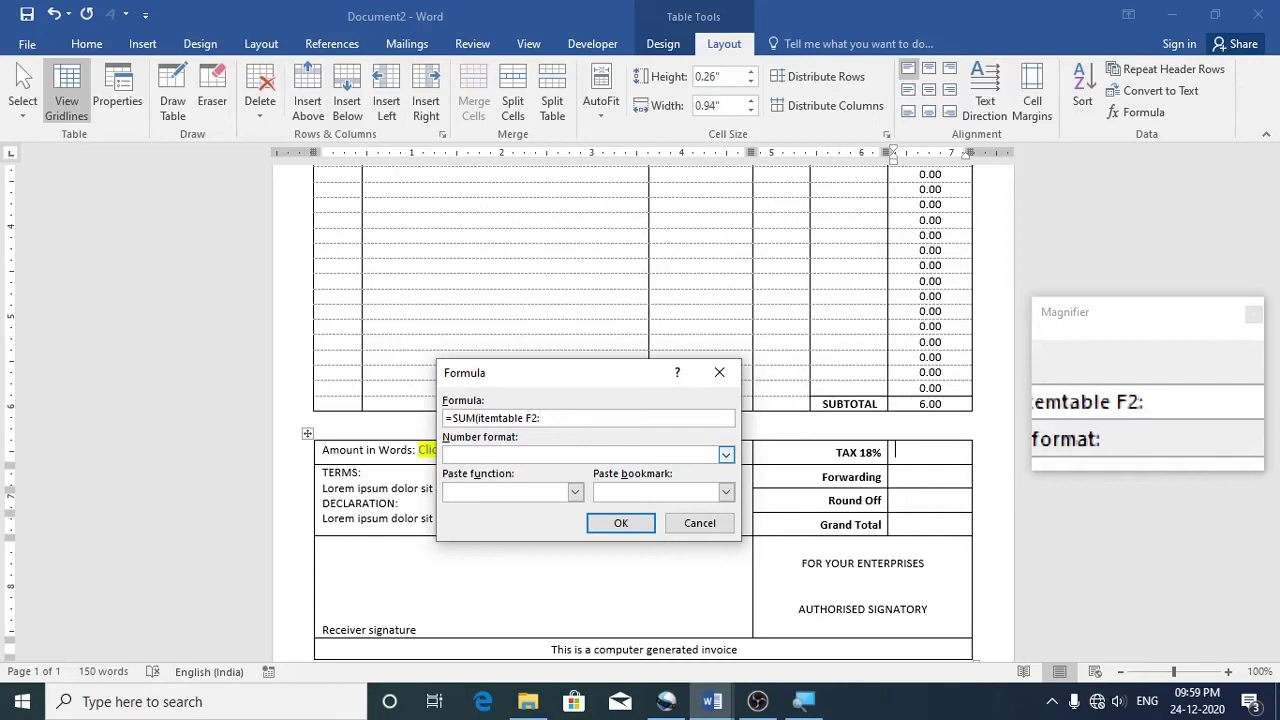
type("F19")
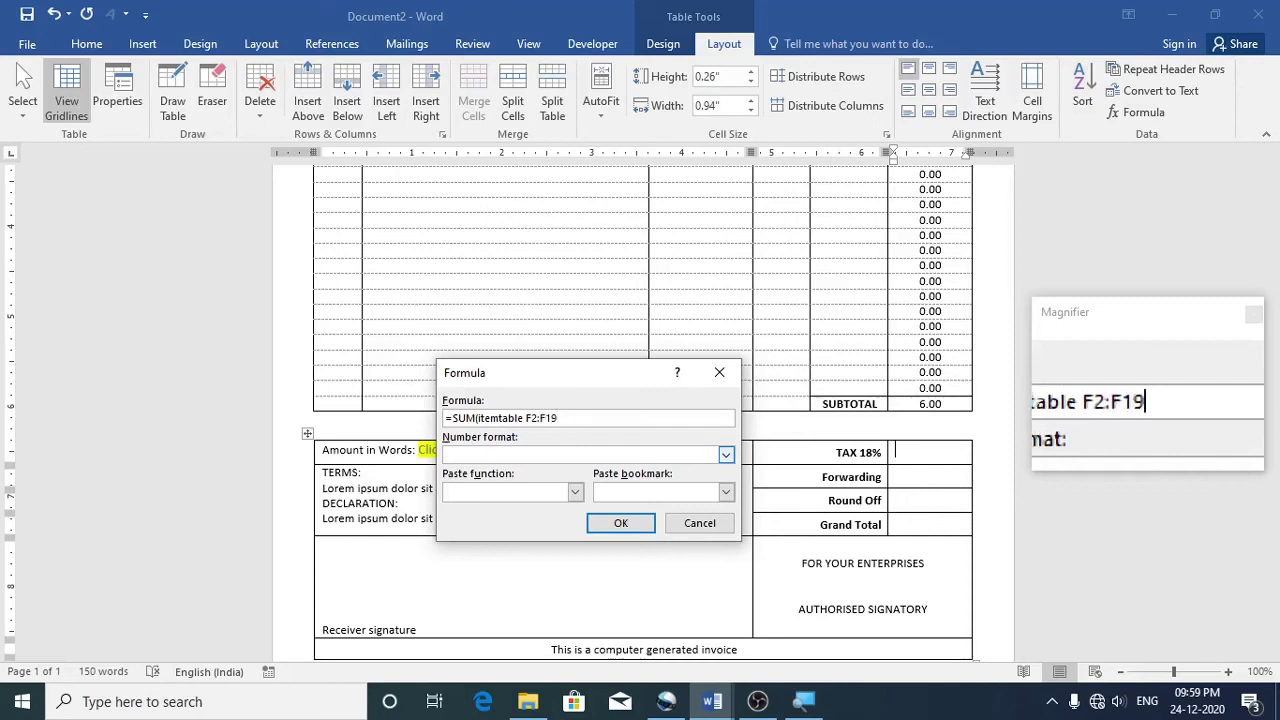
type(")")
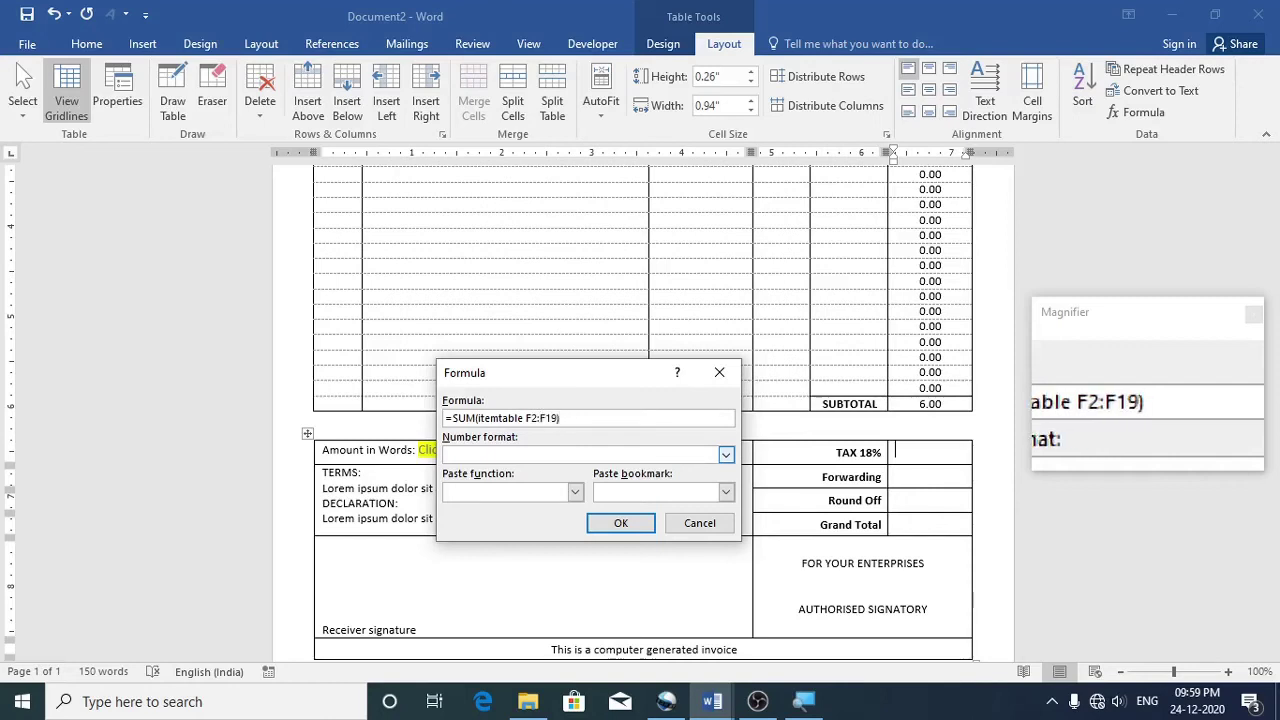
type("*")
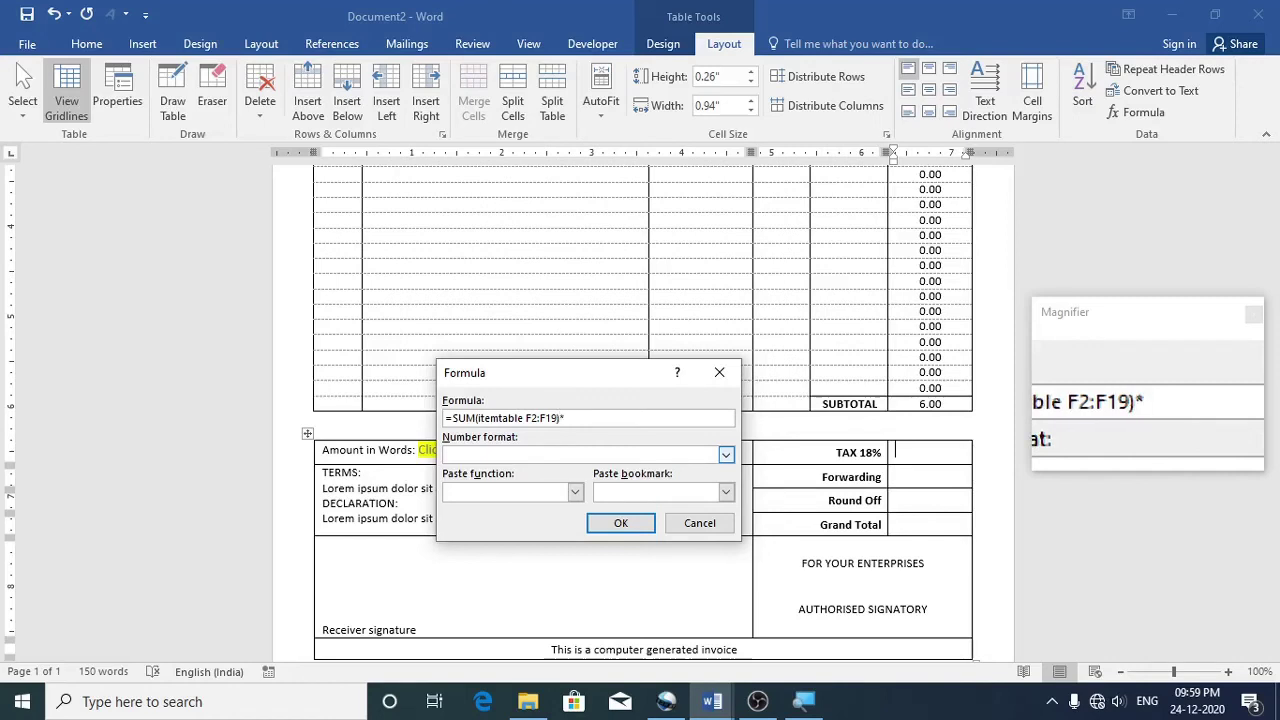
type("18")
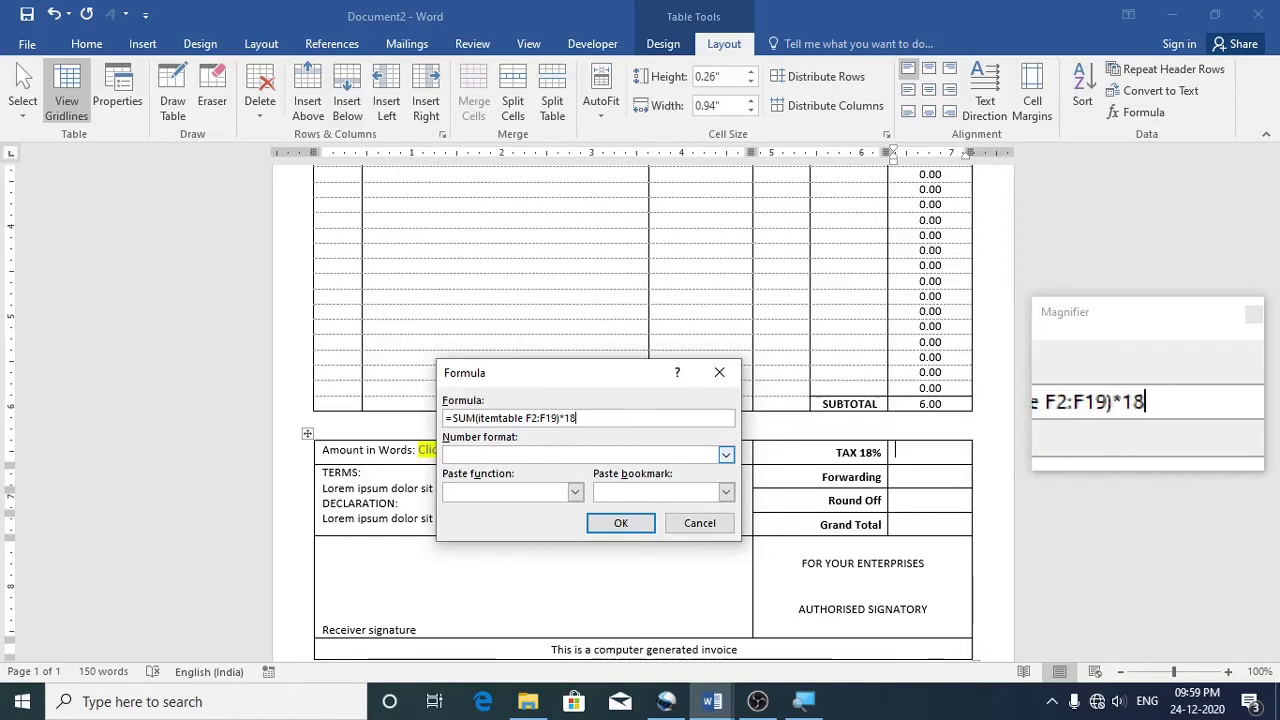
type("%")
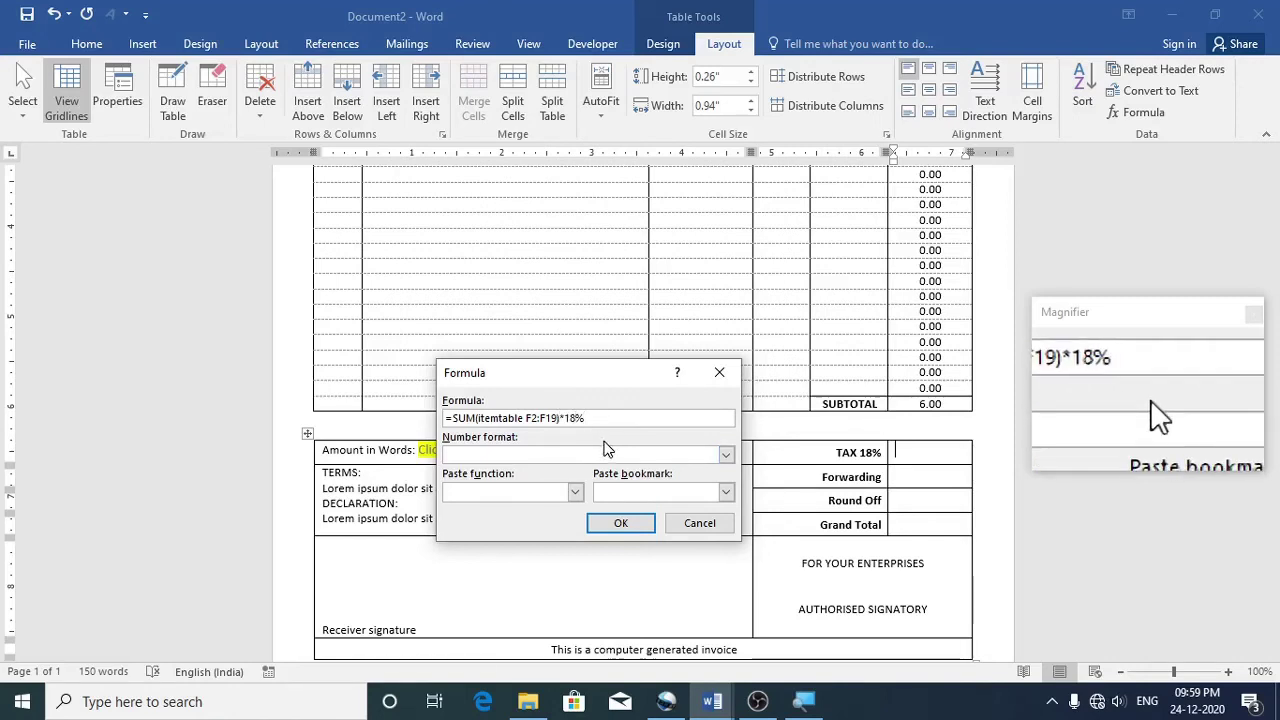
left_click(620, 527)
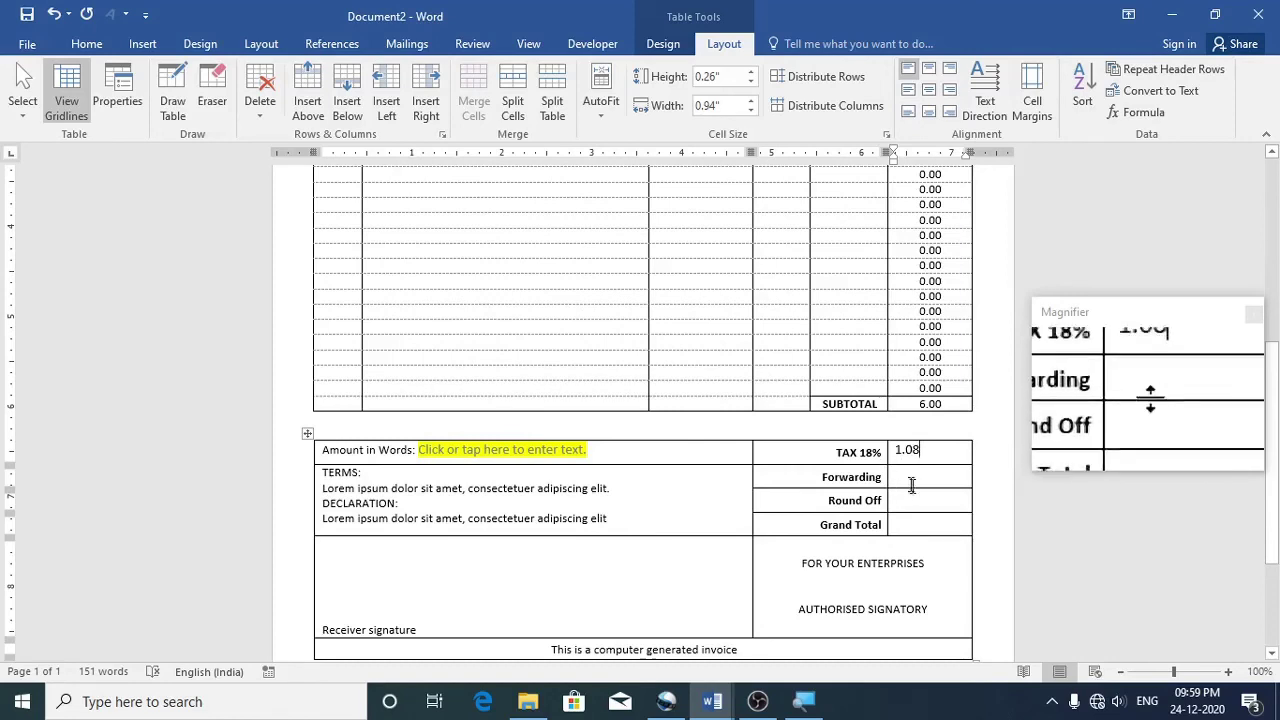
Centre the value cells from TAX 18% to Grand Total horizontally and vertically, and enter 50.00 as the Forwarding amount
left_click_drag(897, 450, 925, 523)
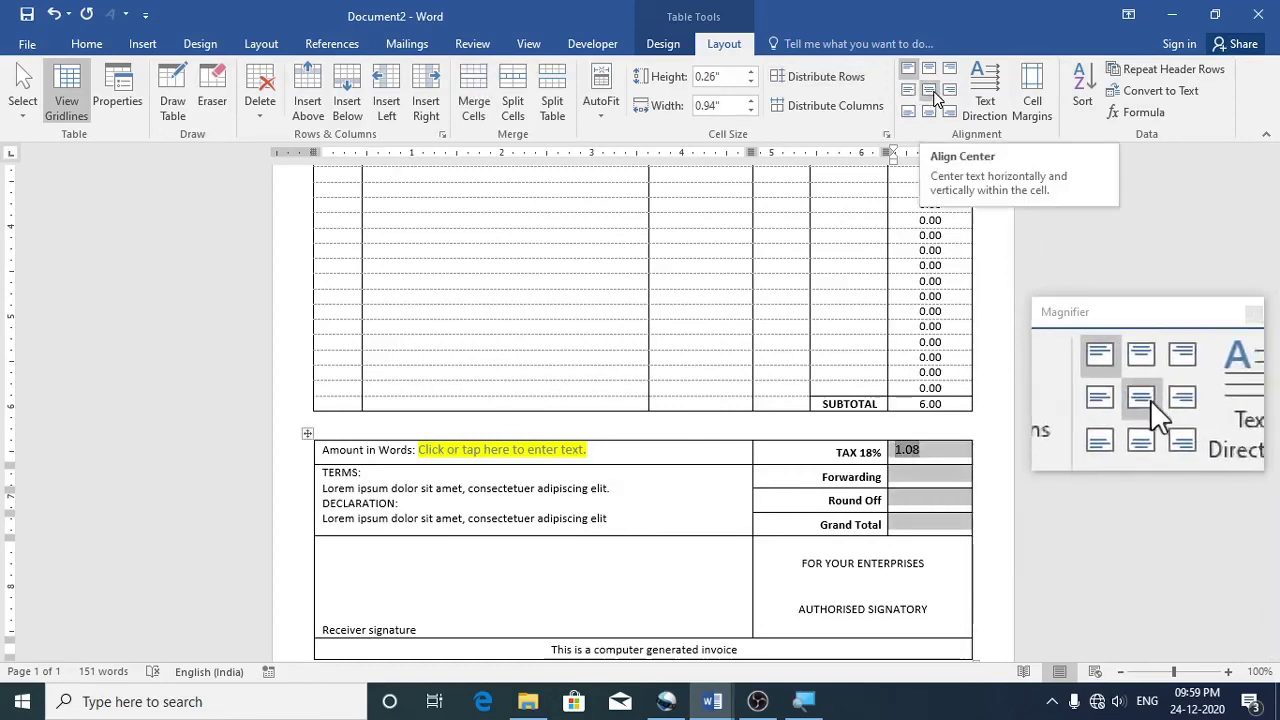
left_click(929, 90)
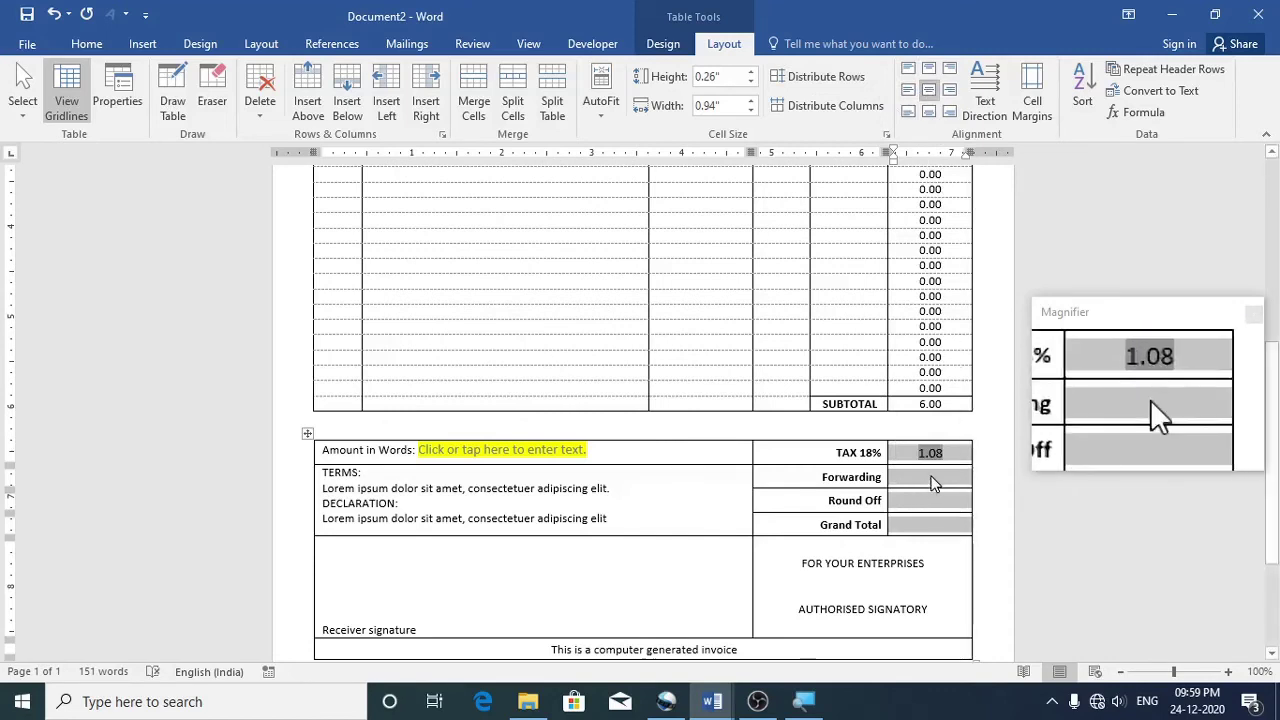
left_click(1003, 519)
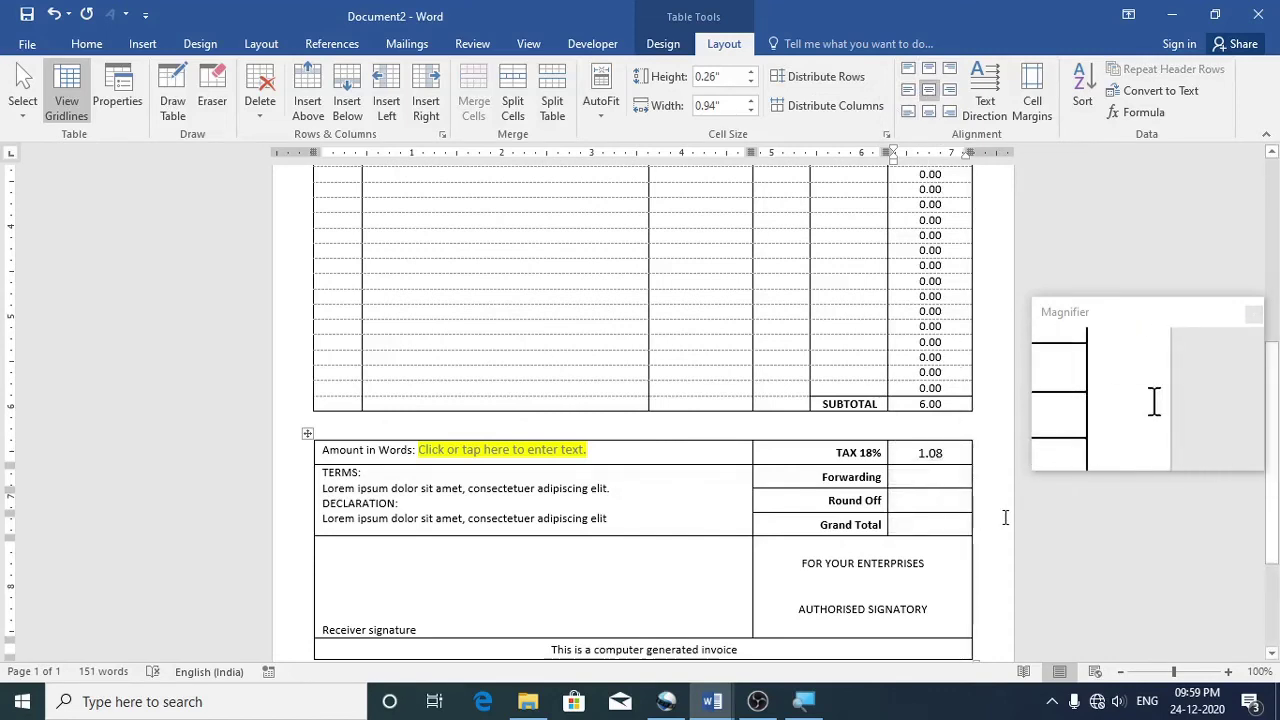
type("50.00")
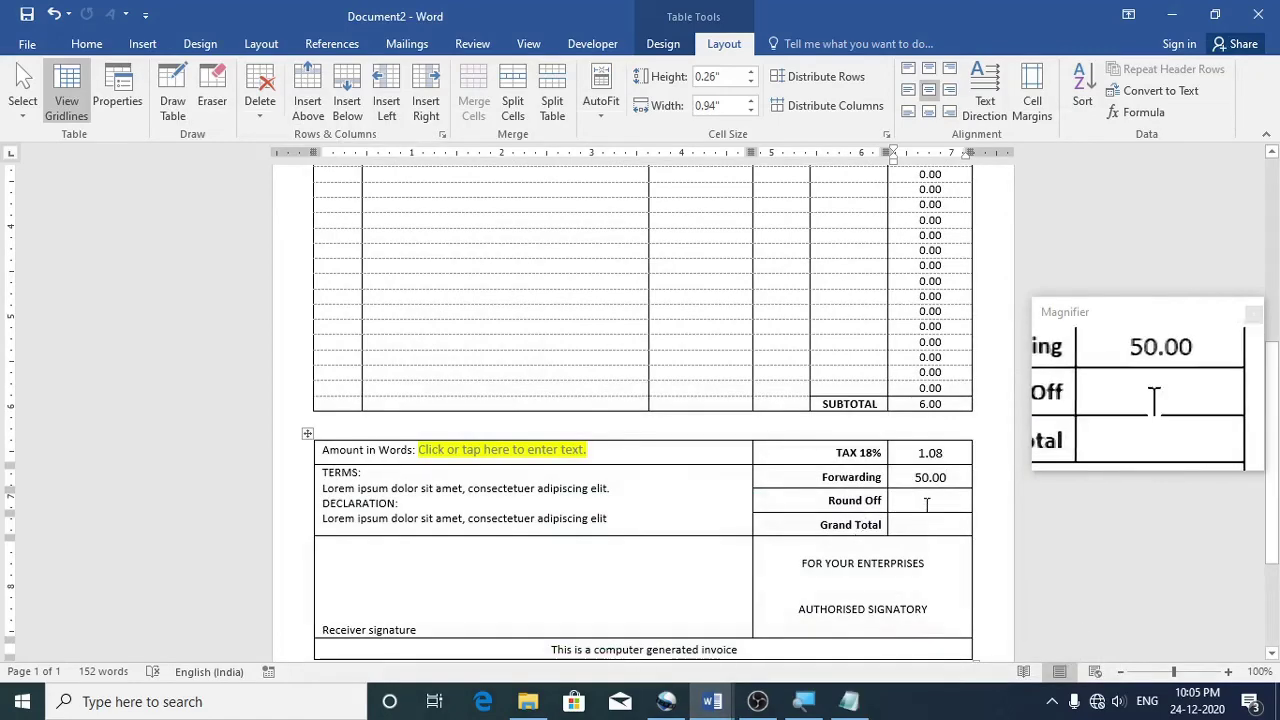
Switch to Notepad, copy the whole round-off formula =(ROUND(SUM(ABOVE)+SUM(itemtable F2:F19),0))-(SUM(ABOVE)+SUM(itemtable F2:F19)), and return to the Word invoice
left_click(850, 703)
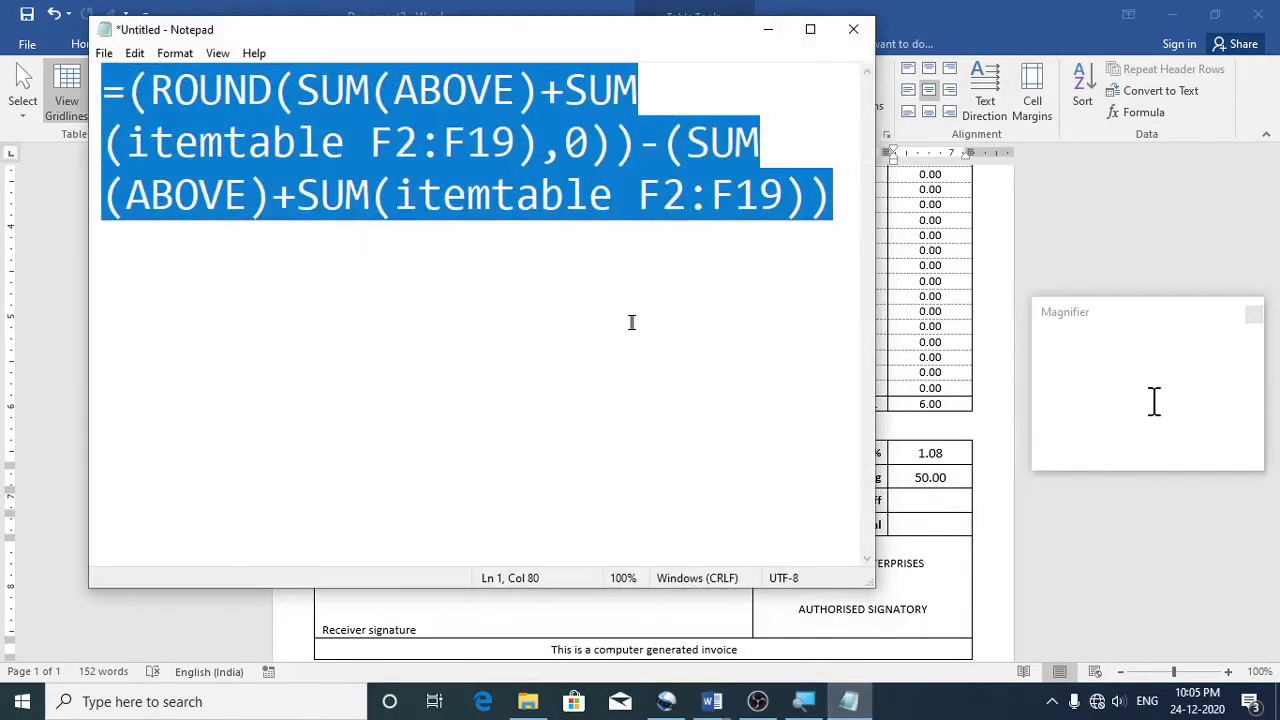
left_click(633, 323)
left_click(828, 202)
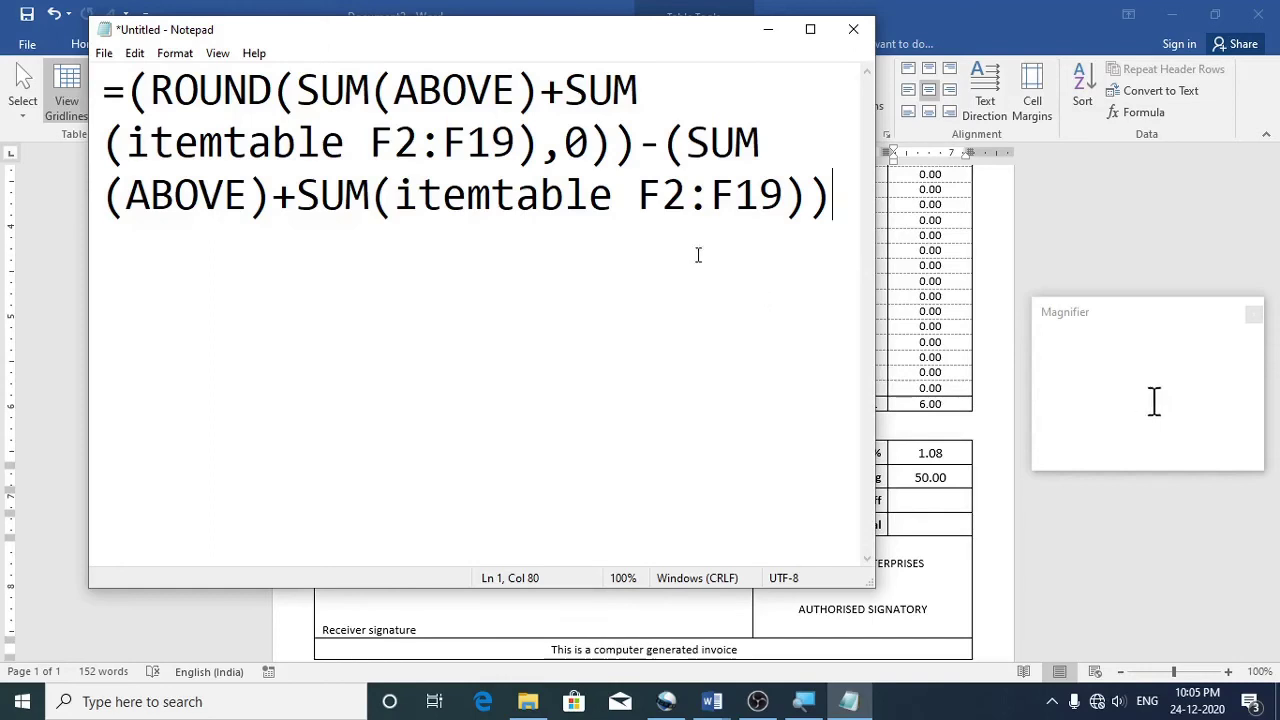
left_click_drag(832, 198, 108, 100)
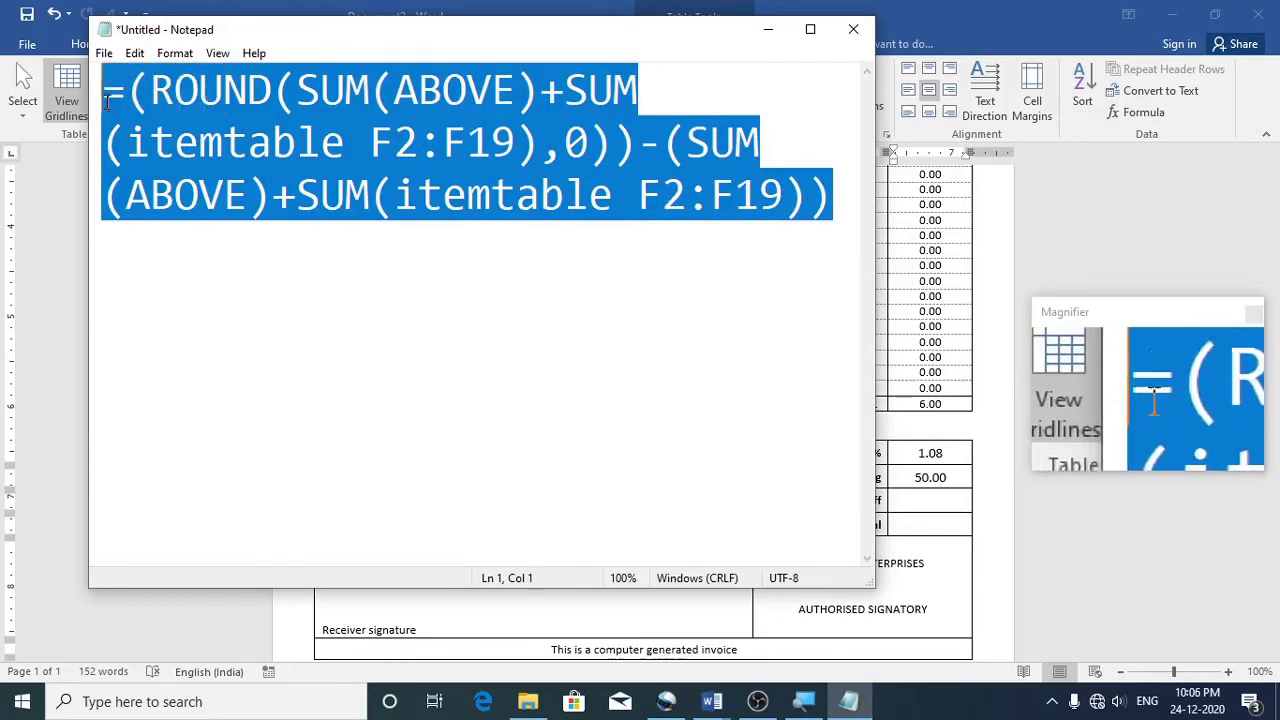
right_click(156, 84)
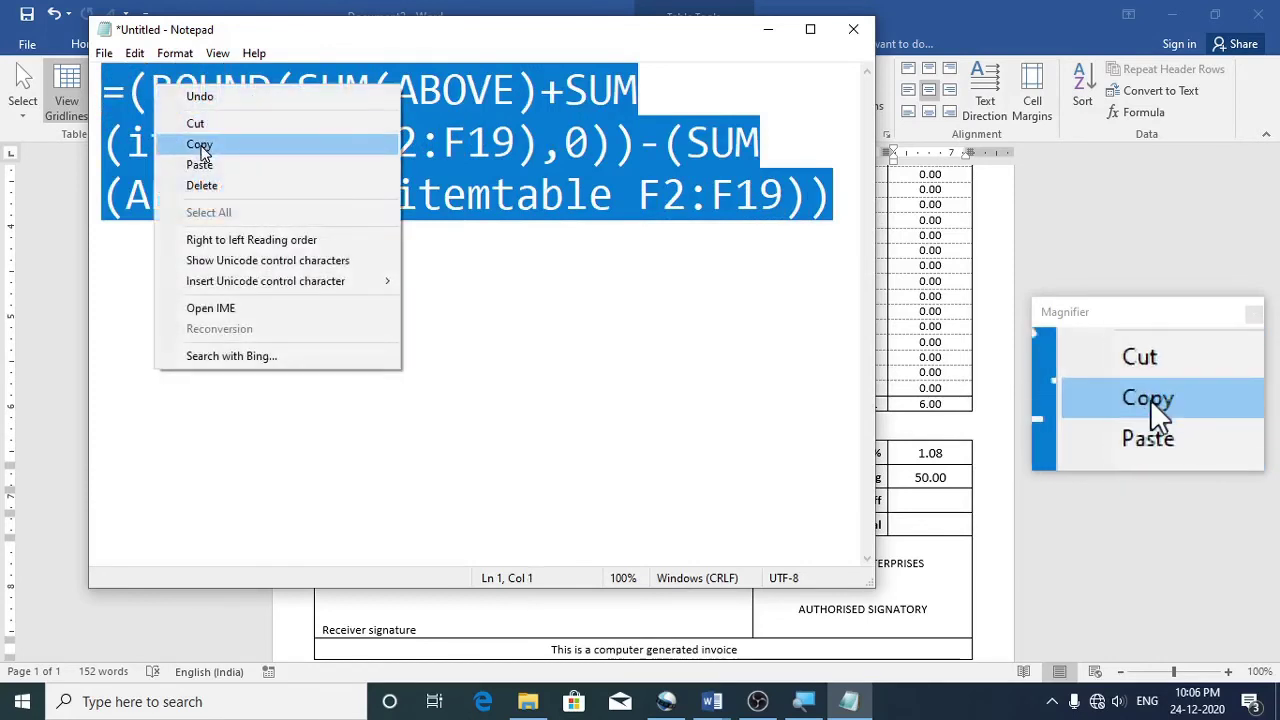
left_click(200, 146)
left_click(451, 299)
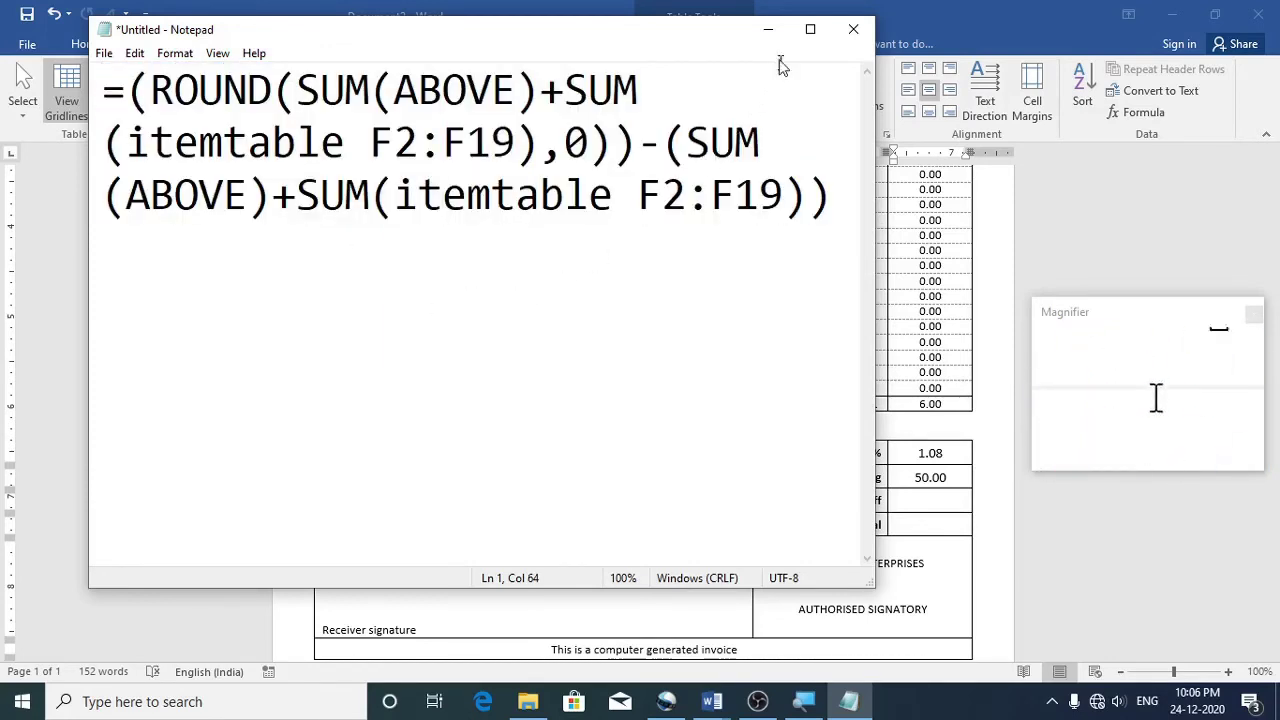
left_click(768, 29)
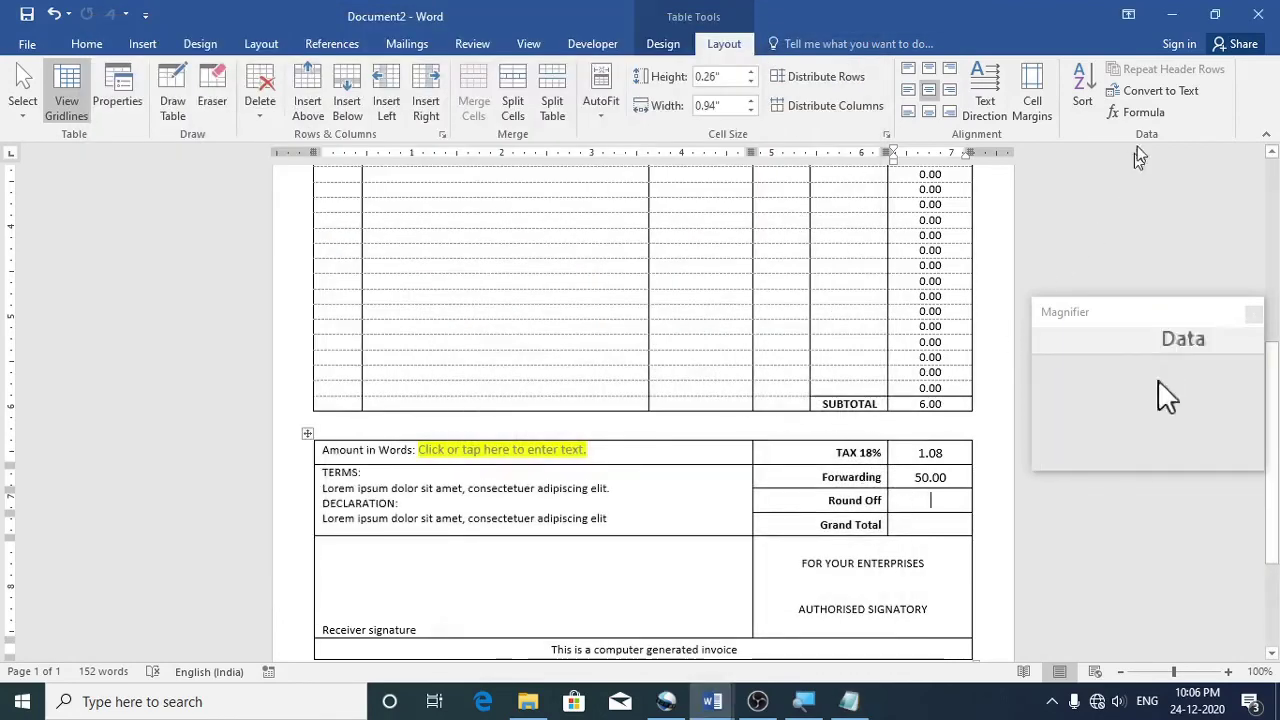
Insert the copied formula =(ROUND(SUM(ABOVE)+SUM(itemtable F2:F19),0))-(SUM(ABOVE)+SUM(itemtable F2:F19)) in the Round Off value cell
left_click(1140, 112)
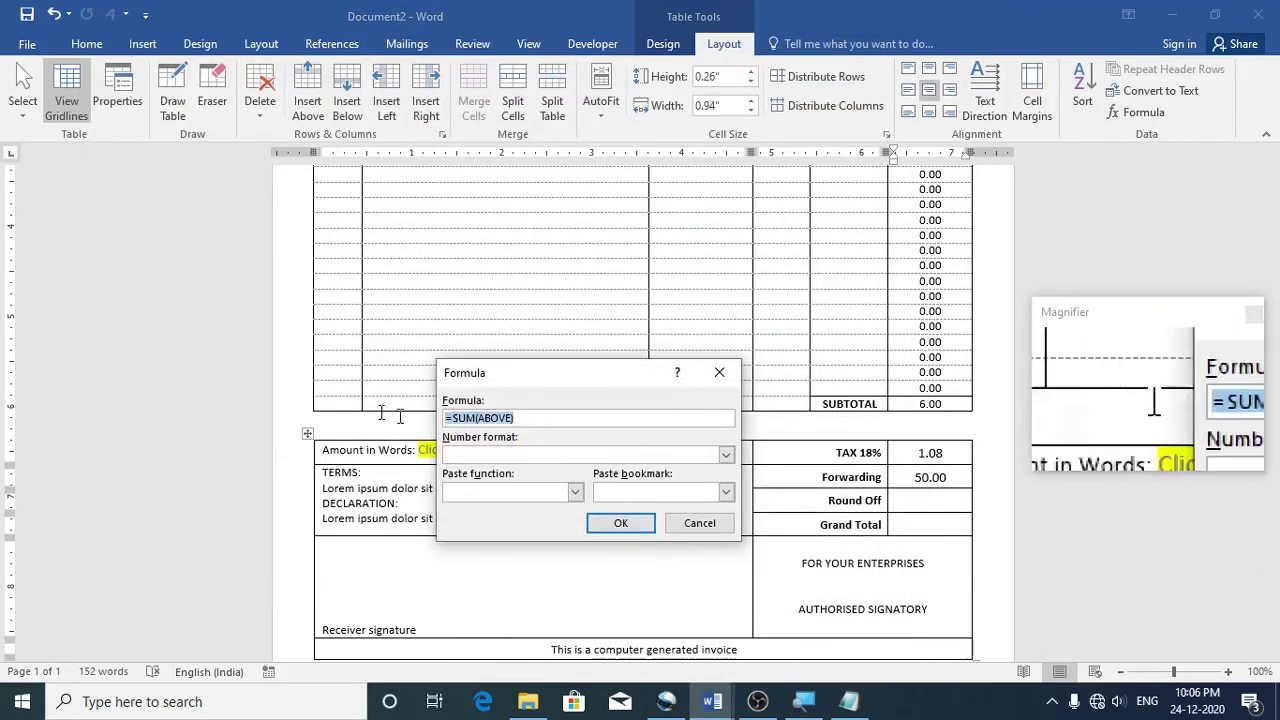
key("ctrl+v")
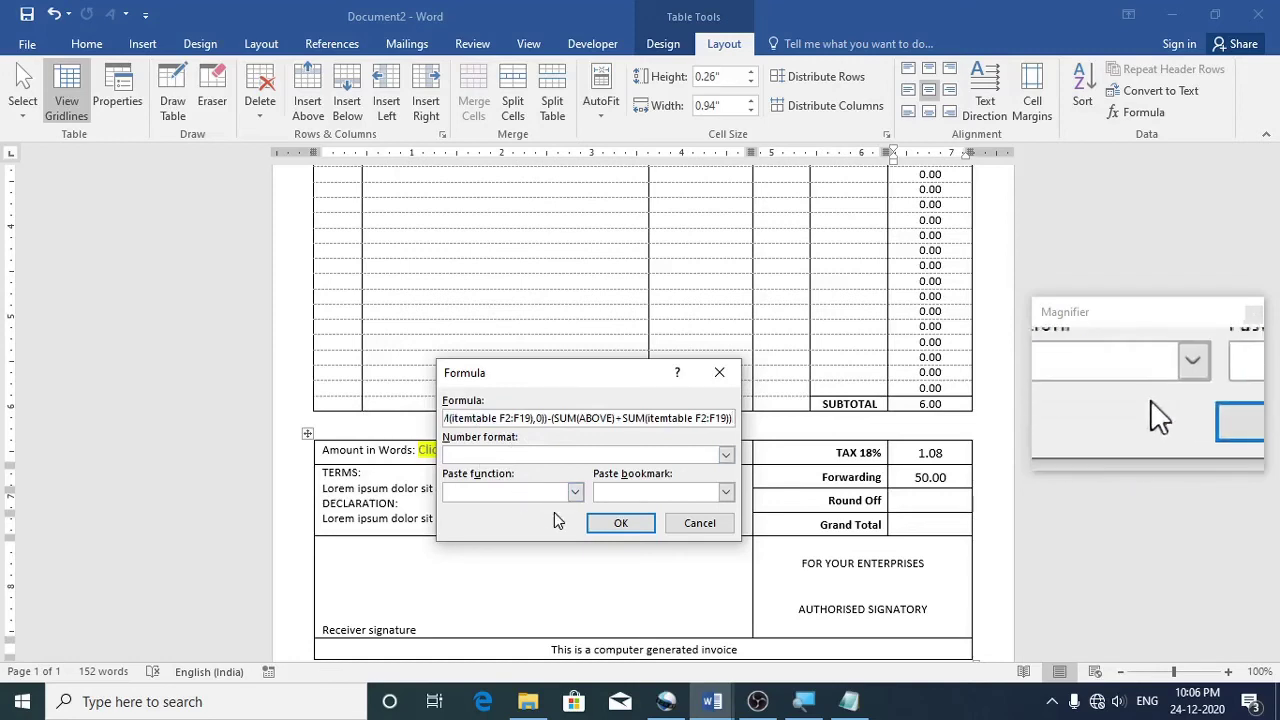
left_click(620, 523)
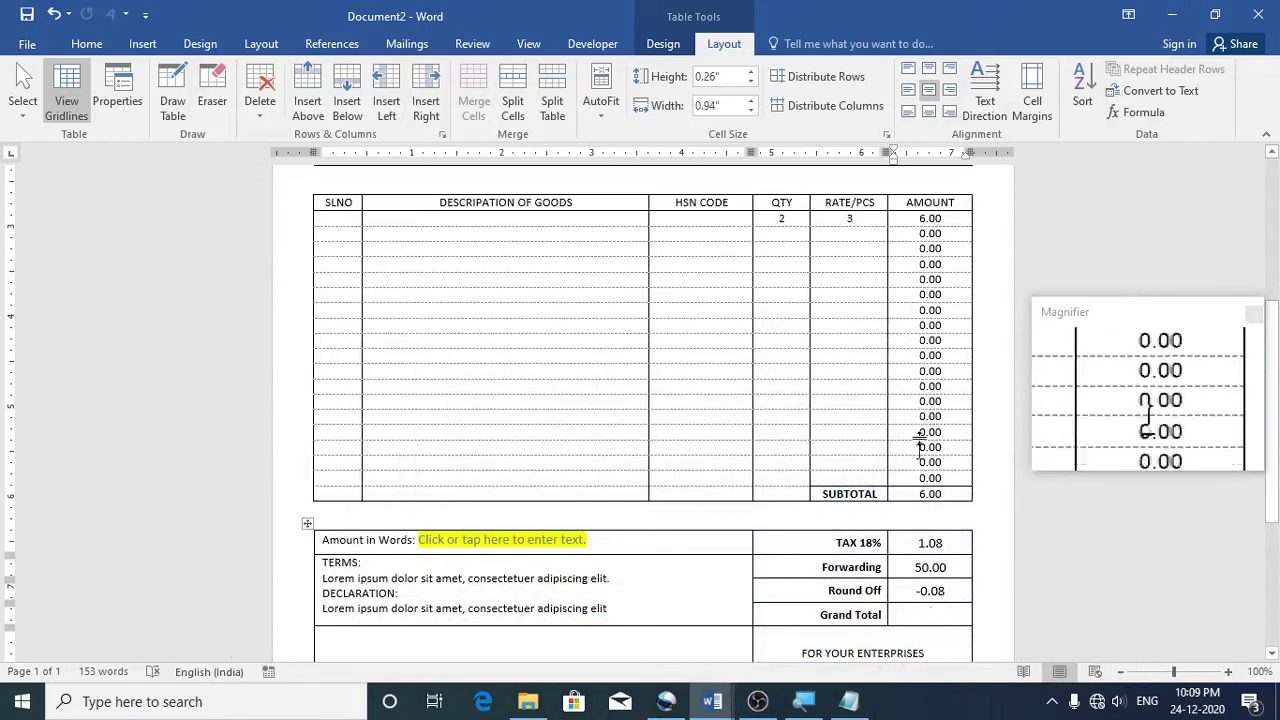
Switch to Notepad, copy the whole grand-total formula =SUM(ABOVE)+(SUM(itemtable F2:F19)), and return to the Word invoice
left_click(848, 701)
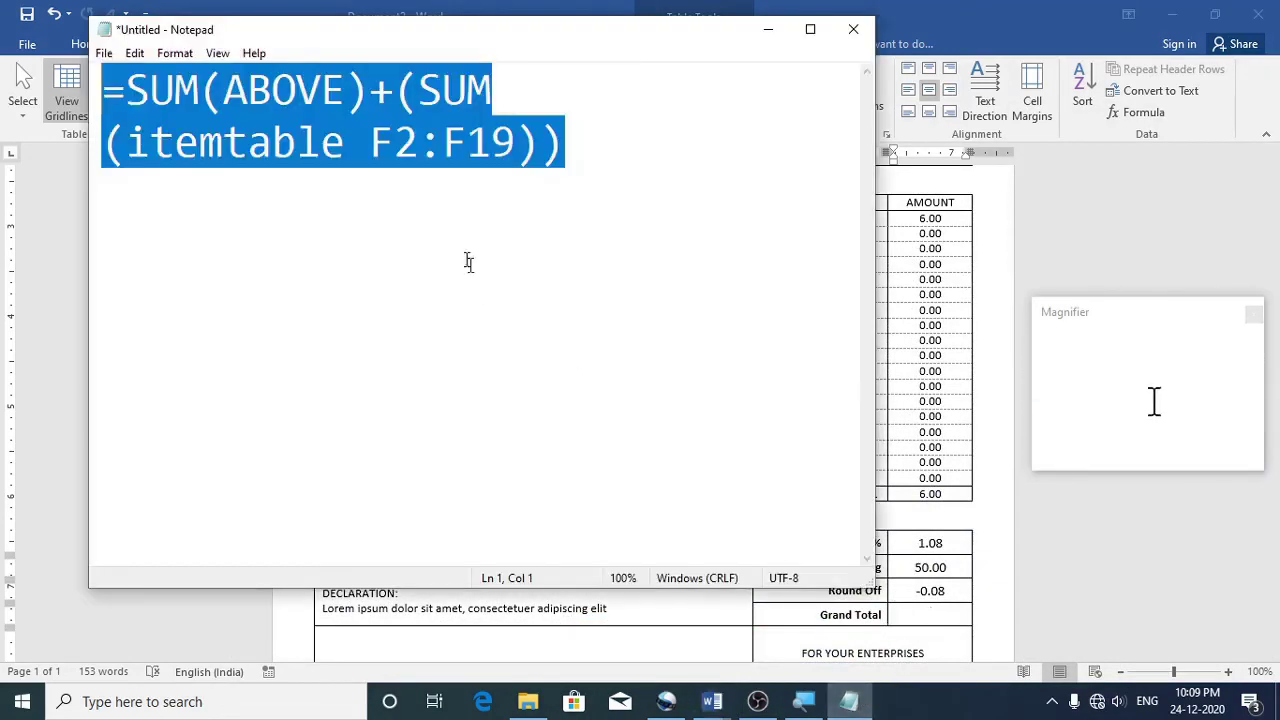
left_click(463, 208)
left_click(585, 139)
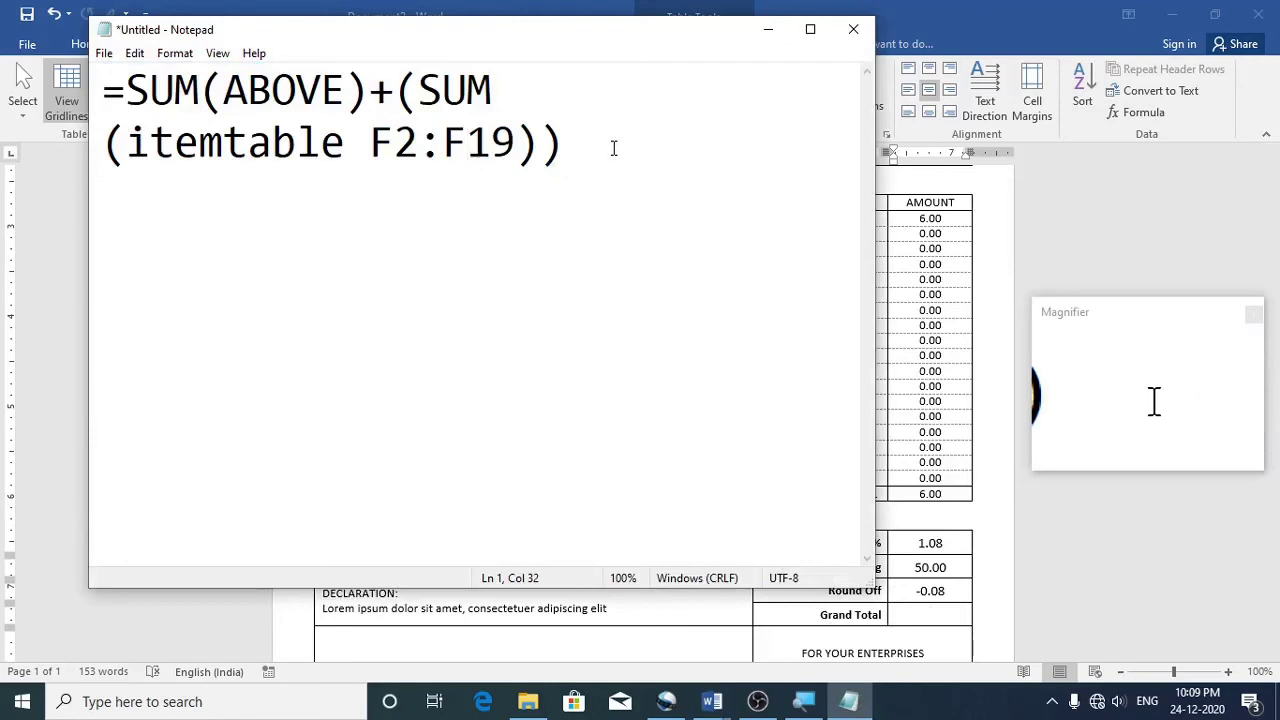
left_click_drag(616, 160, 100, 95)
right_click(155, 95)
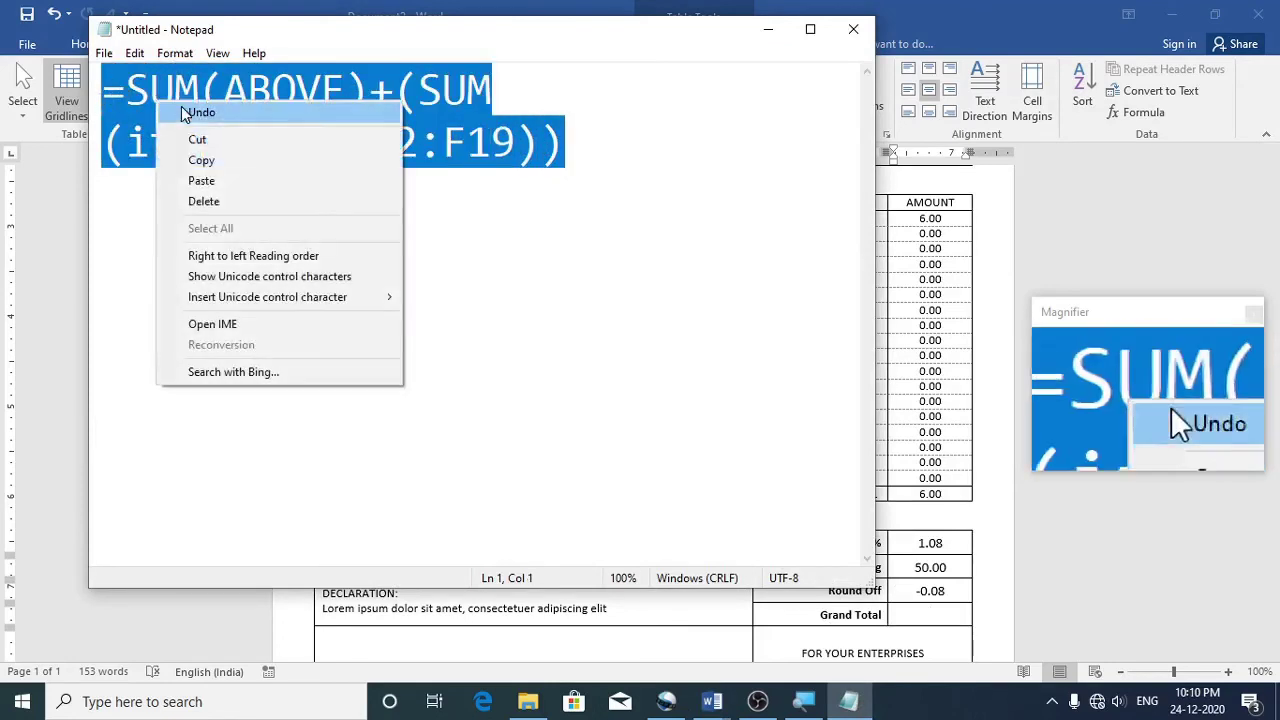
left_click(222, 160)
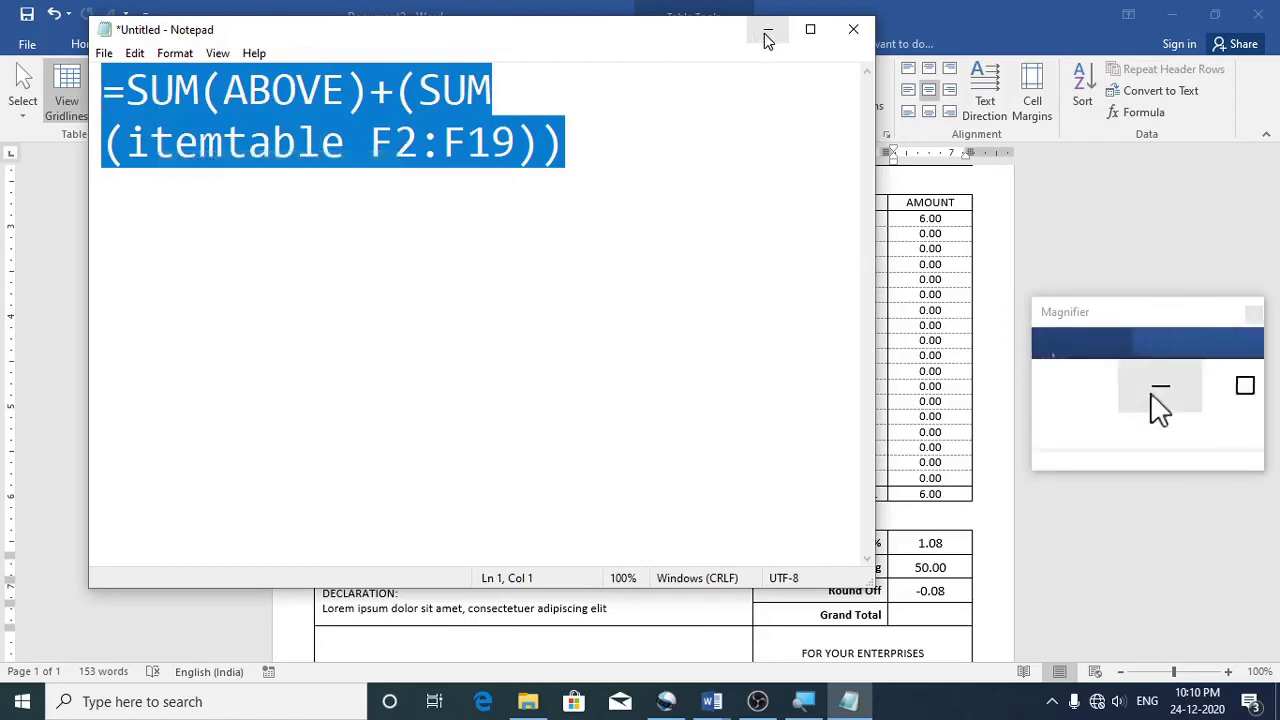
left_click(768, 29)
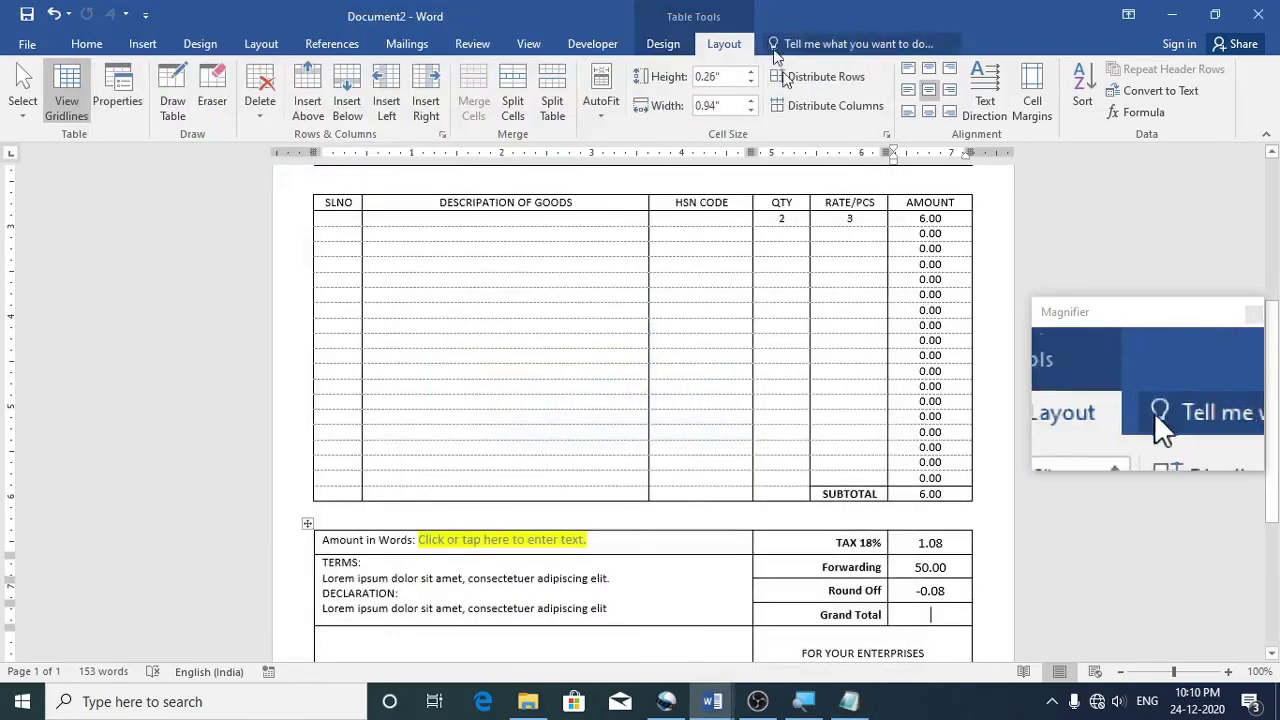
Insert the copied formula =SUM(ABOVE)+(SUM(itemtable F2:F19)) in the Grand Total value cell
left_click(1140, 112)
left_click_drag(515, 418, 415, 424)
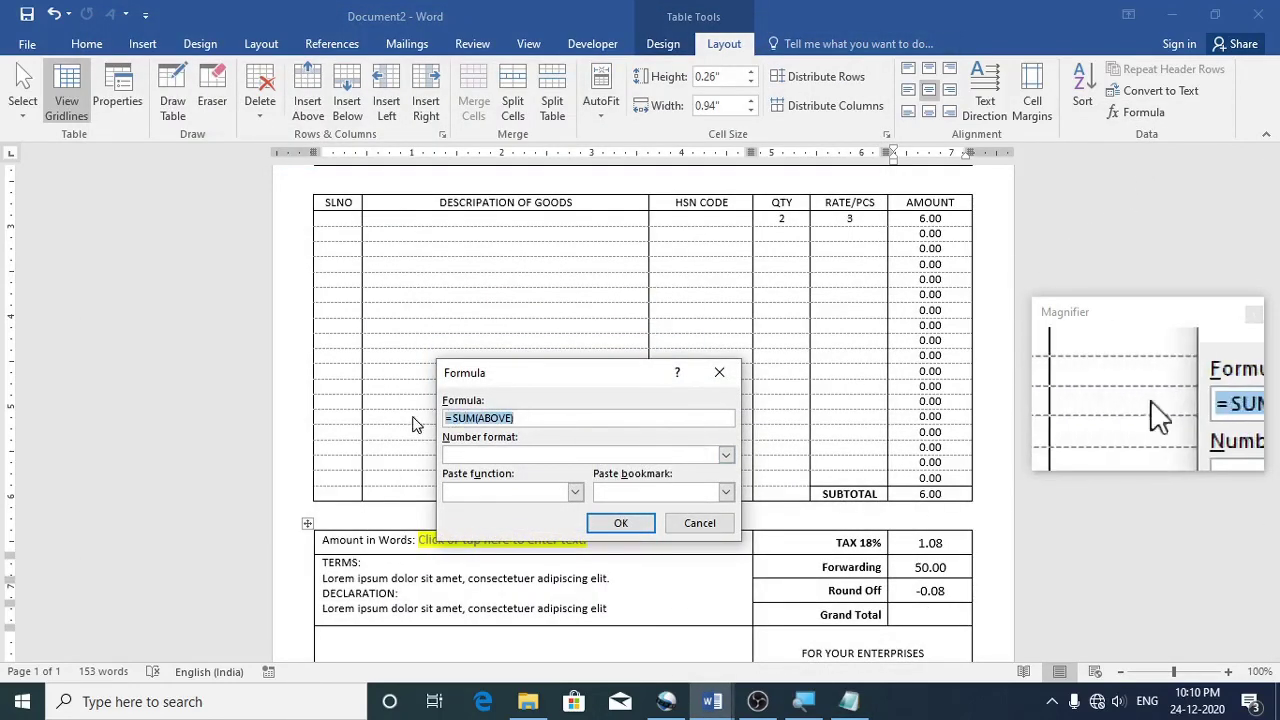
key("ctrl+v")
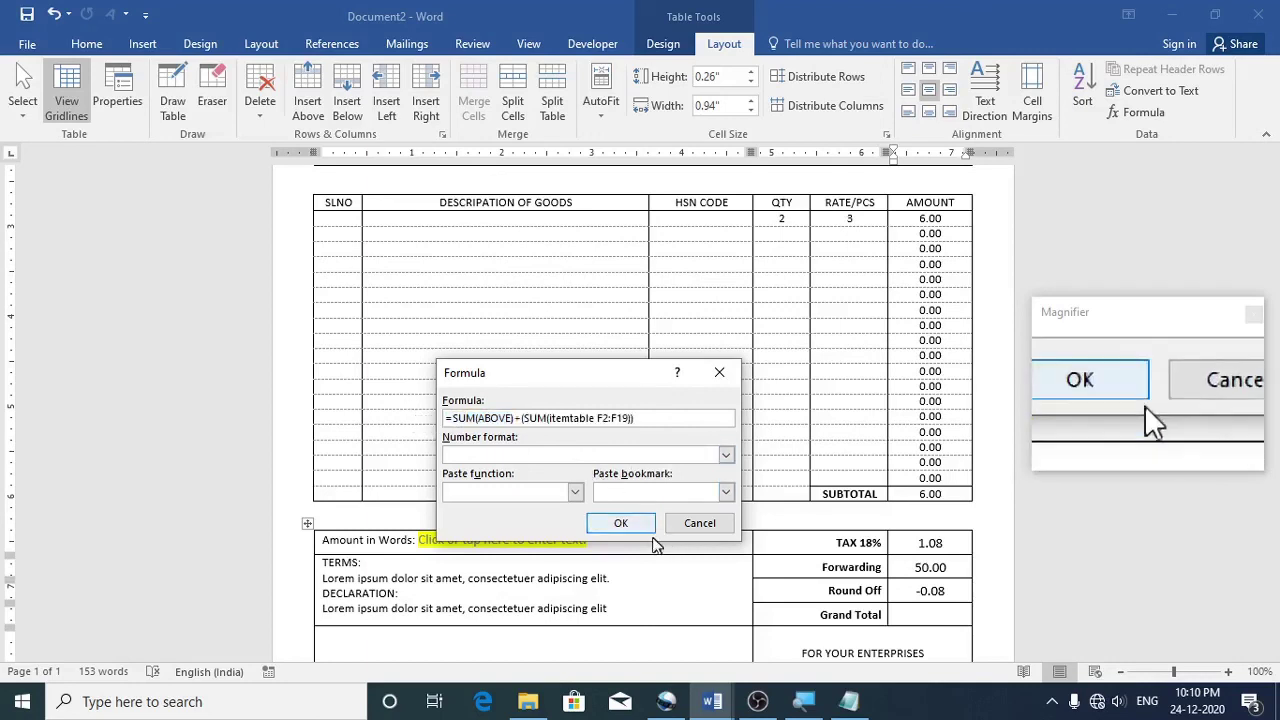
left_click(640, 524)
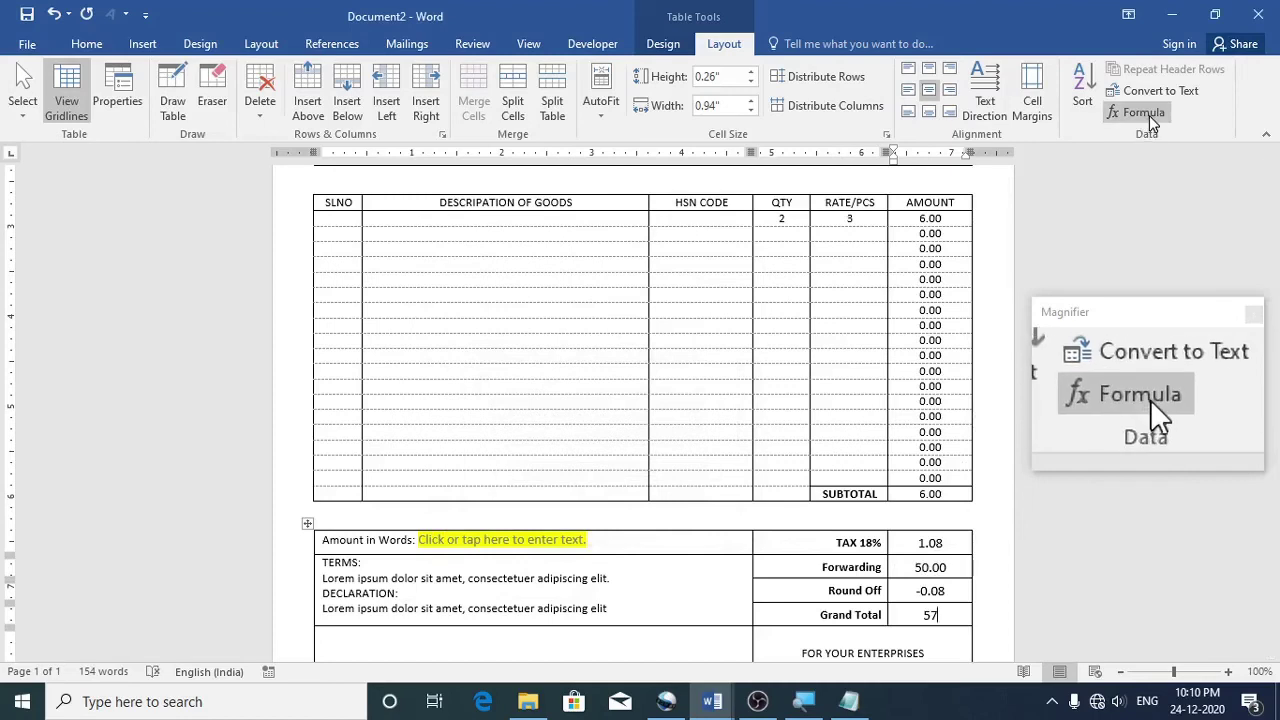
Give the Grand Total formula the 0.00 number format, with a space between itemtable and F2:F19 in the formula
left_click(930, 615)
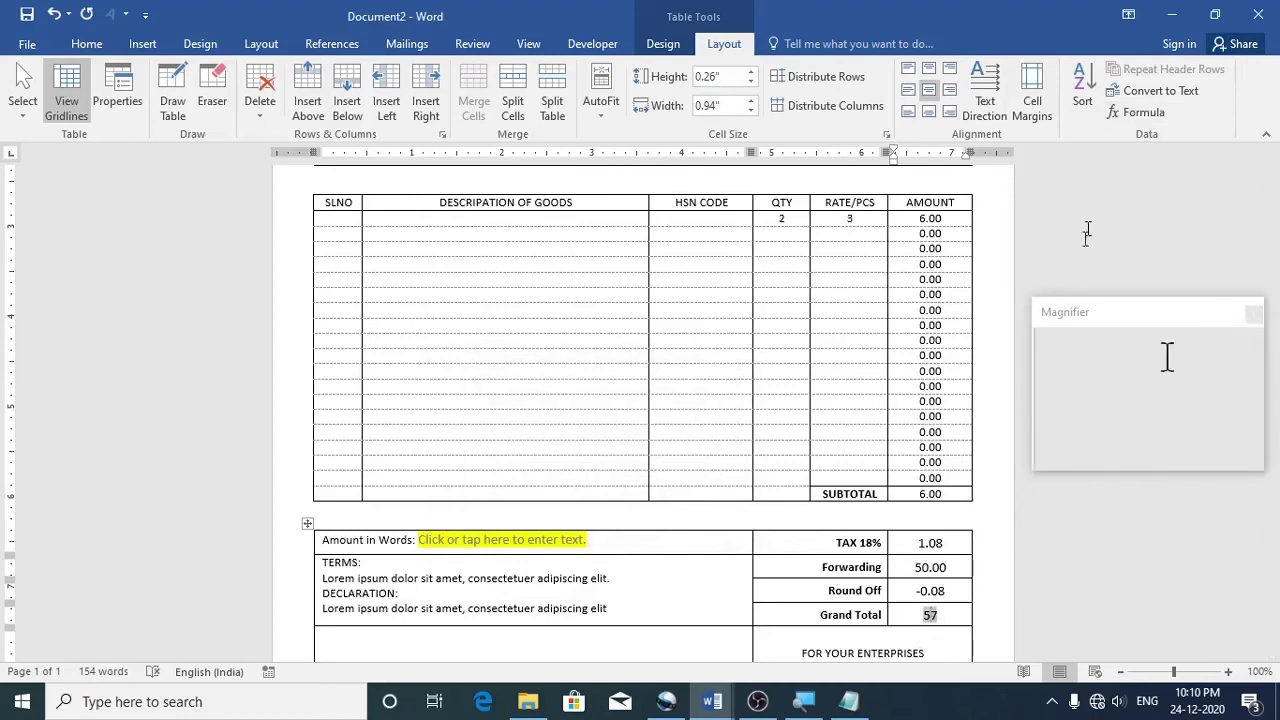
left_click(1137, 113)
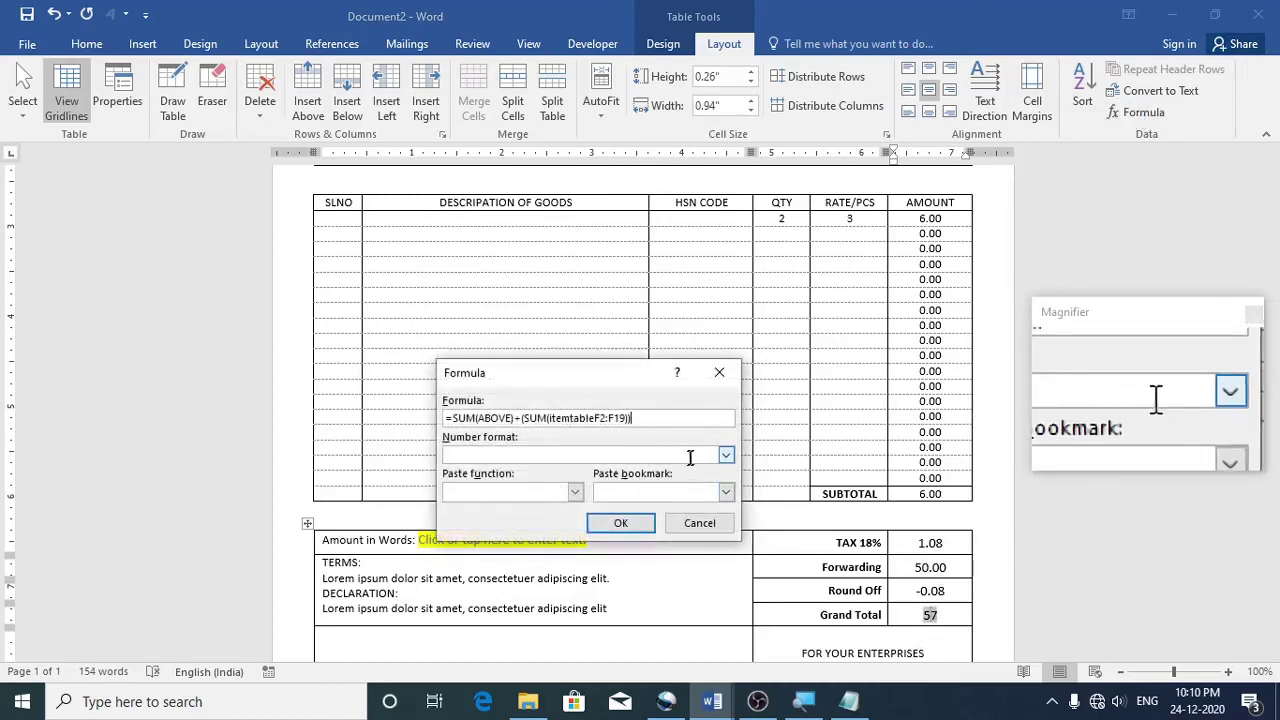
left_click(727, 455)
left_click(722, 526)
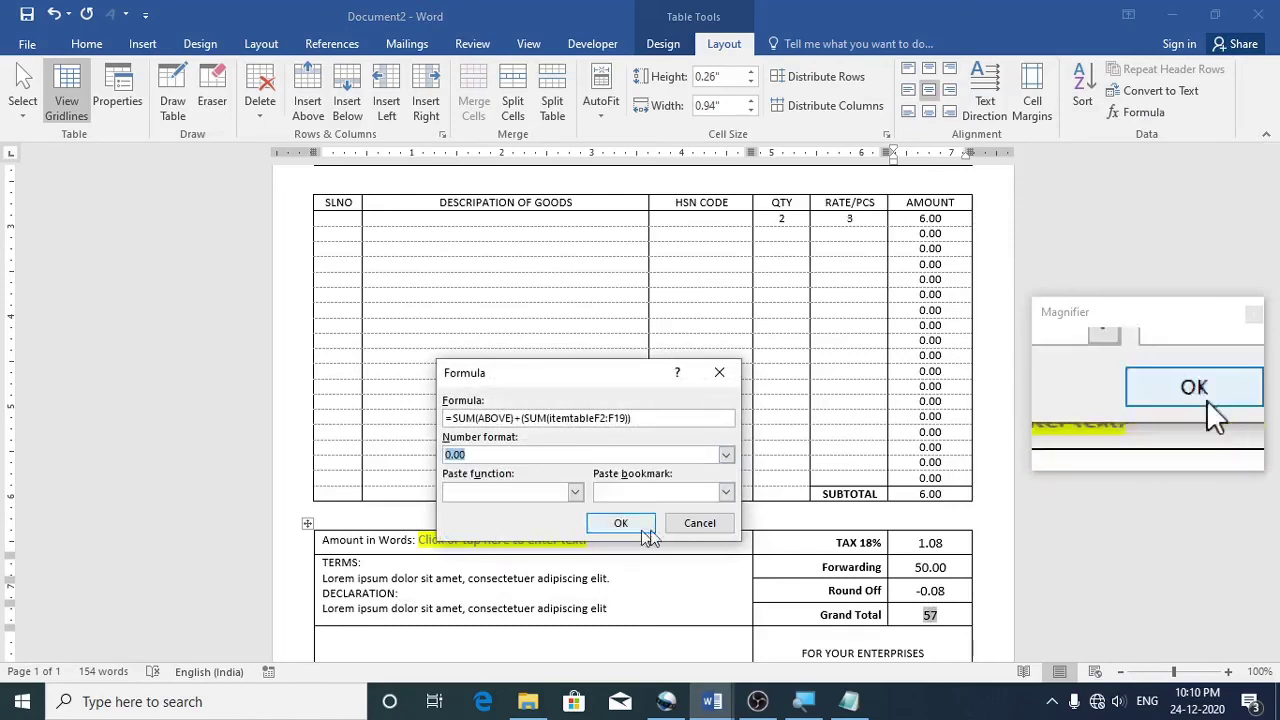
left_click(621, 523)
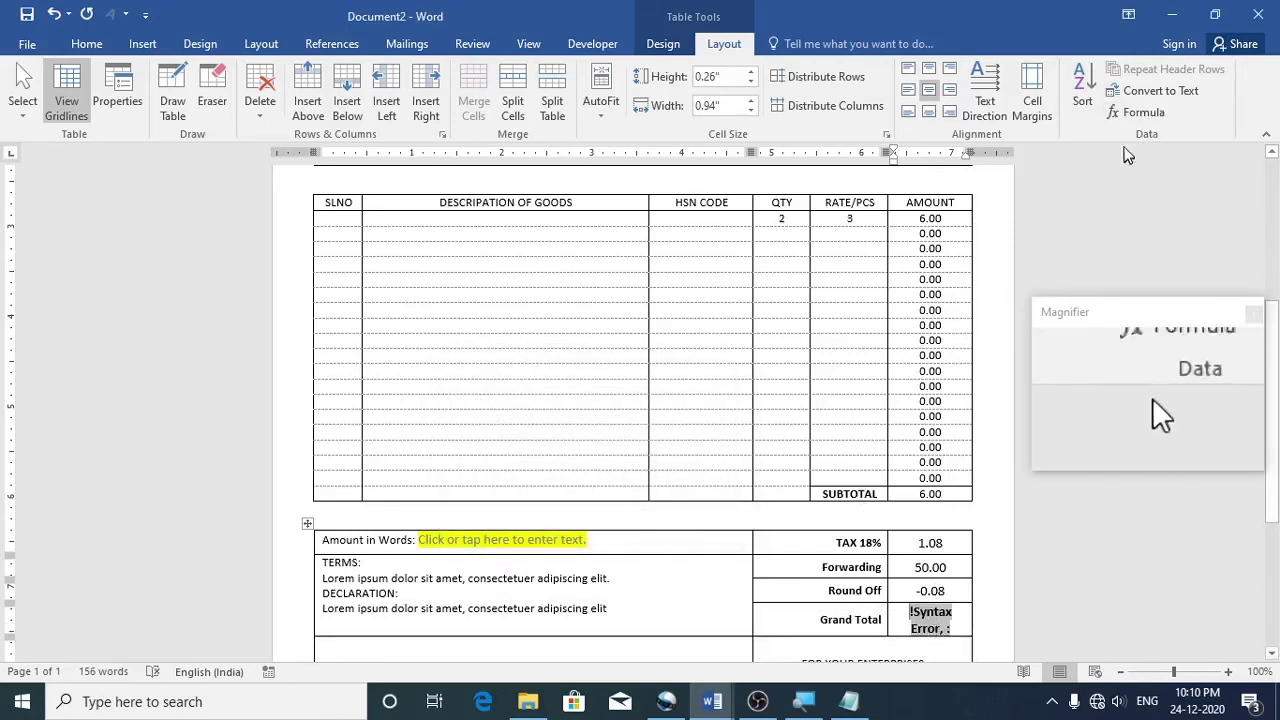
left_click(1143, 113)
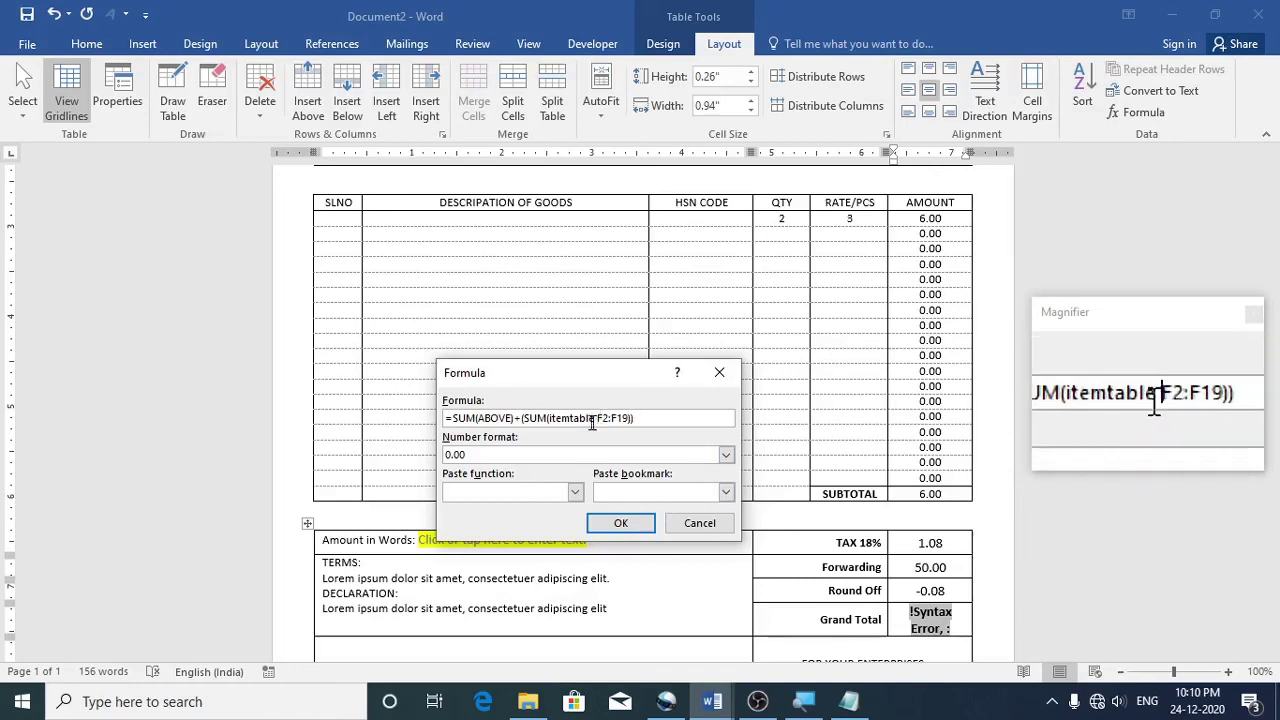
left_click(621, 522)
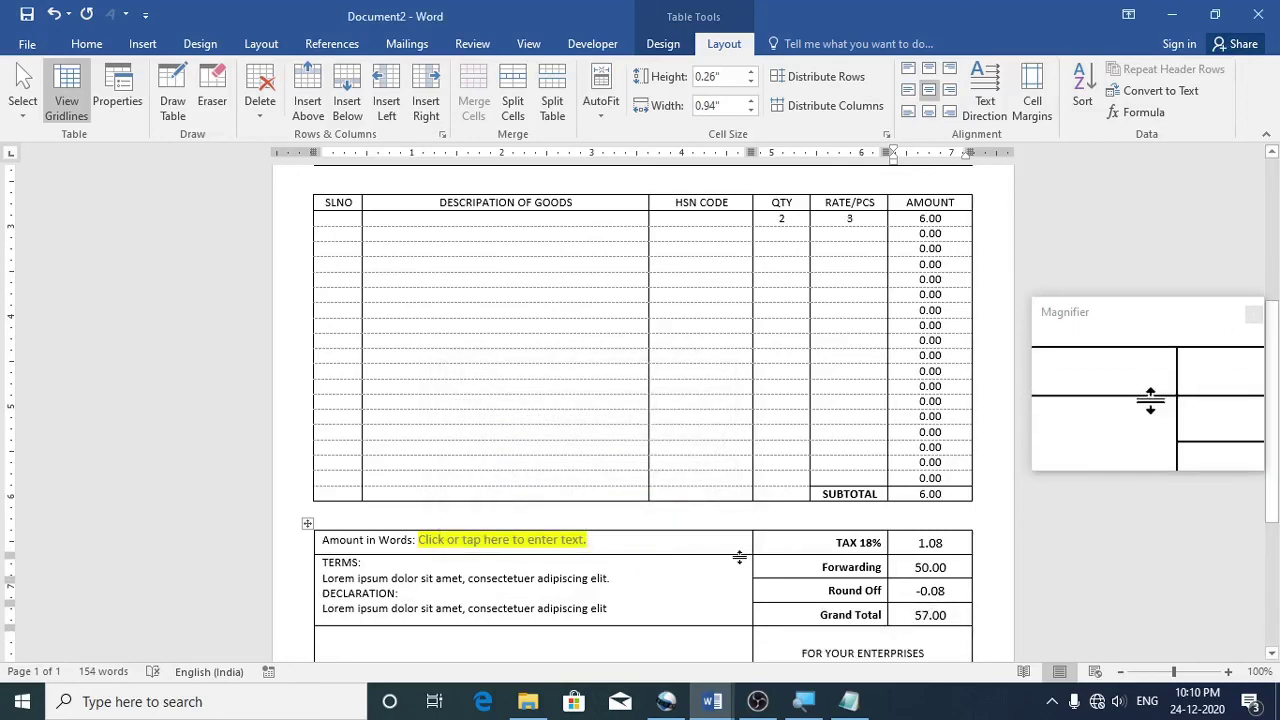
Reopen the Grand Total cell's formula to examine the spacing between itemtable and F2:F19, and close it without changes
scroll(810, 540, "down", 1)
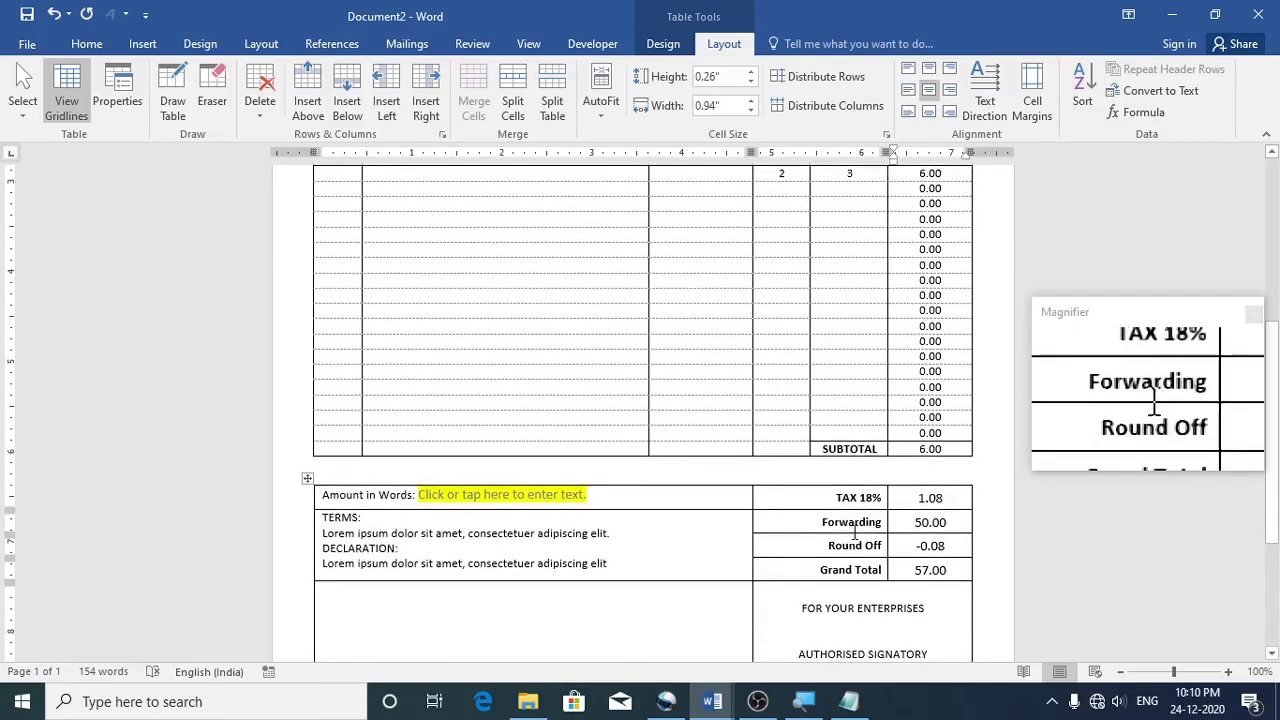
left_click(938, 570)
left_click(1135, 112)
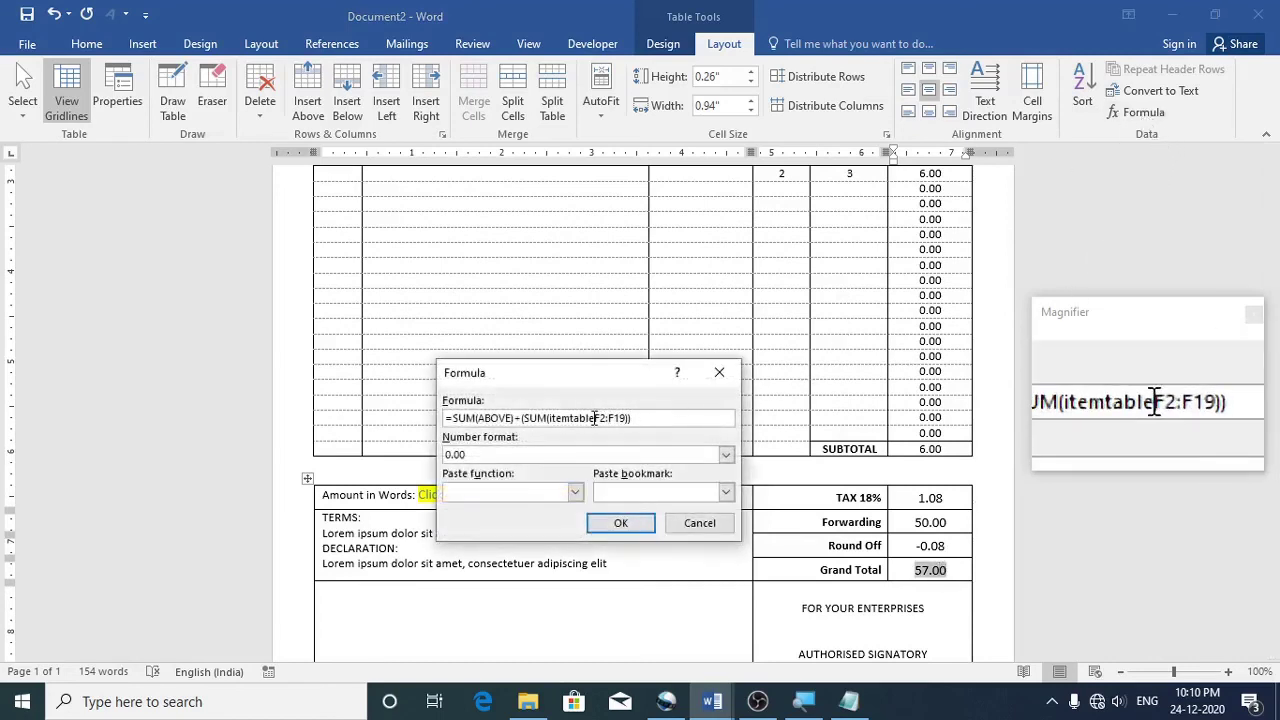
left_click(699, 523)
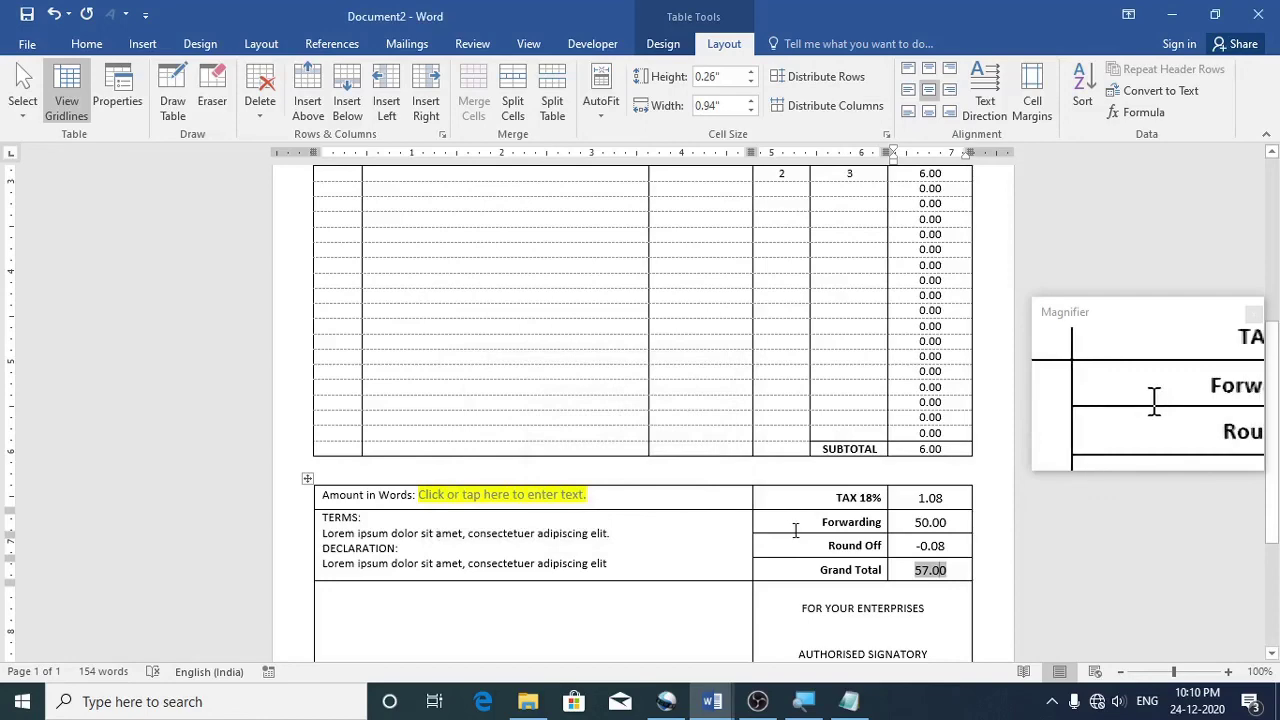
Enter sample quantities and rates in the second to fourth item rows: 5 and 3, 2 and 2, 5 and 5
scroll(955, 545, "up", 3)
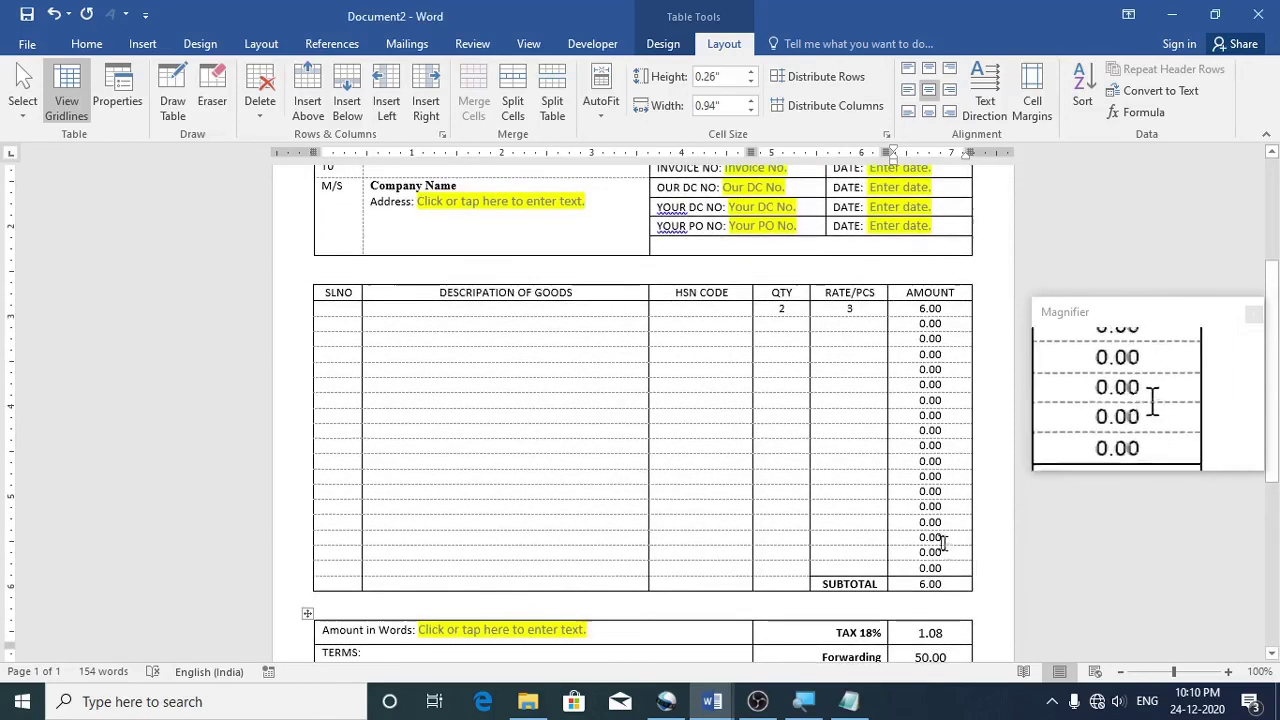
left_click(794, 325)
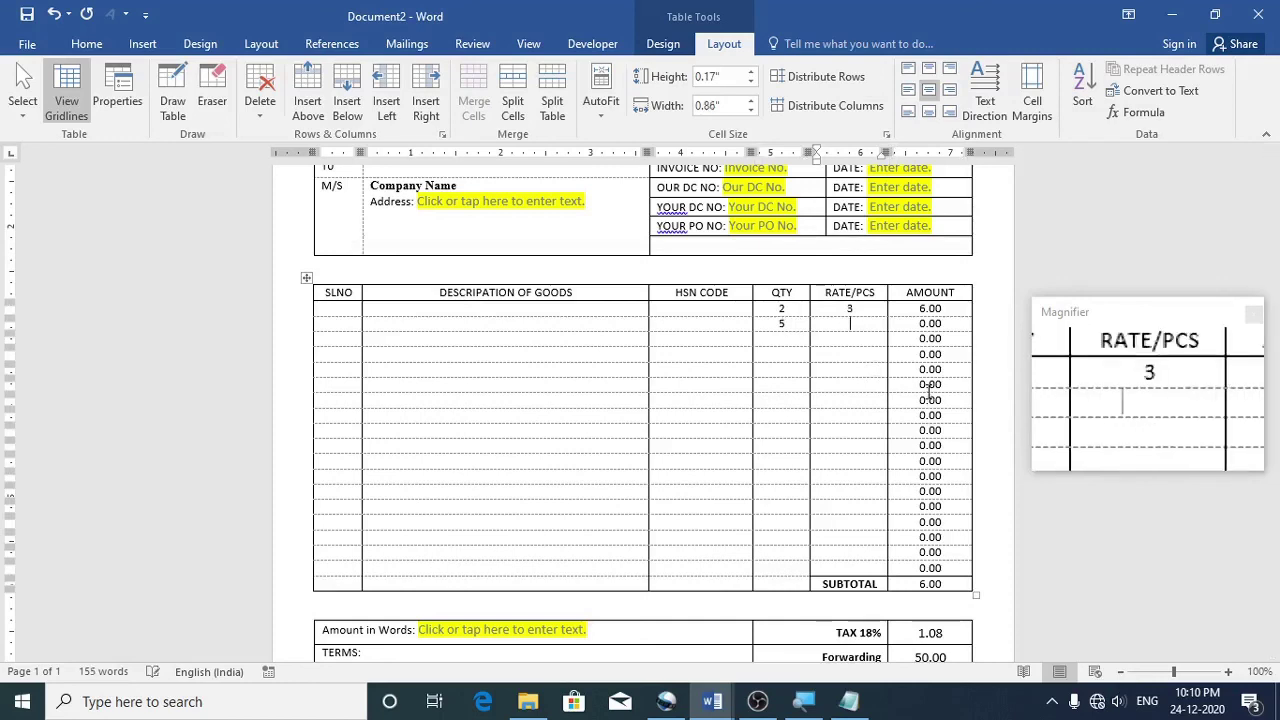
type("3")
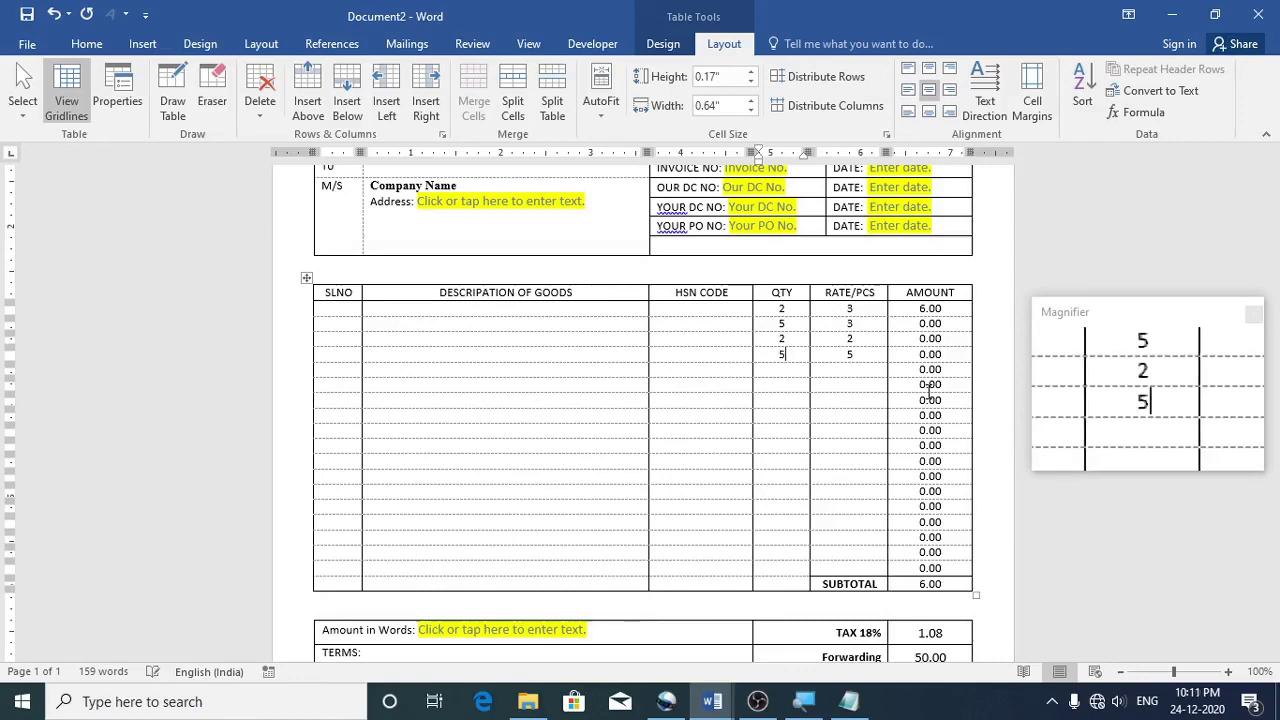
Select the entire invoice document so that all its formula fields are included
scroll(933, 450, "down", 2)
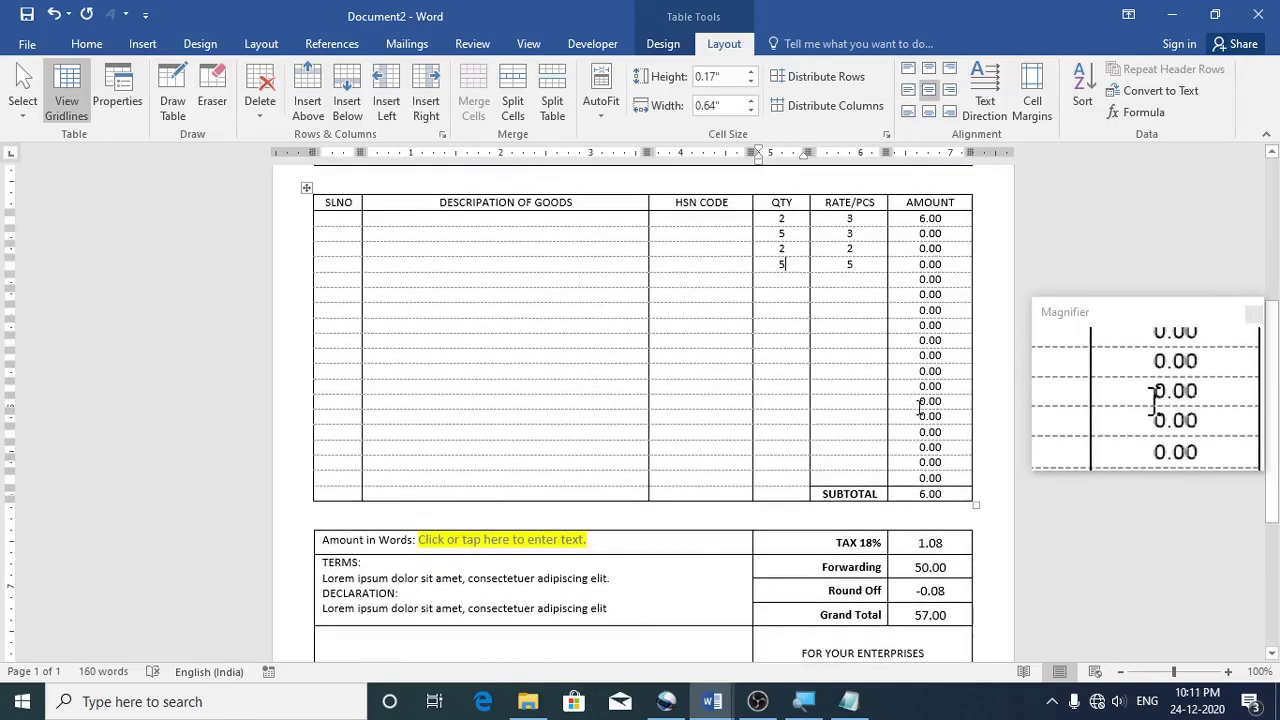
left_click(27, 50)
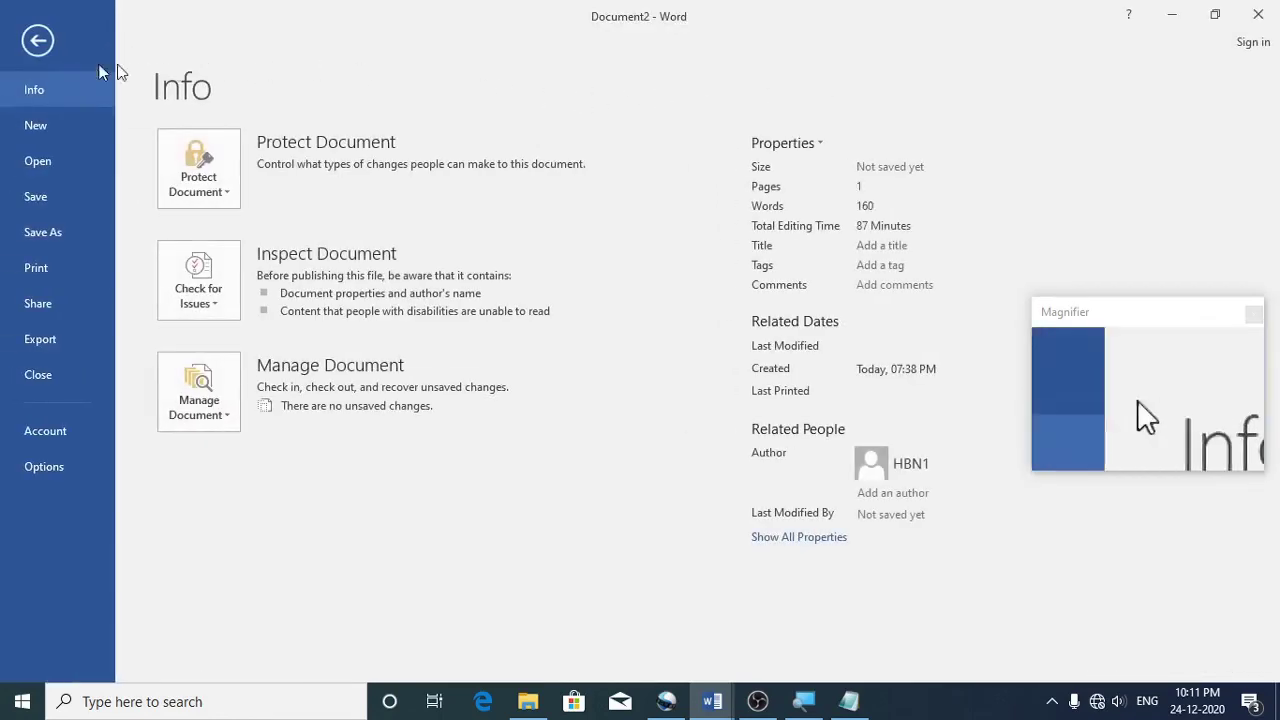
left_click(40, 42)
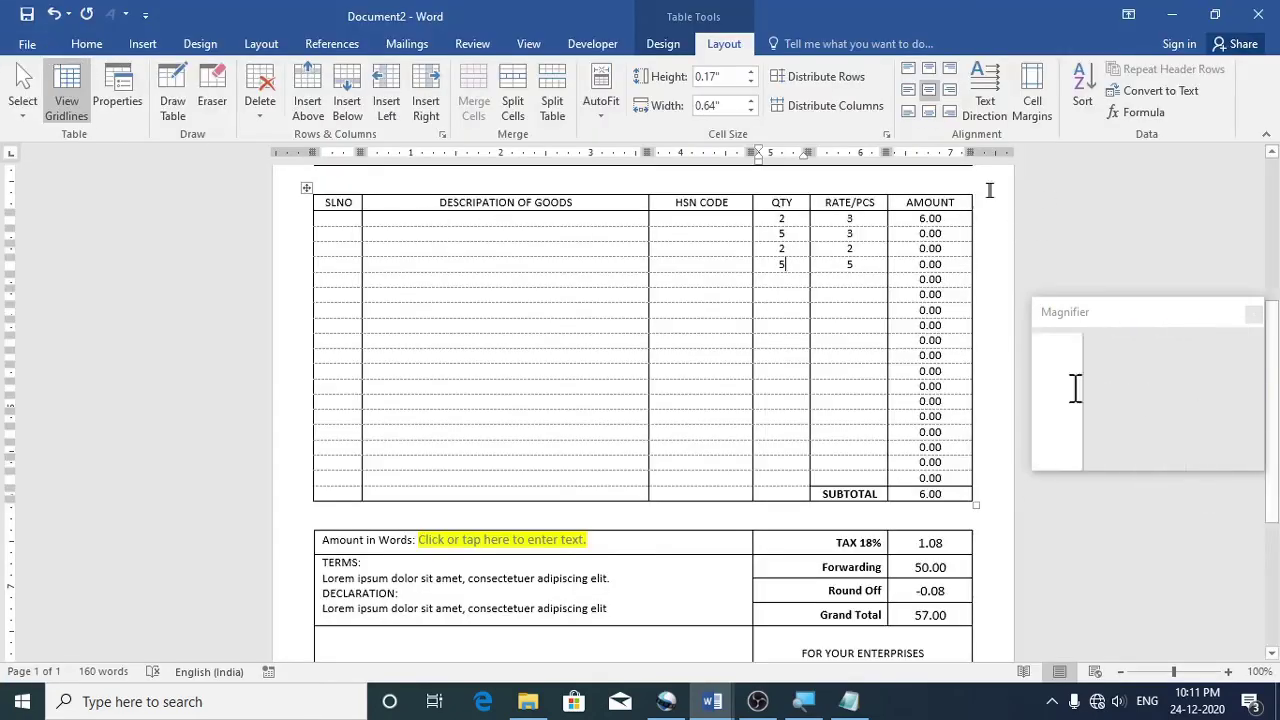
left_click(87, 43)
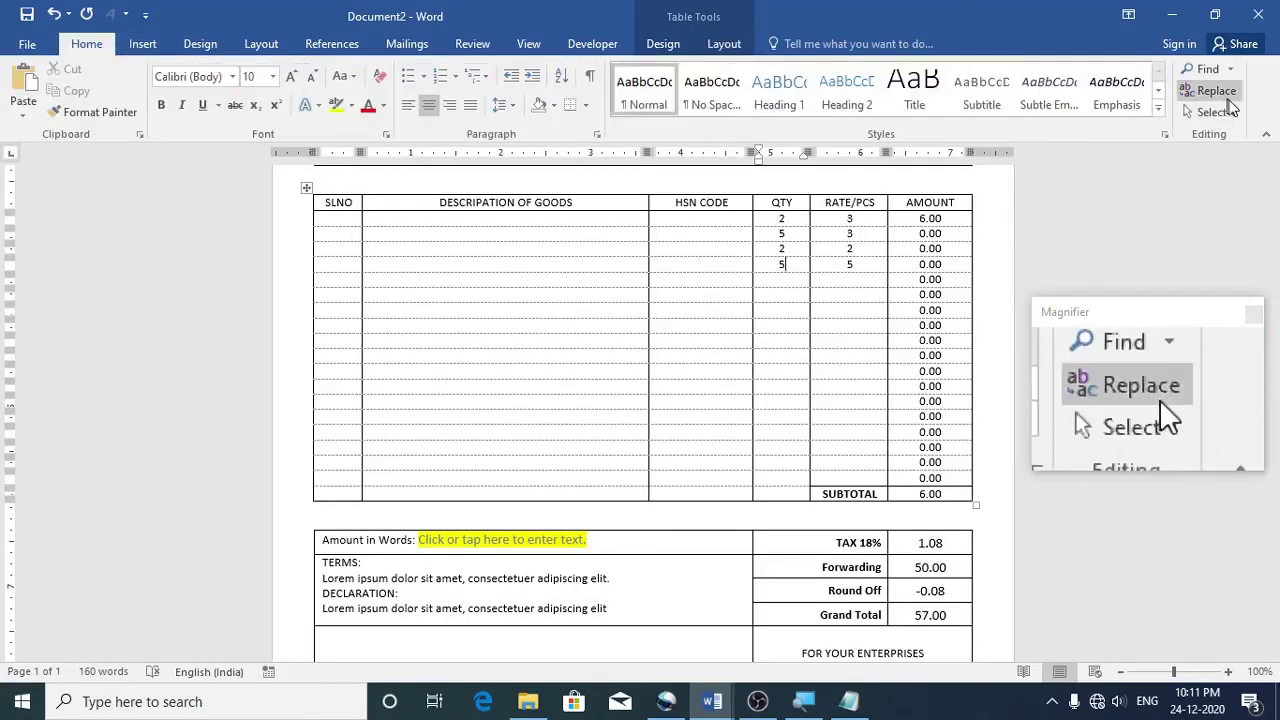
left_click(1212, 112)
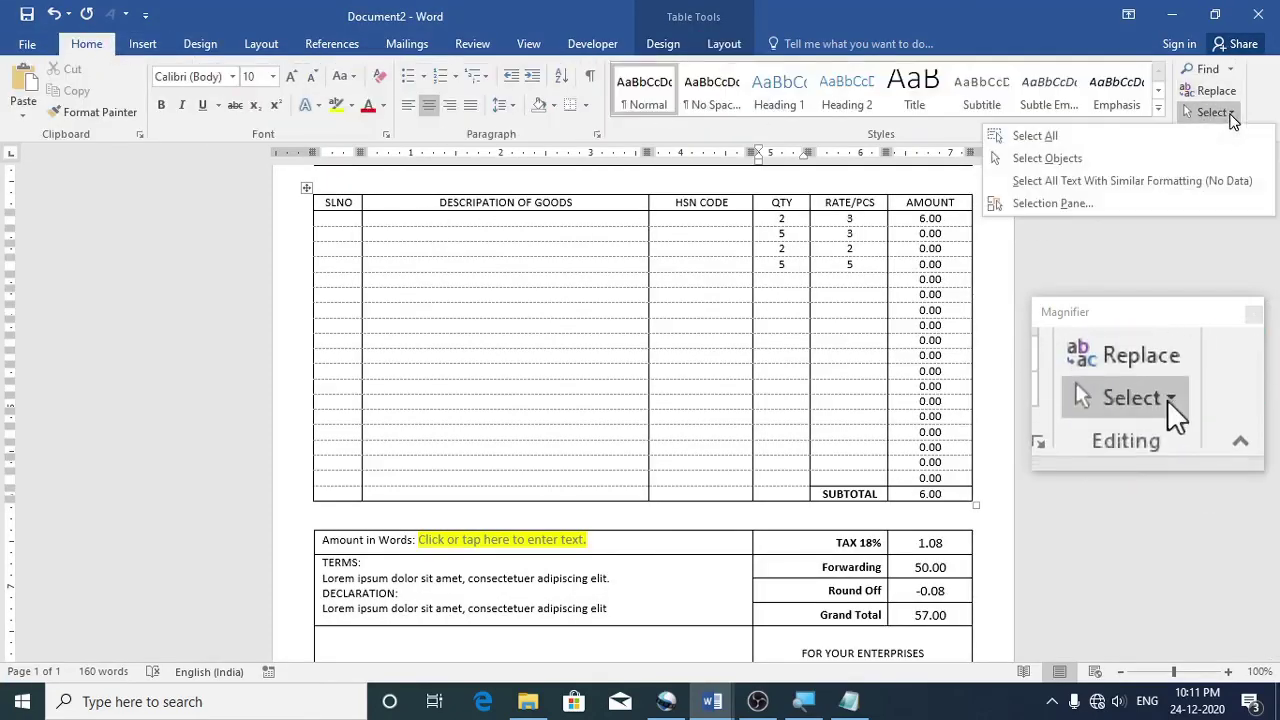
left_click(1043, 143)
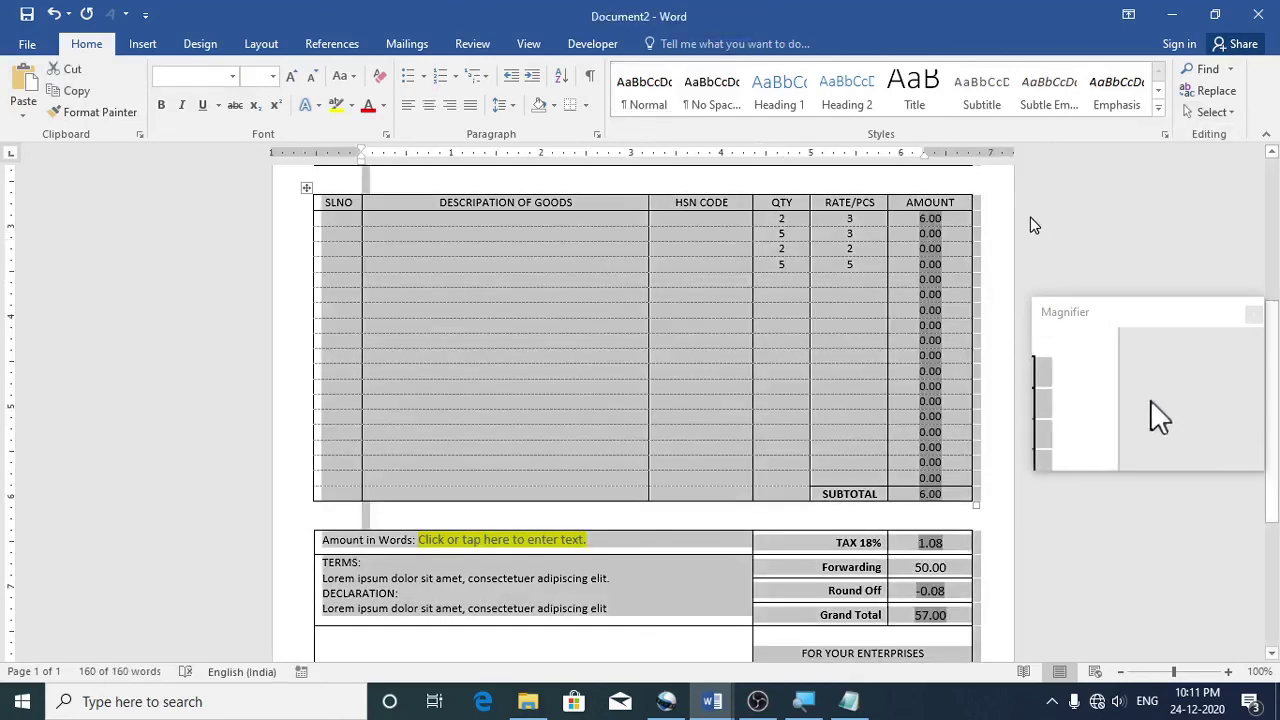
Launch the On-Screen Keyboard by running osk
key("super+r")
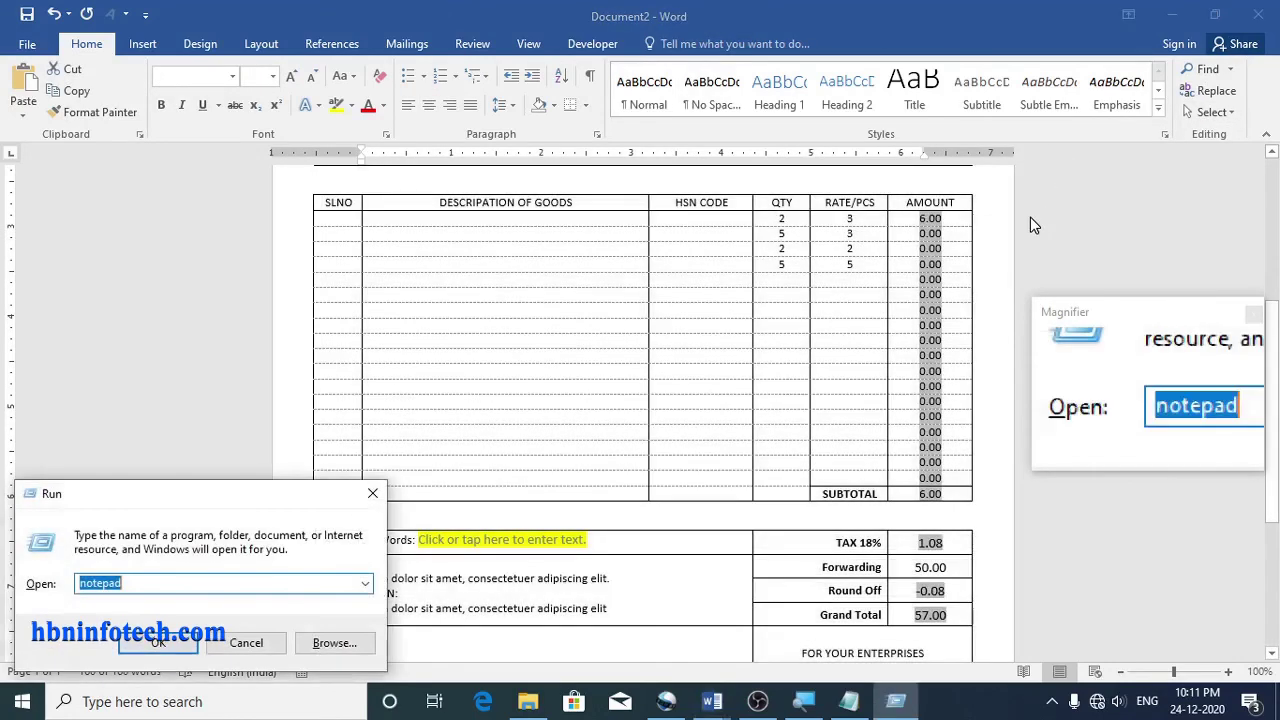
type("osk")
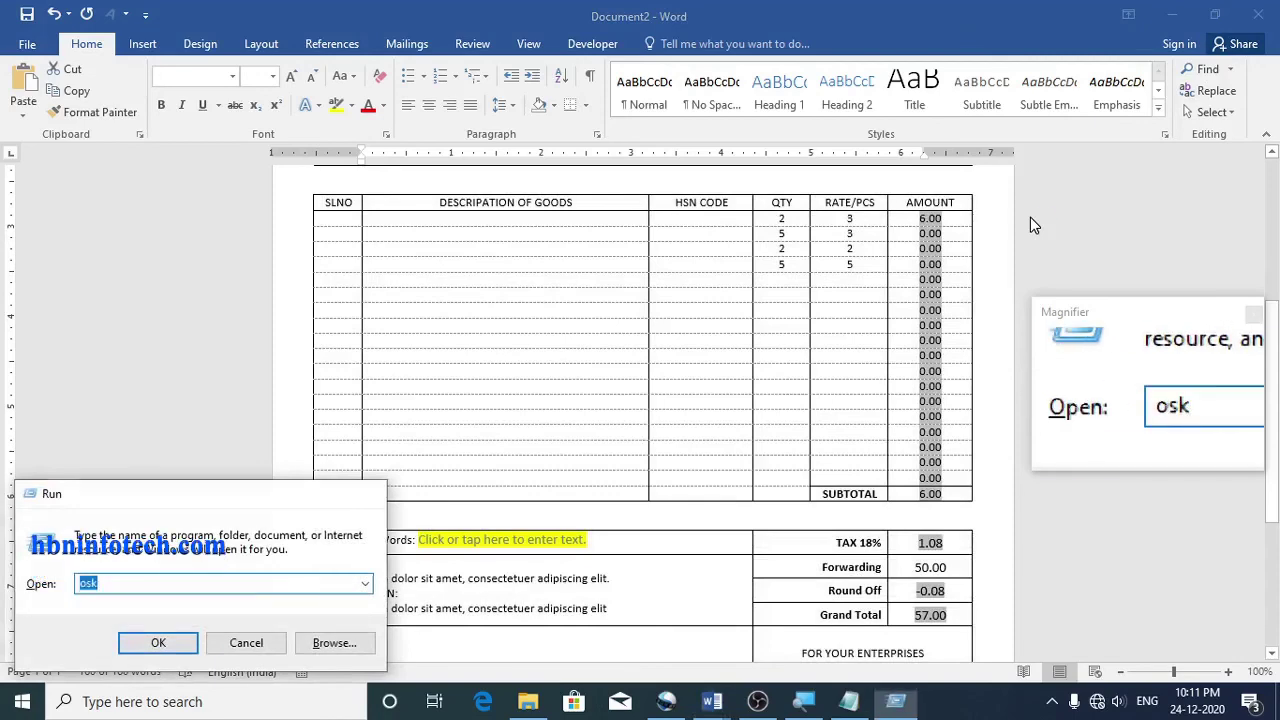
key("Return")
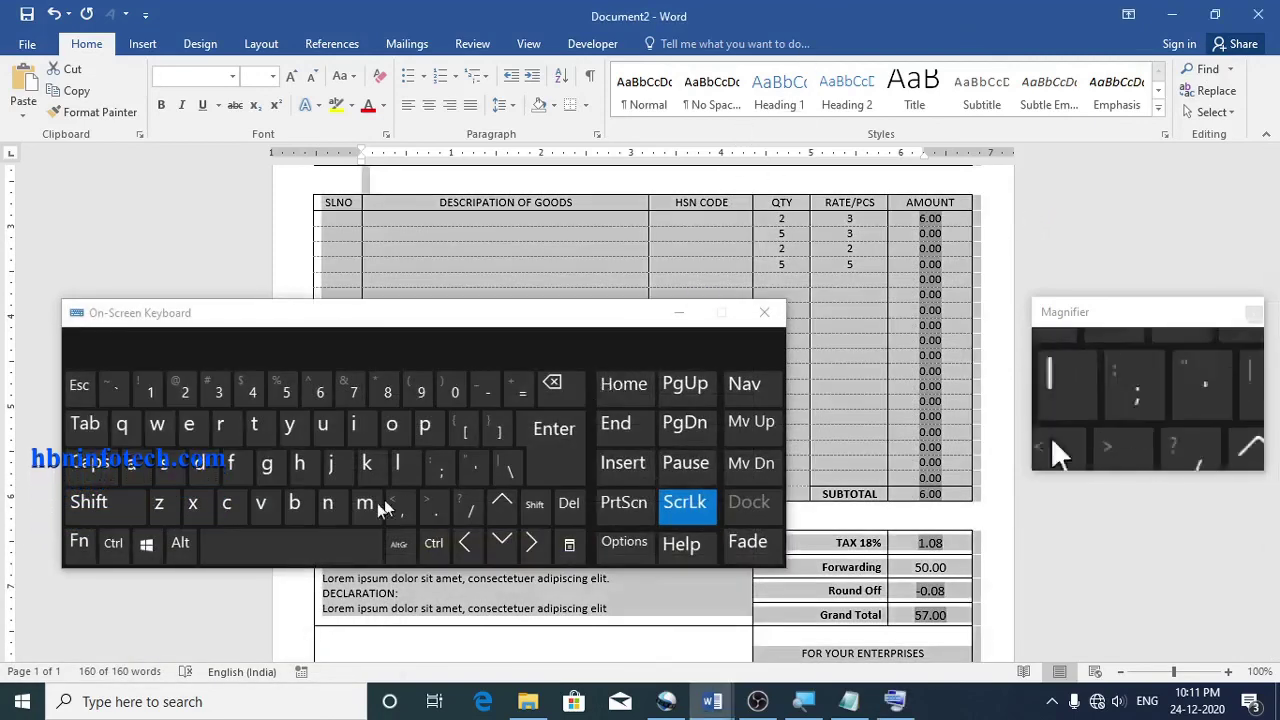
Update all formula fields in the selected invoice with the On-Screen Keyboard, close the keyboard and check the recalculated tables
left_click(80, 545)
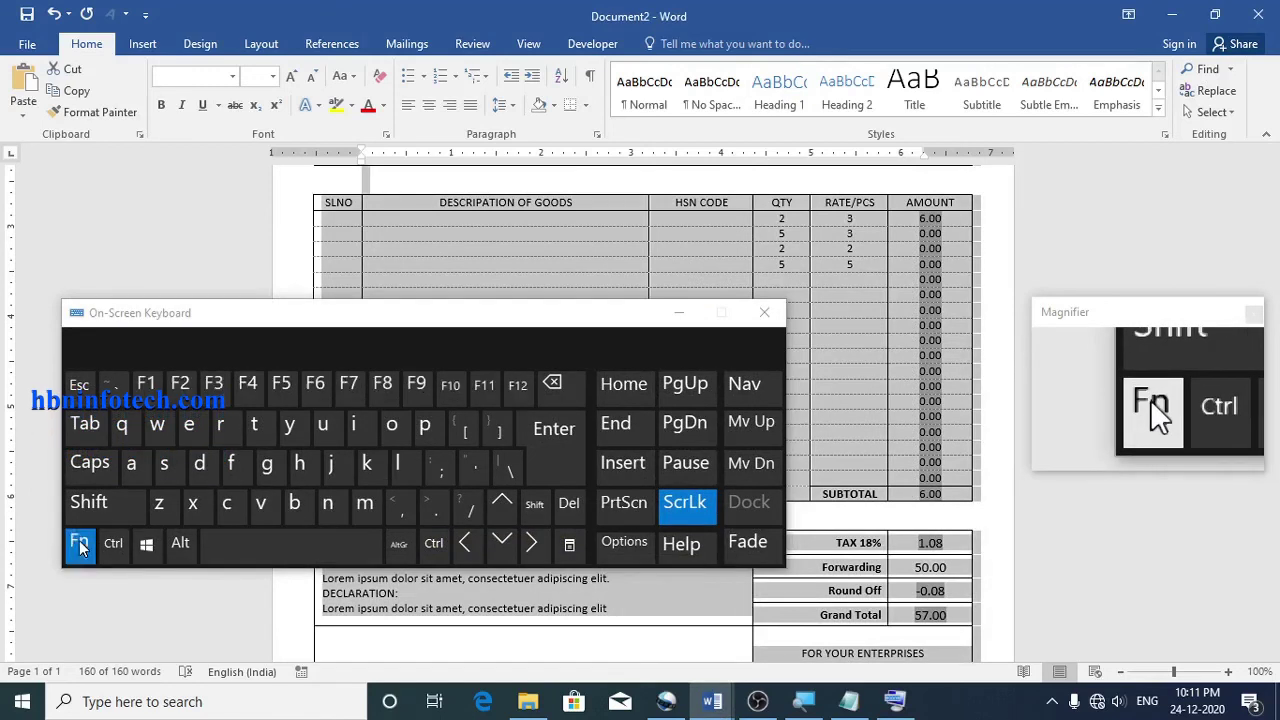
left_click(417, 387)
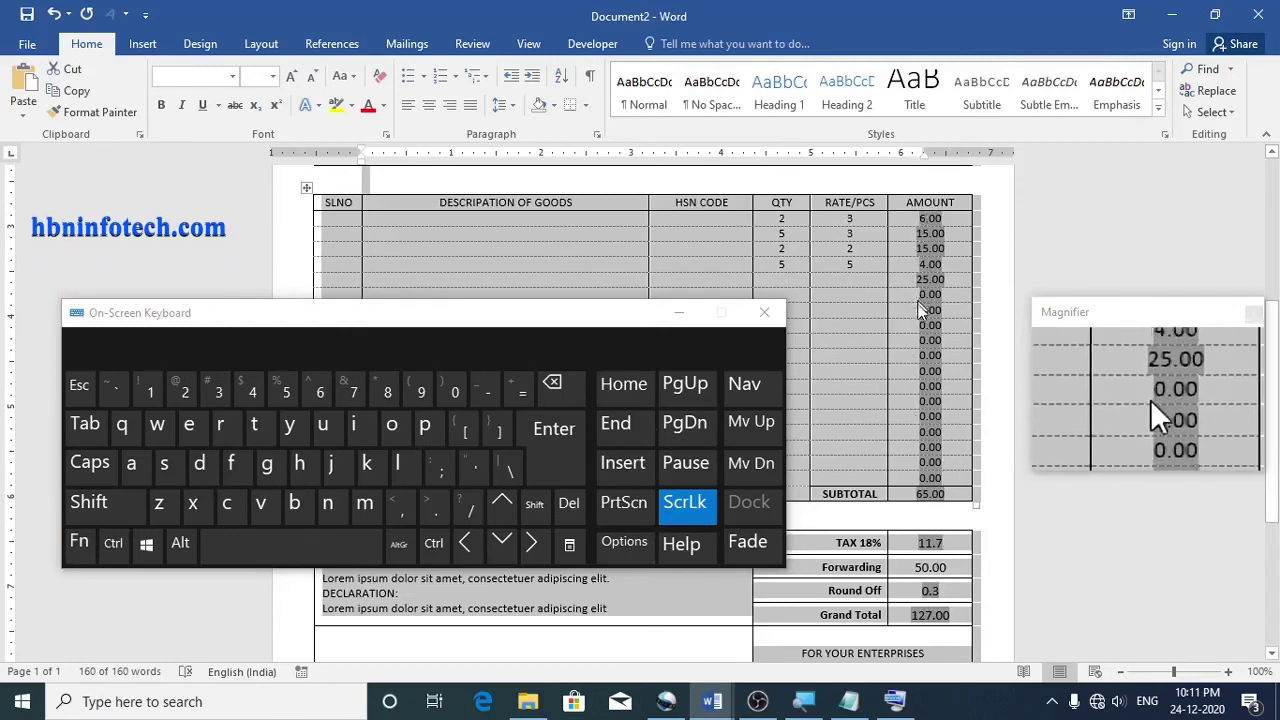
left_click(765, 316)
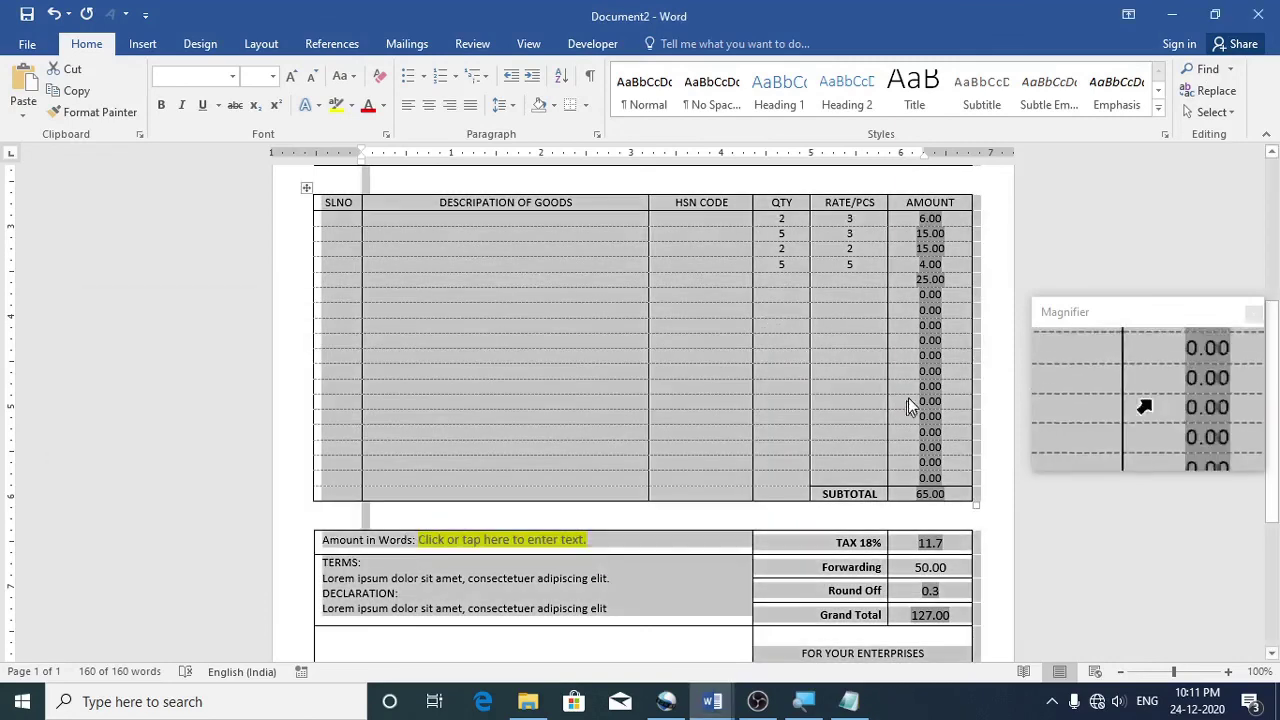
left_click(836, 387)
scroll(820, 366, "down", 3)
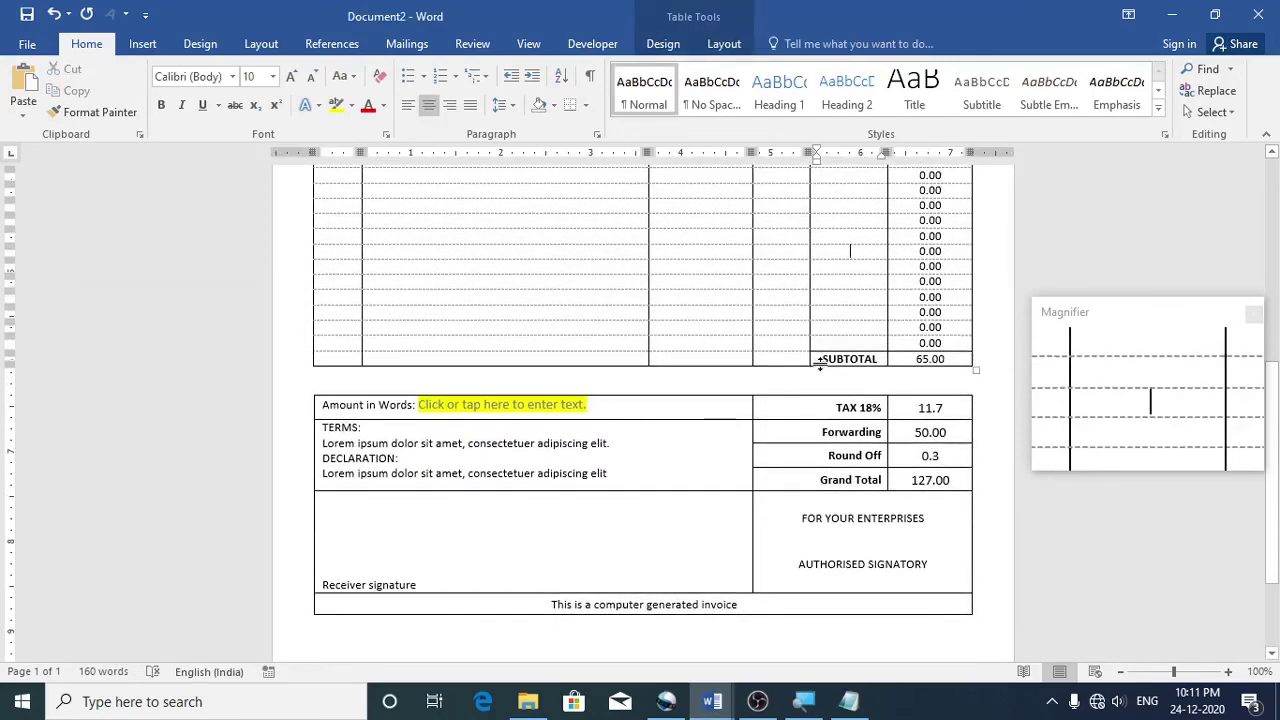
scroll(820, 367, "up", 4)
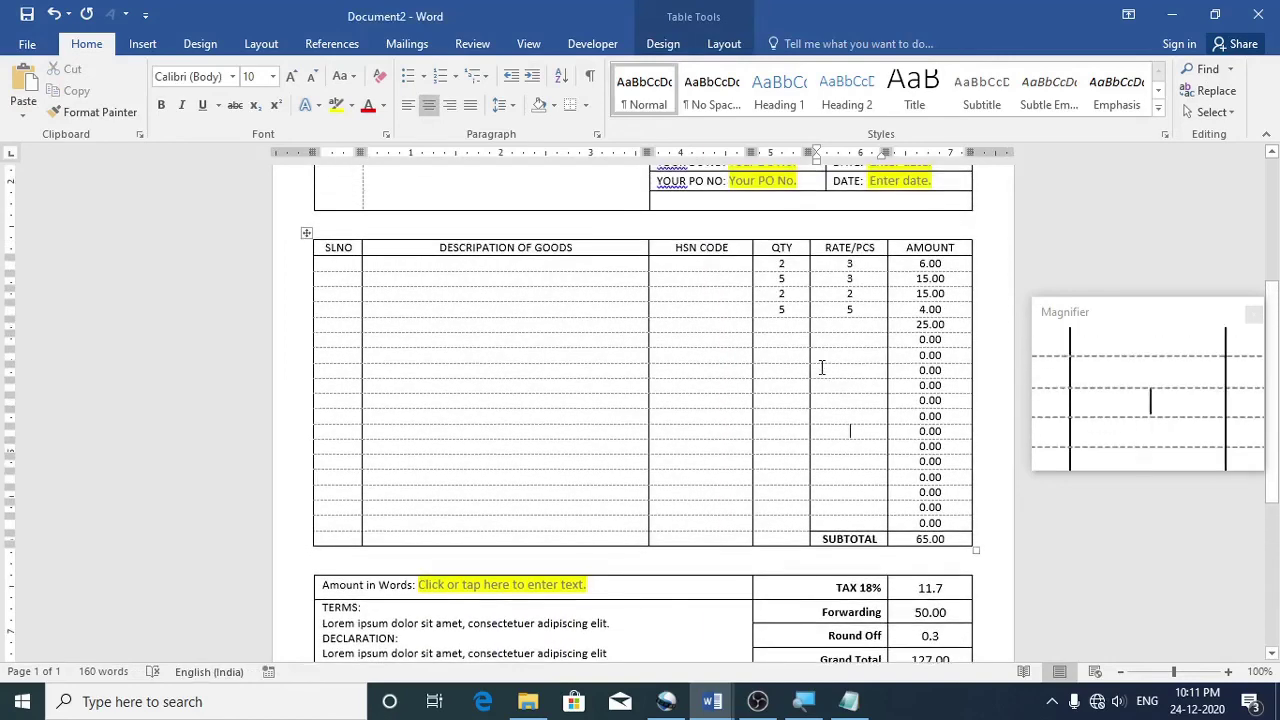